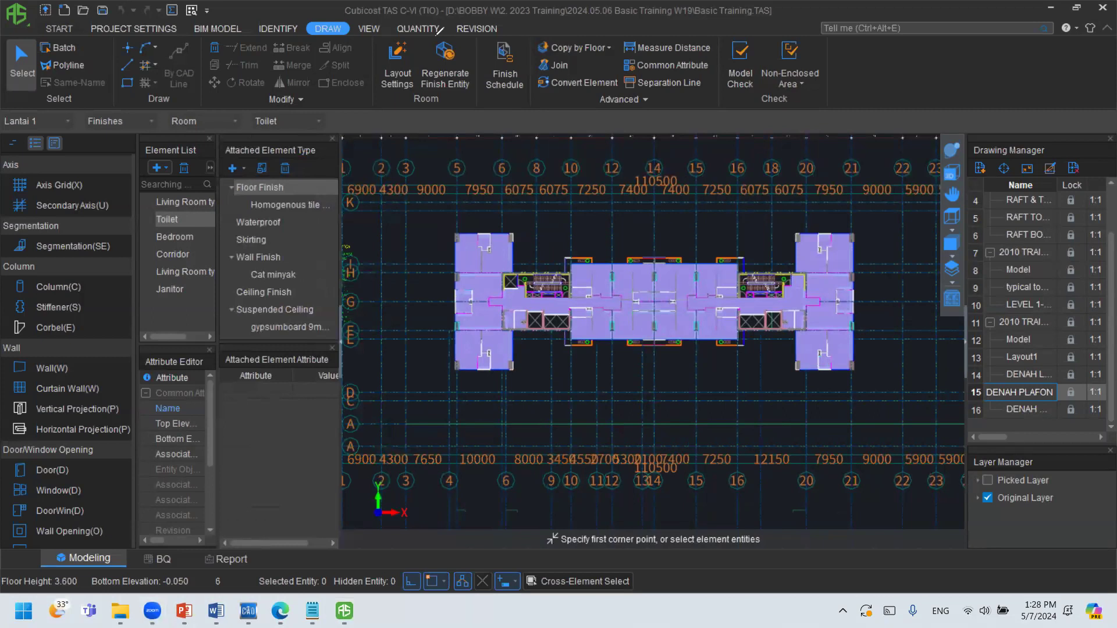
Run the summary quantity calculation for floor Lantai 1 and dismiss the completion notice.
left_click(437, 30)
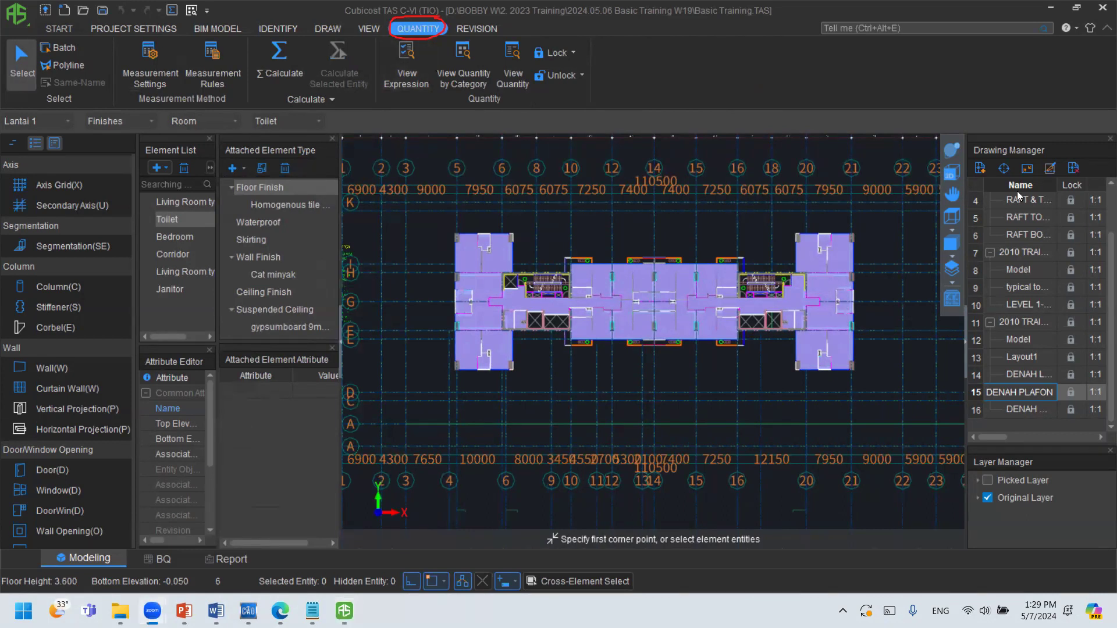
mouse_move(314, 36)
left_mouse_down()
mouse_move(244, 38)
mouse_move(242, 92)
mouse_move(317, 96)
mouse_move(316, 26)
left_mouse_up()
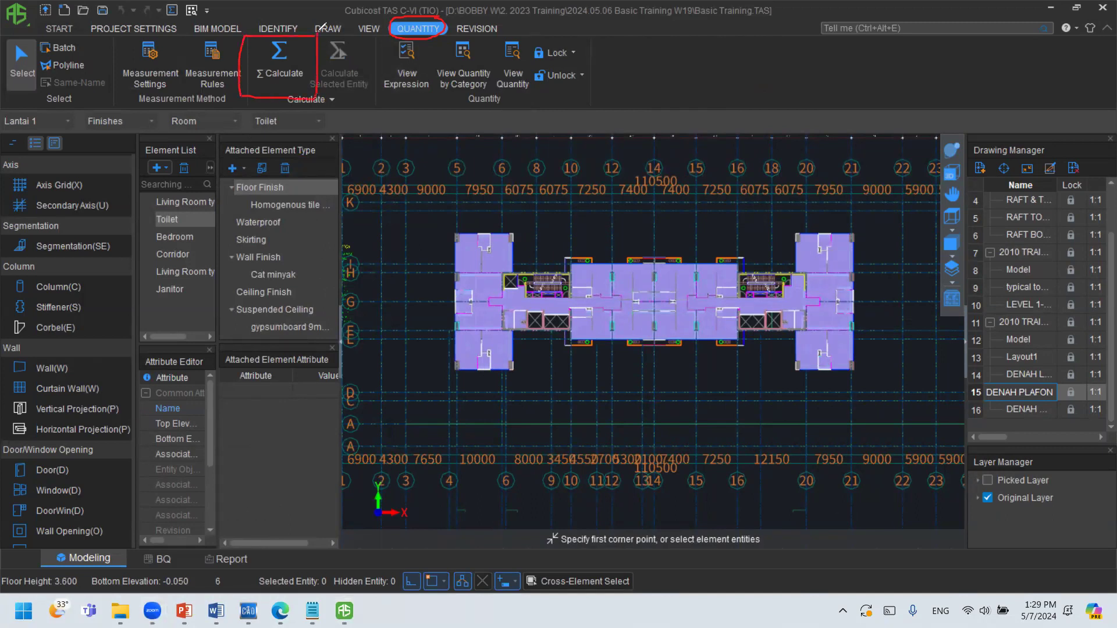
left_click(290, 47)
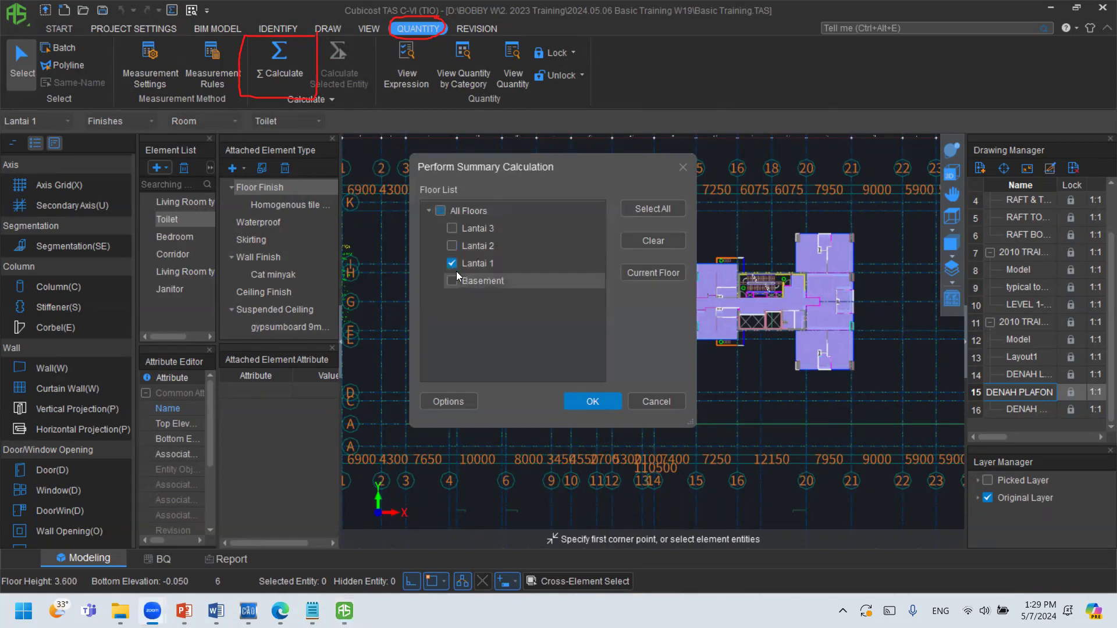
left_click(592, 401)
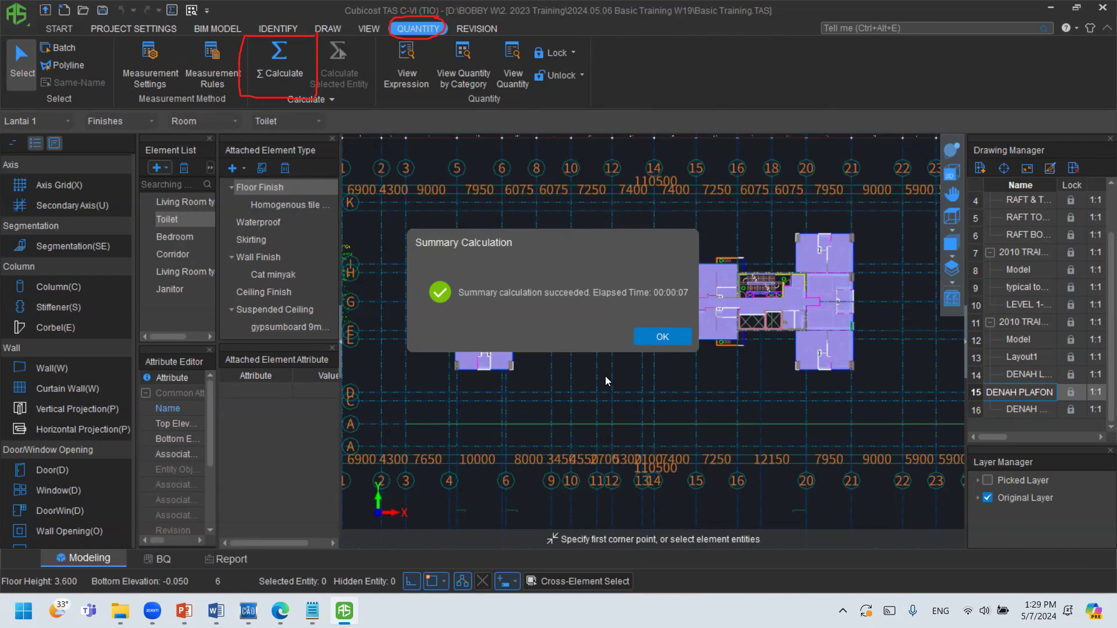
left_click(662, 337)
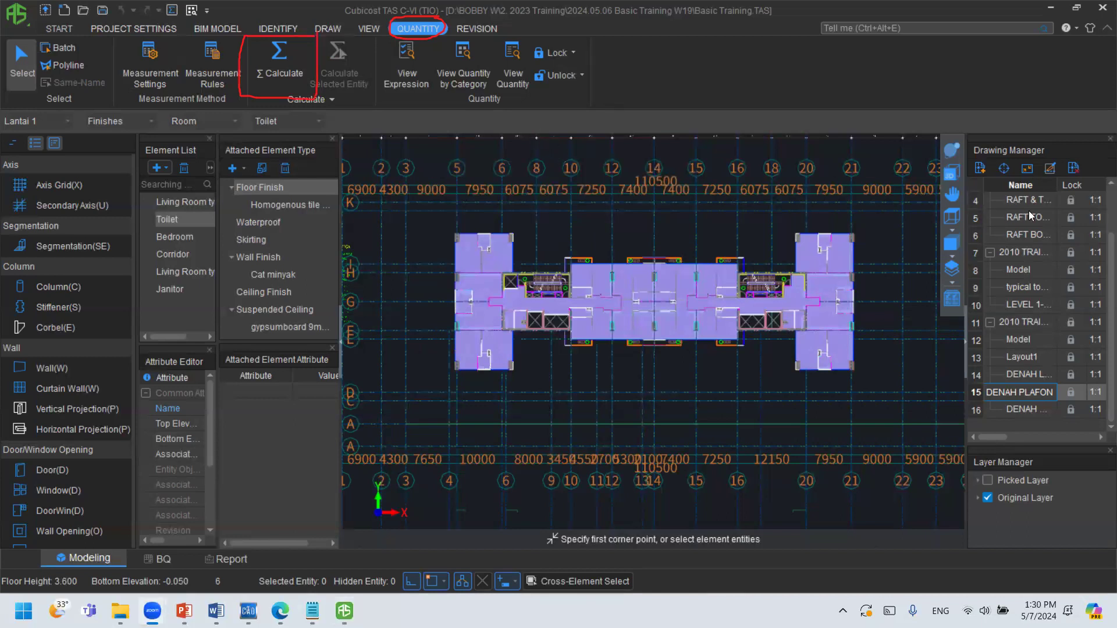
Open the quantities by category with the range set to the whole Basic Training project, covering all floors.
mouse_move(499, 33)
left_mouse_down()
mouse_move(490, 94)
mouse_move(438, 105)
mouse_move(437, 35)
left_mouse_up()
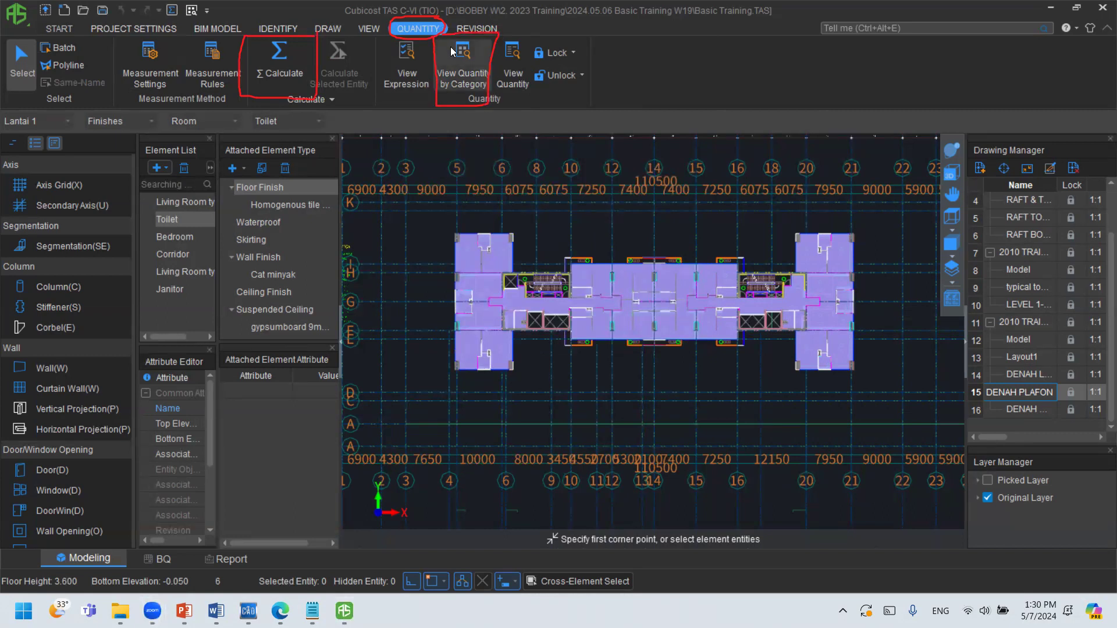
left_click(450, 46)
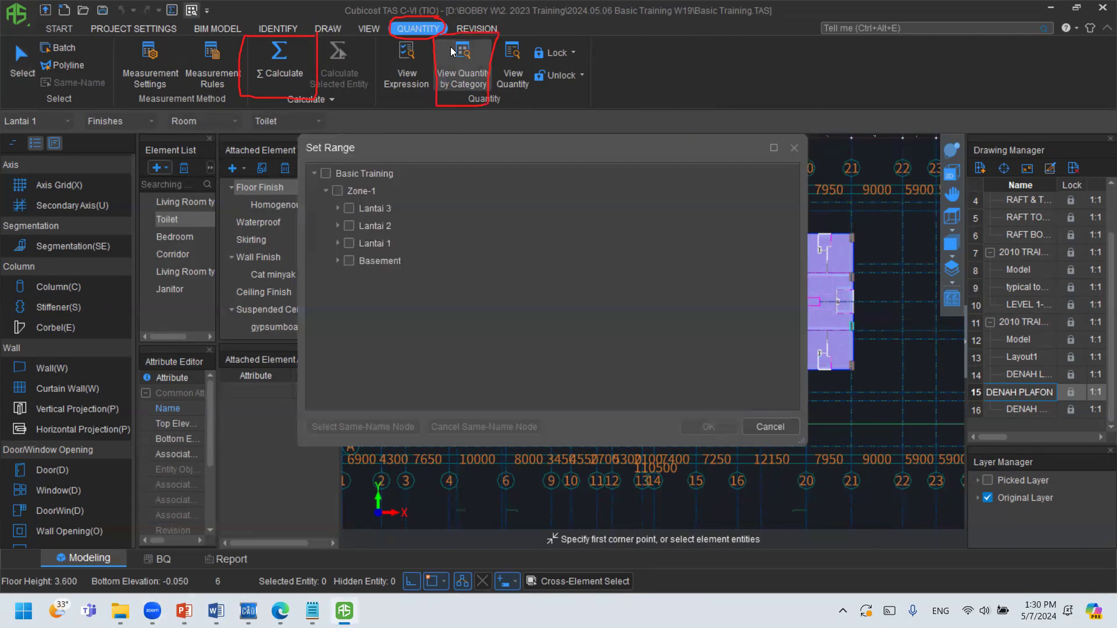
left_click(327, 174)
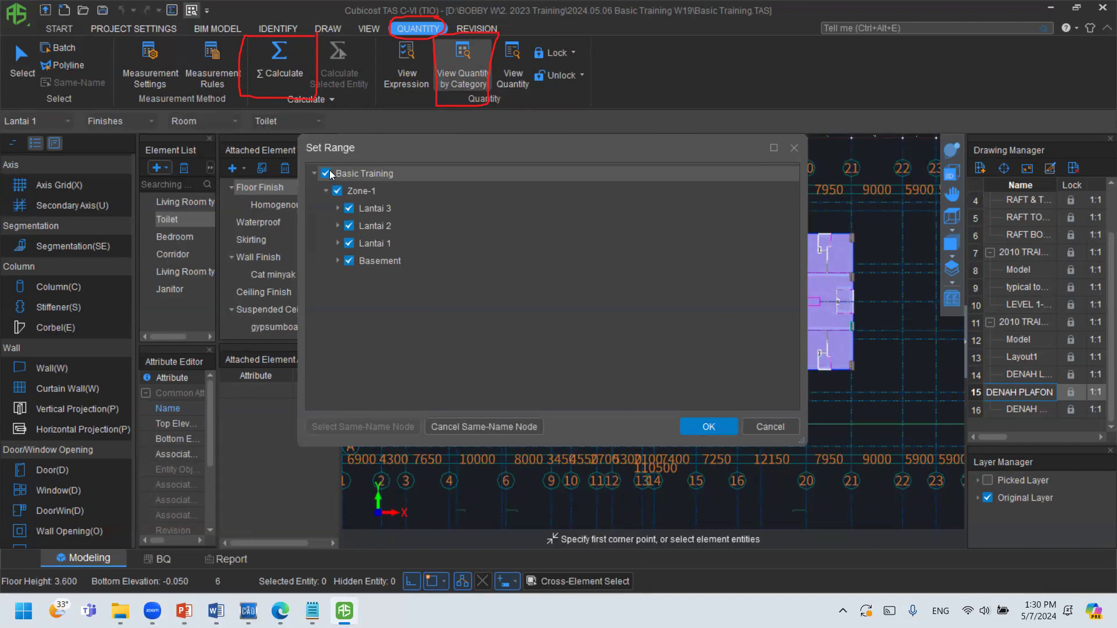
left_click(709, 427)
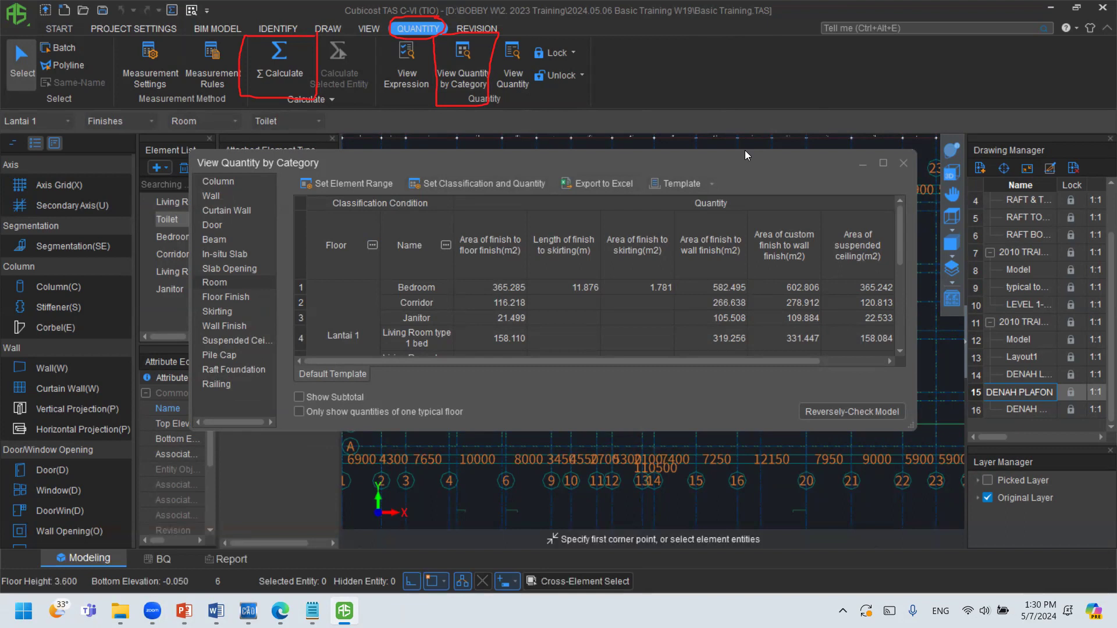
Enlarge the quantity window and examine the wall quantities, especially the area and net length of the Lantai 1 brick walls.
left_click_drag(914, 198, 964, 197)
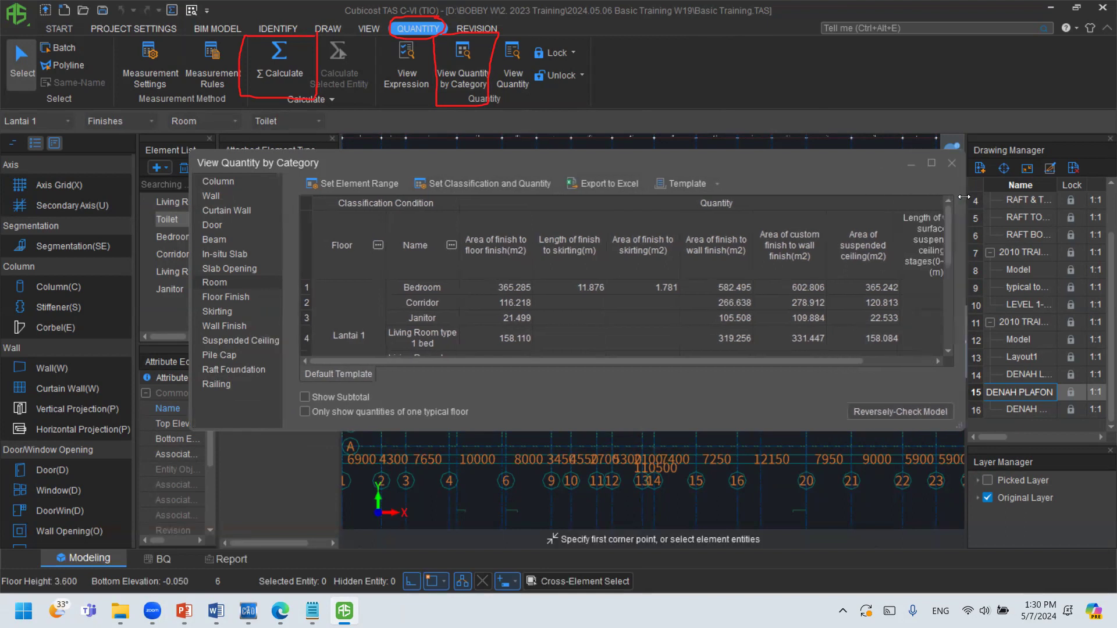
left_click(227, 196)
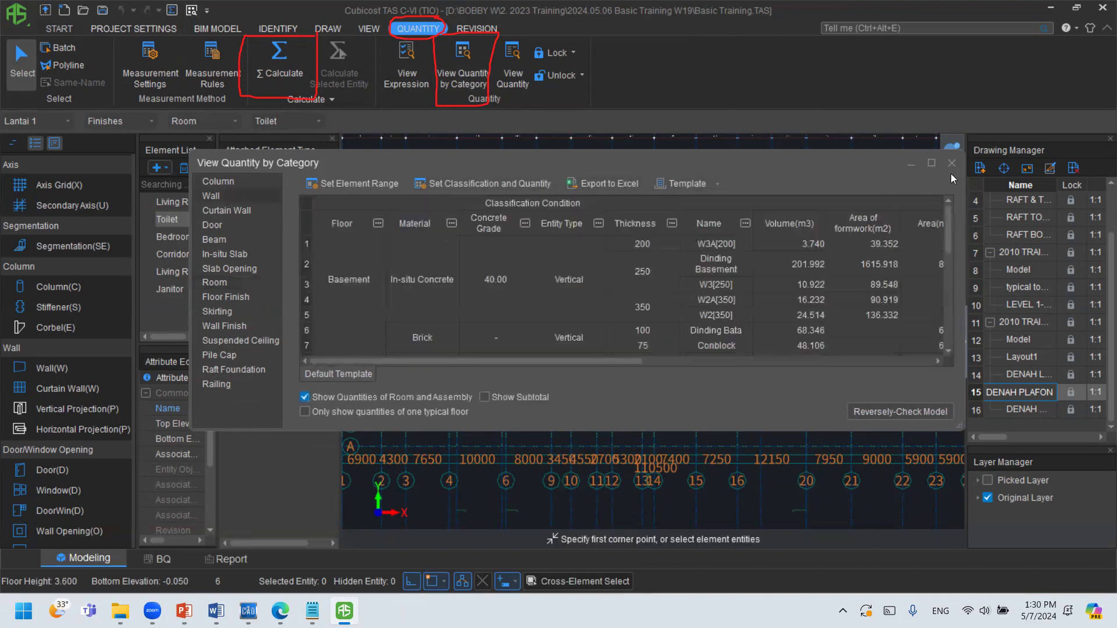
left_click(931, 163)
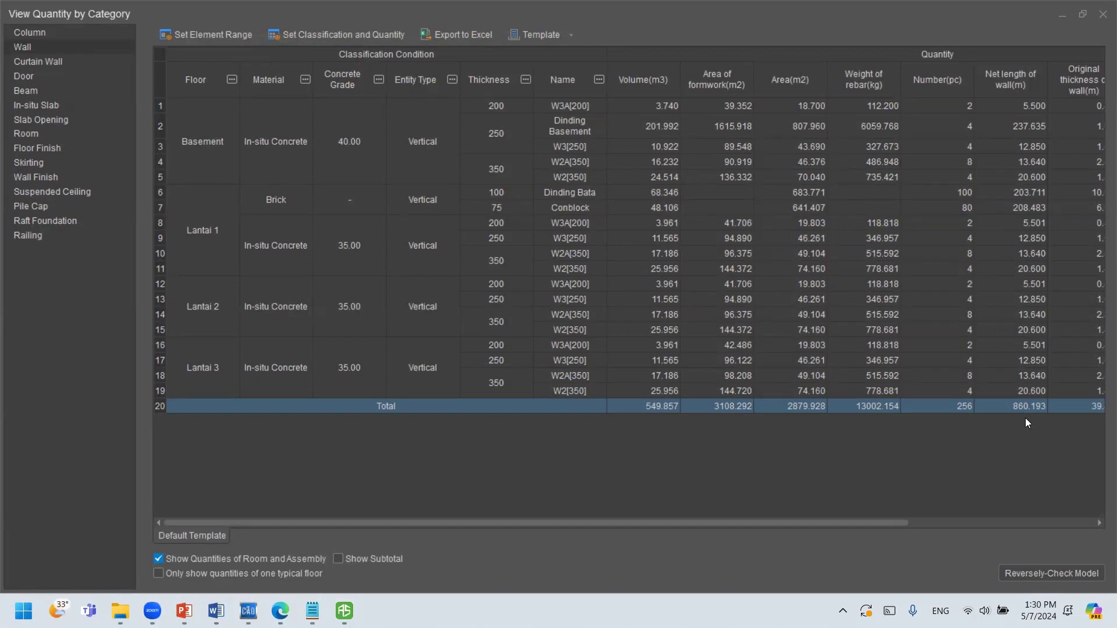
left_click_drag(198, 219, 460, 221)
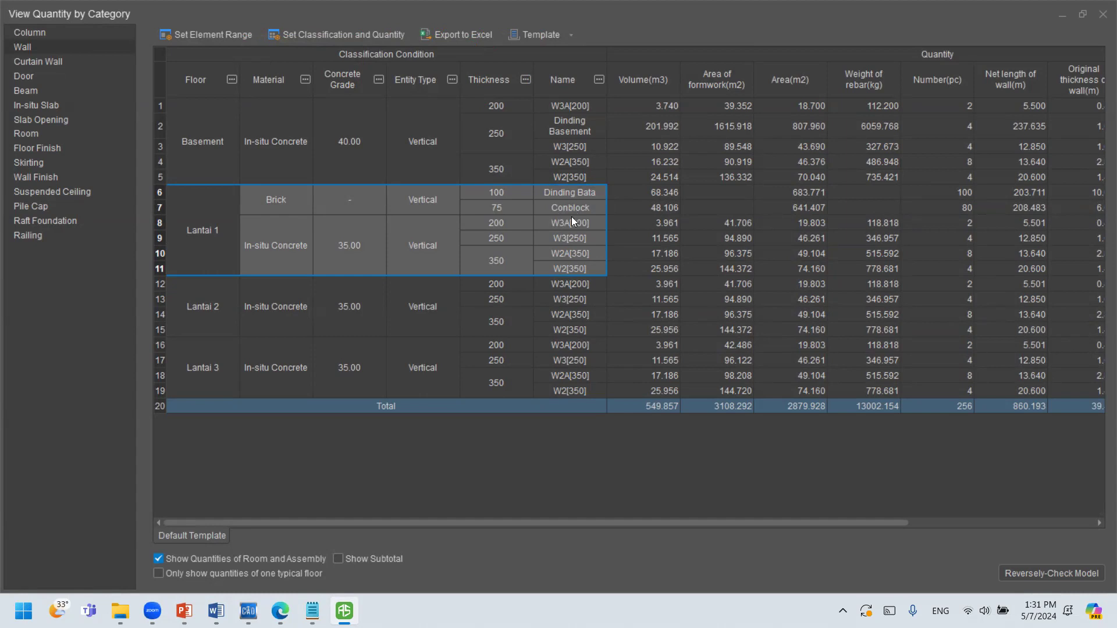
left_click_drag(817, 194, 812, 208)
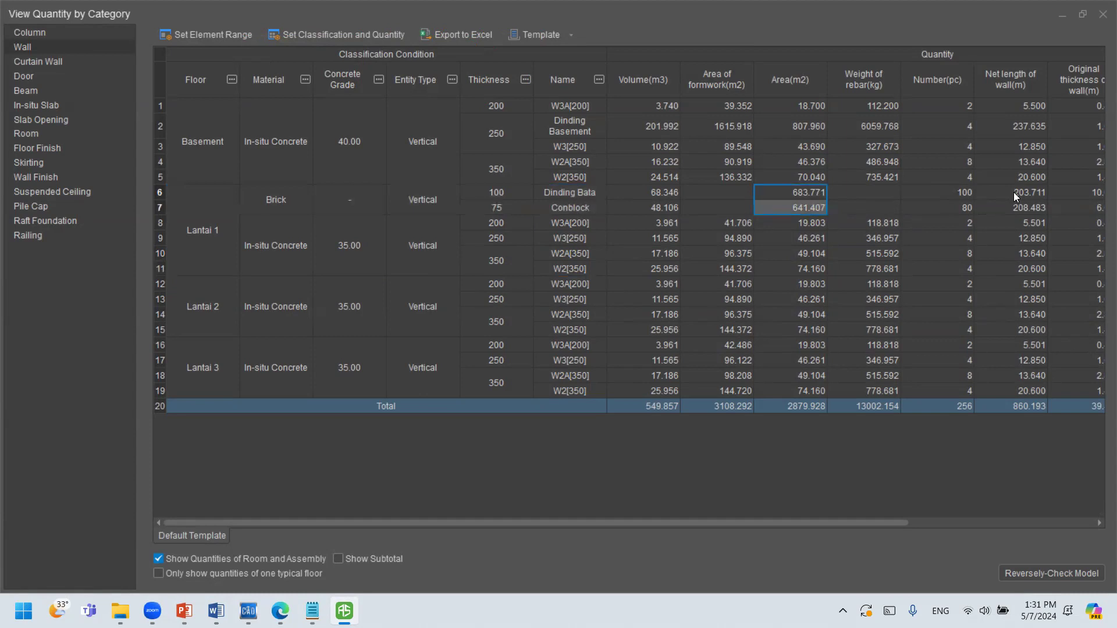
left_click_drag(1015, 193, 1016, 208)
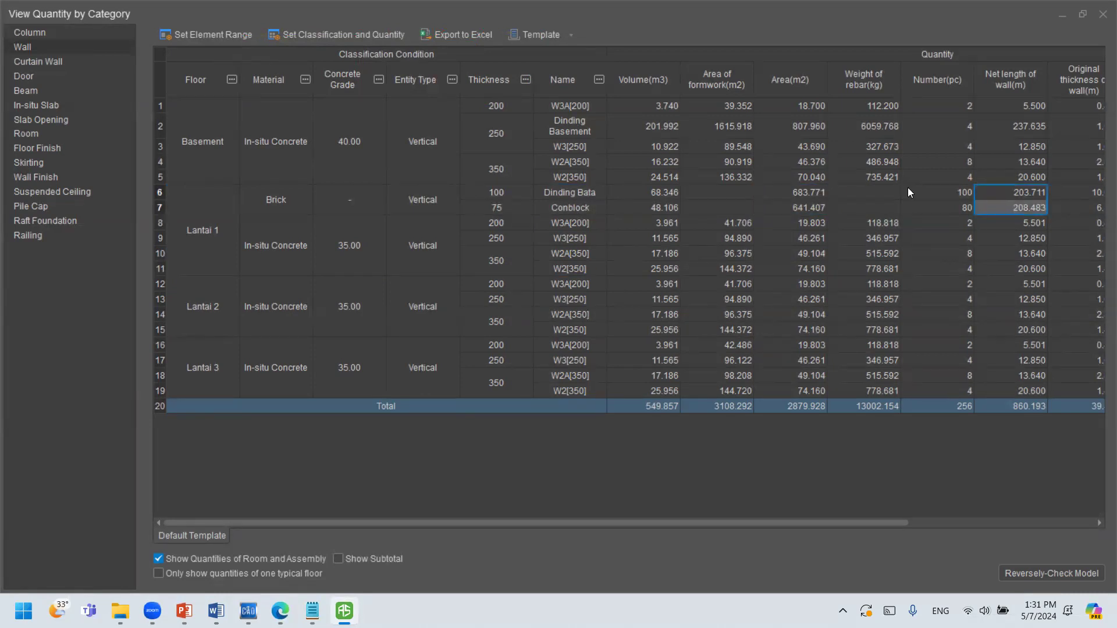
Review the curtain wall quantities and the door quantities, including opening area, number, frame area, width and height of opening.
left_click(45, 62)
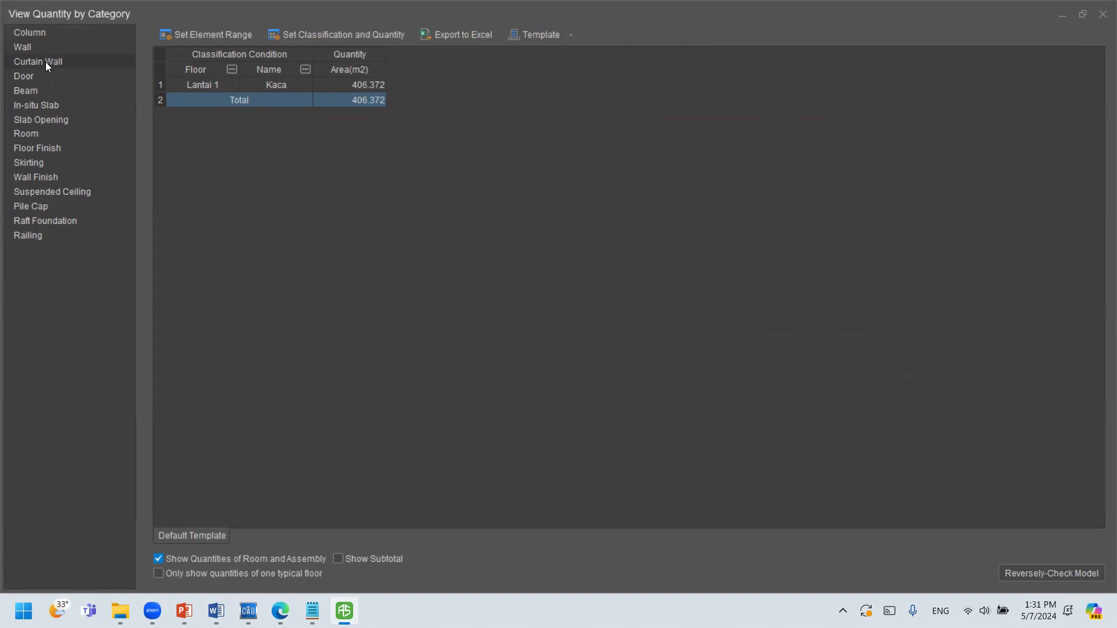
left_click(34, 79)
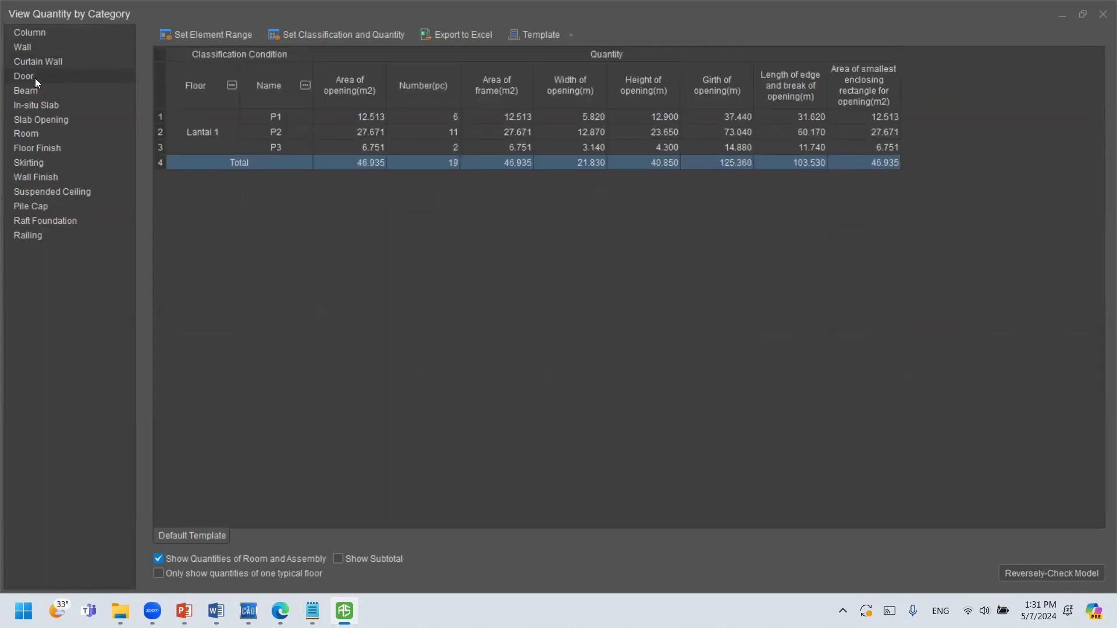
left_click_drag(379, 114, 377, 179)
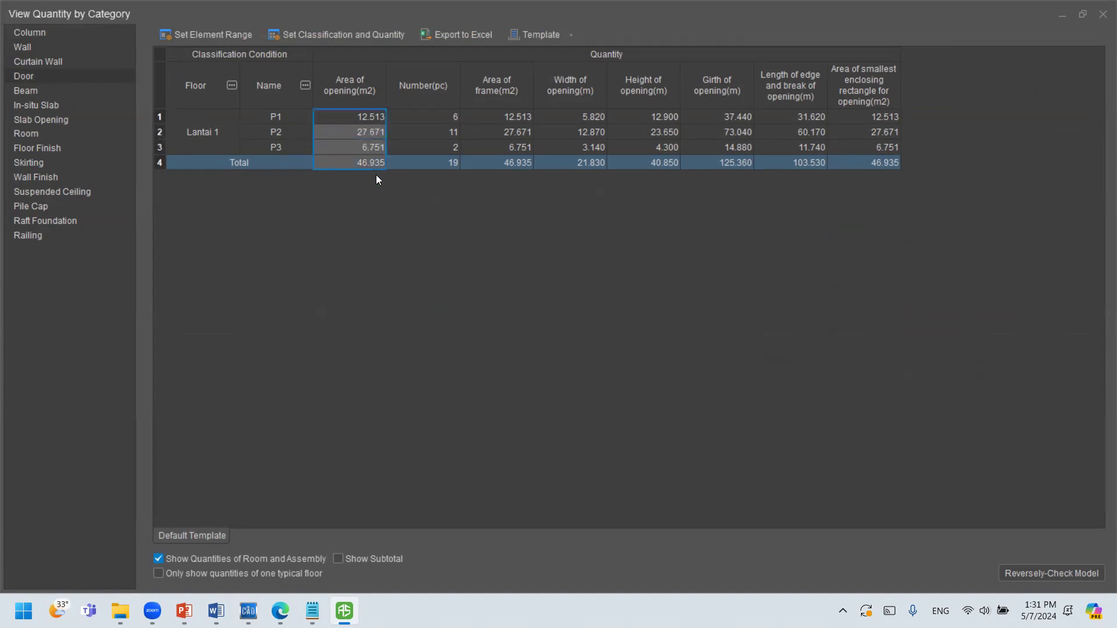
left_click_drag(445, 114, 438, 162)
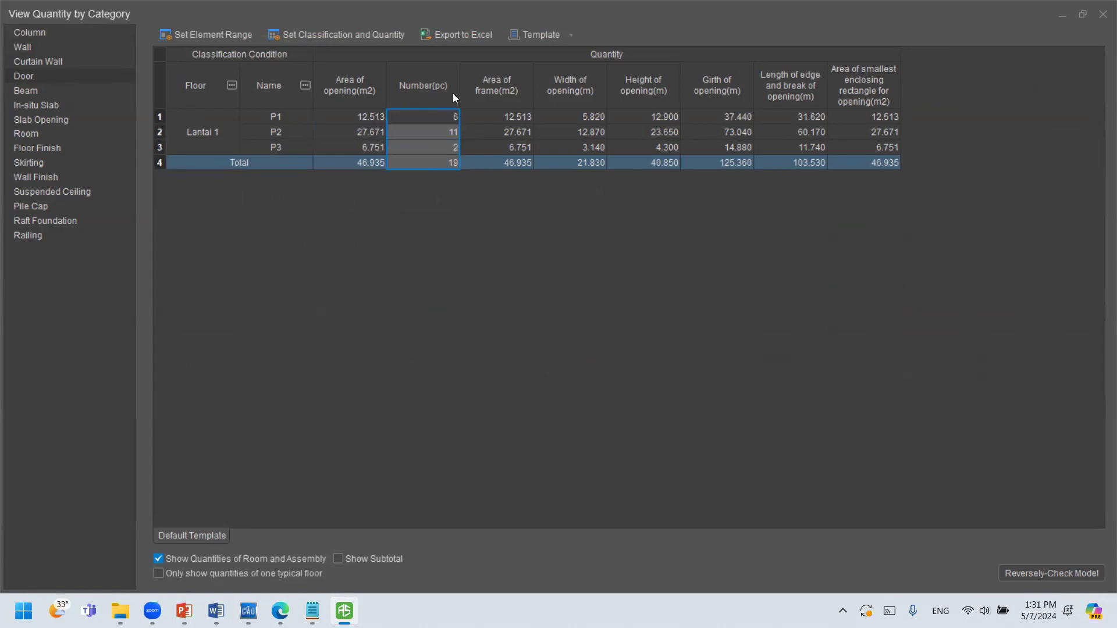
left_click_drag(490, 113, 491, 165)
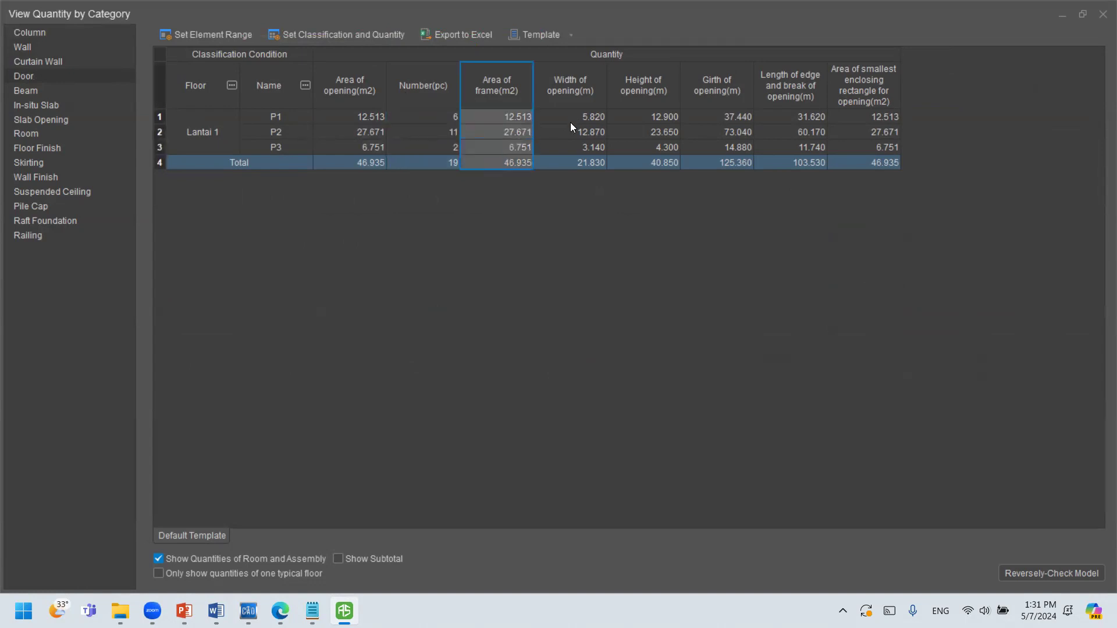
left_click_drag(571, 117, 561, 163)
left_click_drag(665, 115, 654, 160)
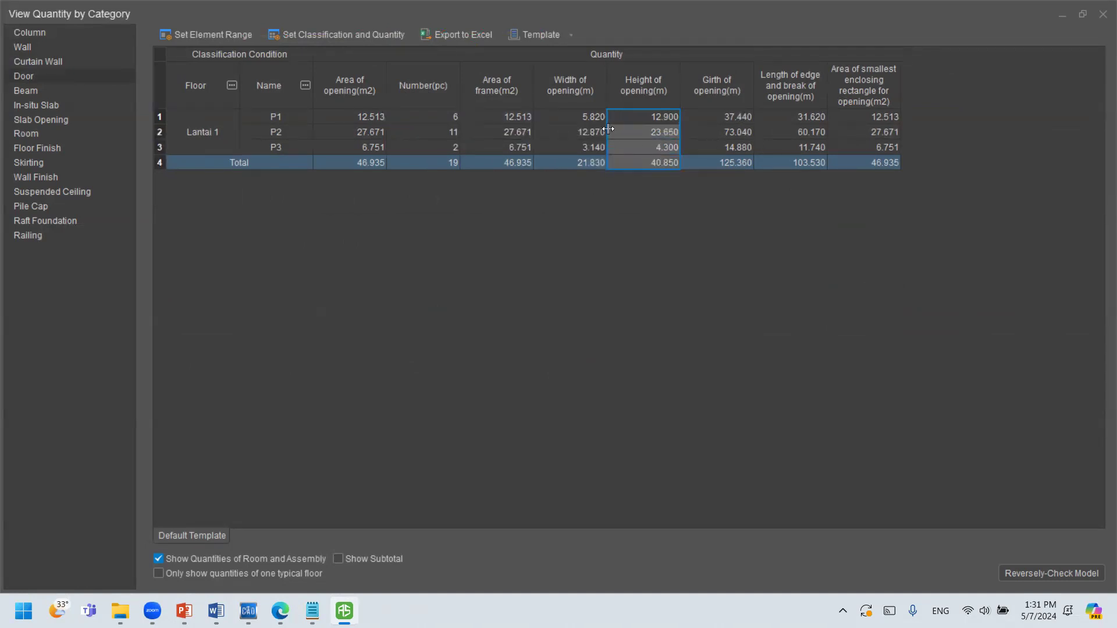
left_click_drag(601, 116, 655, 164)
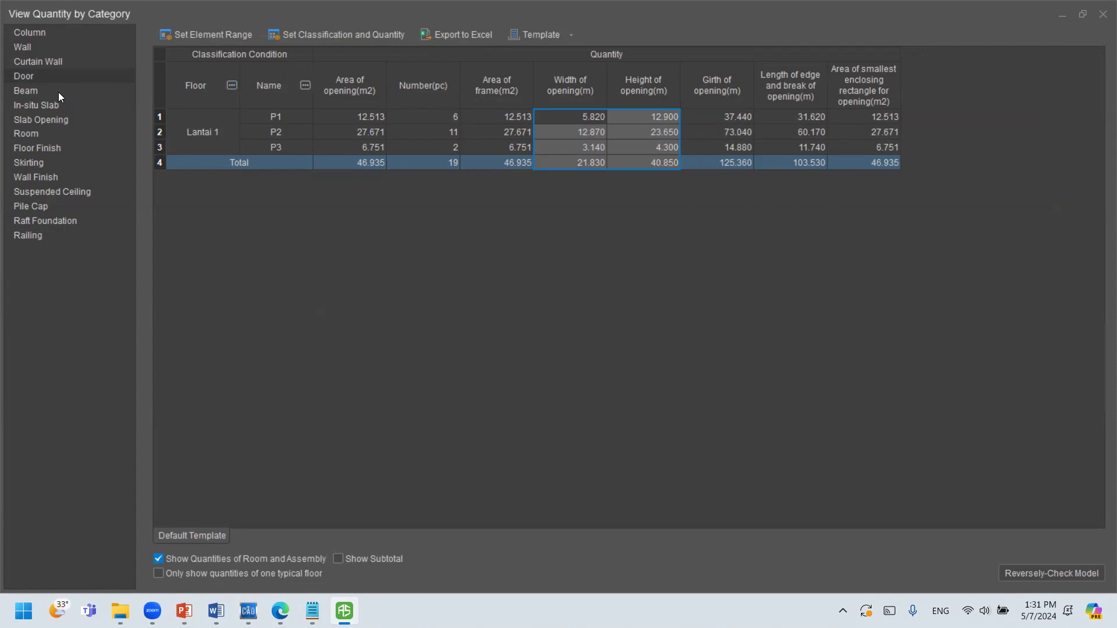
Review the room quantities for the Bedroom, from floor finish and skirting to wall finish and custom wall finish.
left_click(39, 132)
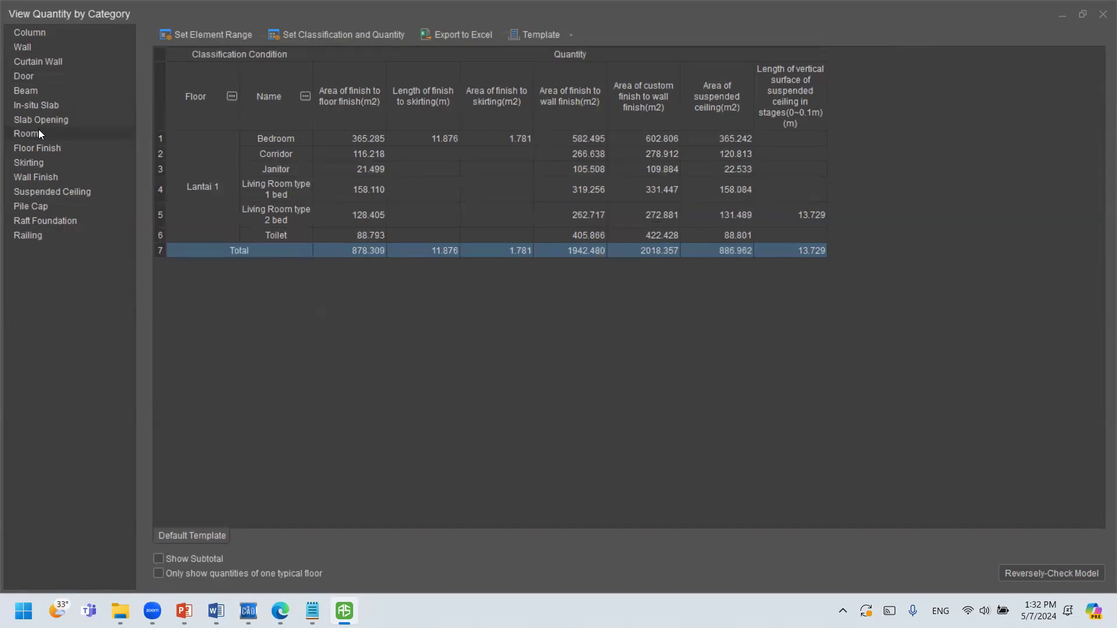
left_click(276, 139)
left_click(341, 140)
left_click(415, 138)
left_click(522, 138)
left_click(585, 139)
left_click(665, 136)
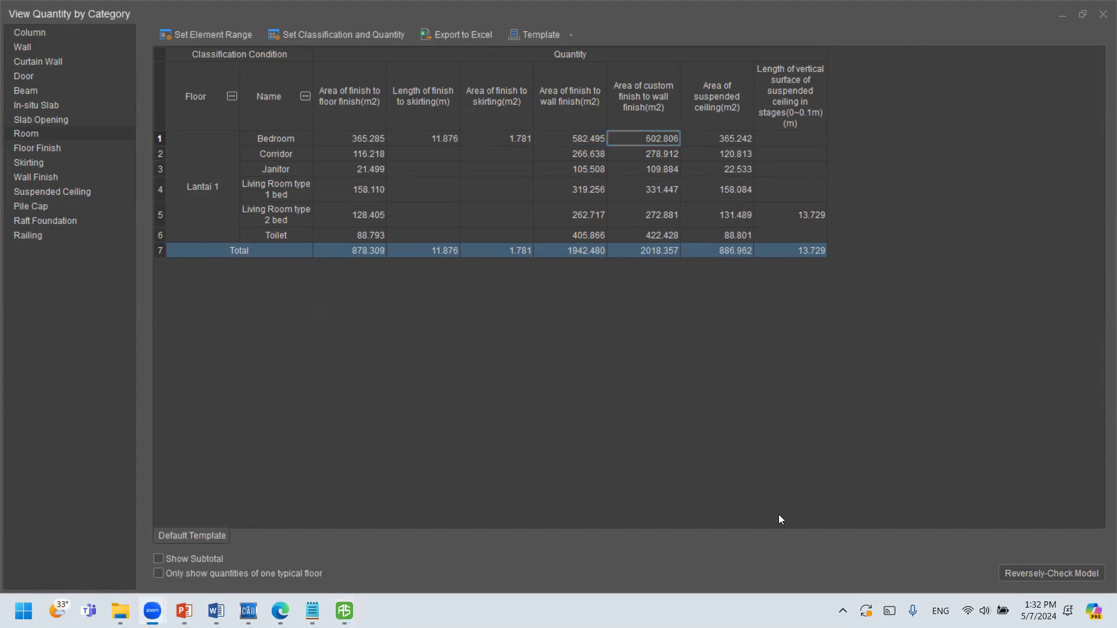
Compare the area of finish to wall finish with the area of custom finish to wall finish in the room quantities.
left_click_drag(625, 59, 666, 240)
mouse_move(660, 71)
left_mouse_down()
mouse_move(618, 244)
mouse_move(659, 72)
mouse_move(659, 201)
mouse_move(677, 249)
left_mouse_up()
mouse_move(532, 63)
left_mouse_down()
mouse_move(598, 61)
mouse_move(617, 252)
mouse_move(587, 260)
mouse_move(529, 217)
mouse_move(531, 66)
left_mouse_up()
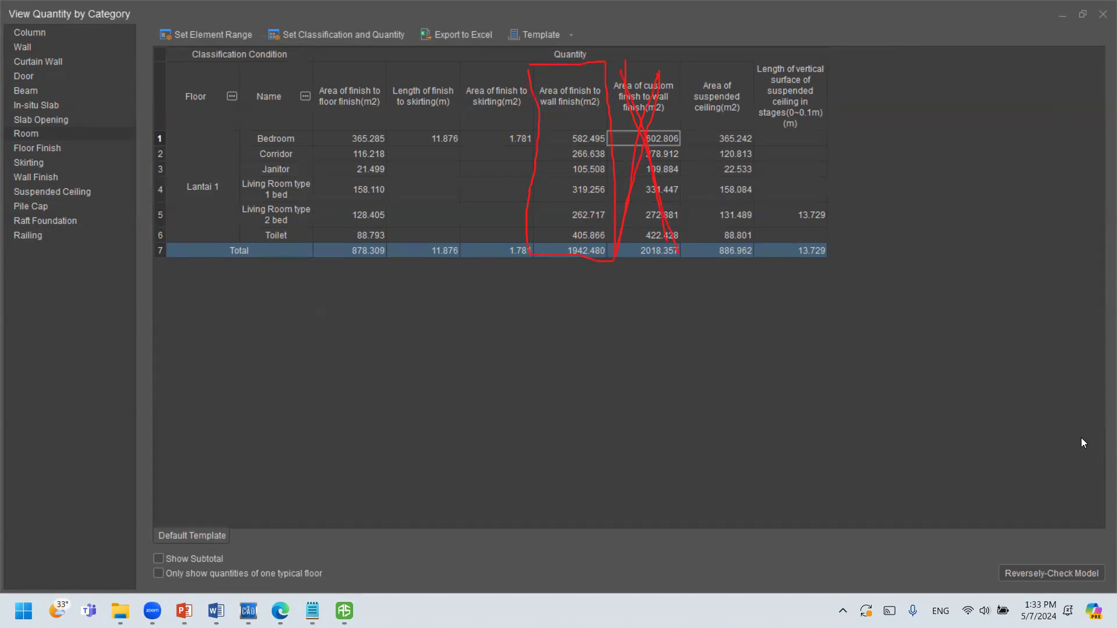
left_click_drag(644, 114, 641, 133)
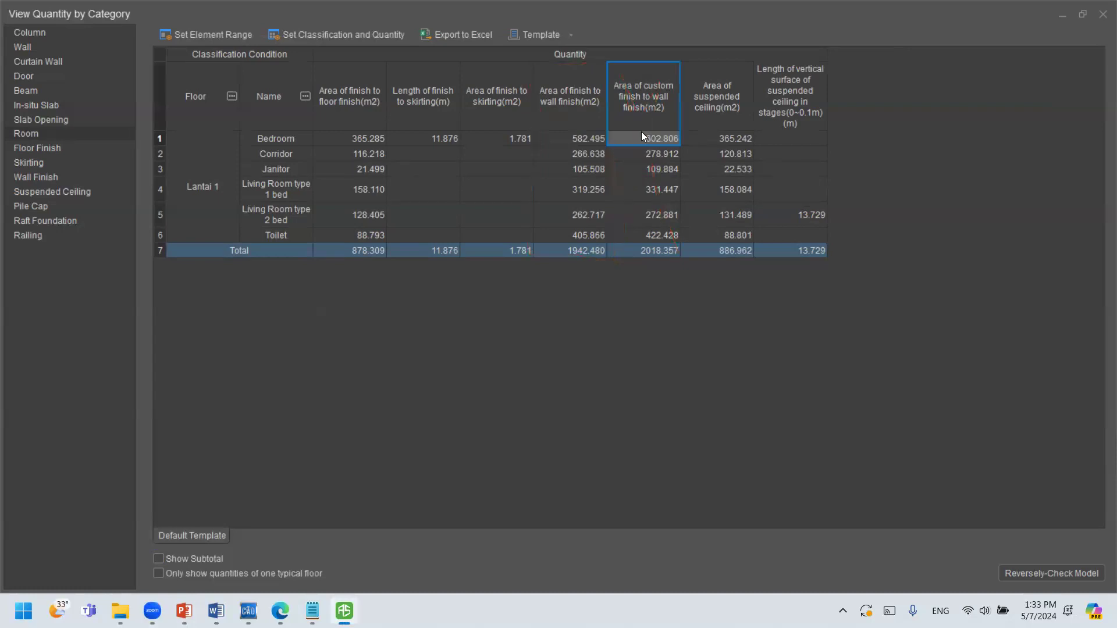
left_click(581, 122)
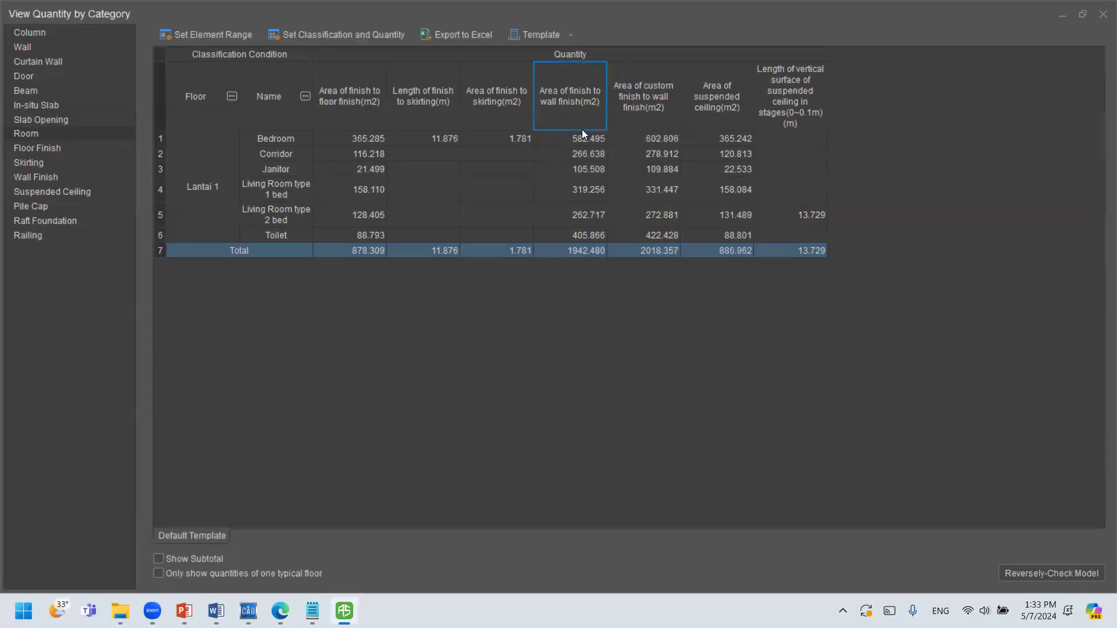
left_click(656, 100)
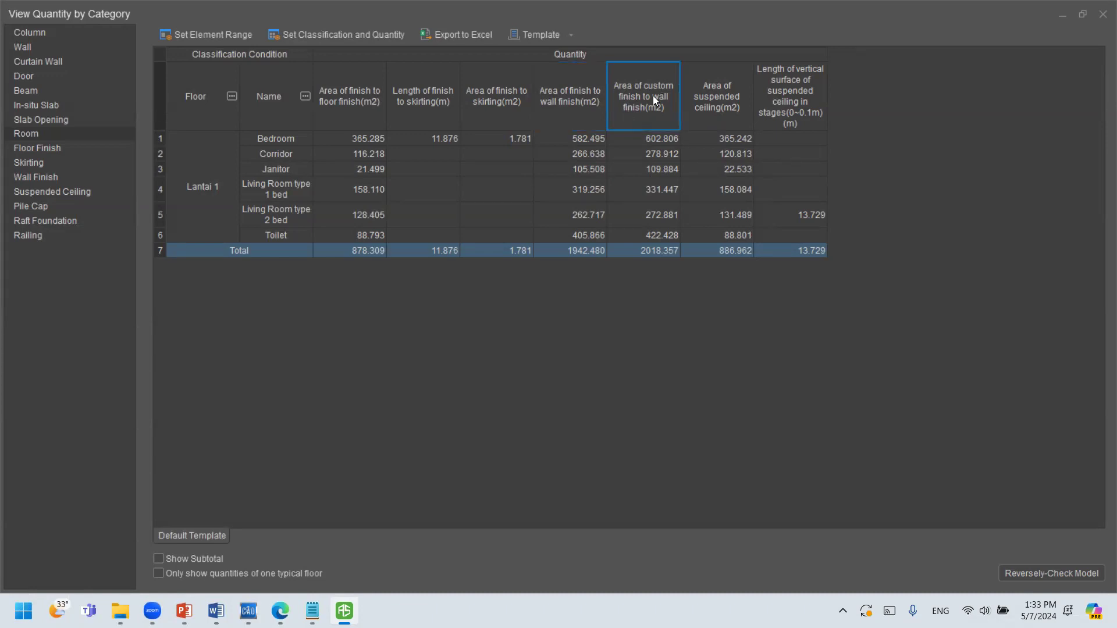
left_click_drag(593, 140, 638, 142)
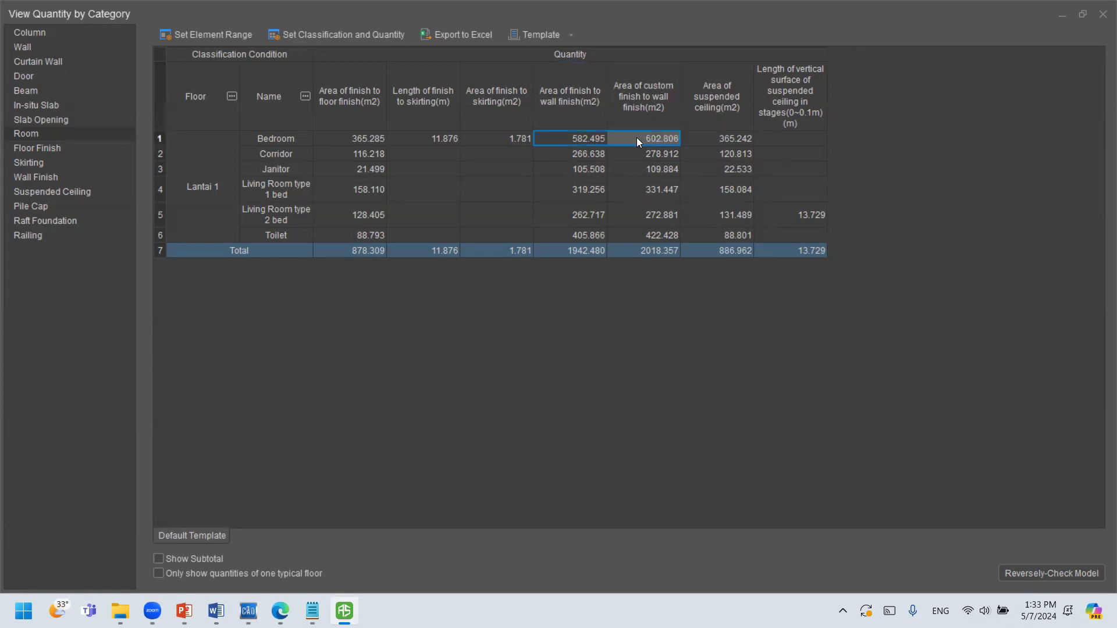
left_click(584, 137)
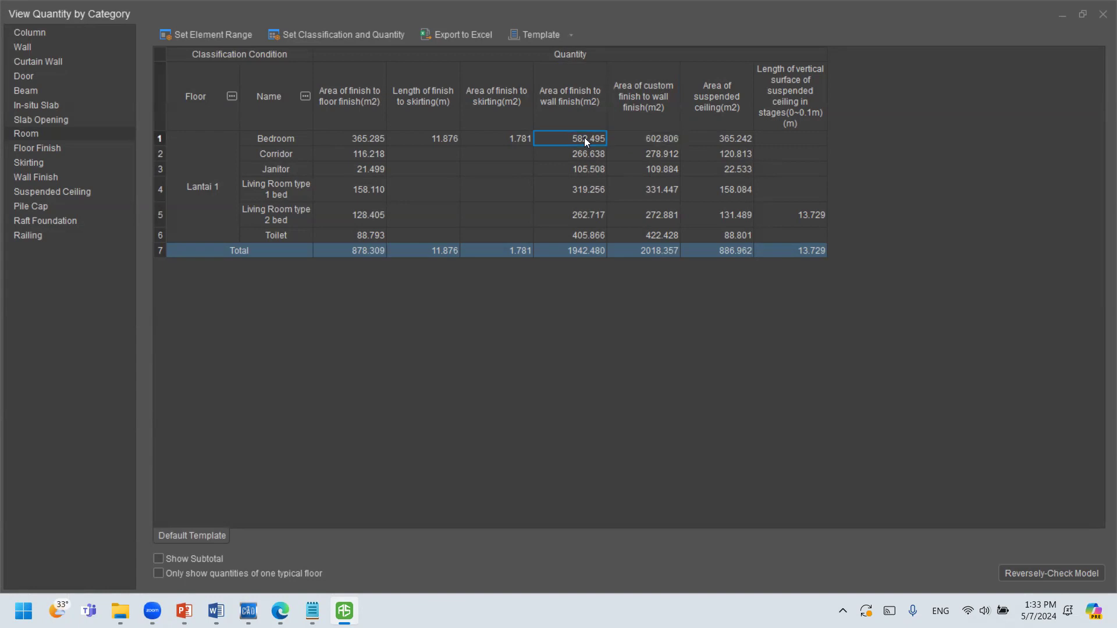
left_click(636, 140)
Check the Bedroom's suspended ceiling area and the ceiling's vertical surface length for Living Room type 2 bed.
left_click(714, 139)
left_click(800, 127)
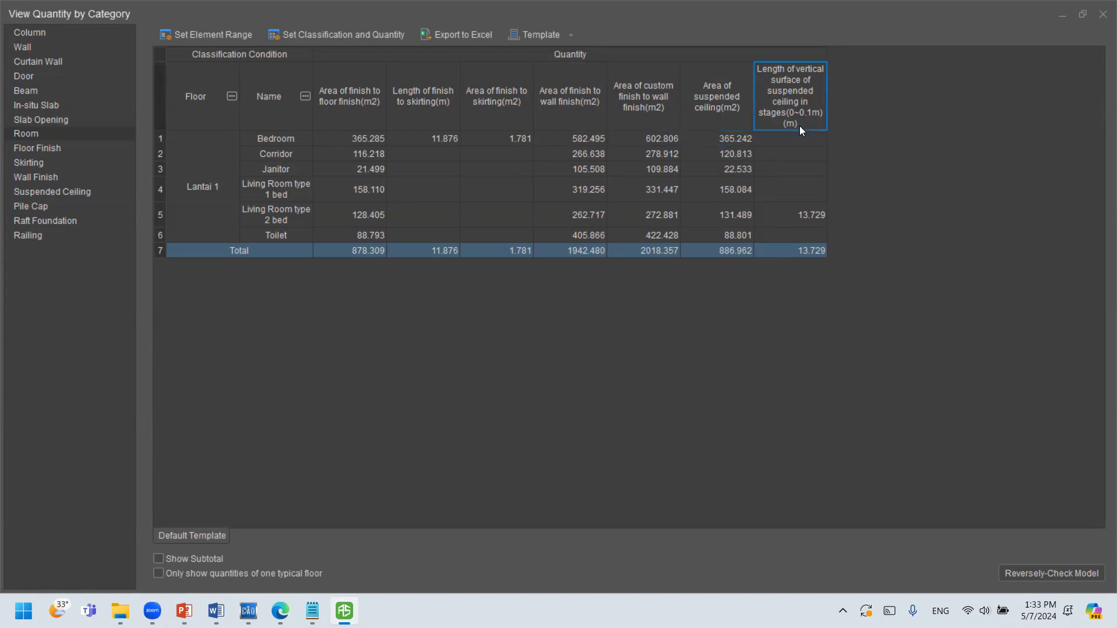
left_click(812, 211)
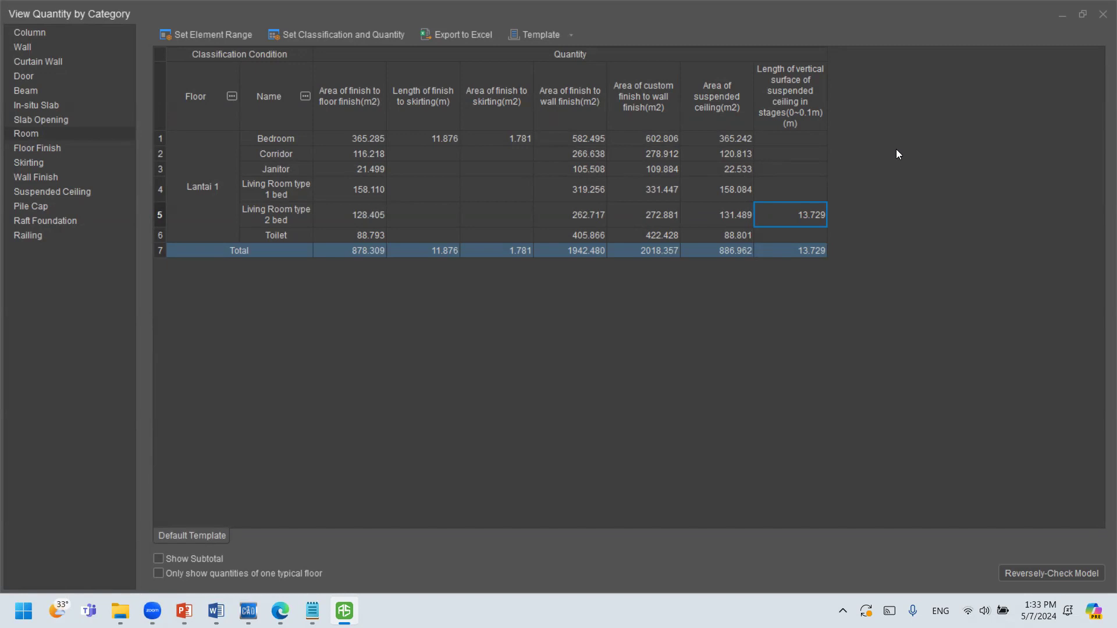
Review the floor finish quantities, checking area and girth of the Homogenous tile 400x400 in Janitor and Toilet.
left_click(51, 149)
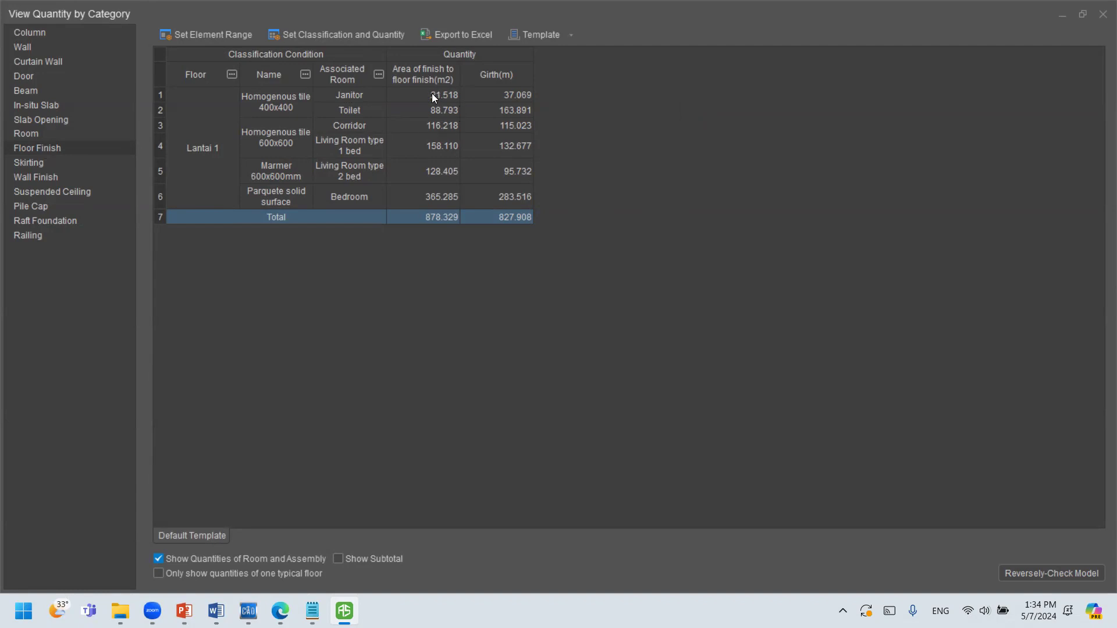
left_click_drag(432, 95, 431, 114)
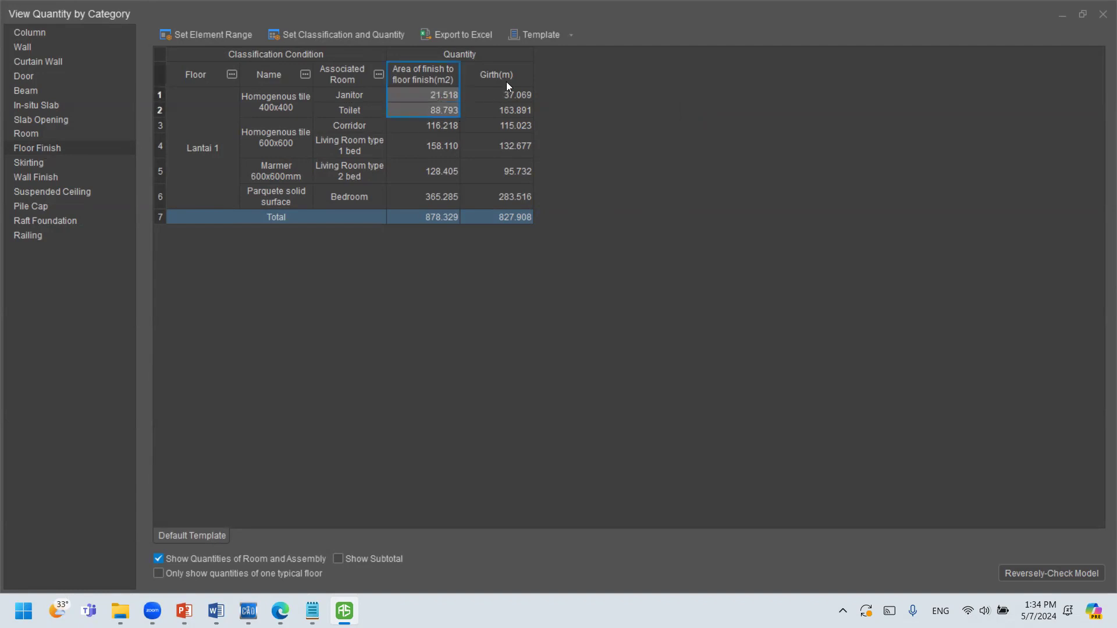
left_click_drag(505, 95, 504, 109)
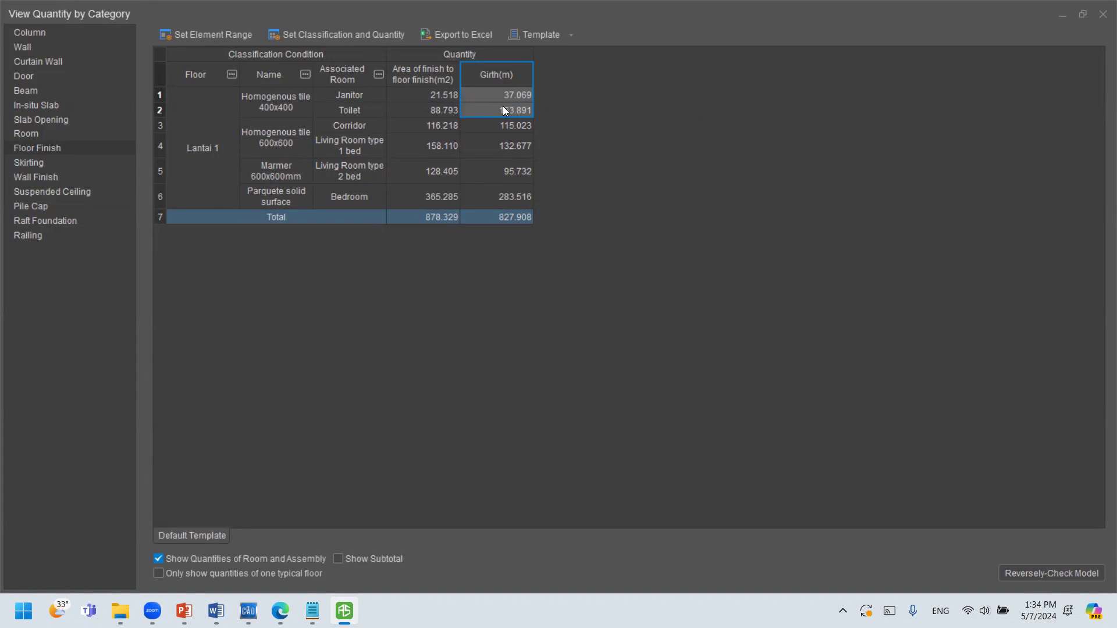
Check the floor finish quantities of Homogenous tile 600x600 and open the skirting quantities, declining to save the project.
left_click_drag(278, 133, 482, 147)
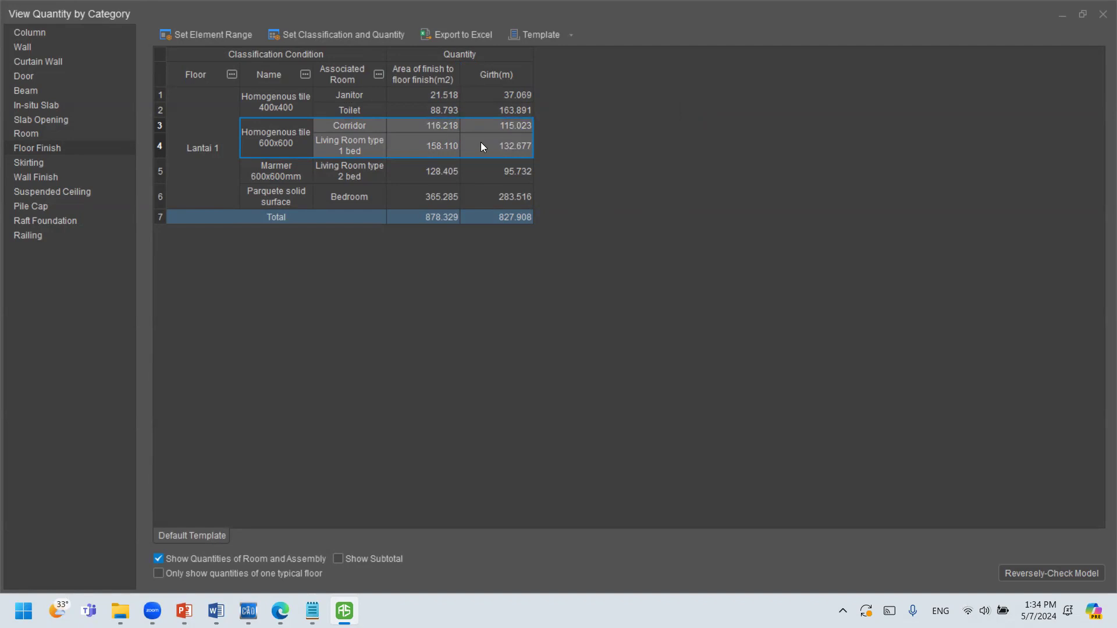
left_click(26, 163)
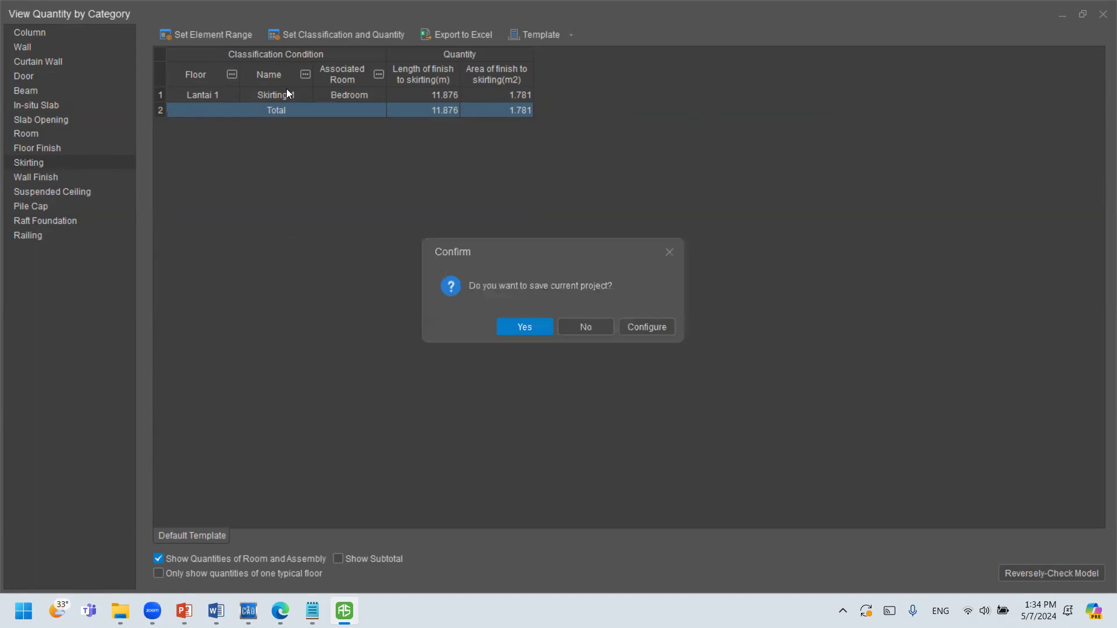
left_click(586, 326)
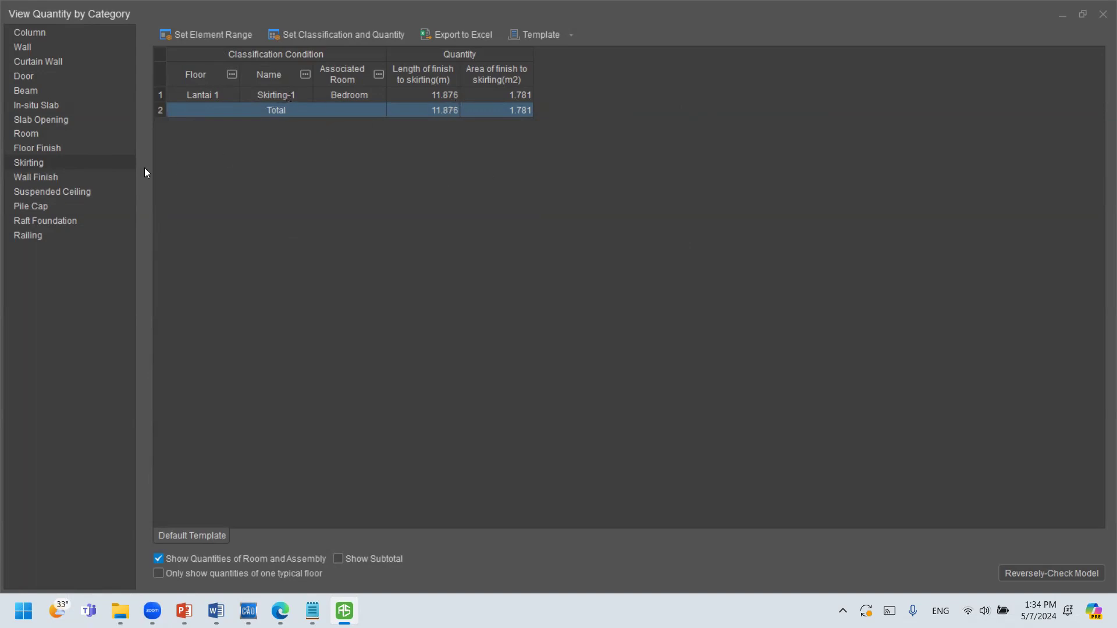
Review which rooms use Cat acrylic Emulsion appariton and which use Cat minyak in the wall finish quantities.
left_click(65, 177)
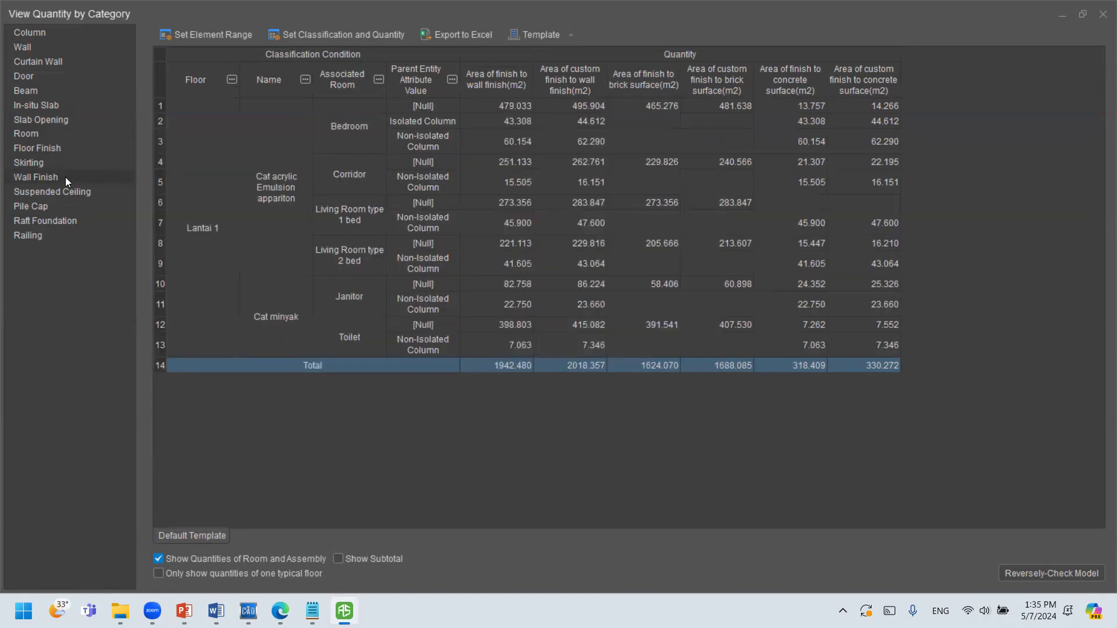
left_click_drag(259, 211, 326, 217)
left_click_drag(344, 141, 332, 252)
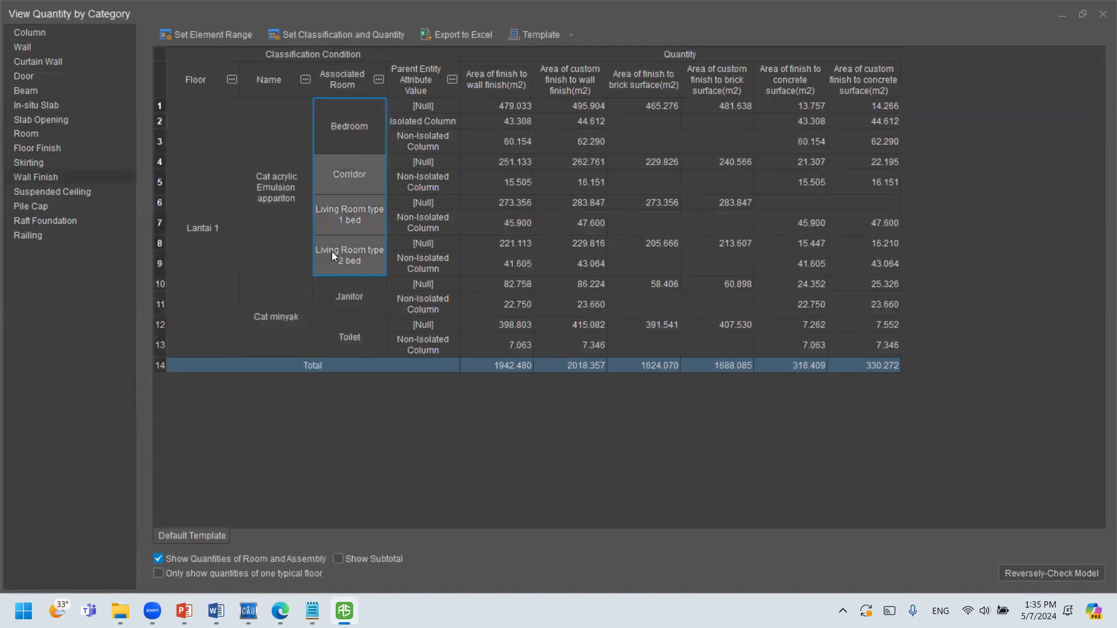
left_click(335, 294)
left_click_drag(336, 290, 336, 327)
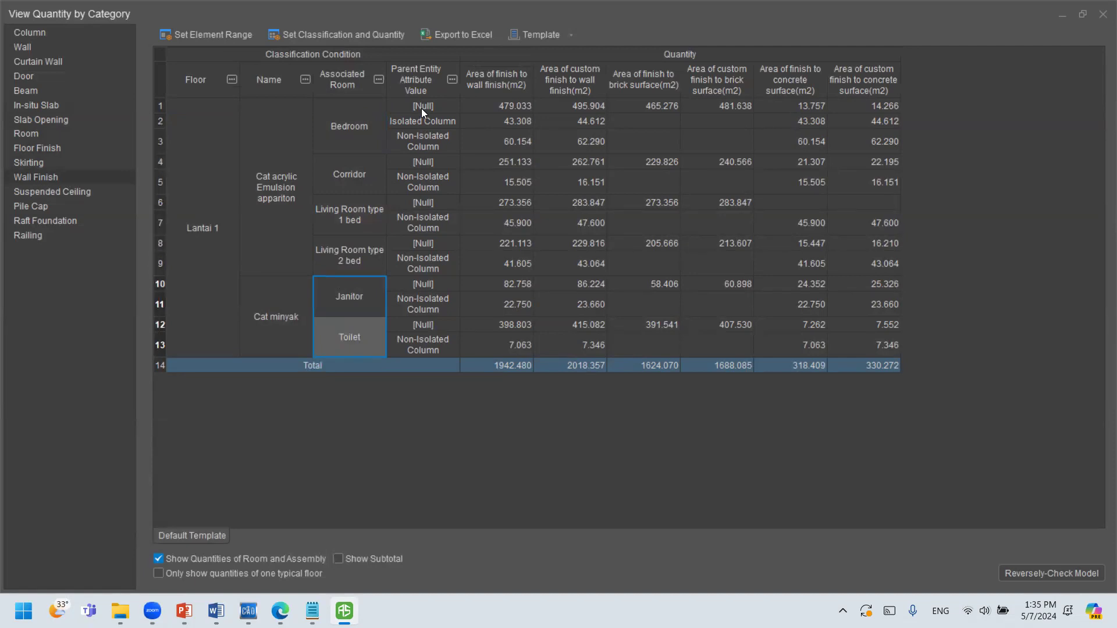
Review the Bedroom's wall finish quantities for each parent entity: [Null], Isolated Column and Non-Isolated Column.
left_click_drag(428, 123, 426, 148)
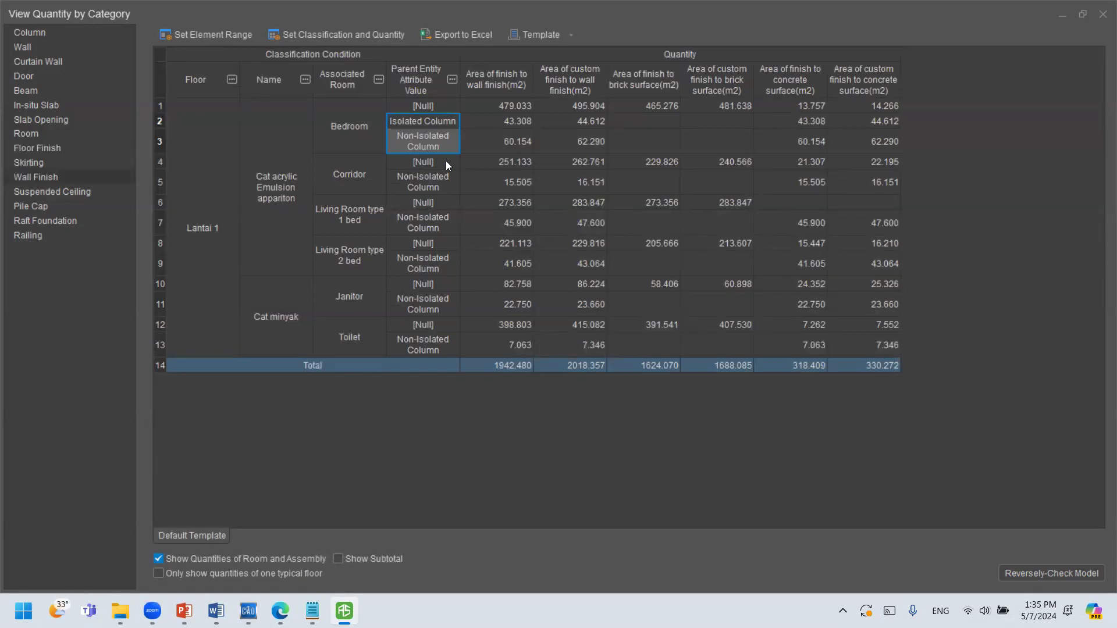
left_click_drag(436, 109, 883, 106)
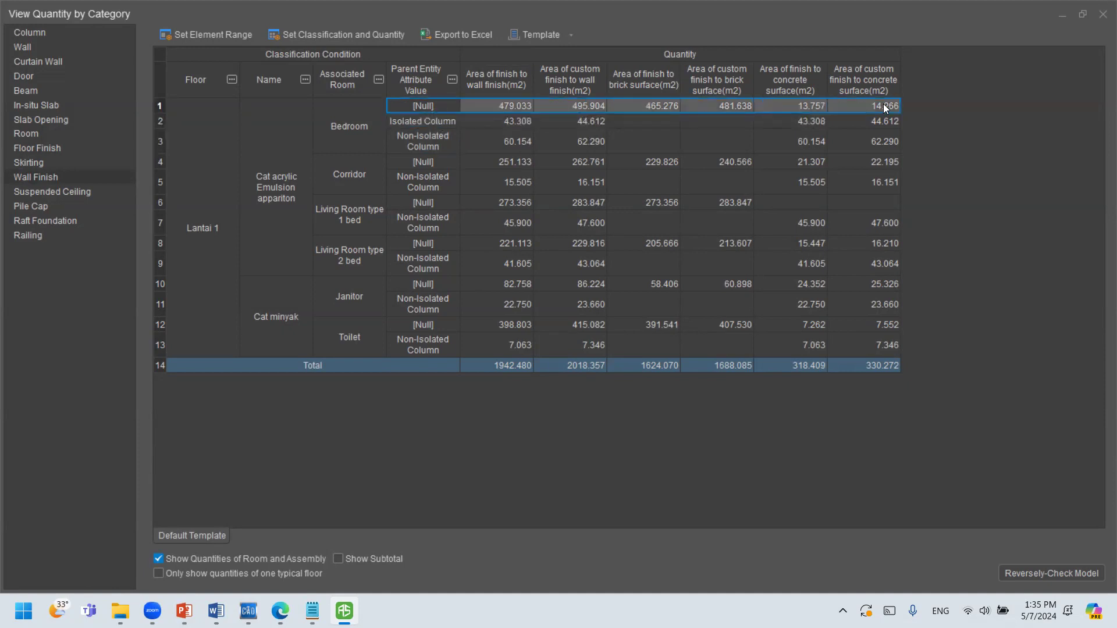
left_click_drag(441, 122, 883, 122)
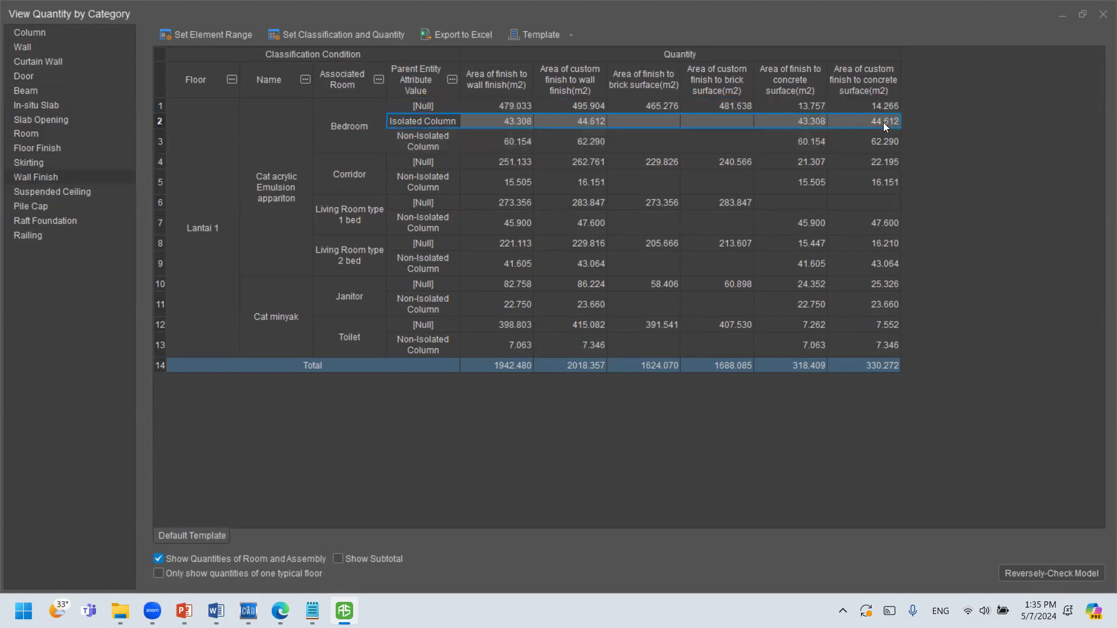
left_click_drag(439, 139, 864, 145)
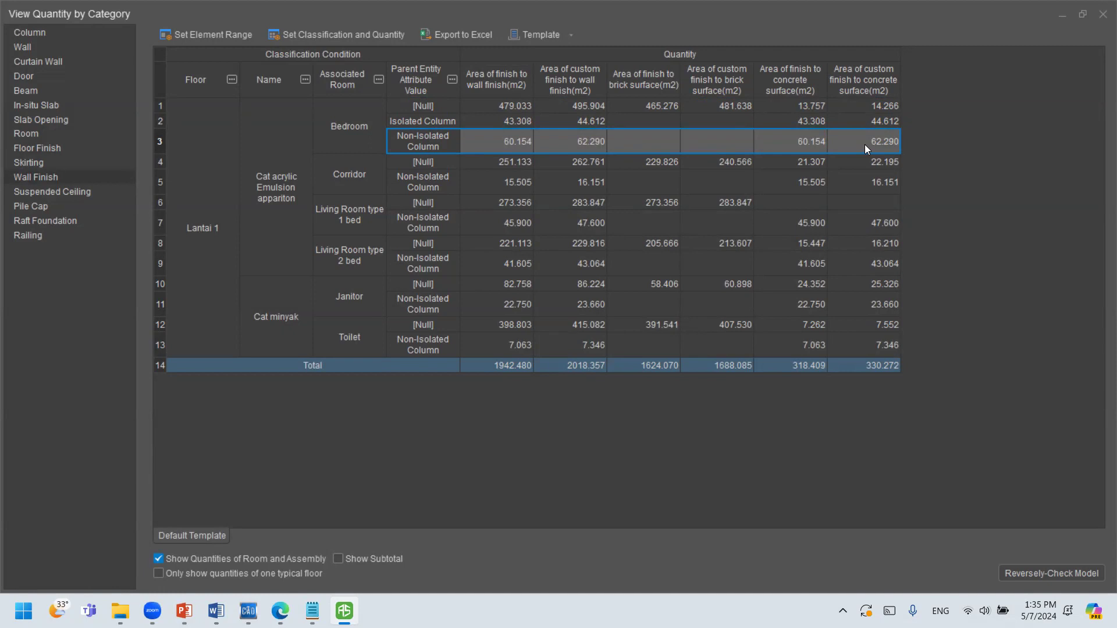
Compare the area of finish with the area of custom finish to wall finish in the Bedroom's [Null] row.
left_click_drag(490, 87, 887, 92)
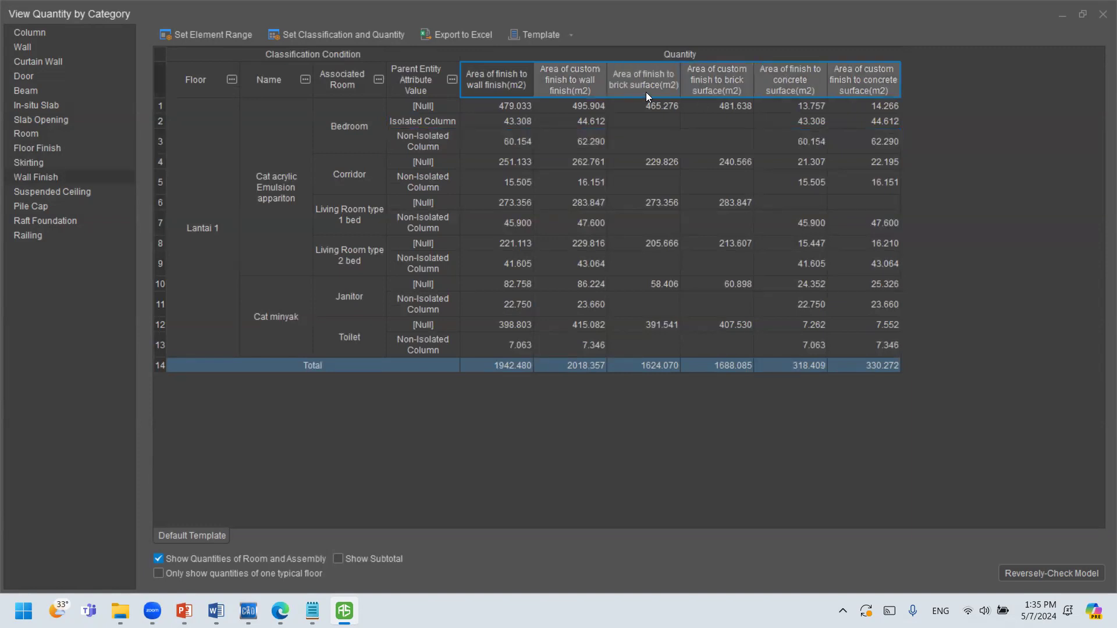
left_click(504, 79)
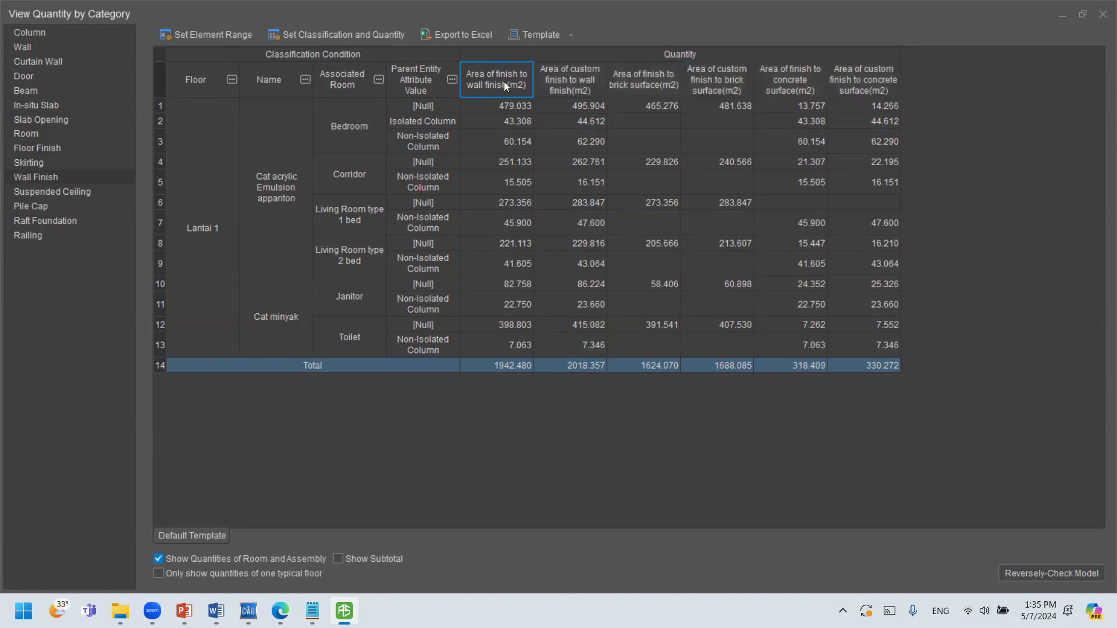
left_click(506, 106)
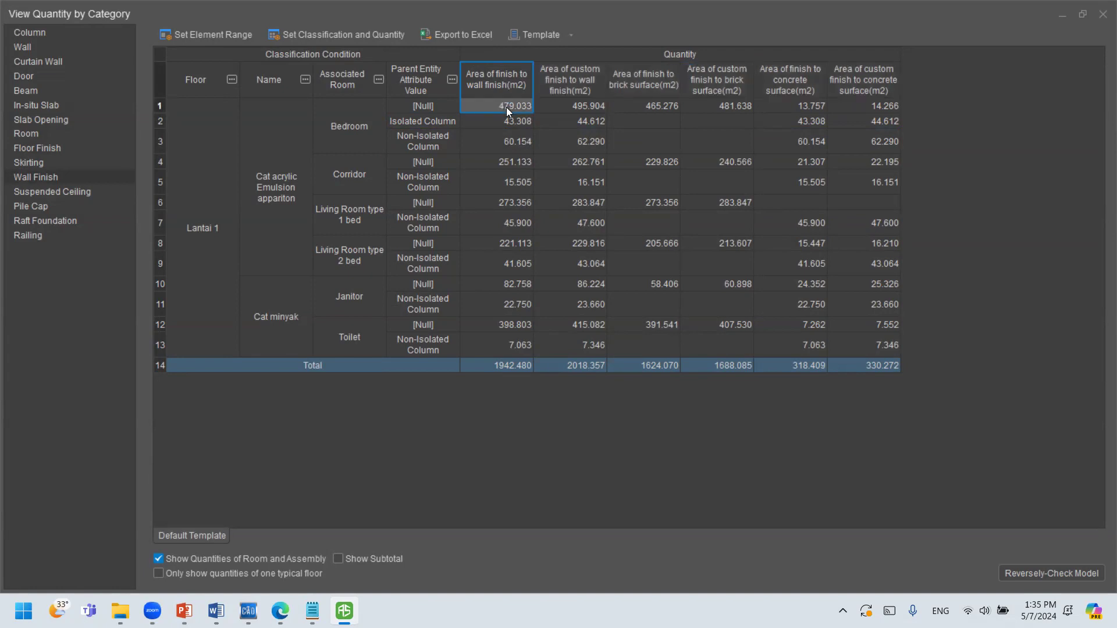
left_click(584, 83)
left_click(581, 107)
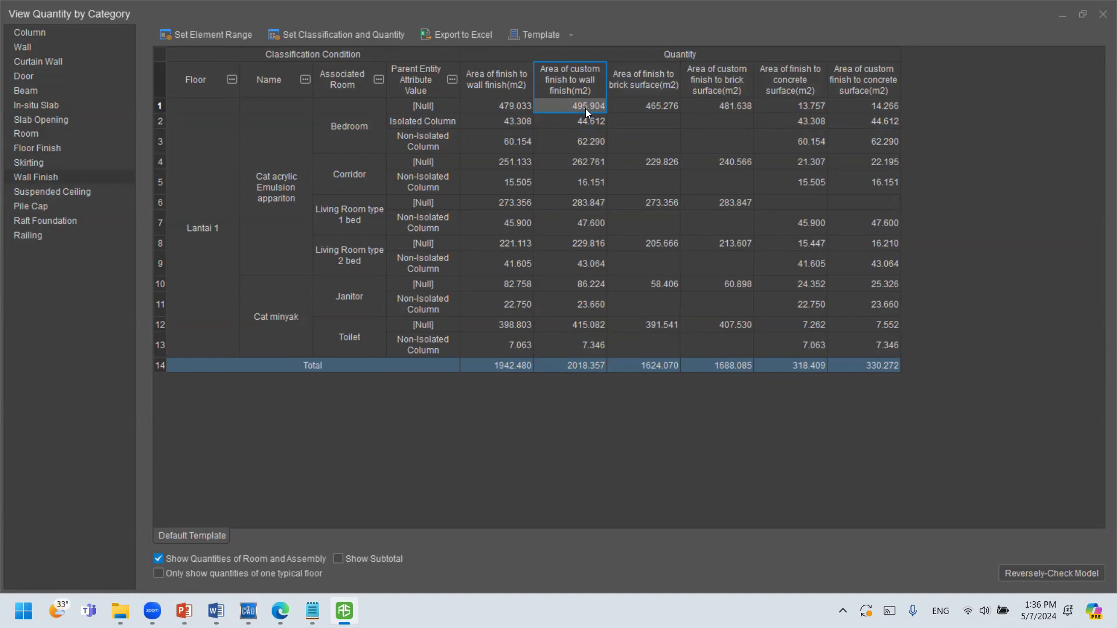
left_click_drag(496, 88, 555, 104)
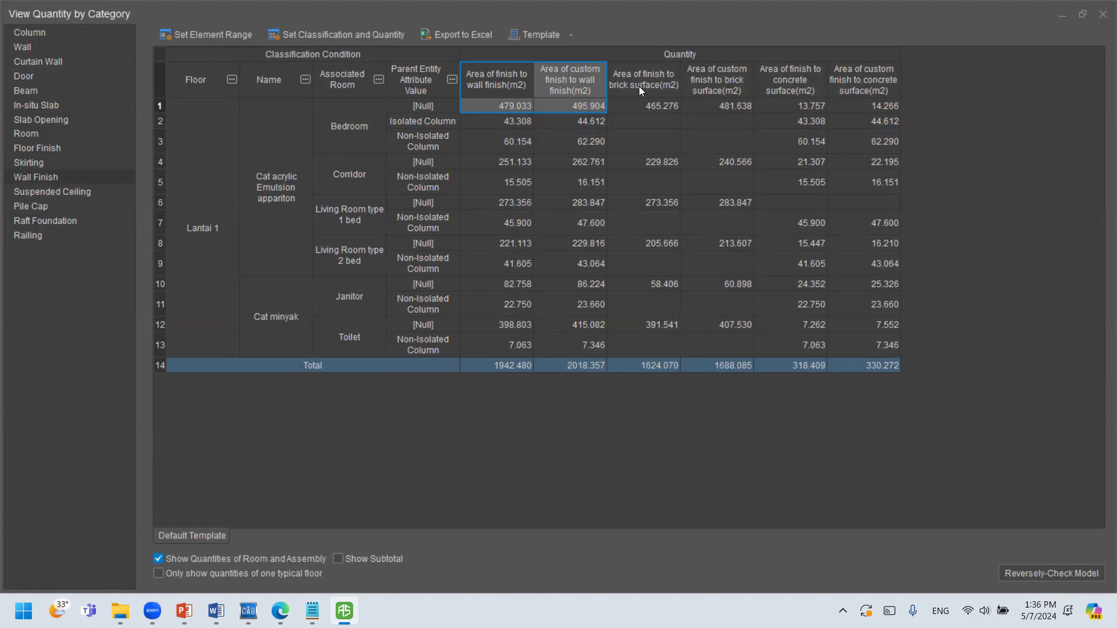
Compare the brick and concrete surface areas with the wall finish area for the Bedroom's [Null] row, both standard and custom.
left_click(653, 103)
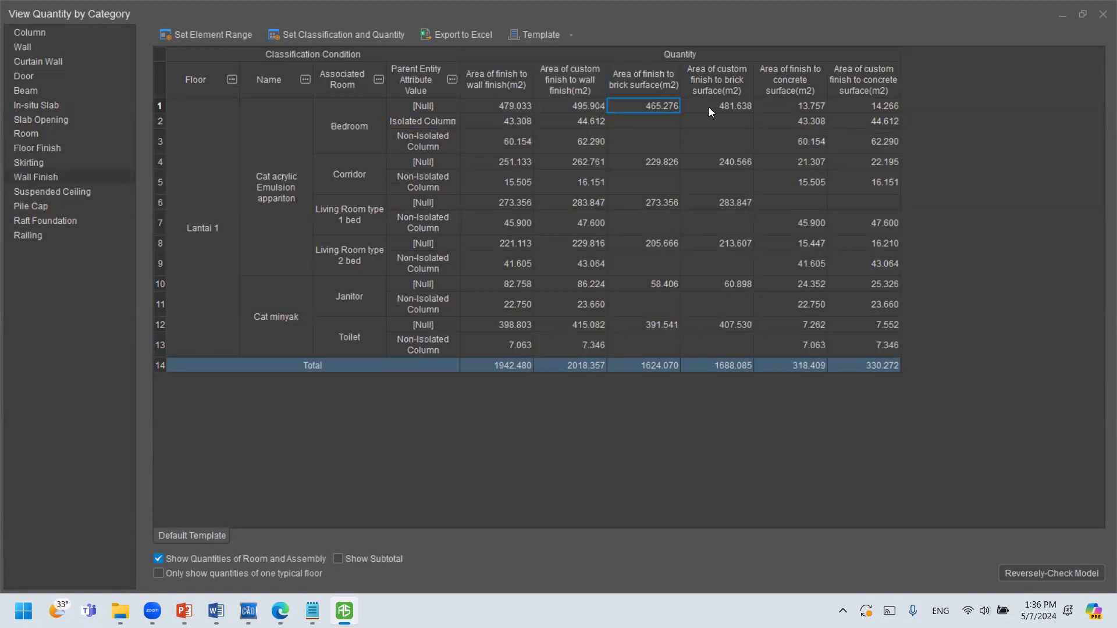
left_click(791, 107)
left_click(659, 114)
left_click(806, 109)
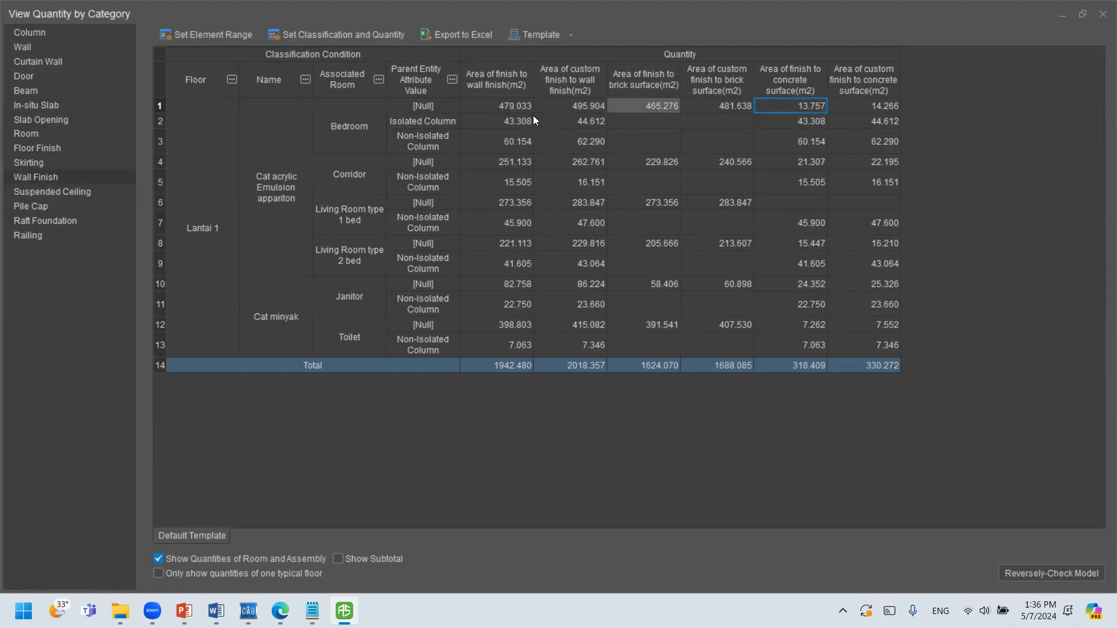
left_click(588, 108)
left_click(701, 107)
left_click(877, 108)
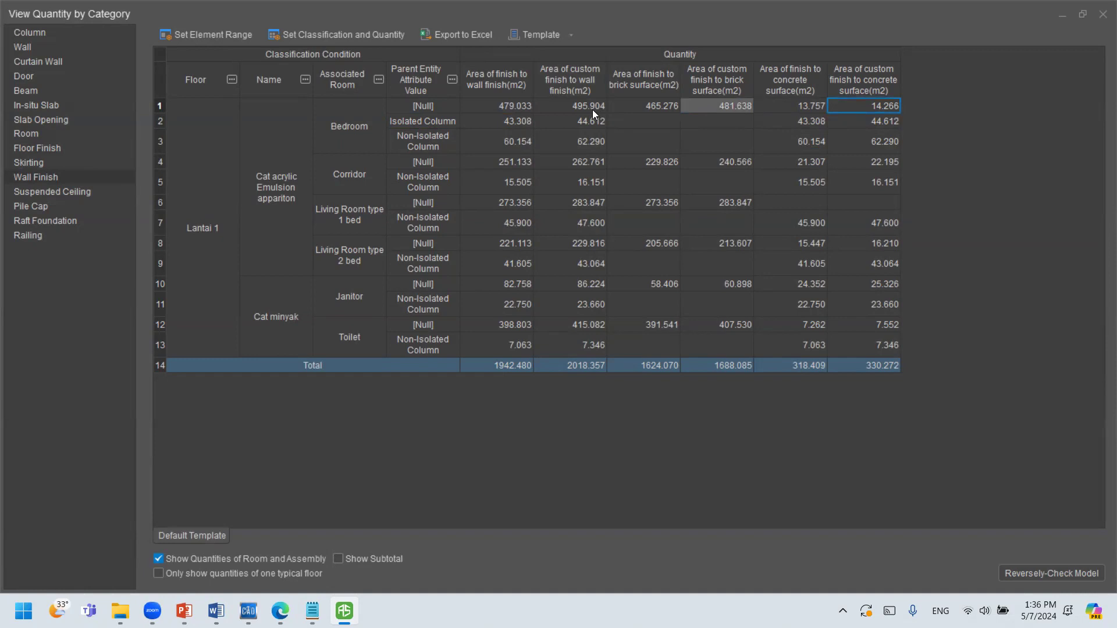
left_click_drag(593, 112, 861, 366)
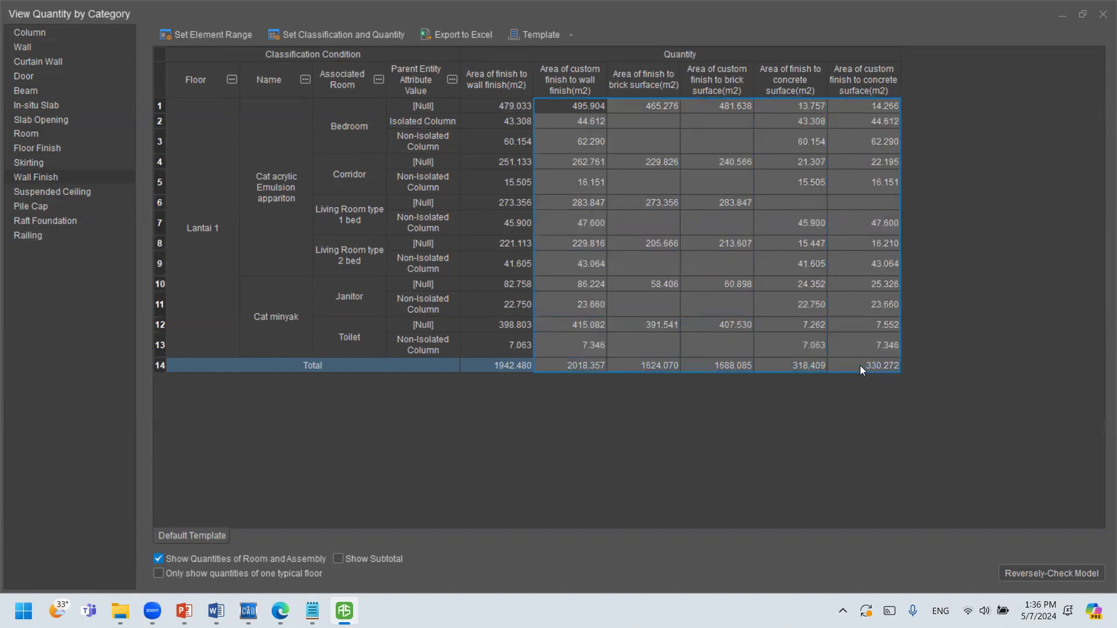
Shrink the quantity window below the model view and orbit the 3D model to examine the walls behind the Bedroom's [Null] row.
left_click(425, 91)
left_click_drag(426, 106, 807, 17)
left_click(1082, 13)
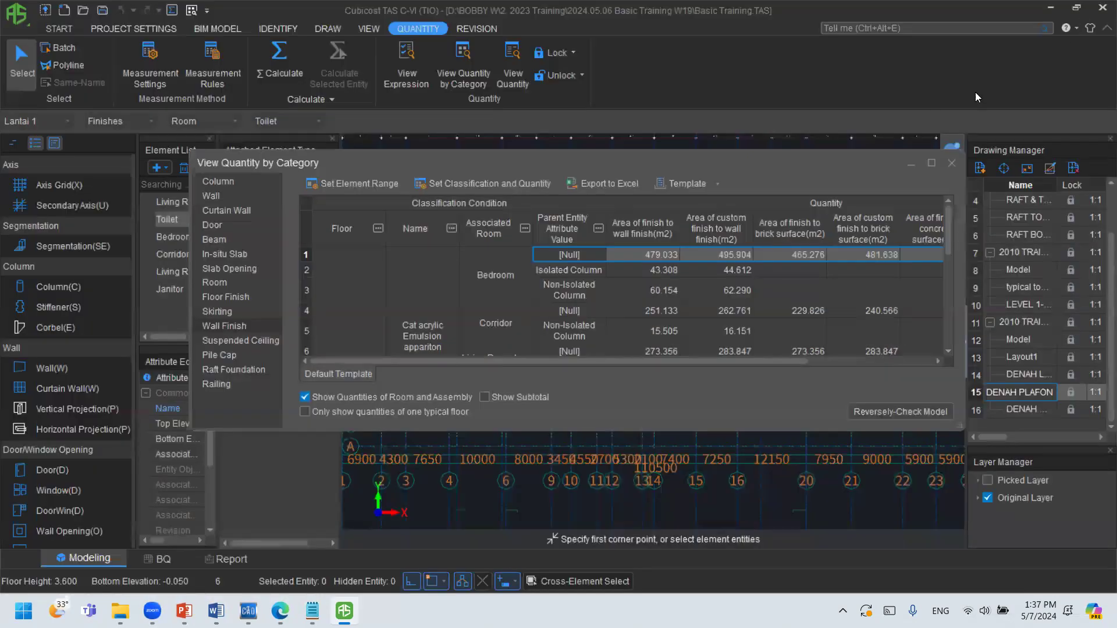
left_click_drag(742, 159, 583, 346)
left_click(951, 151)
left_click_drag(795, 306, 749, 209)
scroll(743, 232, "up", 4)
middle_click_drag(728, 257, 602, 249)
left_click_drag(601, 237, 617, 208)
scroll(615, 213, "down", 2)
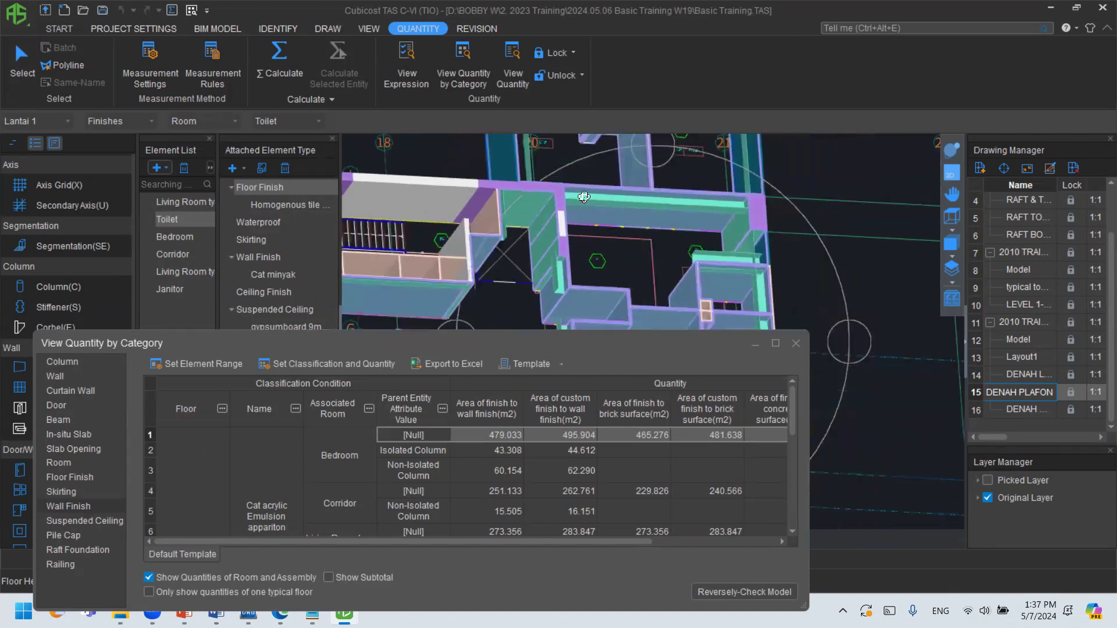
key("Escape")
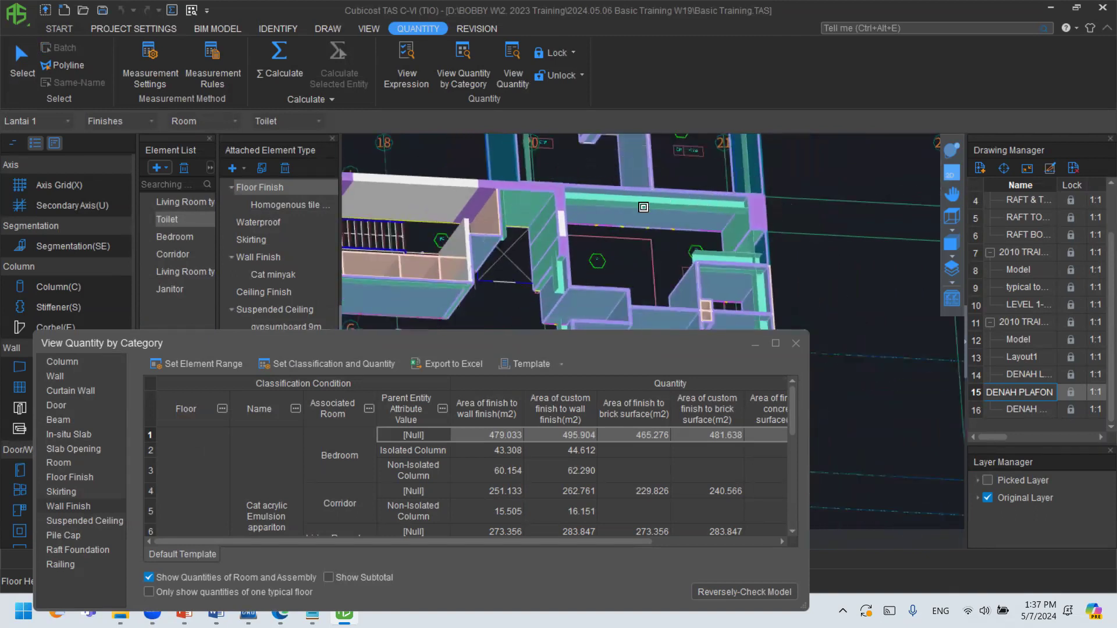
Examine the columns in the 3D model against the Bedroom's Non-Isolated Column row in the wall finish quantities.
middle_click_drag(605, 187, 678, 232)
scroll(629, 226, "down", 5)
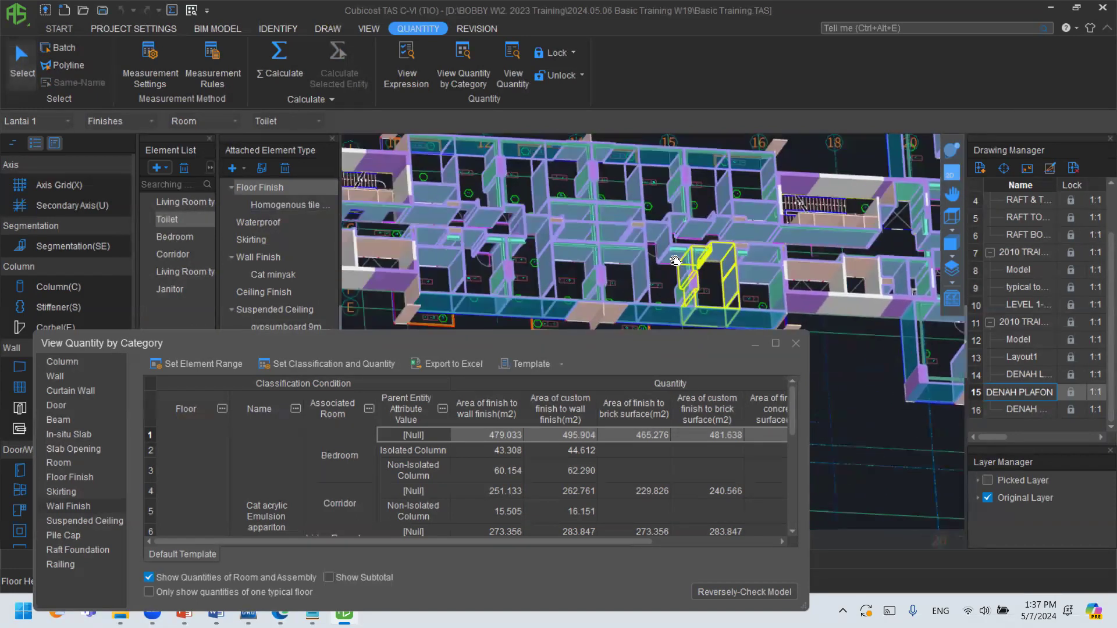
scroll(677, 232, "up", 6)
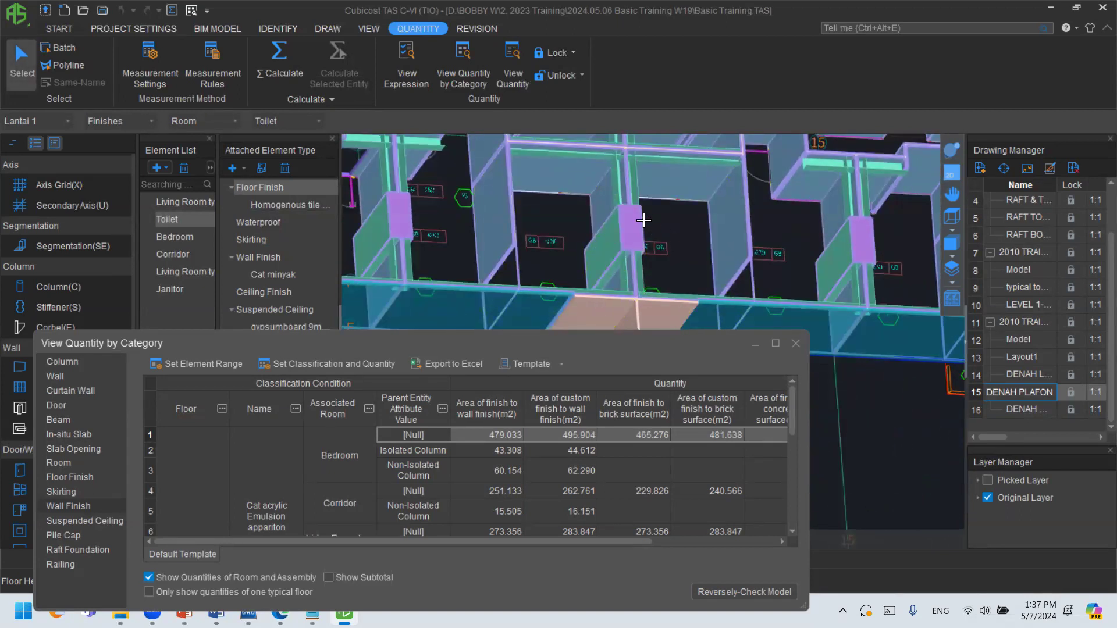
left_click_drag(419, 471, 563, 477)
scroll(733, 215, "down", 6)
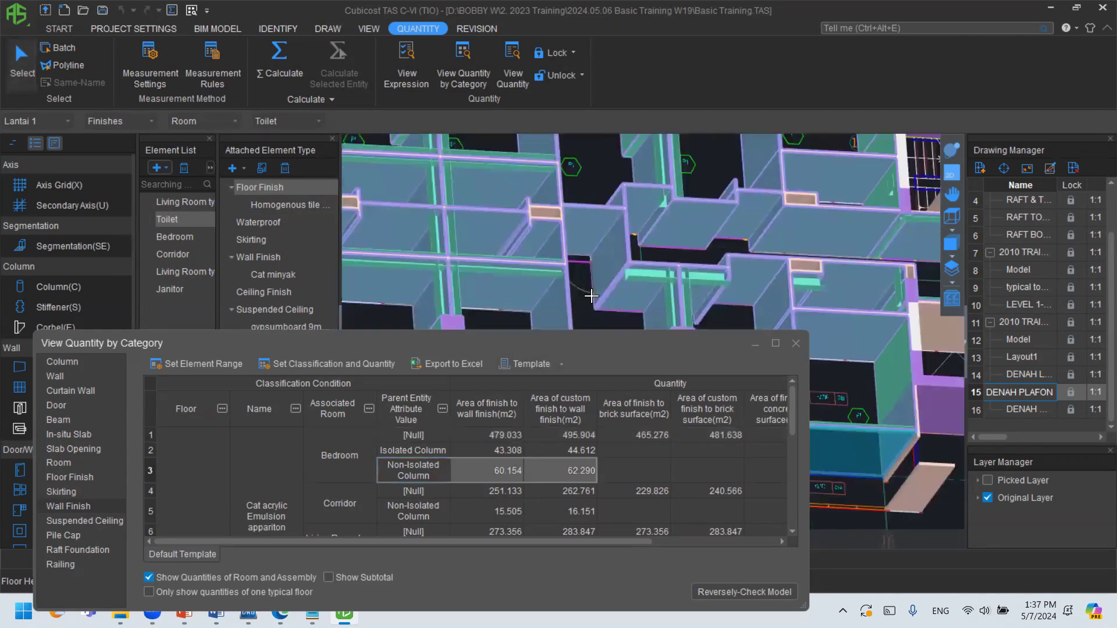
scroll(733, 216, "down", 5)
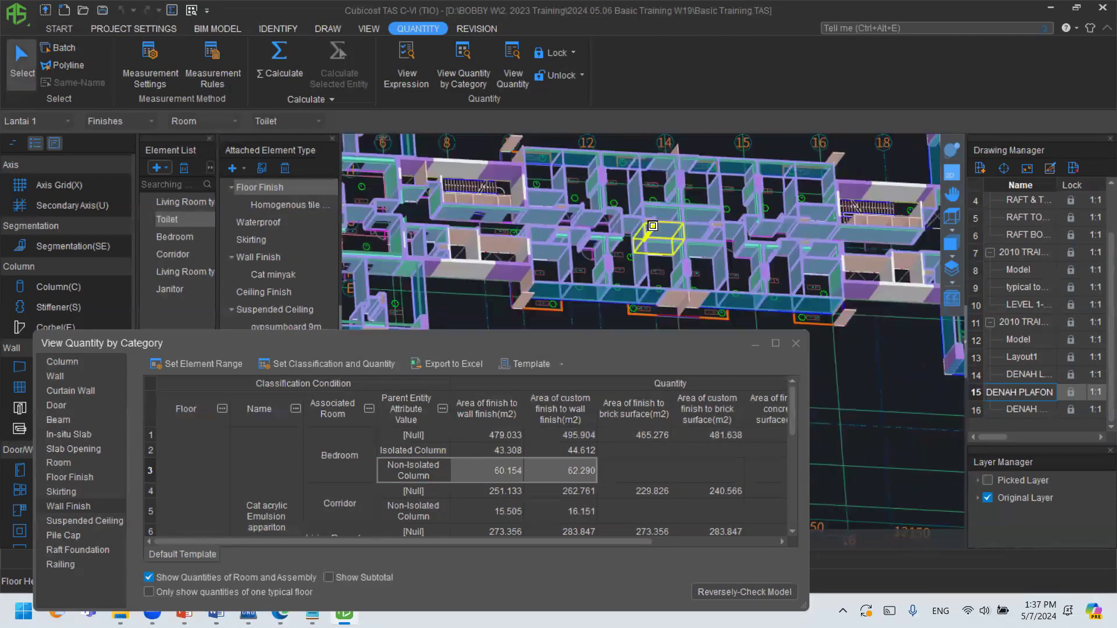
scroll(477, 298, "up", 5)
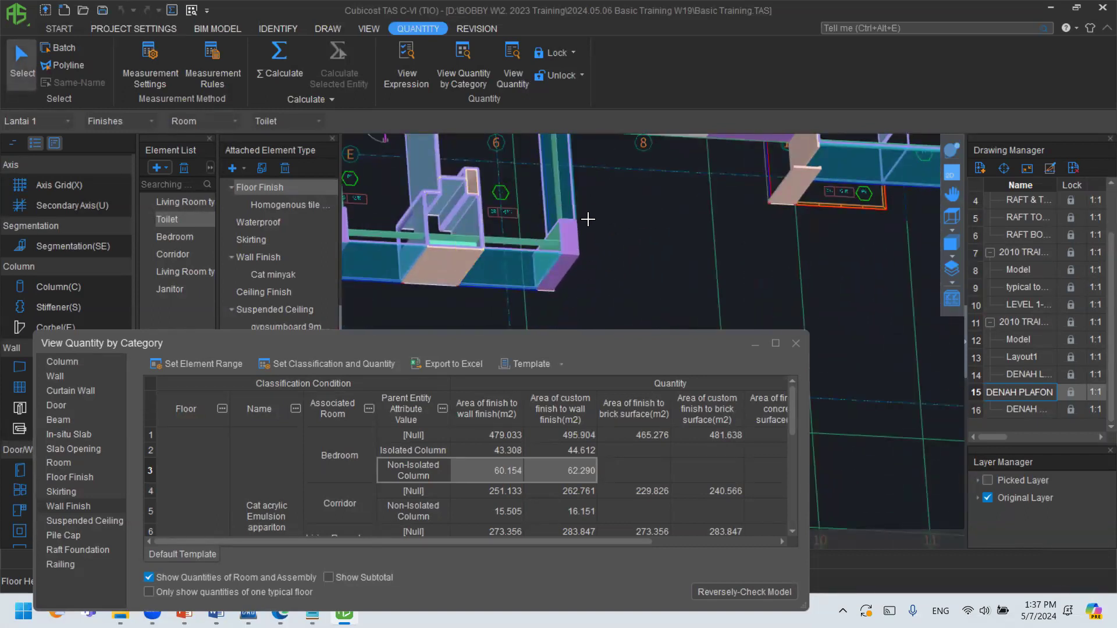
scroll(588, 233, "down", 4)
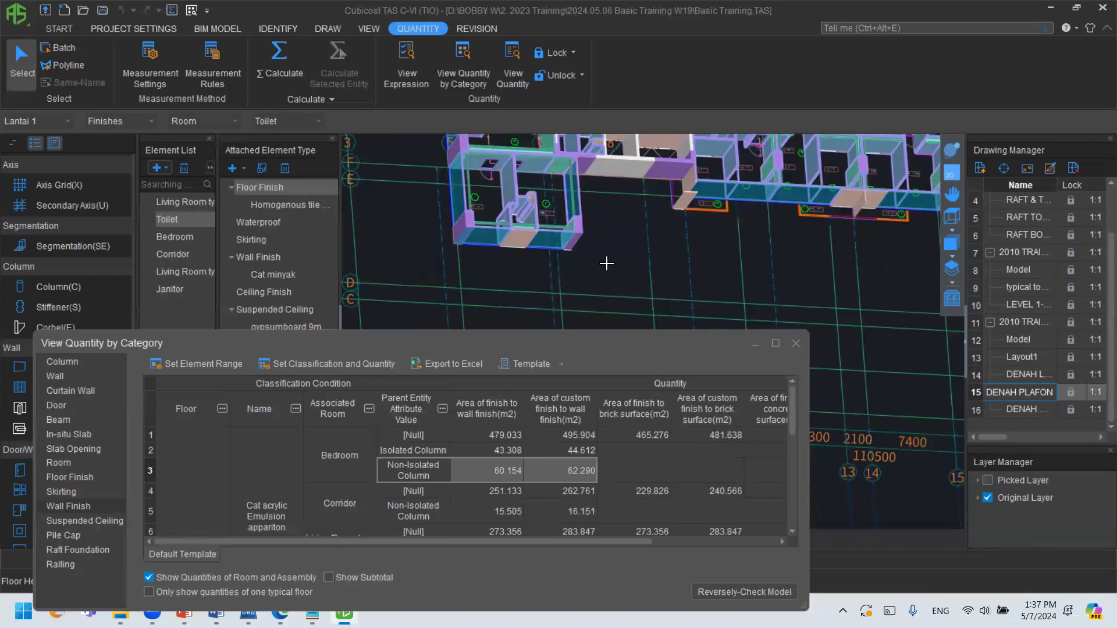
Enlarge the quantity window and check the Bedroom's [Null] wall finish area against its area of finish to concrete surface.
left_click_drag(602, 351, 659, 218)
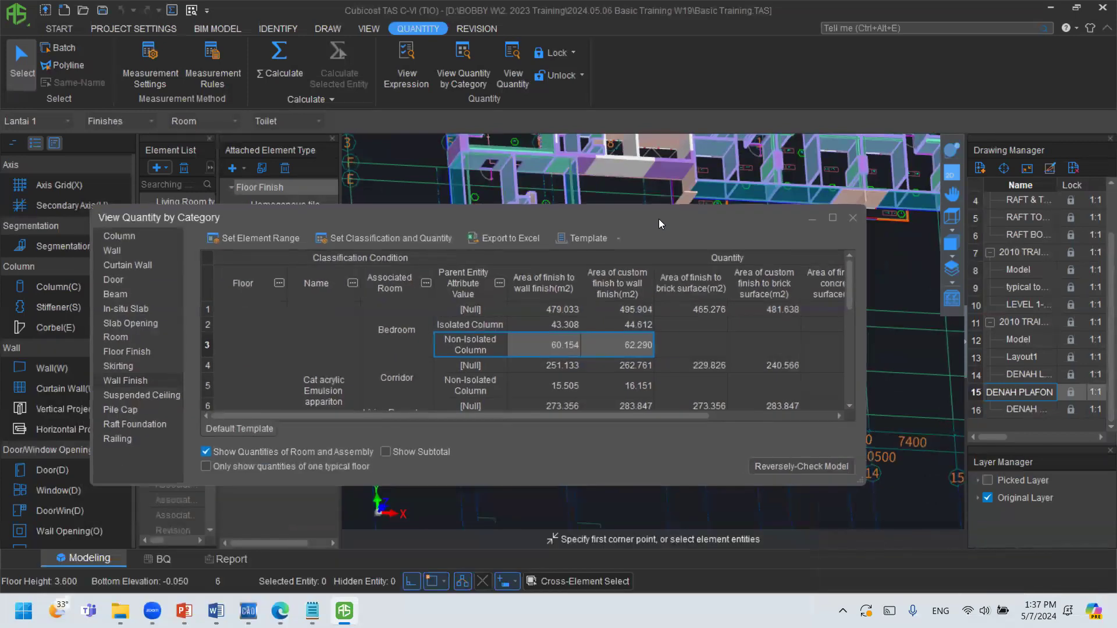
left_click(838, 218)
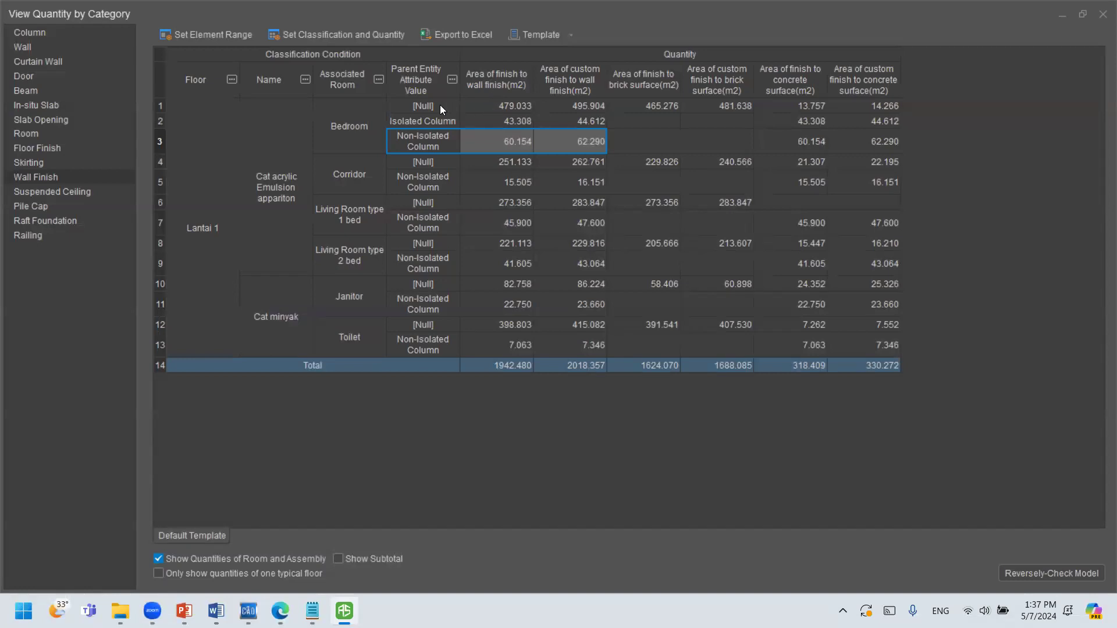
left_click(512, 106)
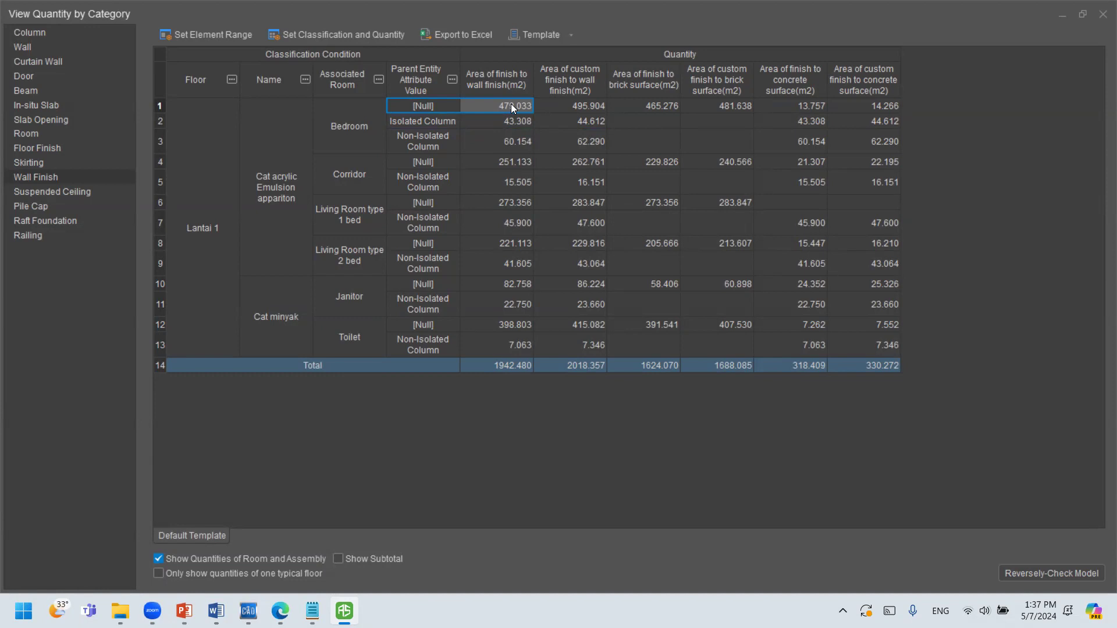
left_click(511, 104)
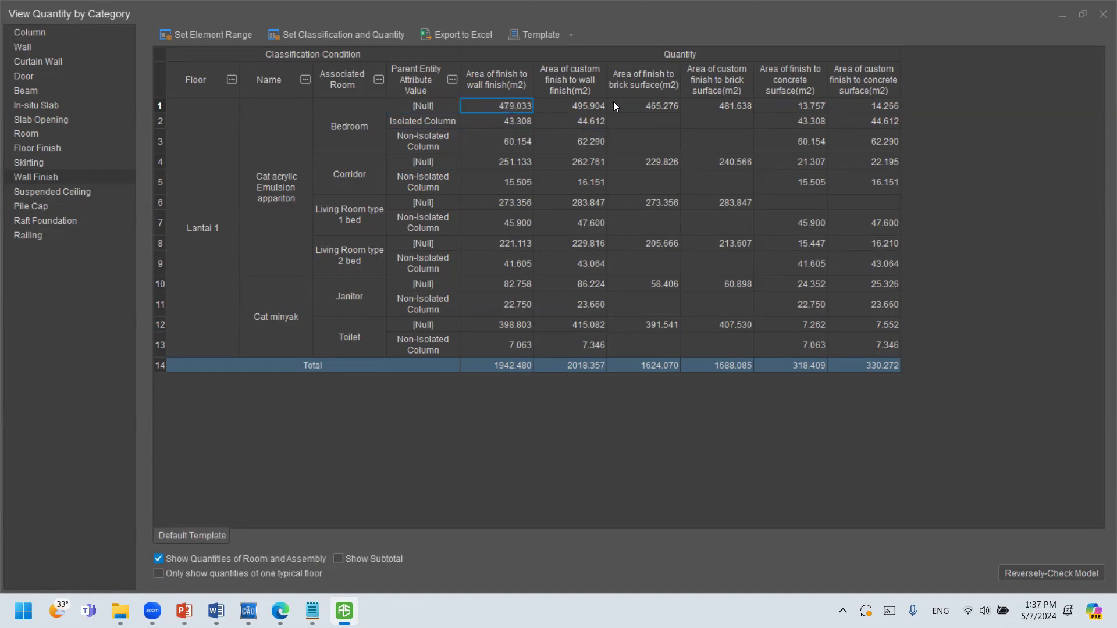
left_click(785, 106)
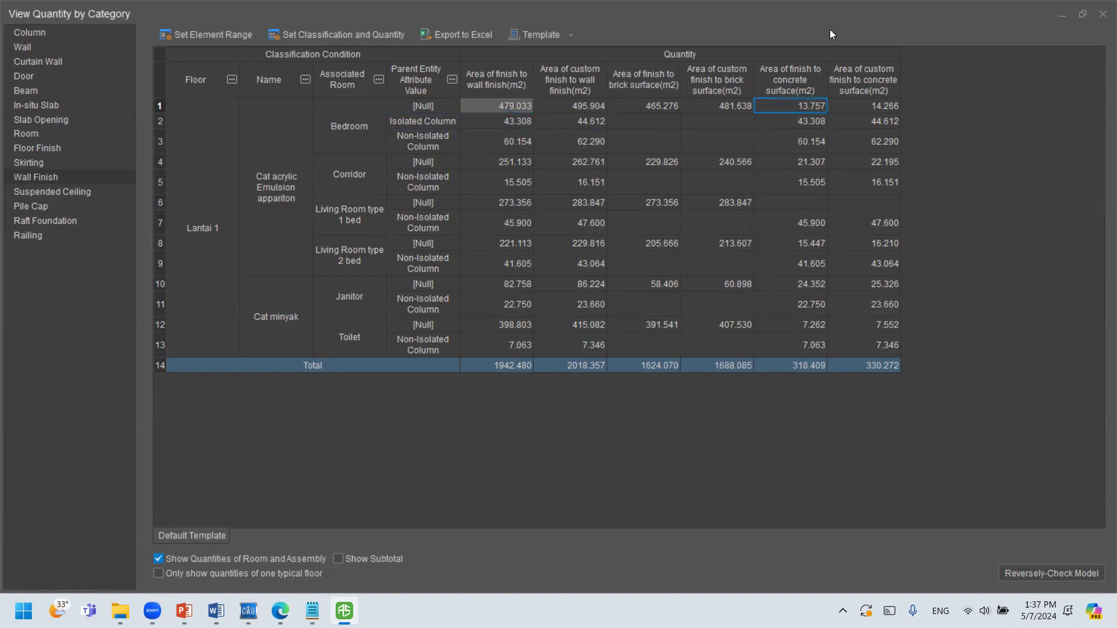
Shrink the quantity window again and examine the concrete walls in the 3D model alongside the Bedroom's [Null] wall finish row.
left_click(1083, 15)
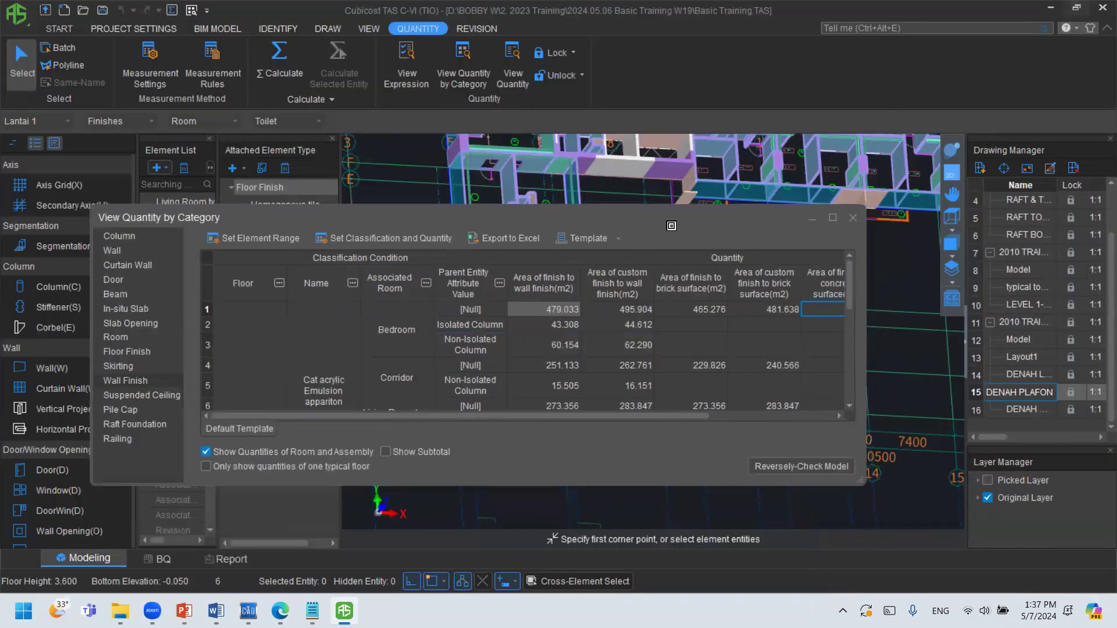
left_click_drag(683, 228, 646, 266)
left_click(546, 348)
left_click_drag(547, 348, 643, 252)
middle_click_drag(644, 174, 629, 221)
middle_click_drag(518, 145, 476, 174)
scroll(476, 173, "up", 8)
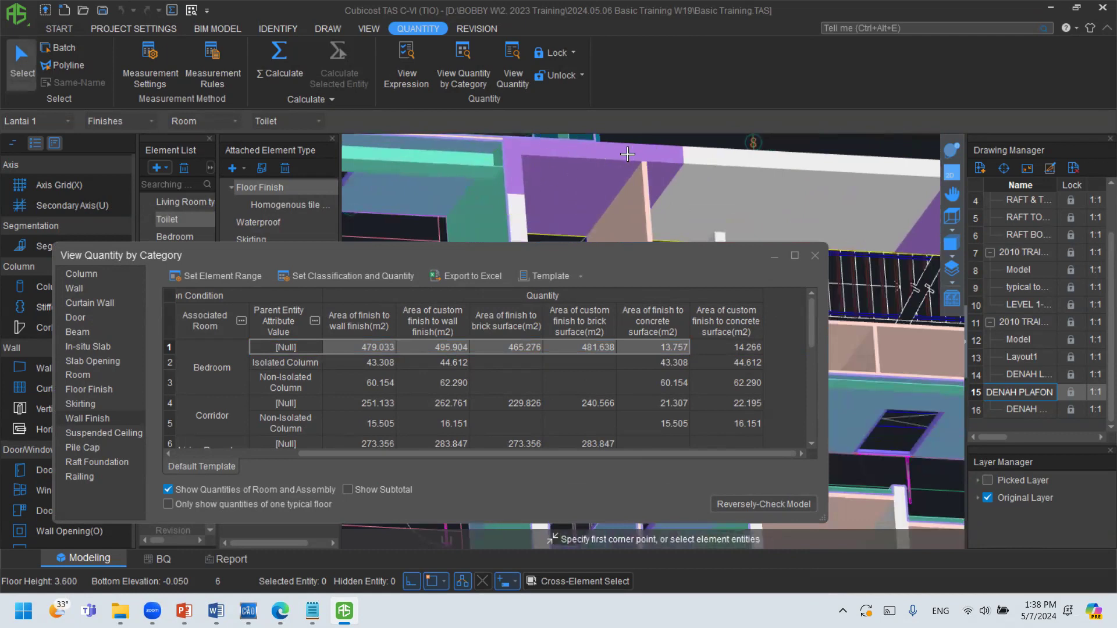
Compare the Bedroom's area of finish to concrete surface for the [Null], Isolated Column and Non-Isolated Column rows with the 3D model.
scroll(525, 155, "down", 1)
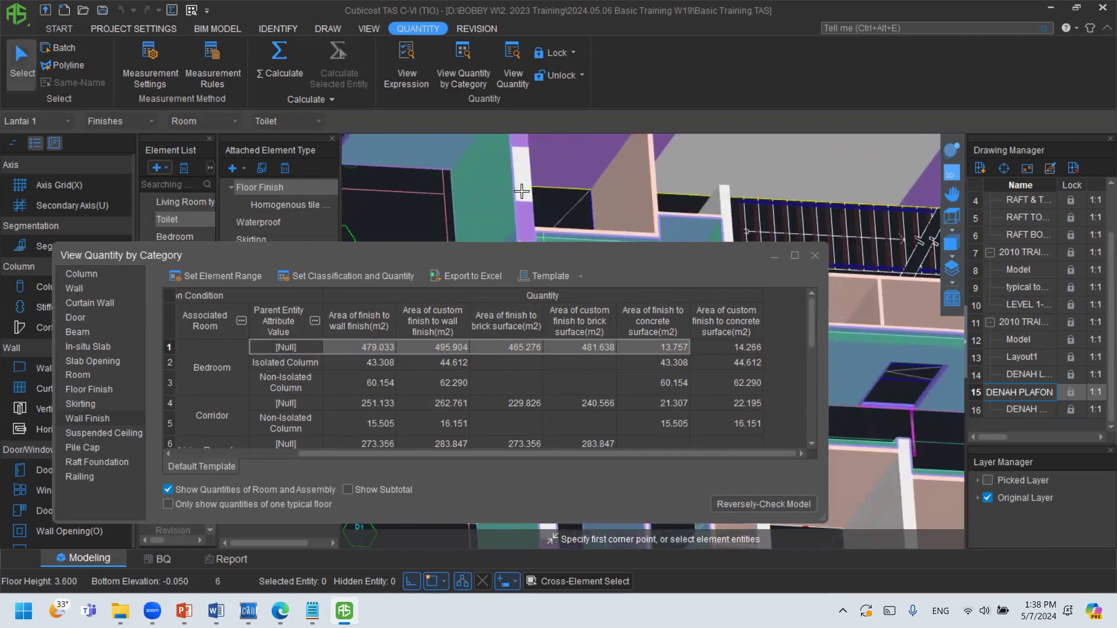
left_click(677, 332)
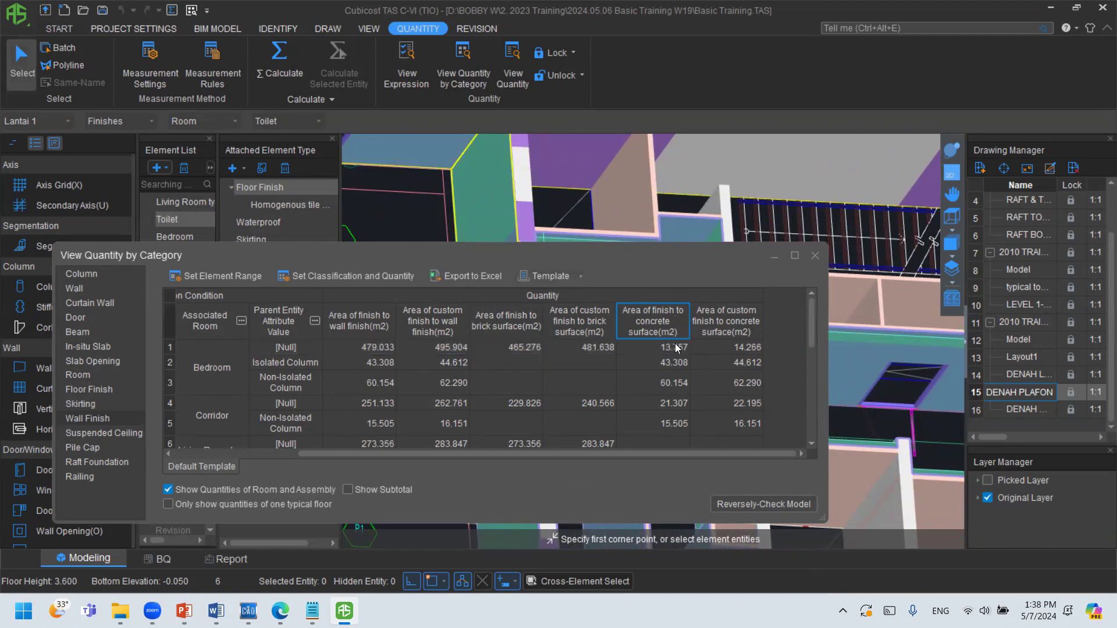
left_click_drag(677, 330, 675, 348)
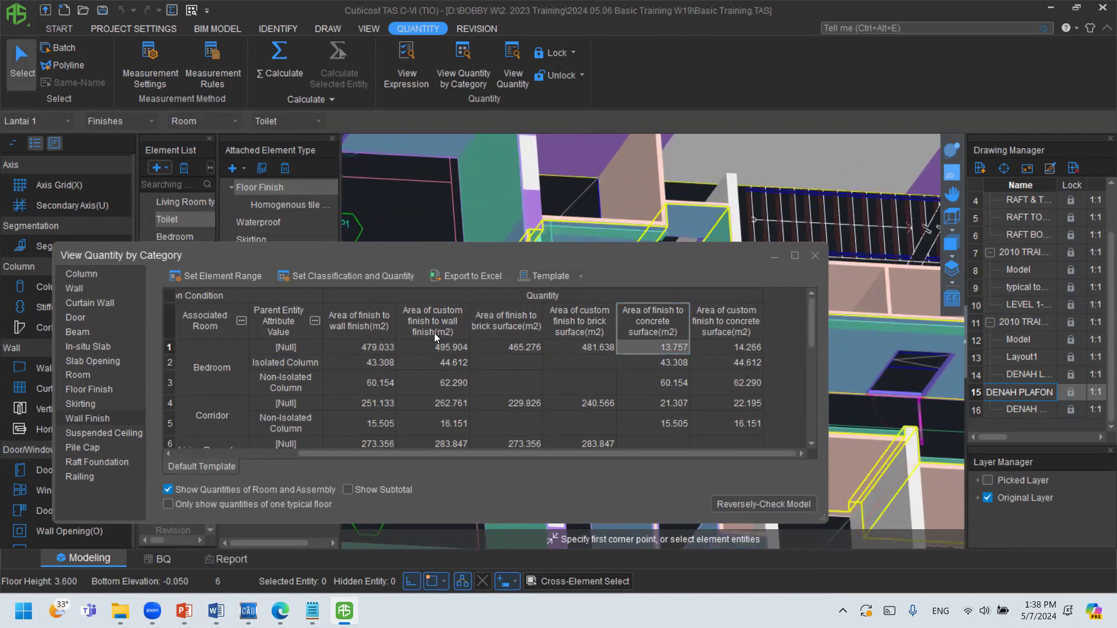
left_click_drag(378, 362, 524, 365)
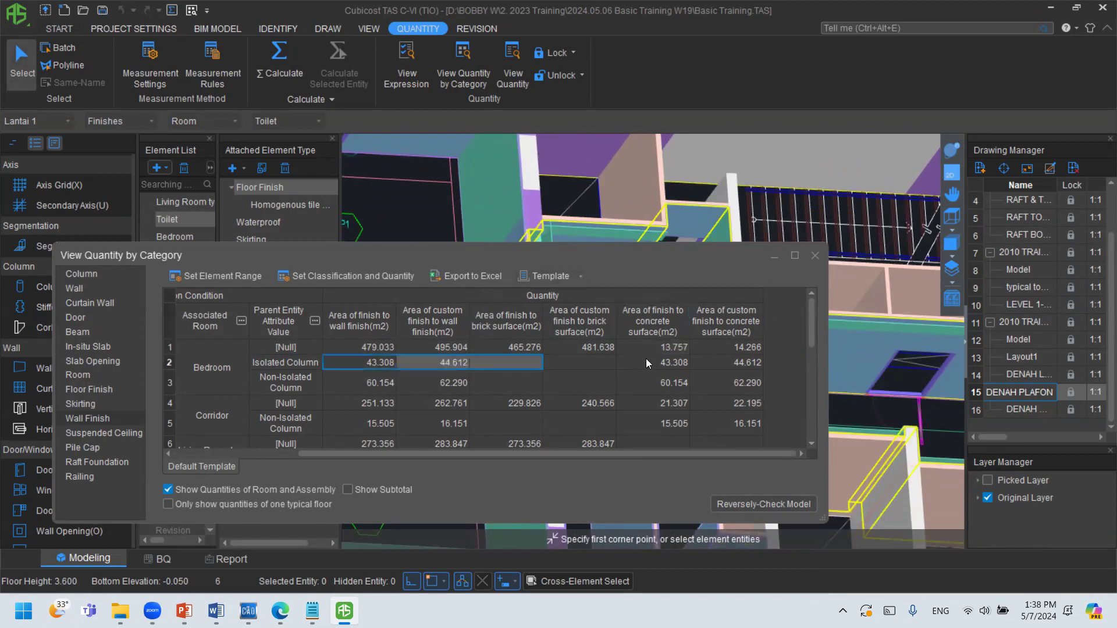
left_click_drag(648, 363, 653, 381)
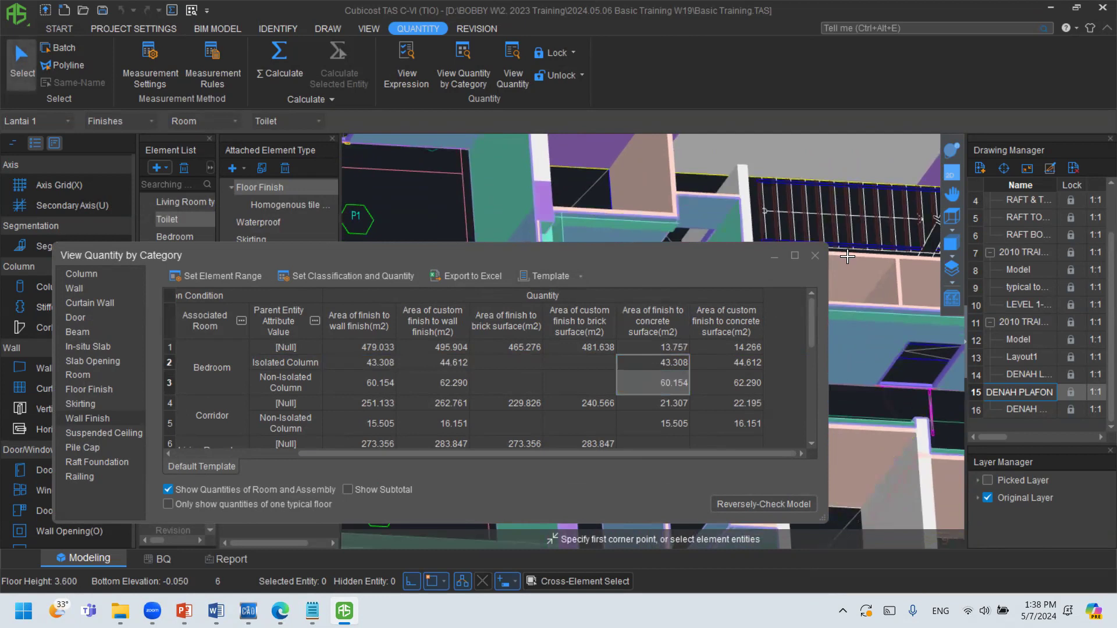
Enlarge the quantity window and remove Parent Entity Attribute Value from the Wall Finish classification conditions.
left_click(795, 256)
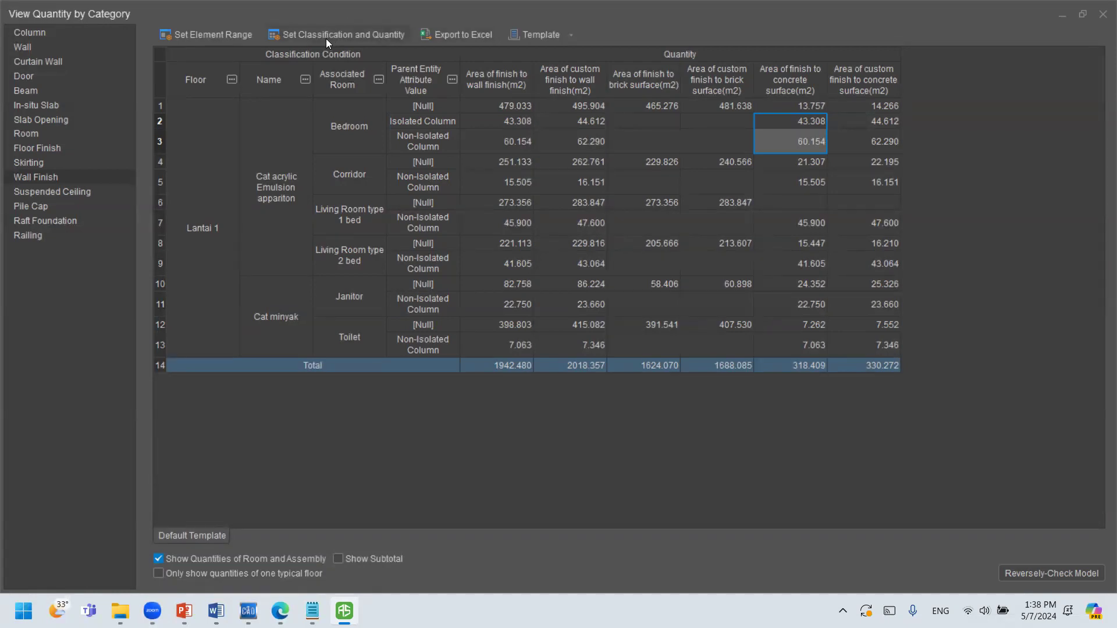
left_click(366, 34)
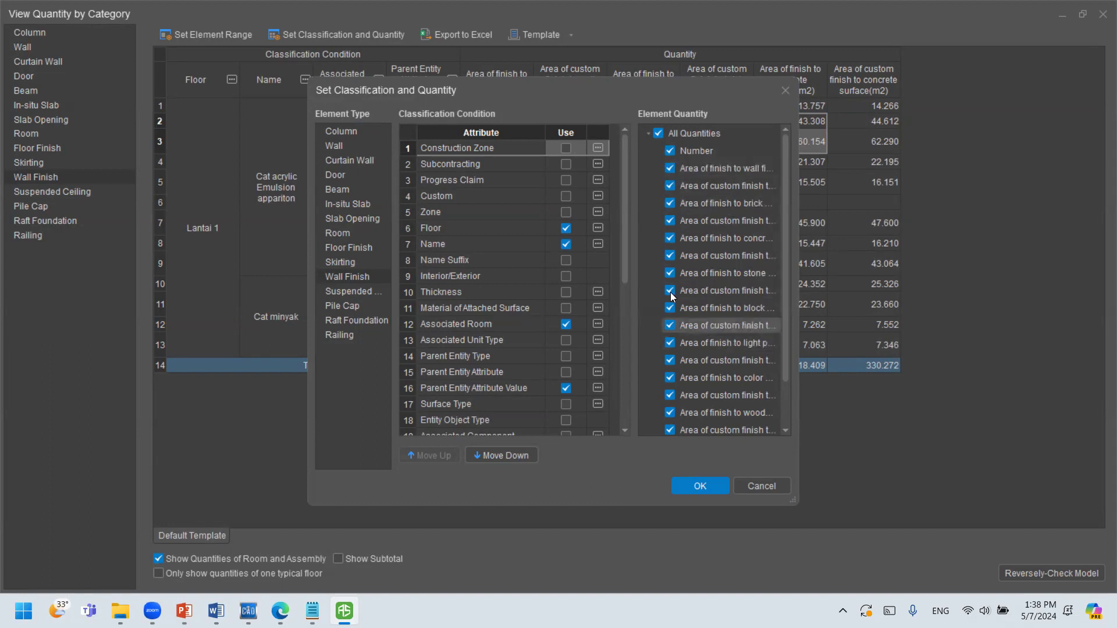
left_click(546, 388)
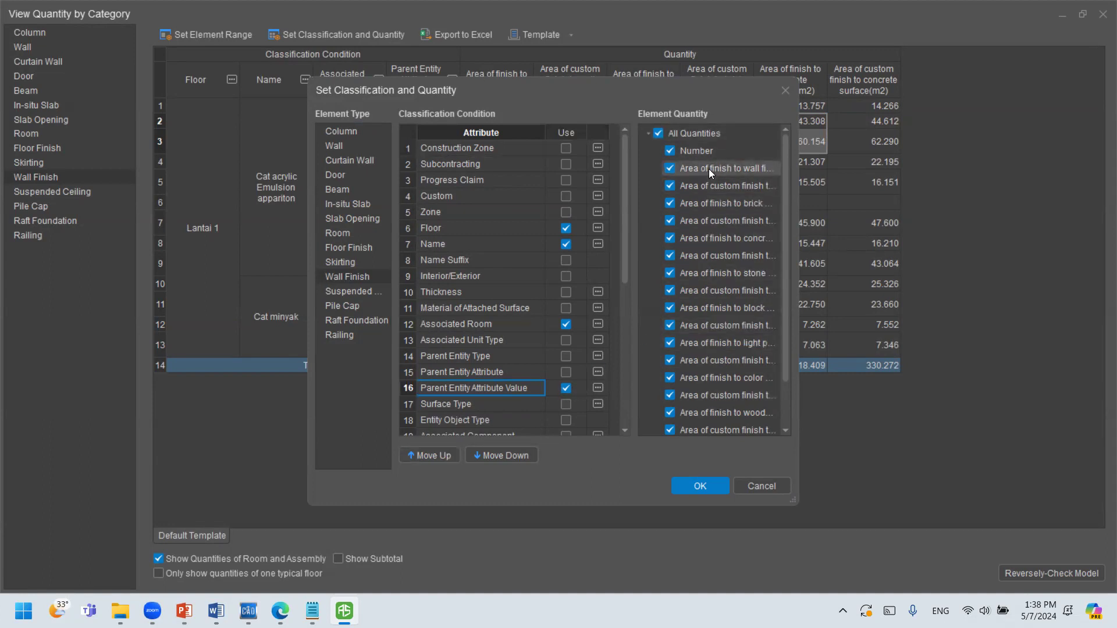
left_click(566, 389)
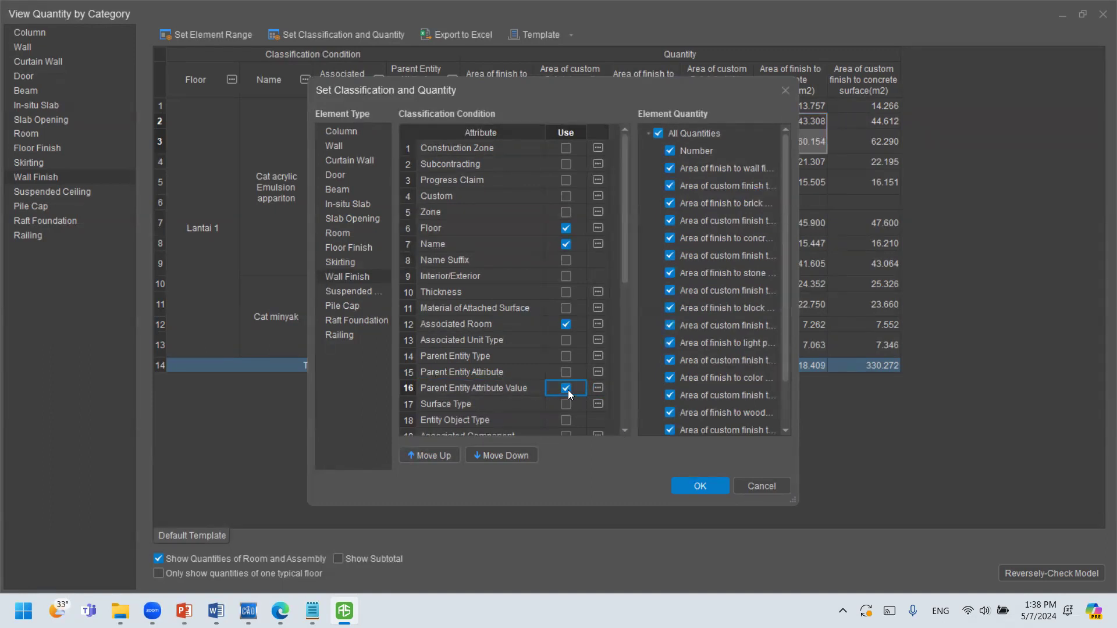
left_click(701, 484)
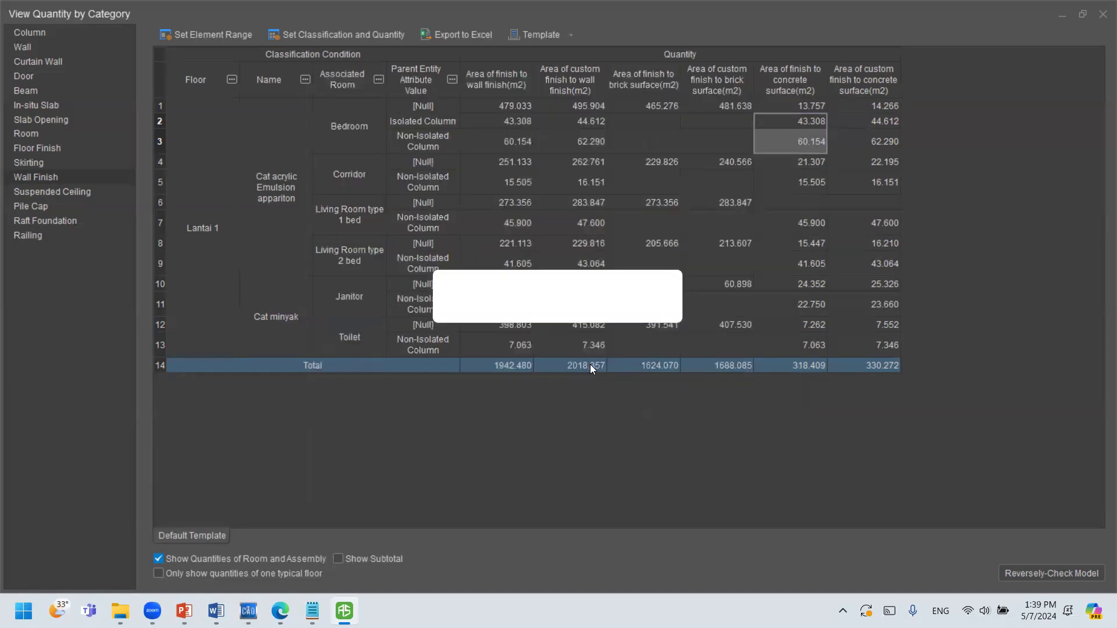
left_click(450, 81)
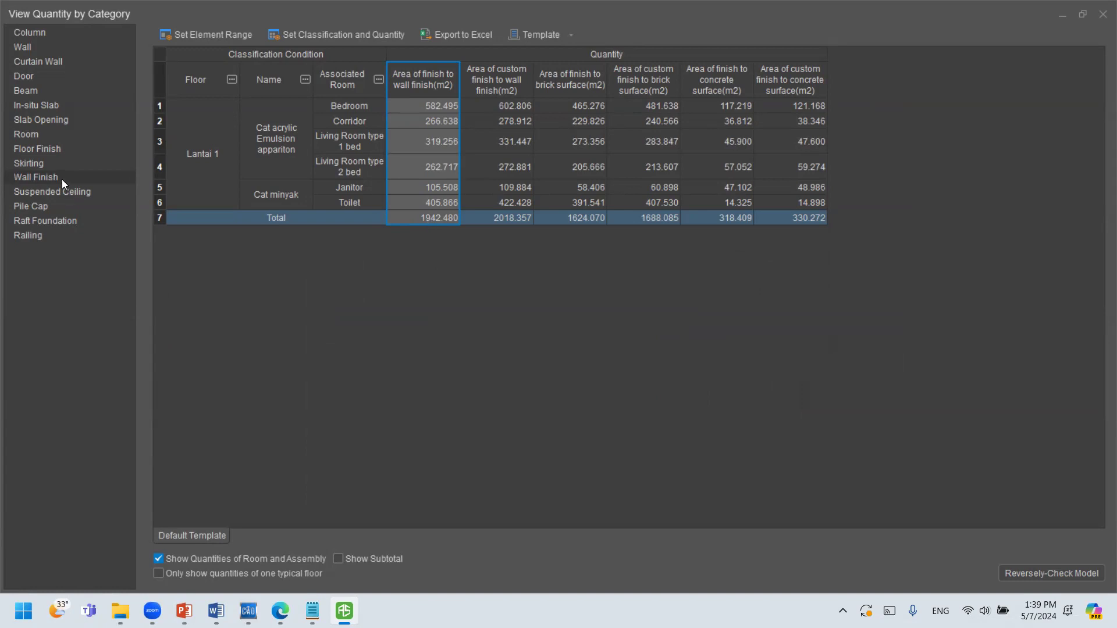
Show the Suspended Ceiling quantities and review the ceiling names, associated rooms and suspended ceiling areas.
left_click(85, 192)
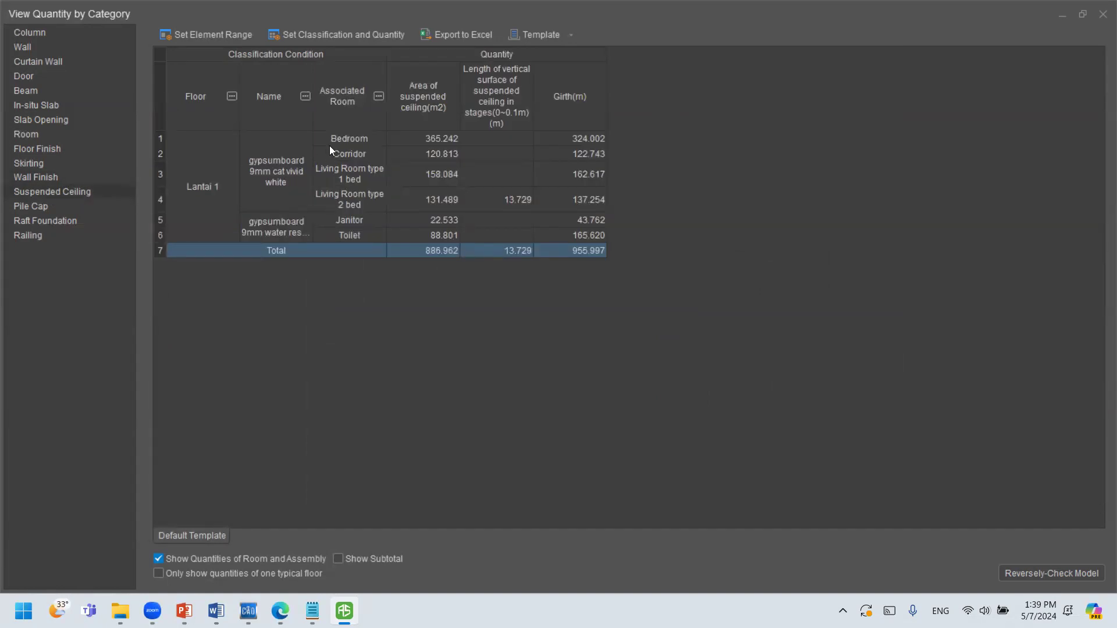
left_click_drag(294, 148, 288, 239)
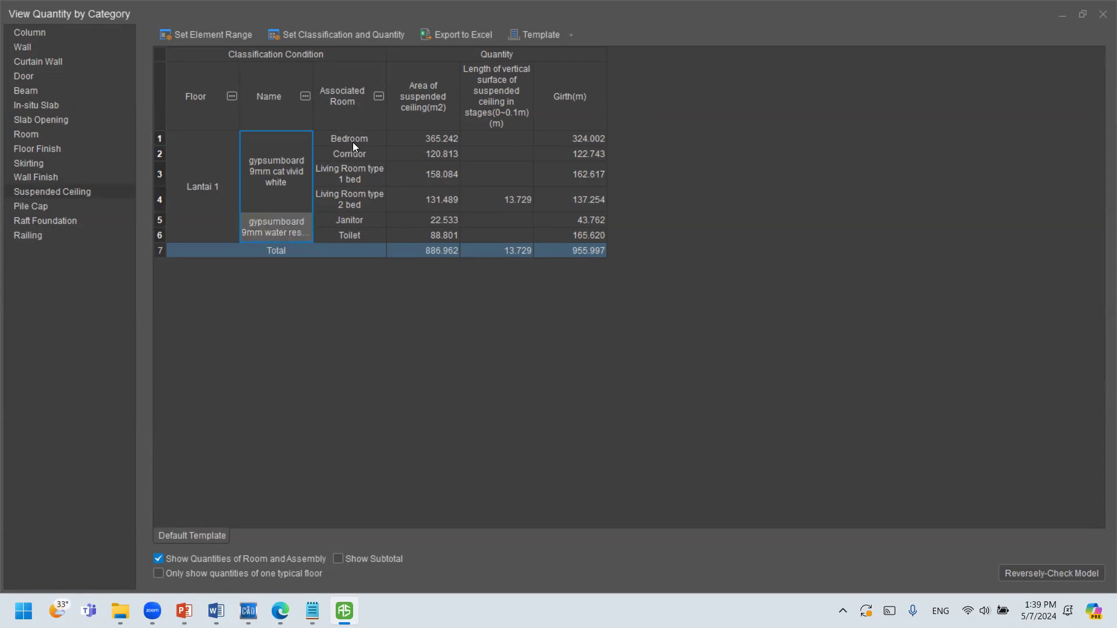
left_click_drag(354, 142, 353, 243)
left_click_drag(442, 140, 436, 243)
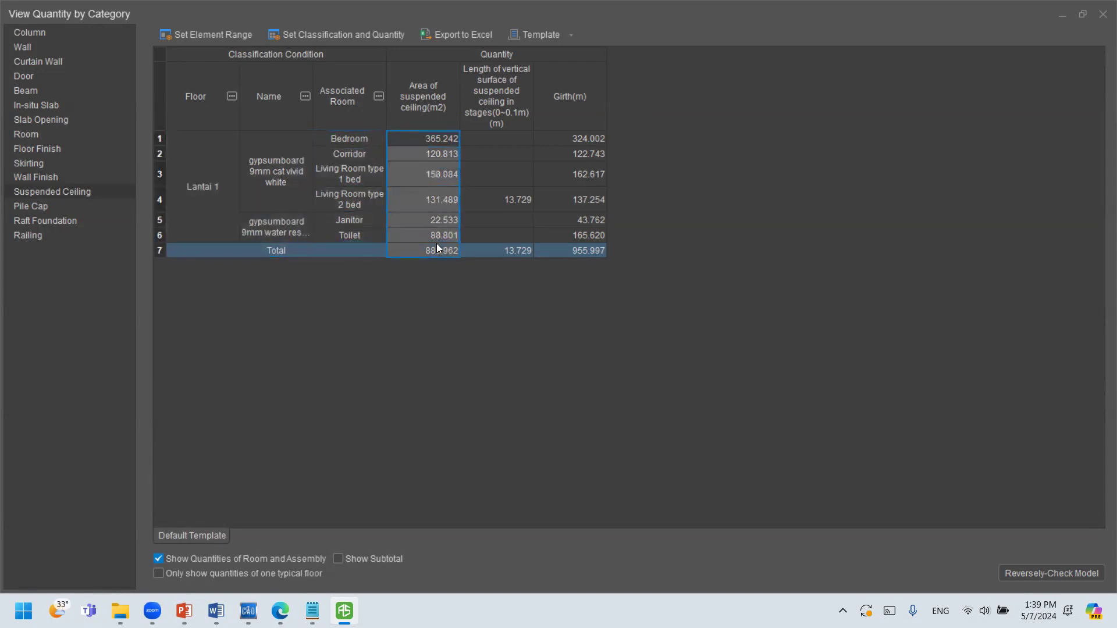
Check Living Room type 2 bed's vertical surface length and girth, glance at the Pile Cap quantities and return to Suspended Ceiling.
left_click(508, 196)
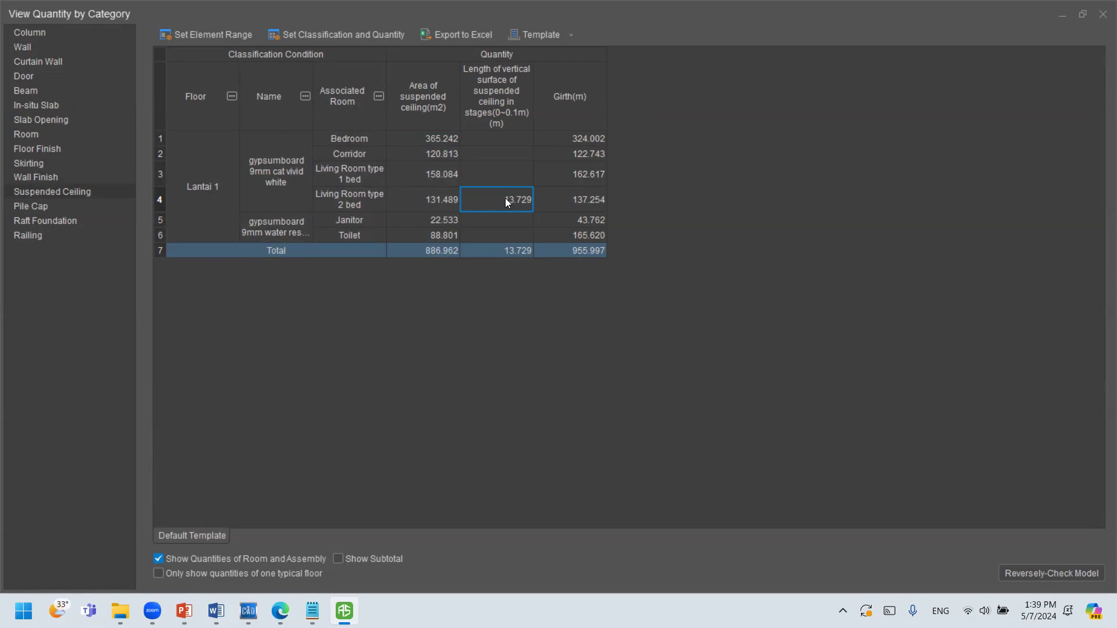
left_click(582, 198)
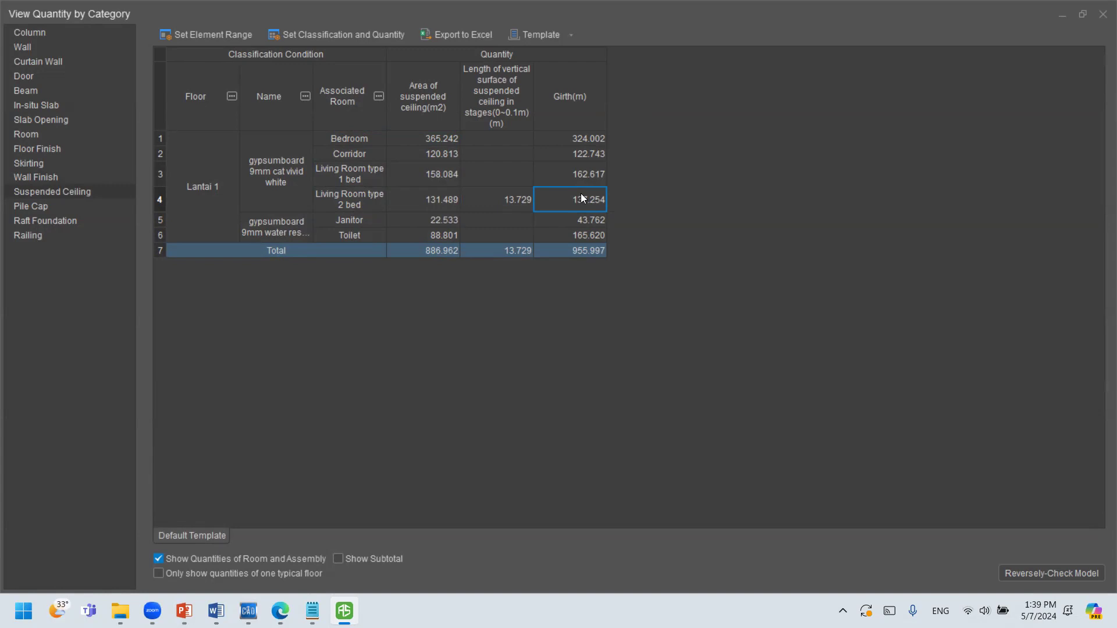
left_click(57, 206)
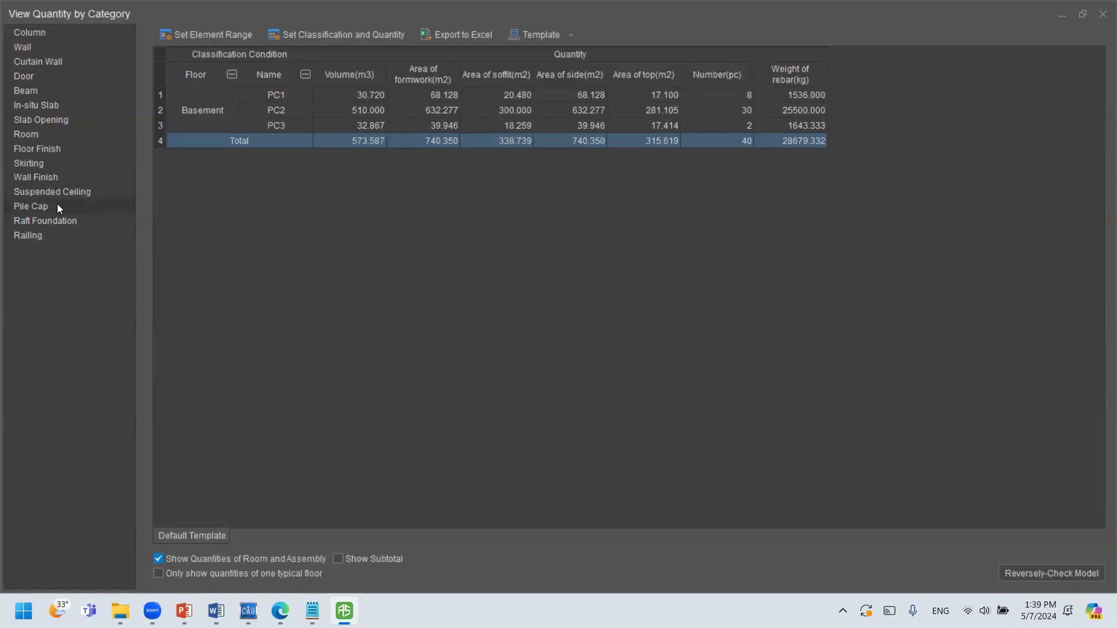
left_click(75, 192)
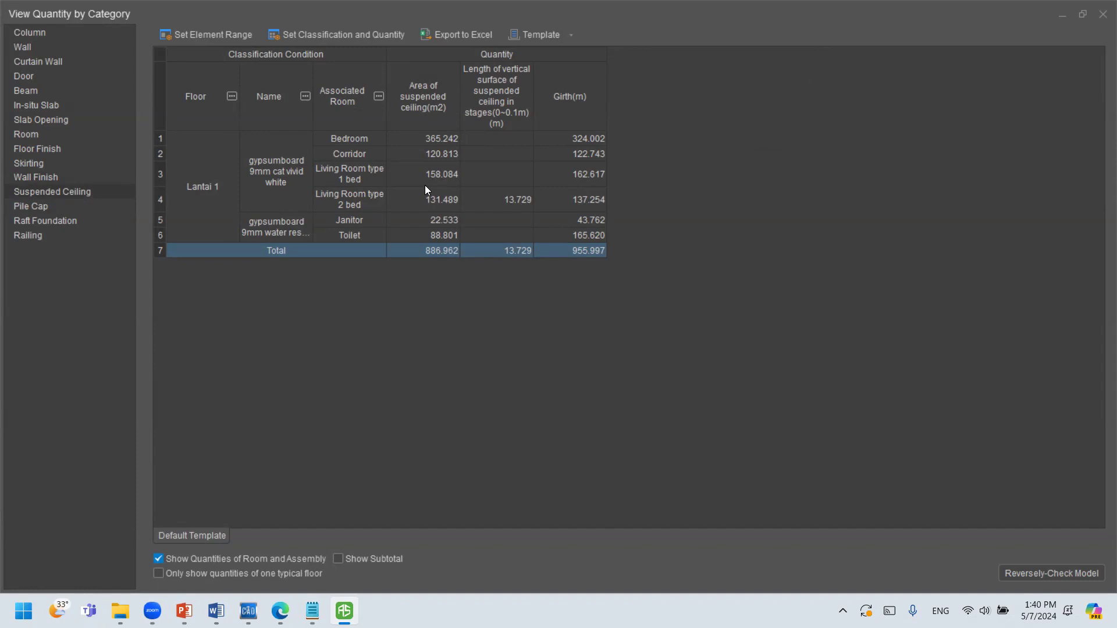
key("XF86AudioLowerVolume")
key("XF86AudioLowerVolume")
key("XF86AudioLowerVolume")
key("XF86AudioLowerVolume")
key("XF86AudioLowerVolume")
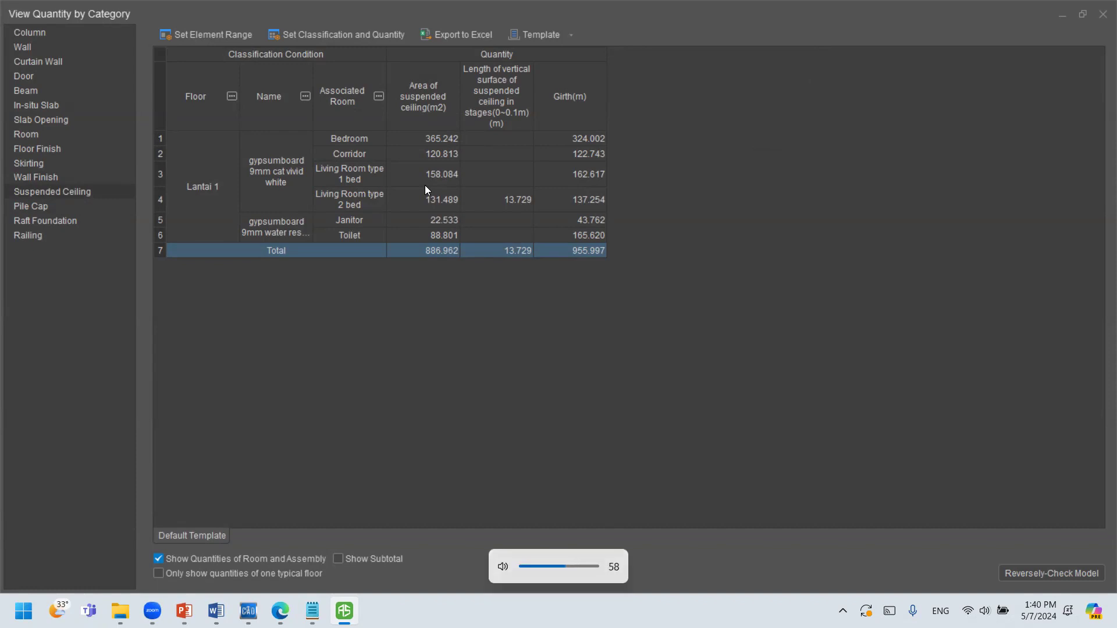
key("XF86AudioLowerVolume")
key("XF86AudioLowerVolume")
key("XF86AudioLowerVolume")
key("XF86AudioLowerVolume")
key("XF86AudioRaiseVolume")
key("XF86AudioRaiseVolume")
key("XF86AudioRaiseVolume")
key("XF86AudioRaiseVolume")
key("XF86AudioRaiseVolume")
key("XF86AudioRaiseVolume")
key("XF86AudioRaiseVolume")
key("XF86AudioRaiseVolume")
key("XF86AudioRaiseVolume")
key("XF86AudioRaiseVolume")
key("XF86AudioRaiseVolume")
key("XF86AudioRaiseVolume")
key("XF86AudioRaiseVolume")
key("super")
key("super")
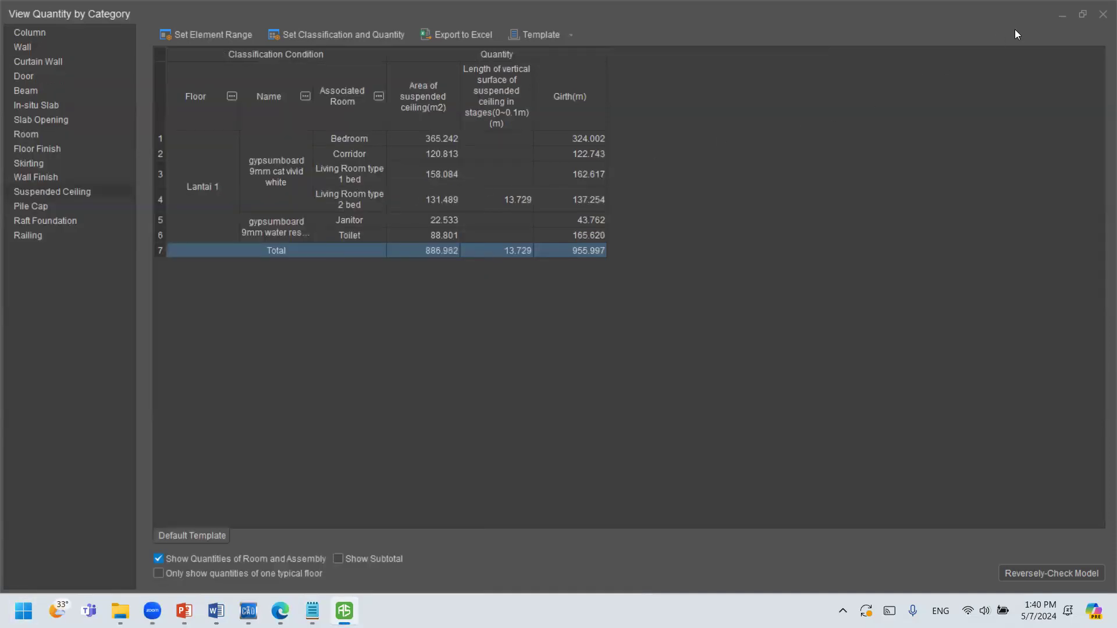
Close the quantity window and mark the lower part of the wall with the door opening in the 3D model with red hatching.
left_click(1101, 16)
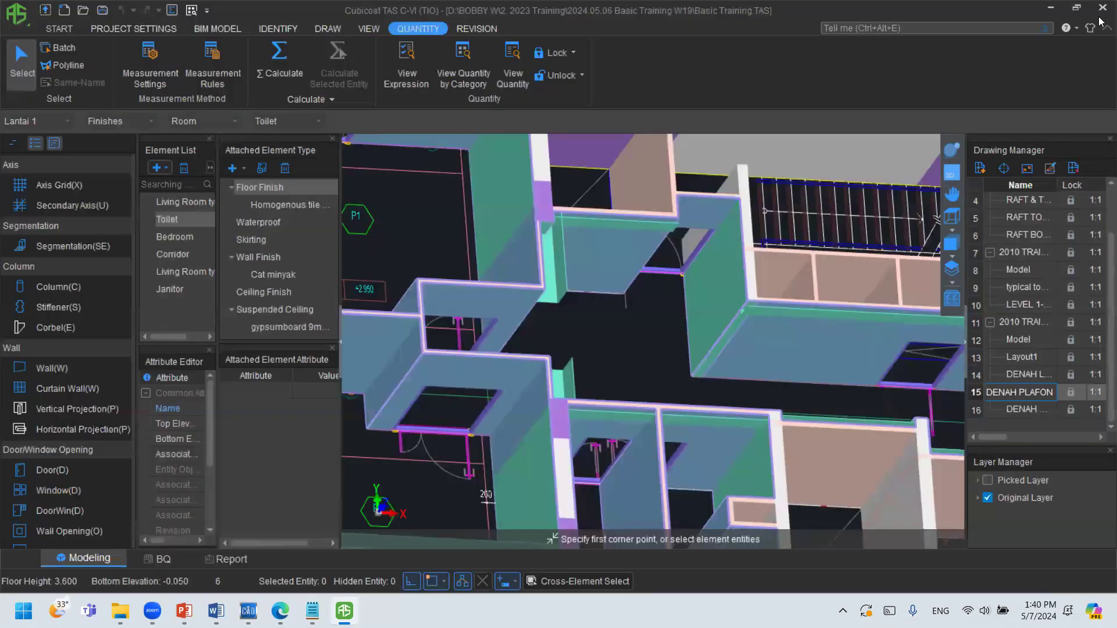
scroll(715, 249, "up", 4)
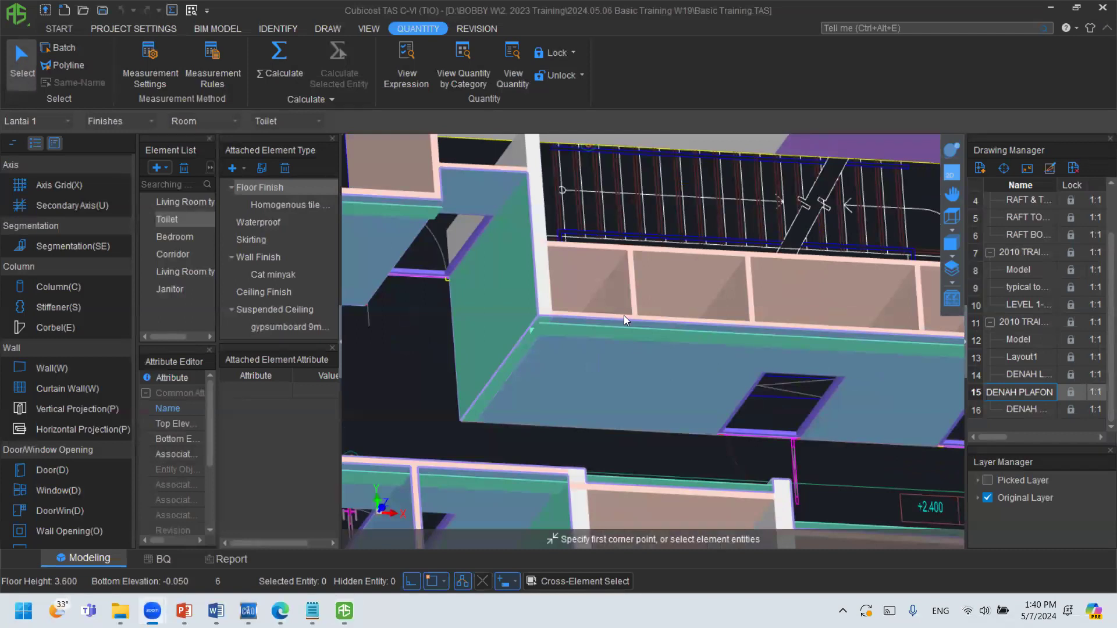
left_click_drag(506, 370, 746, 399)
mouse_move(455, 402)
left_mouse_down()
mouse_move(519, 376)
mouse_move(546, 387)
left_mouse_up()
mouse_move(530, 411)
left_mouse_down()
mouse_move(572, 382)
mouse_move(595, 386)
left_mouse_up()
left_click_drag(569, 423, 598, 390)
left_click_drag(600, 421, 634, 386)
mouse_move(634, 415)
left_mouse_down()
mouse_move(662, 385)
mouse_move(687, 398)
left_mouse_up()
left_click_drag(674, 420, 715, 404)
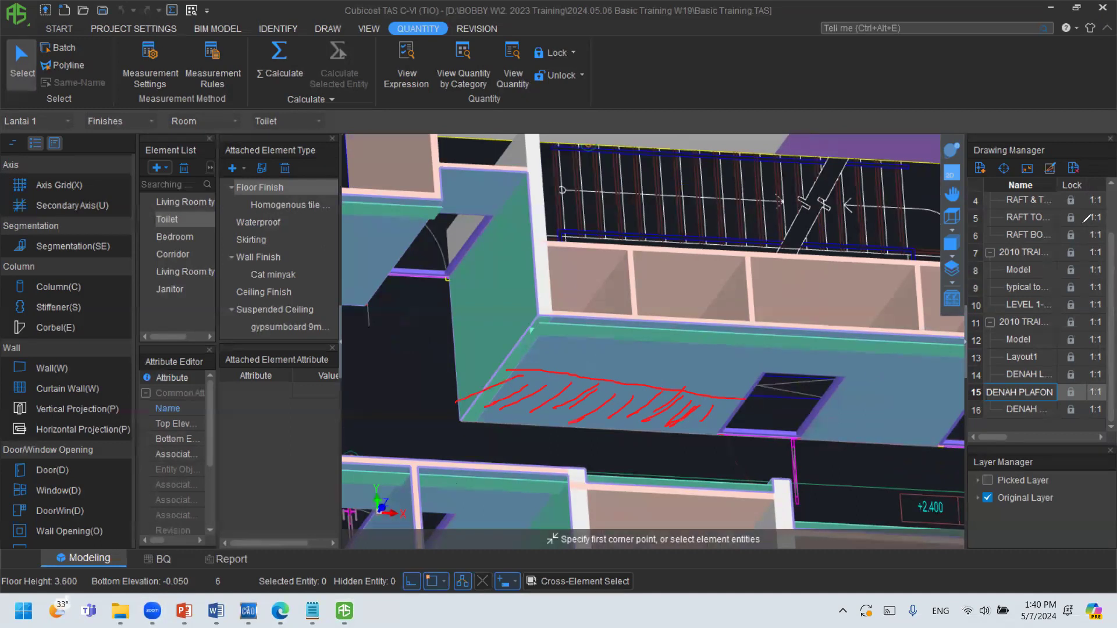
Mark the upper part of the same wall with yellow hatching strokes.
left_click_drag(501, 360, 562, 329)
mouse_move(537, 363)
left_mouse_down()
mouse_move(587, 334)
mouse_move(640, 334)
left_mouse_up()
mouse_move(581, 375)
left_mouse_down()
mouse_move(631, 328)
mouse_move(649, 341)
mouse_move(681, 337)
left_mouse_up()
mouse_move(665, 372)
left_mouse_down()
mouse_move(708, 337)
mouse_move(743, 354)
left_mouse_up()
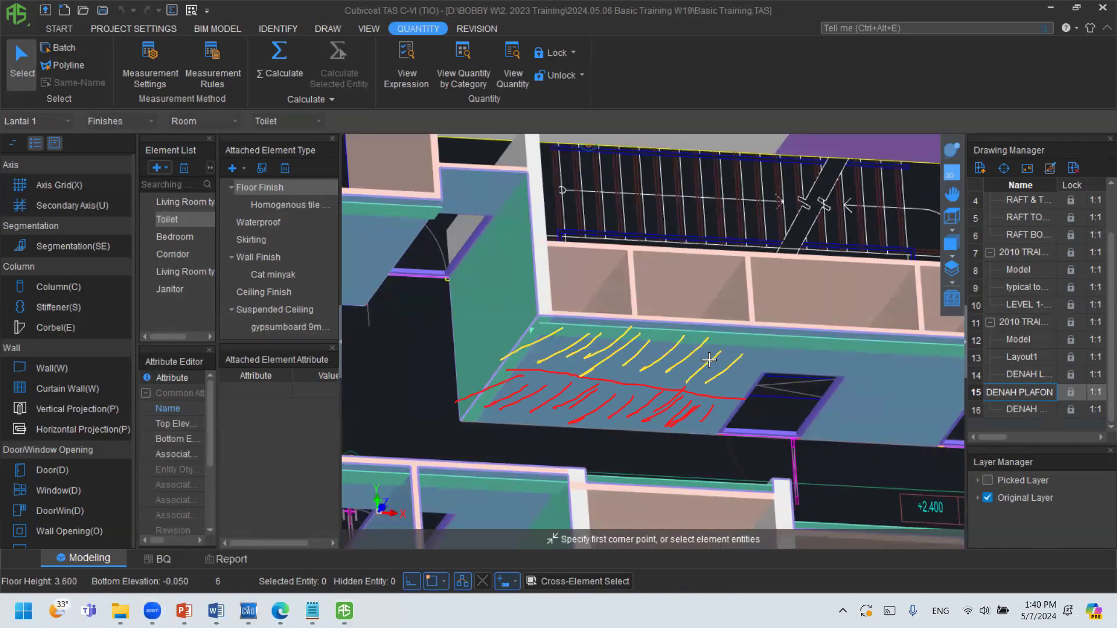
Switch the model to plan view, bring up the Finishes element types and widen the element and attached element lists.
scroll(79, 318, "down", 3)
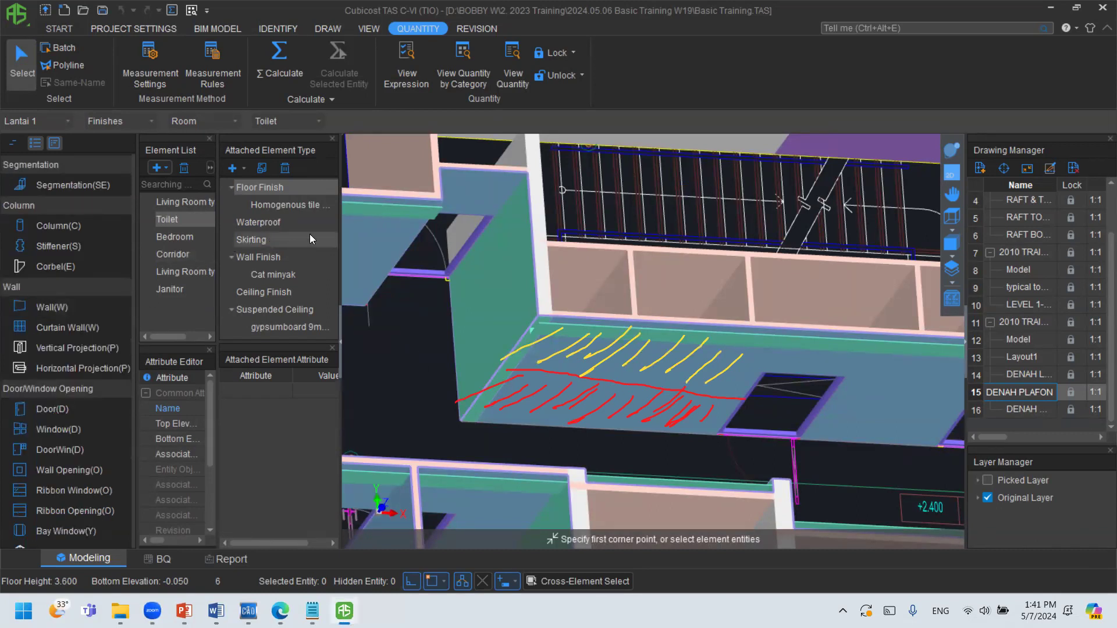
scroll(67, 374, "down", 4)
scroll(60, 394, "up", 4)
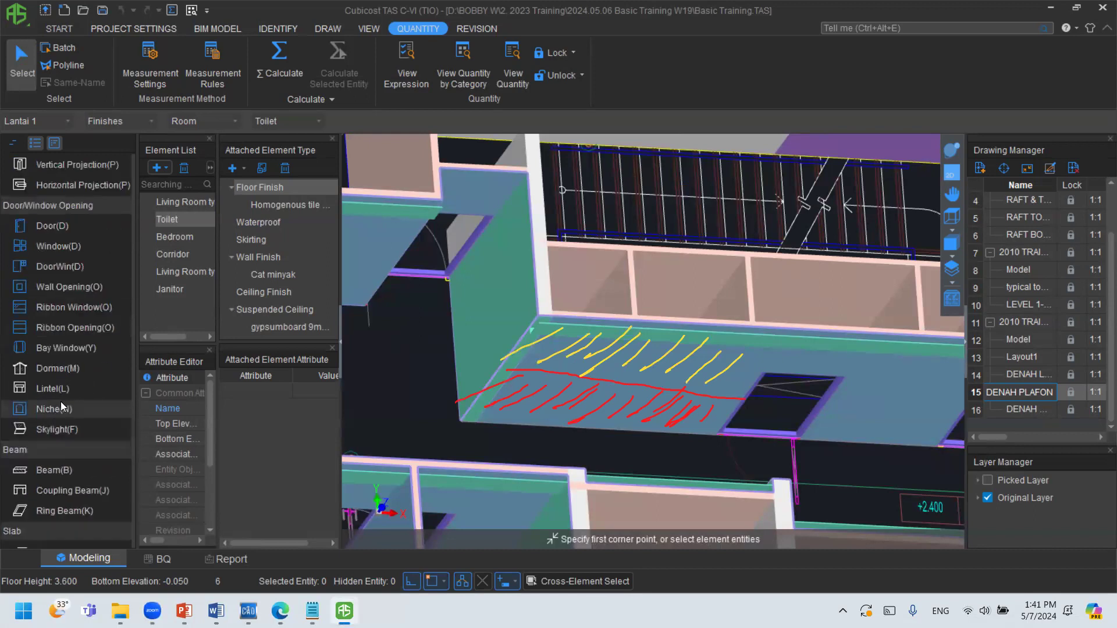
left_click(955, 173)
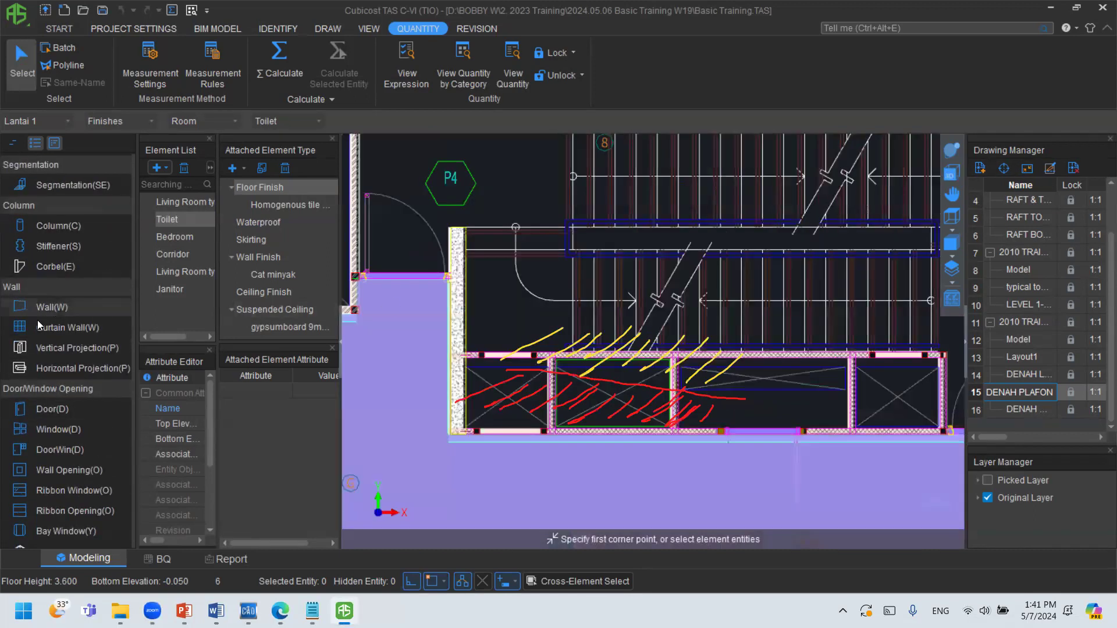
scroll(53, 366, "down", 6)
scroll(61, 386, "down", 5)
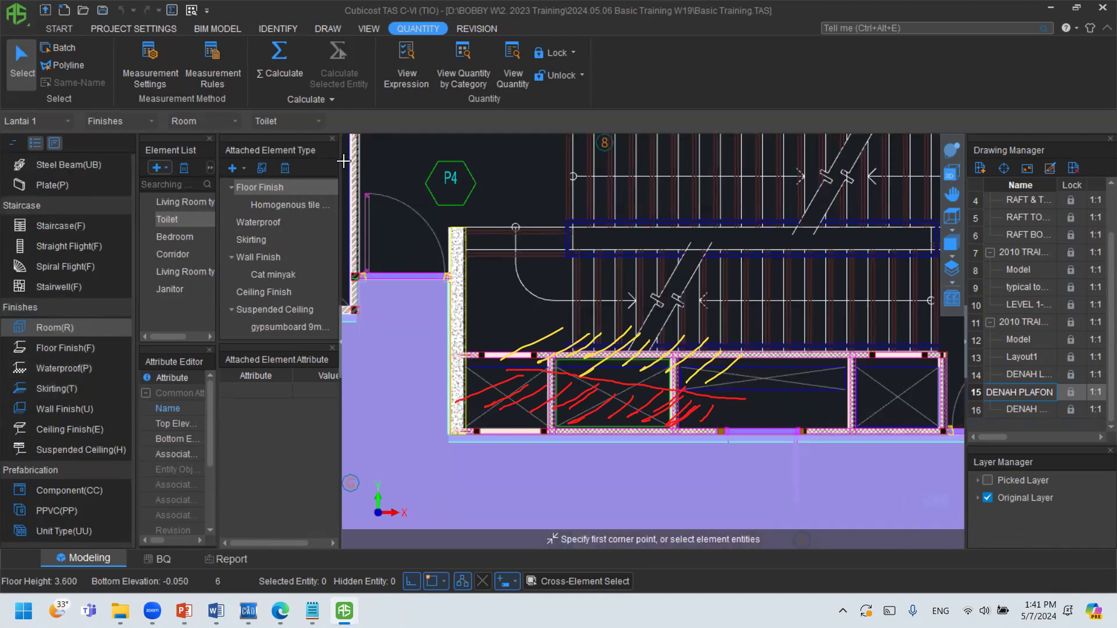
left_click_drag(342, 163, 411, 166)
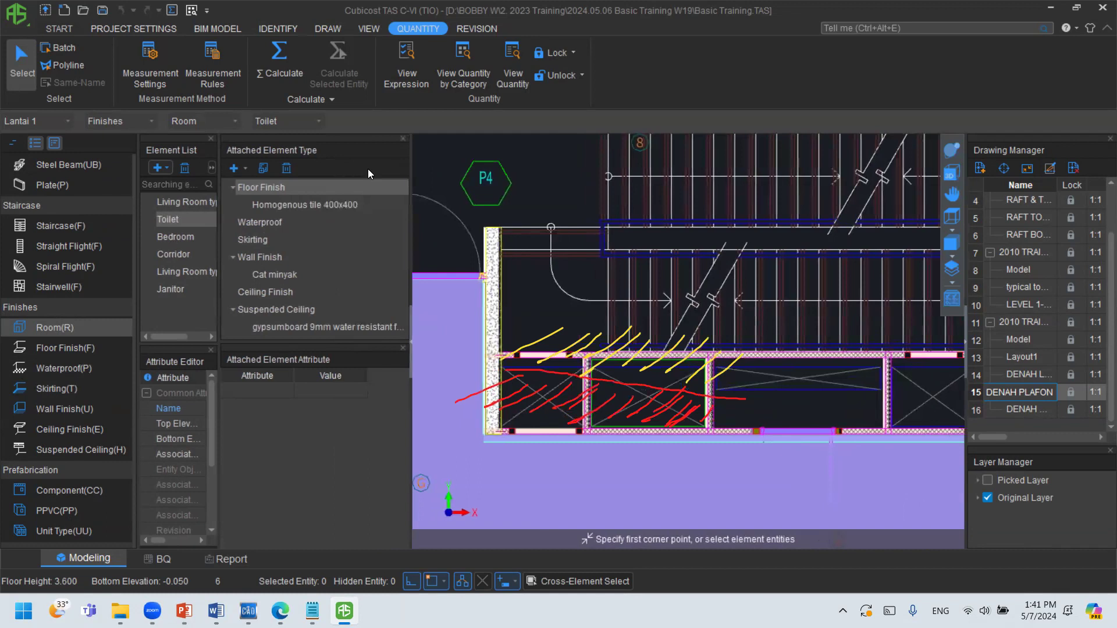
left_click_drag(220, 207, 276, 207)
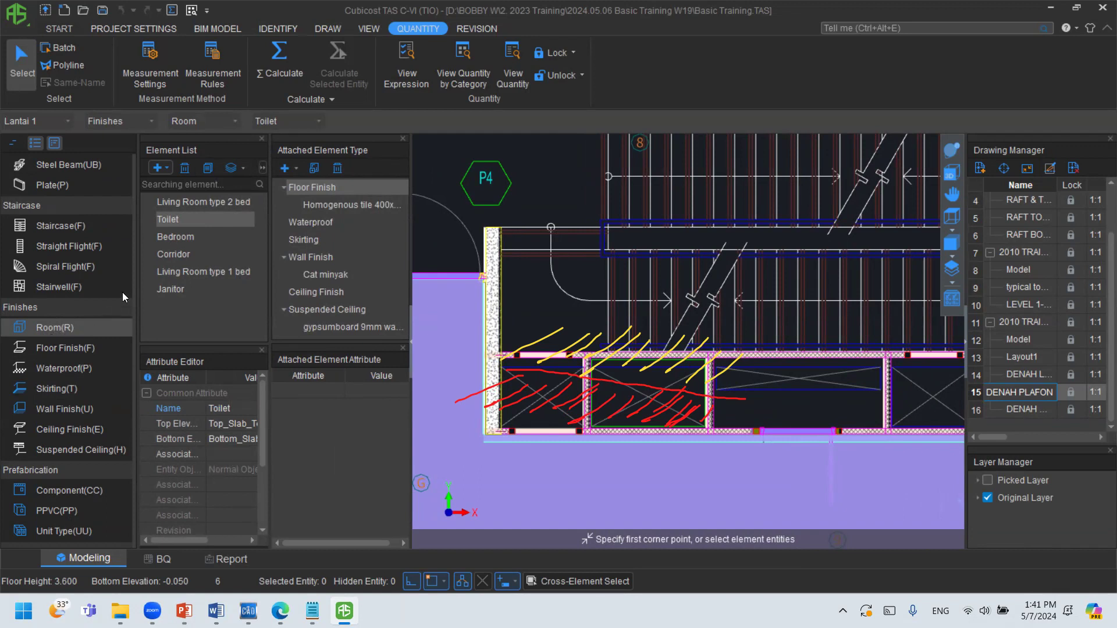
Choose the Toilet room element and bring the toilet between grids 5 and 6 into view on the plan.
double_click(172, 219)
scroll(687, 267, "down", 3)
middle_click_drag(607, 269, 691, 273)
scroll(669, 269, "down", 2)
middle_click_drag(623, 255, 708, 375)
scroll(599, 239, "up", 1)
scroll(581, 238, "up", 1)
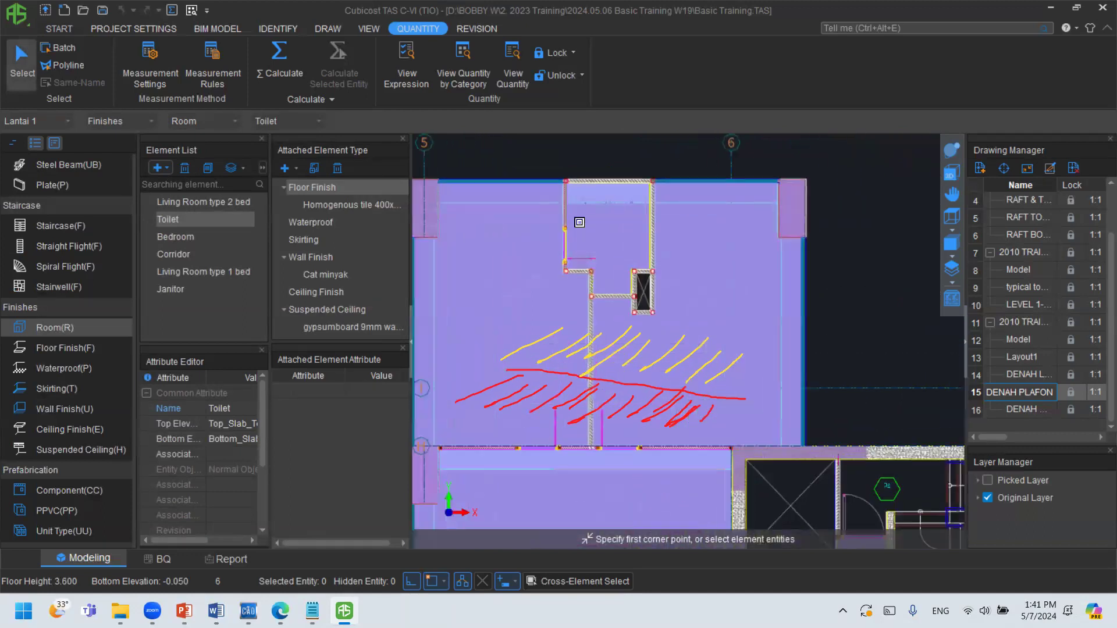
Show the Toilet's Cat minyak wall finish attributes in full, clear the hatching marks and draw a yellow arrow to its elevation attributes.
left_click(331, 272)
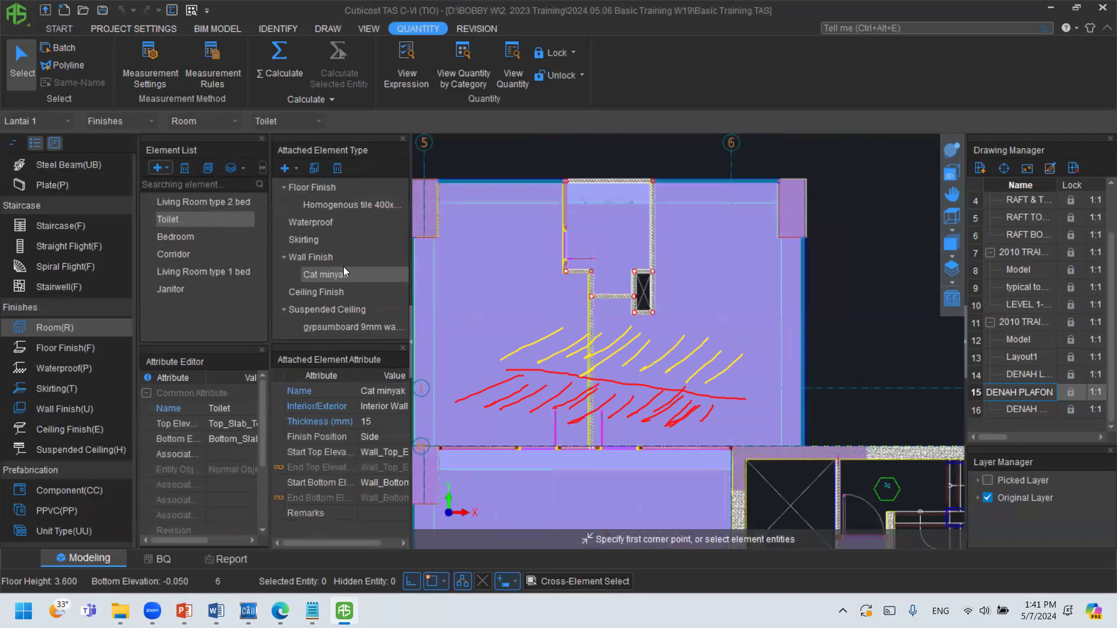
left_click_drag(412, 270, 503, 343)
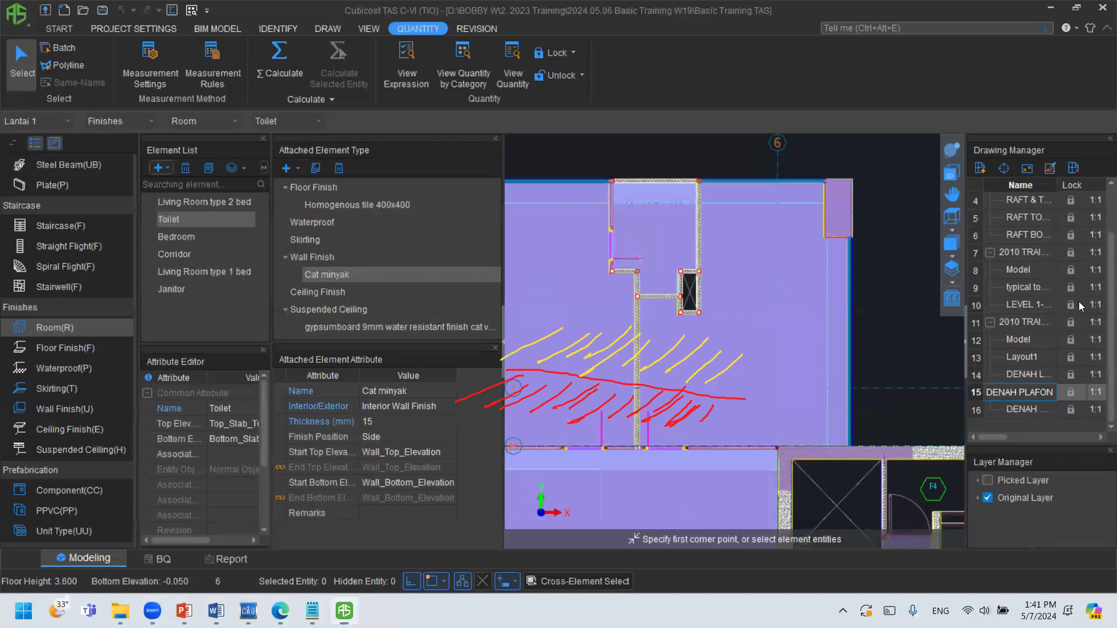
left_click(1035, 323)
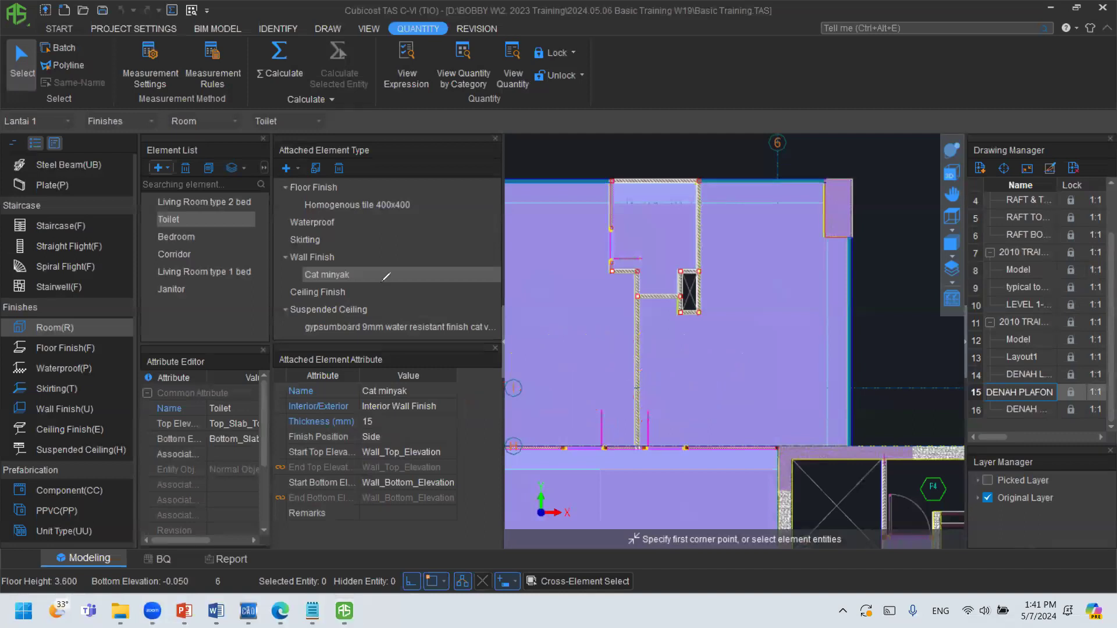
mouse_move(384, 276)
left_mouse_down()
mouse_move(442, 445)
mouse_move(438, 428)
mouse_move(449, 432)
left_mouse_up()
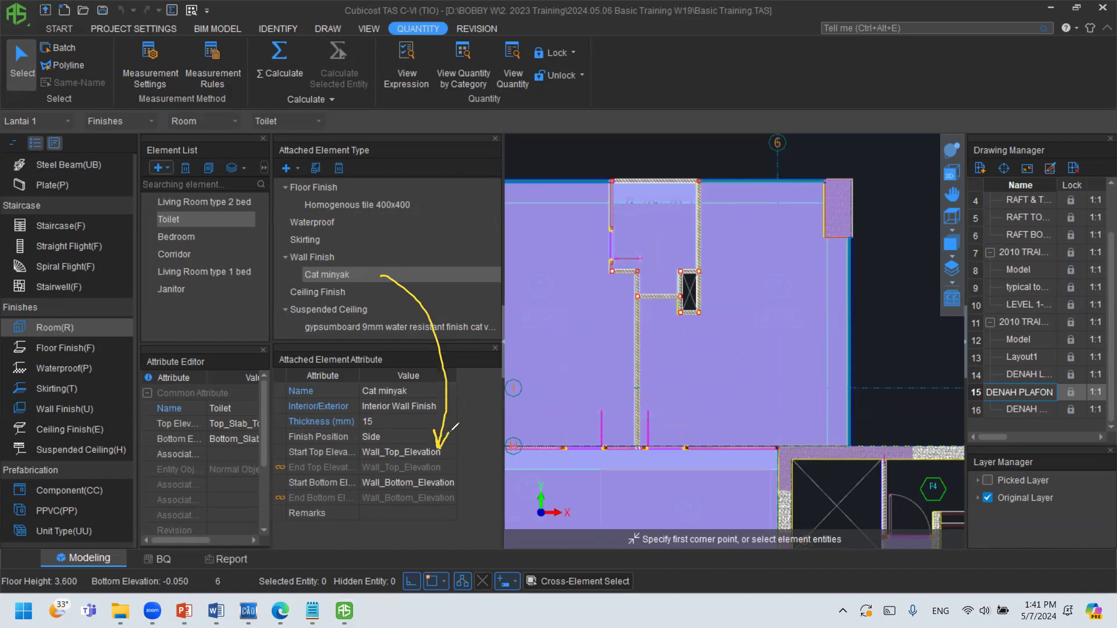
Underline the Cat minyak start top and start bottom elevations in yellow and draw a second arrow to the bottom elevation.
left_click_drag(368, 464, 447, 460)
mouse_move(381, 275)
left_mouse_down()
mouse_move(388, 267)
mouse_move(454, 290)
mouse_move(486, 430)
mouse_move(458, 473)
left_mouse_up()
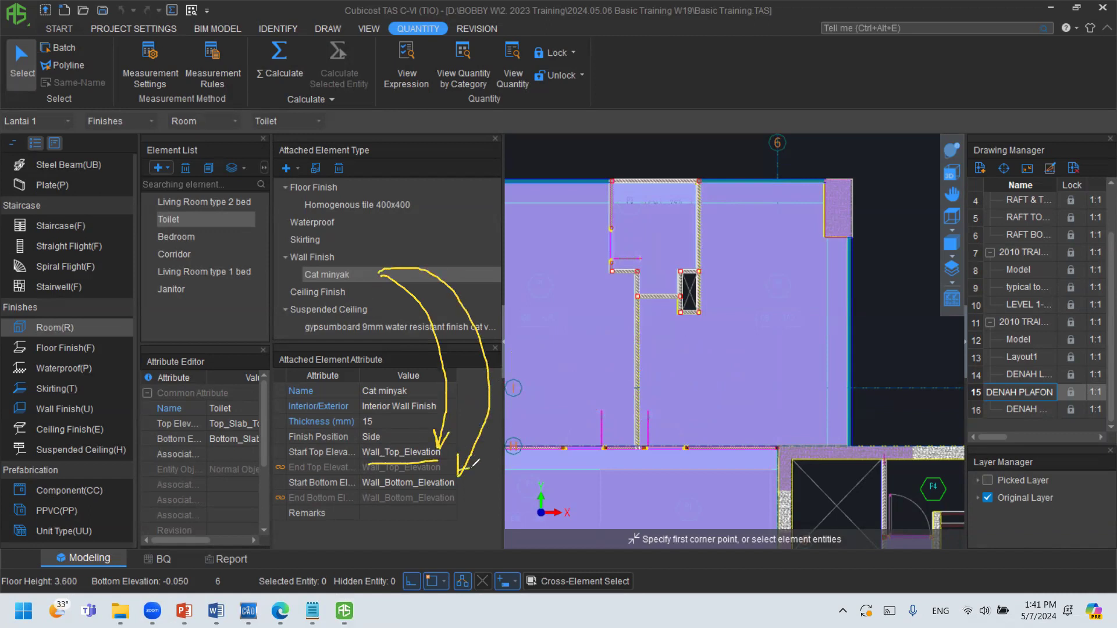
left_click_drag(361, 490, 438, 488)
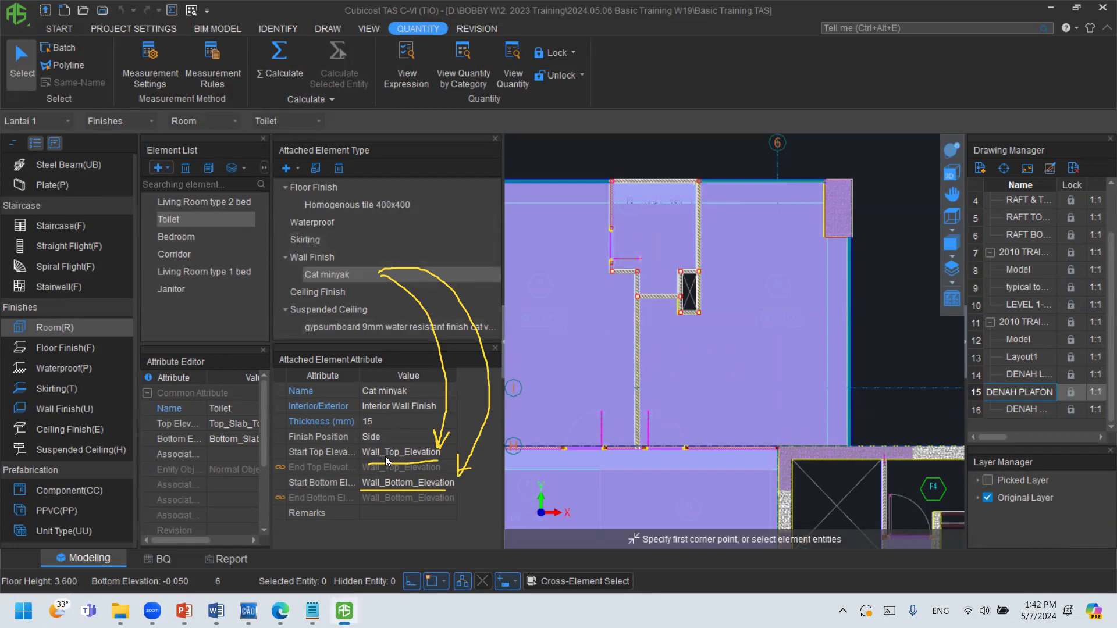
Set the Cat minyak wall finish's start bottom elevation to Wall_Bottom_Elevation+1.5 and widen the attribute column so the full value shows.
left_click(377, 482)
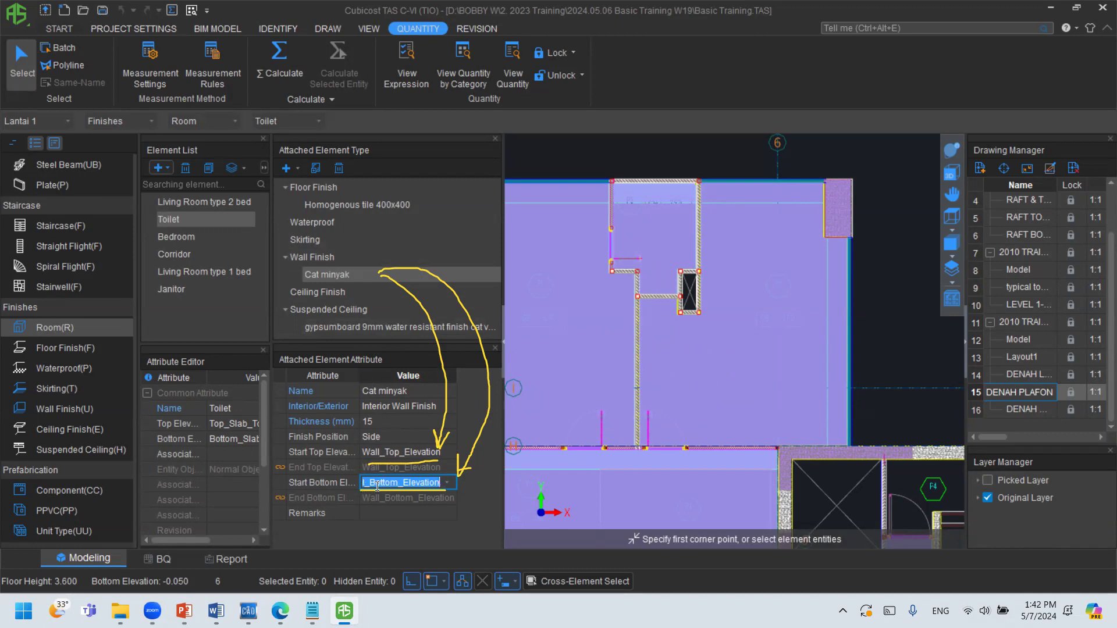
left_click(442, 482)
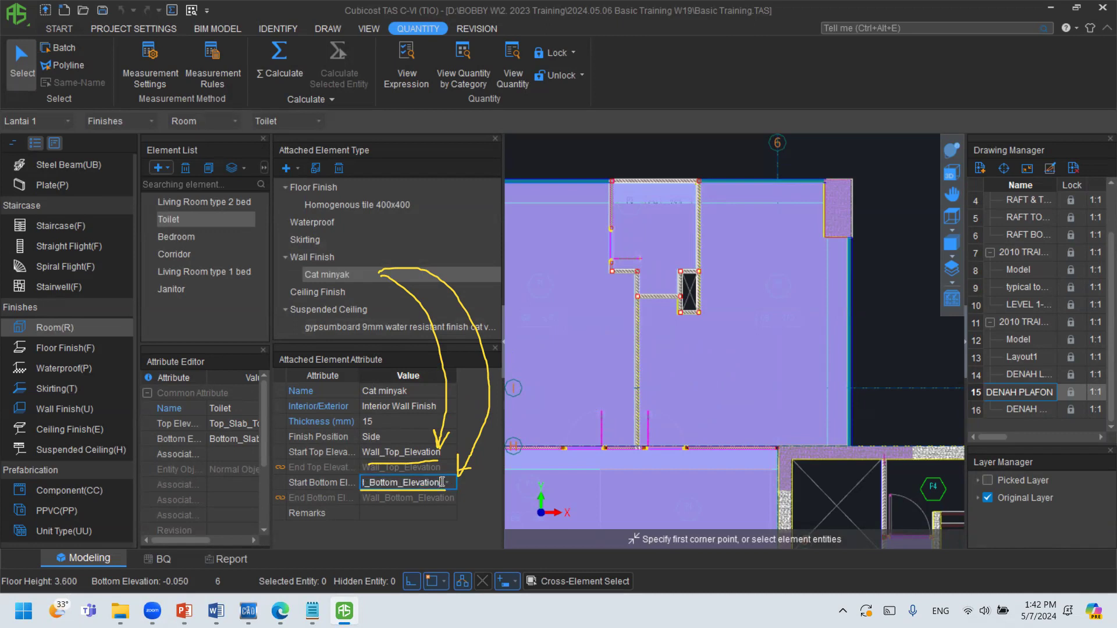
type("+1.5")
key("Return")
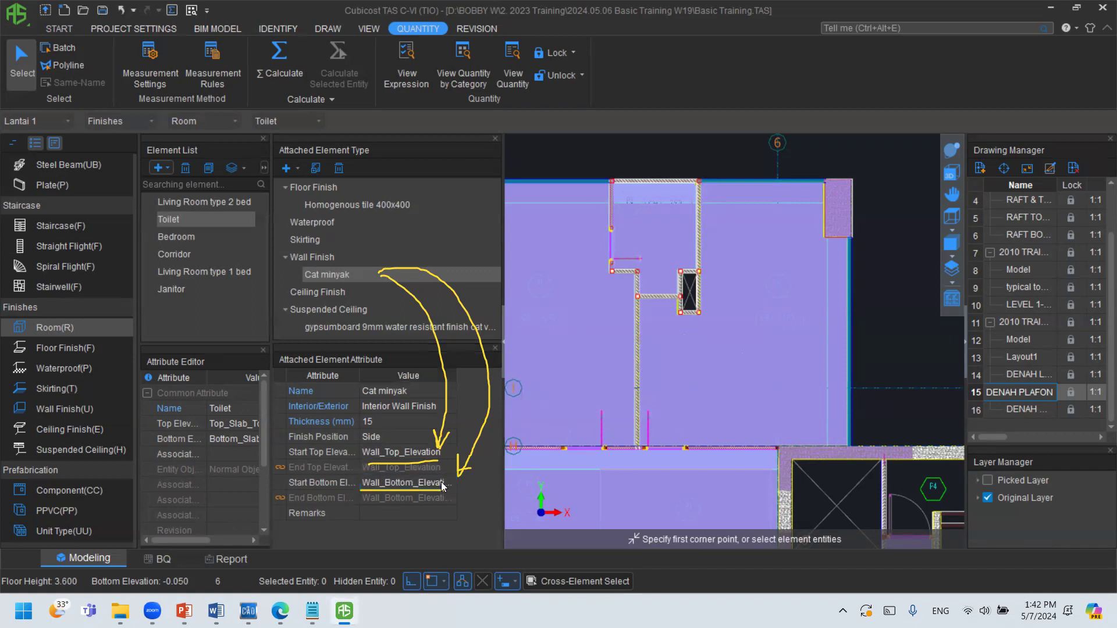
left_click_drag(456, 376, 499, 376)
left_click_drag(502, 251, 544, 250)
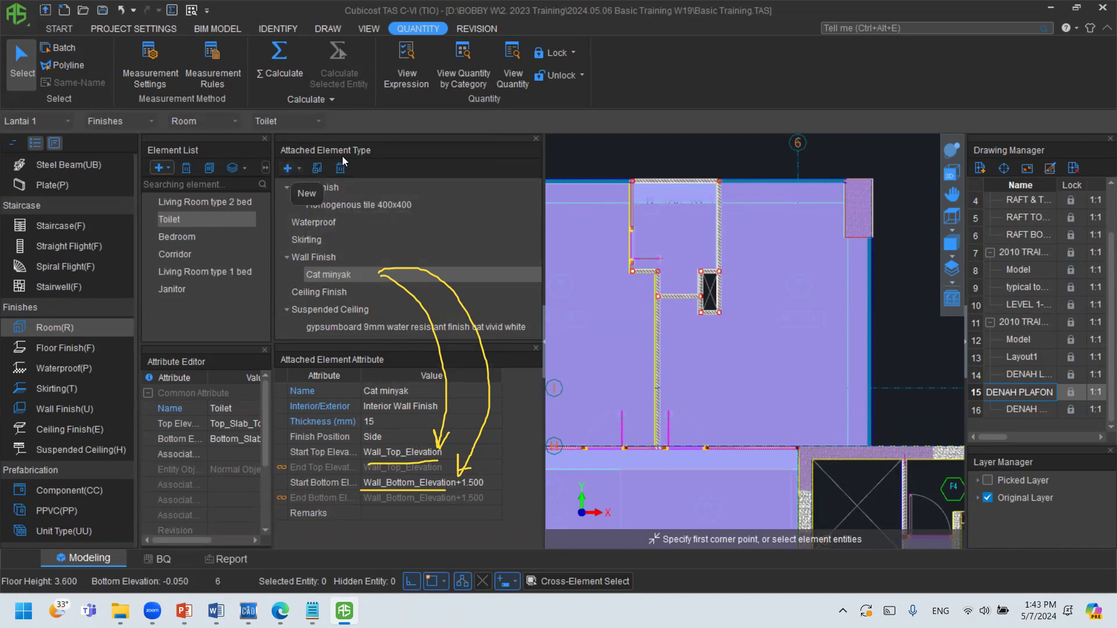
Add a second wall finish to the Toilet and name it Keramik.
left_click(288, 170)
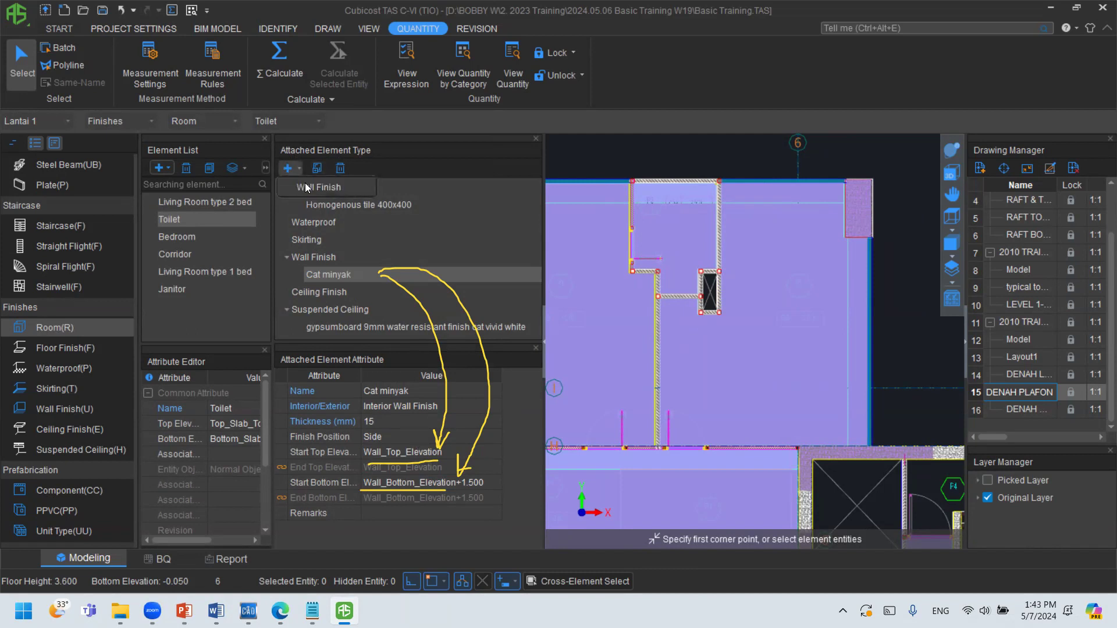
left_click(305, 187)
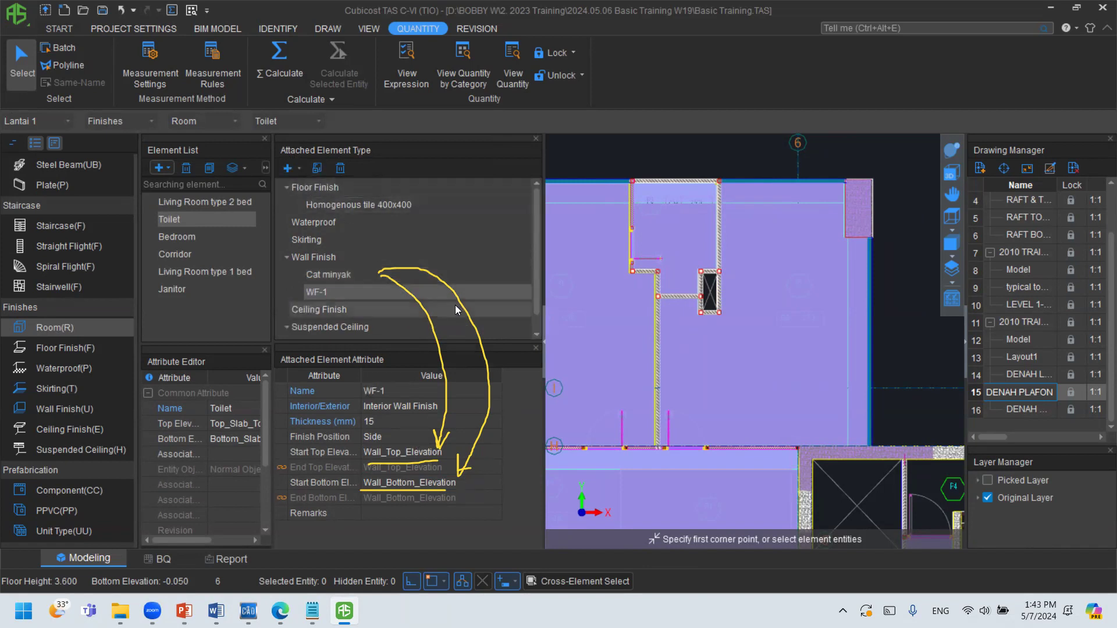
left_click(403, 390)
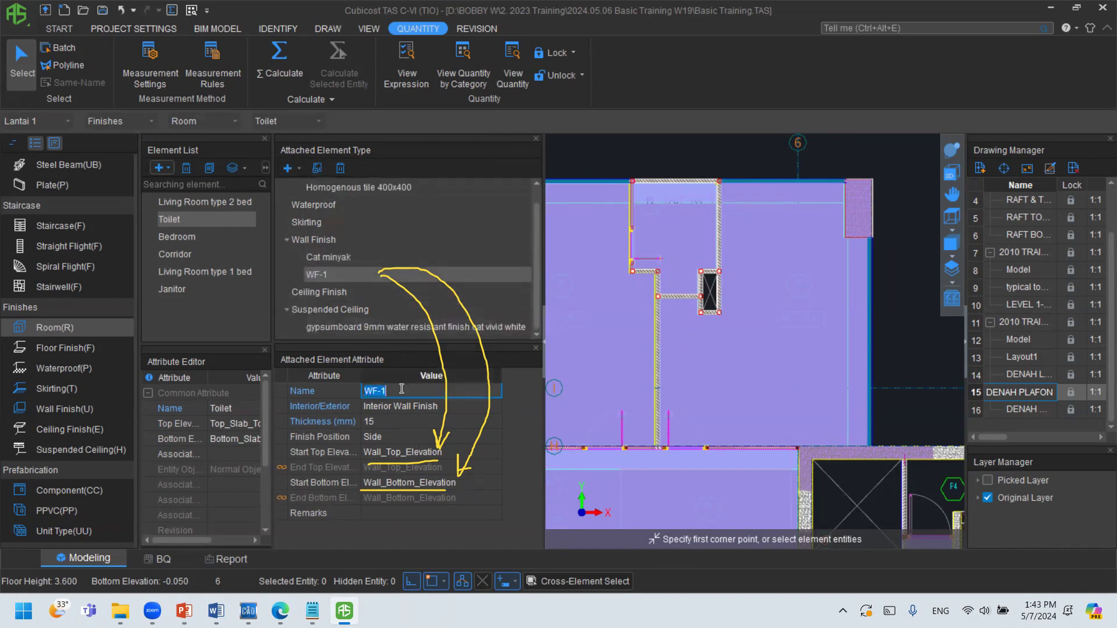
type("Keramik")
key("Return")
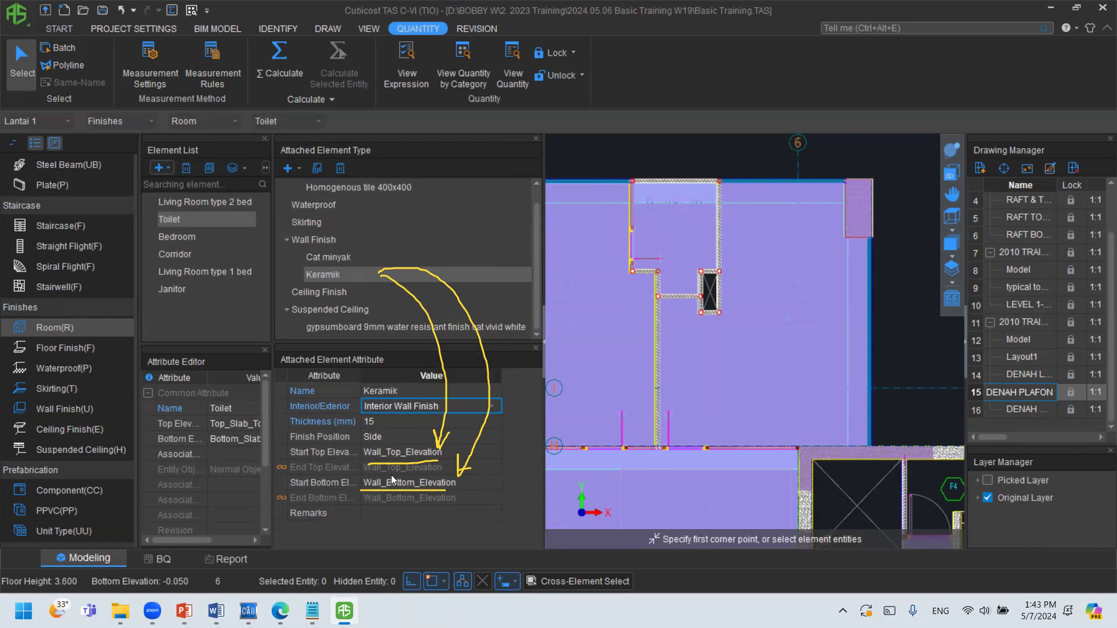
Set the Keramik wall finish's start top elevation to Wall_Bottom_Elevation+1.5.
left_click(433, 487)
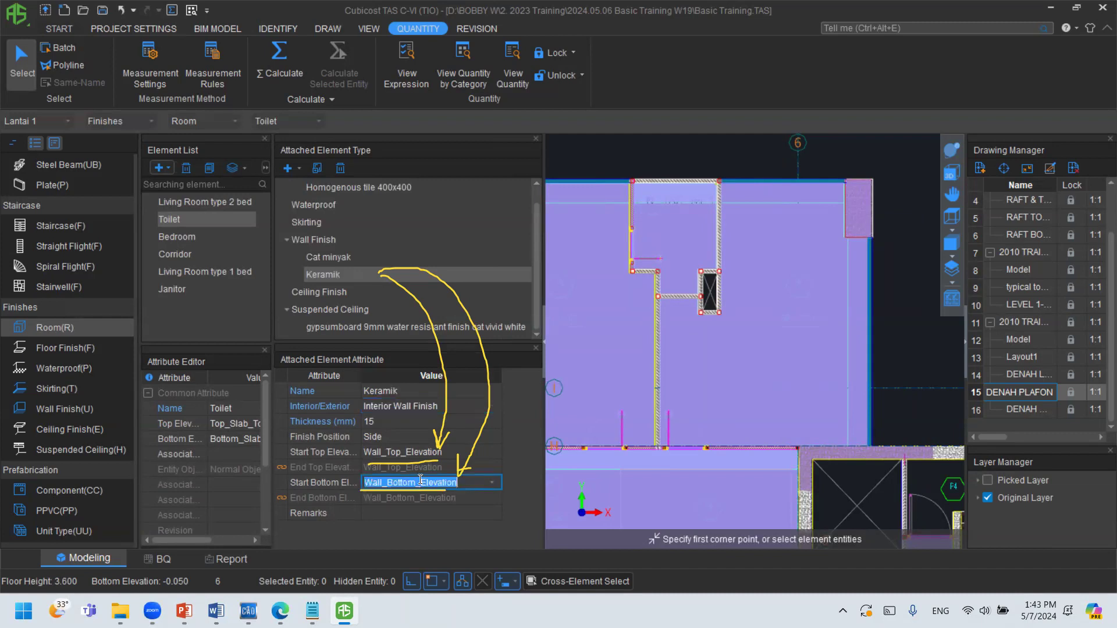
left_click(382, 452)
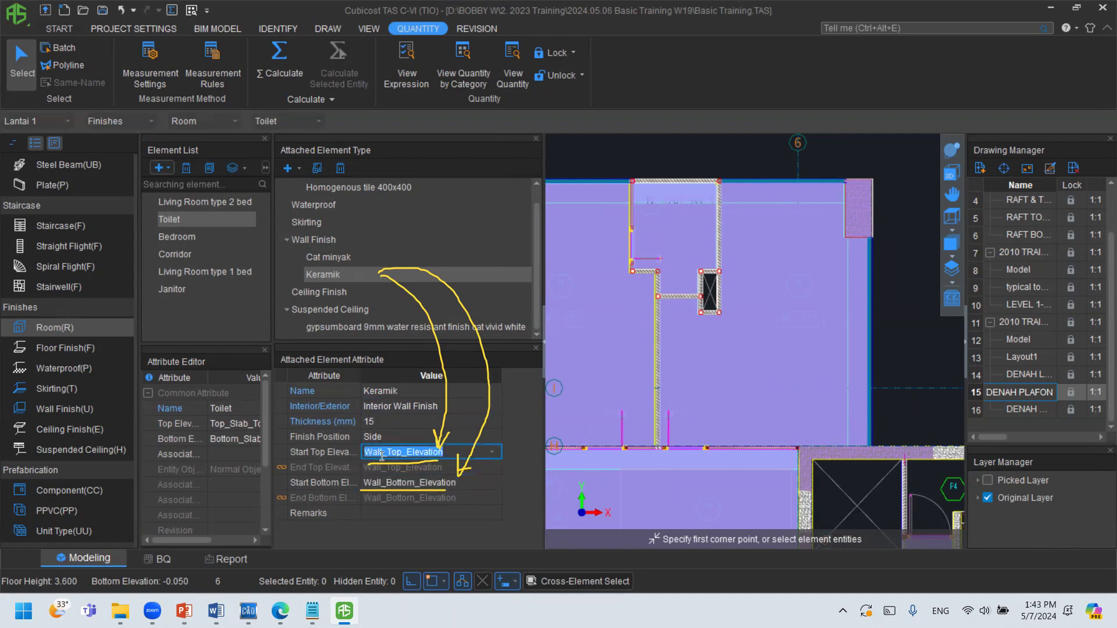
left_click(491, 453)
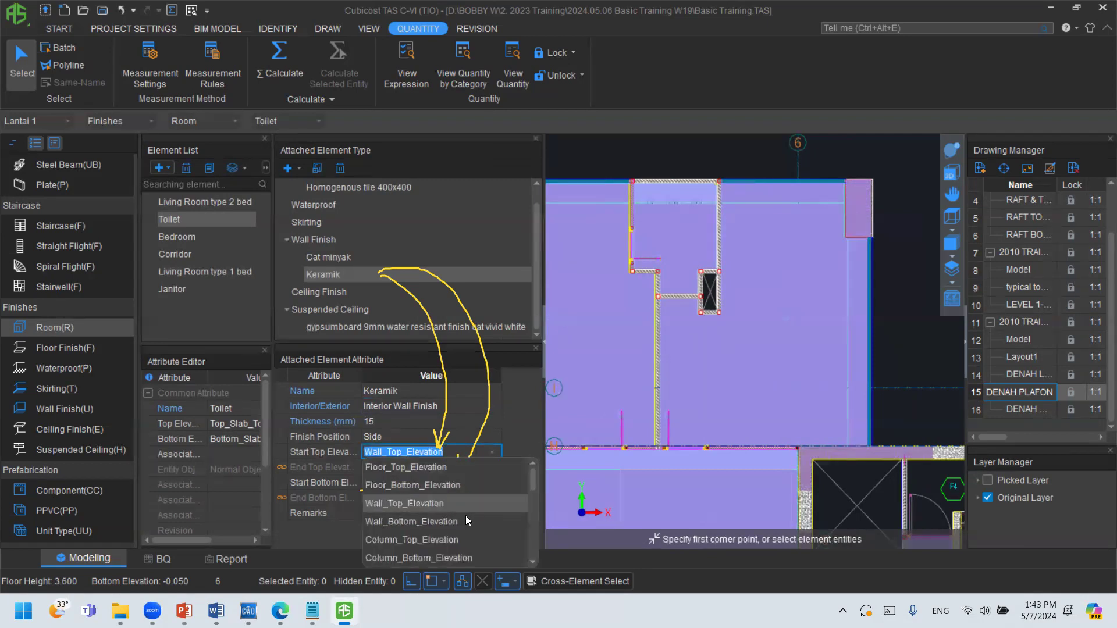
left_click(466, 519)
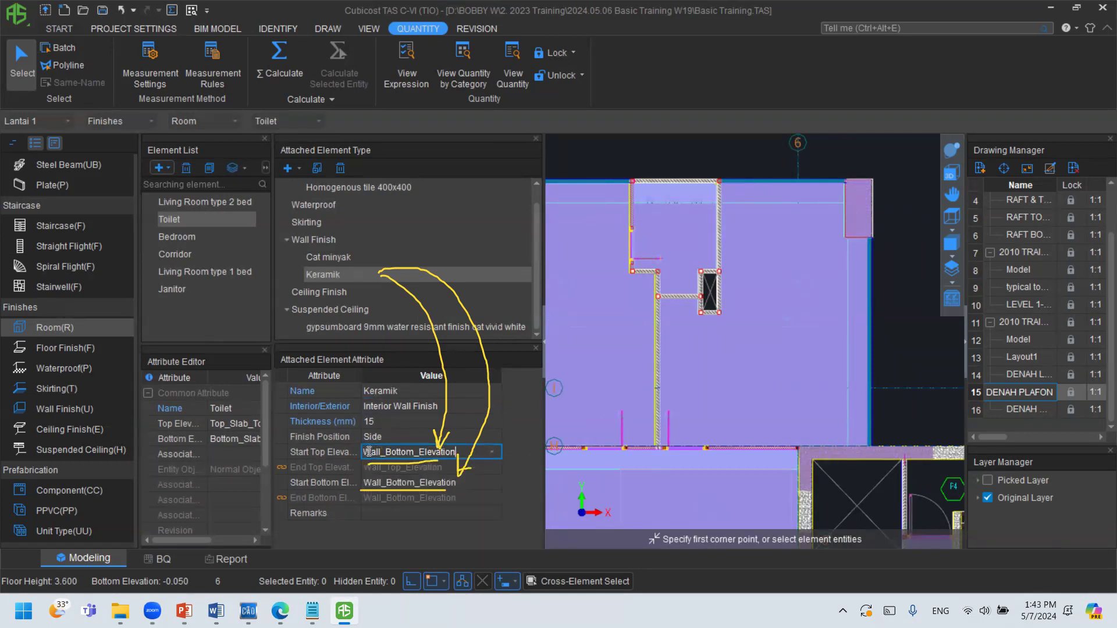
left_click(455, 454)
type("+1.5")
key("Return")
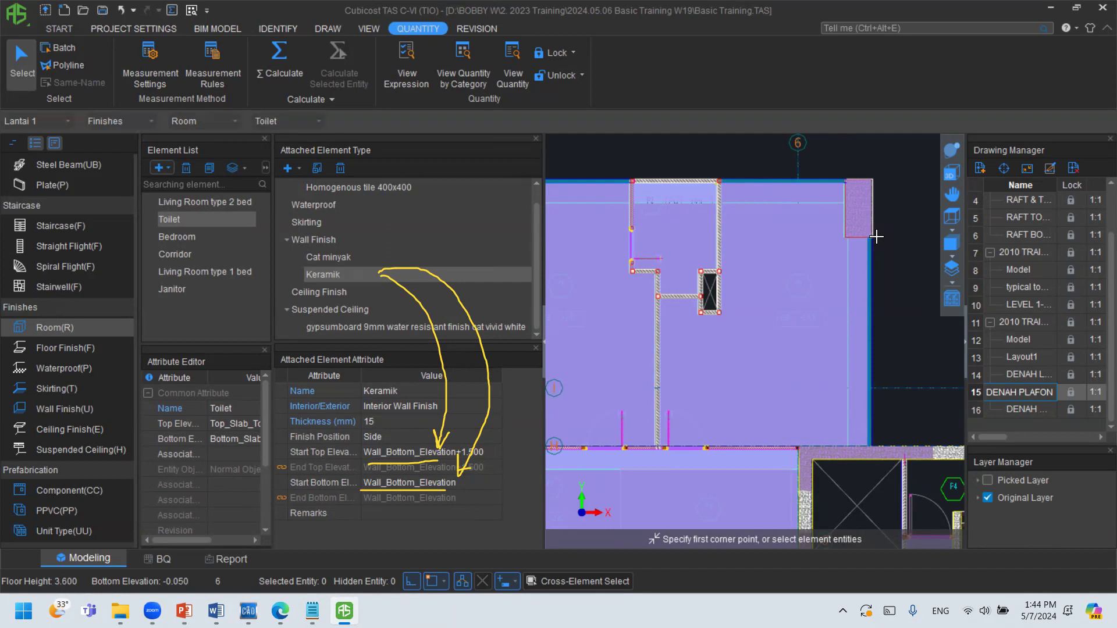
Show the Draw commands and circle the Draw heading and the Regenerate Finish Entity command in yellow.
left_click(326, 29)
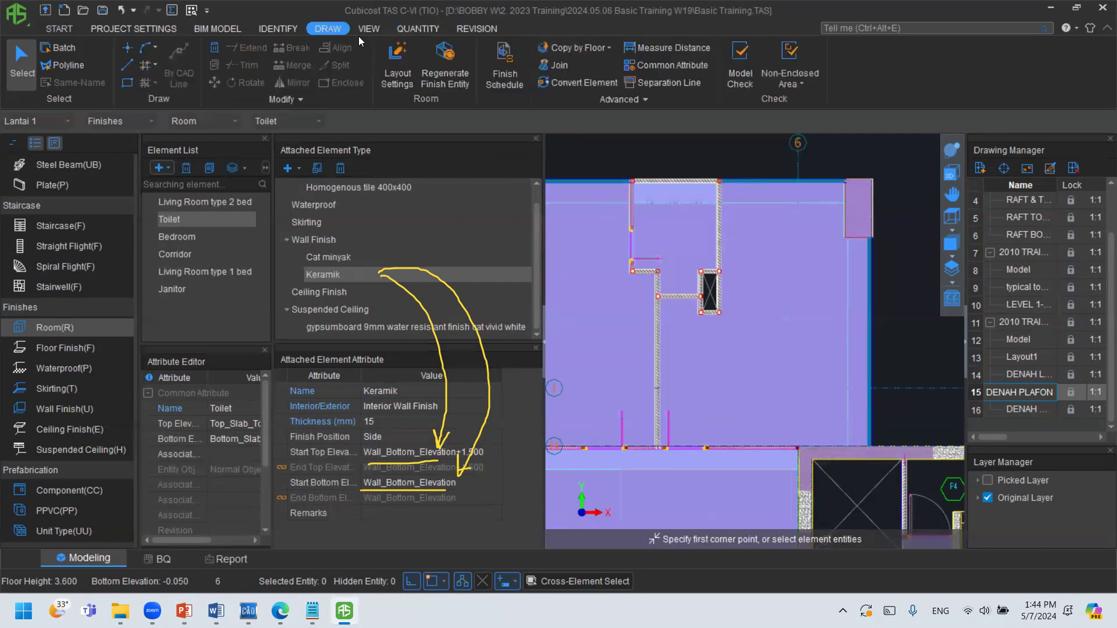
mouse_move(356, 8)
left_mouse_down()
mouse_move(352, 44)
mouse_move(365, 24)
mouse_move(356, 7)
left_mouse_up()
mouse_move(468, 38)
left_mouse_down()
mouse_move(428, 81)
mouse_move(481, 62)
mouse_move(468, 36)
left_mouse_up()
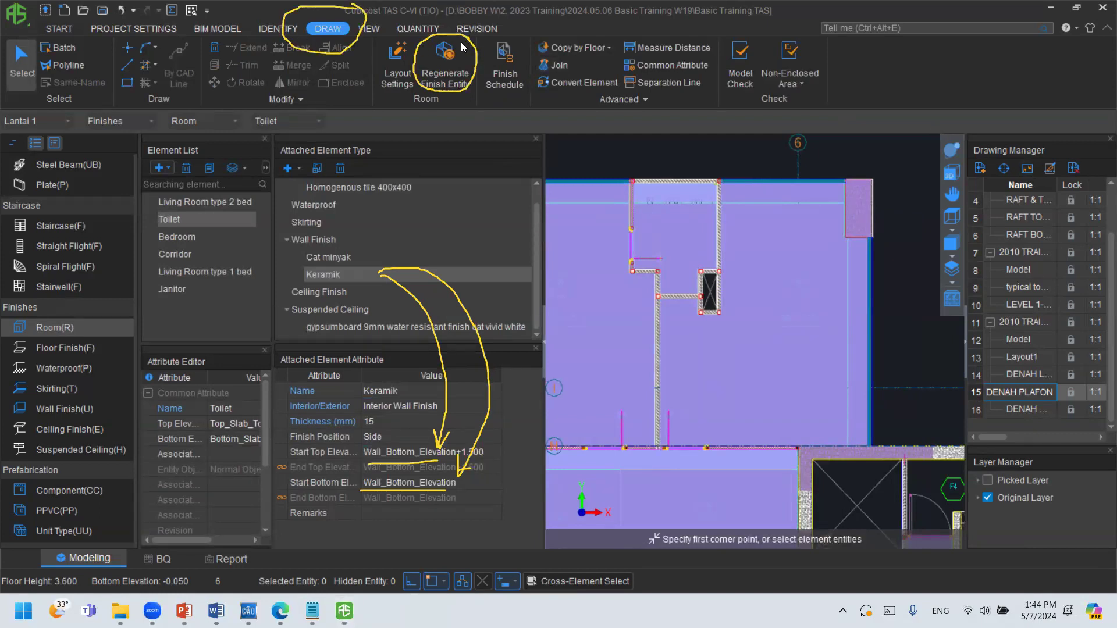
Regenerate the finish entities of the Toilet room for all attached finish types.
left_click(455, 53)
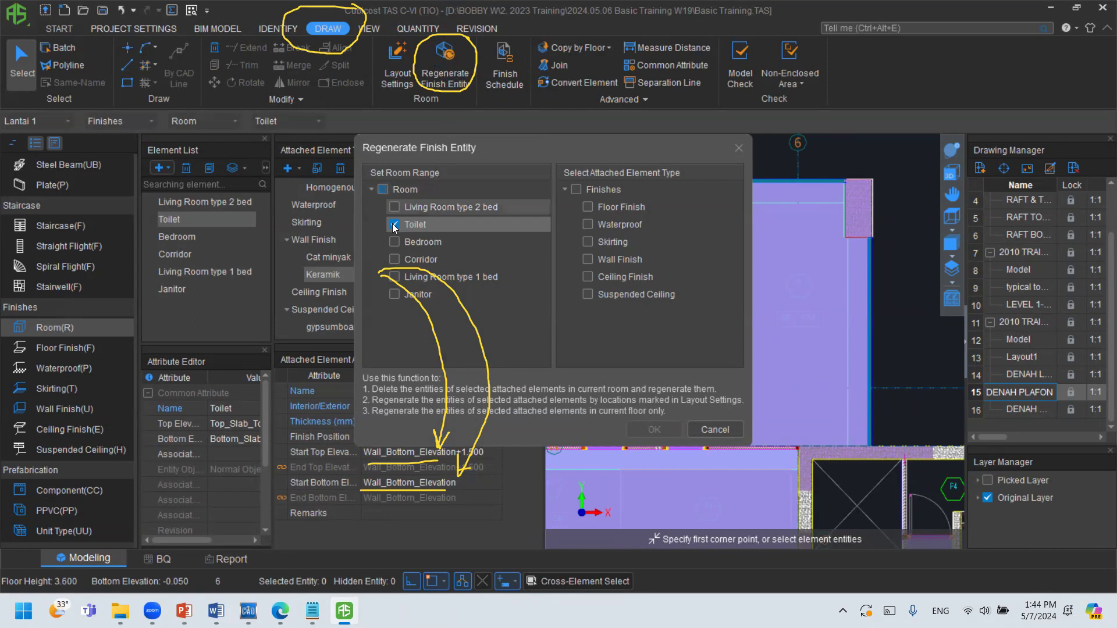
left_click(577, 190)
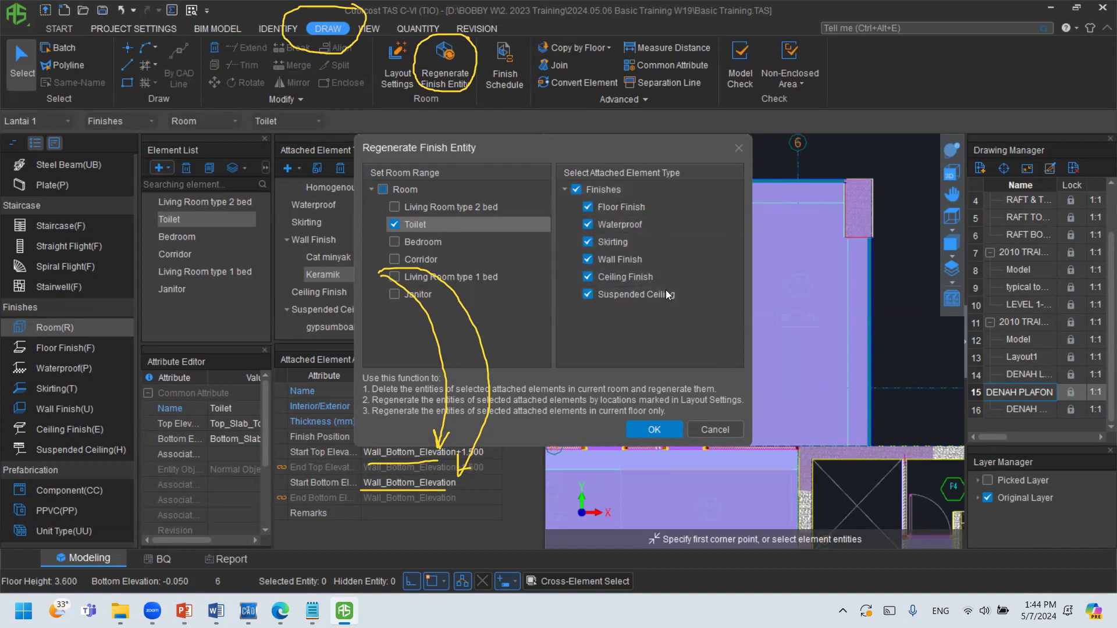
left_click(654, 430)
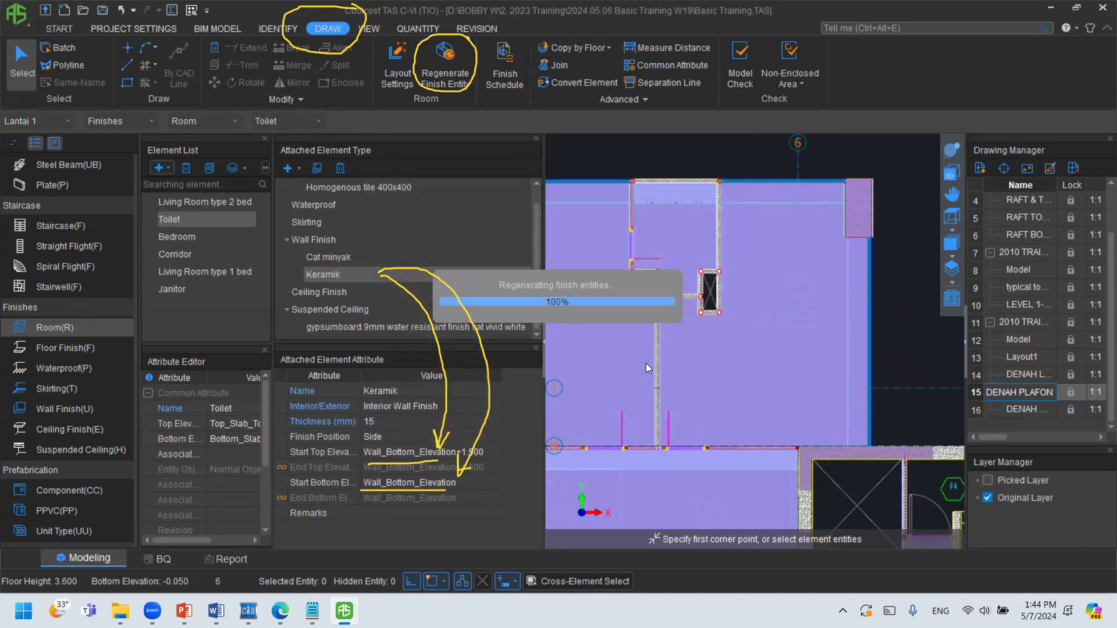
left_click(669, 325)
Inspect the toilet's regenerated wall finishes in 3D, selecting the Keramik finish to compare it with Cat minyak.
left_click(951, 151)
left_click_drag(769, 257, 765, 208)
scroll(721, 210, "up", 3)
scroll(696, 207, "up", 3)
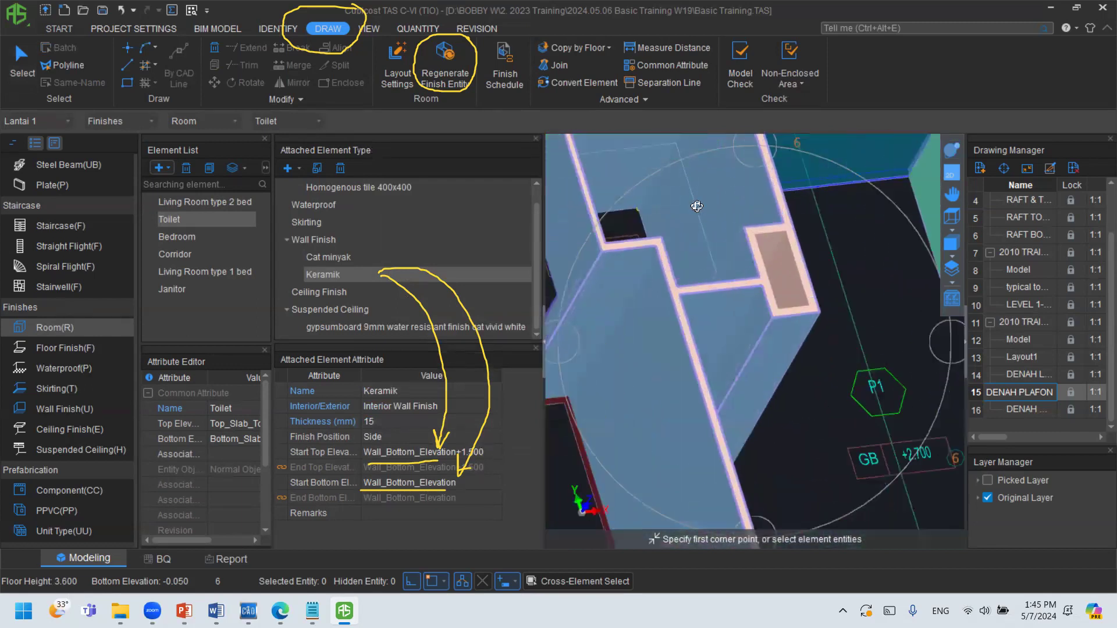
scroll(696, 206, "up", 4)
key("Escape")
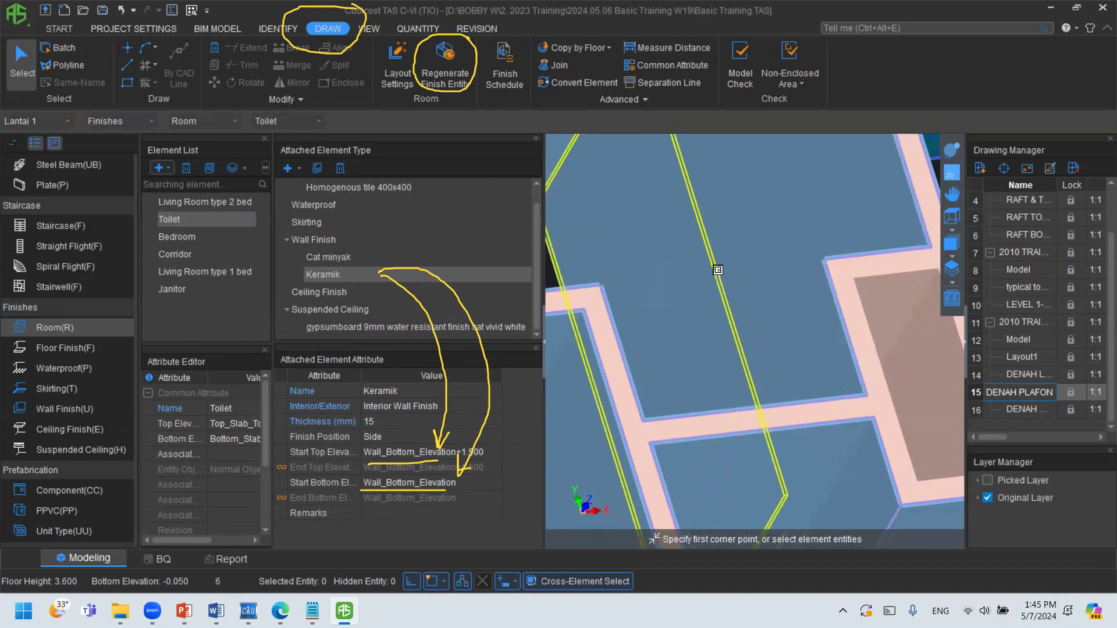
left_click(718, 270)
middle_click_drag(718, 270, 723, 380)
scroll(682, 290, "down", 3)
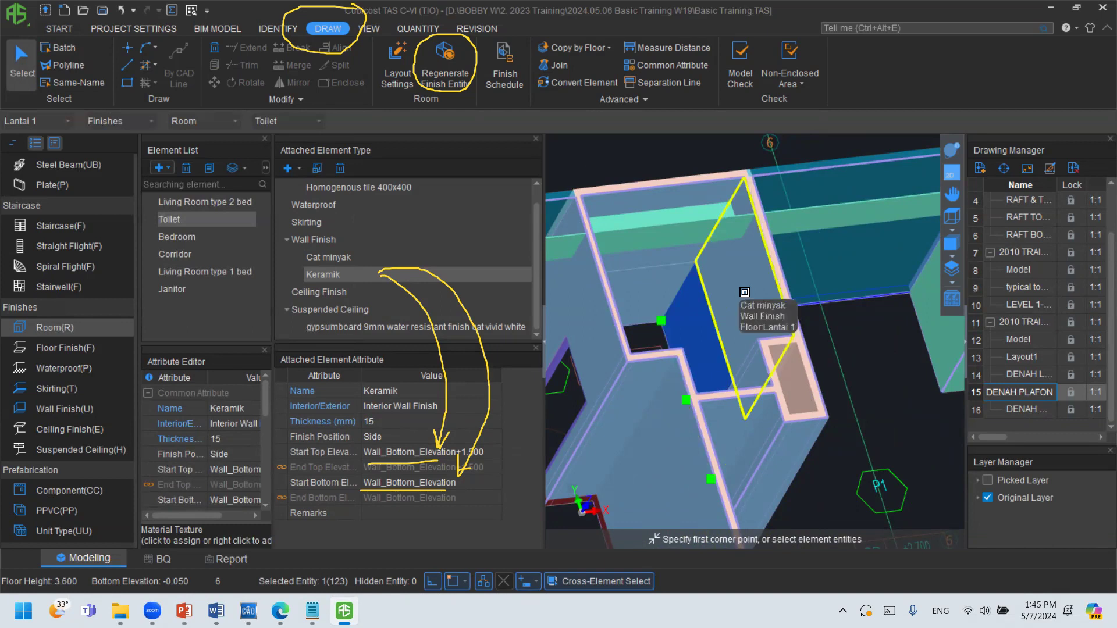
key("Escape")
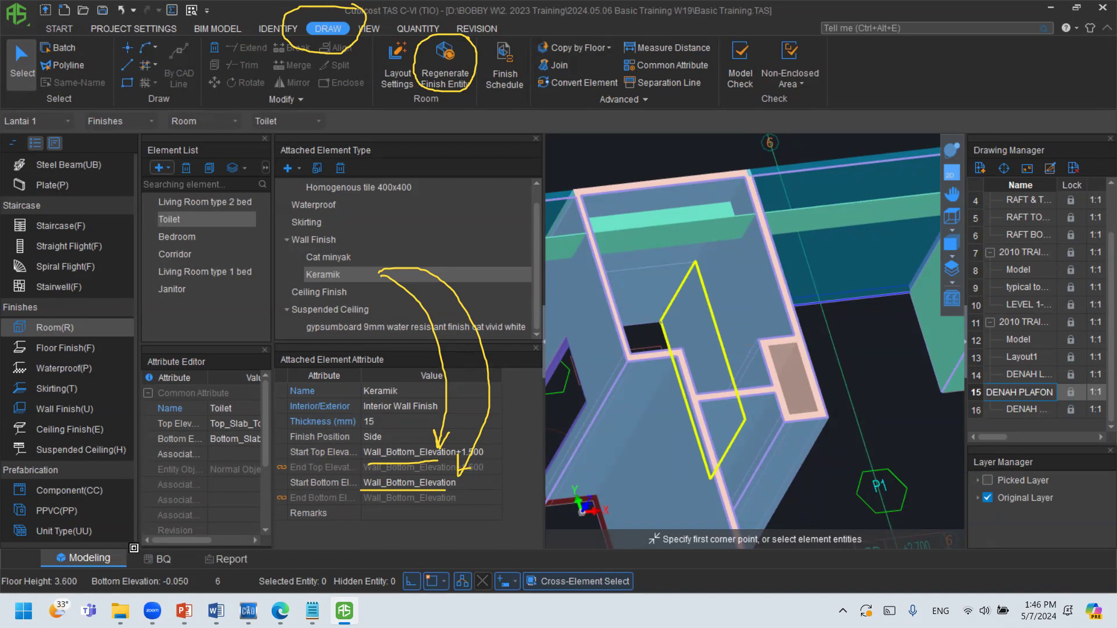
key("XF86AudioLowerVolume")
key("XF86AudioLowerVolume")
key("XF86AudioLowerVolume")
key("XF86AudioLowerVolume")
key("XF86AudioLowerVolume")
key("XF86AudioLowerVolume")
key("XF86AudioLowerVolume")
key("XF86AudioLowerVolume")
key("XF86AudioLowerVolume")
key("XF86AudioLowerVolume")
key("XF86AudioLowerVolume")
key("XF86AudioLowerVolume")
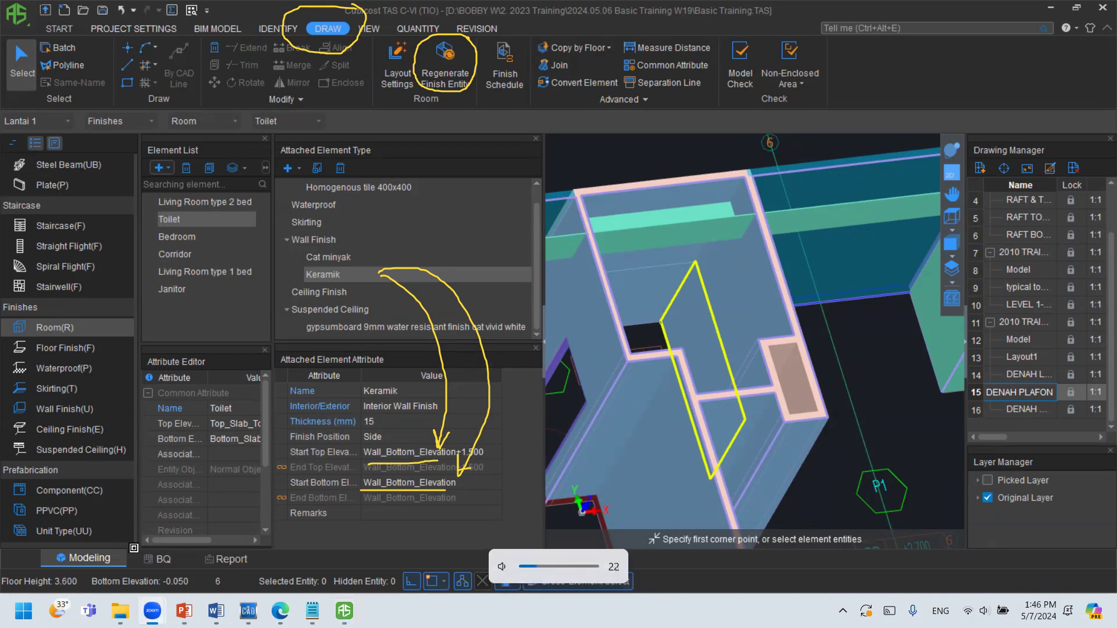
key("XF86AudioLowerVolume")
key("XF86AudioRaiseVolume")
key("XF86AudioRaiseVolume")
key("XF86AudioRaiseVolume")
key("XF86AudioRaiseVolume")
key("XF86AudioRaiseVolume")
key("XF86AudioRaiseVolume")
key("XF86AudioRaiseVolume")
key("XF86AudioRaiseVolume")
key("XF86AudioLowerVolume")
key("XF86AudioLowerVolume")
key("super")
key("super")
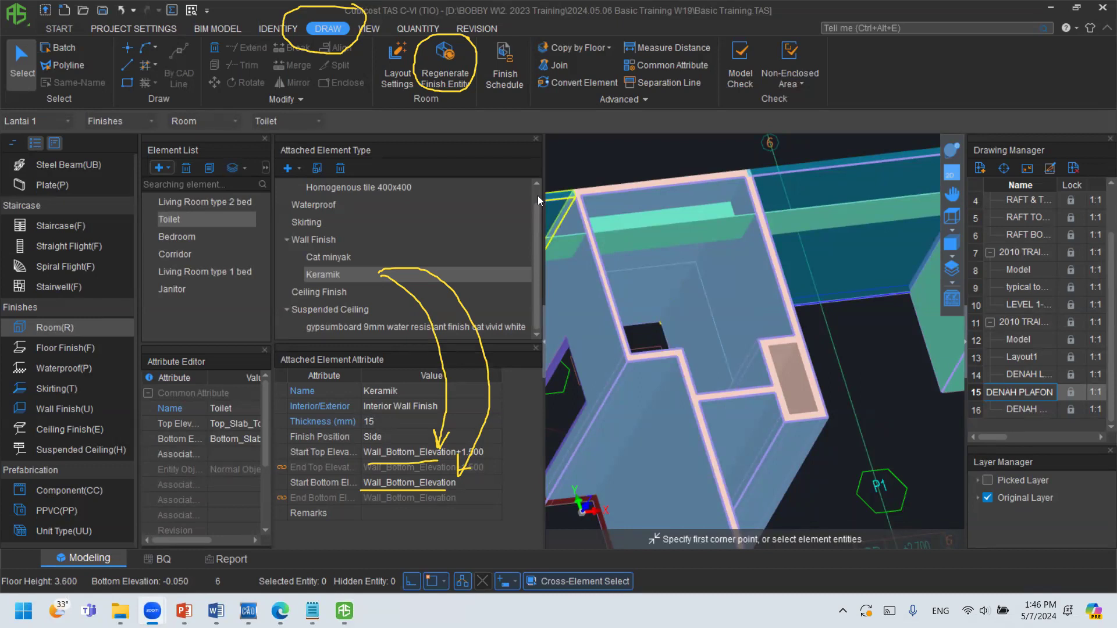
Examine the toilet from another 3D angle and return to the plan view of the floor.
left_click(952, 151)
left_click_drag(749, 279, 745, 403)
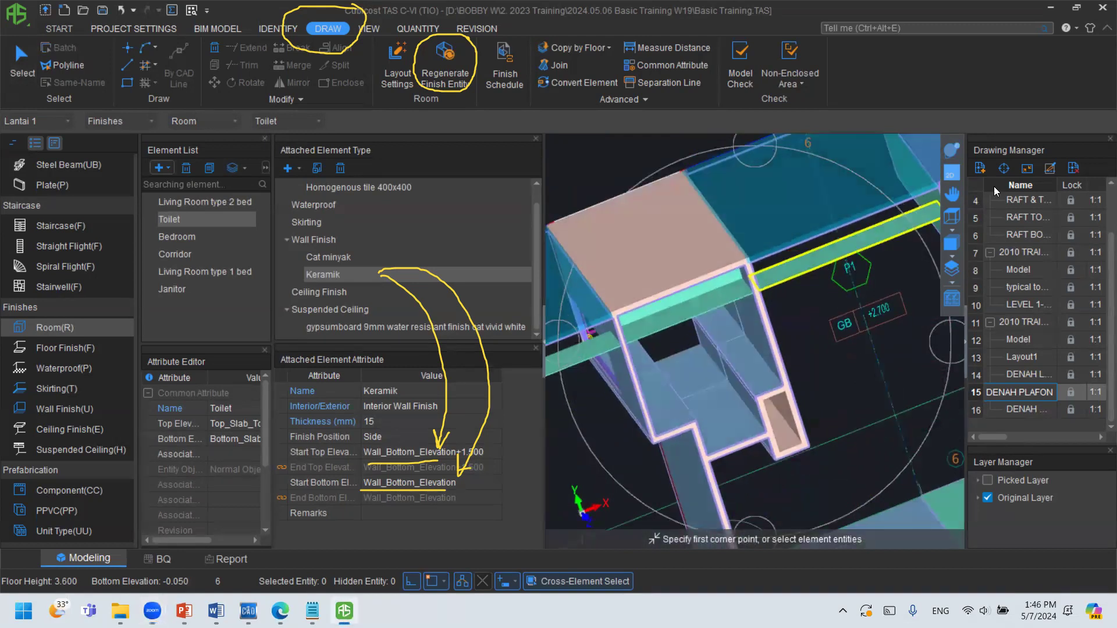
left_click(952, 174)
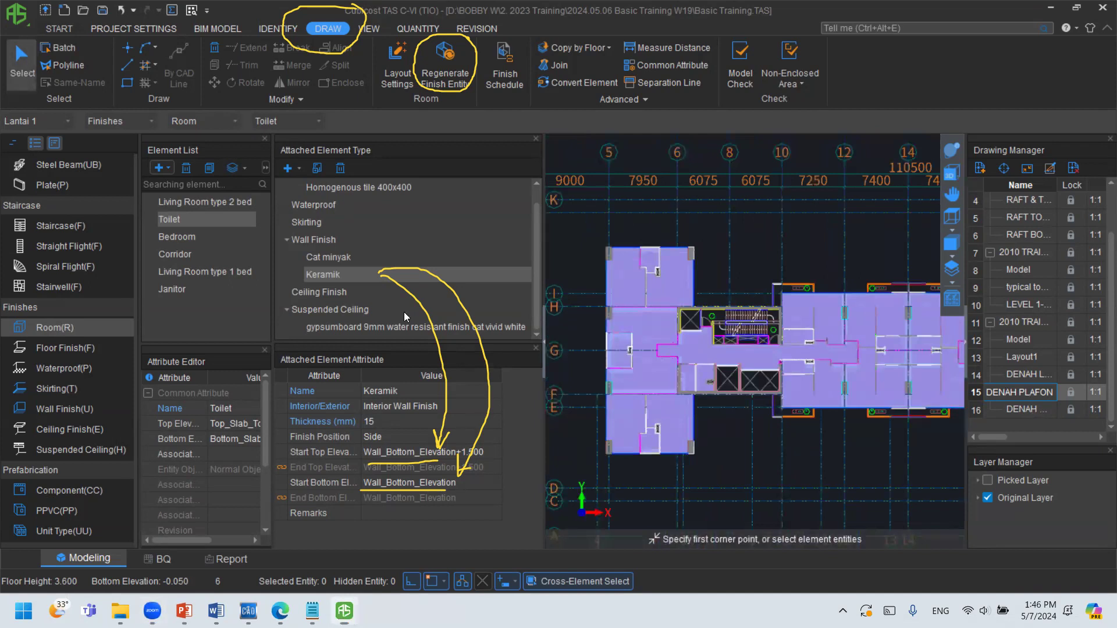
Create a new room element and name it Cat Eksternal.
left_click(178, 283)
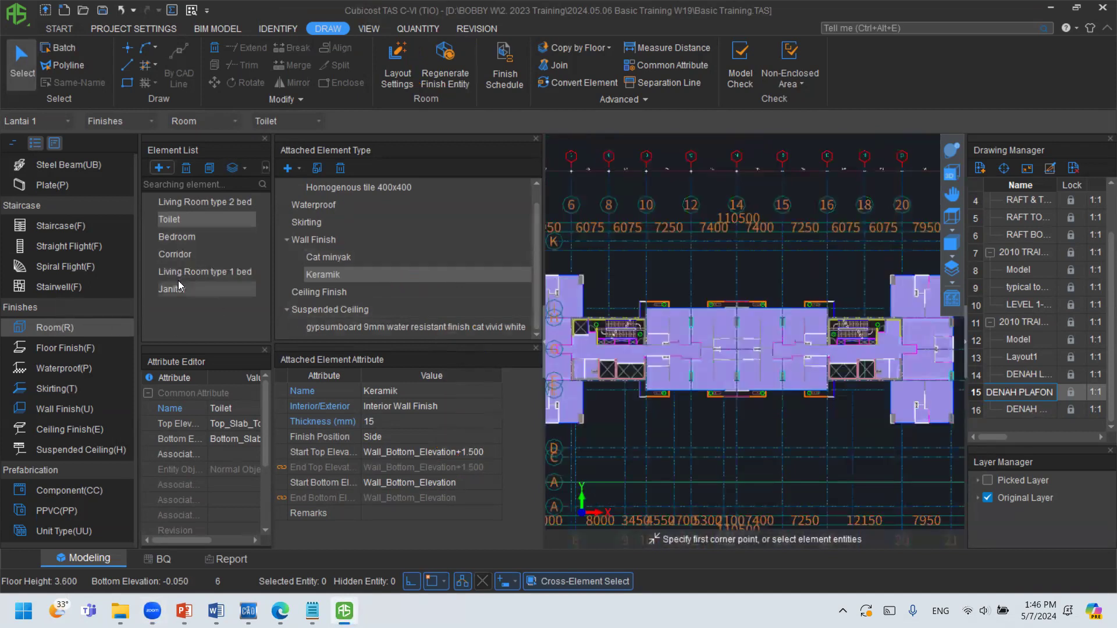
left_click(158, 168)
left_click(176, 201)
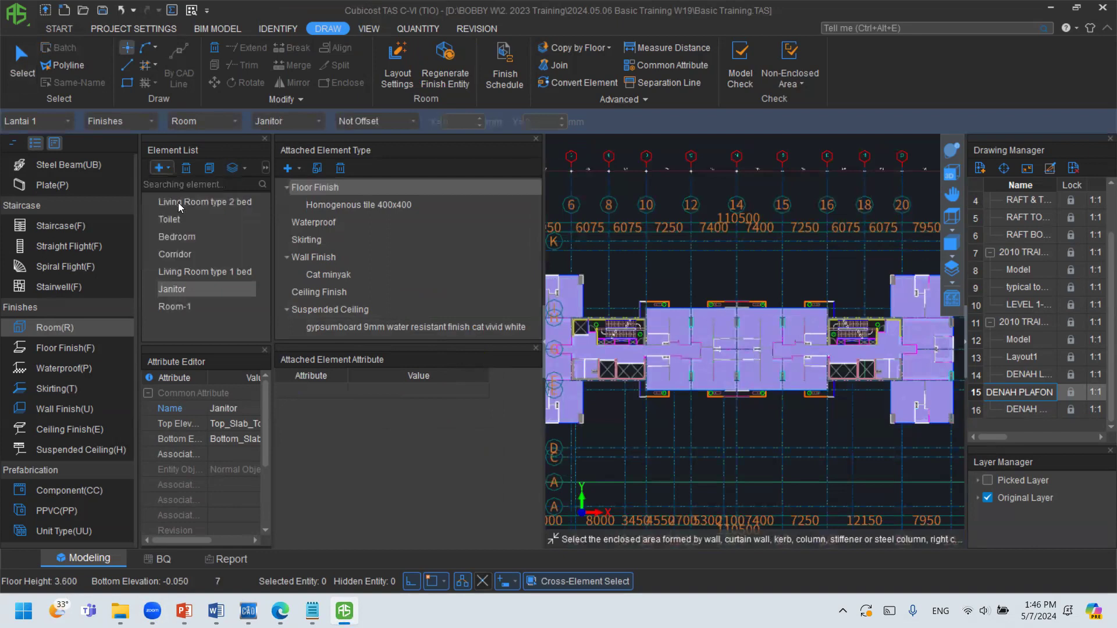
left_click(239, 408)
left_click(242, 407)
type("Cat Eksterna")
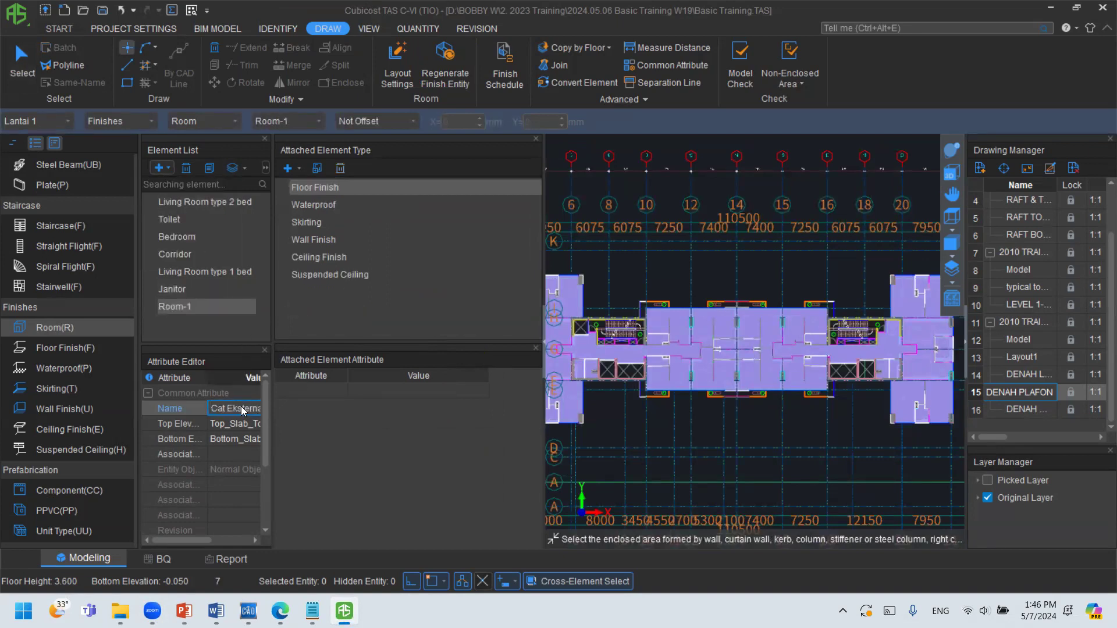
key("Return")
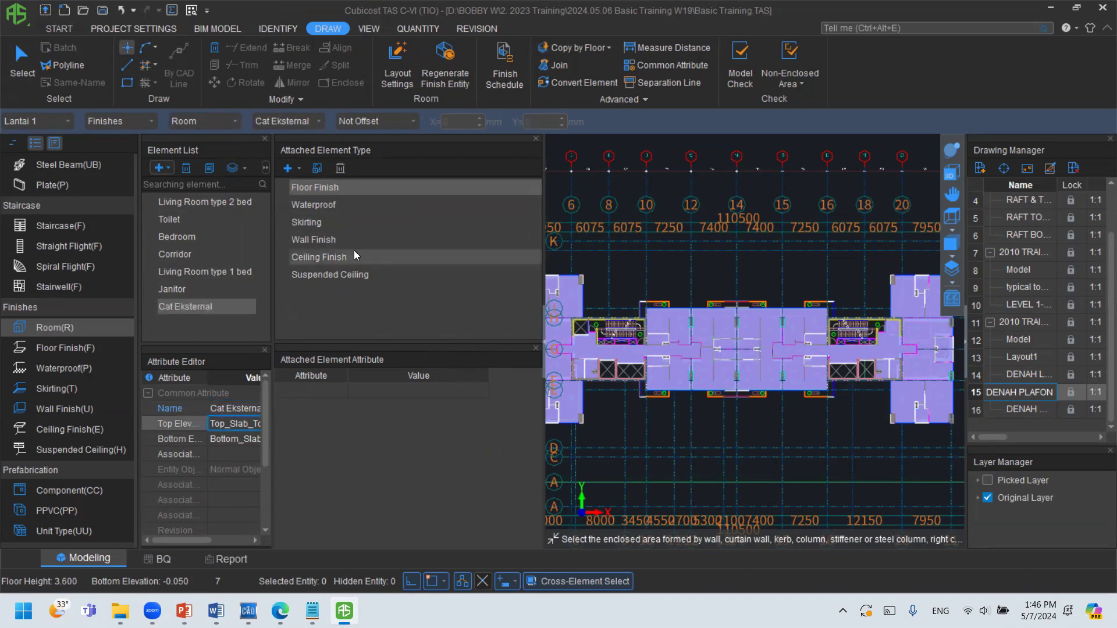
Attach a wall finish named Cat Eksternal to the Cat Eksternal room element.
left_click_drag(336, 246, 311, 186)
left_click(311, 186)
left_click(384, 391)
type("Cat Eksternal")
key("Return")
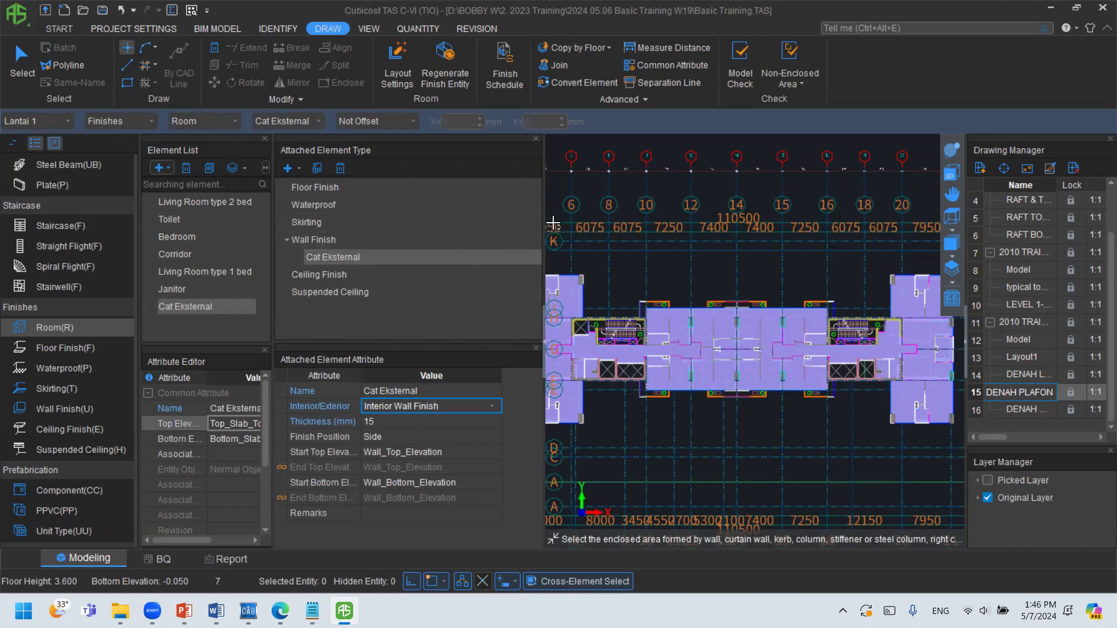
Draw a rectangular separation line enclosing the whole Lantai 1 building, leaving a gap outside its exterior walls.
left_click_drag(543, 230, 396, 233)
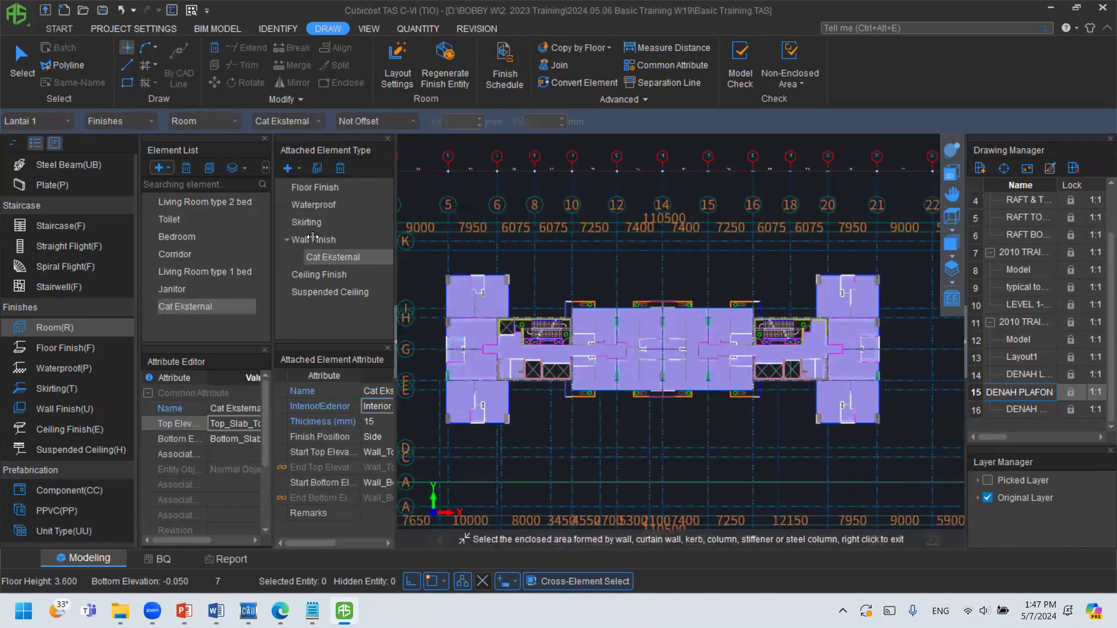
left_click(663, 82)
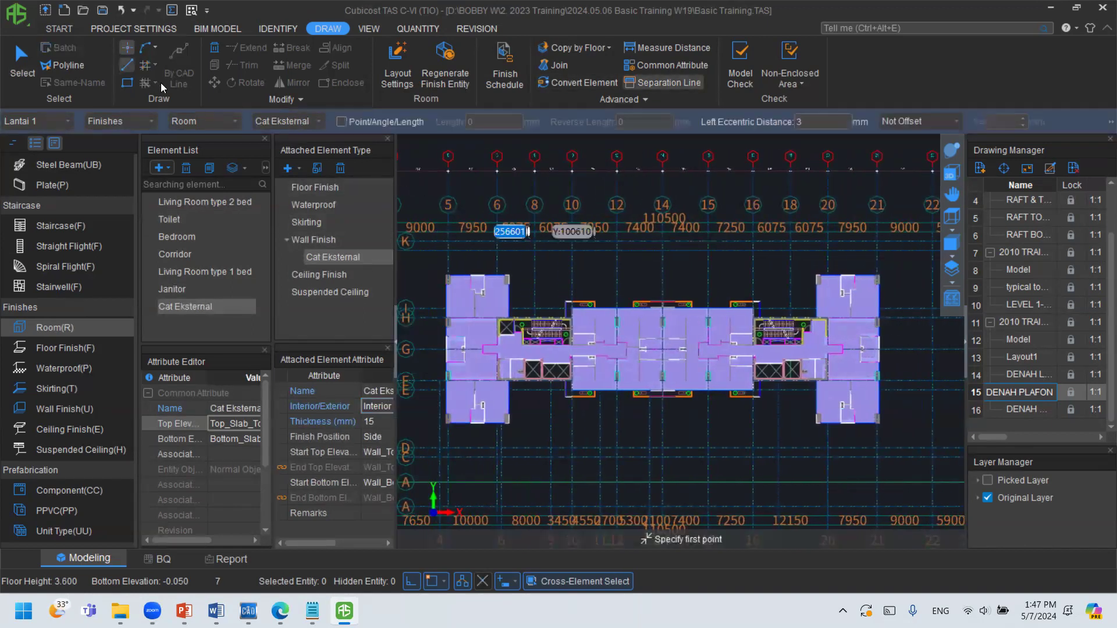
left_click(127, 82)
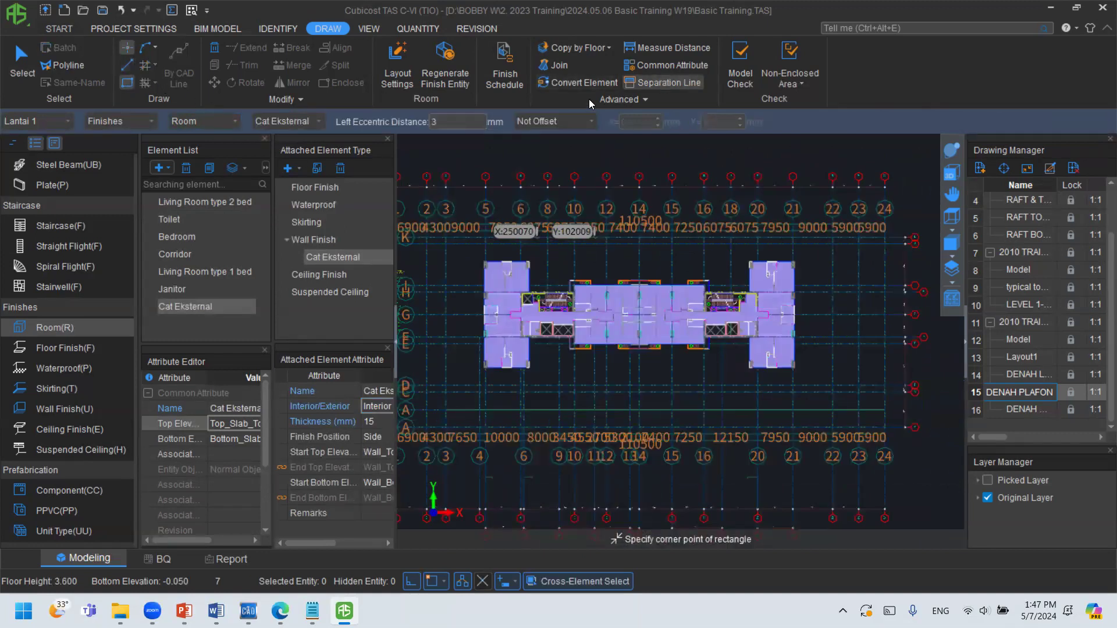
left_click(669, 82)
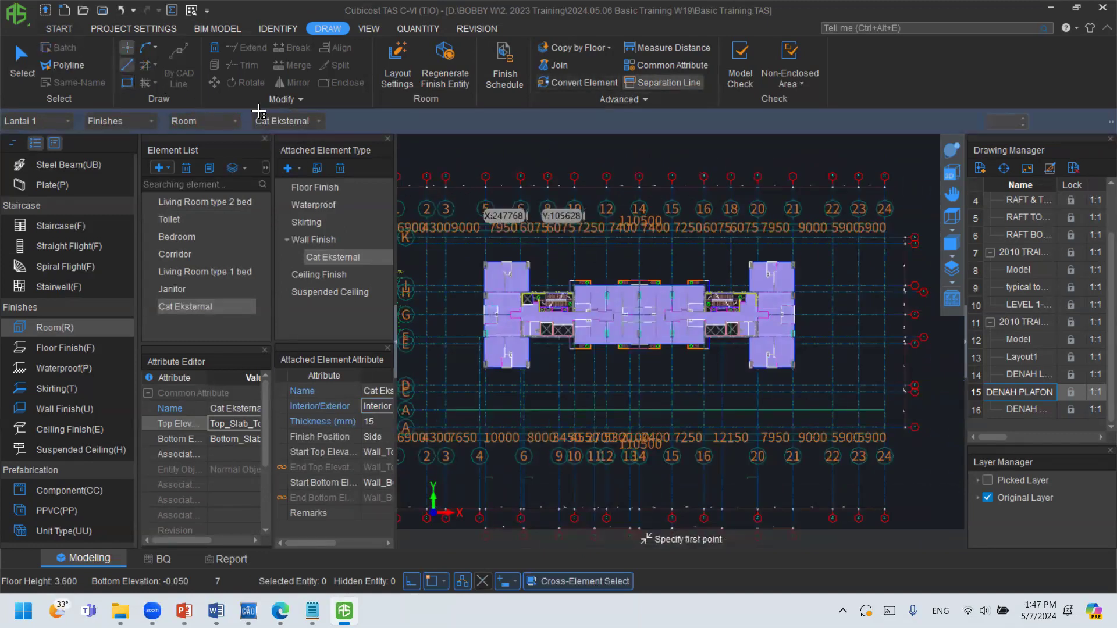
left_click(127, 83)
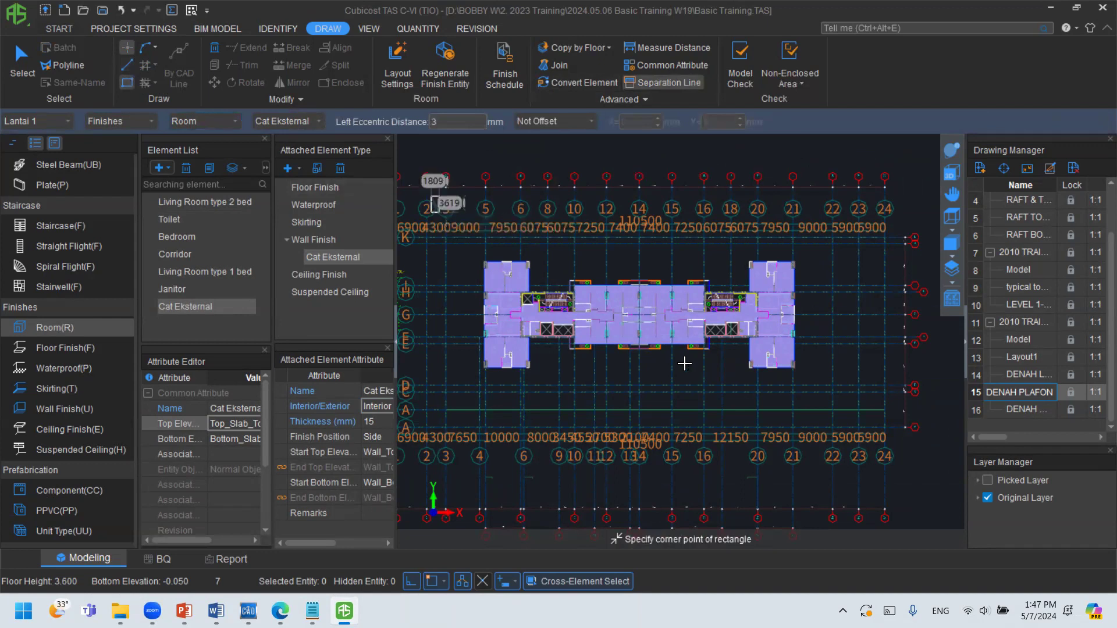
left_click(431, 197)
left_click(841, 406)
right_click(818, 373)
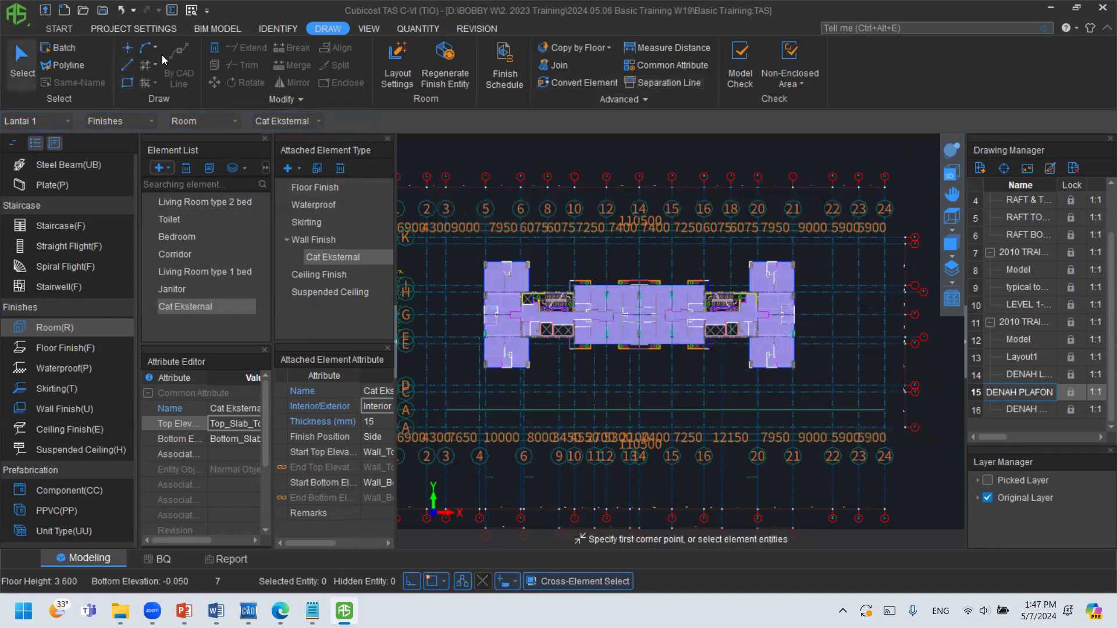
Place the Cat Eksternal room by point in the area between the rectangular separation line and the building's exterior walls.
left_click(130, 49)
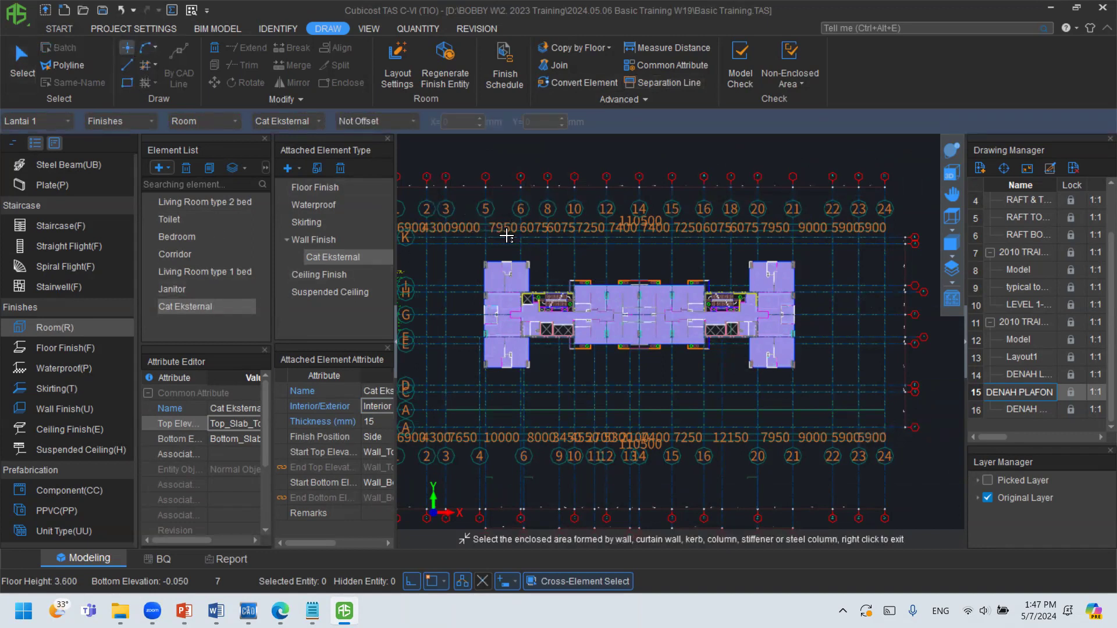
left_click(457, 278)
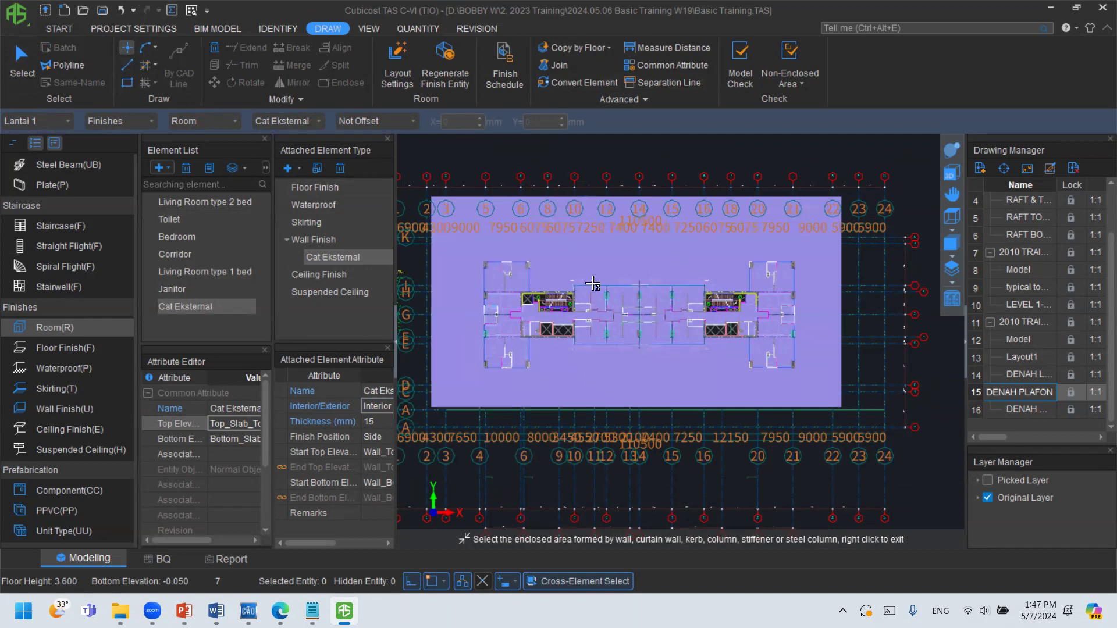
Inspect the building's exterior in 3D and select the Cat Eksternal wall finish on the outer wall near grid G.
scroll(477, 216, "up", 1)
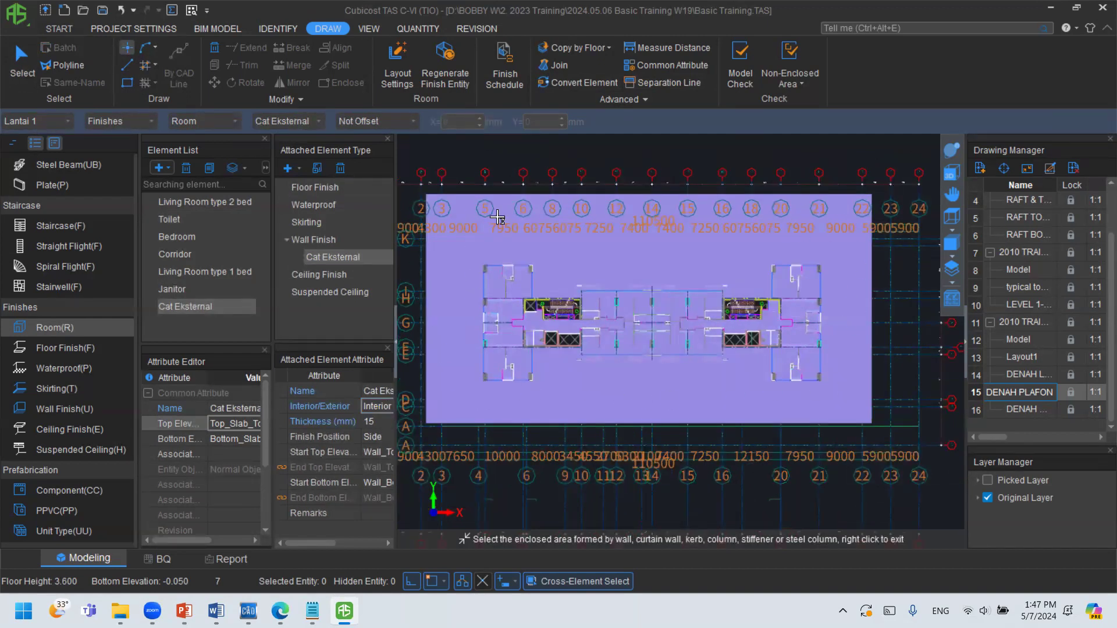
scroll(427, 348, "up", 2)
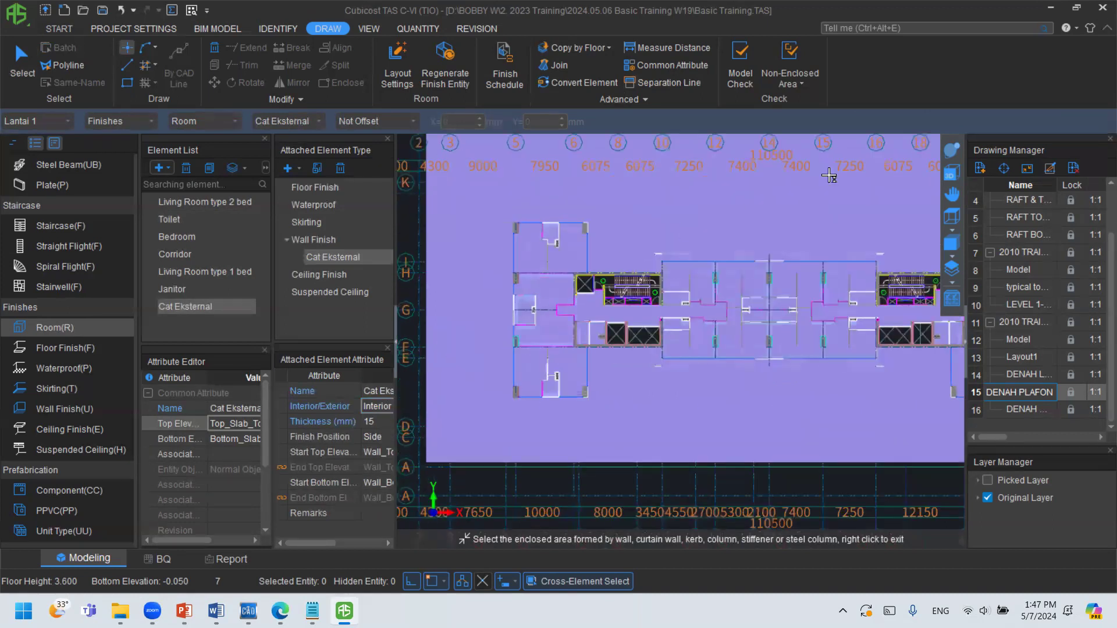
left_click_drag(574, 285, 614, 210)
scroll(491, 331, "up", 6)
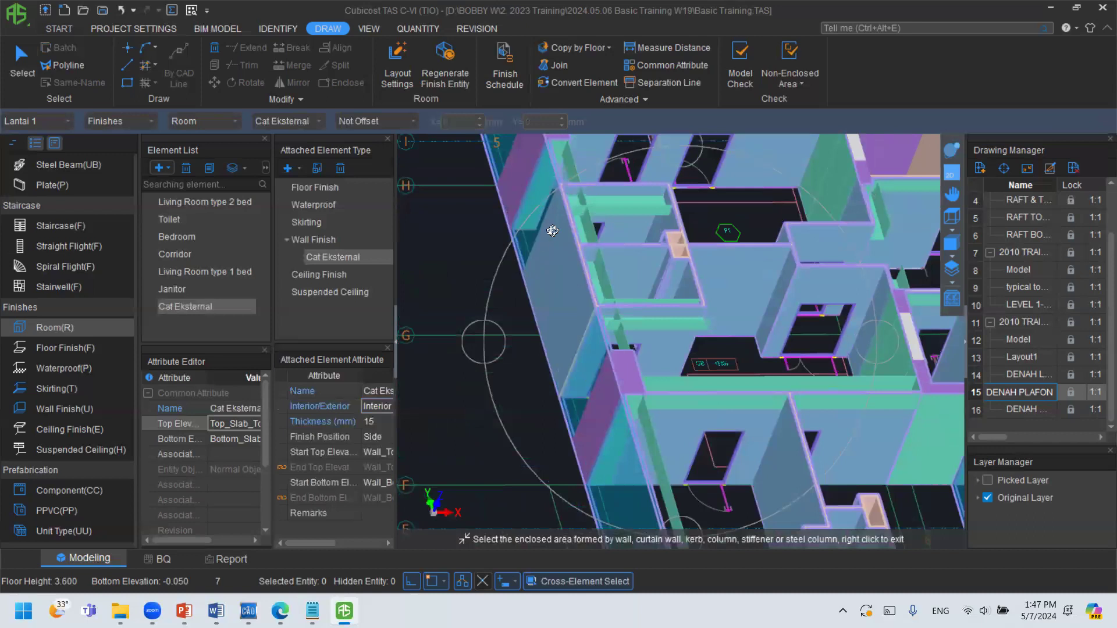
right_click(572, 303)
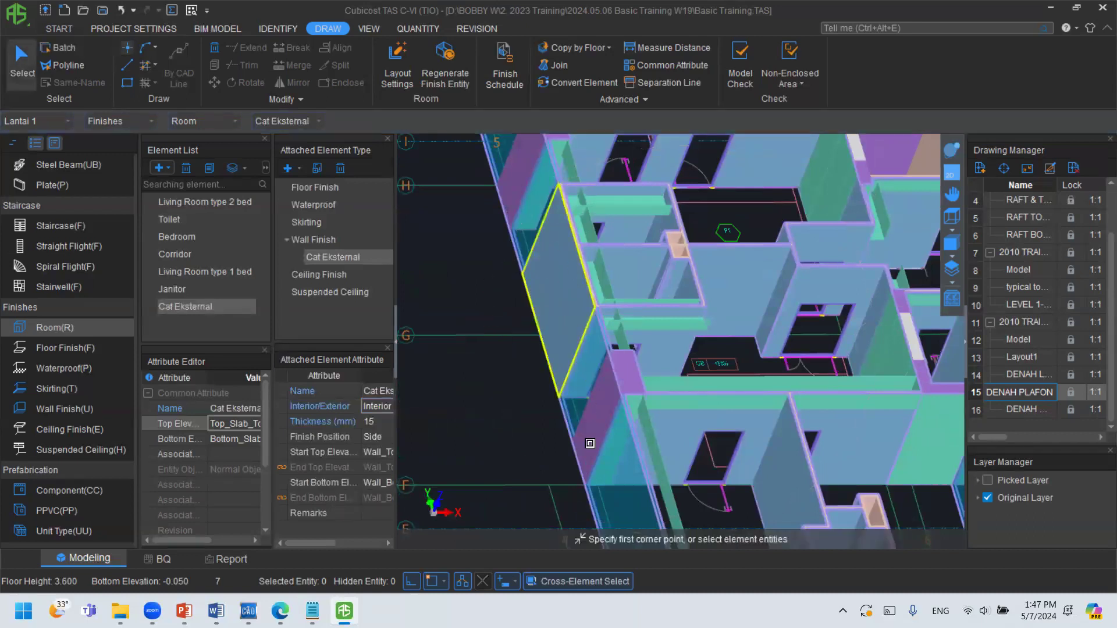
left_click(561, 336)
left_click_drag(476, 208, 471, 209)
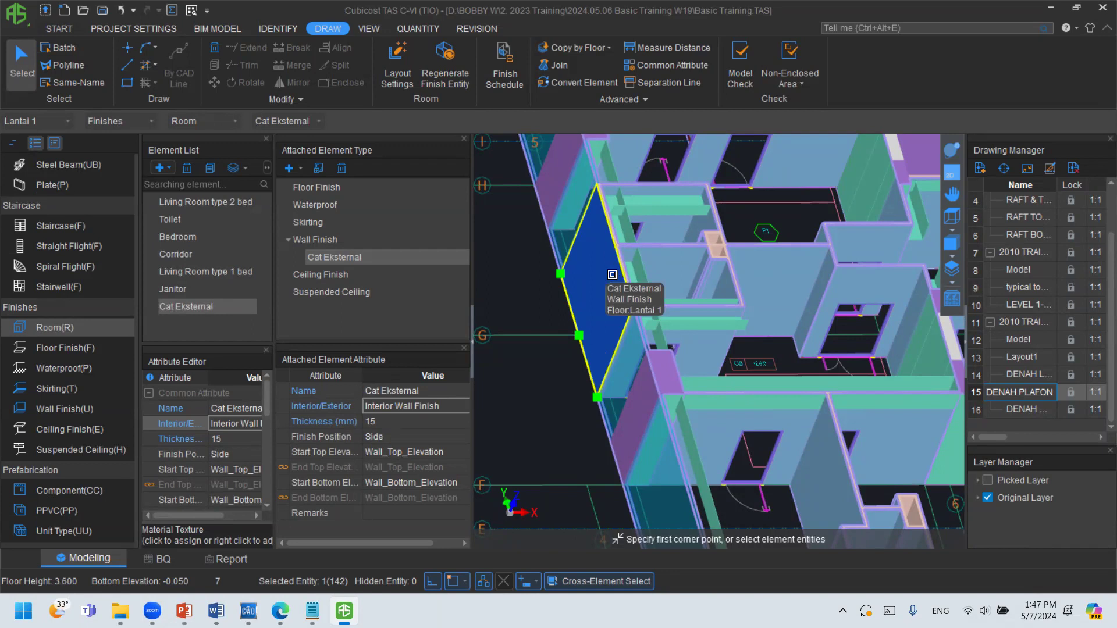
Examine the other outer walls in 3D and select the wall finish on the short projecting wall near grid E.
key("Escape")
scroll(649, 266, "down", 3)
middle_click_drag(777, 423, 619, 342)
left_click(624, 404)
key("Escape")
middle_click_drag(902, 299, 739, 312)
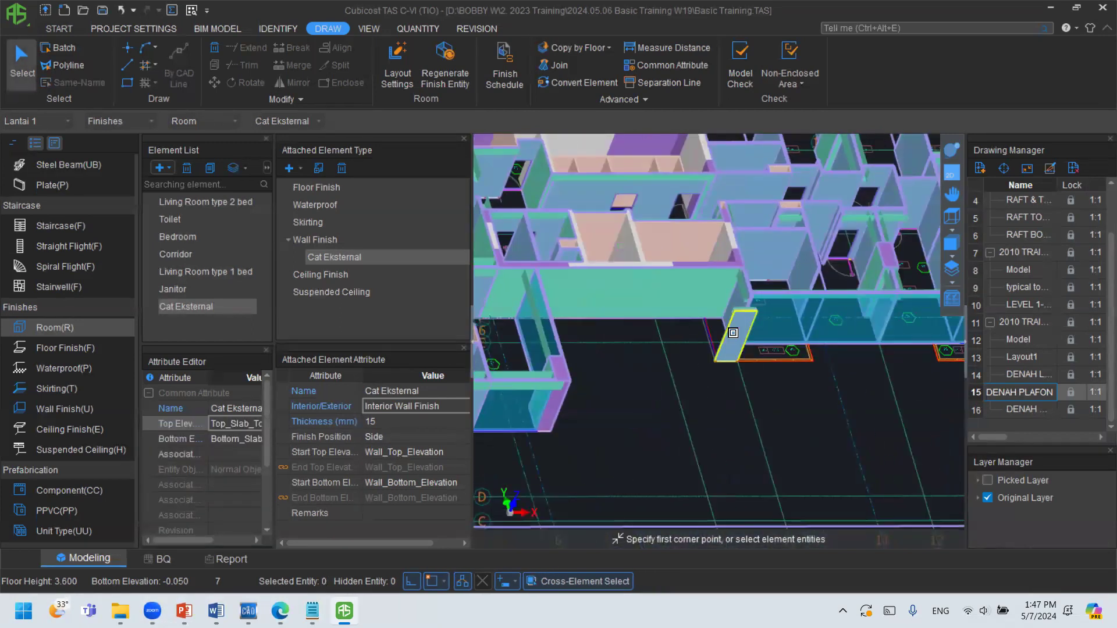
left_click(733, 333)
scroll(733, 333, "up", 5)
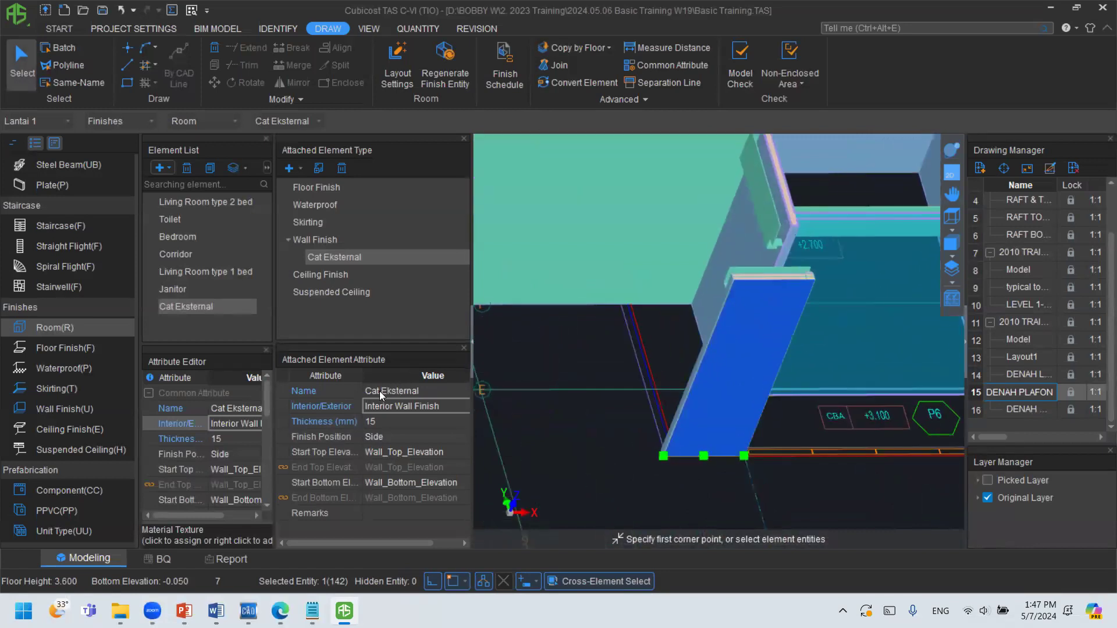
Orbit the model to examine the selected finish and the facade finishes along the building from other angles.
left_click(949, 152)
left_click_drag(756, 317, 802, 287)
middle_click_drag(802, 286, 567, 273)
left_click_drag(710, 305, 661, 297)
left_click(227, 502)
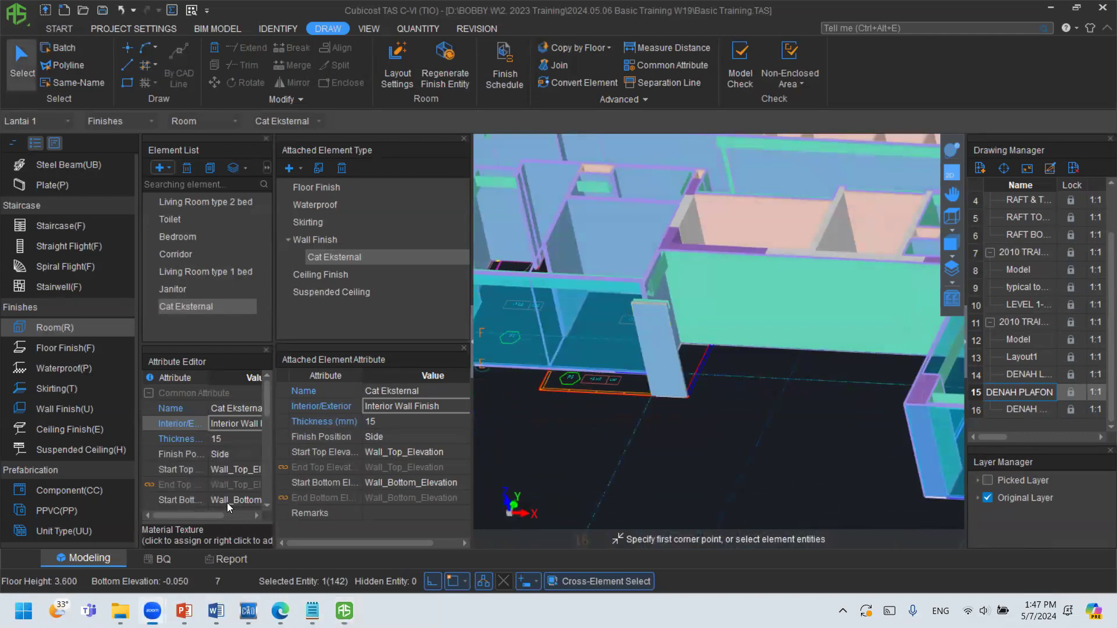
scroll(581, 318, "down", 2)
middle_click_drag(582, 317, 747, 314)
scroll(728, 320, "down", 3)
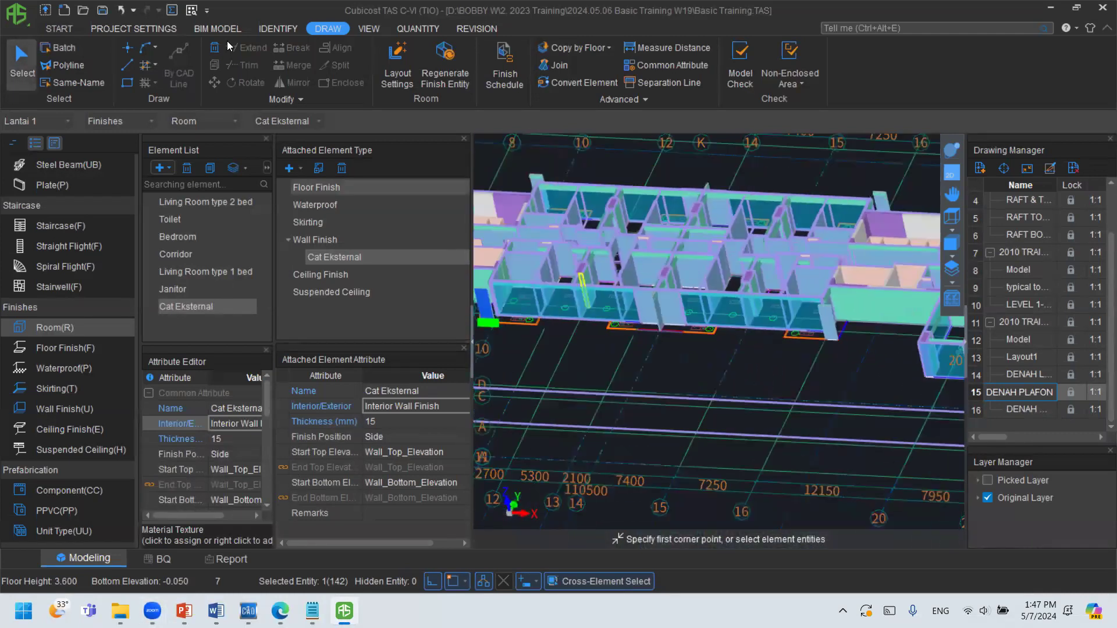
Undo the placed external room and its separation line, return to plan view, and keep the wall finish name Cat Eksternal.
left_click(118, 11)
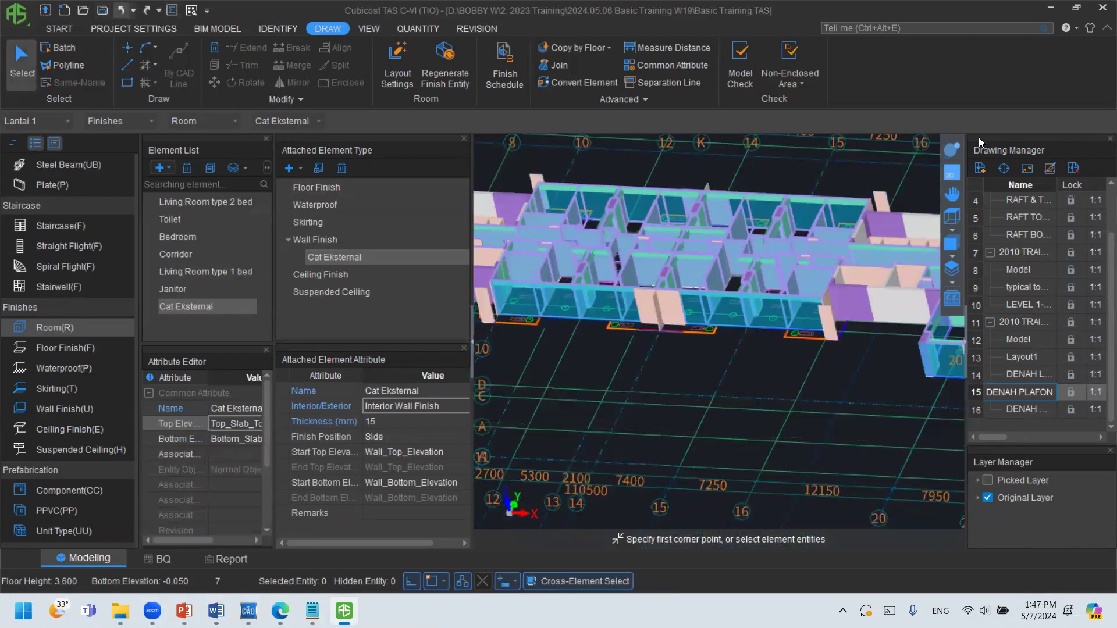
left_click(952, 173)
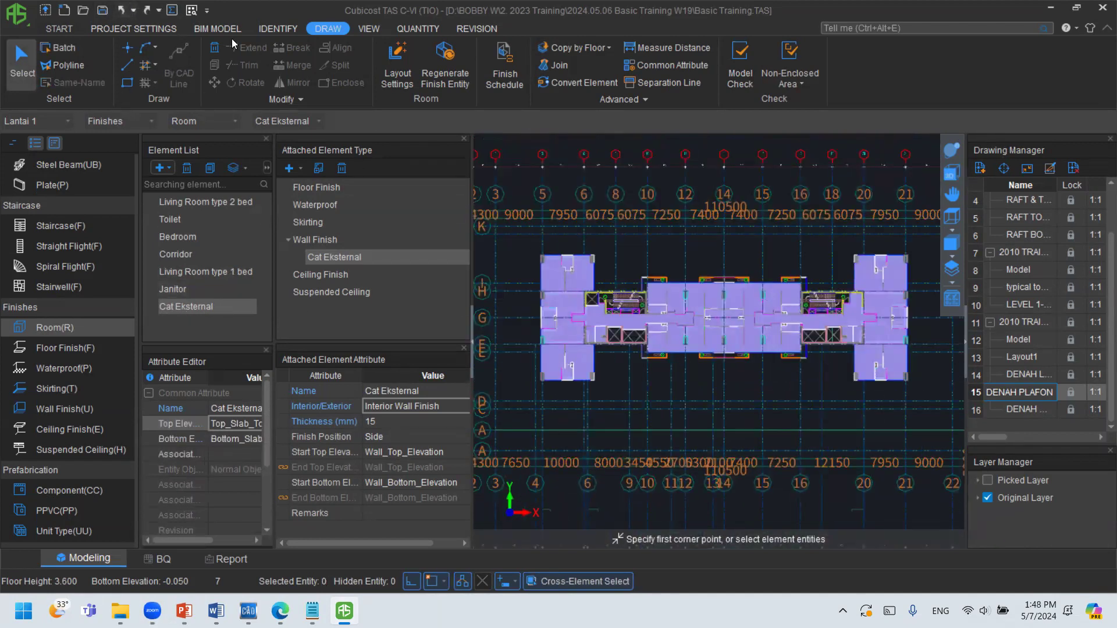
left_click(121, 10)
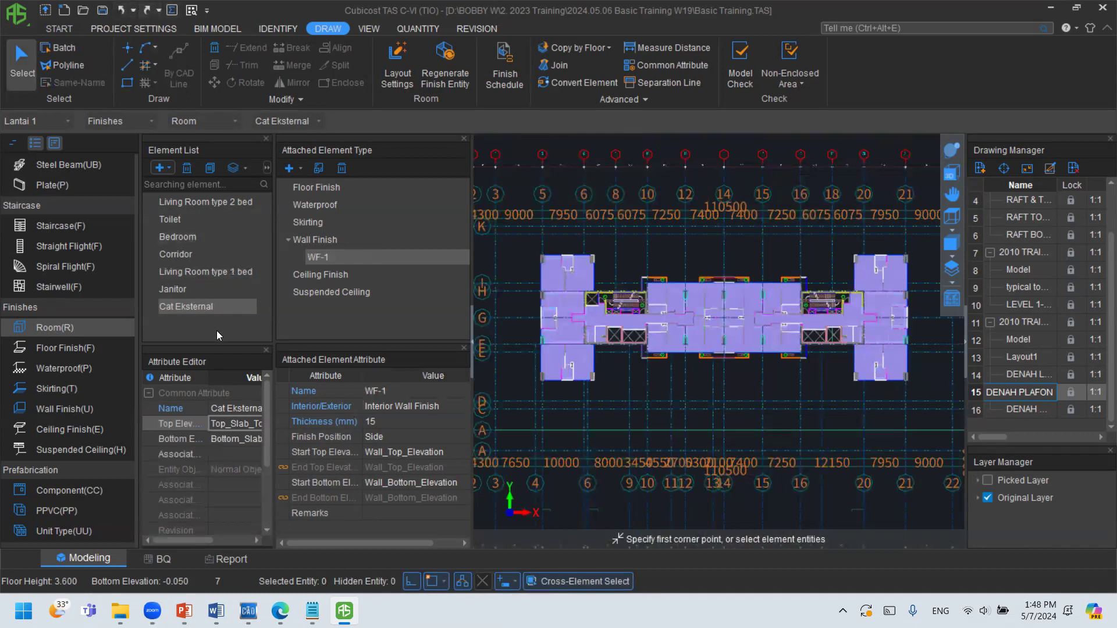
left_click(148, 10)
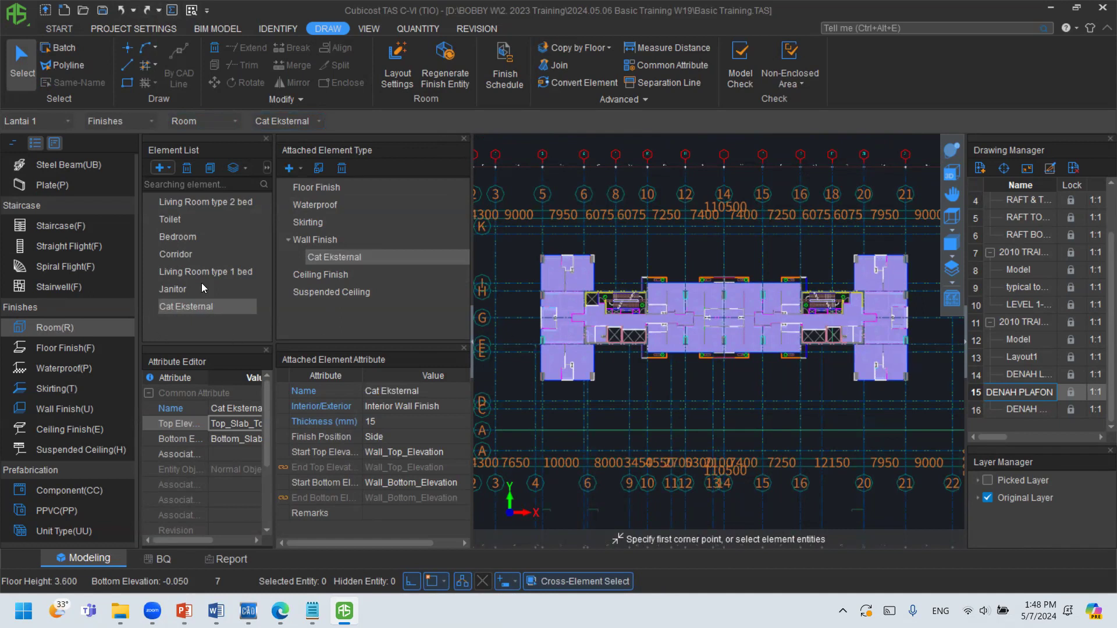
With the Cat Eksternal room element current, draw a new rectangular separation line around the entire building outside its walls.
left_click(163, 168)
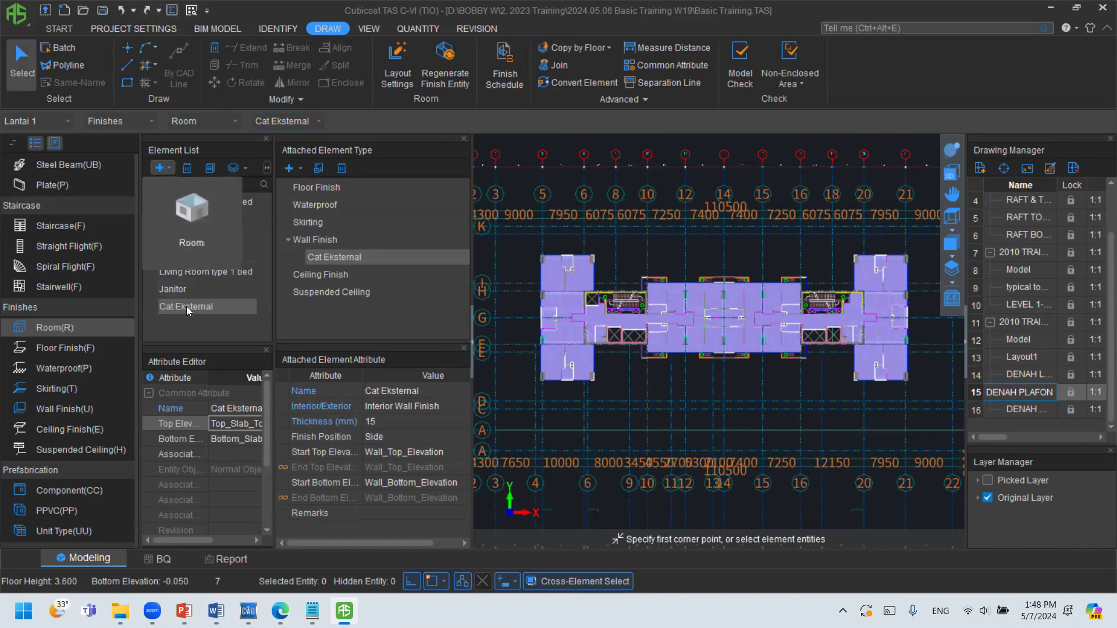
double_click(171, 307)
left_click(328, 259)
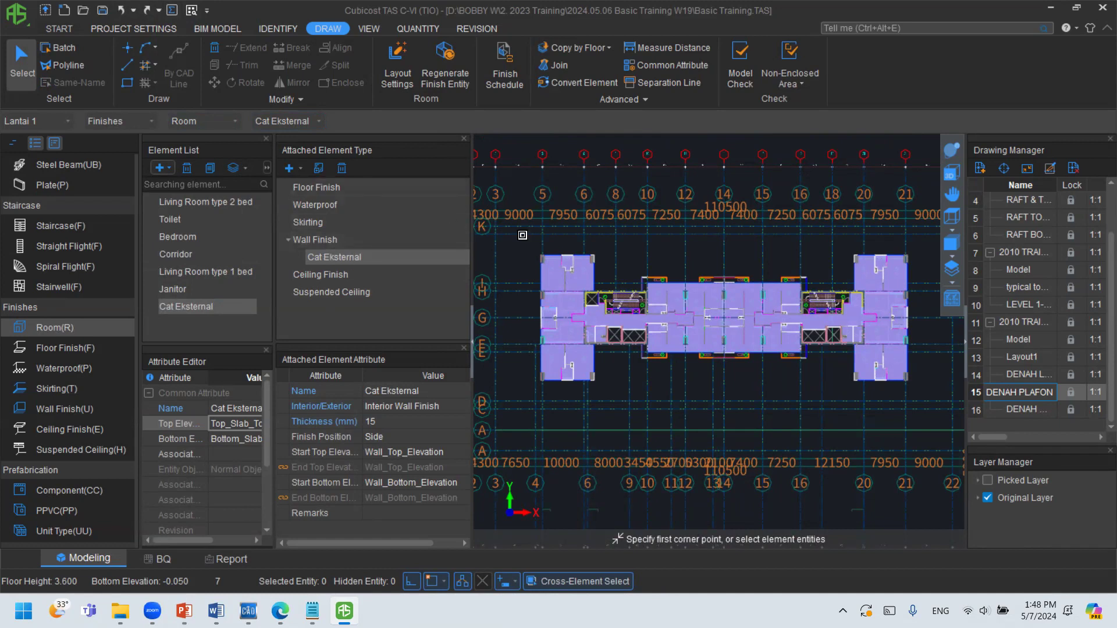
left_click(663, 83)
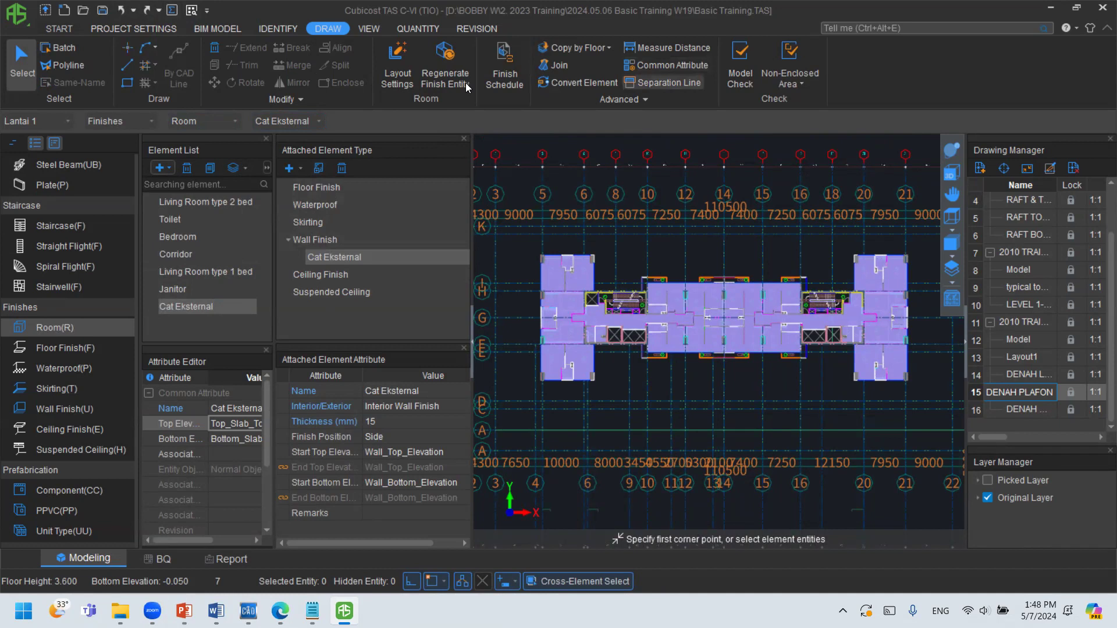
left_click(127, 83)
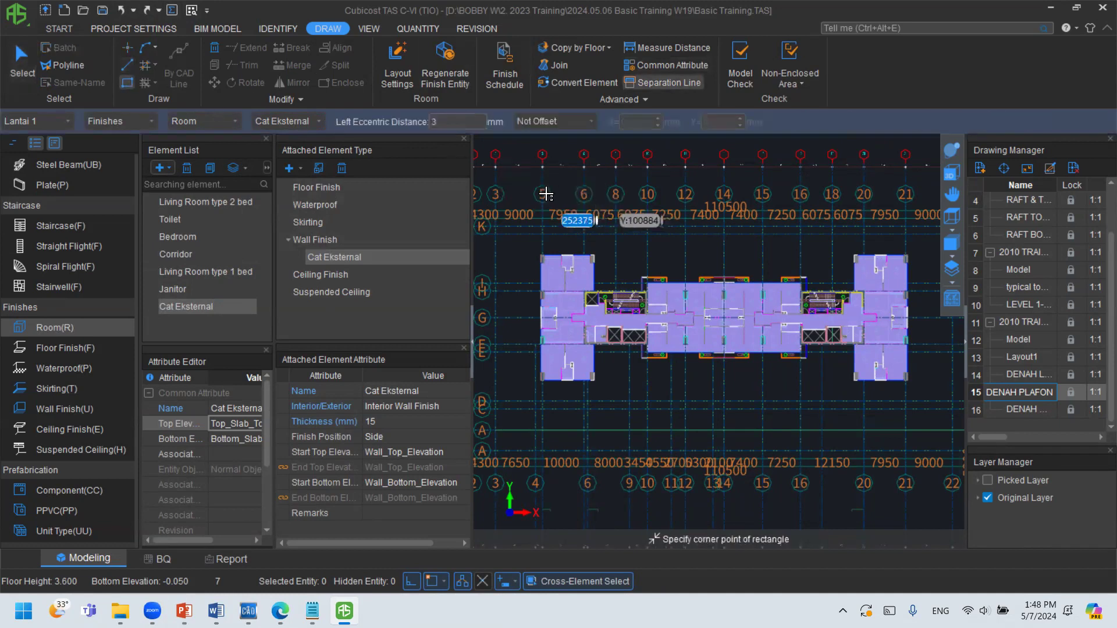
left_click(669, 82)
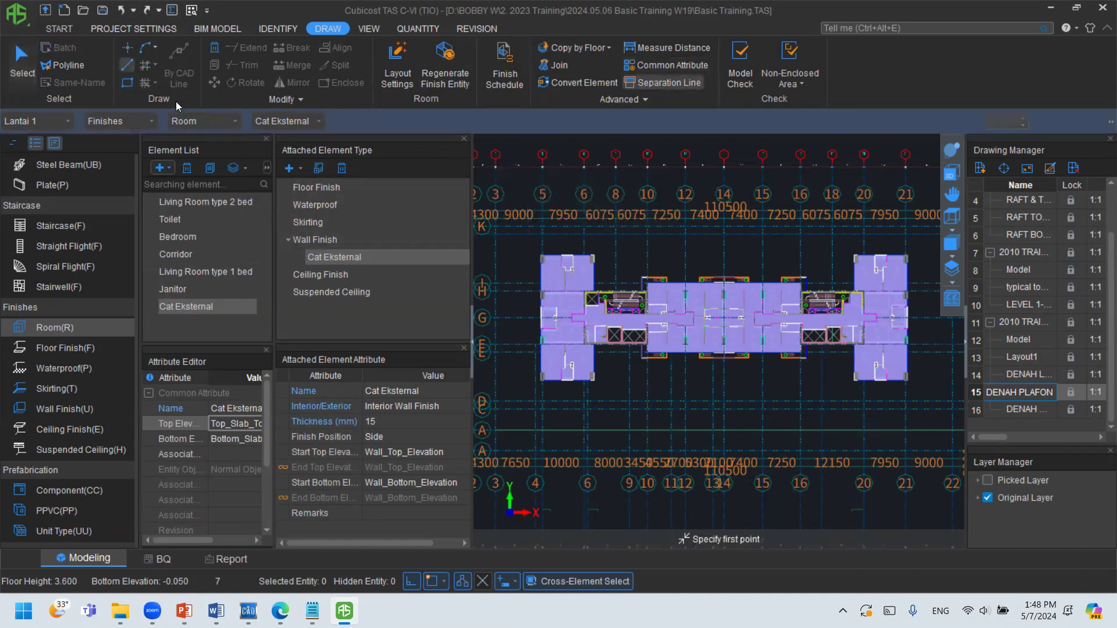
left_click(127, 83)
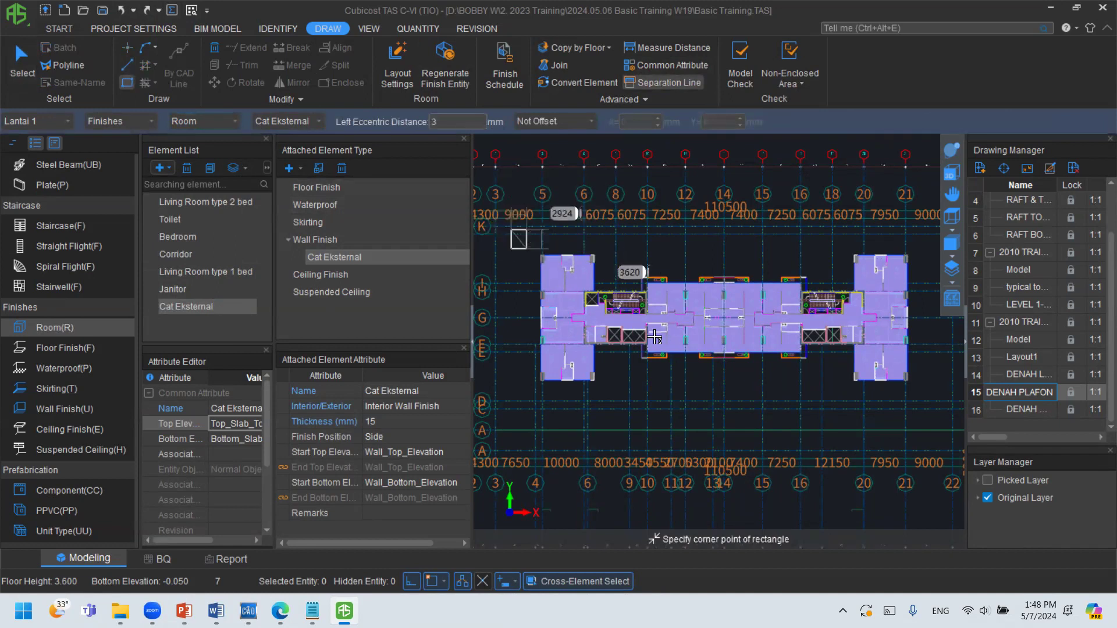
left_click(511, 231)
left_click(926, 398)
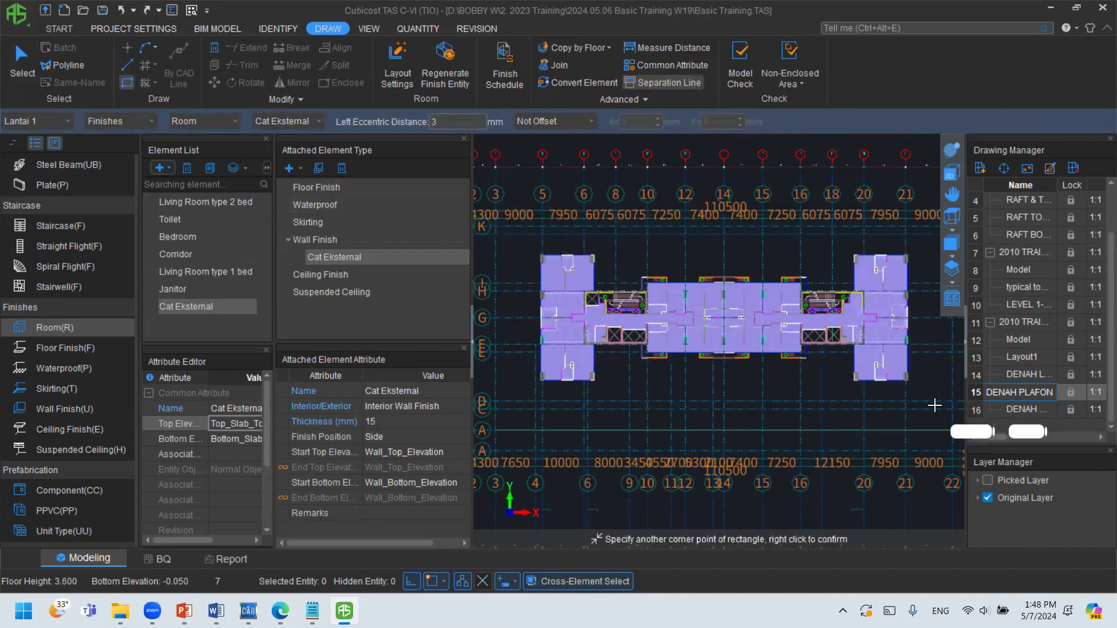
key("Escape")
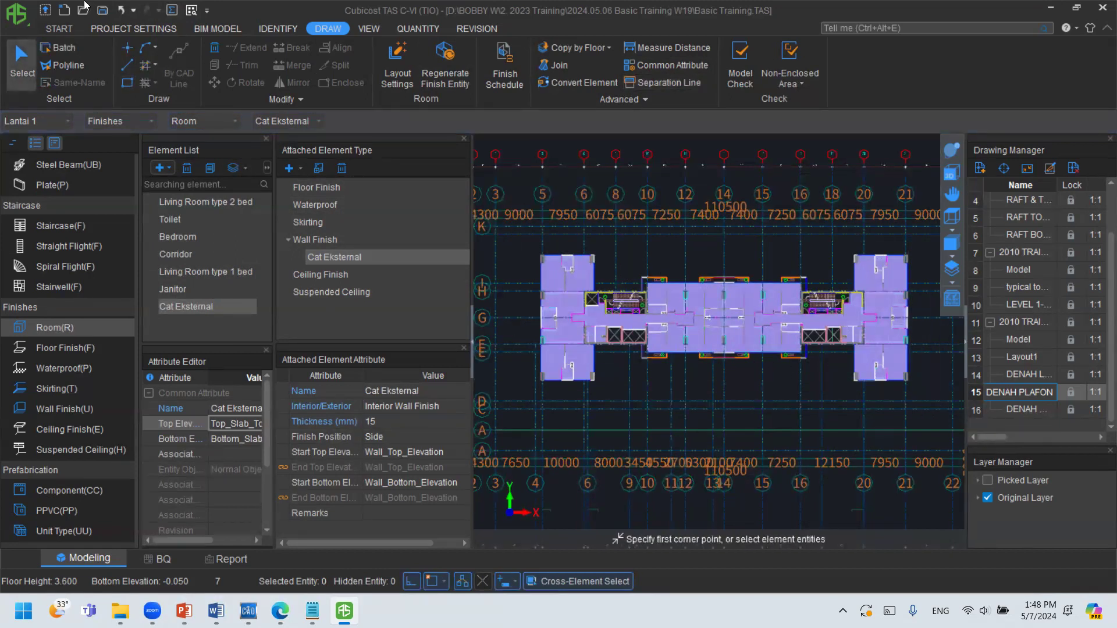
Place the Cat Eksternal room by point between the new separation line and the building's outer walls.
left_click(125, 50)
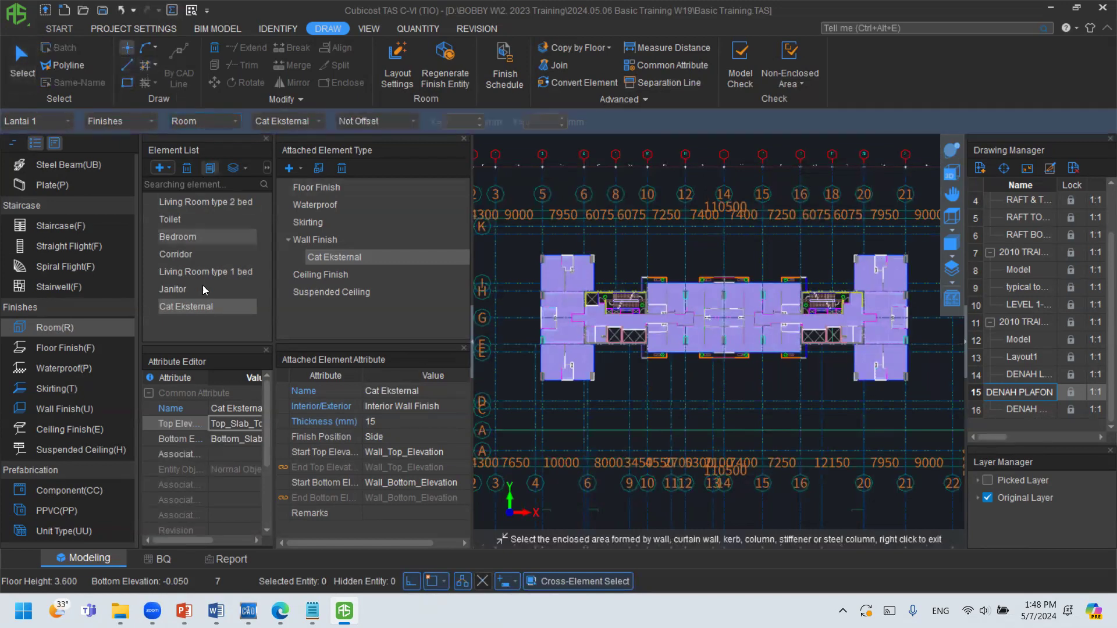
left_click(529, 246)
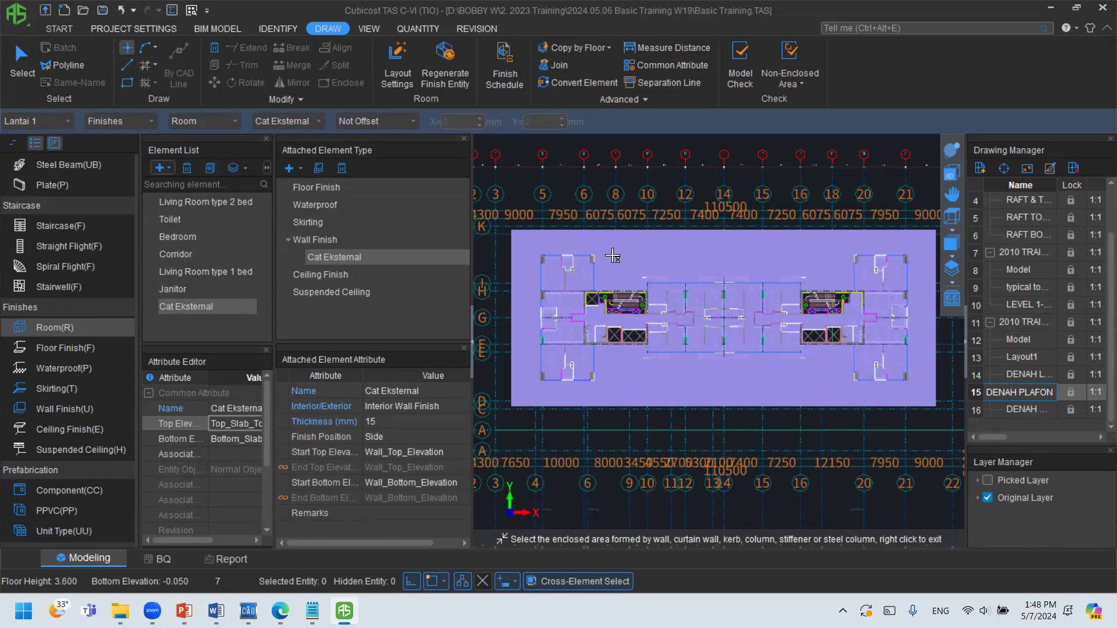
Inspect the generated Cat Eksternal finishes in 3D around the building's exterior, including the projecting walls near grid 16.
scroll(543, 361, "up", 2)
scroll(839, 243, "up", 1)
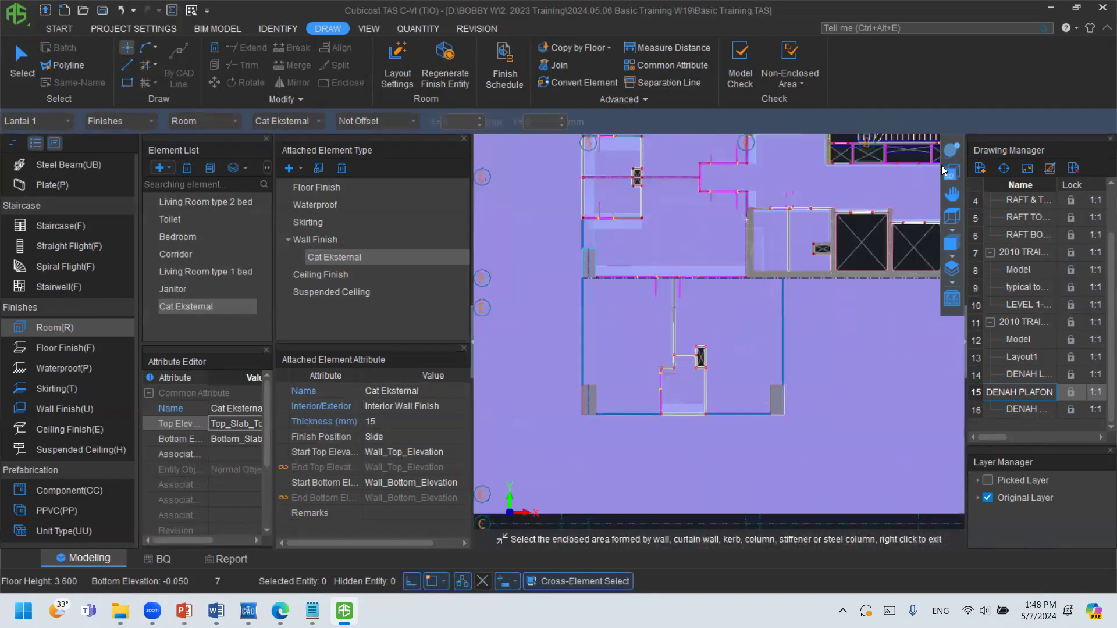
left_click_drag(690, 515, 598, 373)
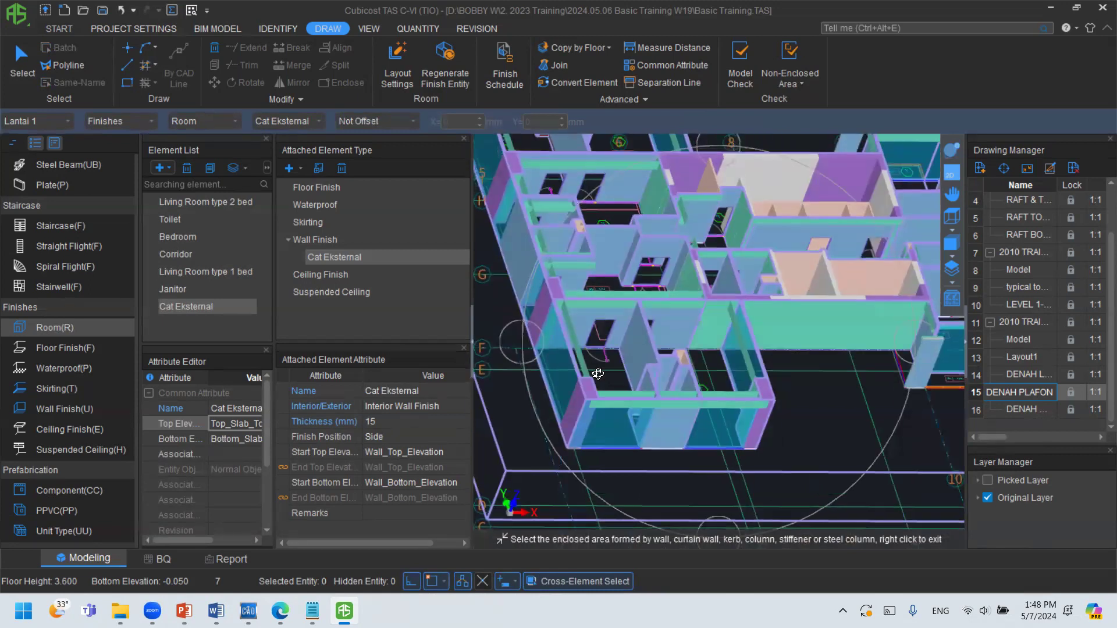
left_click_drag(558, 240, 718, 326)
left_click_drag(873, 207, 833, 312)
scroll(833, 312, "down", 5)
left_click_drag(670, 310, 791, 377)
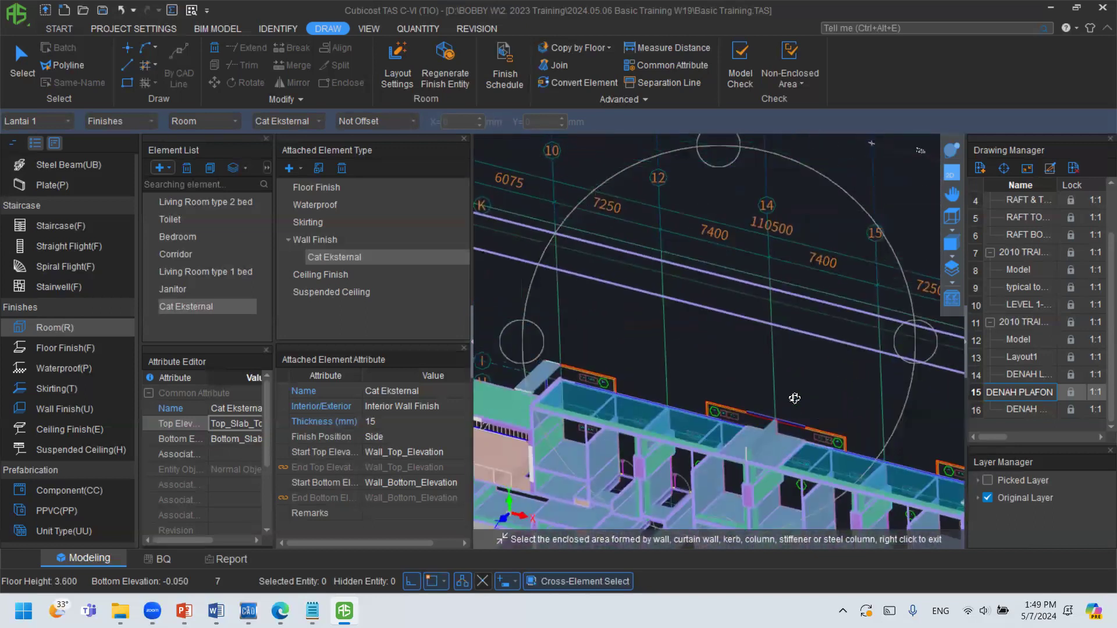
scroll(779, 349, "up", 6)
scroll(768, 303, "up", 5)
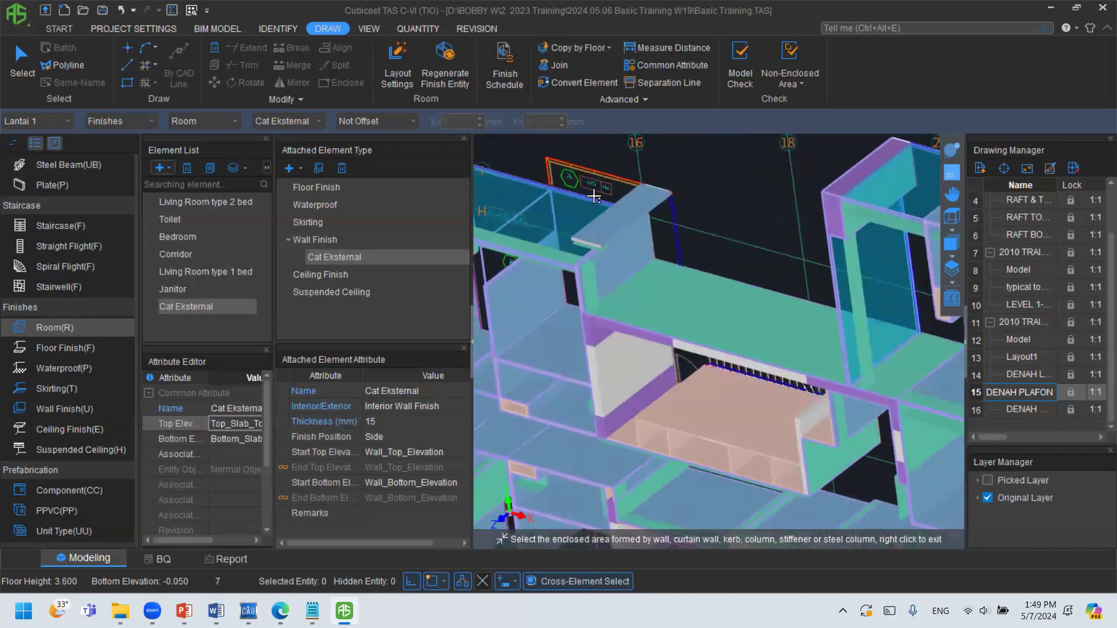
Examine the projecting wall at grid 16 and the exterior finishes along the building's long facade in 3D.
right_click(734, 240)
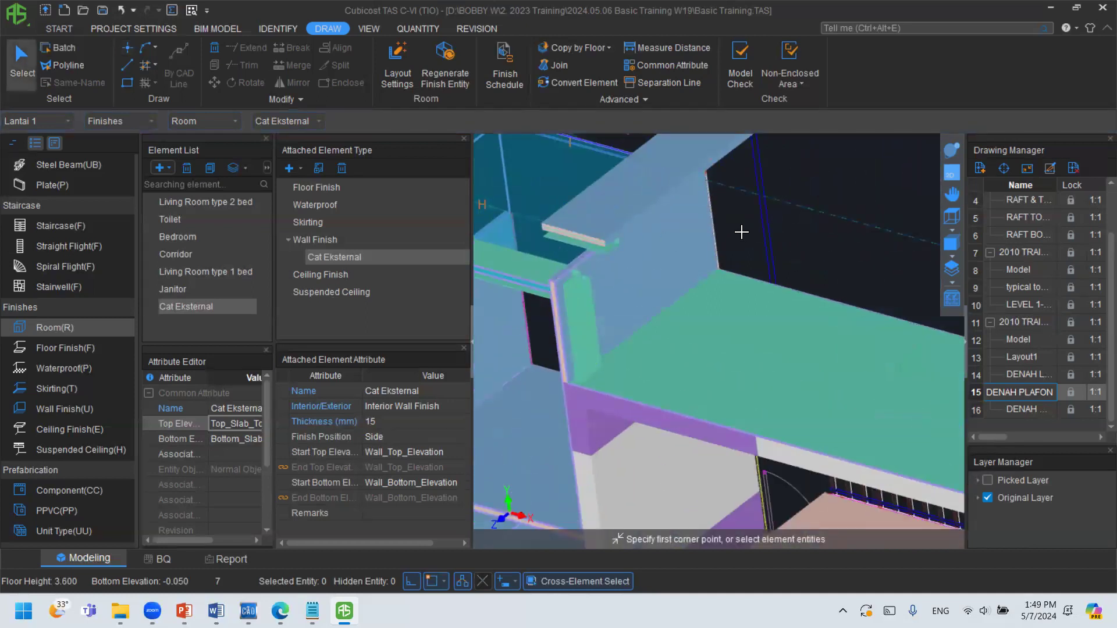
middle_click_drag(715, 211, 729, 296)
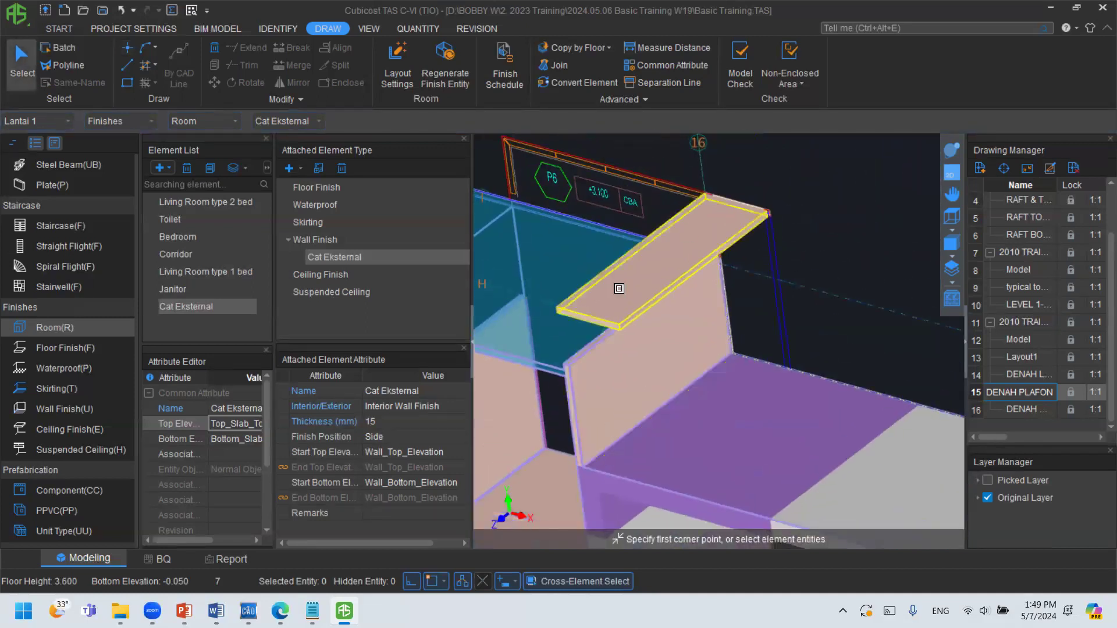
scroll(656, 274, "down", 6)
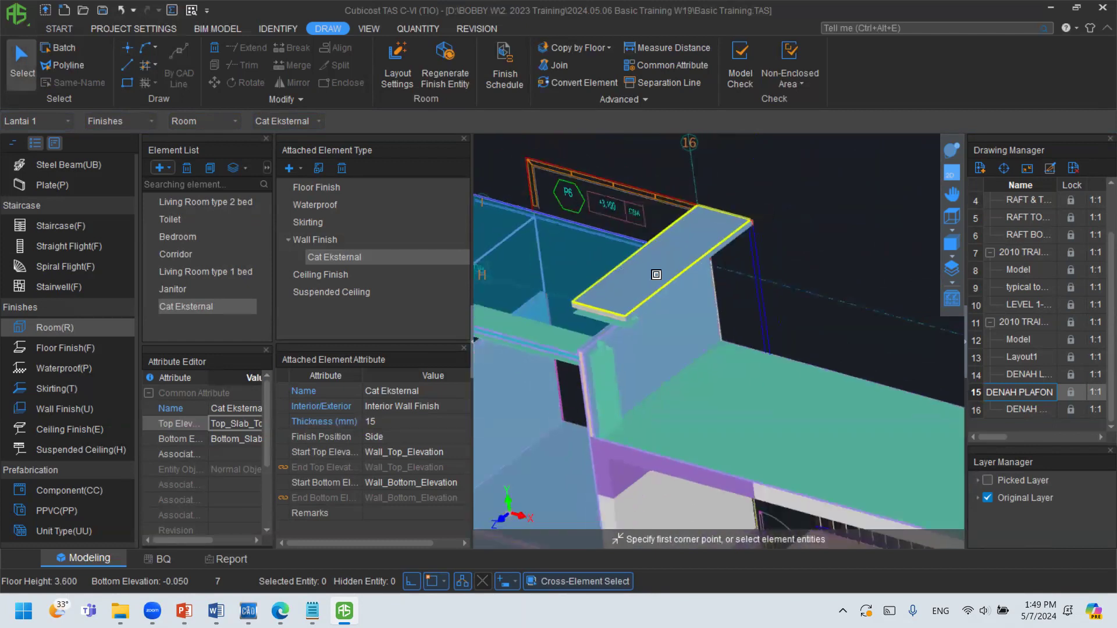
middle_click_drag(791, 289, 570, 160)
middle_click_drag(834, 242, 739, 96)
middle_click_drag(805, 324, 812, 262)
left_click(952, 150)
left_click_drag(736, 312, 747, 268)
key("Escape")
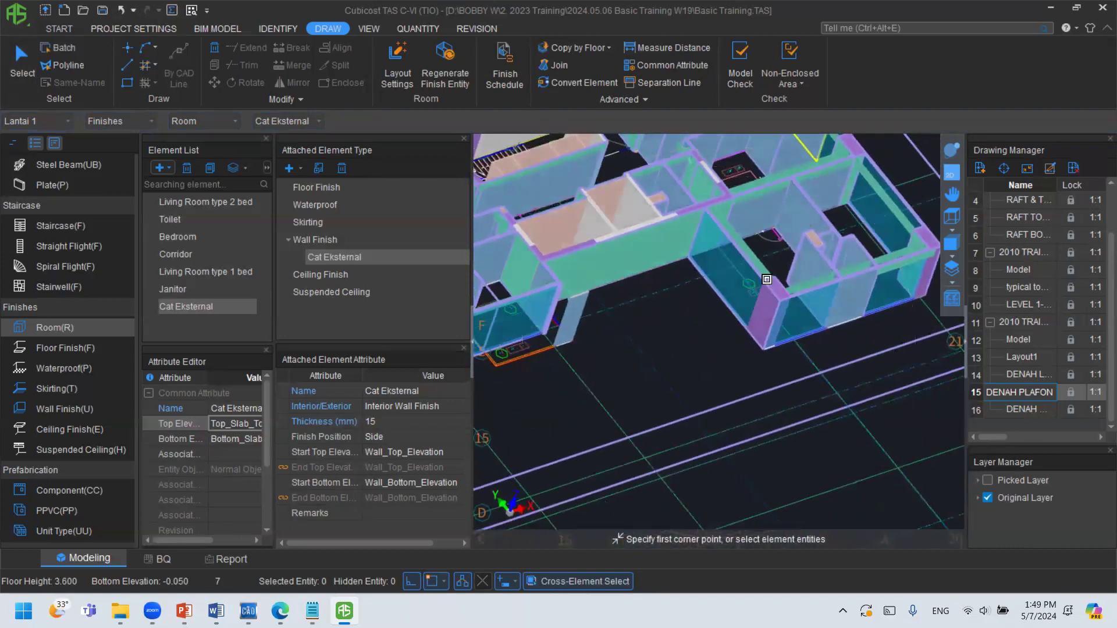
scroll(747, 322, "up", 1)
scroll(613, 346, "down", 4)
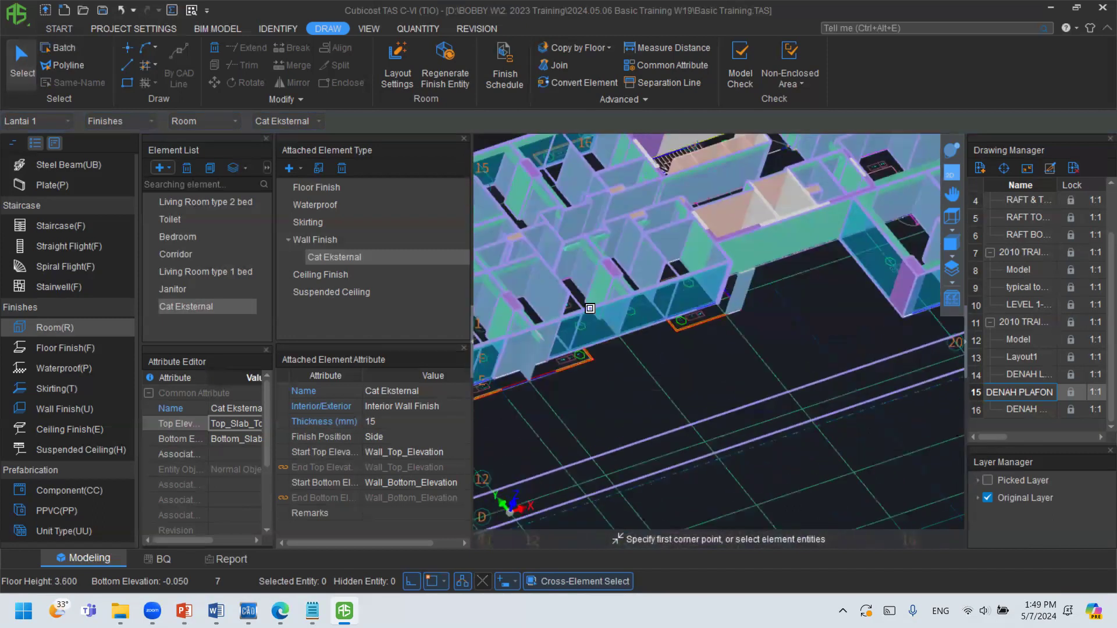
middle_click_drag(647, 332, 826, 262)
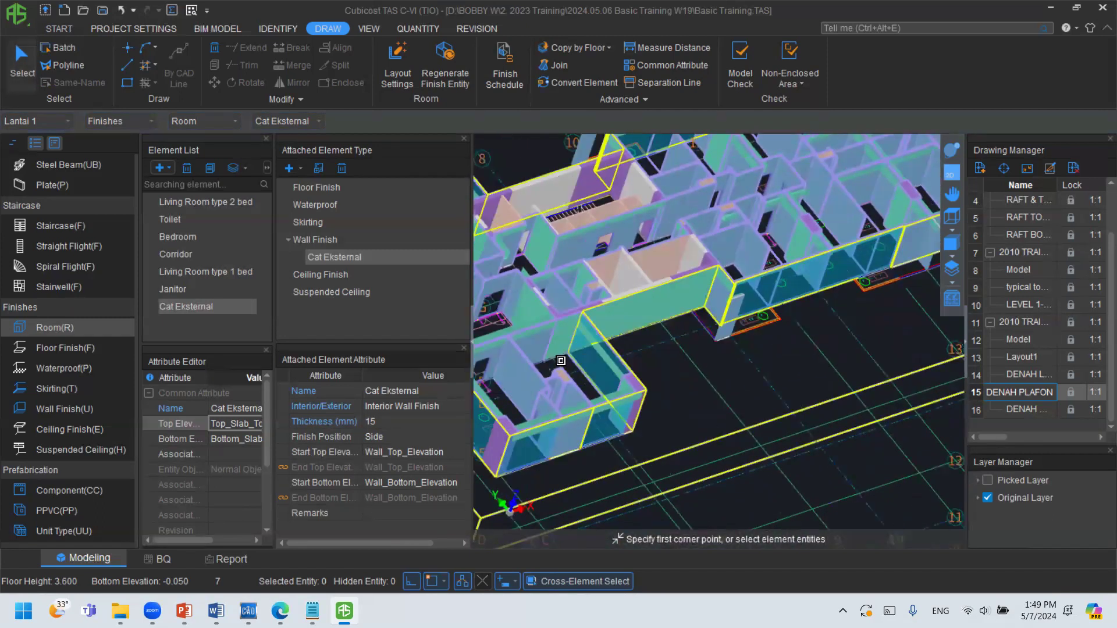
Set the Cat Eksternal wall finish's Interior/Exterior attribute to Exterior Wall Finish and let the finish entities regenerate.
left_click(453, 407)
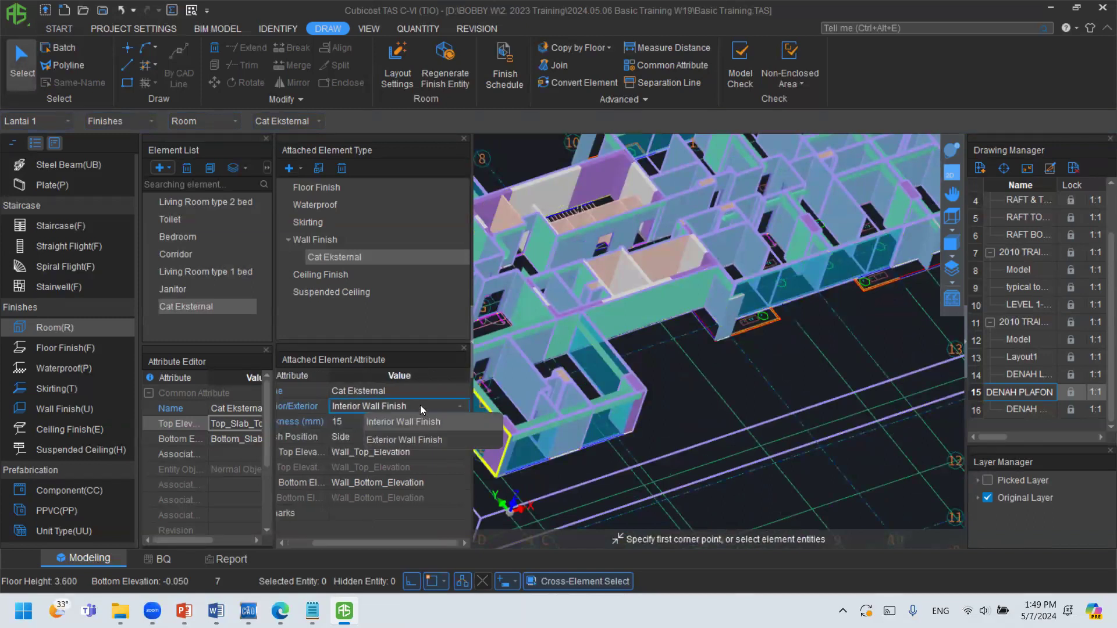
left_click(405, 439)
middle_click_drag(483, 395, 547, 367)
left_click(571, 189)
left_click(655, 425)
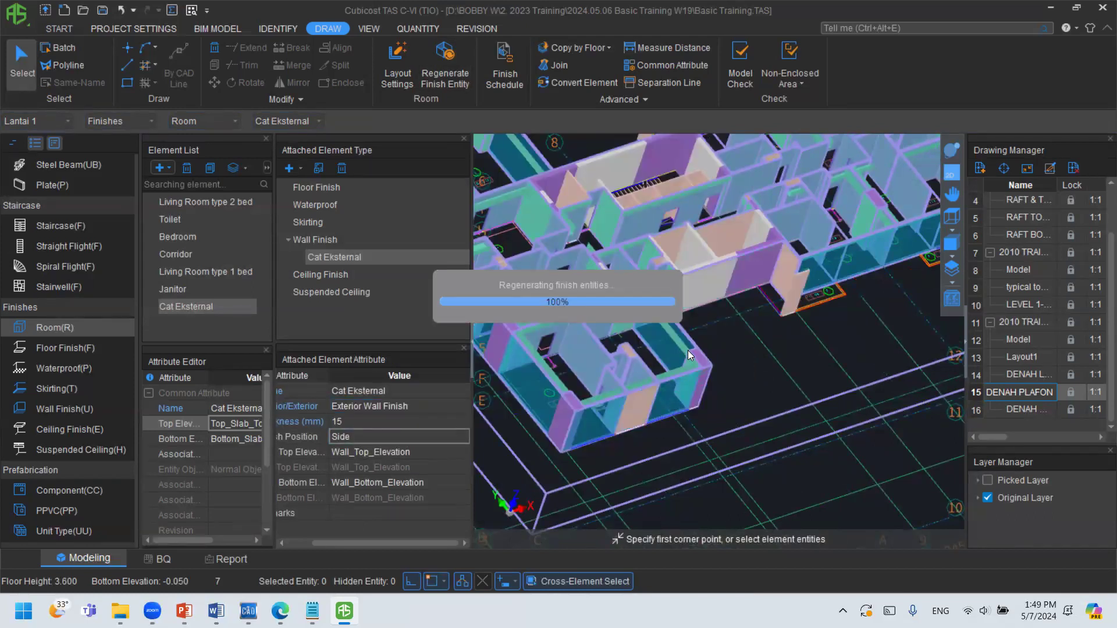
key("Return")
scroll(728, 319, "down", 2)
scroll(775, 303, "down", 1)
middle_click_drag(775, 302, 534, 410)
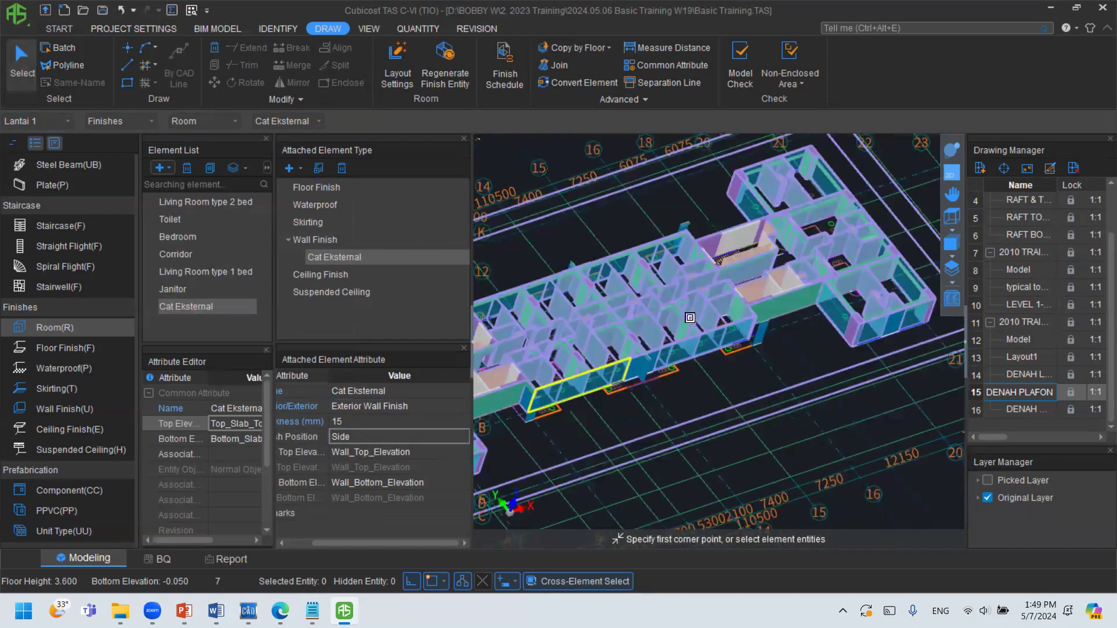
Return to plan view, show the floor finishes of Lantai 1, and dismiss the project save prompt.
left_click(951, 174)
scroll(687, 296, "down", 1)
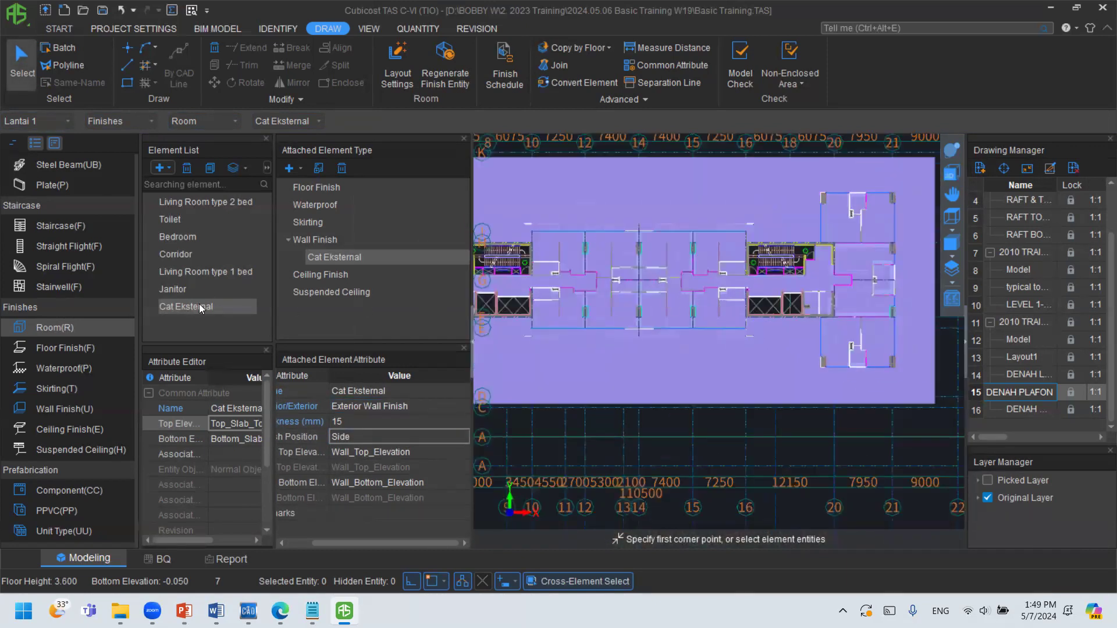
left_click(46, 344)
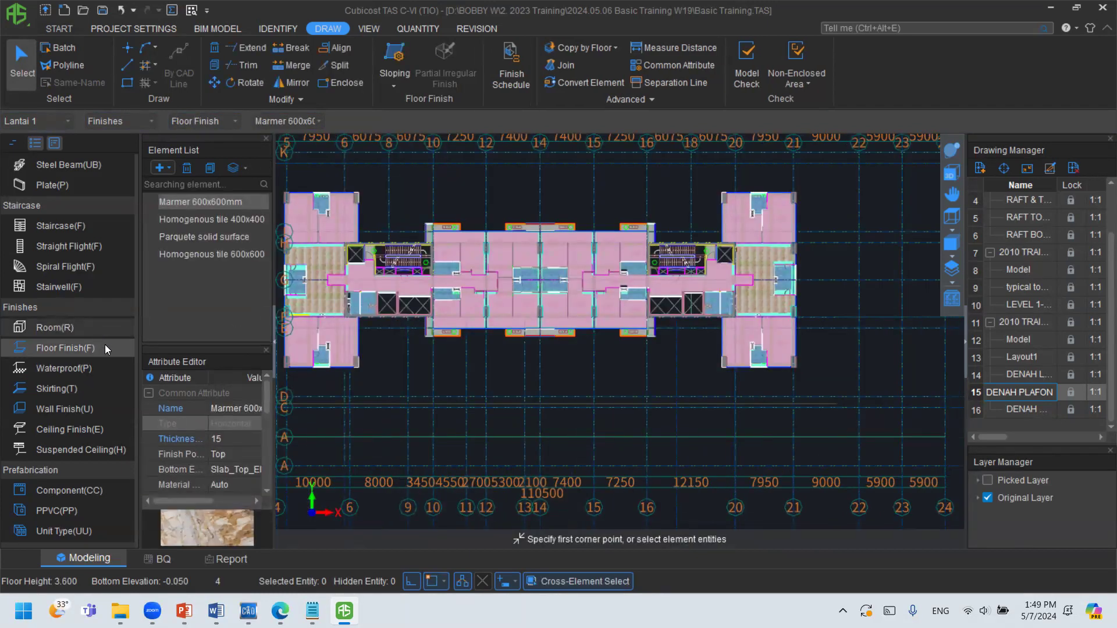
middle_click_drag(504, 302, 562, 351)
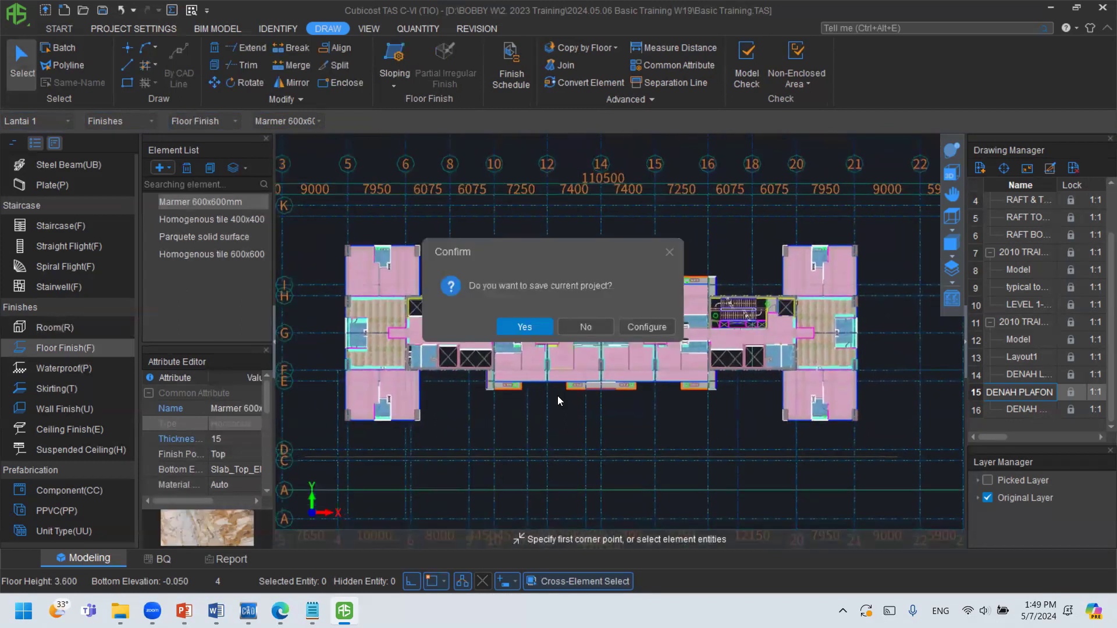
left_click(557, 395)
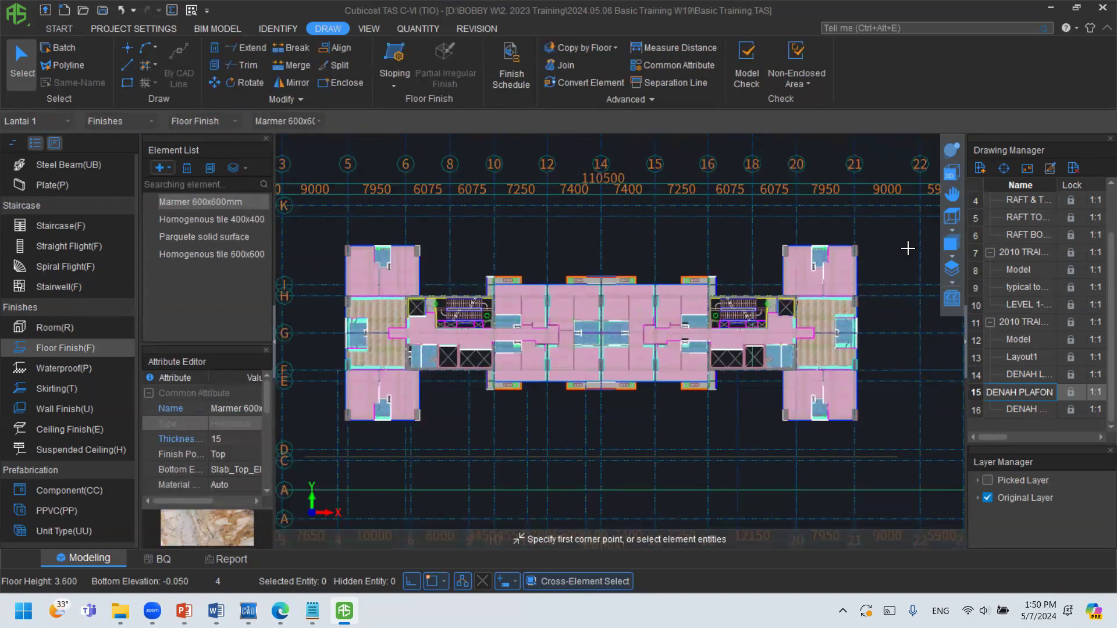
Bring up the exterior walls in 3D, switch to the Wall Finish elements, and widen the element list to read full names.
scroll(559, 396, "up", 3)
left_click_drag(742, 309, 784, 246)
scroll(705, 227, "down", 3)
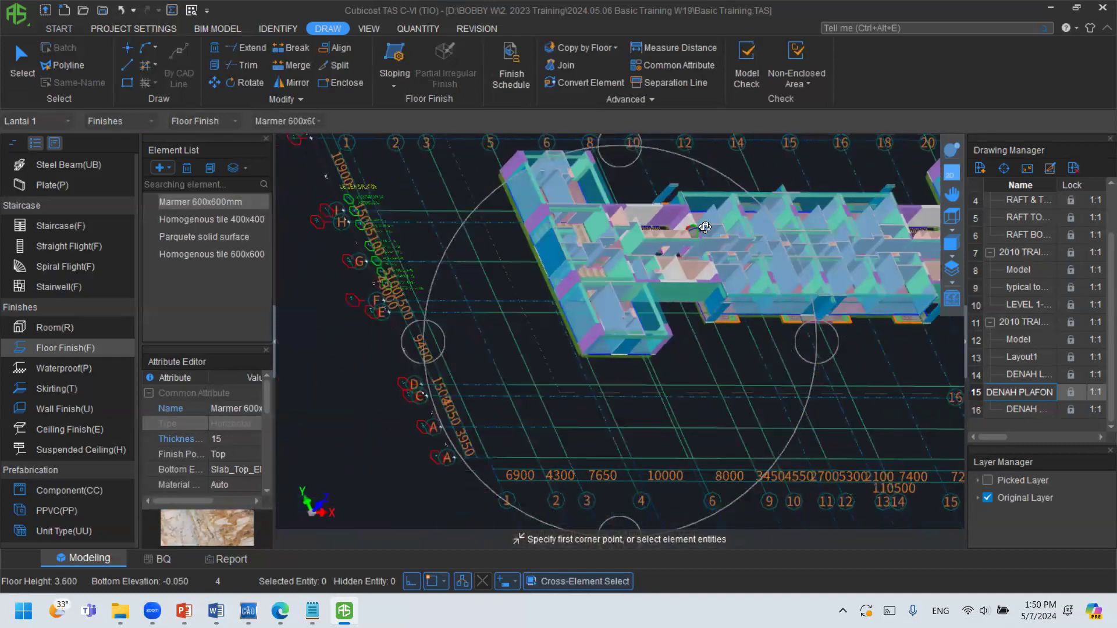
left_click_drag(687, 238, 728, 314)
scroll(728, 315, "up", 5)
key("Escape")
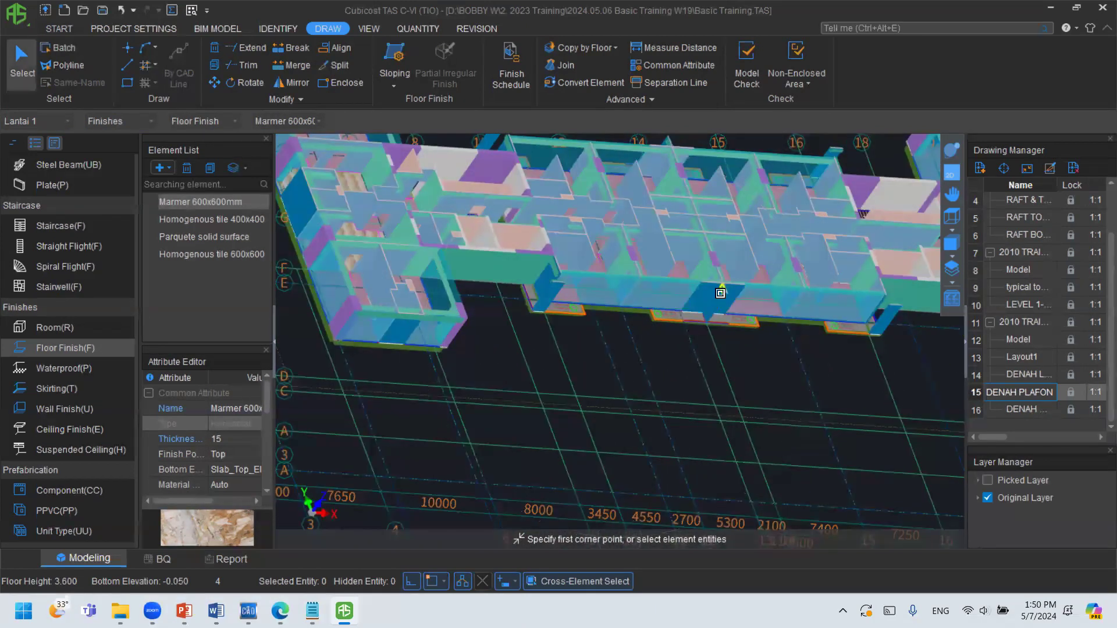
scroll(722, 296, "up", 2)
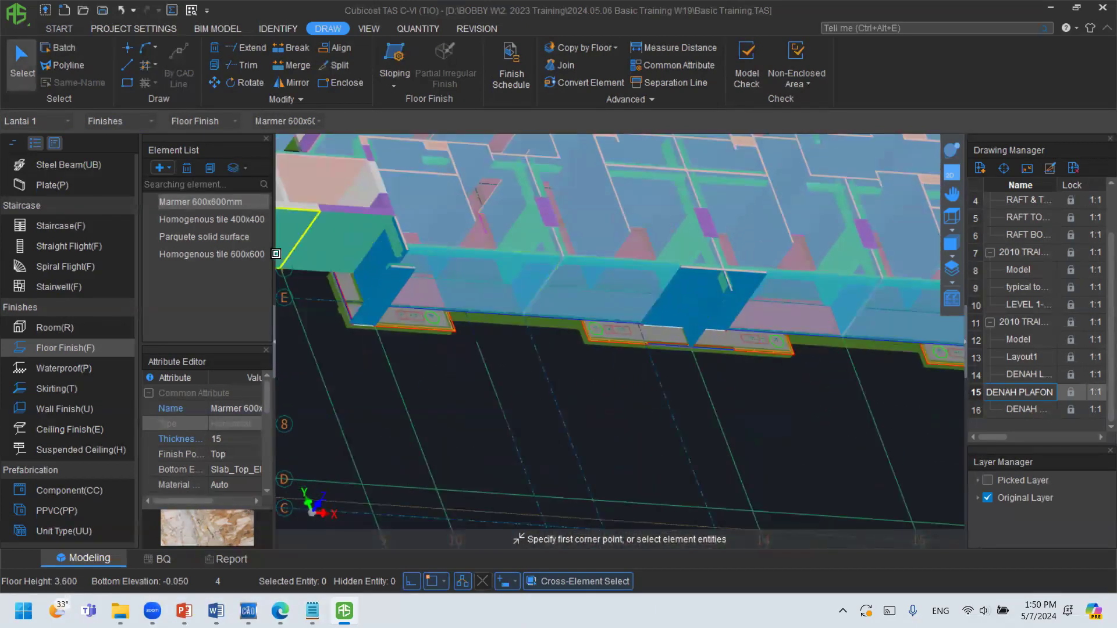
left_click(64, 409)
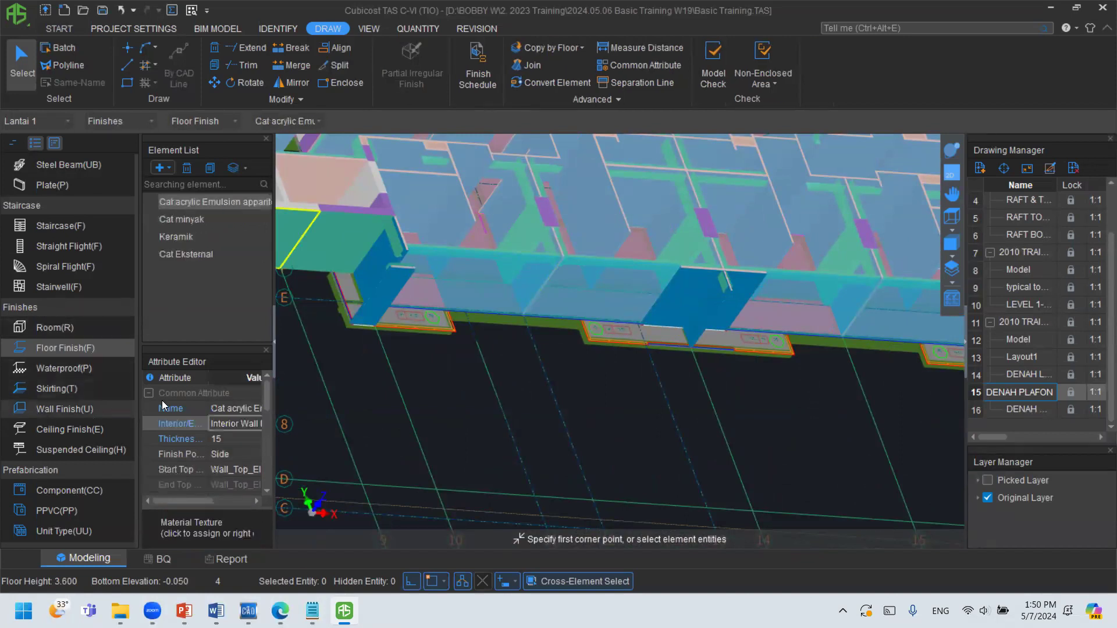
left_click_drag(273, 205, 351, 214)
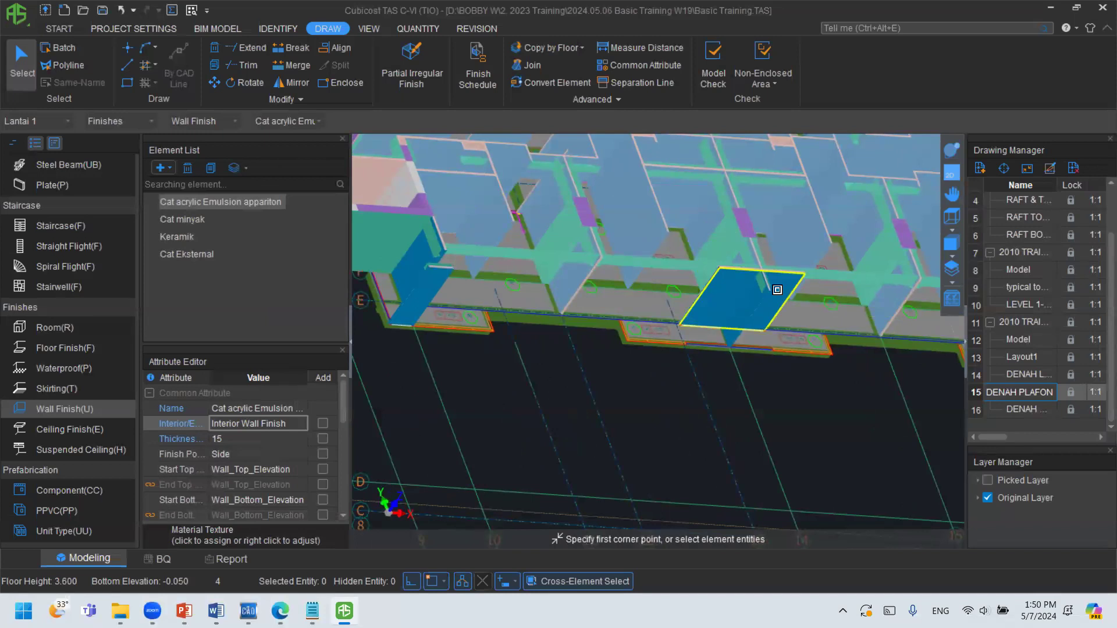
Select the two Cat Eksternal finish pieces at the projecting wall near grid 14 and rename them Cat Eksternal A.
scroll(776, 289, "up", 3)
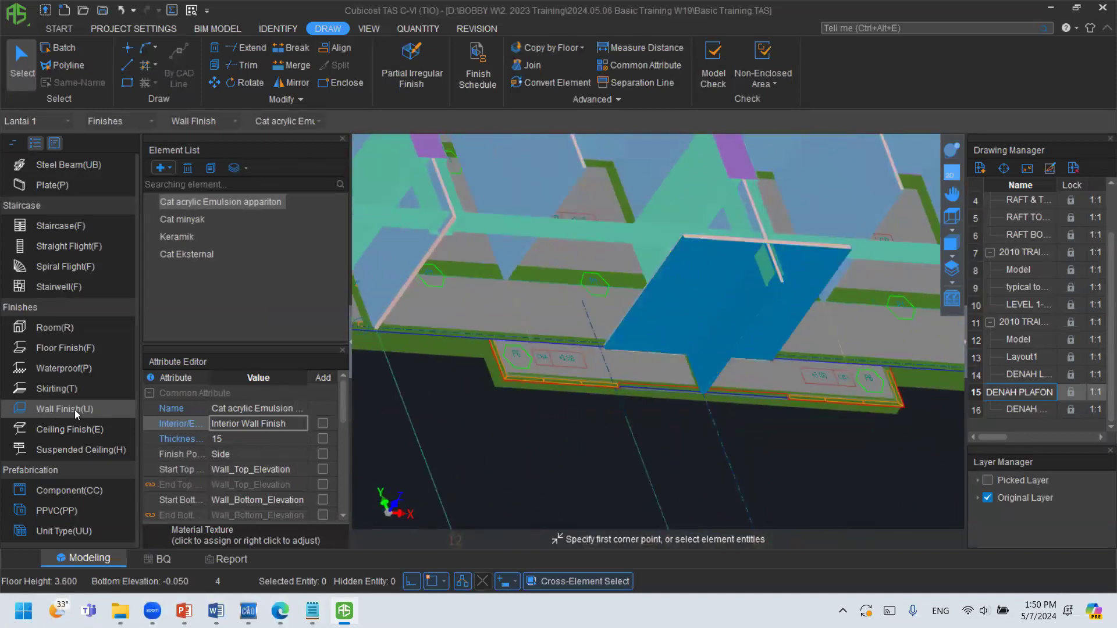
left_click(716, 341)
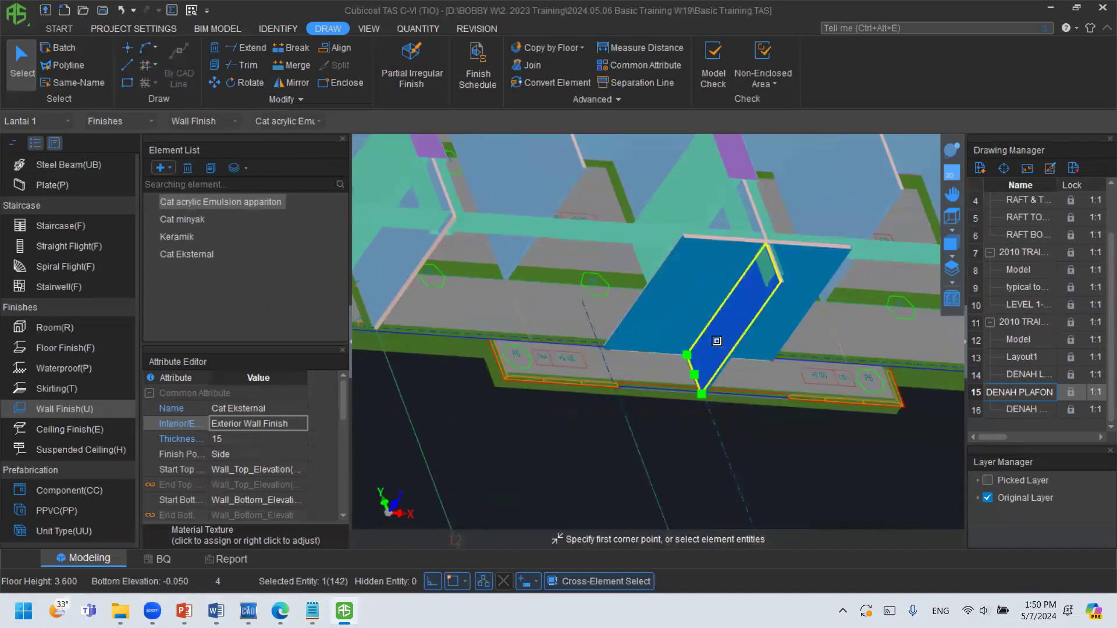
left_click(702, 291)
scroll(886, 313, "down", 5)
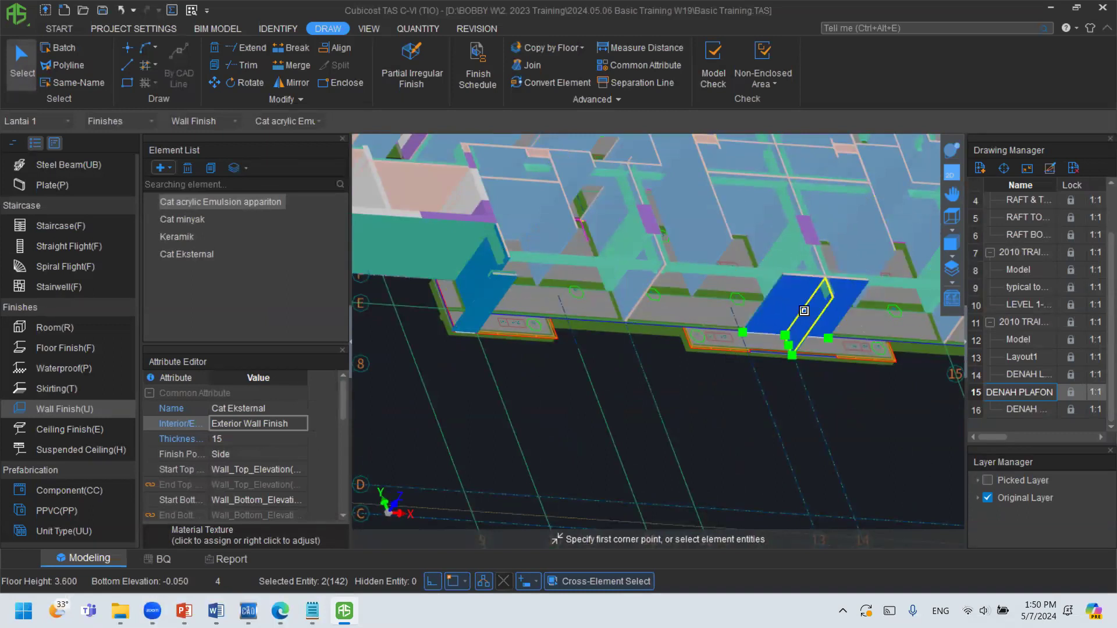
left_click(284, 409)
left_click(284, 410)
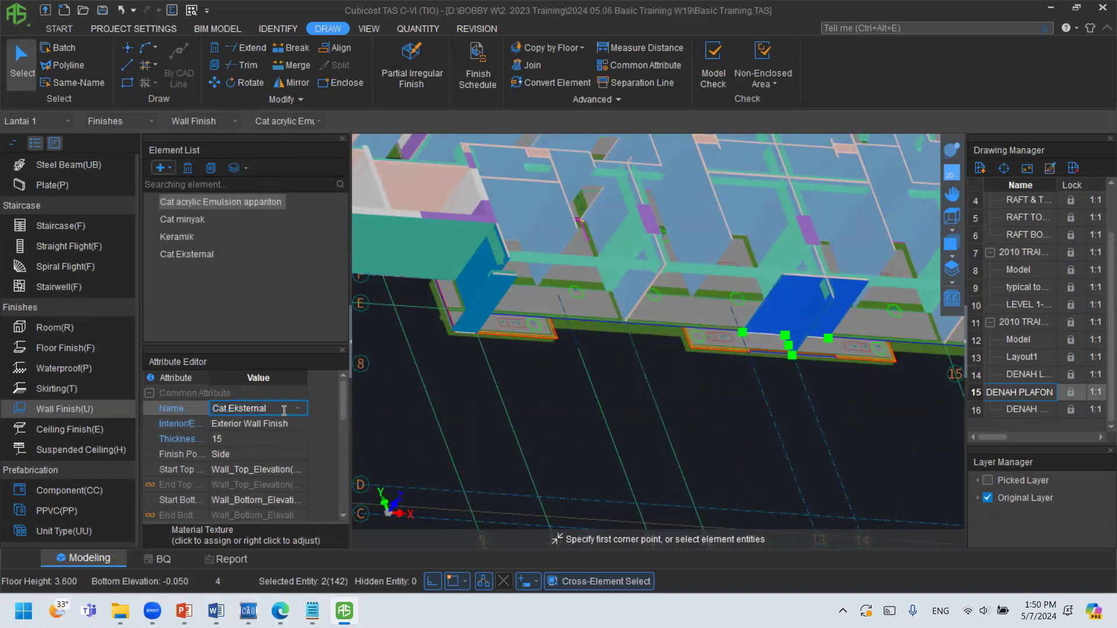
key("Return")
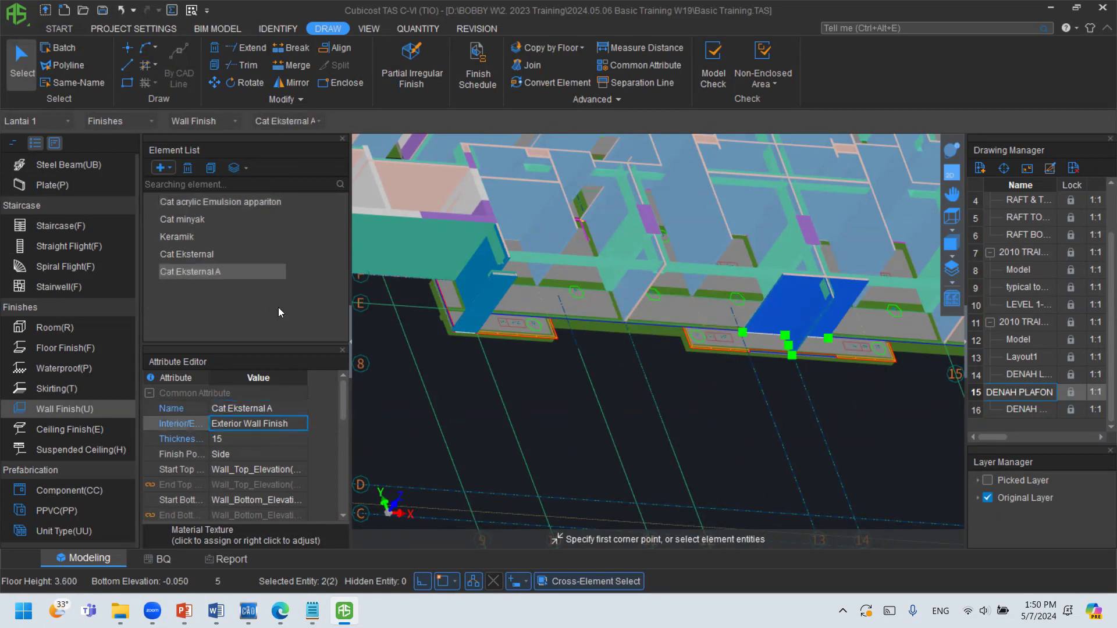
key("Escape")
Compare the names of the exterior finish pieces near grid 9 with the renamed piece near grid 14.
left_click(450, 301)
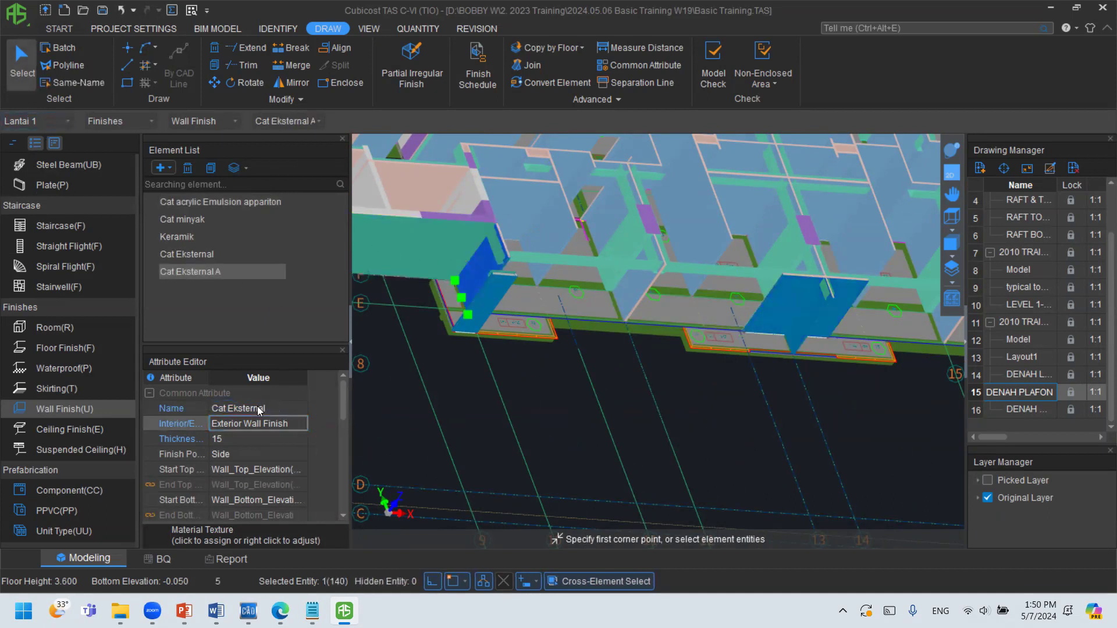
left_click(45, 82)
left_click(787, 286)
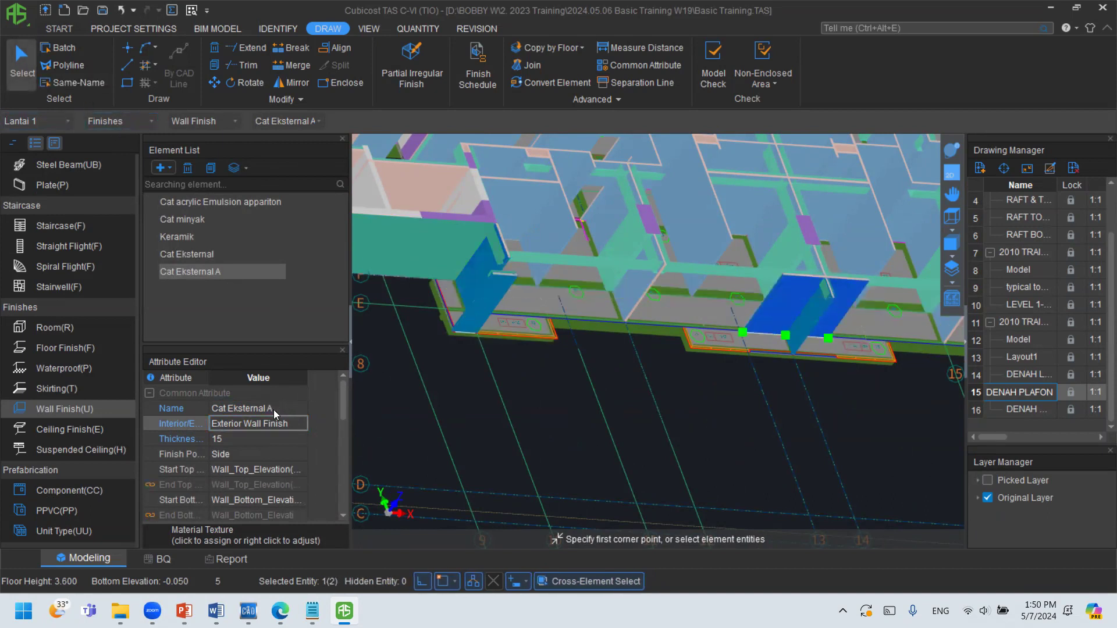
key("Escape")
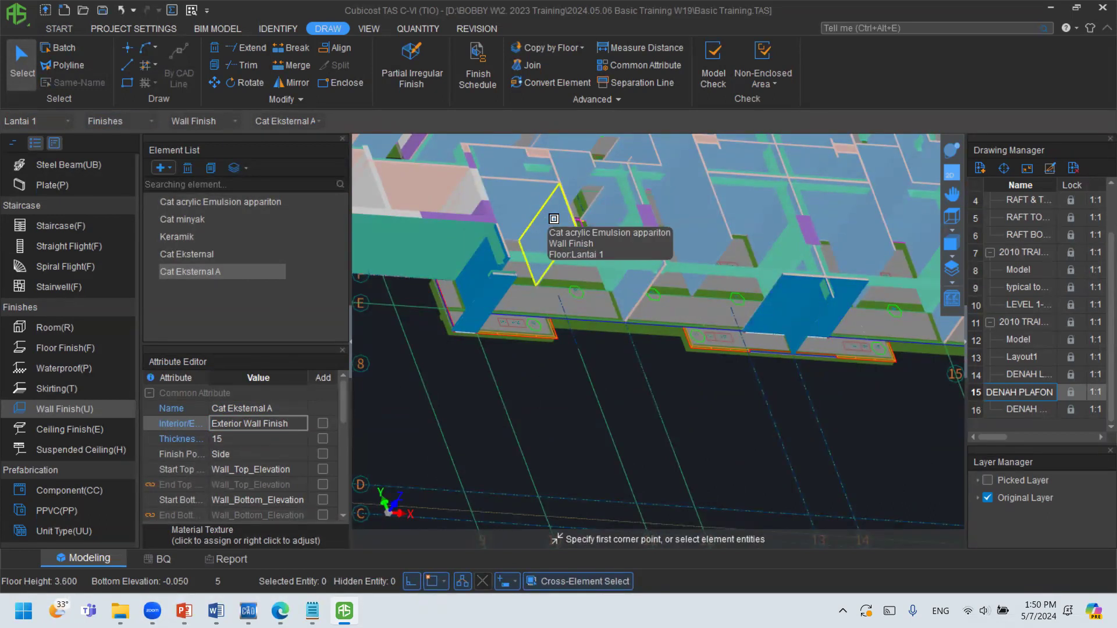
left_click(451, 262)
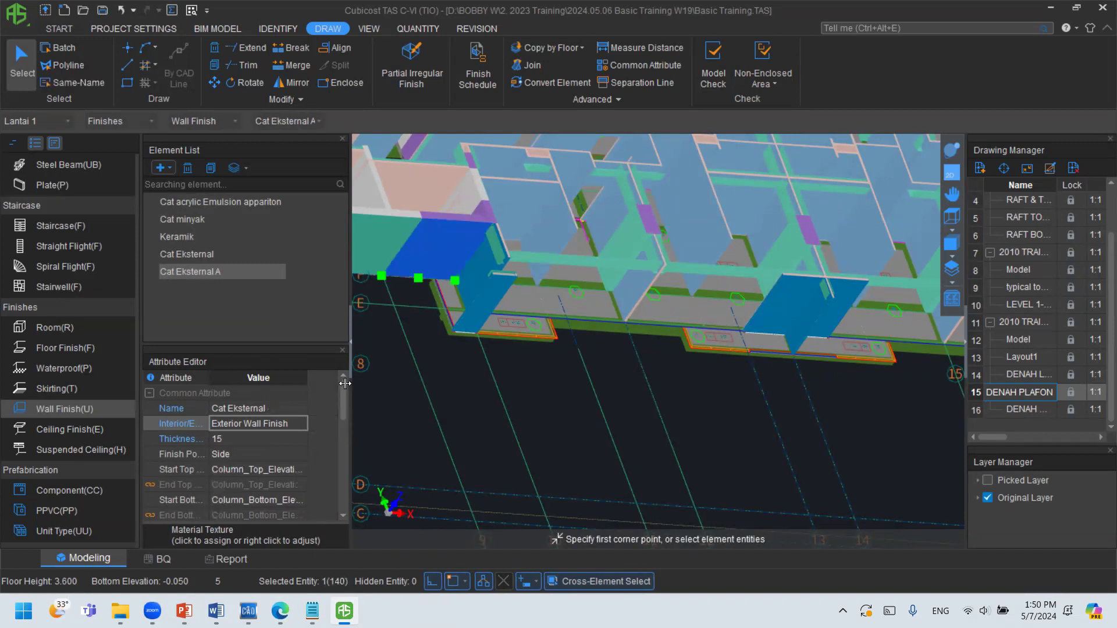
left_click(271, 410)
key("Escape")
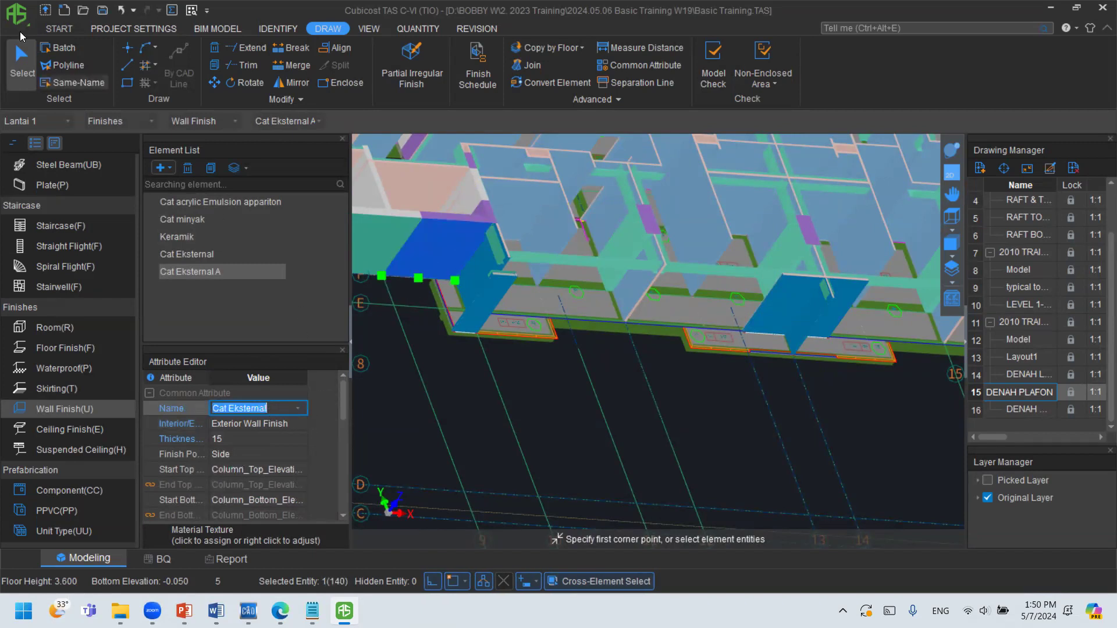
Review the wall finishes of the whole floor in plan view and in 3D.
scroll(648, 345, "down", 3)
scroll(648, 344, "down", 5)
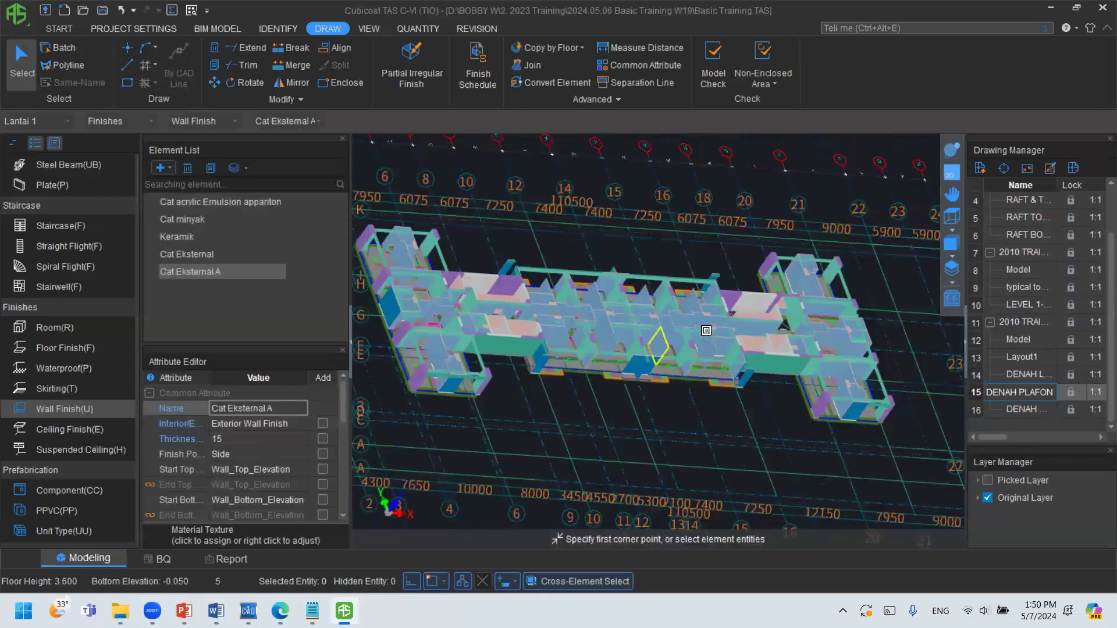
left_click(950, 174)
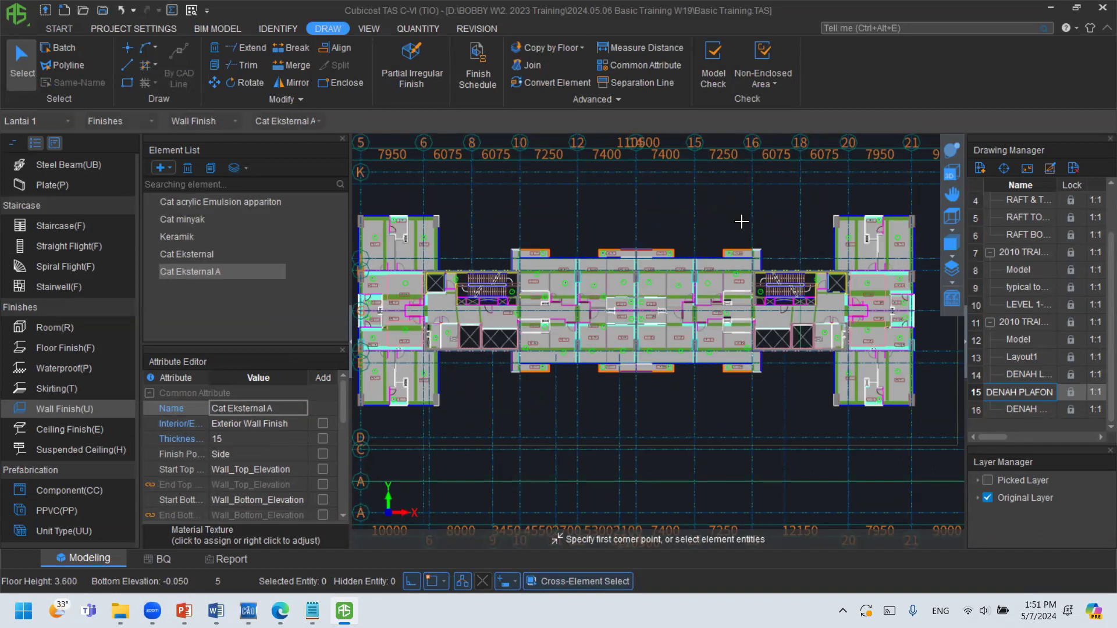
left_click(954, 155)
left_click_drag(619, 282, 641, 228)
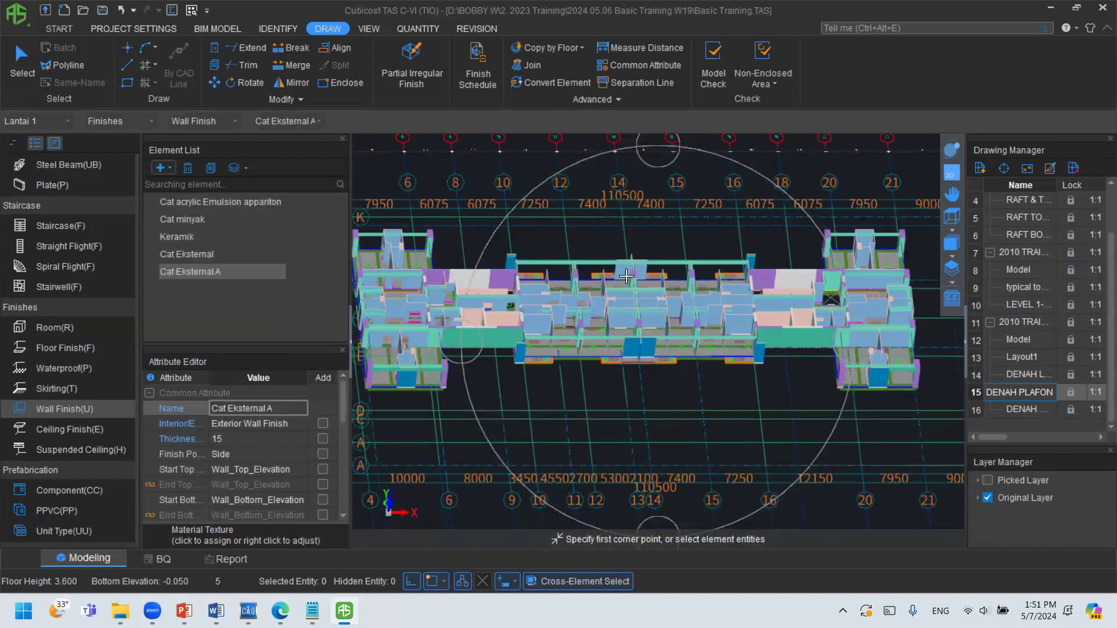
key("Escape")
View the quantity expression for the Cat Eksternal A finish near grid 14 and leave the command.
scroll(626, 351, "up", 5)
left_click(688, 333)
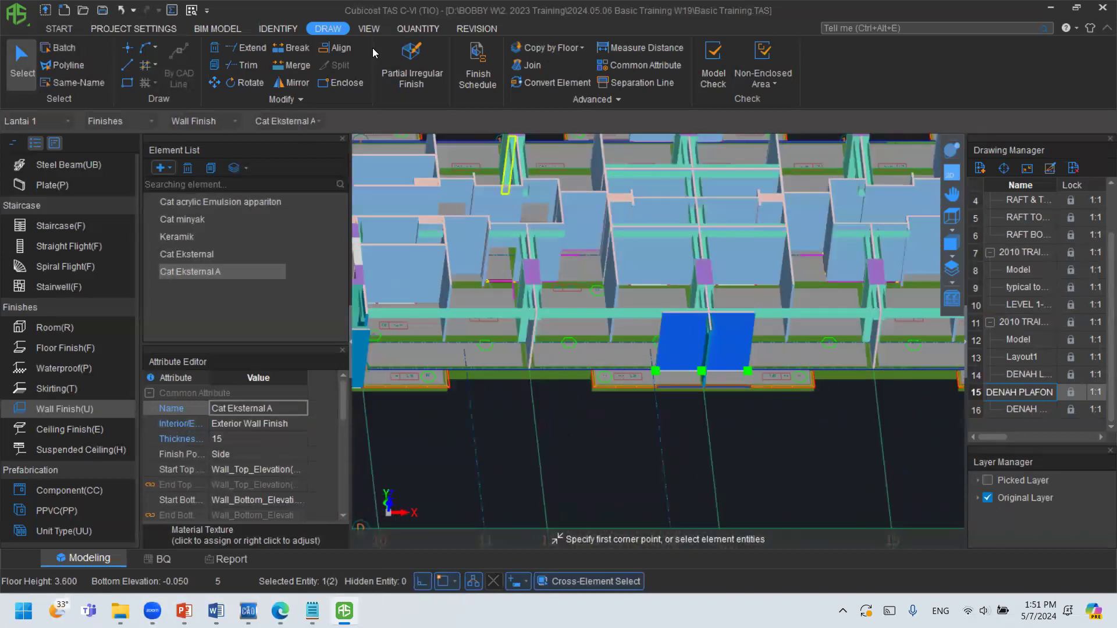
left_click(403, 31)
left_click(407, 56)
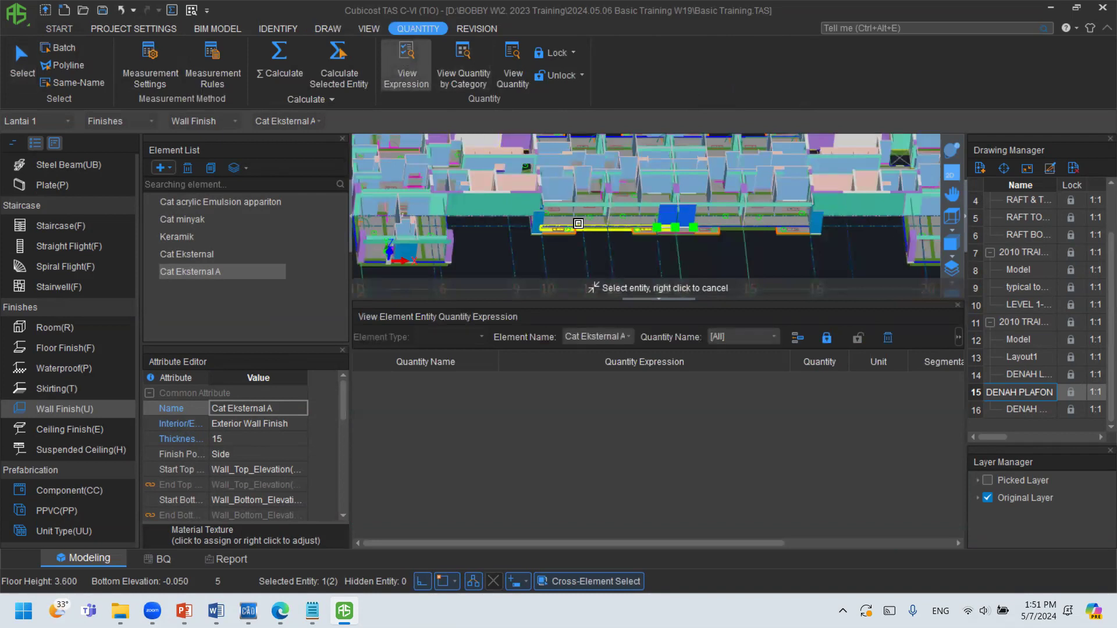
scroll(520, 216, "up", 3)
left_click(520, 216)
key("Escape")
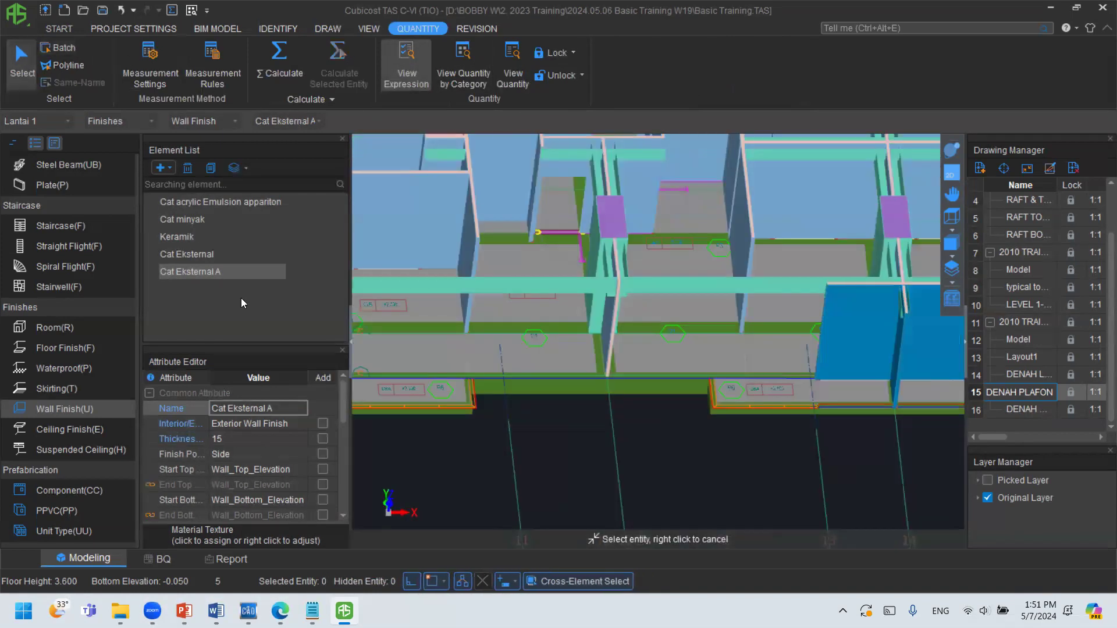
middle_click_drag(566, 285, 561, 384)
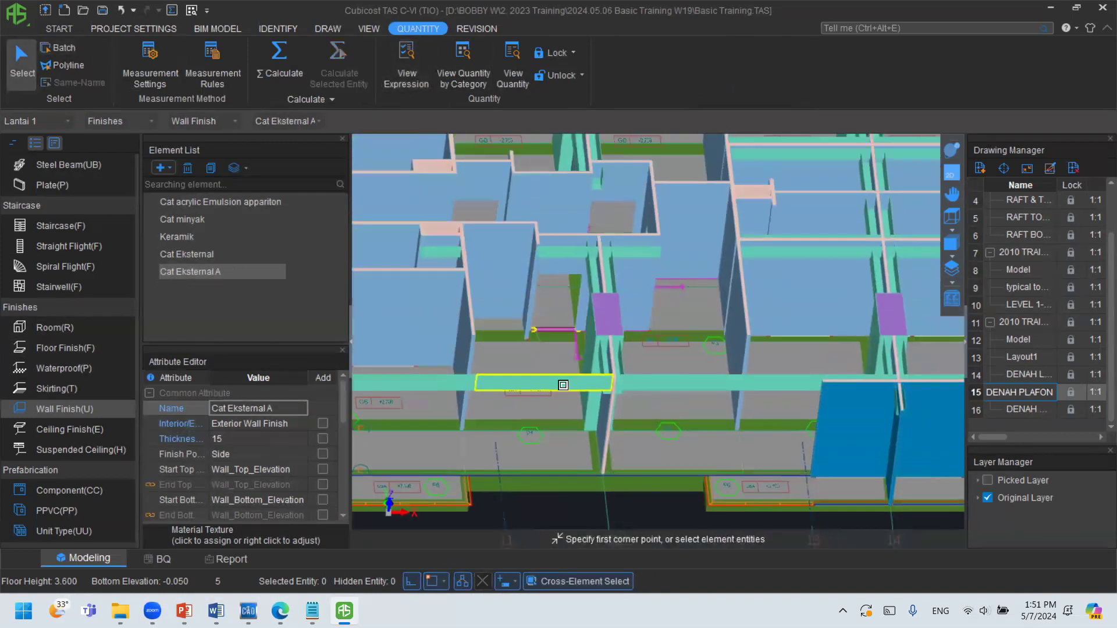
View the quantity expression of an interior Cat acrylic Emulsion wall finish piece.
left_click(679, 232)
left_click(406, 64)
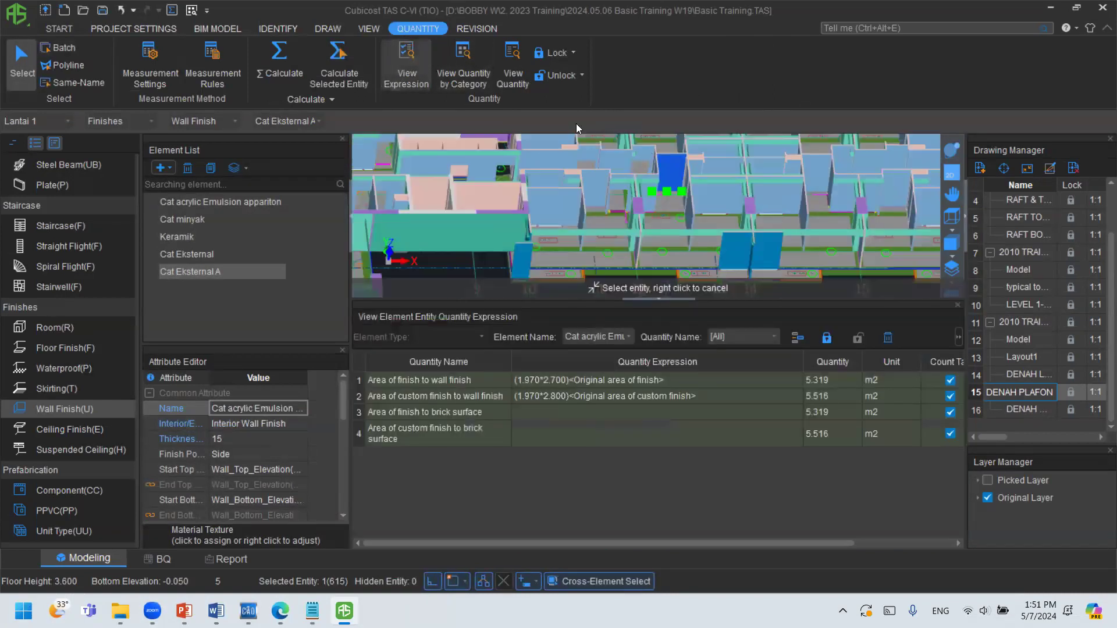
scroll(673, 195, "up", 3)
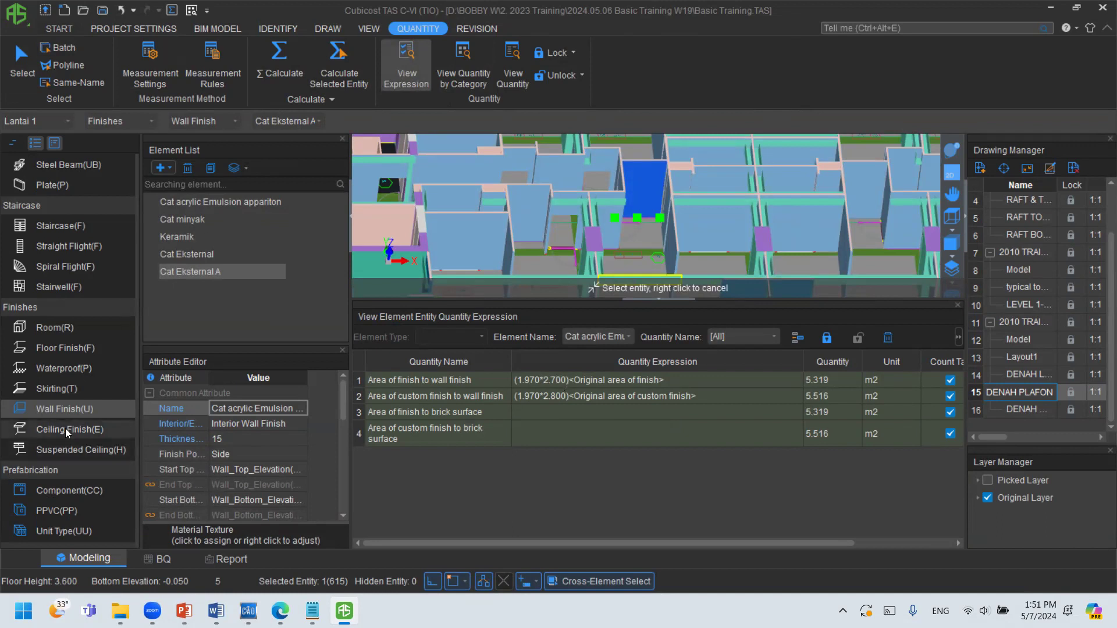
Change the active element type to Wall and view the quantity expression of a Dinding Bata brick wall.
scroll(67, 420, "up", 2)
scroll(67, 419, "down", 3)
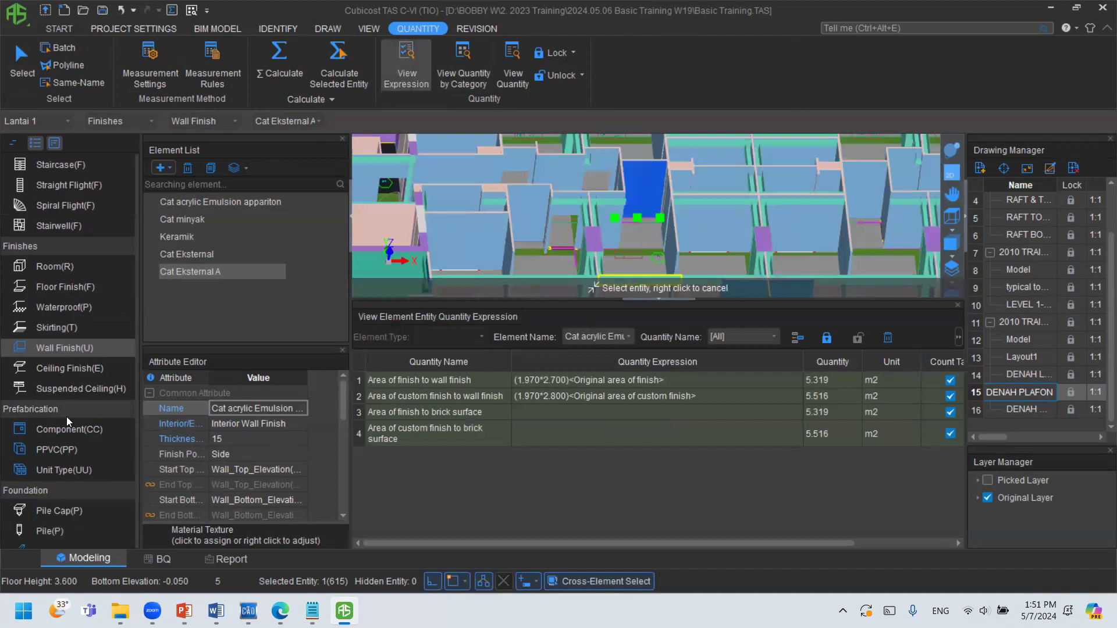
scroll(66, 416, "up", 9)
scroll(62, 226, "up", 4)
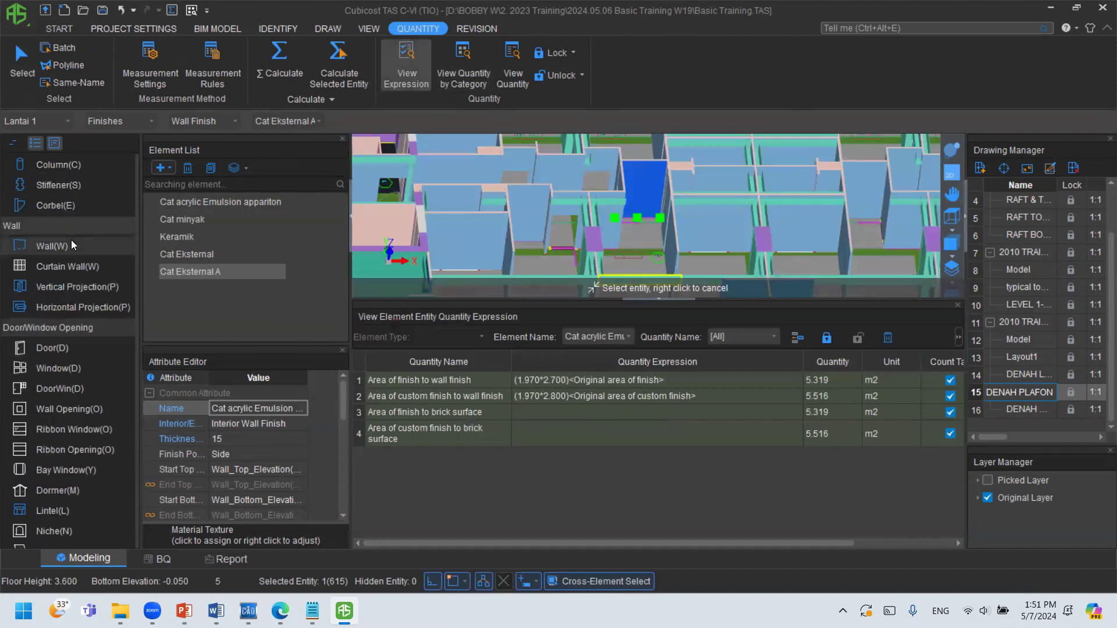
left_click(58, 245)
key("Escape")
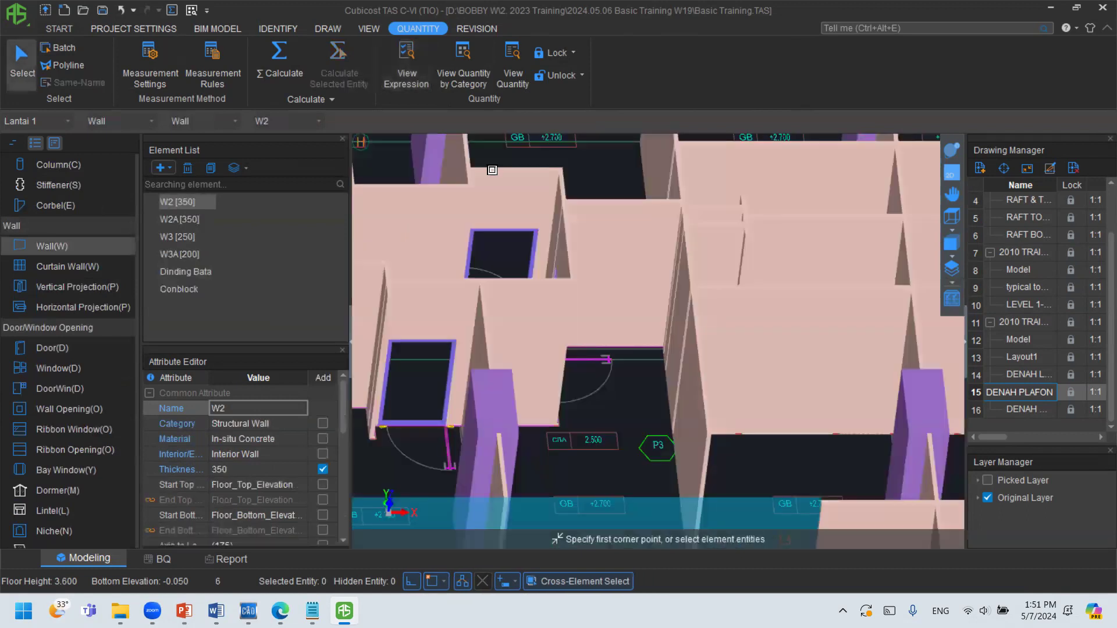
left_click(738, 297)
scroll(737, 298, "down", 3)
left_click(406, 67)
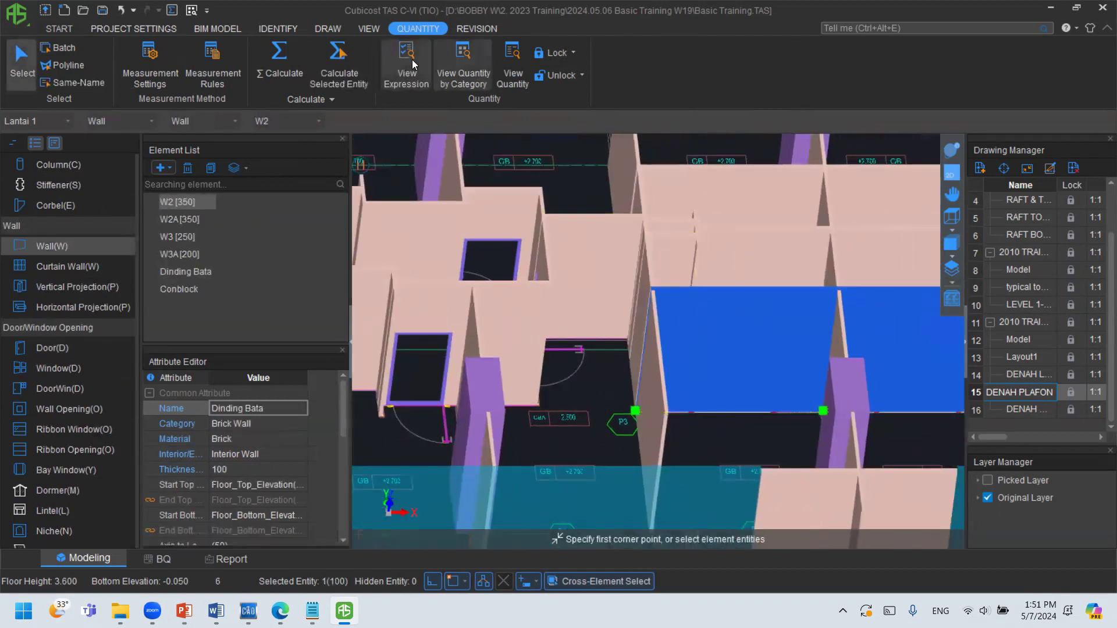
middle_click_drag(674, 195, 604, 167)
middle_click_drag(740, 209, 656, 213)
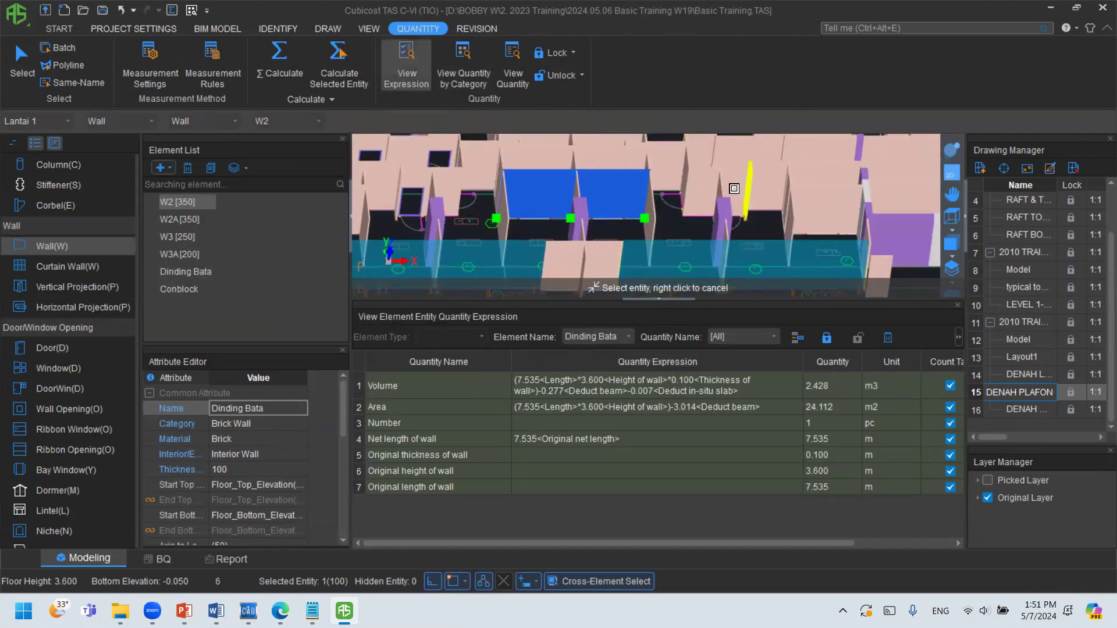
View the area expressions of a Conblock wall and of the Kaca curtain wall on grid E near grid 16.
left_click(708, 187)
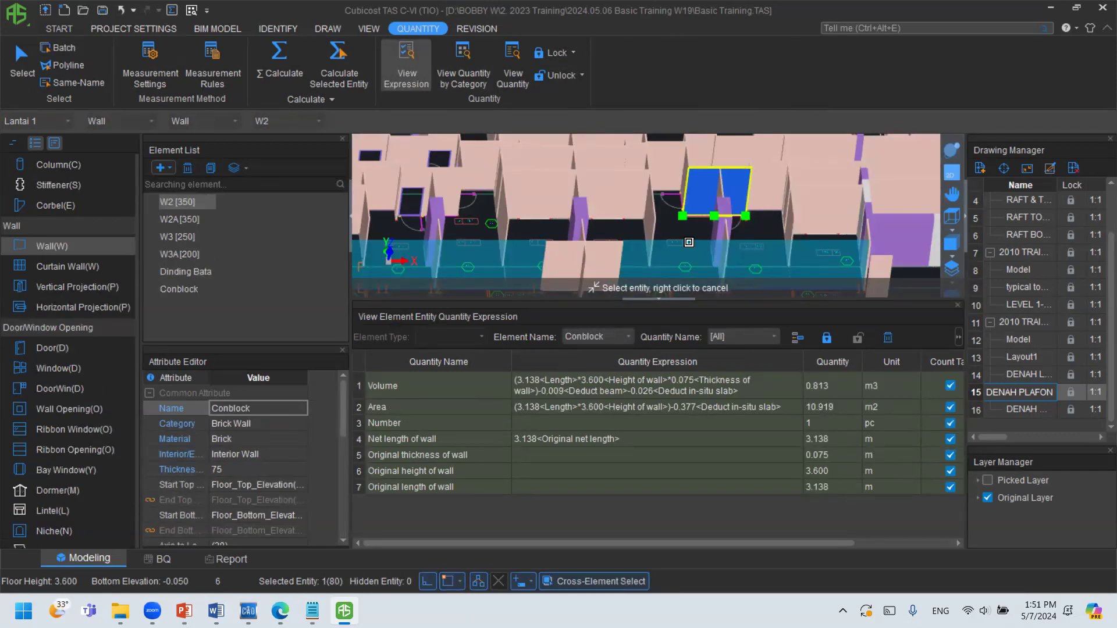
left_click(524, 408)
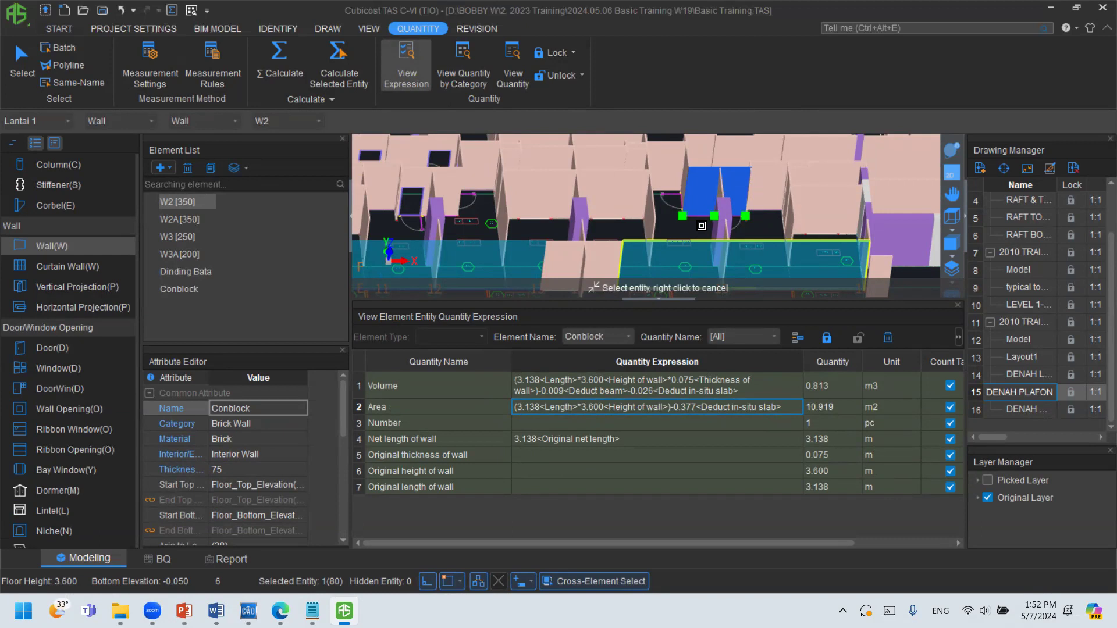
left_click(695, 248)
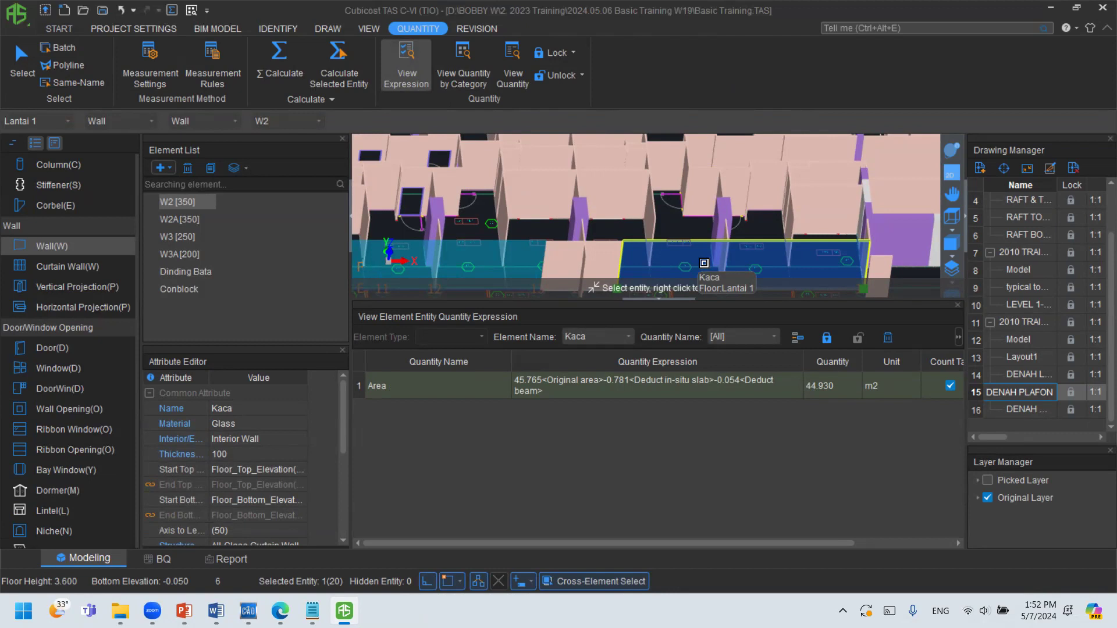
left_click(632, 391)
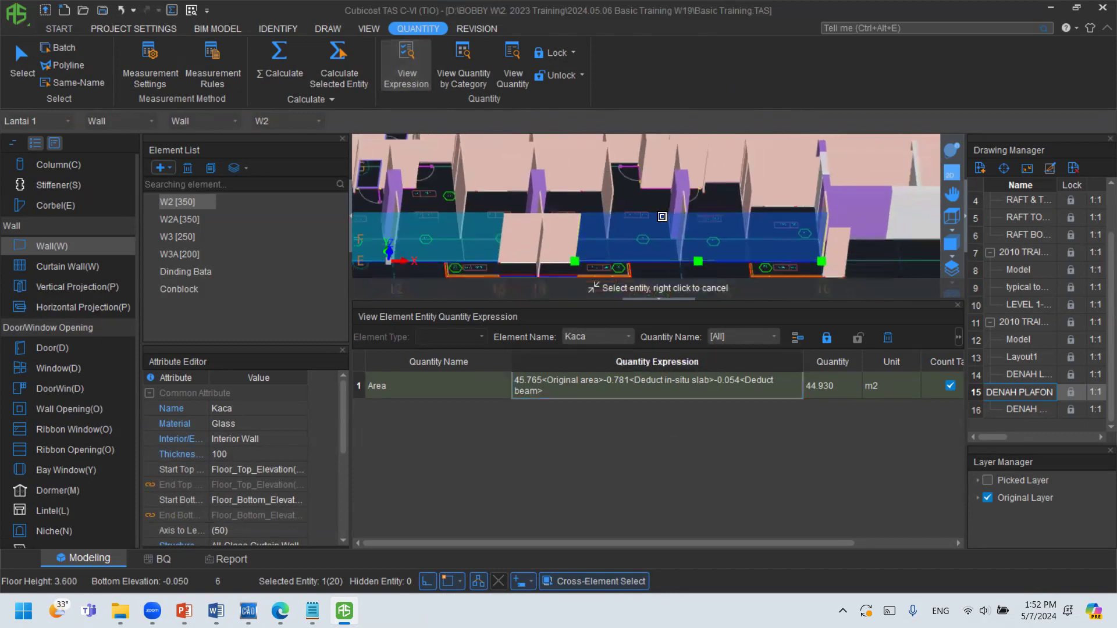
Examine the selected Kaca curtain wall from the front and above, and leave the quantity expression view.
left_click(949, 157)
left_click_drag(651, 210, 640, 161)
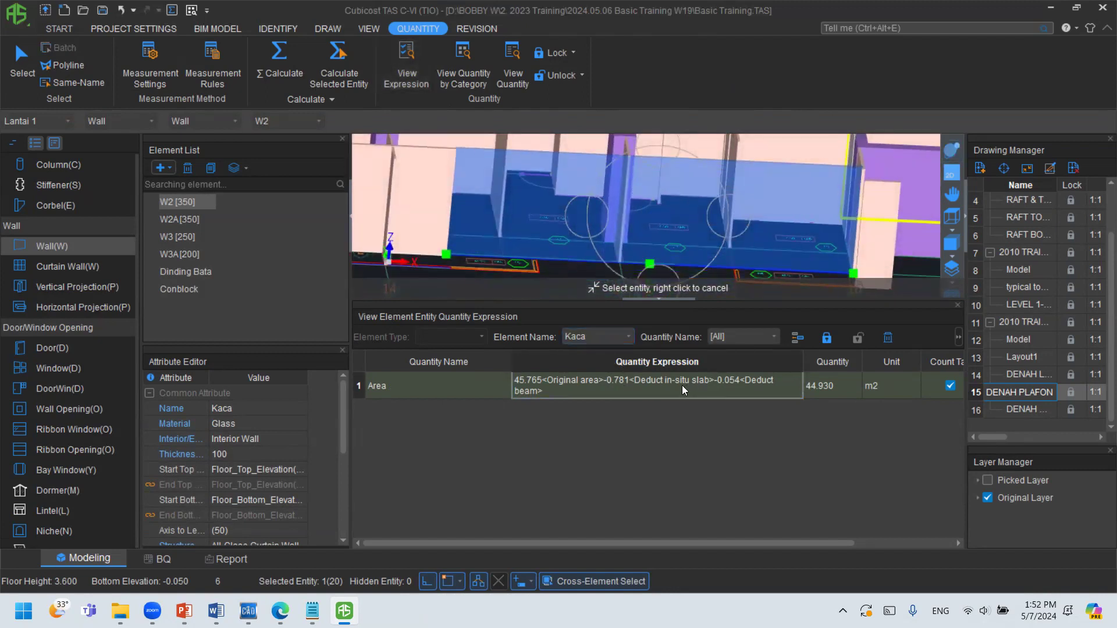
middle_click_drag(672, 244, 676, 283)
left_click_drag(656, 237, 651, 174)
left_click_drag(750, 172, 776, 173)
left_click_drag(658, 204, 667, 206)
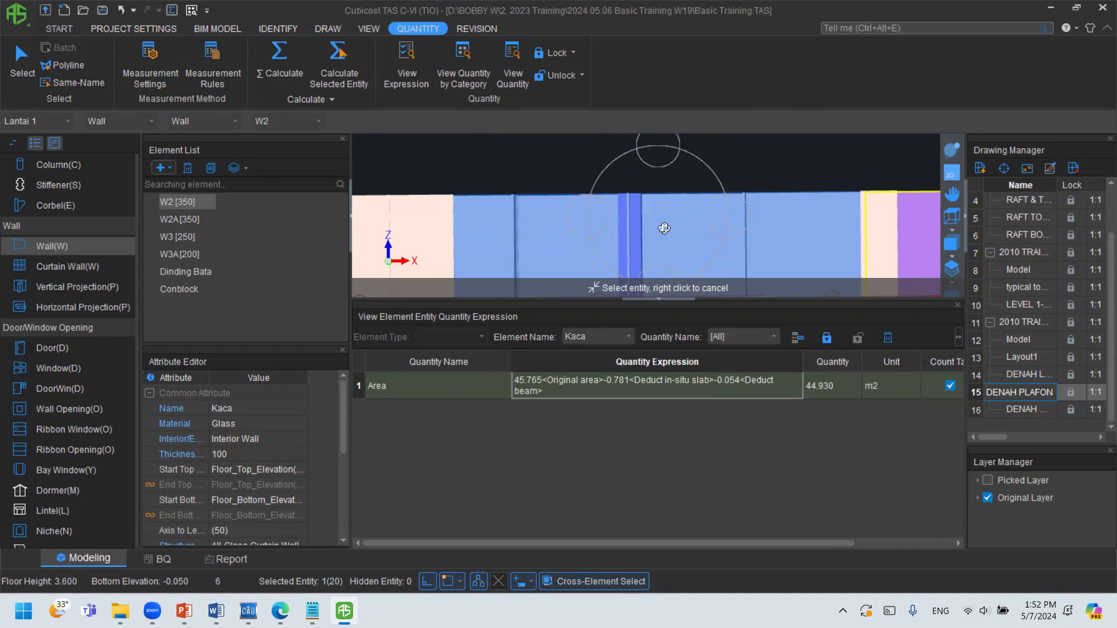
mouse_move(687, 209)
left_mouse_down()
mouse_move(691, 197)
mouse_move(676, 223)
mouse_move(694, 249)
left_mouse_up()
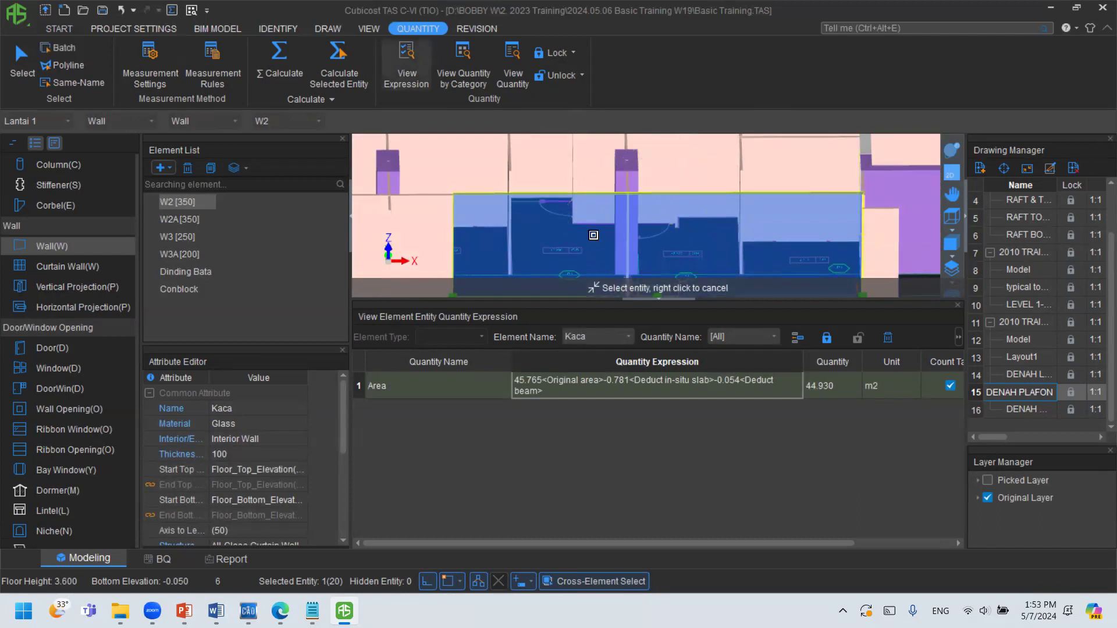
left_click(406, 64)
left_click(526, 336)
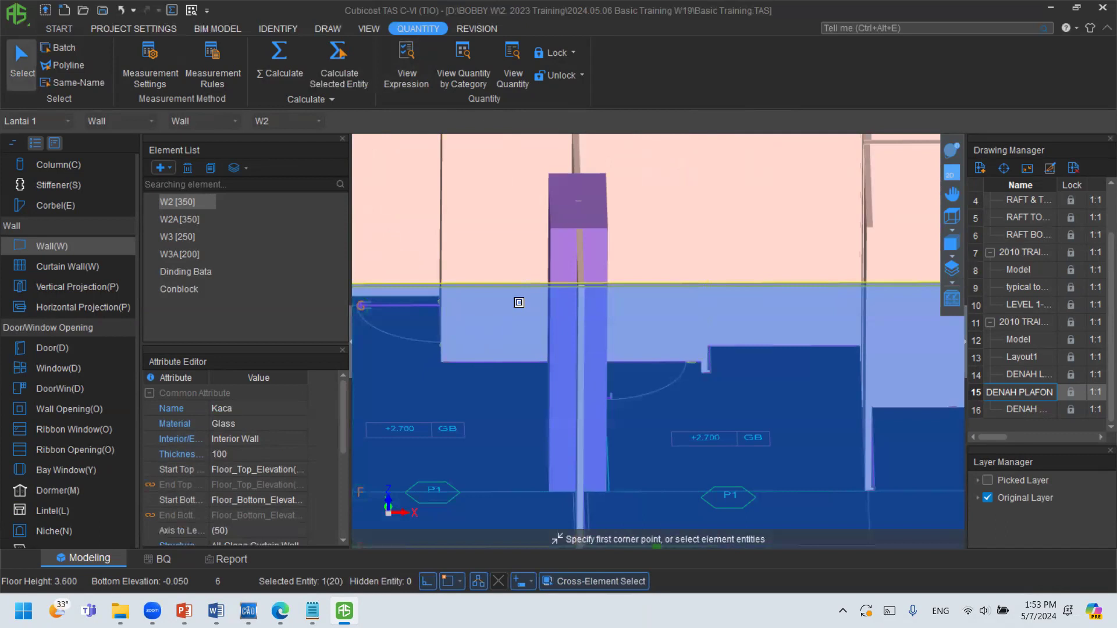
Set the Start Top Elevation of the selected Kaca curtain wall on grid E to 20 m.
scroll(519, 302, "down", 2)
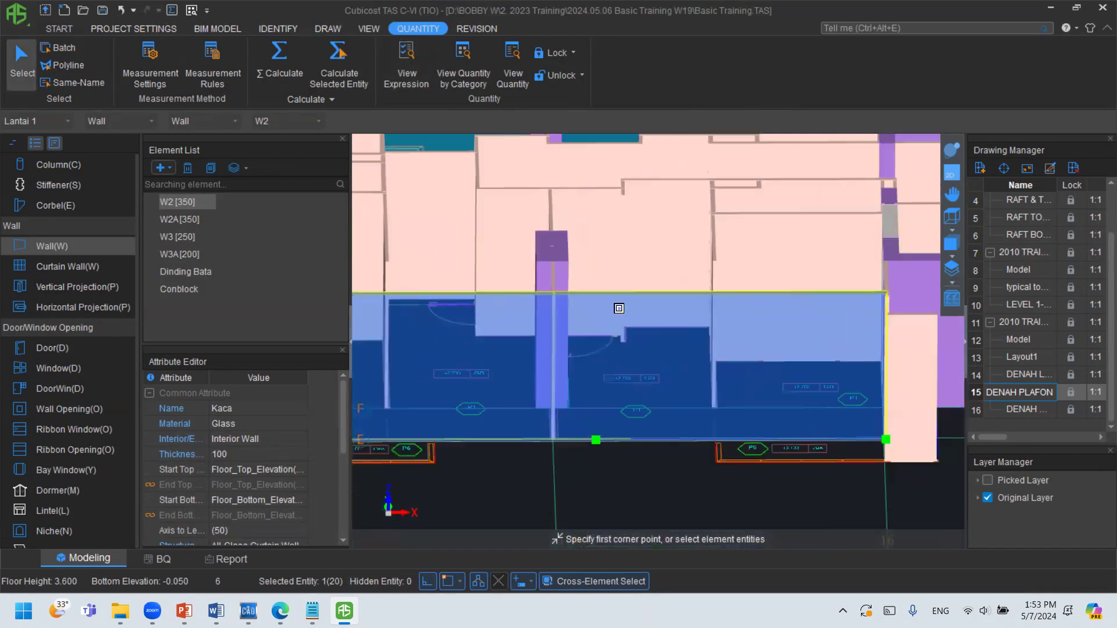
left_click(258, 470)
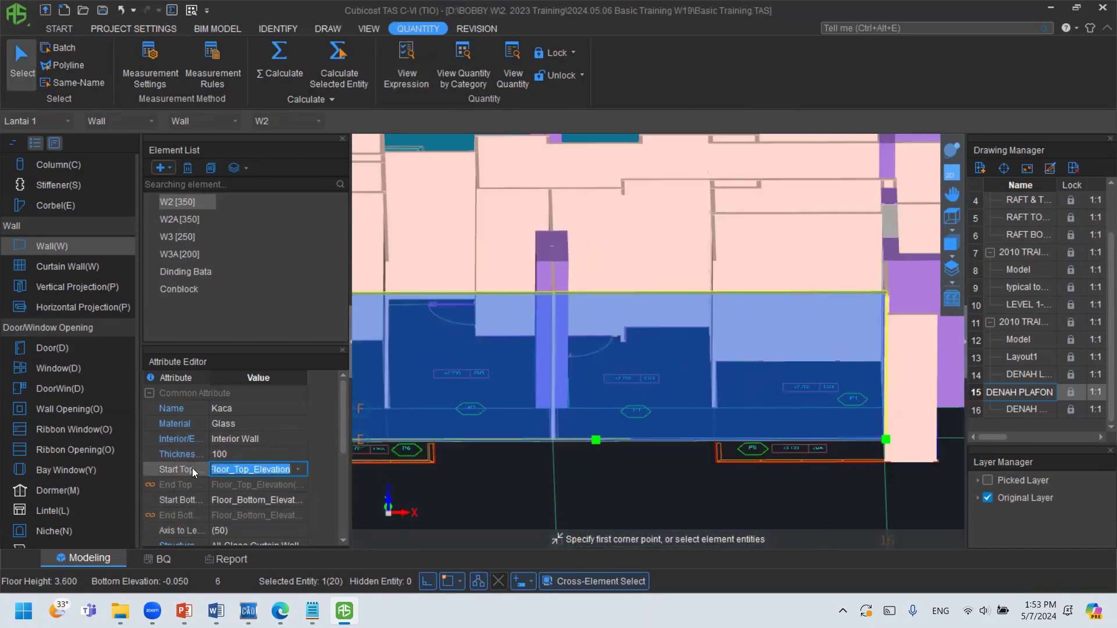
left_click(299, 470)
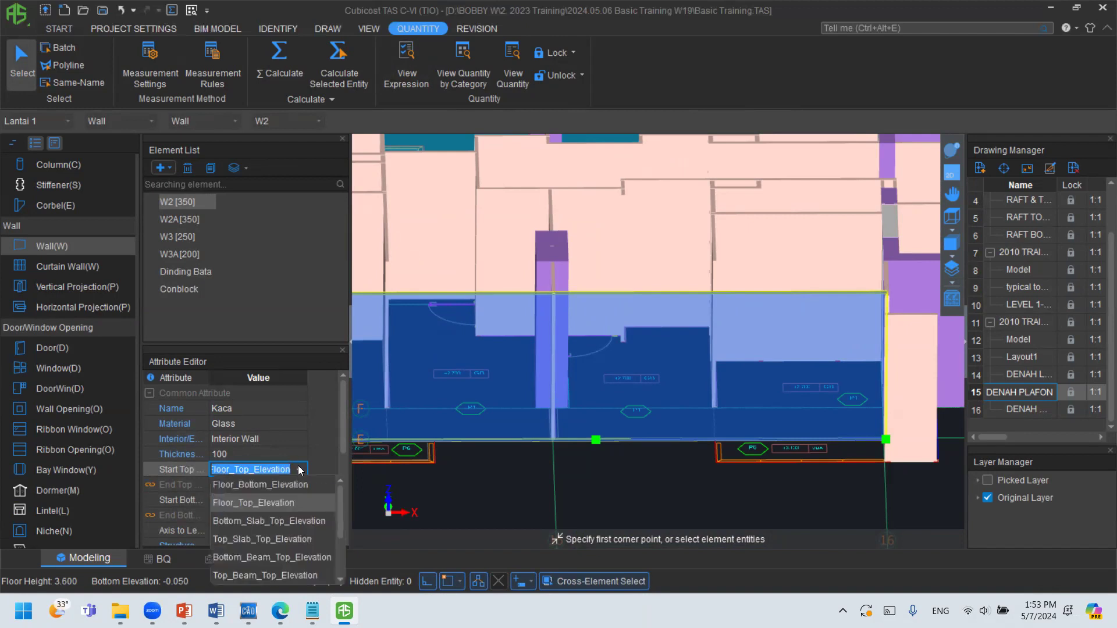
left_click(314, 371)
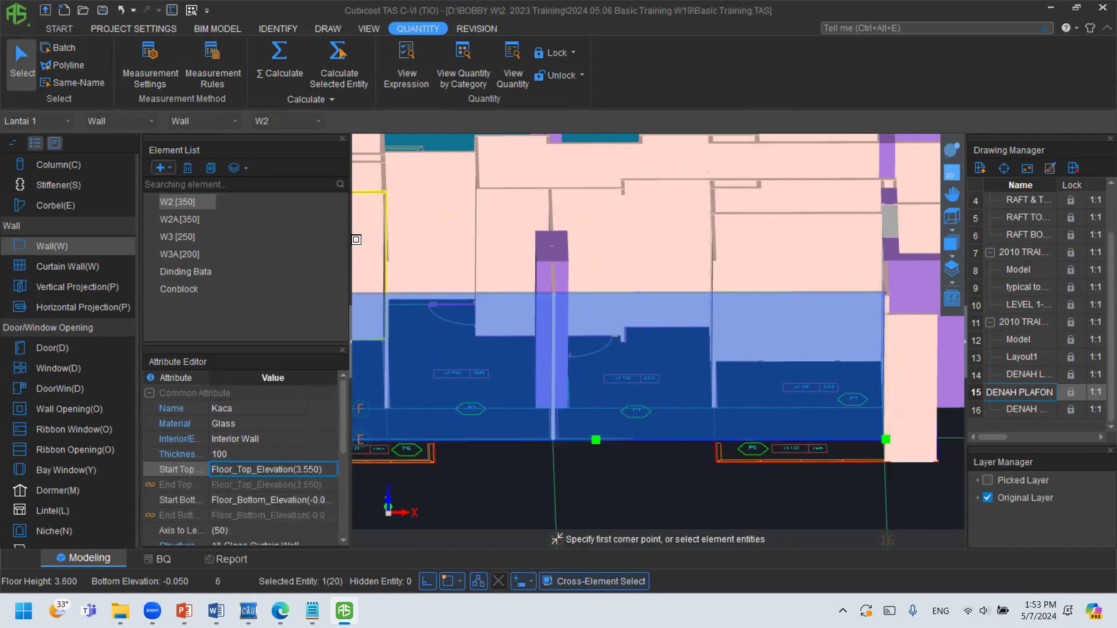
left_click_drag(350, 239, 447, 240)
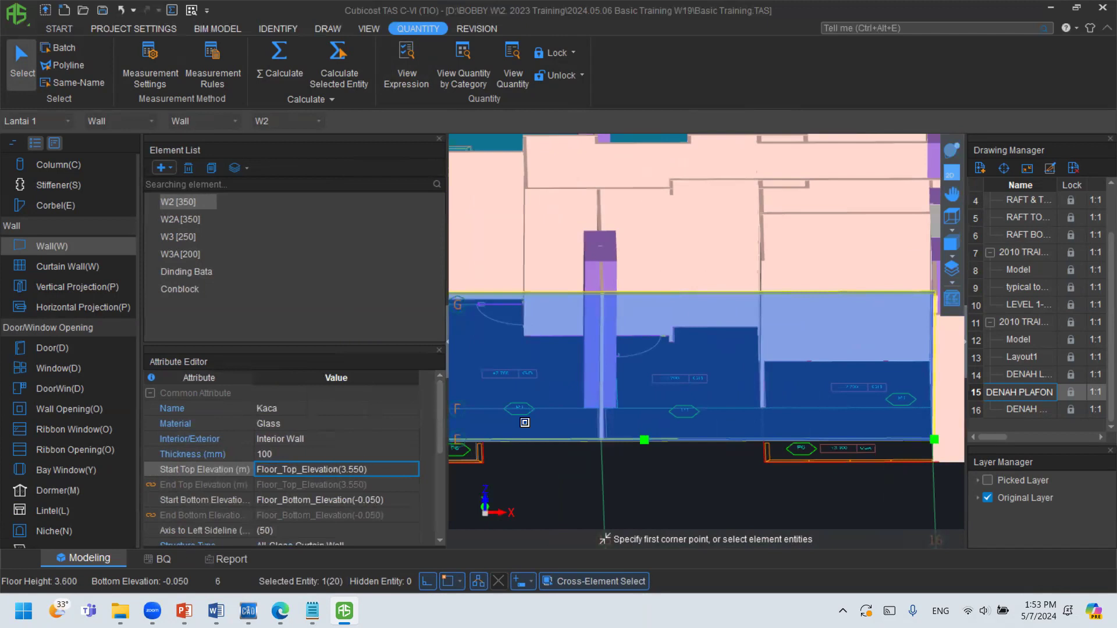
left_click(351, 471)
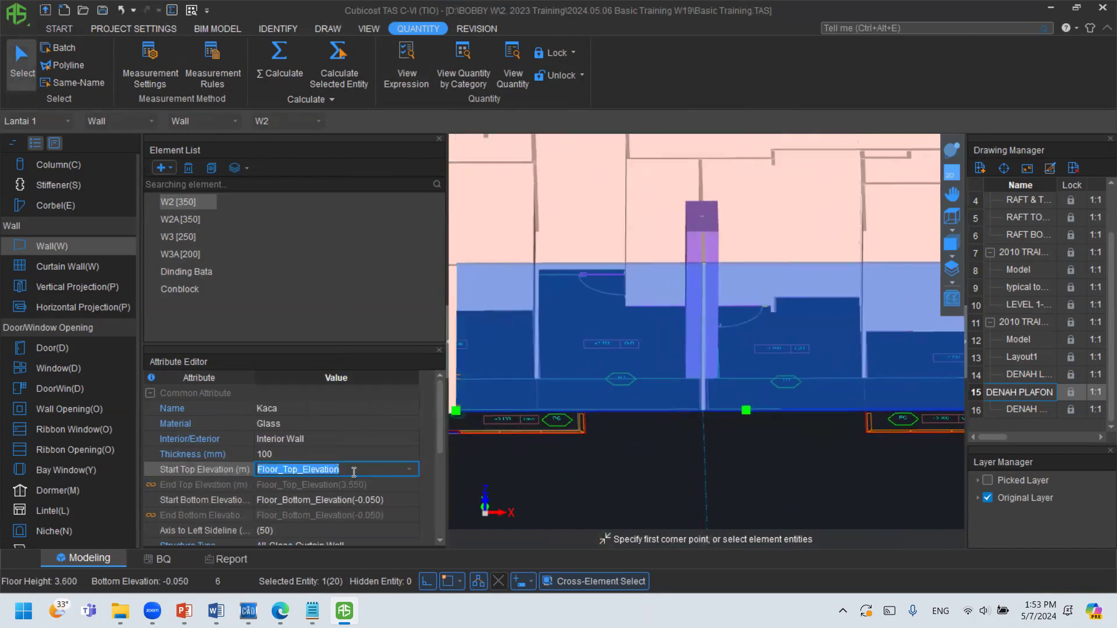
type("20")
key("Return")
Examine the raised Kaca curtain wall against the rest of the floor from several 3D angles.
scroll(577, 238, "down", 3)
scroll(577, 238, "down", 3)
middle_click_drag(577, 239, 565, 339)
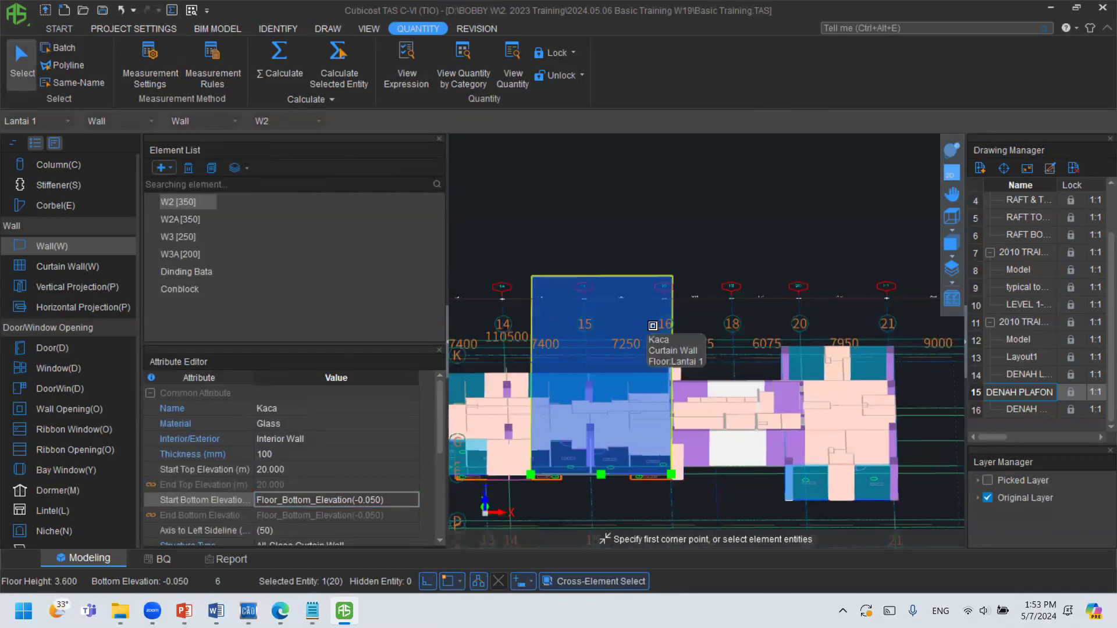
left_click(952, 150)
mouse_move(698, 274)
left_mouse_down()
mouse_move(750, 267)
mouse_move(716, 279)
left_mouse_up()
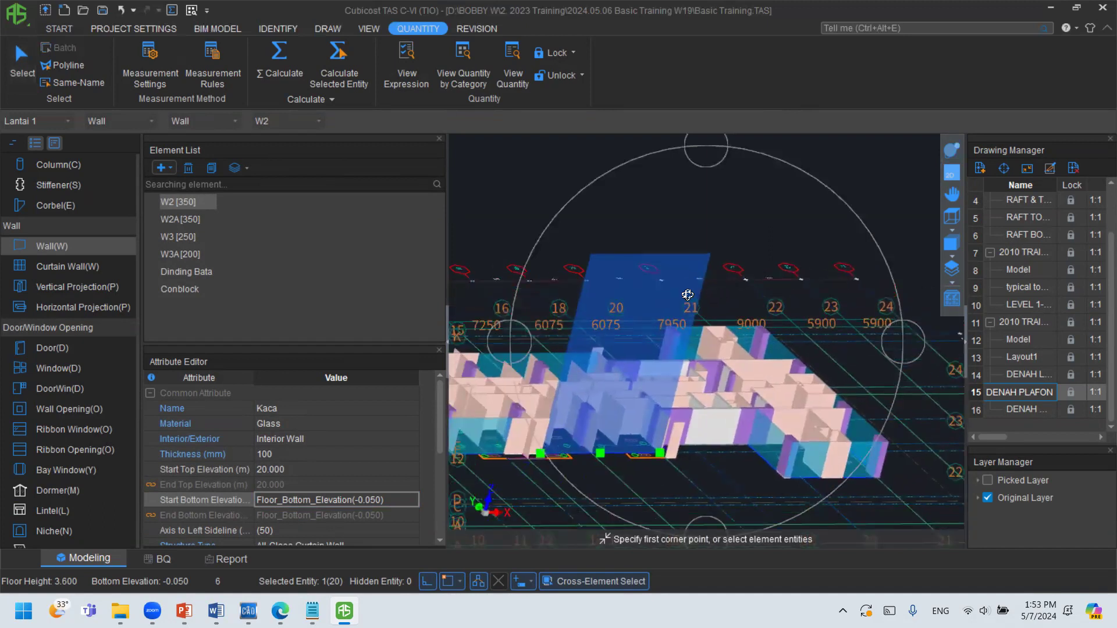
key("Escape")
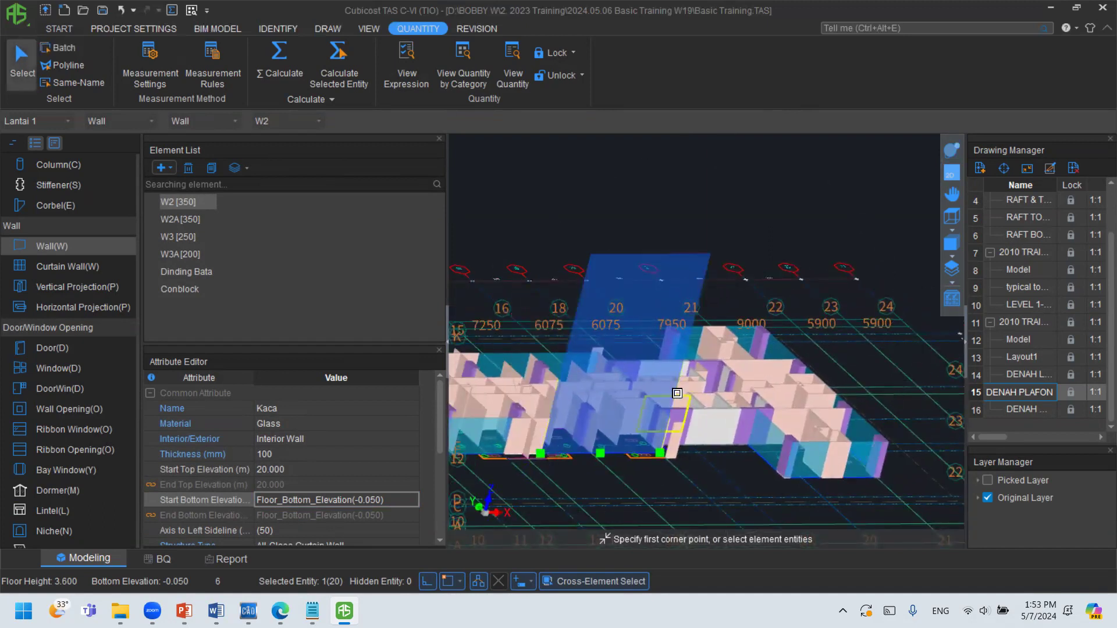
scroll(669, 402, "up", 3)
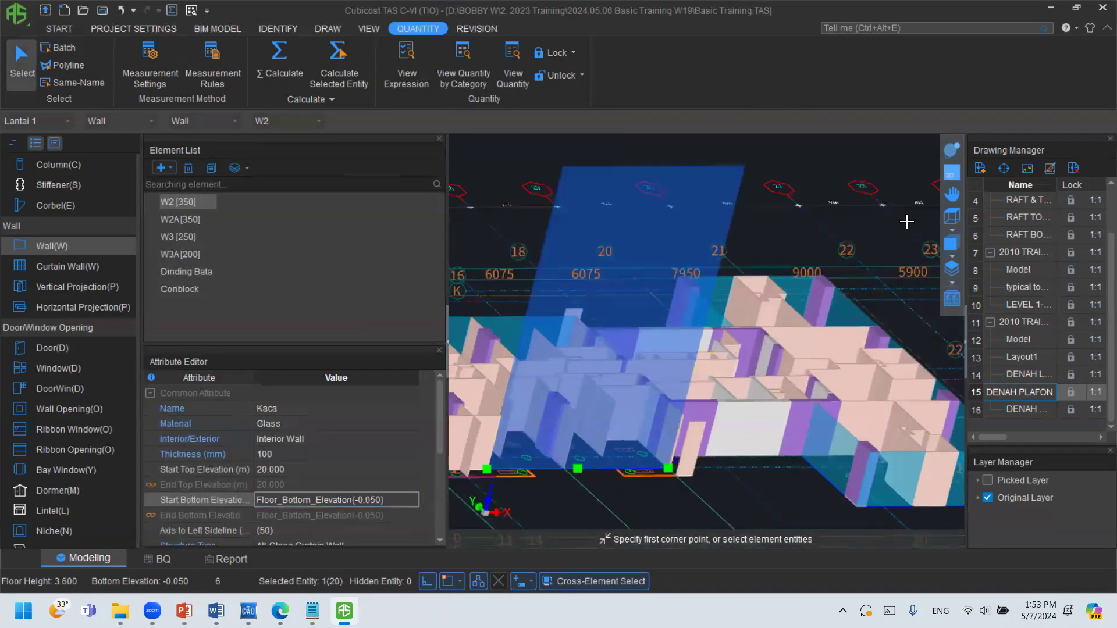
Examine the raised Kaca curtain wall in plan and in 3D with the other floors displayed.
left_click(952, 173)
scroll(813, 284, "up", 3)
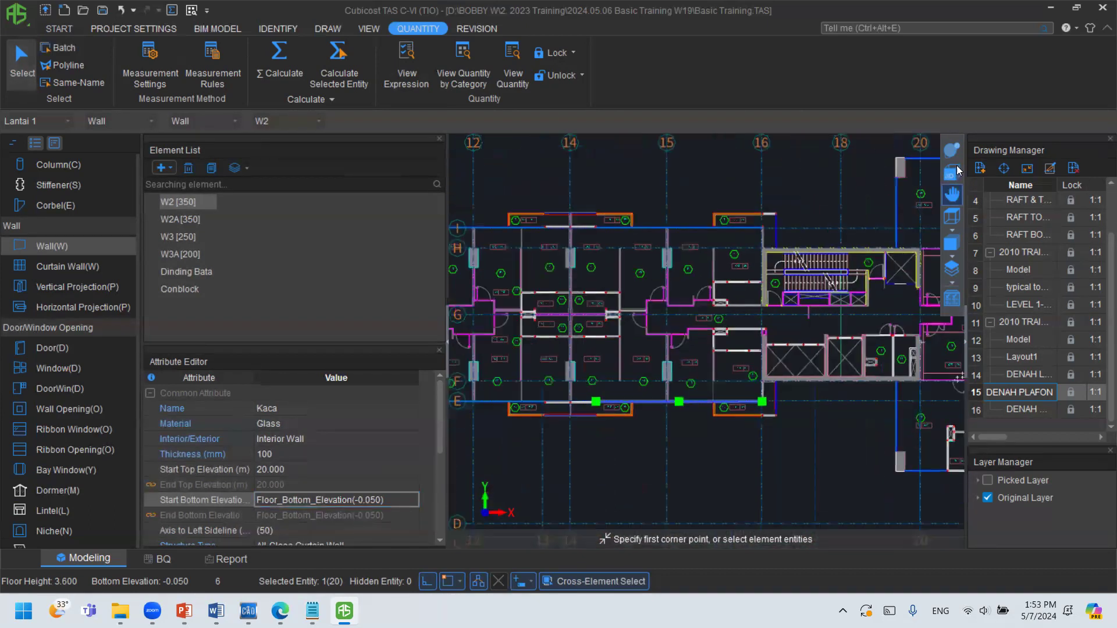
left_click_drag(744, 284, 771, 202)
key("Escape")
left_click(951, 152)
left_click_drag(739, 316, 767, 296)
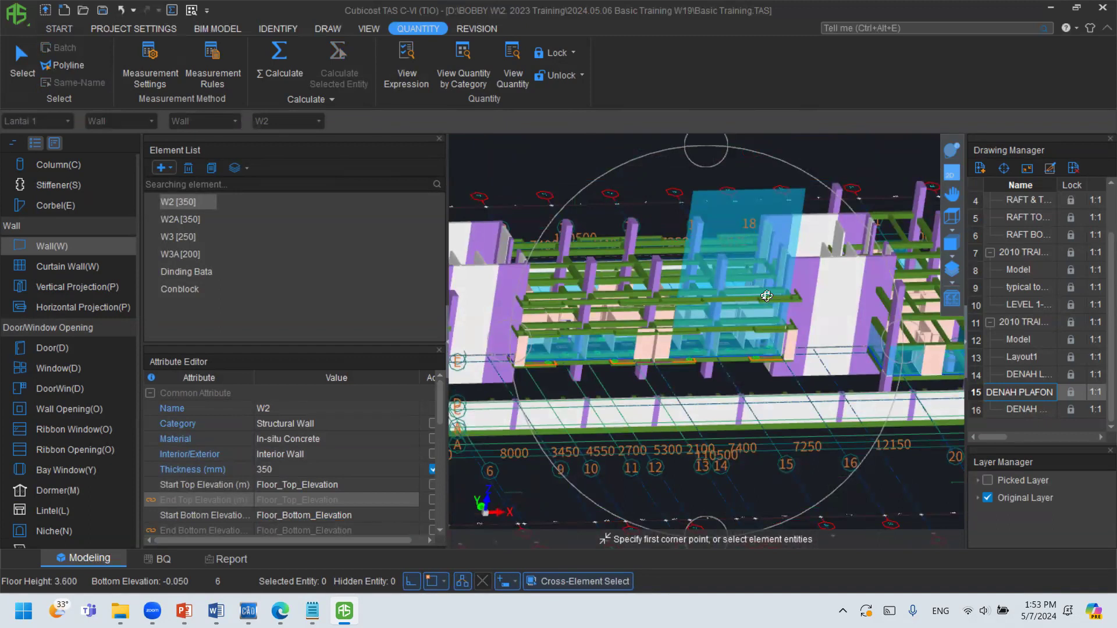
key("Escape")
scroll(707, 235, "up", 2)
left_click(732, 202)
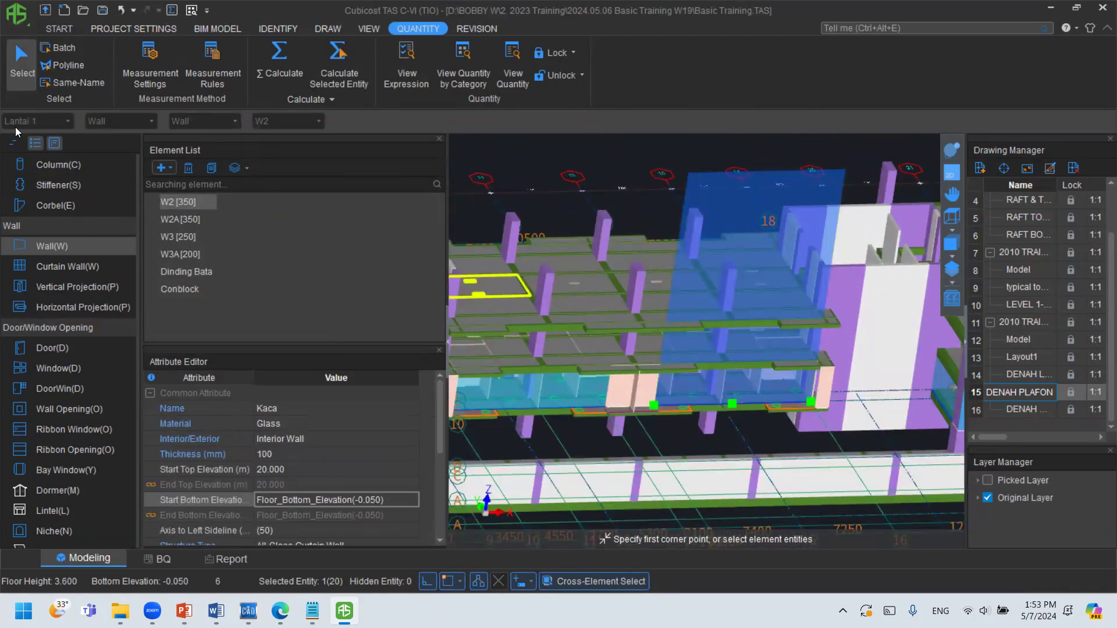
Check Lantai 2 for the raised curtain wall and return to Lantai 1.
key("Escape")
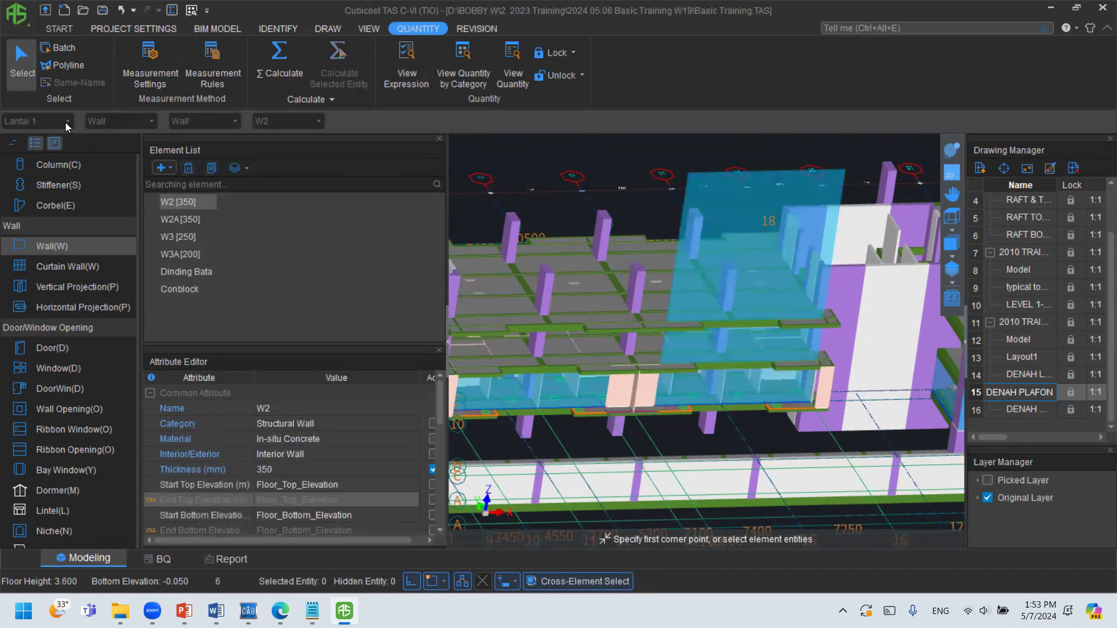
left_click(51, 124)
left_click(50, 156)
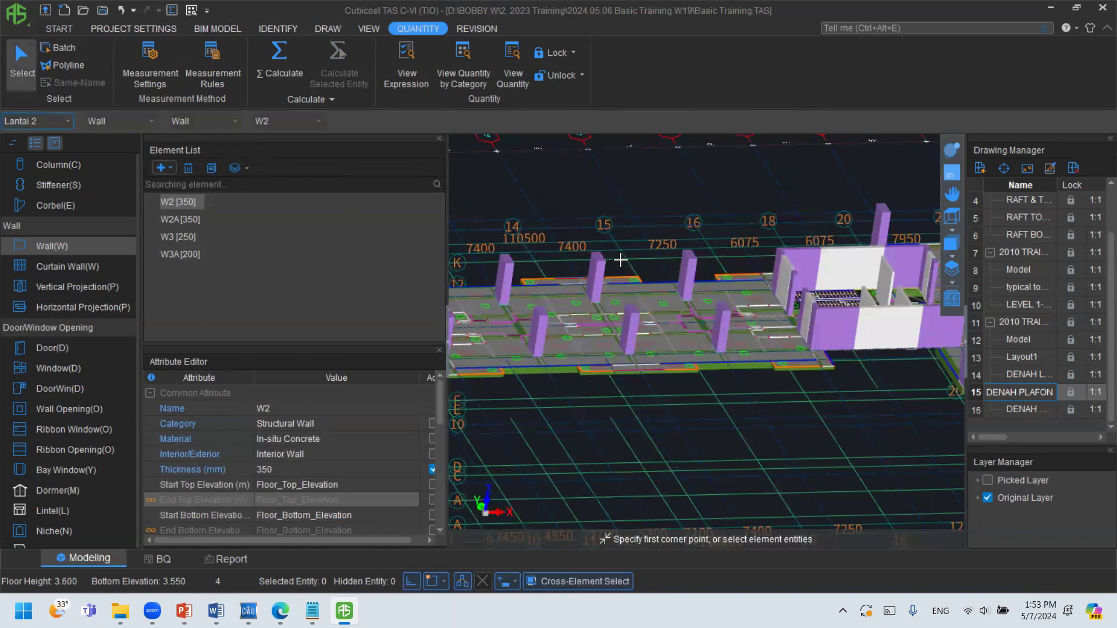
left_click(68, 121)
left_click(43, 168)
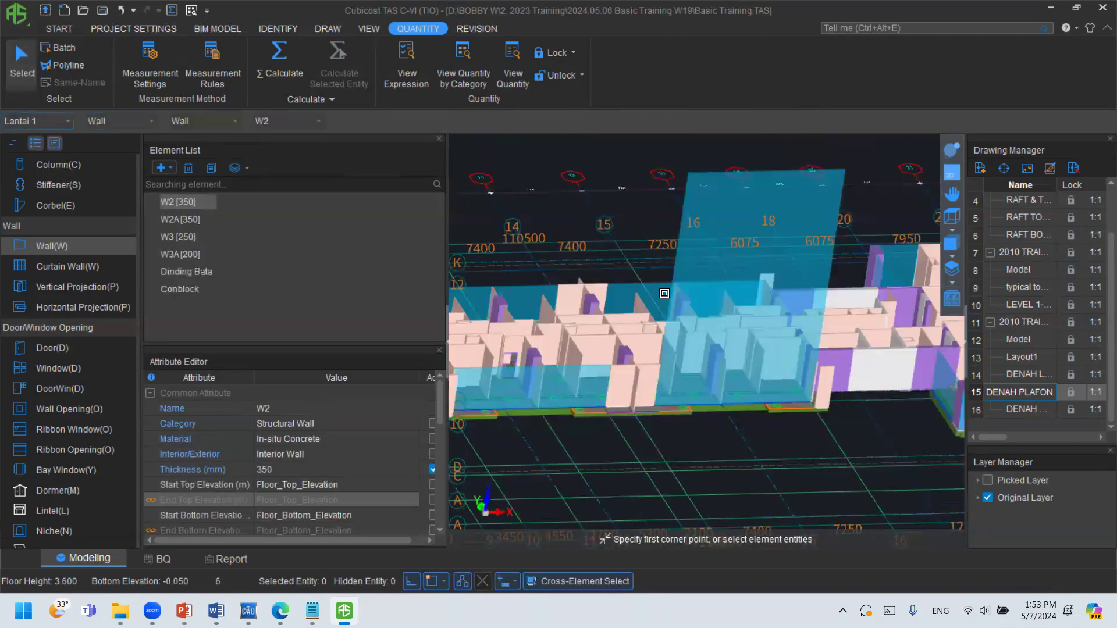
Examine the raised curtain wall with all floors displayed, clear the selection and make Lantai 2 the active floor.
left_click(724, 221)
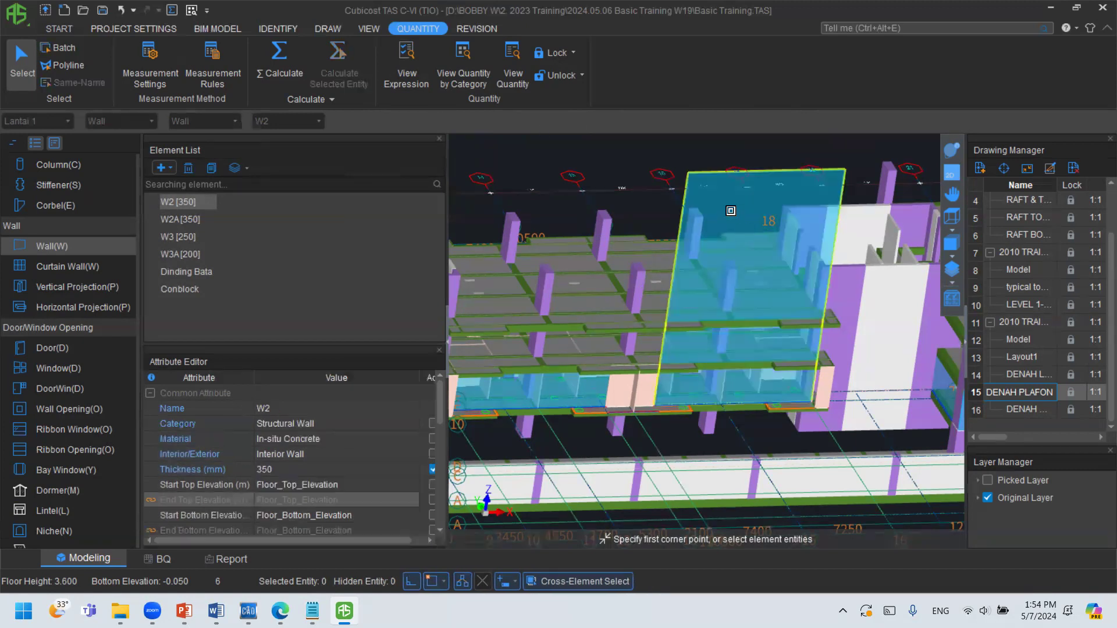
right_click(727, 274)
key("Escape")
key("Escape")
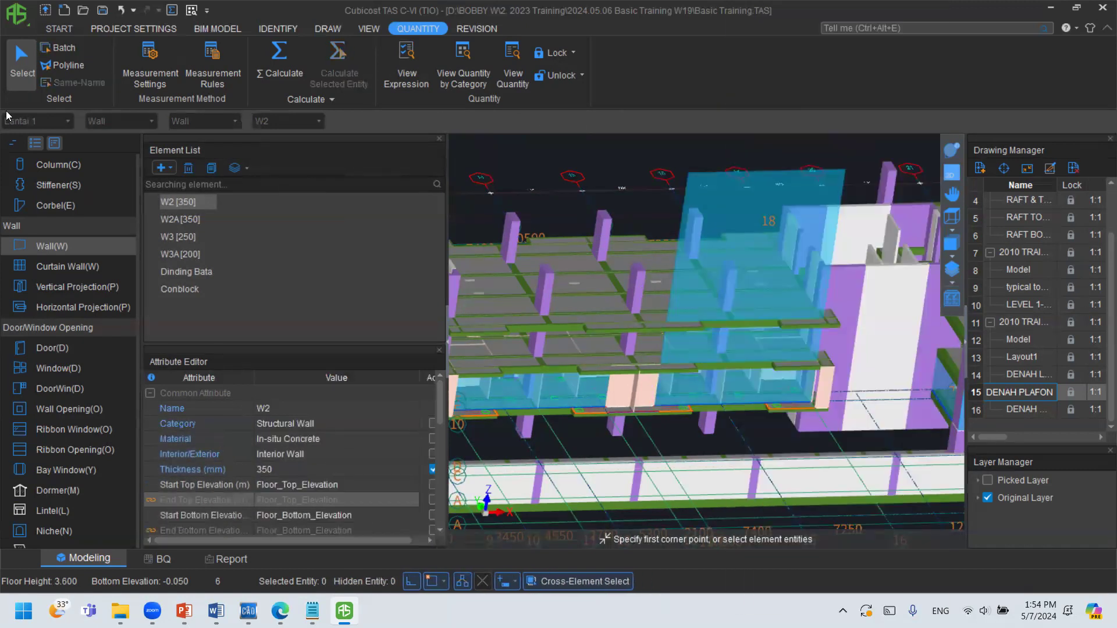
left_click(31, 119)
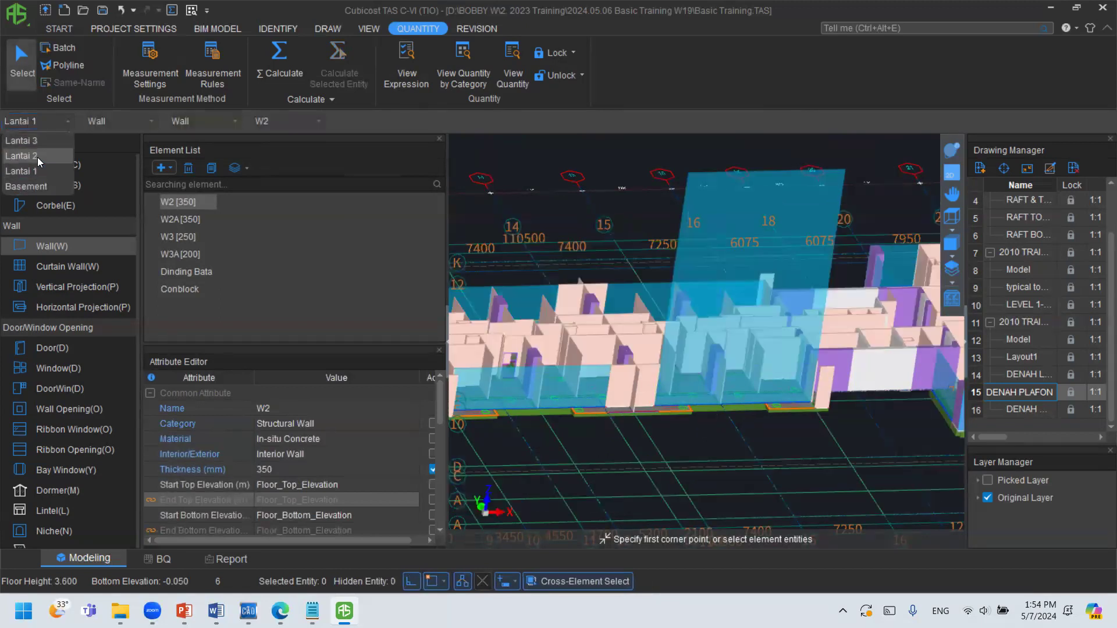
left_click(37, 156)
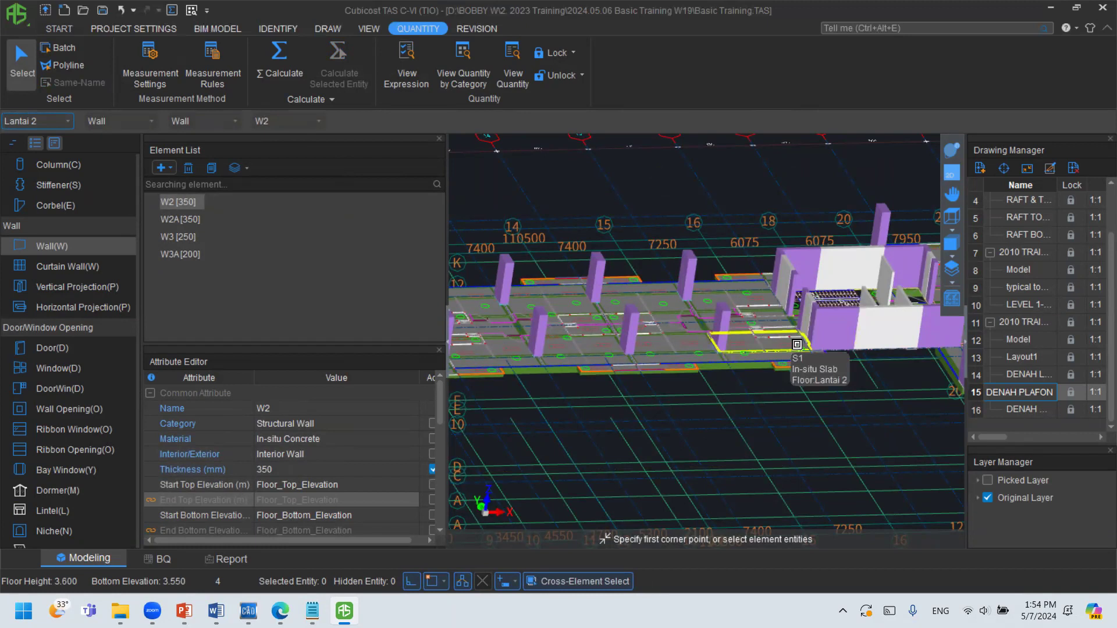
Return to Lantai 1, select the raised Kaca curtain wall and examine its height from several 3D angles.
left_click(62, 123)
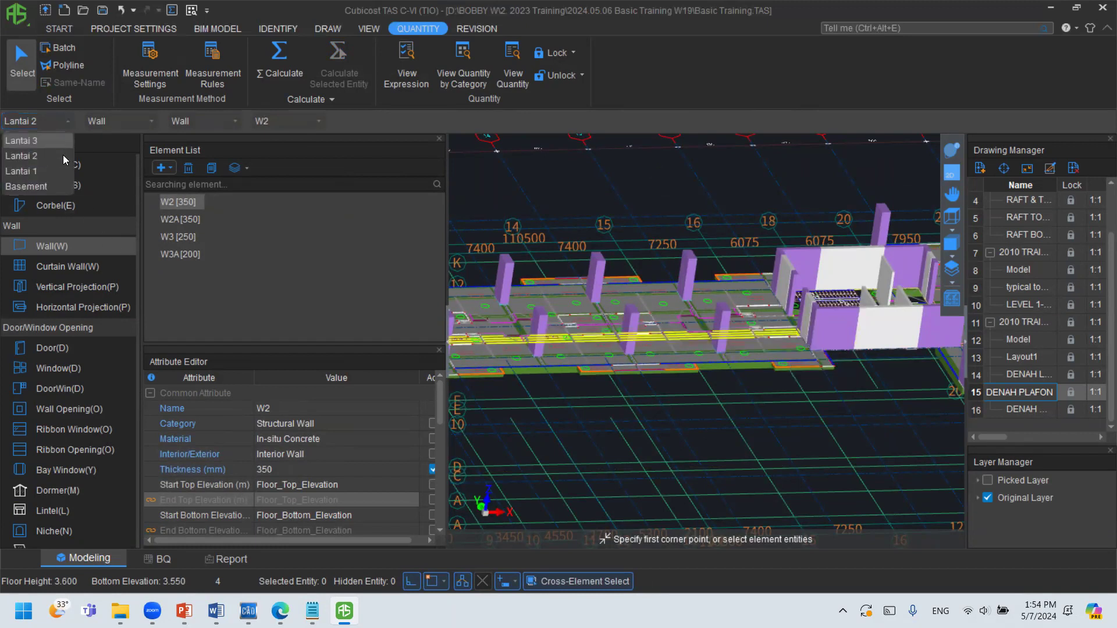
left_click(63, 170)
left_click(738, 392)
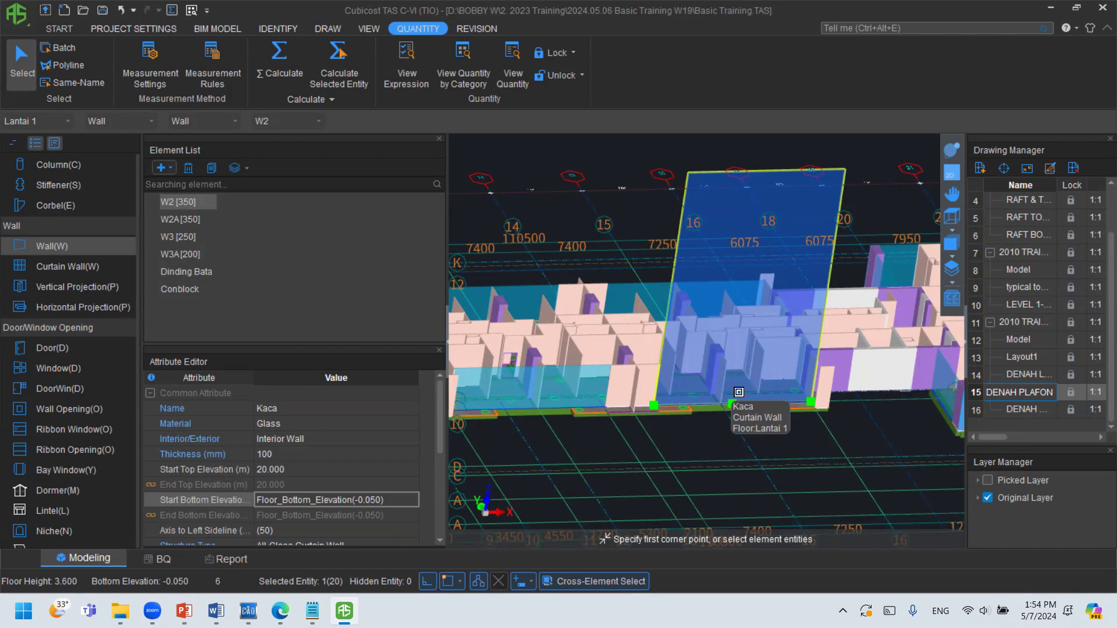
scroll(718, 263, "up", 2)
left_click(952, 150)
mouse_move(721, 317)
left_mouse_down()
mouse_move(677, 267)
mouse_move(640, 256)
left_mouse_up()
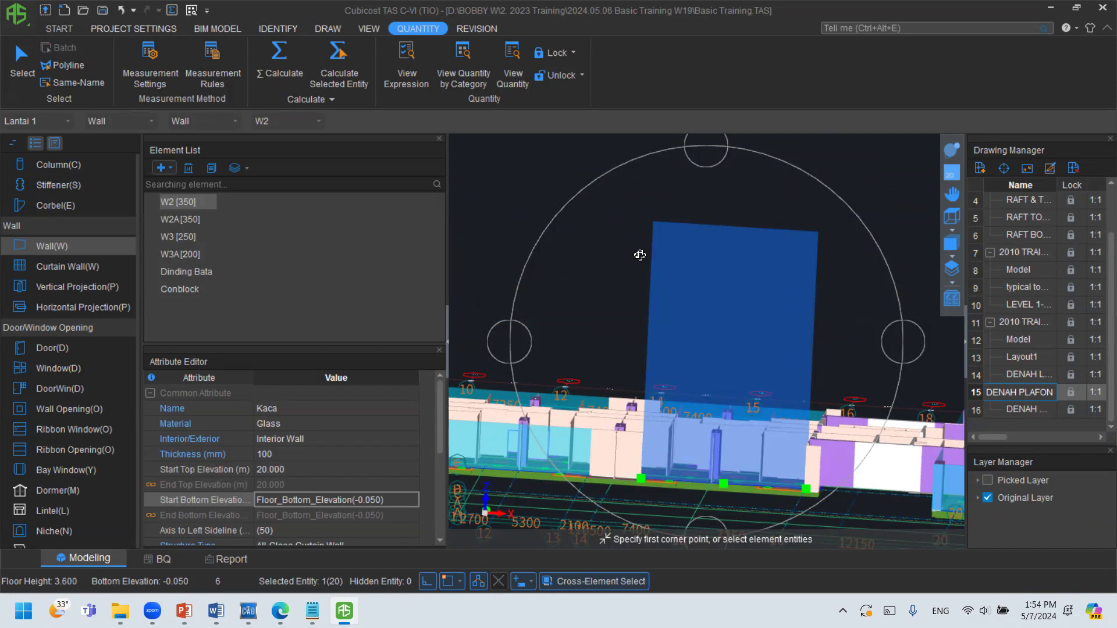
left_click_drag(658, 305, 681, 357)
key("Escape")
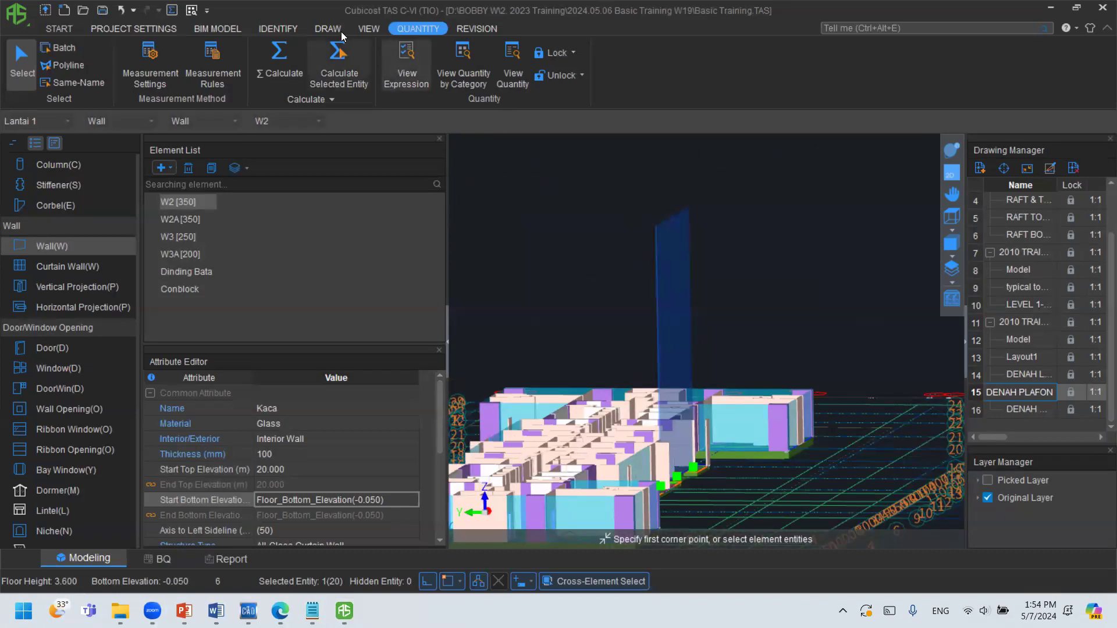
Examine the Kaca curtain wall in the left, right and front elevation views.
left_click(373, 29)
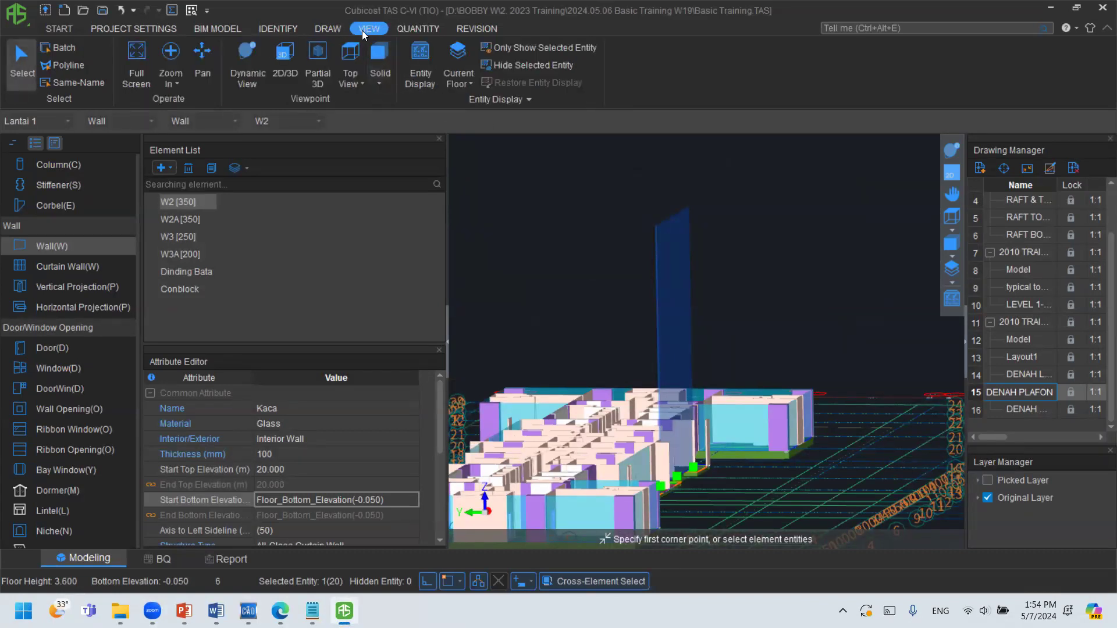
left_click(348, 84)
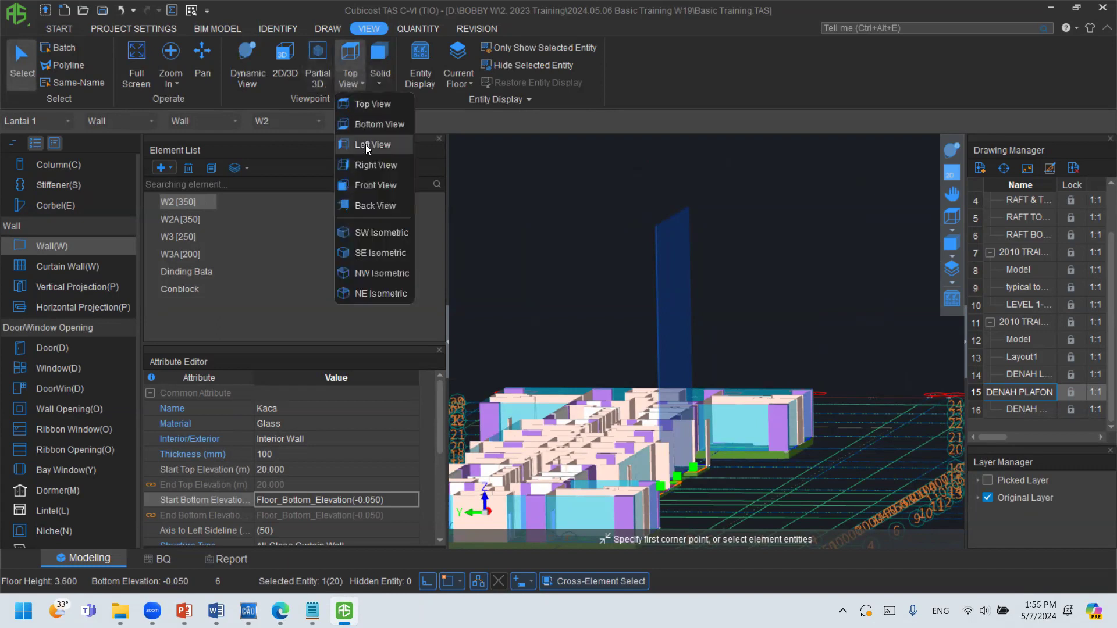
left_click(365, 145)
left_click(354, 84)
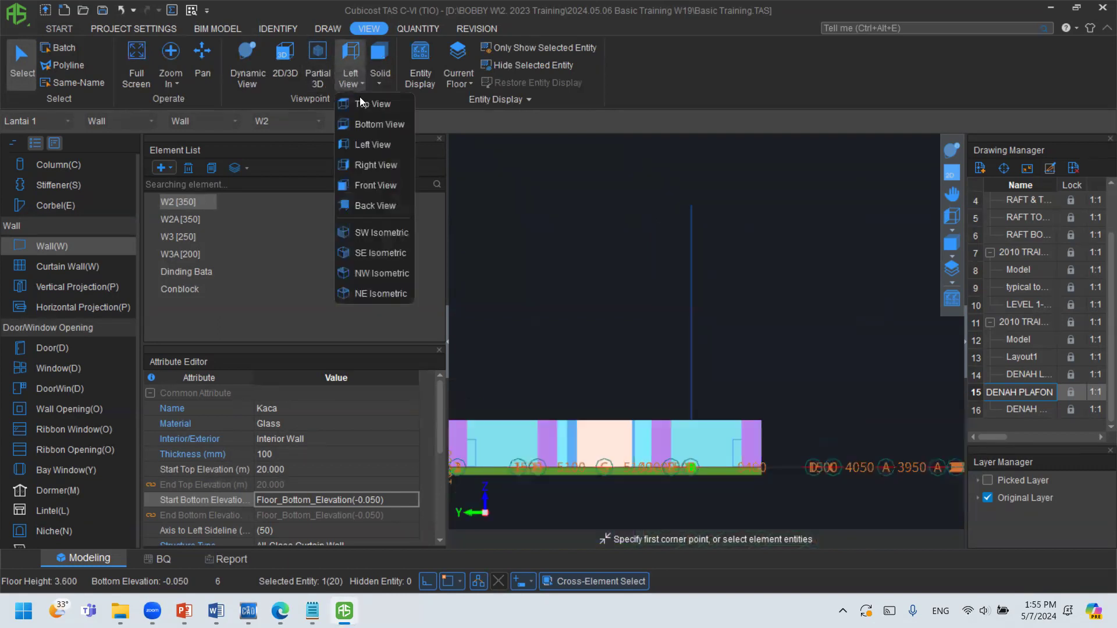
left_click(371, 165)
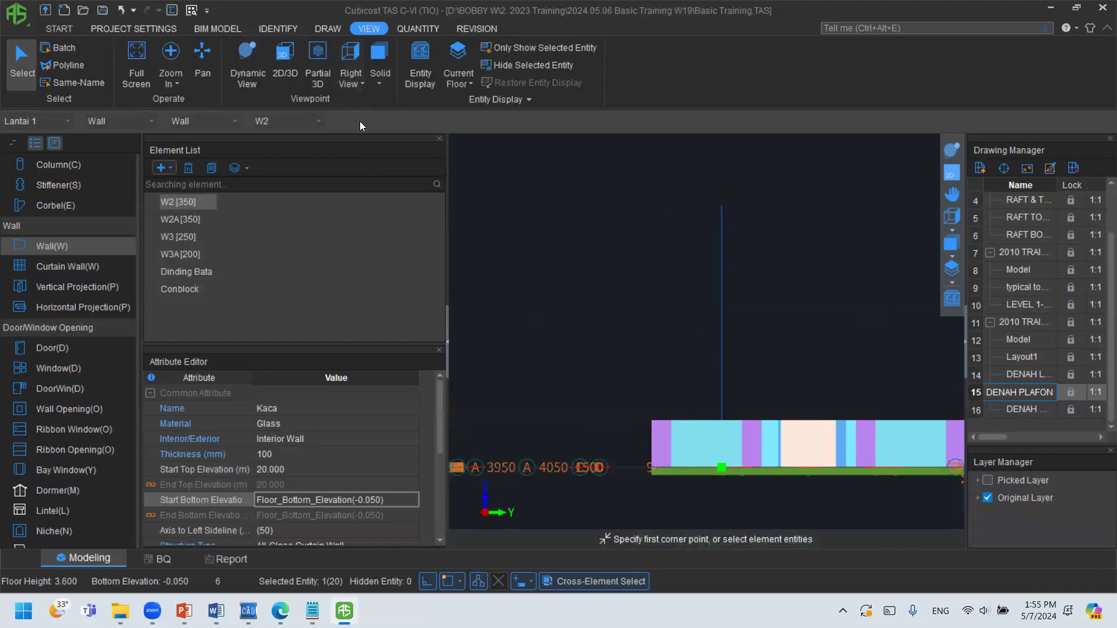
left_click(352, 83)
left_click(365, 182)
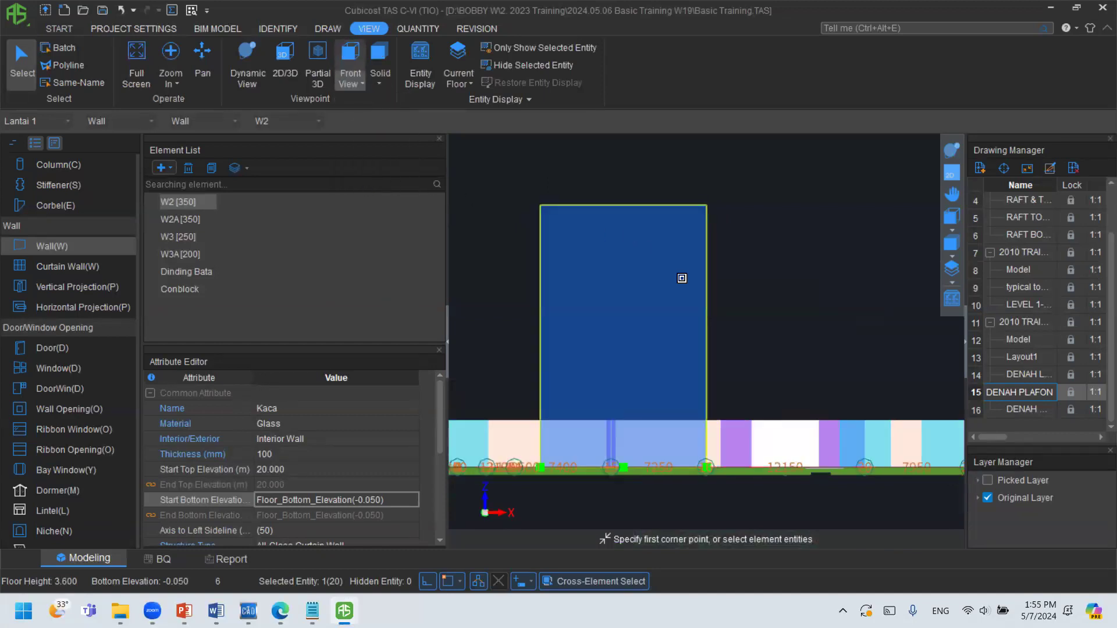
scroll(625, 359, "up", 2)
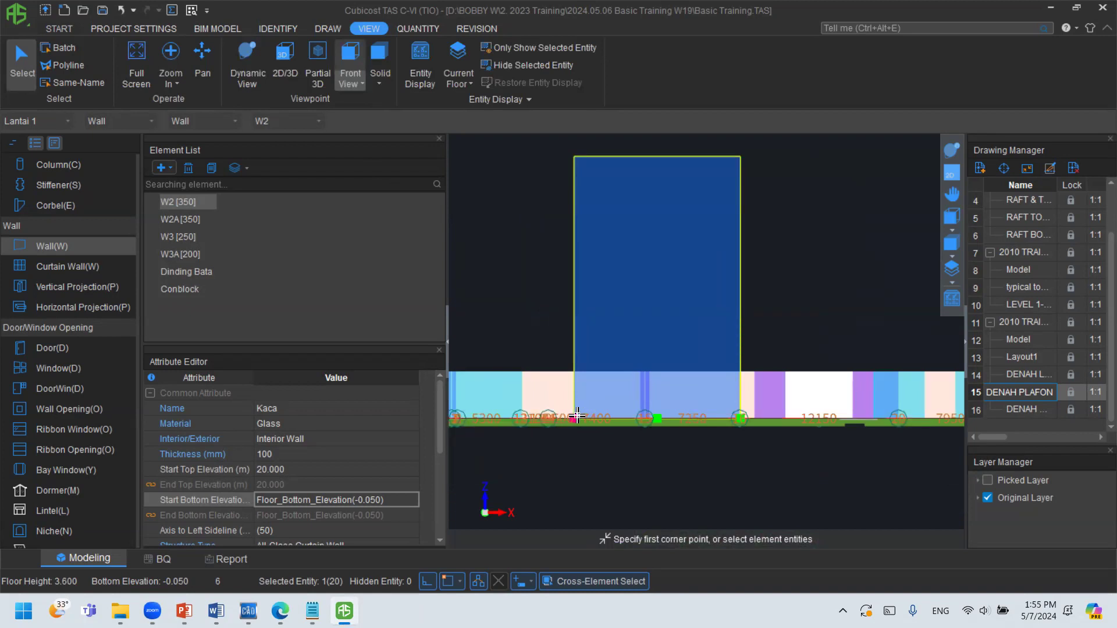
Switch to vertical projections and inspect the parametric and irregular profile editors without creating an element.
scroll(79, 275, "up", 3)
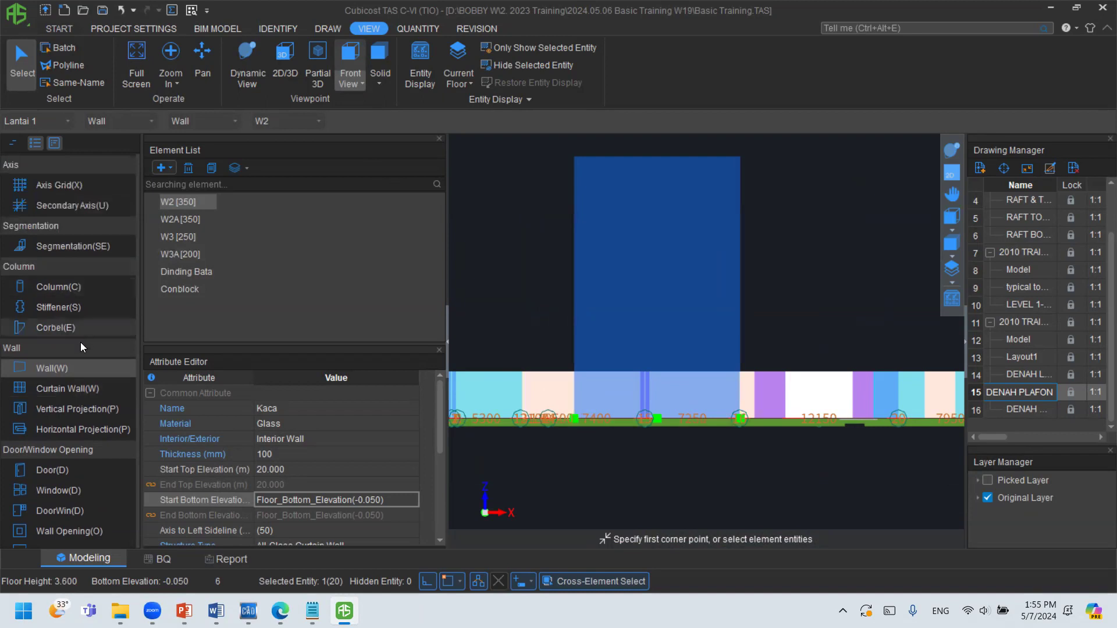
left_click(78, 350)
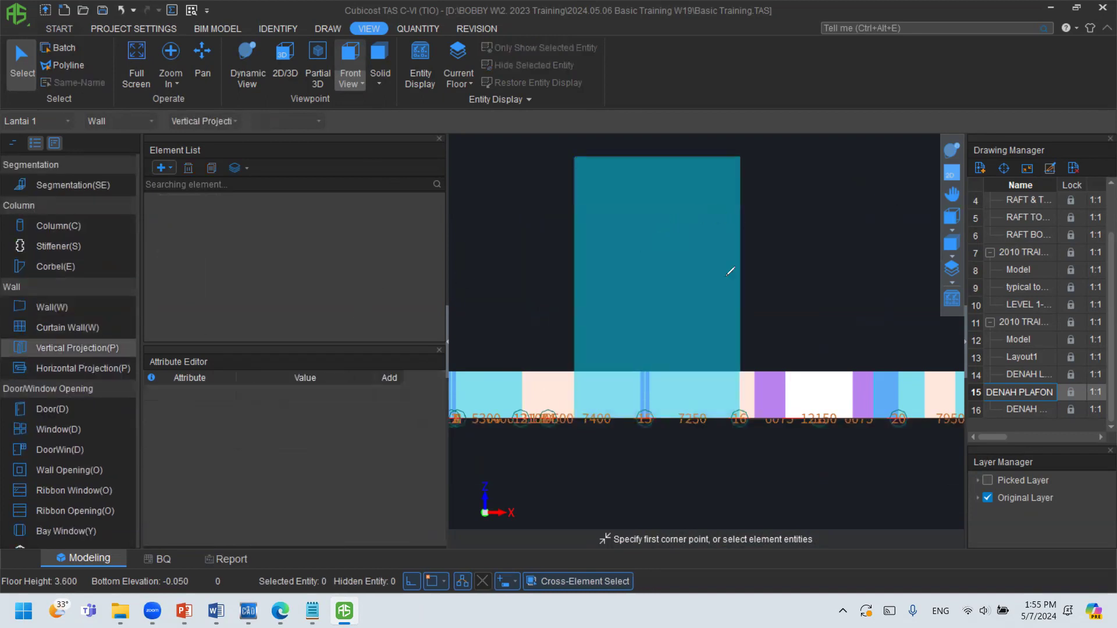
mouse_move(3, 340)
left_mouse_down()
mouse_move(137, 338)
mouse_move(135, 374)
mouse_move(8, 372)
mouse_move(5, 339)
left_mouse_up()
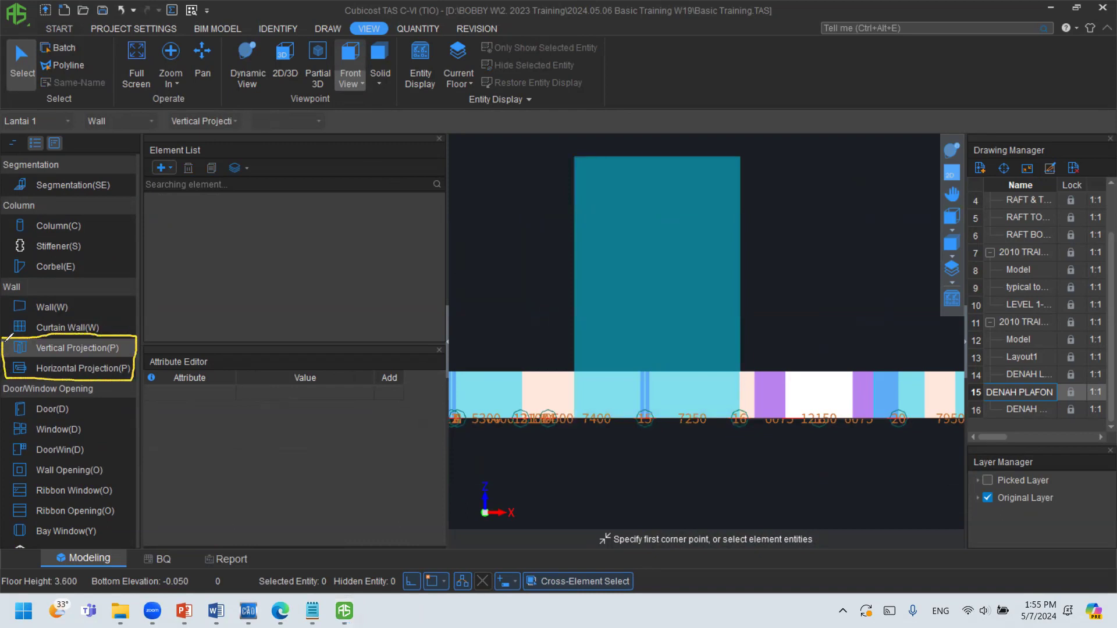
mouse_move(8, 378)
left_mouse_down()
mouse_move(131, 380)
mouse_move(131, 349)
mouse_move(85, 334)
mouse_move(12, 334)
mouse_move(6, 374)
mouse_move(134, 375)
left_mouse_up()
left_click(162, 167)
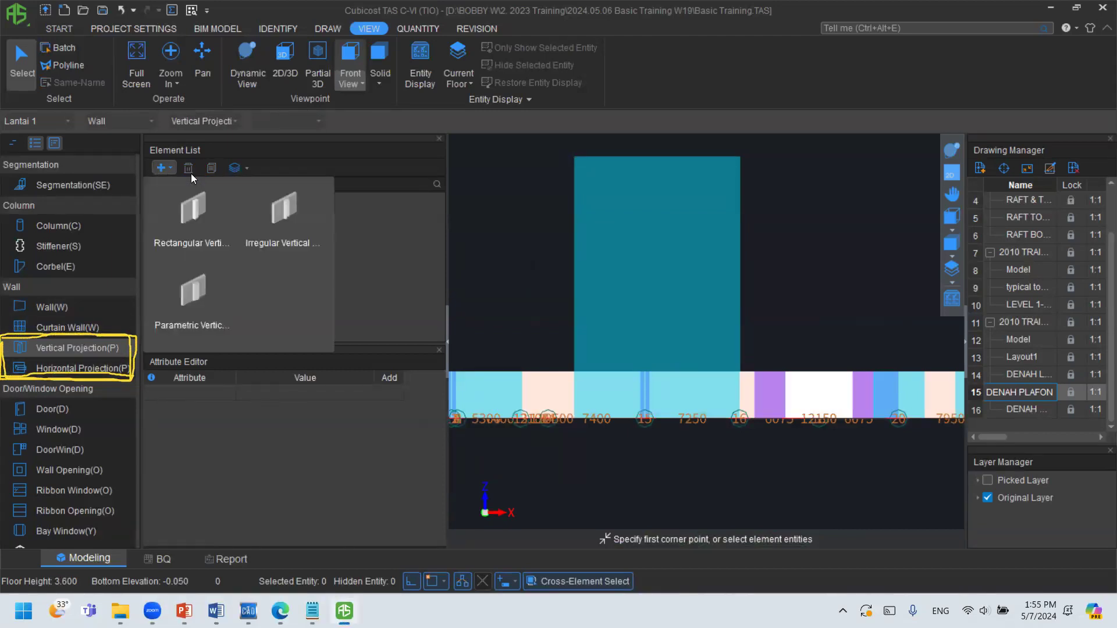
left_click(184, 289)
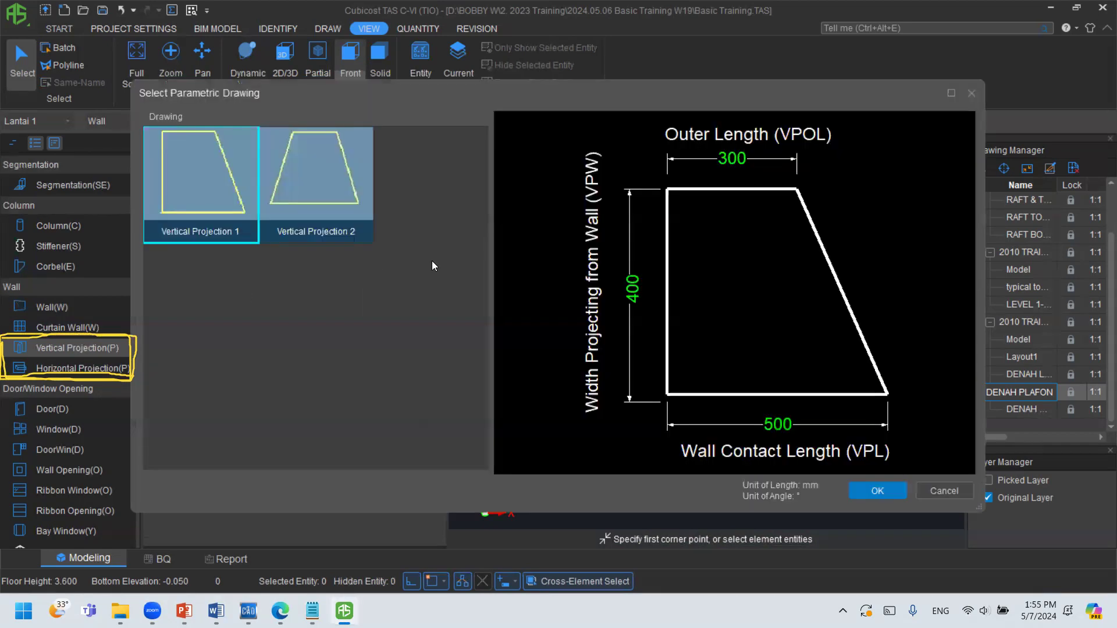
left_click(972, 93)
left_click(161, 170)
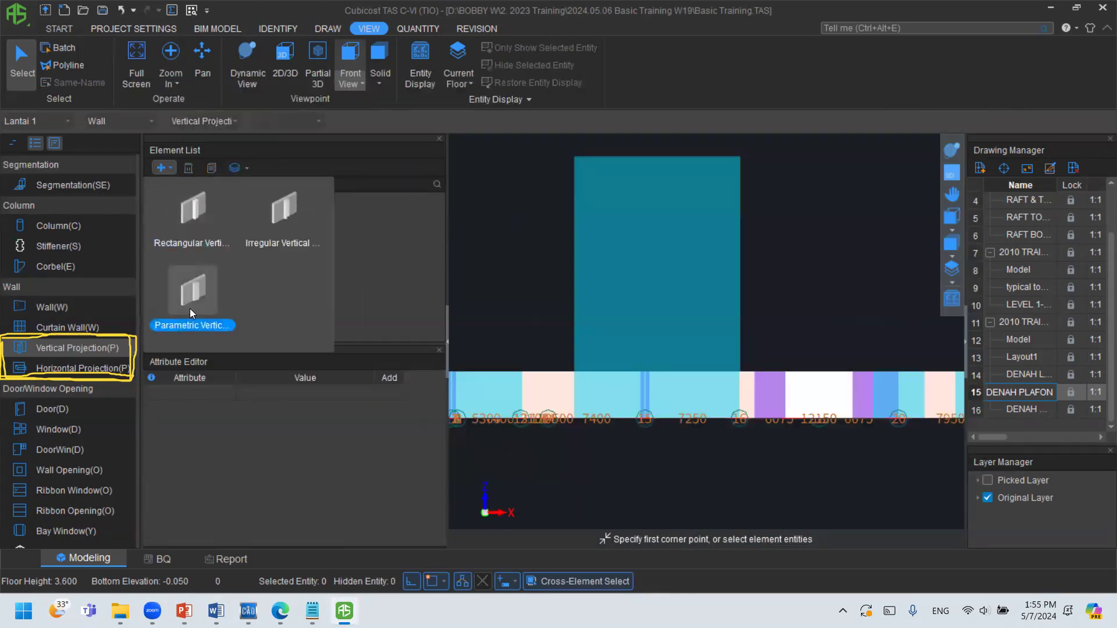
left_click(276, 241)
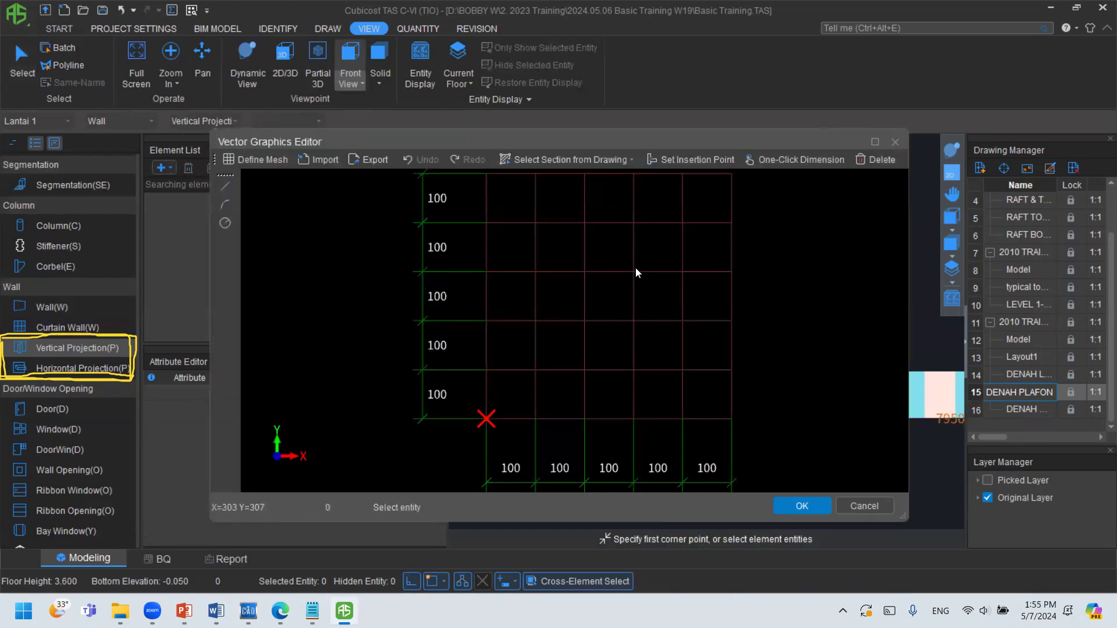
left_click(894, 137)
left_click(679, 221)
key("Escape")
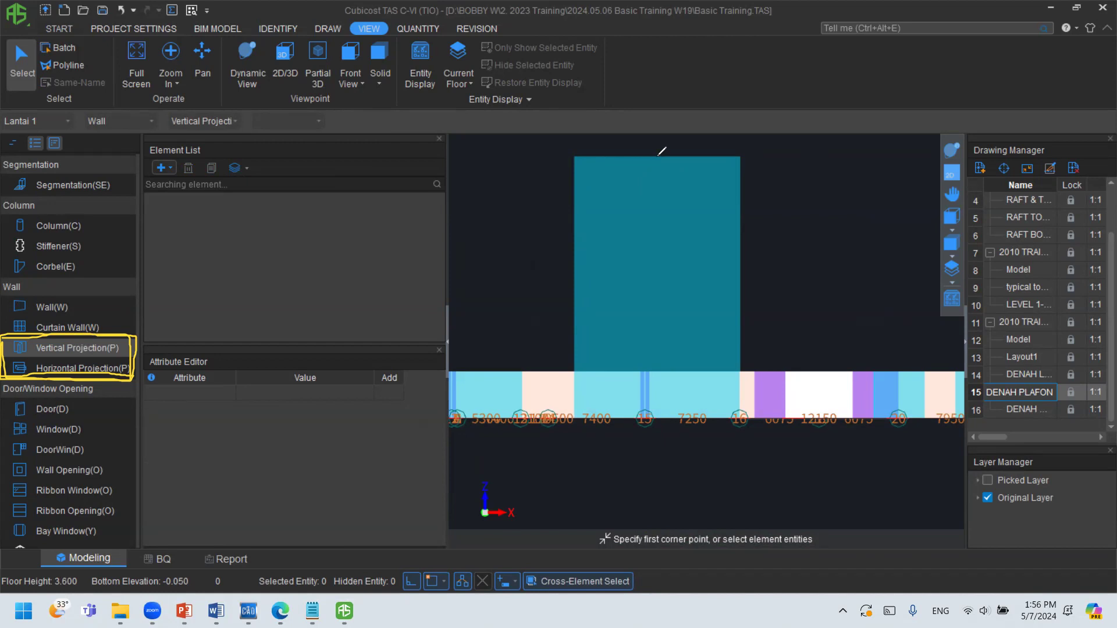
left_click_drag(656, 156, 575, 228)
mouse_move(654, 158)
left_mouse_down()
mouse_move(741, 228)
mouse_move(733, 400)
left_mouse_up()
mouse_move(576, 226)
left_mouse_down()
mouse_move(585, 411)
mouse_move(737, 410)
left_mouse_up()
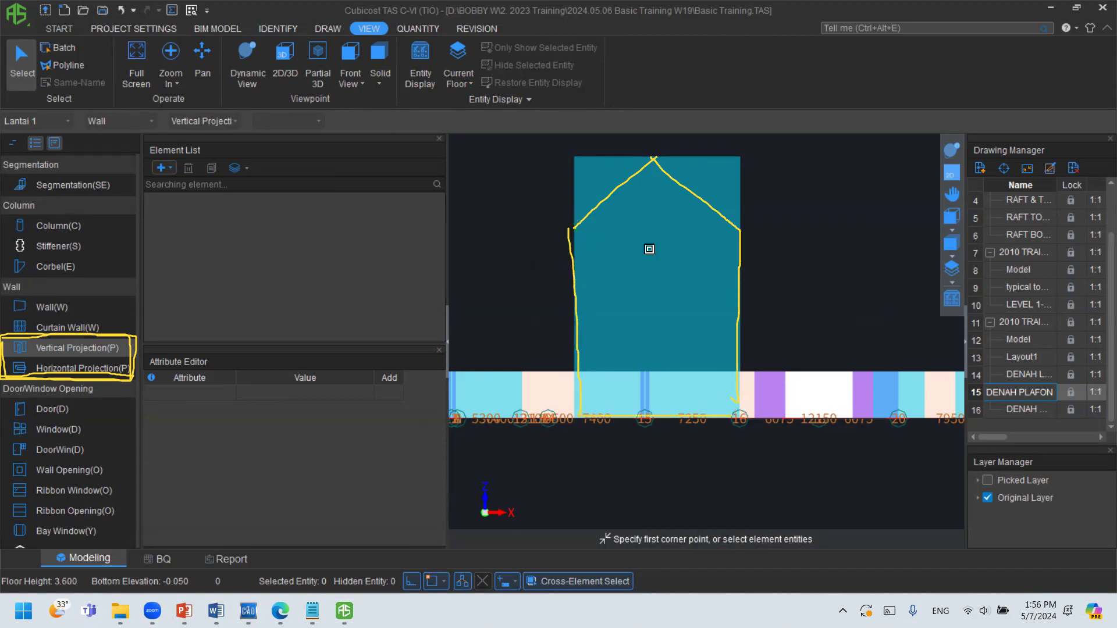
Select the Kaca curtain wall and unlink its end elevations from the start elevations.
left_click(628, 200)
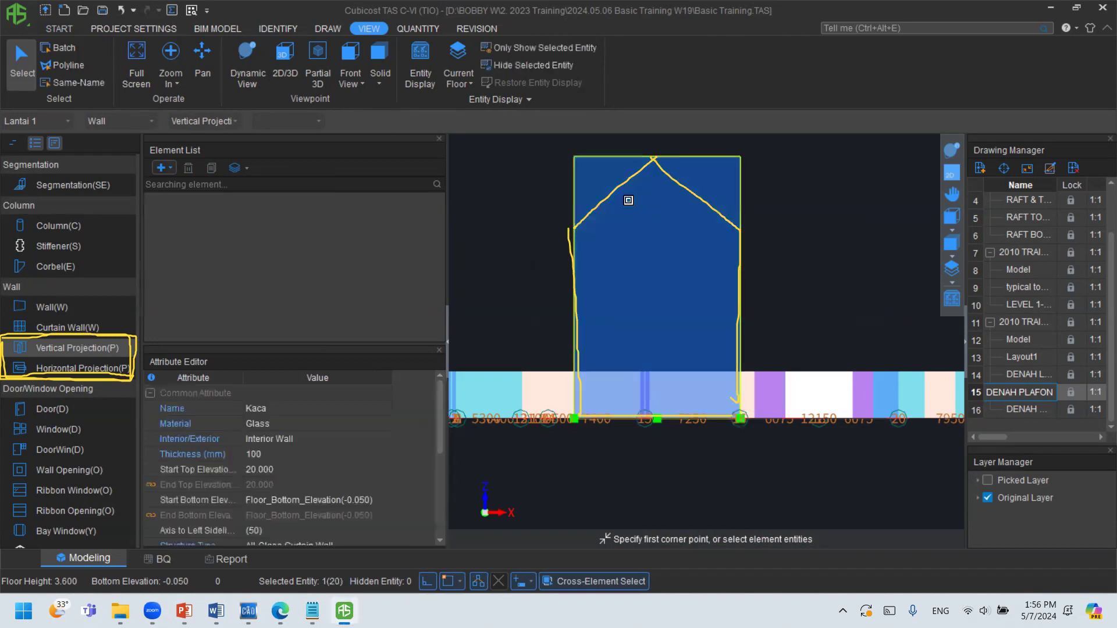
left_click(650, 185)
left_click(651, 185)
left_click(650, 185)
left_click(651, 185)
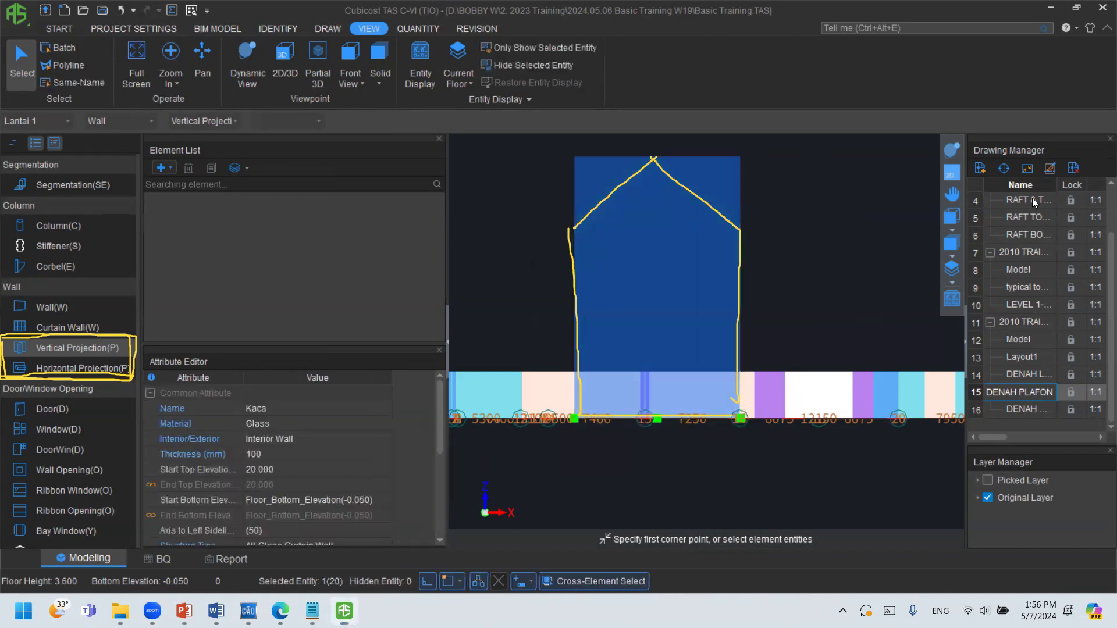
left_click_drag(566, 232, 767, 226)
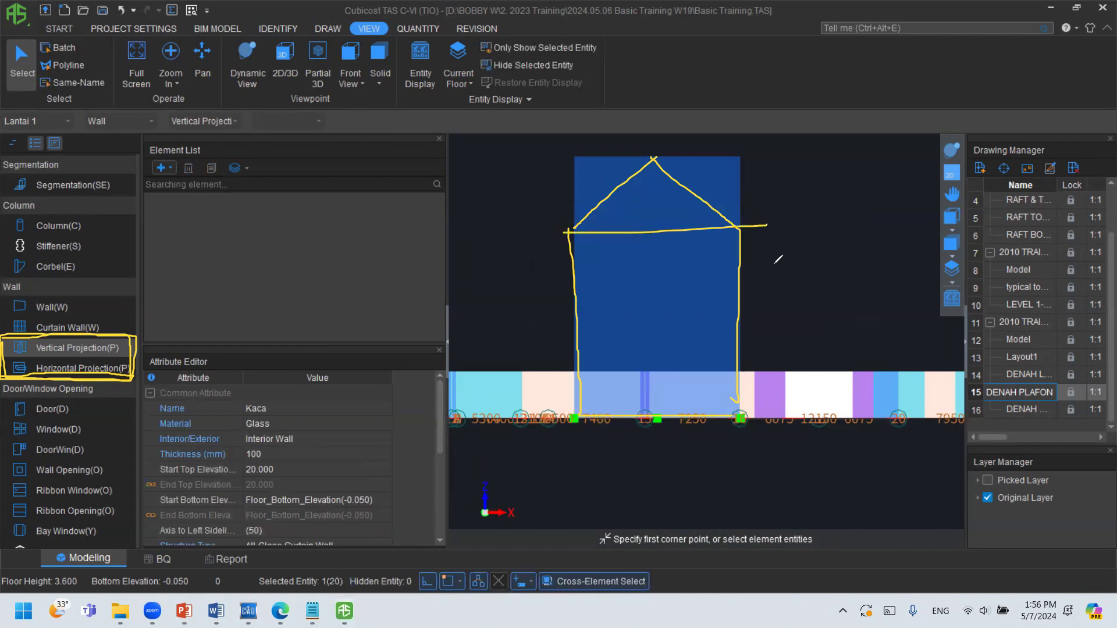
left_click_drag(652, 153, 652, 252)
left_click(319, 499)
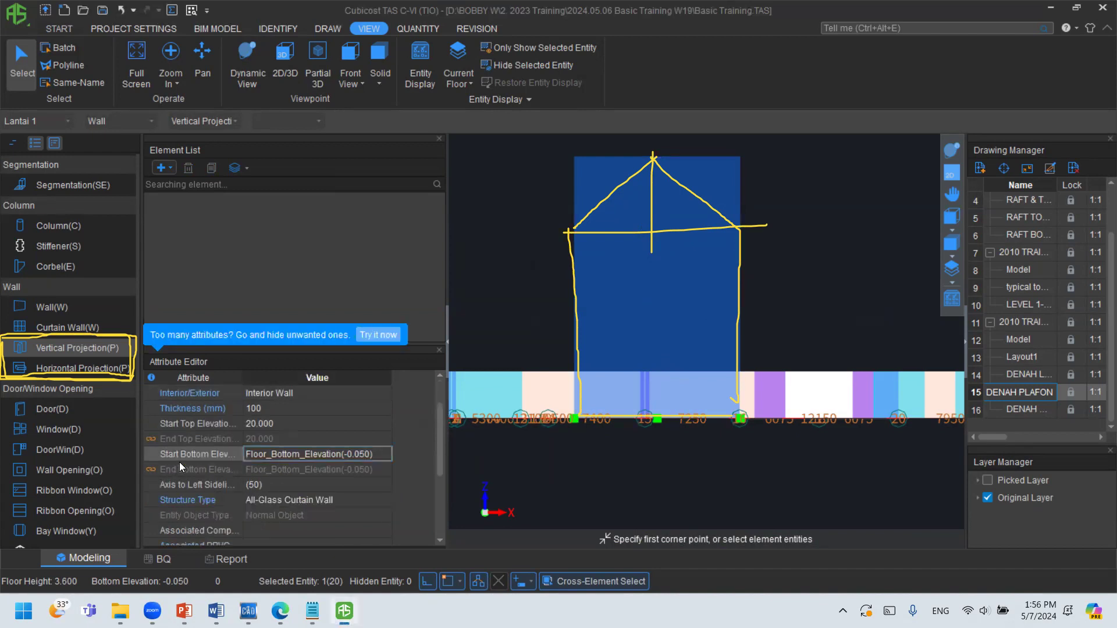
scroll(168, 454, "down", 1)
left_click(151, 438)
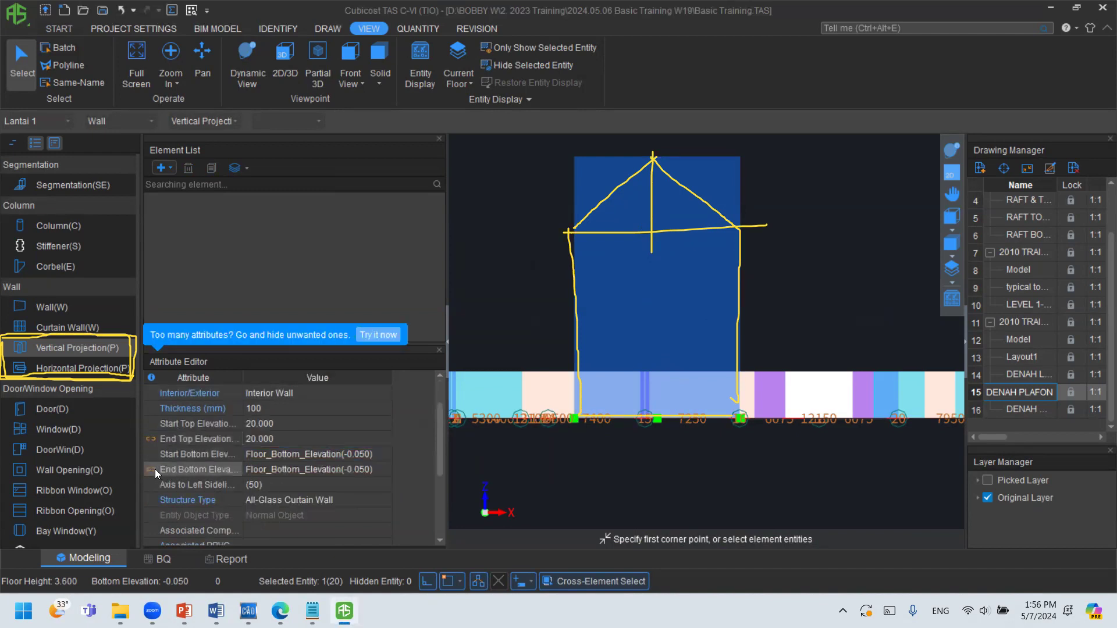
Set the Kaca curtain wall's start top elevation to 0 m.
left_click(284, 452)
left_click(283, 437)
left_click(279, 423)
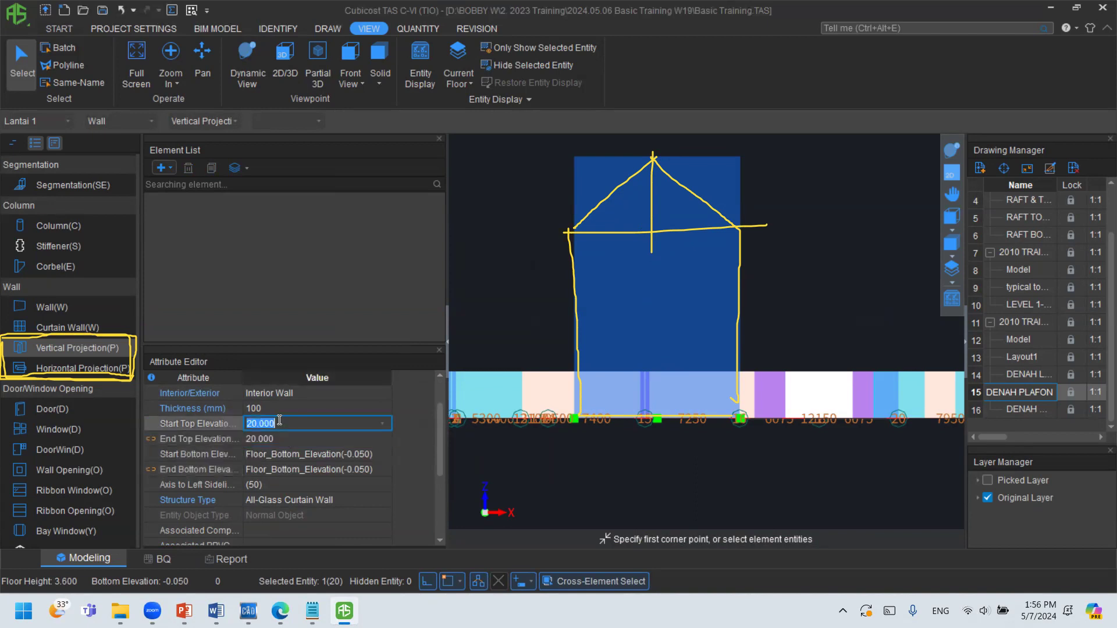
type("0")
key("Return")
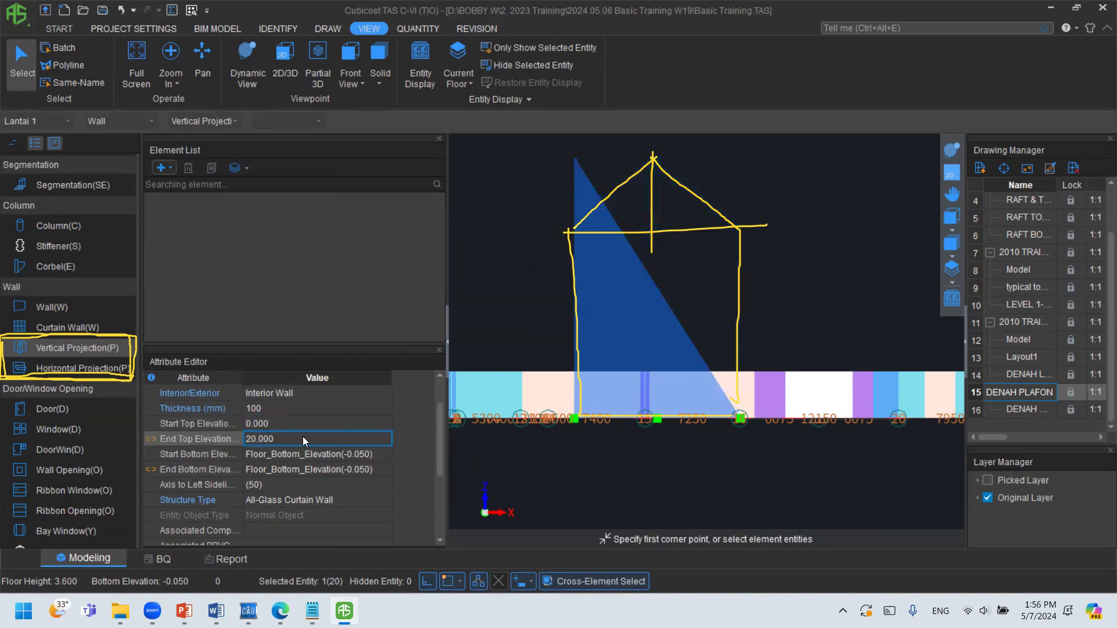
Try to set the Kaca curtain wall's start bottom elevation to 10 m.
left_click(290, 454)
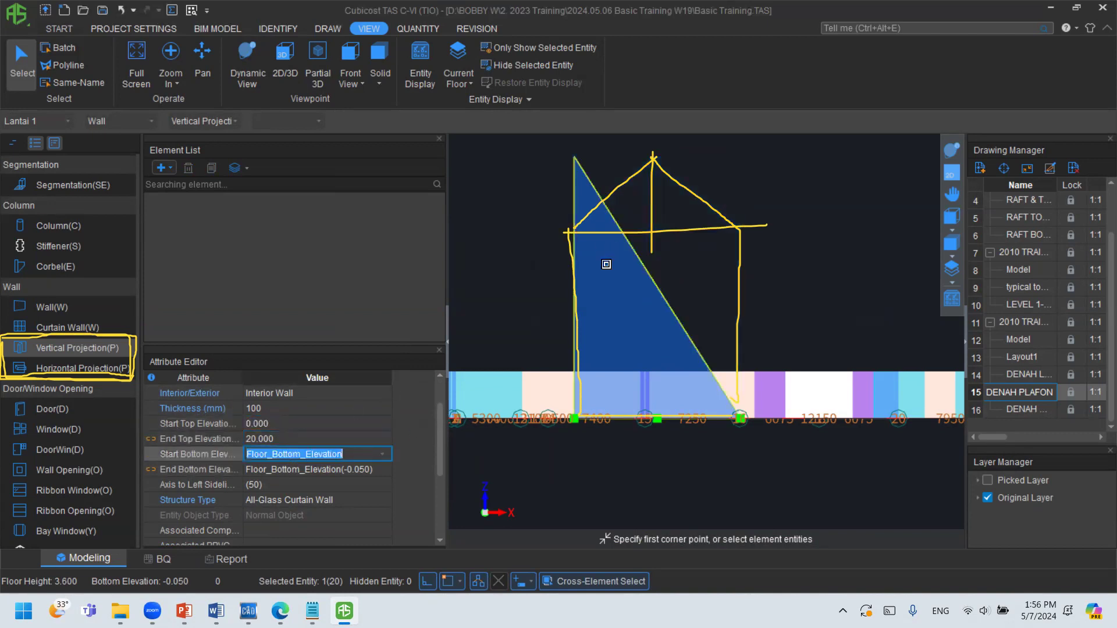
left_click(277, 428)
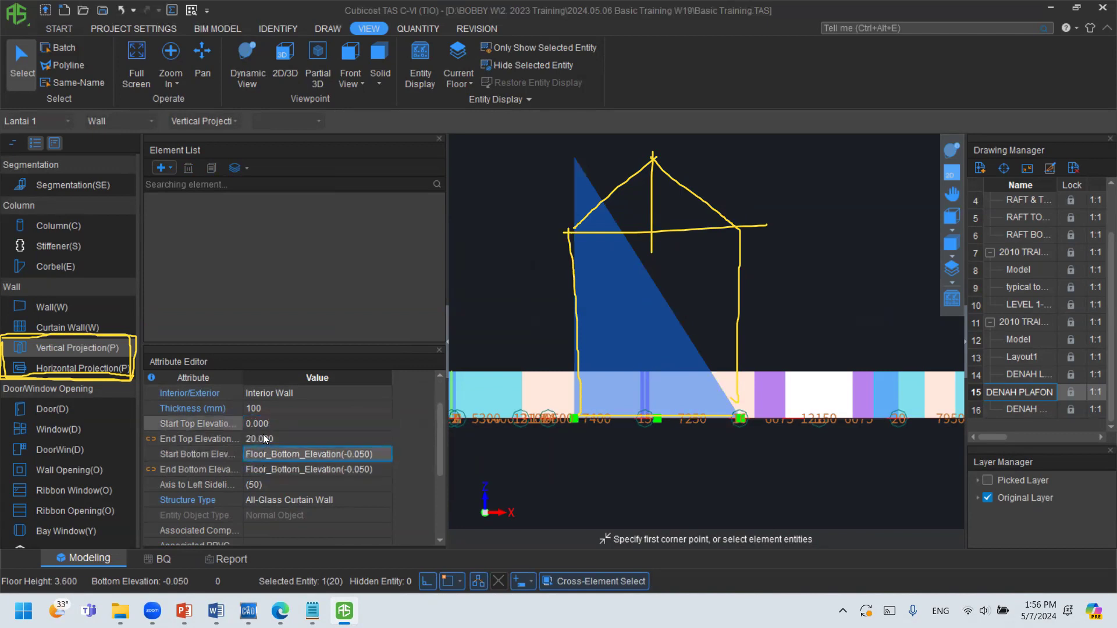
left_click(278, 455)
left_click(278, 455)
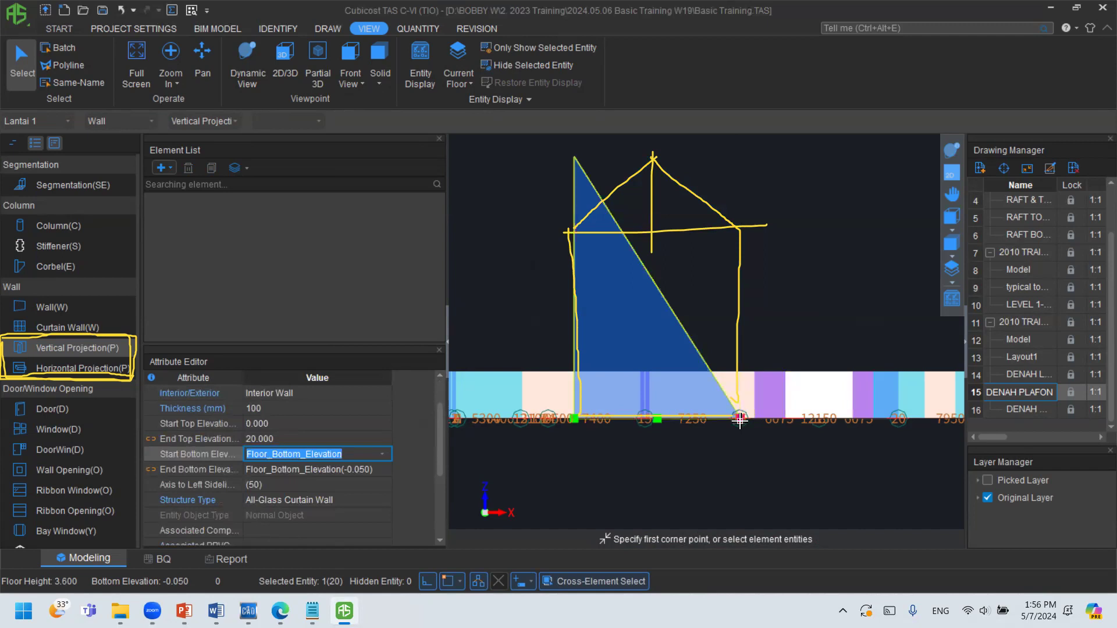
left_click(322, 479)
left_click(342, 454)
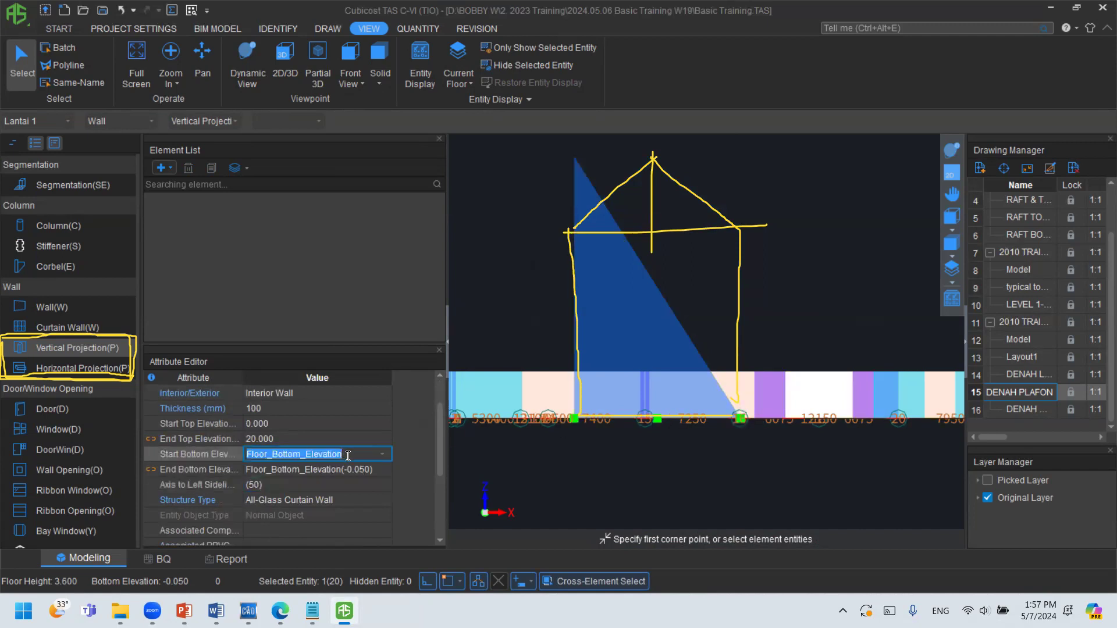
type("10")
key("Return")
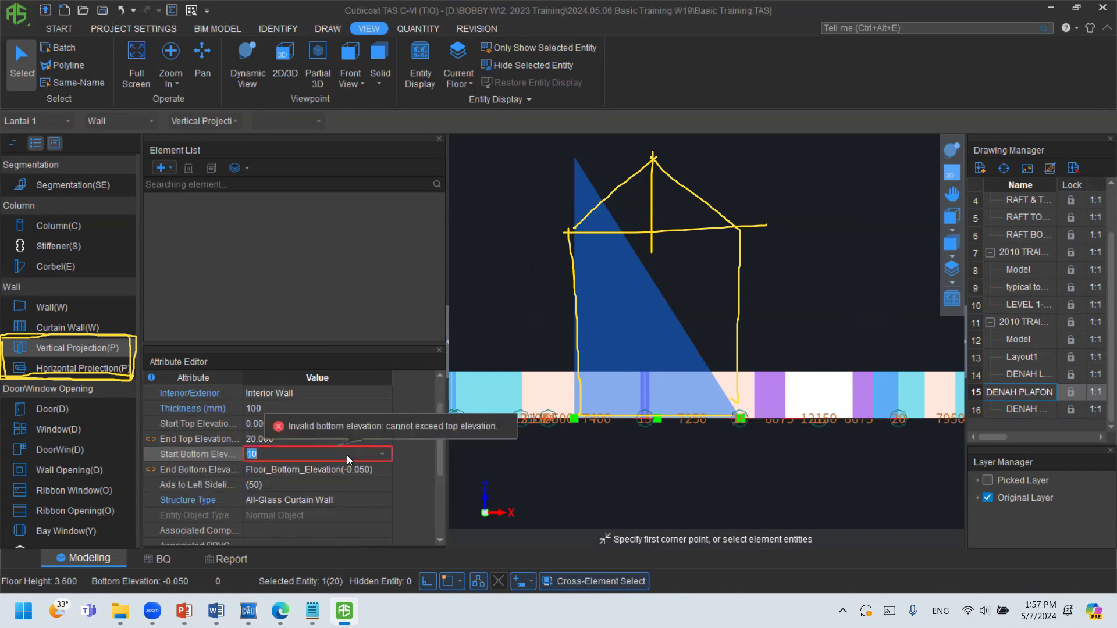
Set the Kaca curtain wall's end bottom elevation to 10 m.
left_click(357, 465)
type("10")
key("Return")
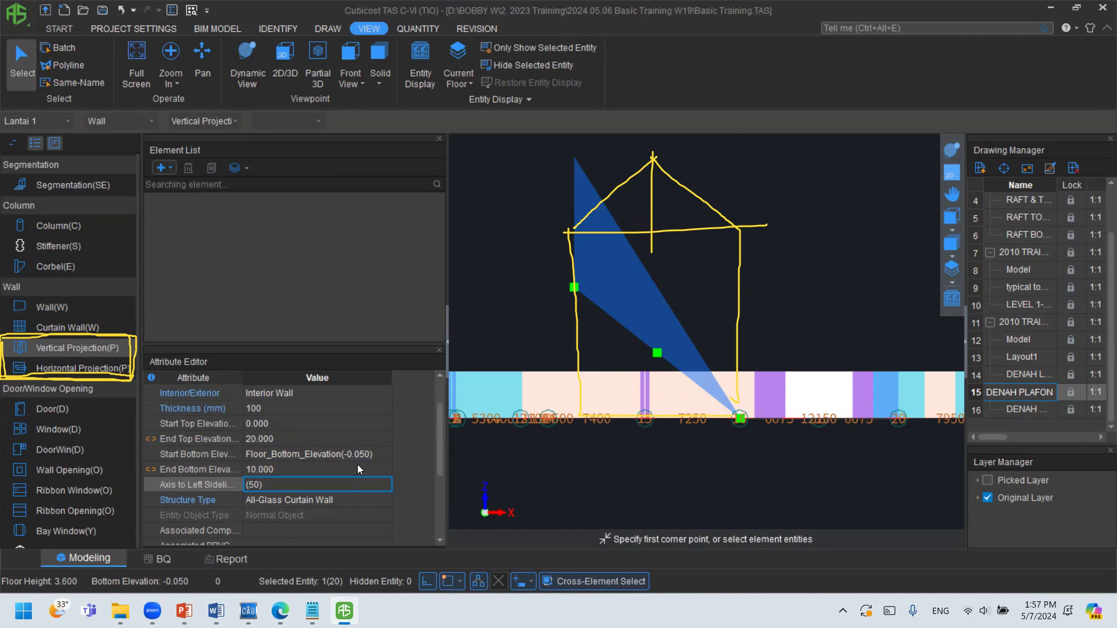
left_click(656, 353)
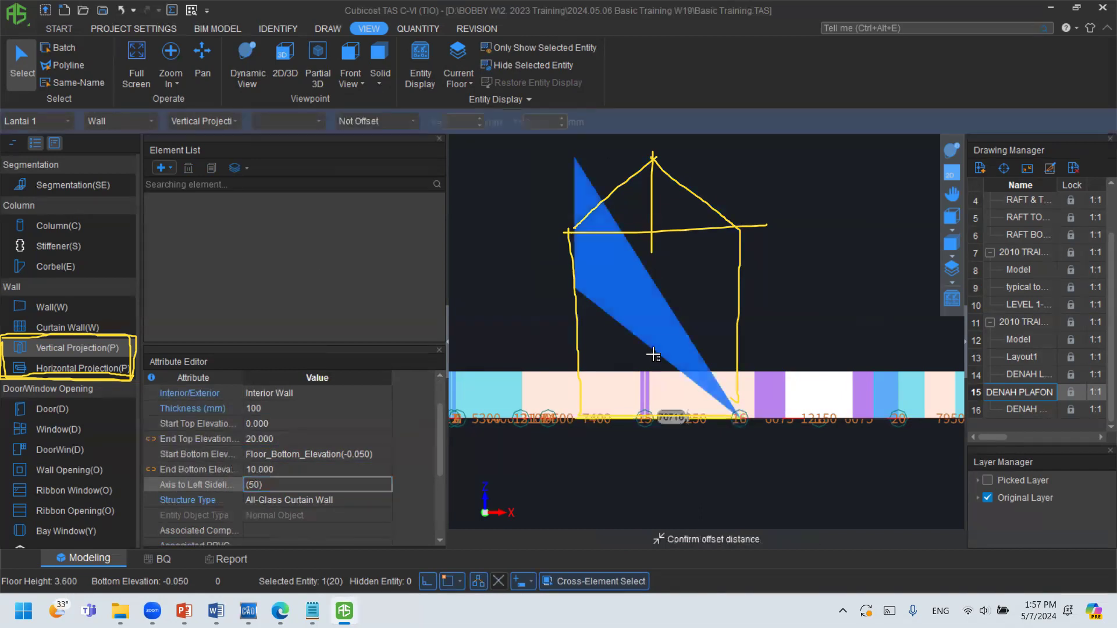
left_click(653, 332)
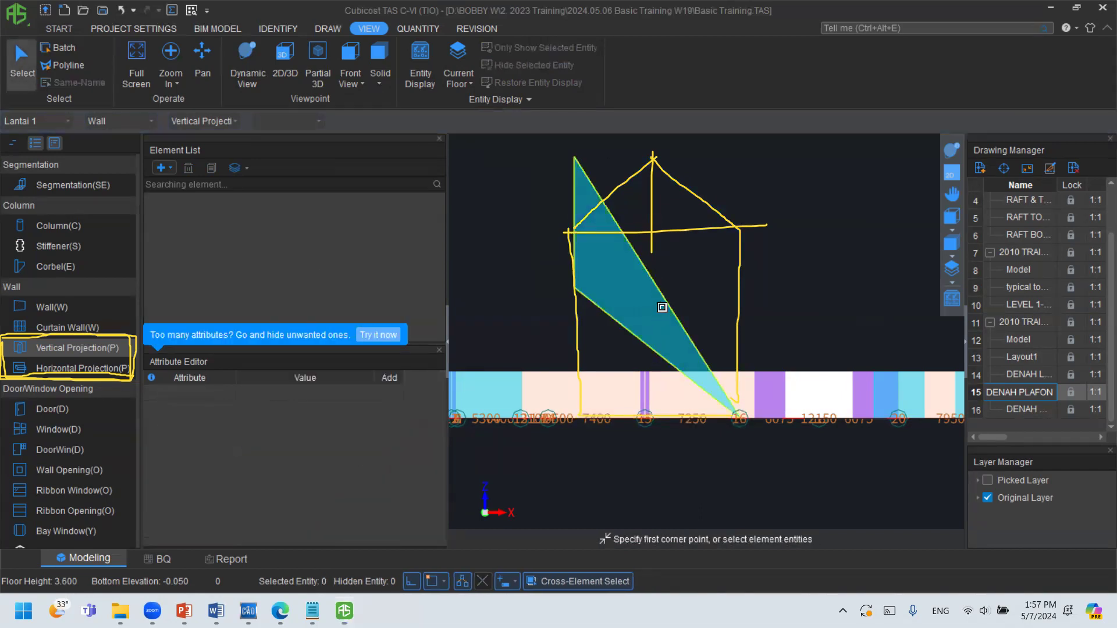
left_click(662, 307)
left_click(576, 288)
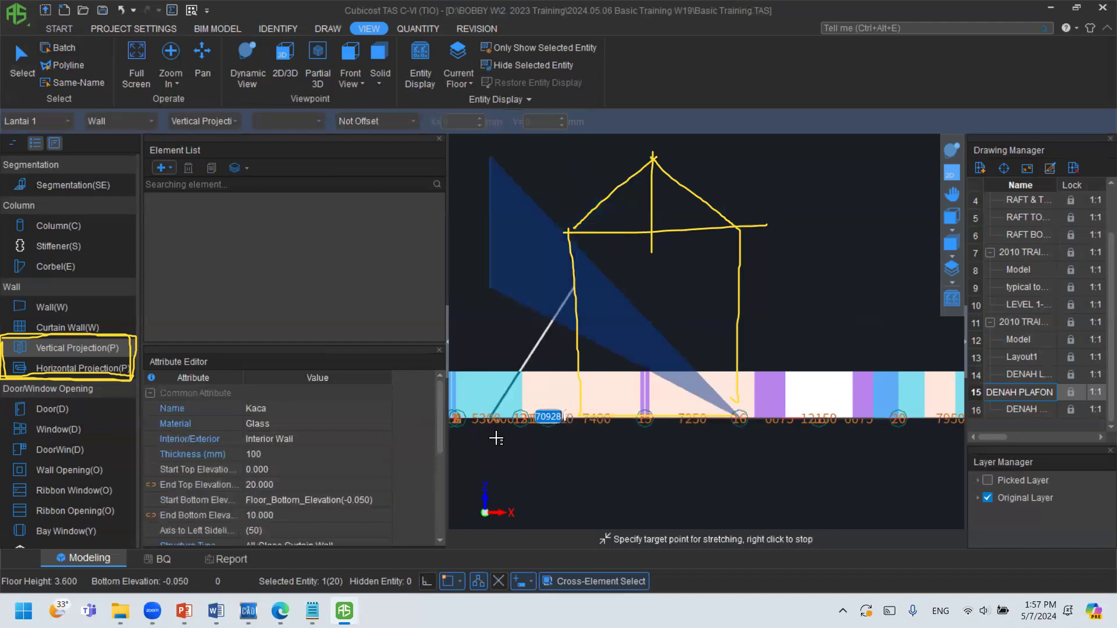
middle_click_drag(550, 369, 737, 344)
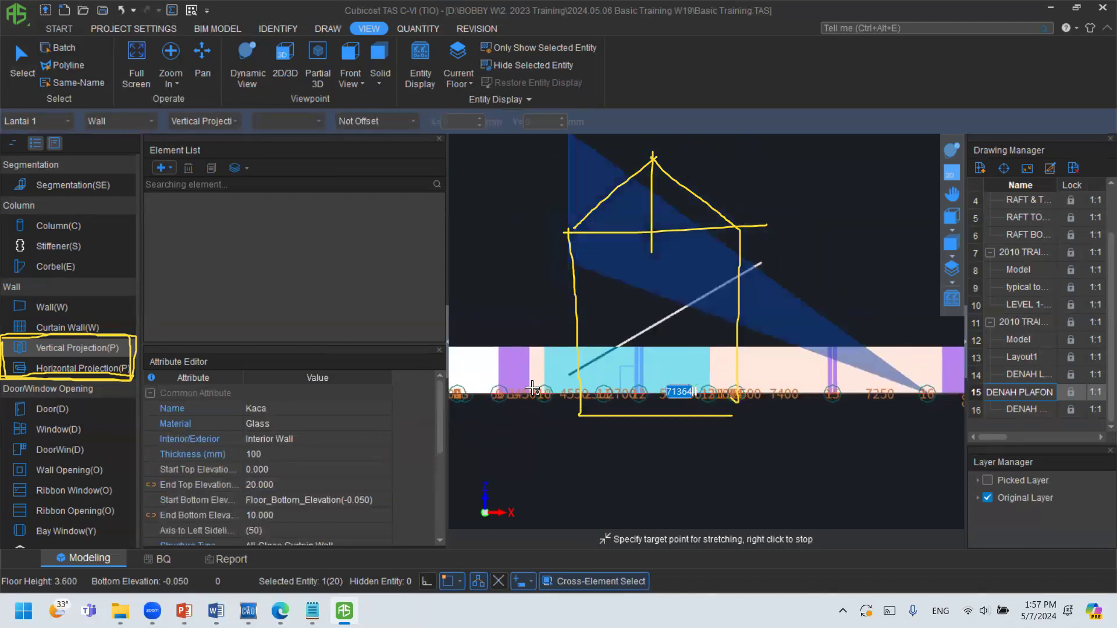
middle_click_drag(503, 374, 607, 359)
scroll(607, 359, "down", 1)
key("Escape")
Orbit from the front view to a tilted 3D view and select the sloped Kaca curtain wall to examine it.
left_click(952, 151)
left_click_drag(846, 220, 761, 387)
key("Escape")
scroll(776, 351, "down", 5)
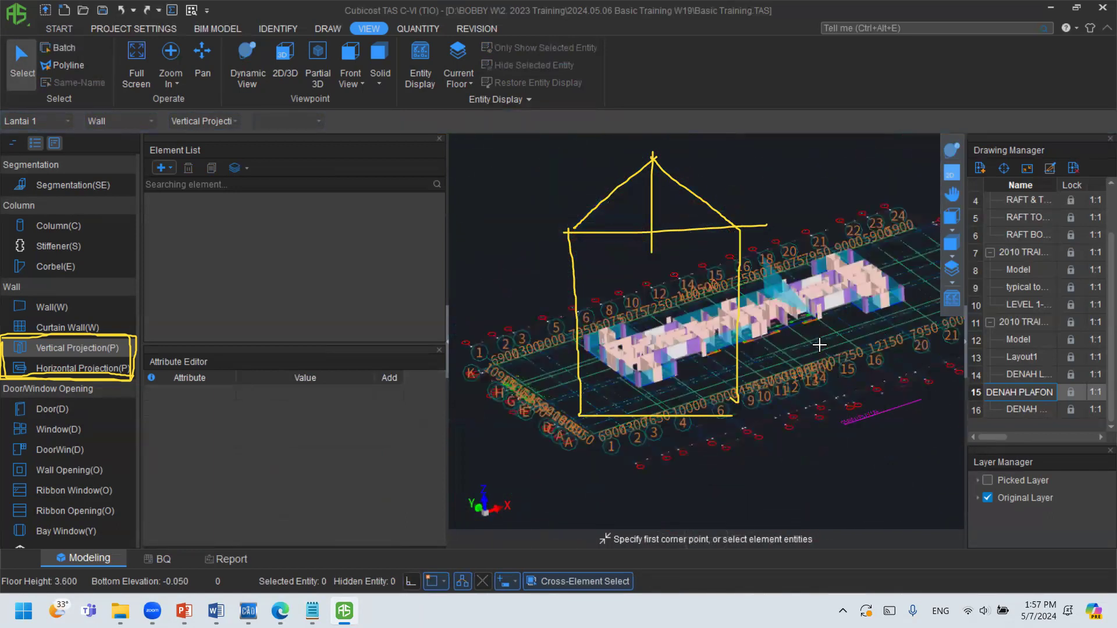
scroll(782, 292, "up", 2)
left_click(781, 292)
left_click(952, 151)
left_click_drag(818, 265, 802, 322)
scroll(802, 322, "up", 2)
key("Escape")
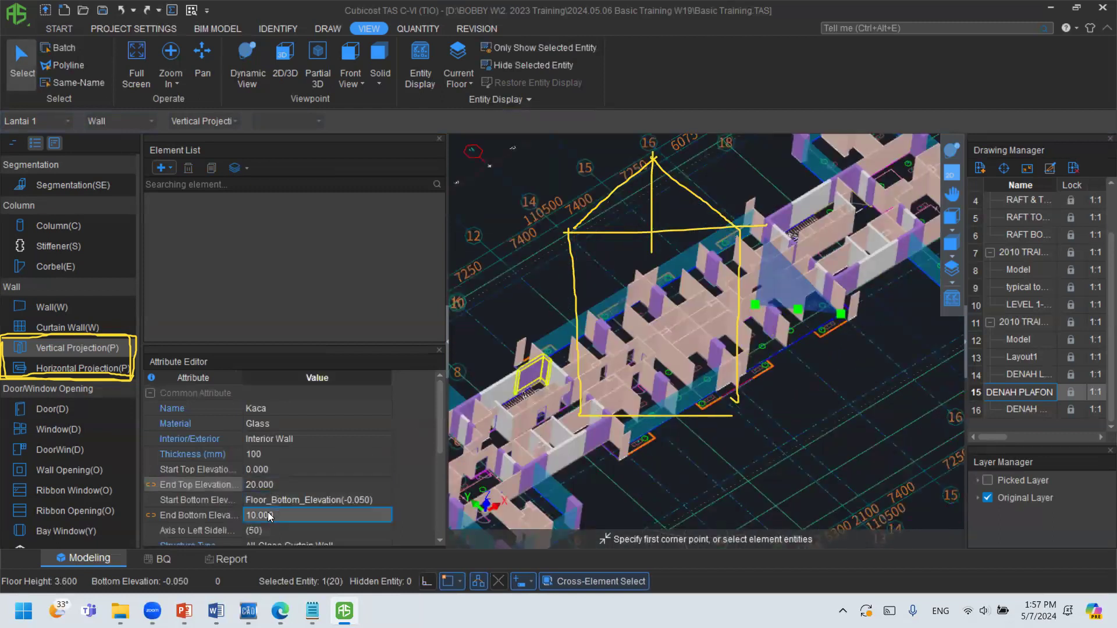
left_click(162, 168)
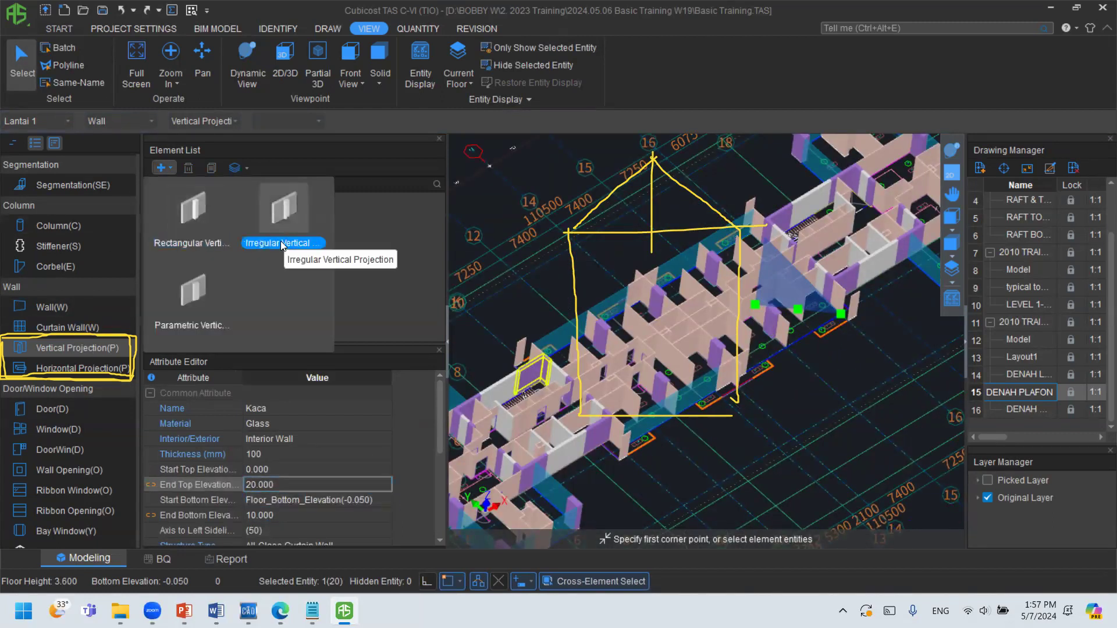
left_click(696, 331)
left_click(755, 305)
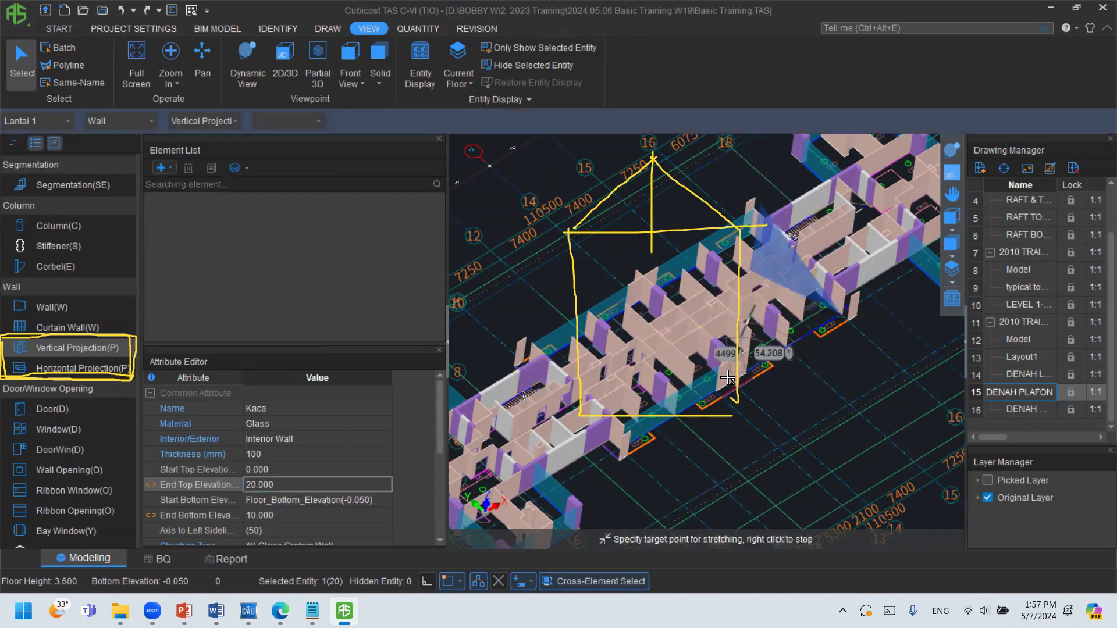
right_click(749, 333)
Stretch the elevated end of the Kaca curtain wall to a new point in 3D and orbit to check its sloped shape.
scroll(843, 302, "up", 5)
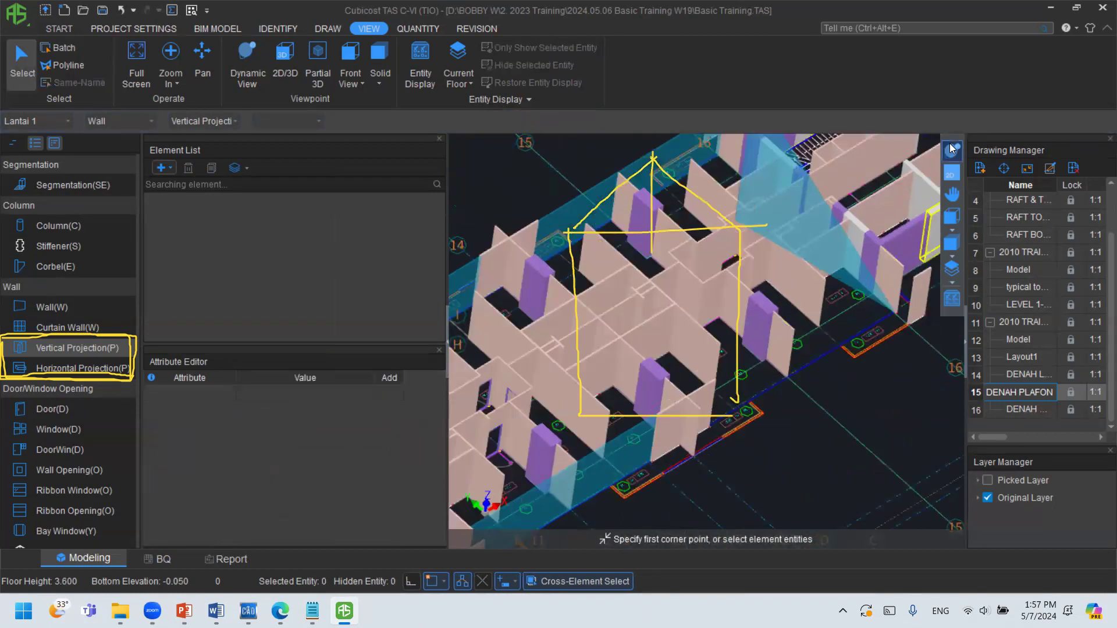
middle_click_drag(843, 302, 863, 321)
left_click(801, 248)
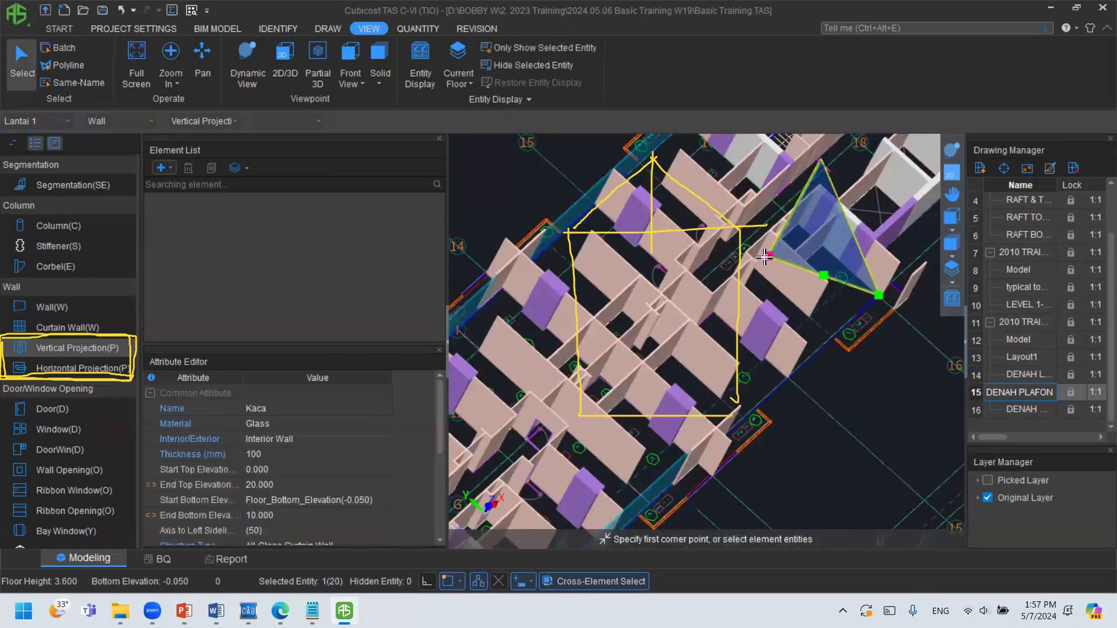
left_click(640, 276)
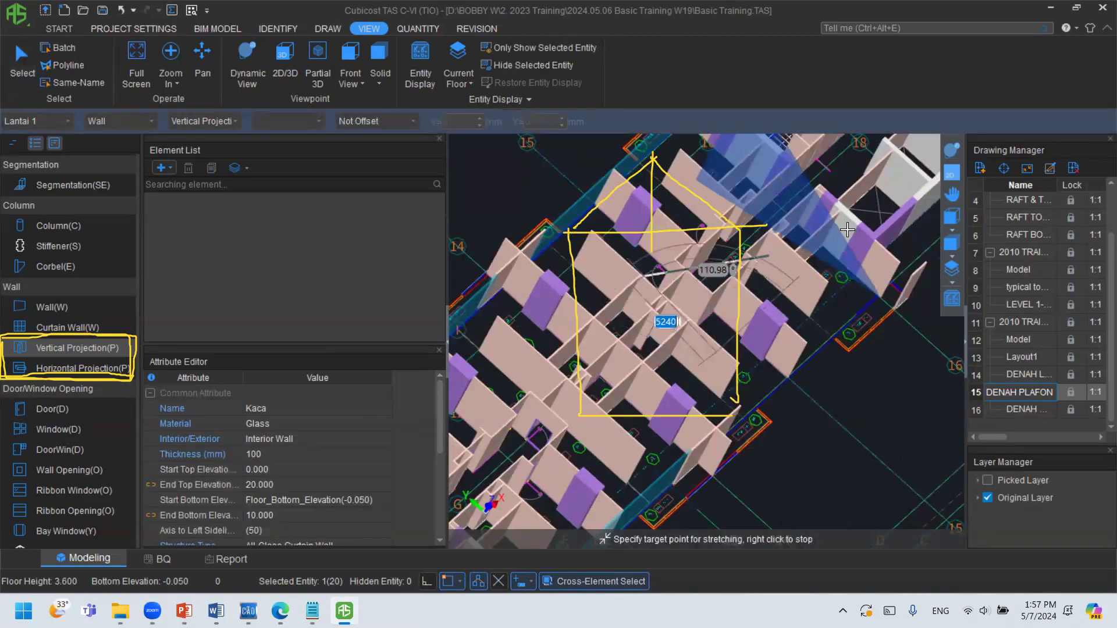
left_click(950, 153)
left_click_drag(635, 411, 692, 261)
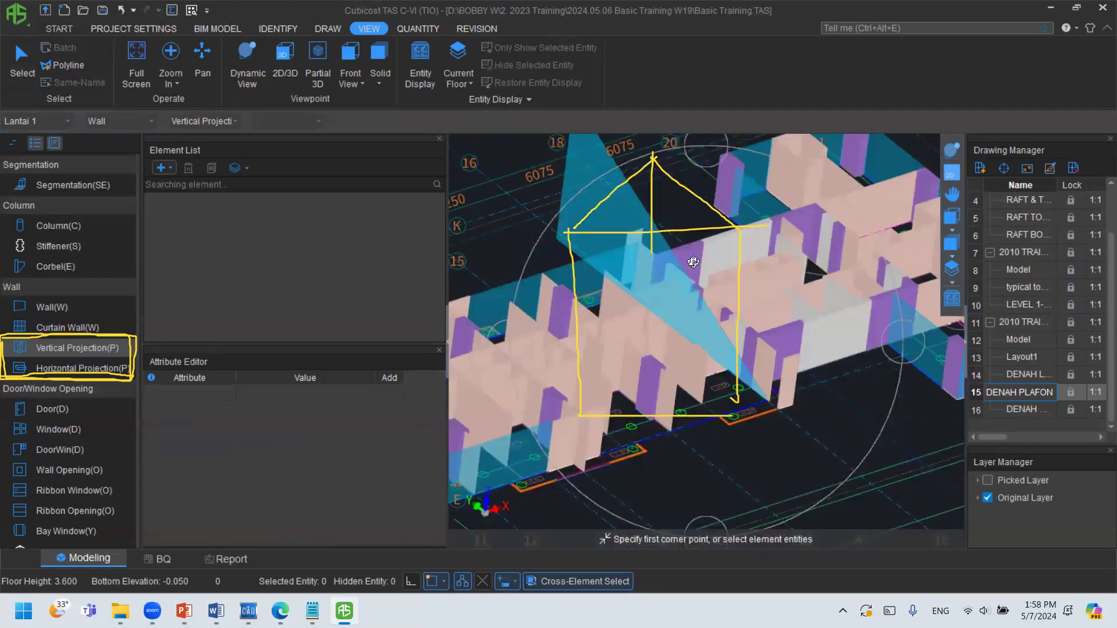
Examine the walls and the placed door openings in the 3D model, including a P2 door.
scroll(693, 261, "down", 2)
key("Escape")
scroll(708, 294, "down", 2)
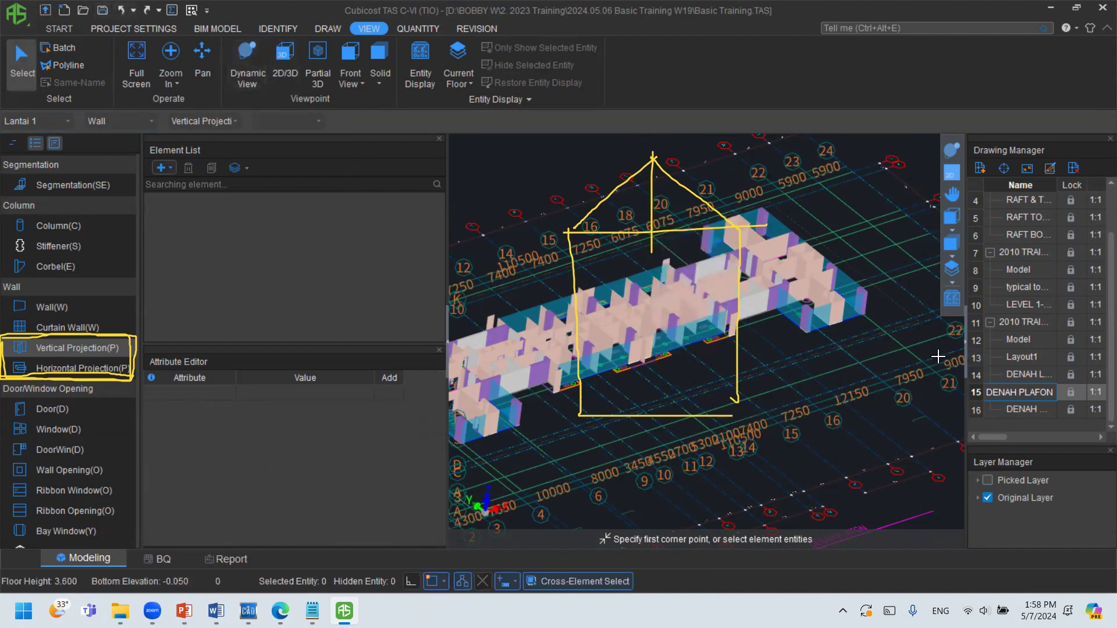
left_click(52, 307)
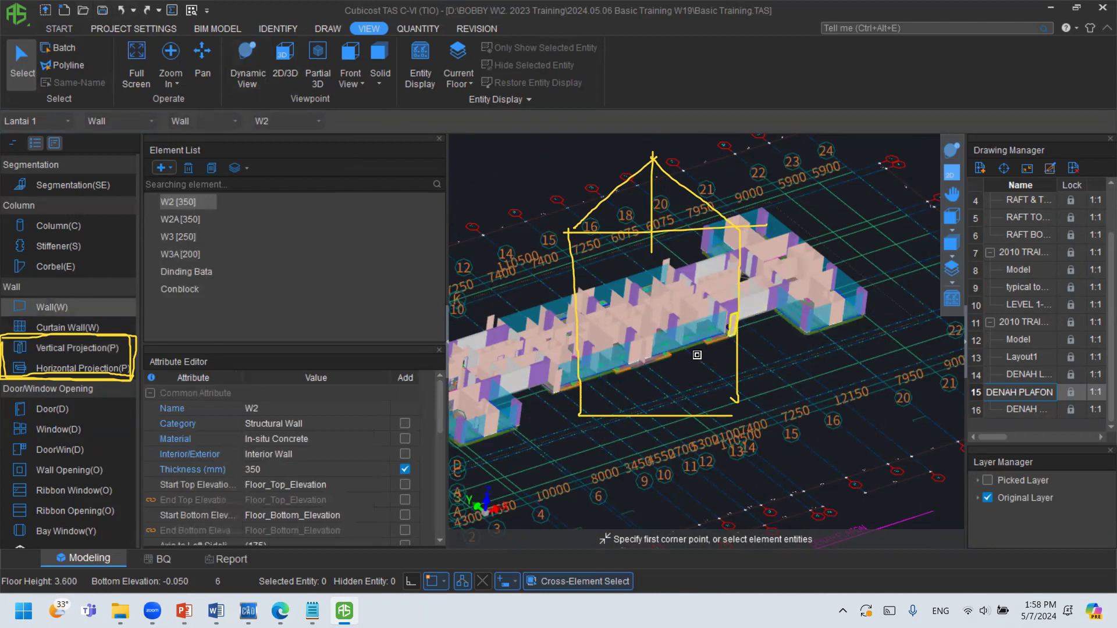
scroll(672, 327, "up", 1)
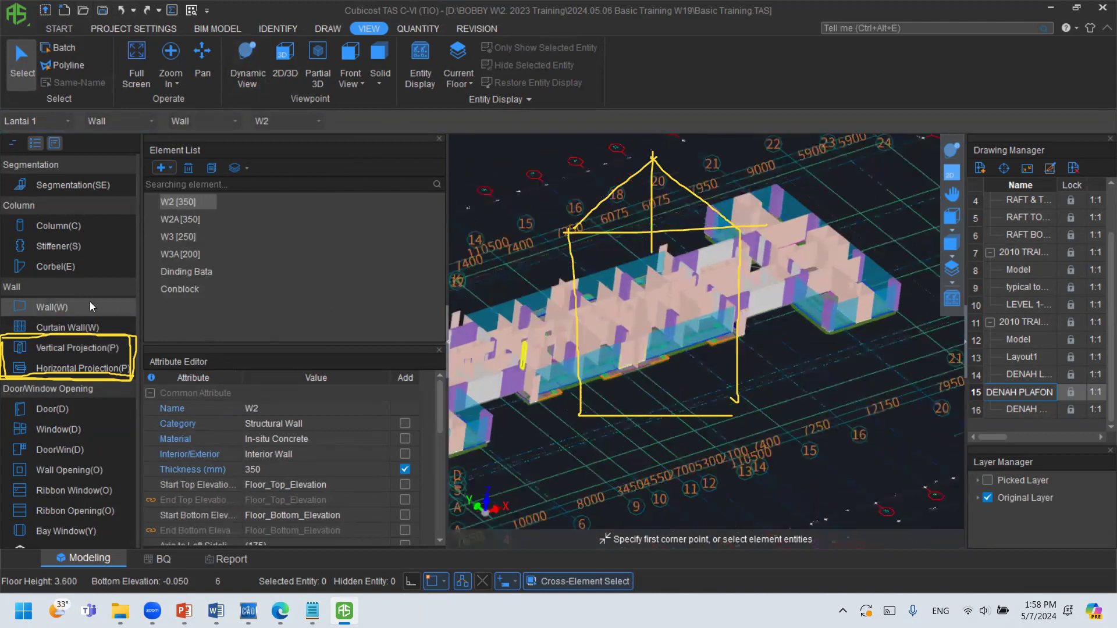
left_click(76, 409)
scroll(604, 339, "up", 3)
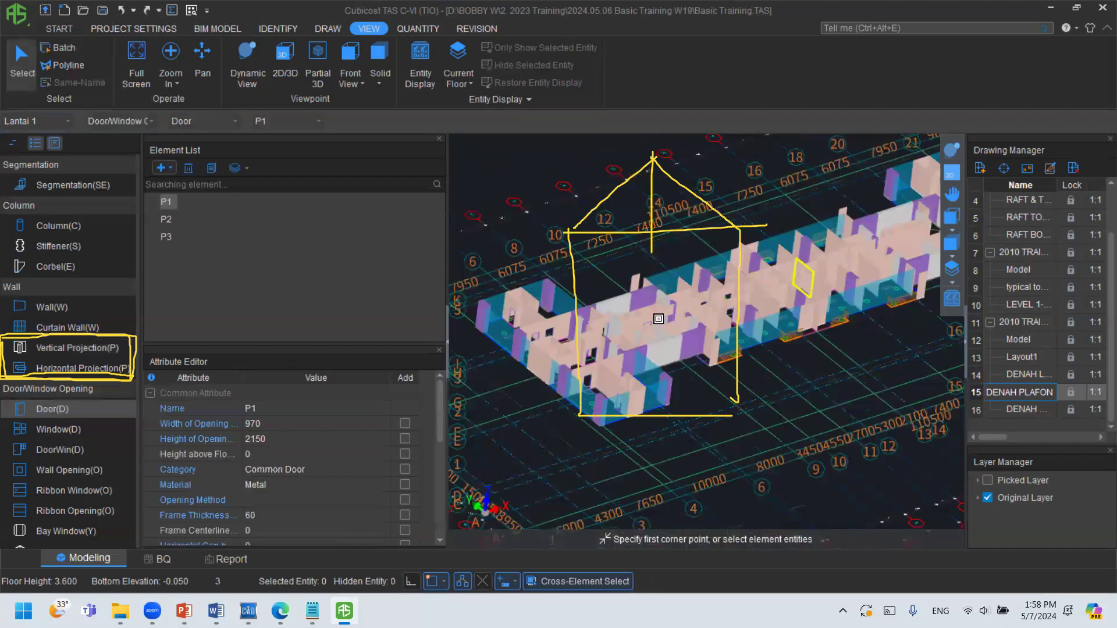
left_click(600, 333)
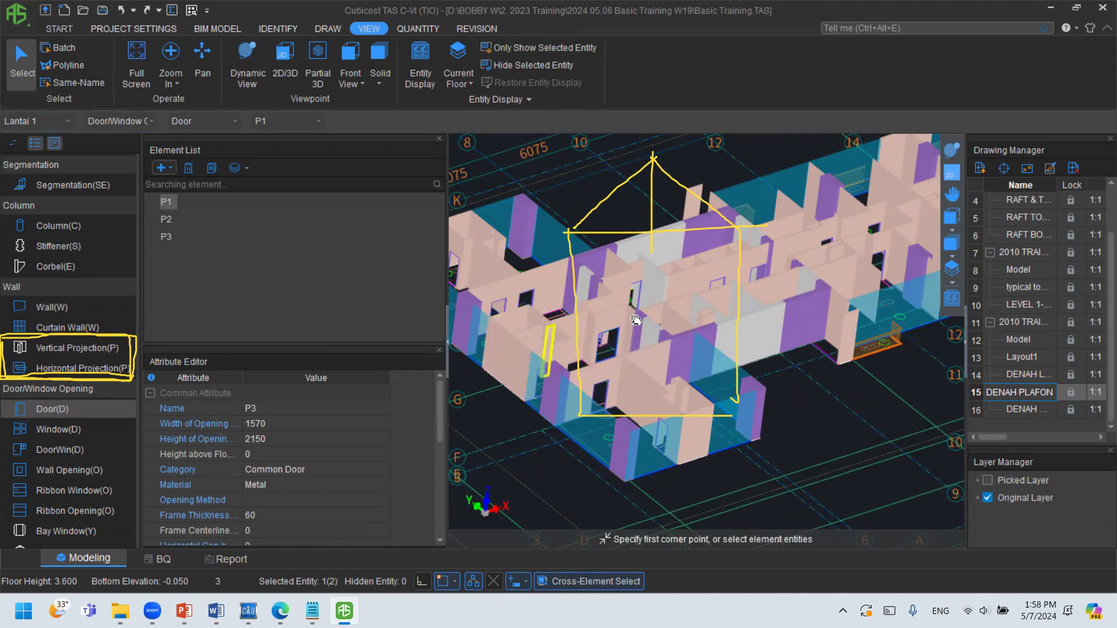
scroll(589, 285, "up", 3)
scroll(588, 277, "up", 5)
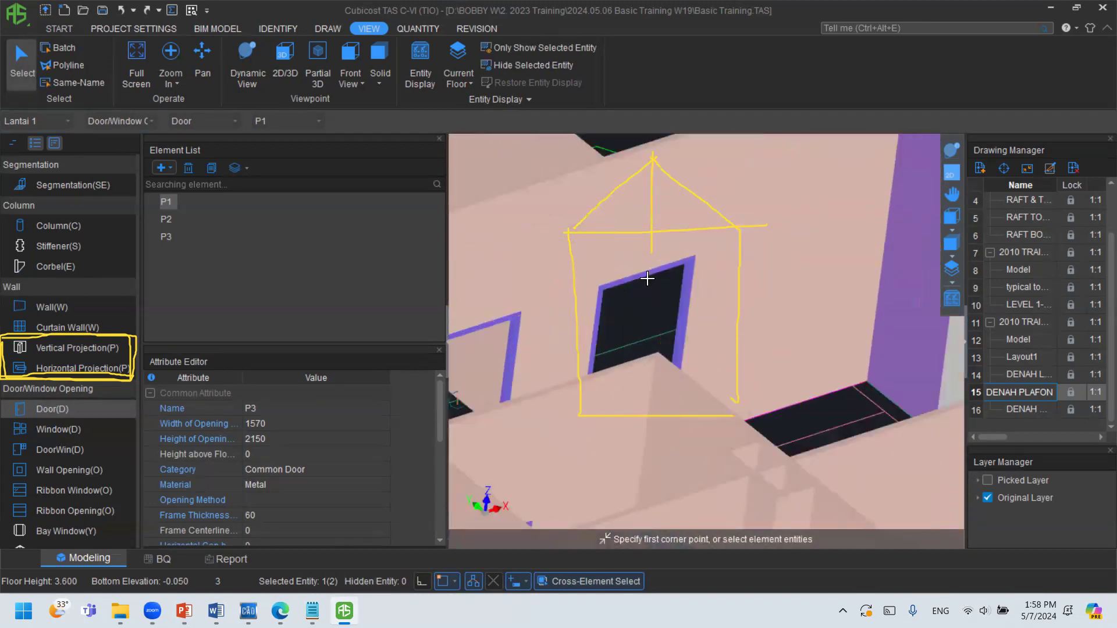
left_click(628, 281)
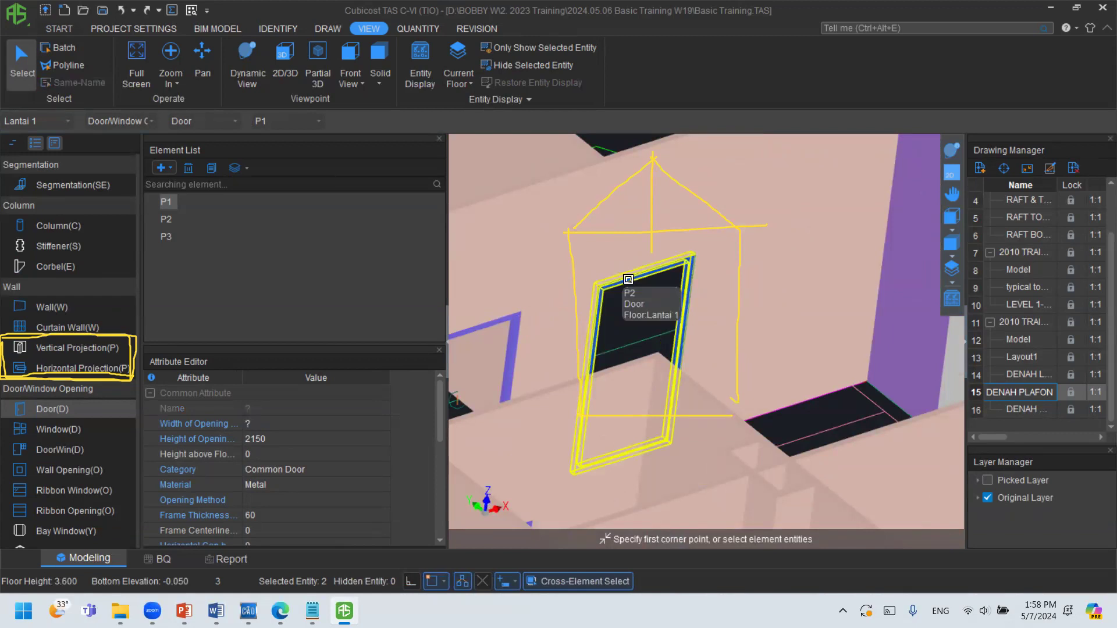
key("Escape")
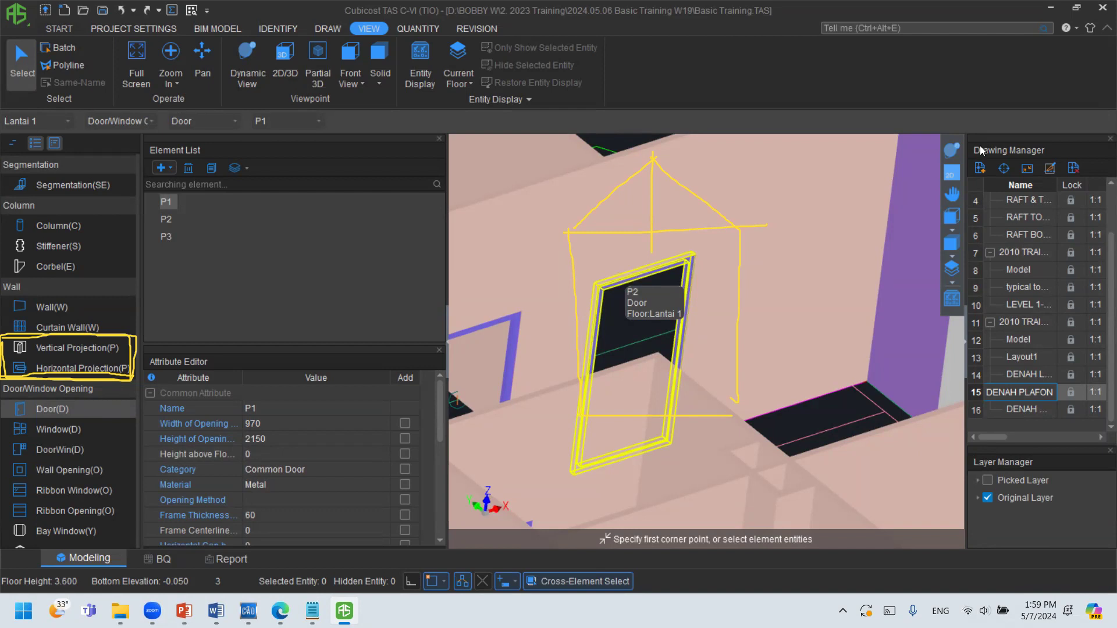
Switch to plan view and look through the available parametric door shapes, including Rectangle 2.
left_click(952, 173)
scroll(790, 304, "down", 4)
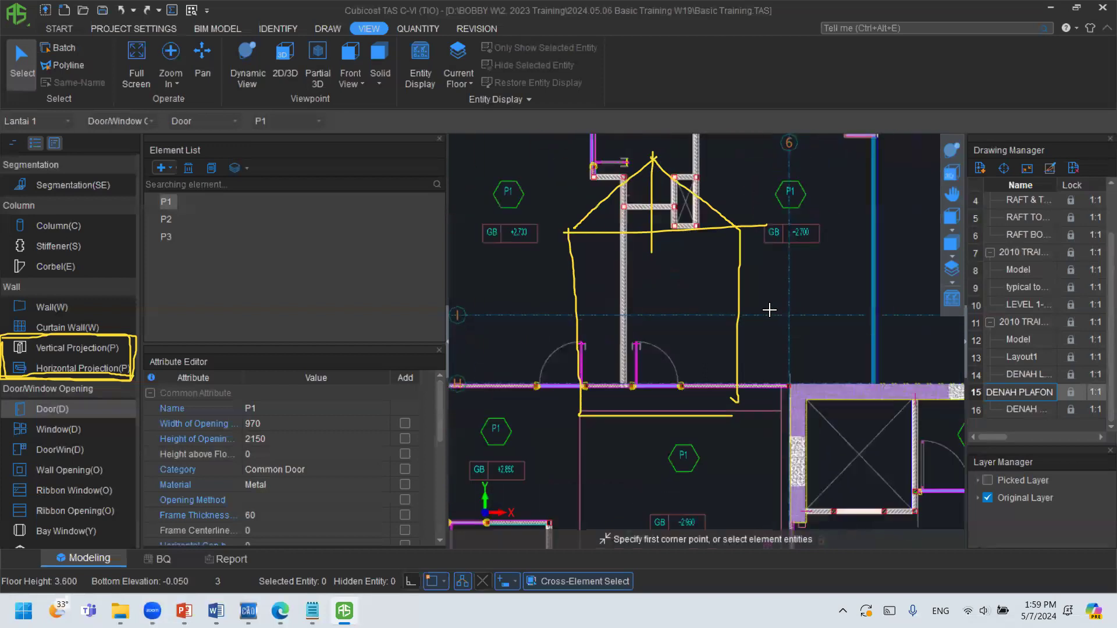
left_click(173, 168)
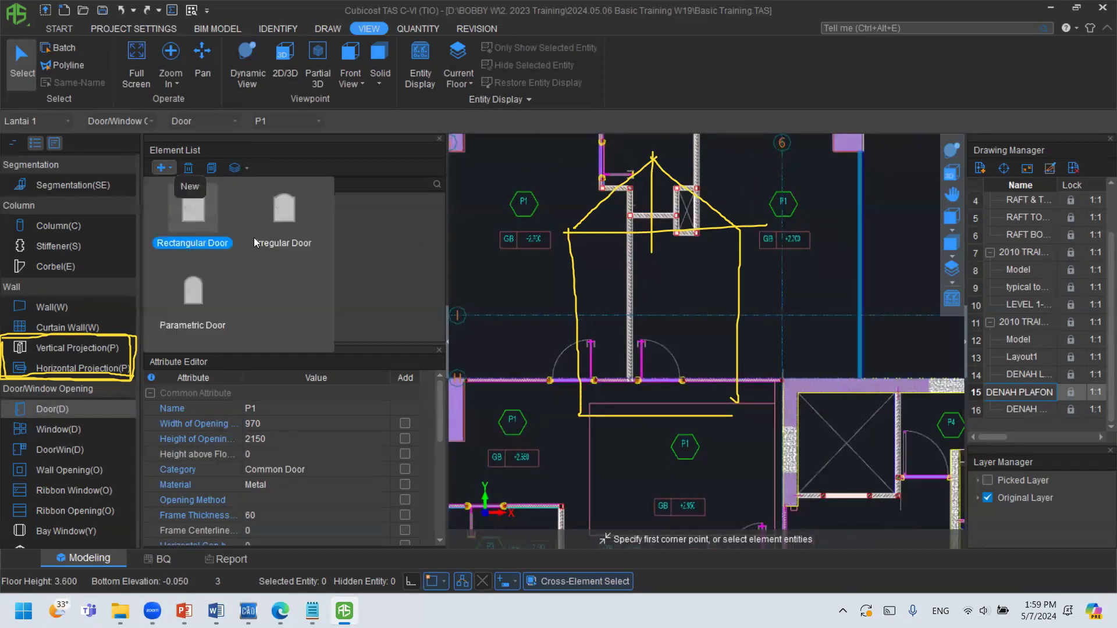
left_click(215, 297)
left_click(465, 193)
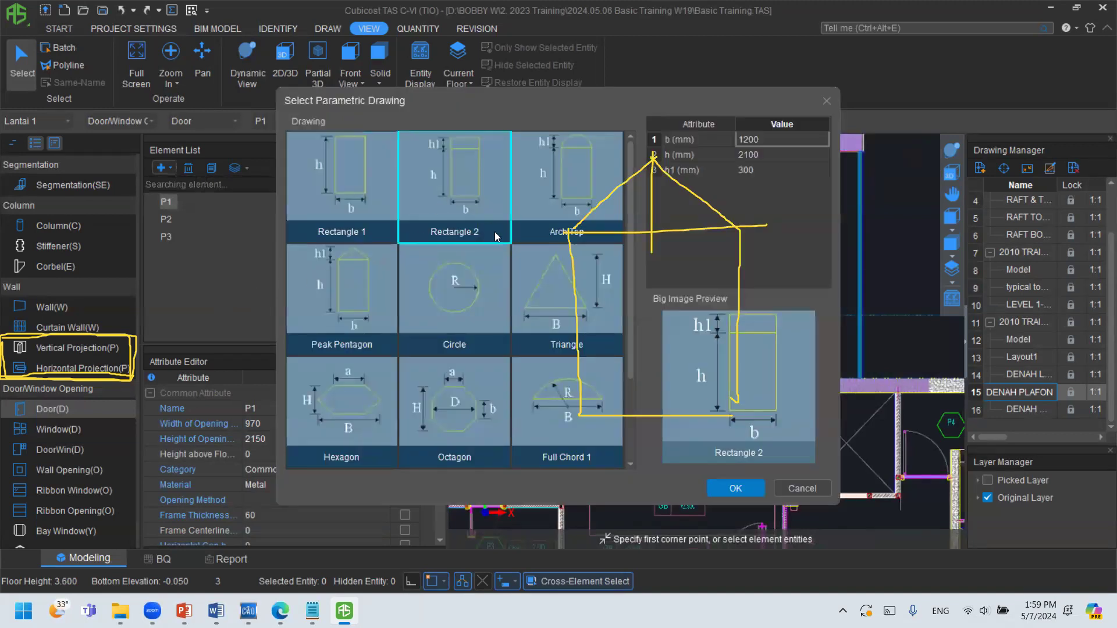
scroll(495, 232, "down", 2)
left_click(826, 100)
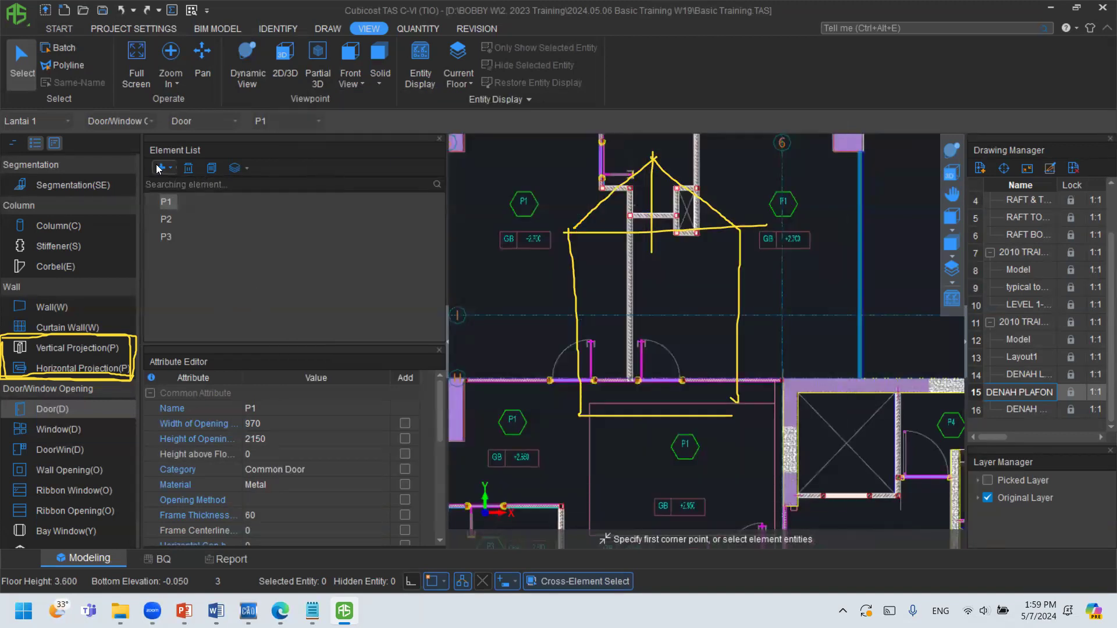
left_click(157, 166)
left_click(285, 212)
left_click_drag(697, 140, 509, 143)
left_click(42, 188)
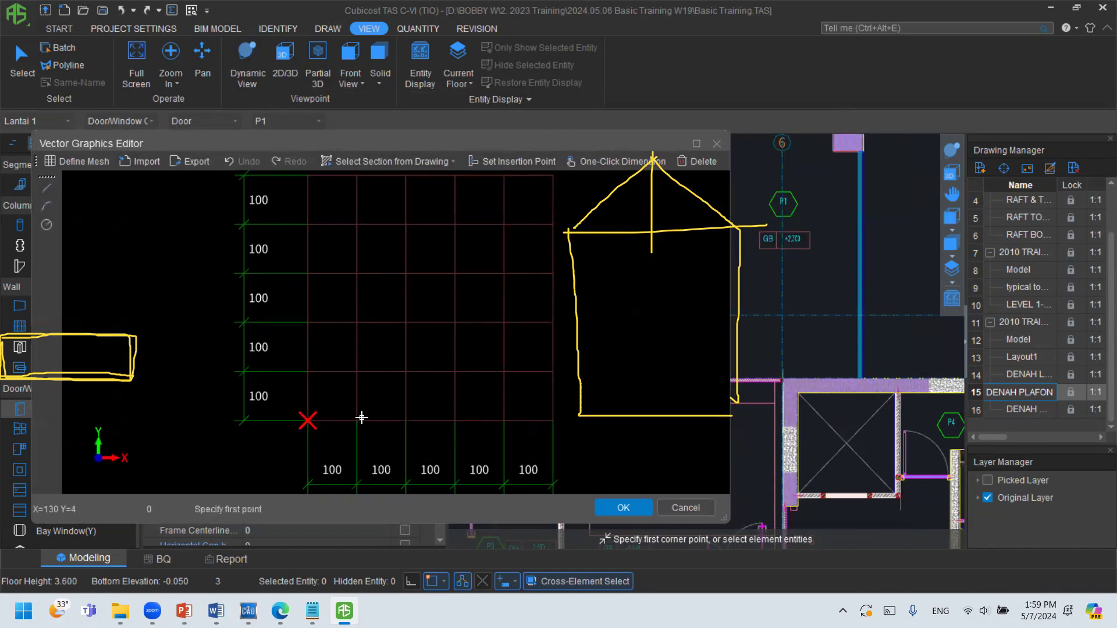
left_click(406, 420)
left_click(716, 144)
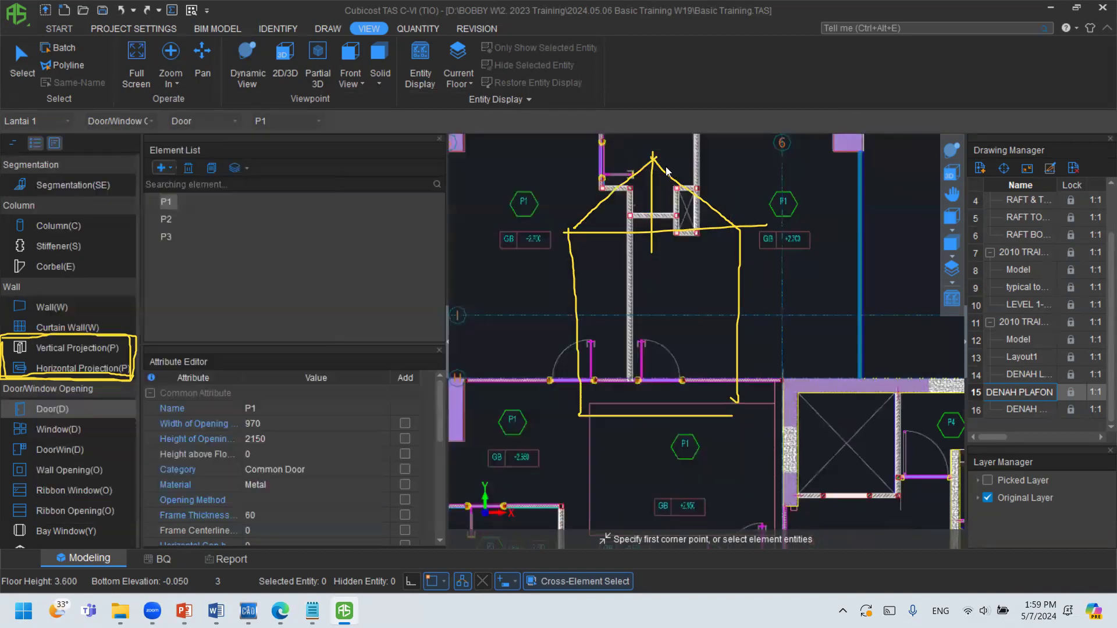
Create a new DoorWin element with its default opening and window sizes.
left_click(50, 448)
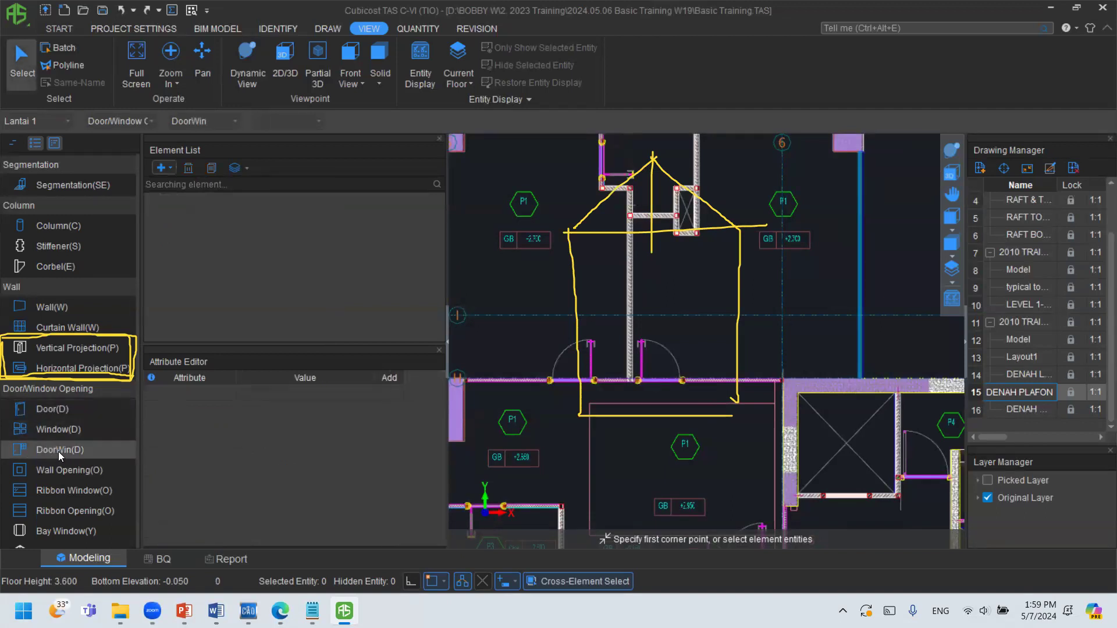
left_click(161, 168)
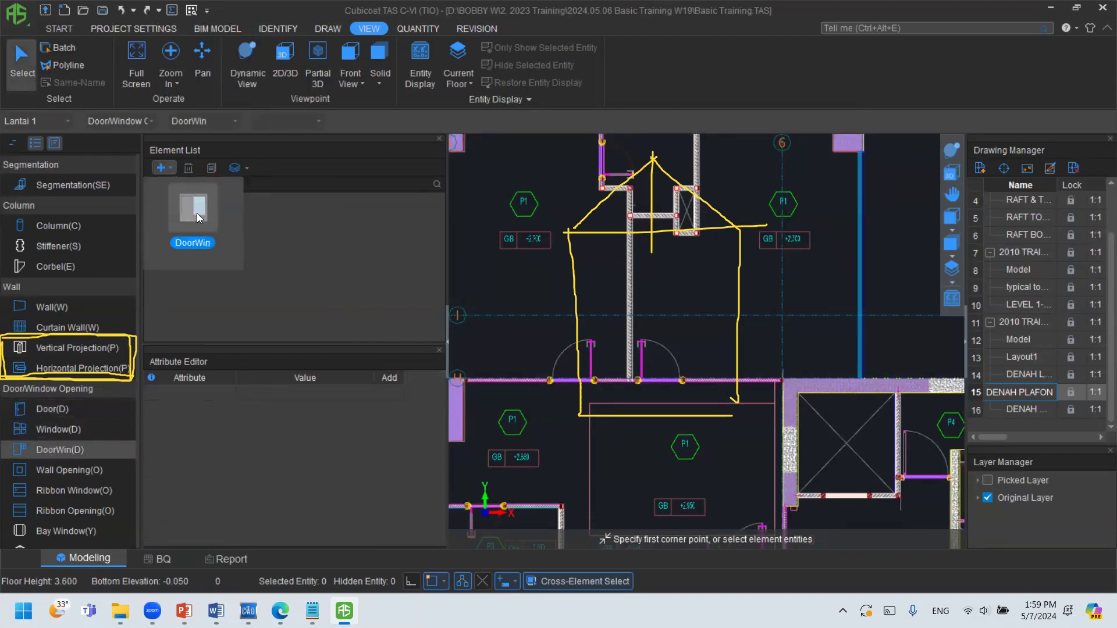
left_click(197, 208)
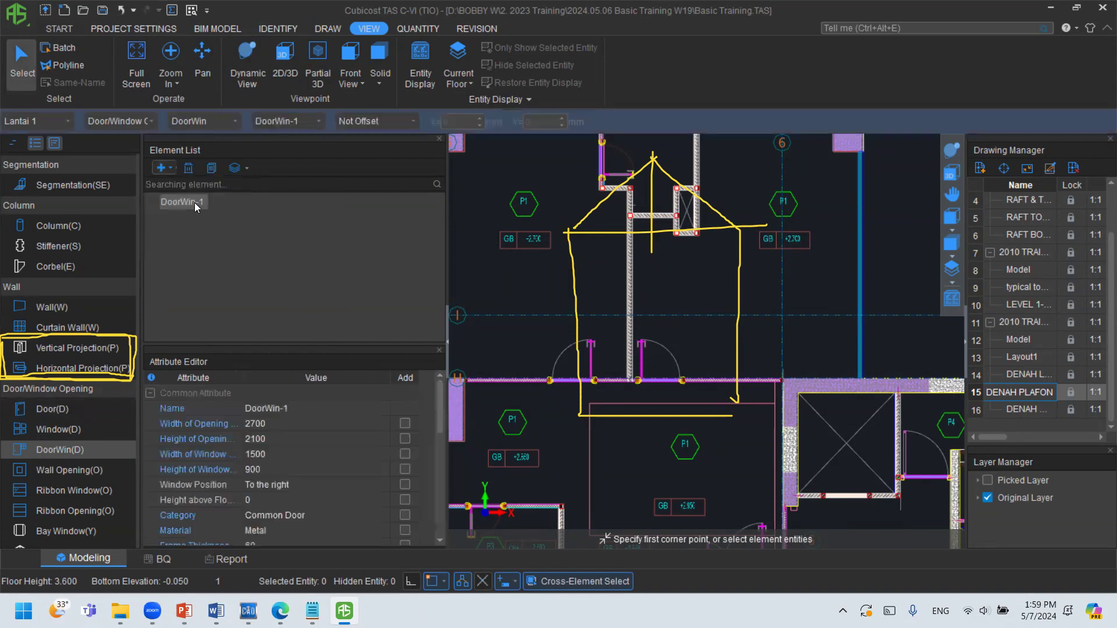
Place the DoorWin on the vertical partition wall above the two swing doors and inspect it in 3D.
scroll(512, 372, "up", 1)
scroll(582, 375, "up", 1)
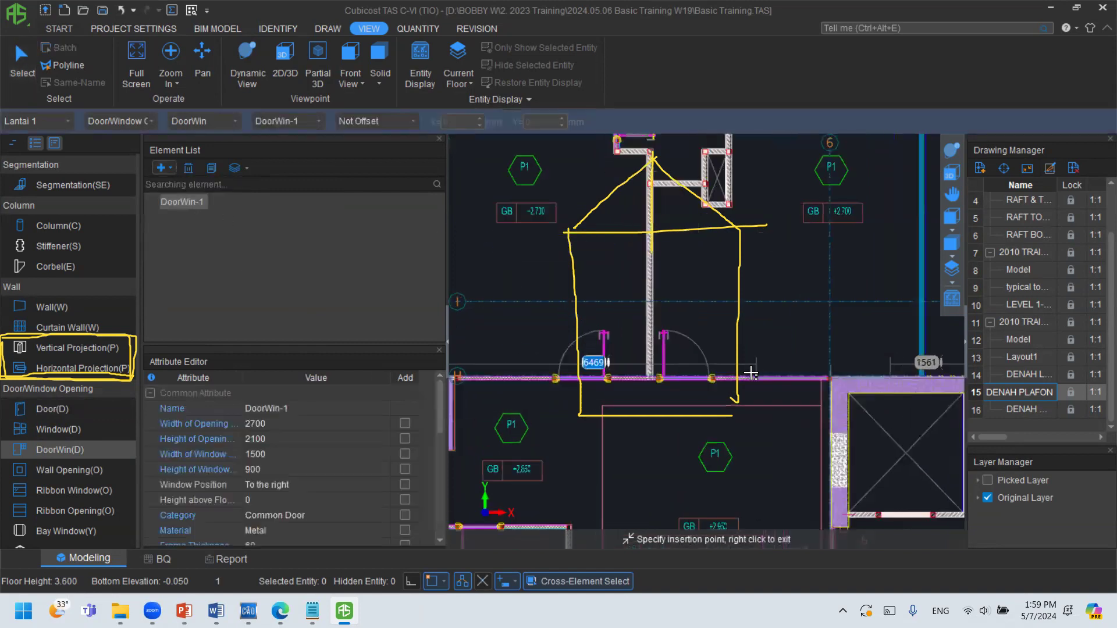
left_click(645, 230)
left_click(954, 152)
mouse_move(785, 252)
left_mouse_down()
mouse_move(754, 283)
mouse_move(648, 243)
left_mouse_up()
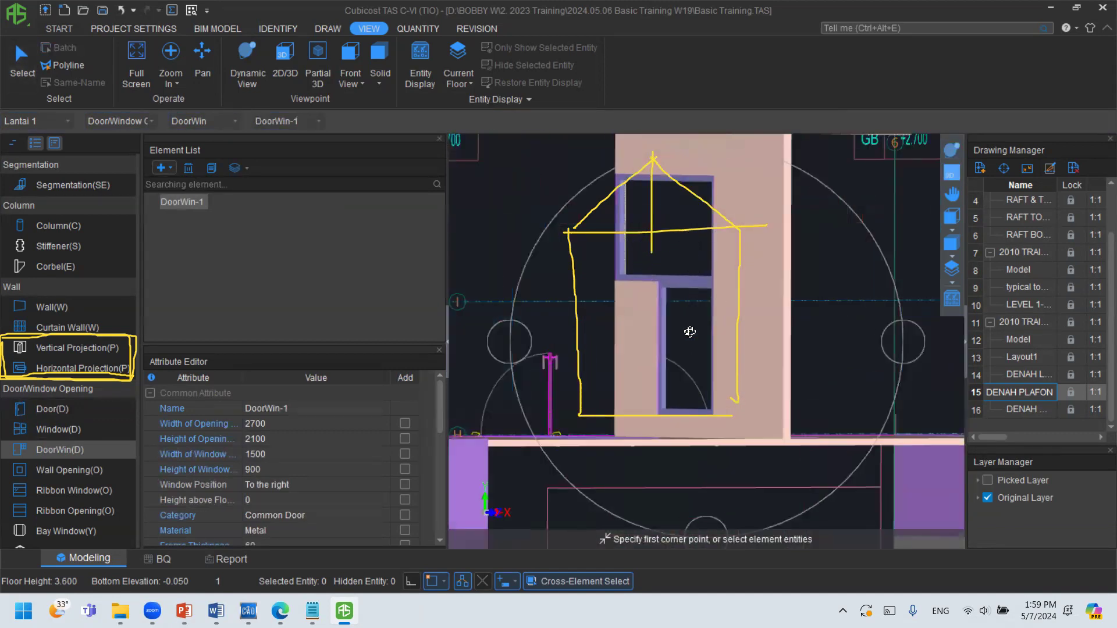
Undo the placement of the DoorWin and return to the plan view.
key("Escape")
key("ctrl+z")
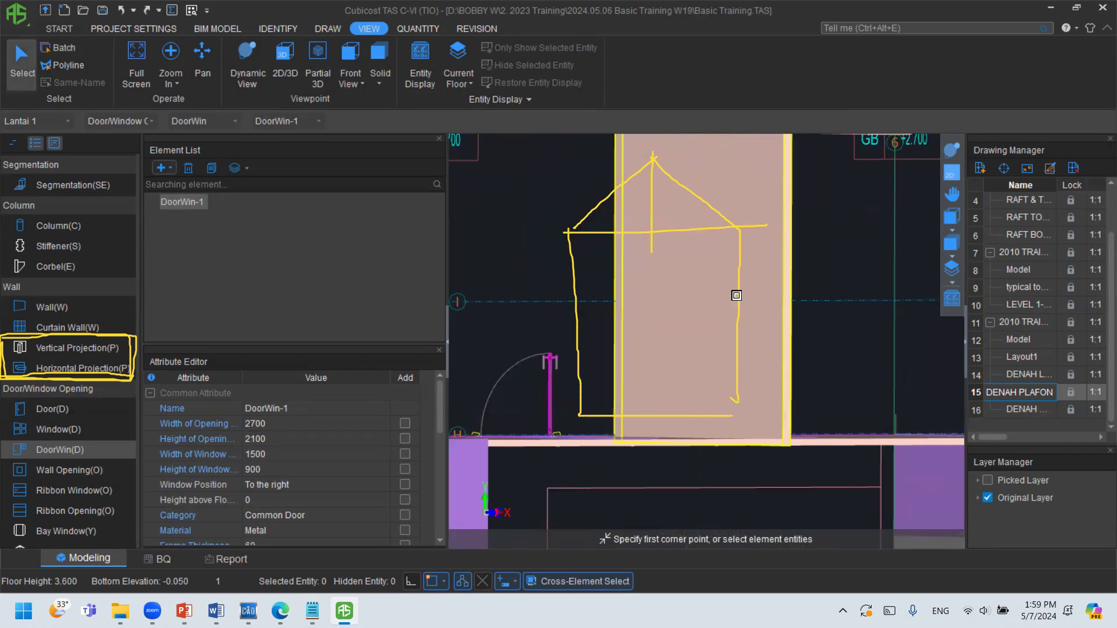
left_click(951, 173)
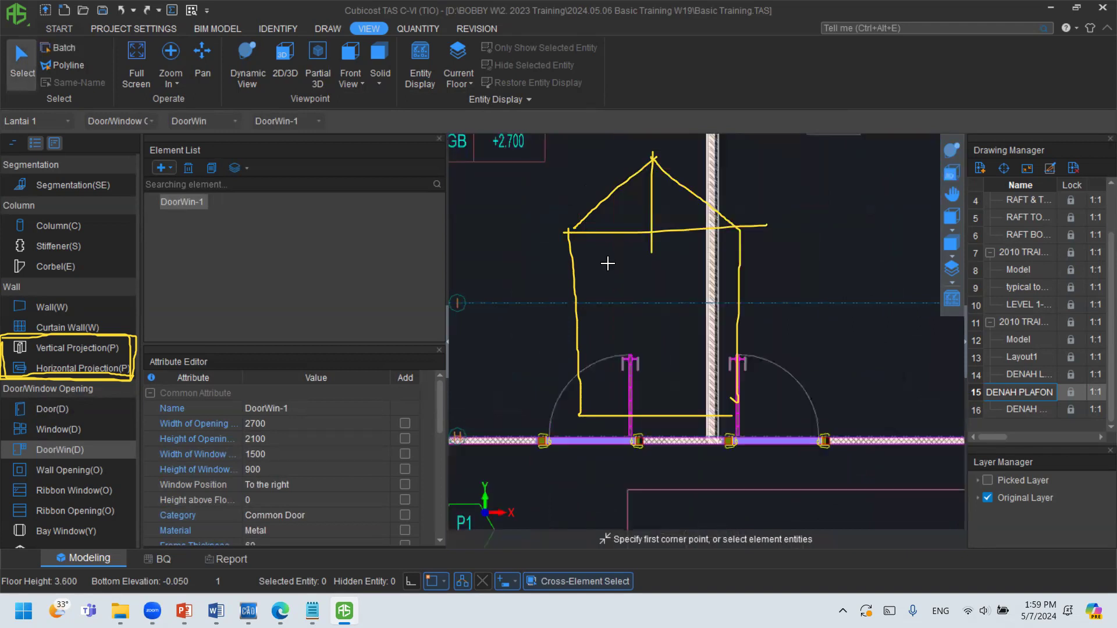
Create an irregular door with a T-shaped section: a 500 by 100 mm top bar over a stem 100 mm wide and 200 mm tall.
left_click(48, 411)
left_click(160, 167)
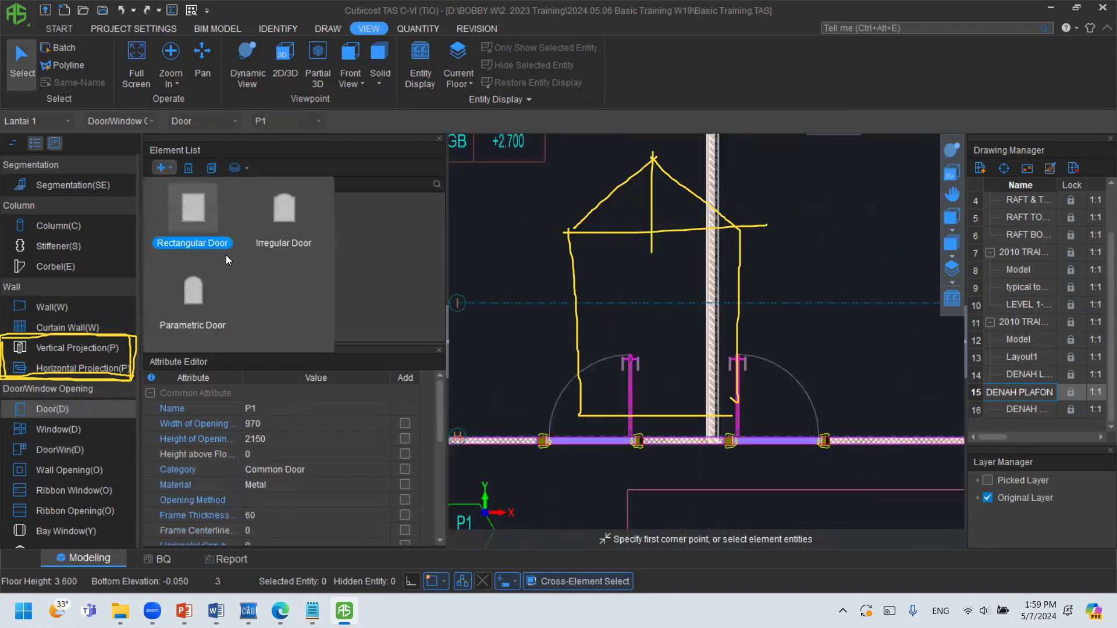
left_click(273, 237)
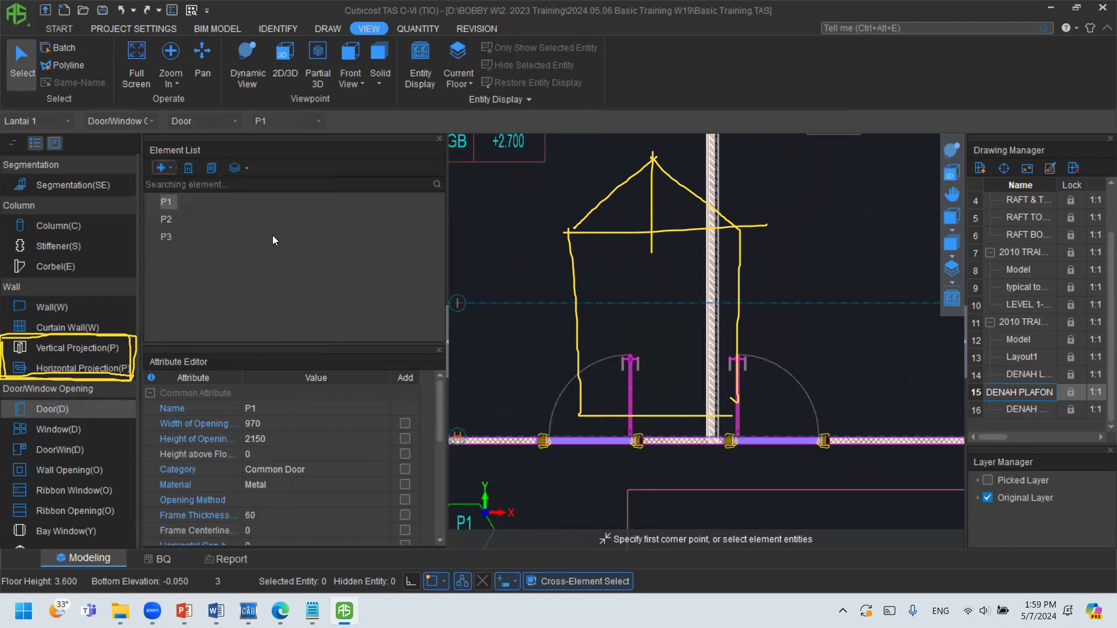
left_click(226, 186)
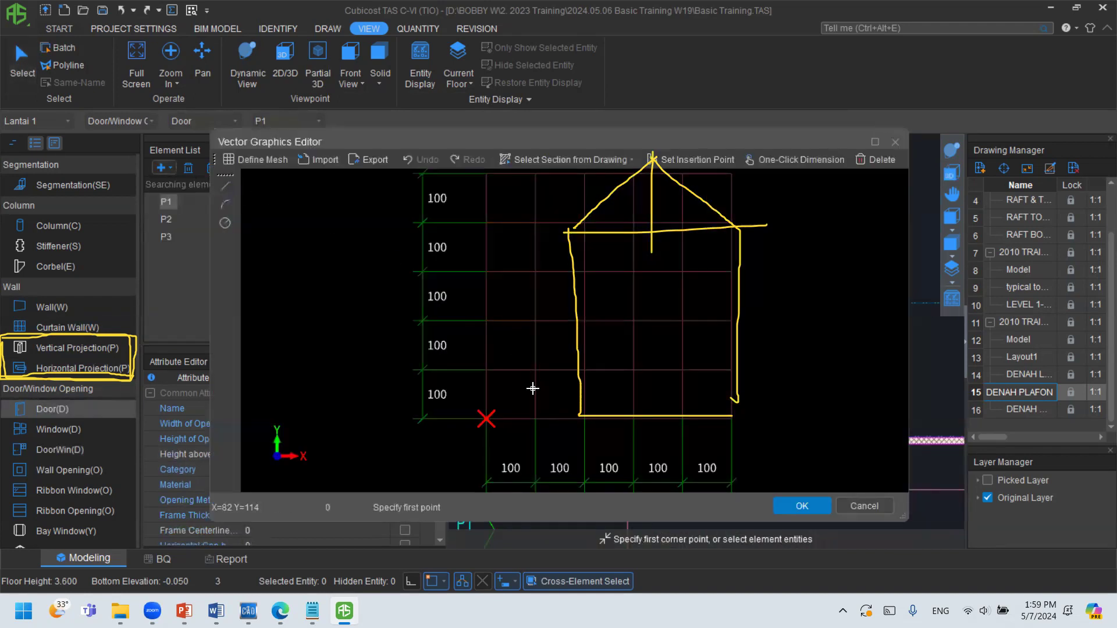
left_click(583, 418)
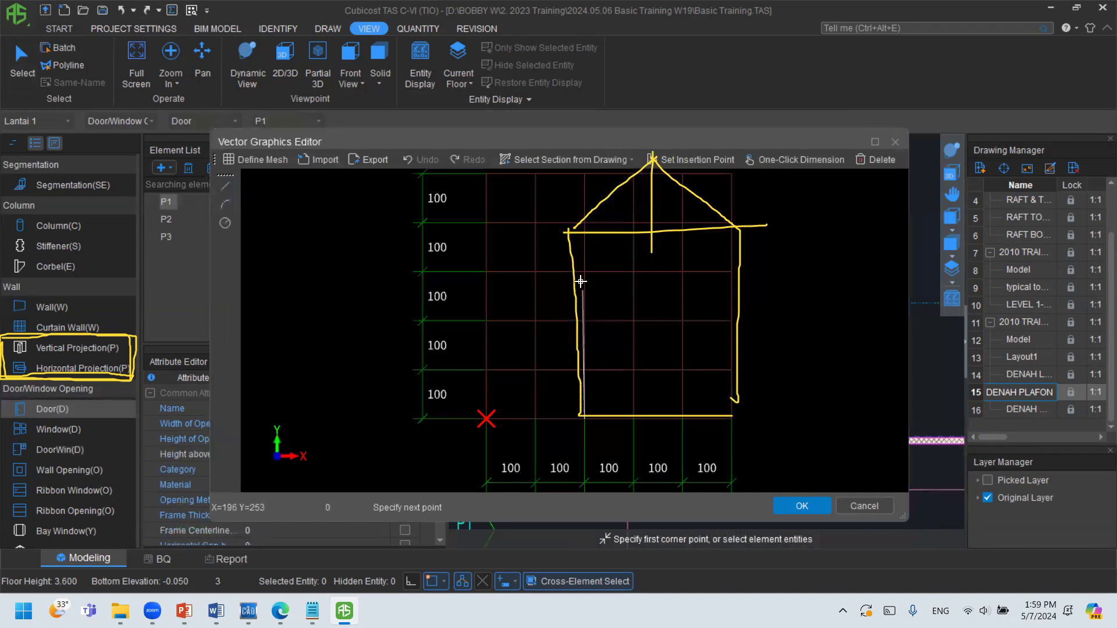
left_click(583, 321)
left_click(486, 320)
left_click(487, 271)
left_click(731, 272)
left_click(732, 321)
left_click(633, 321)
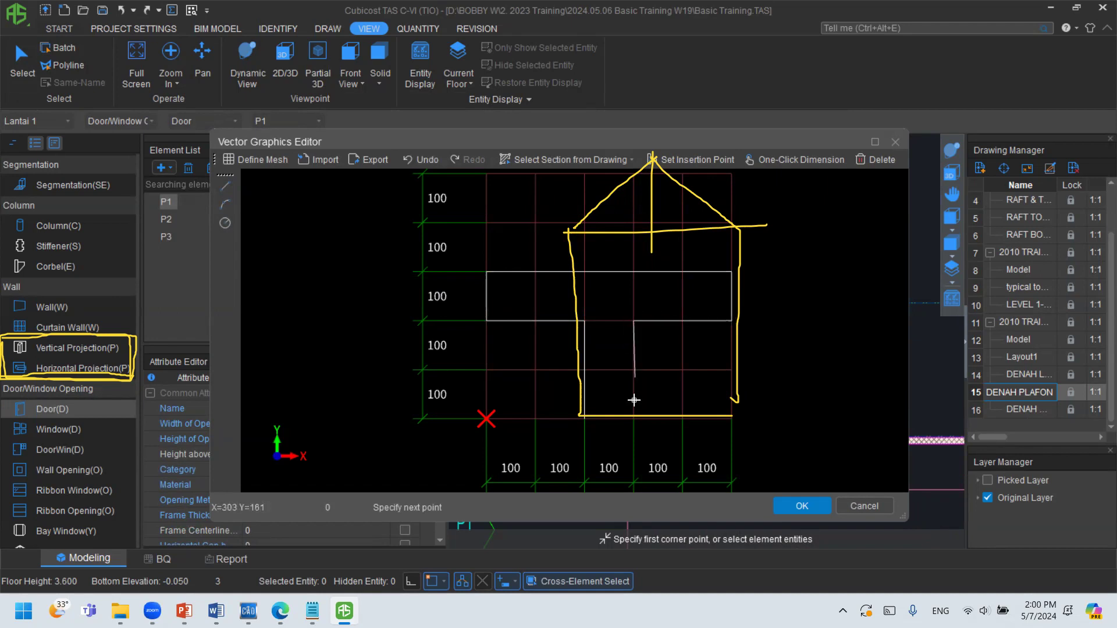
left_click(633, 417)
left_click(585, 417)
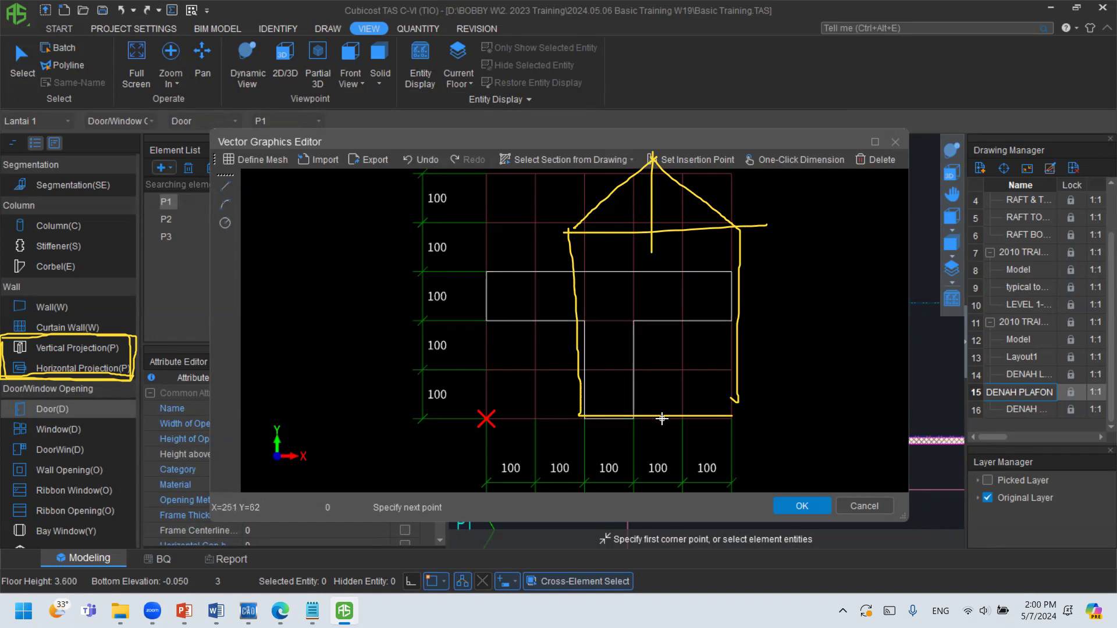
left_click(785, 502)
Place the T-shaped door on the vertical partition wall between the two swing doors and inspect it in 3D.
left_click(713, 276)
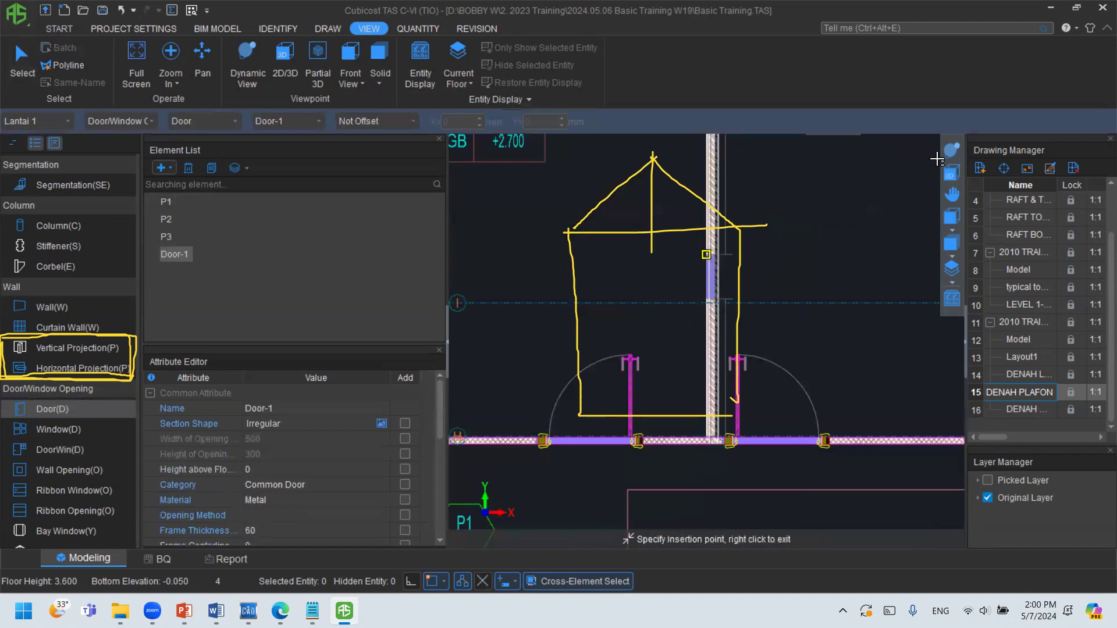
left_click(947, 156)
left_click_drag(754, 277, 733, 218)
right_click(732, 219)
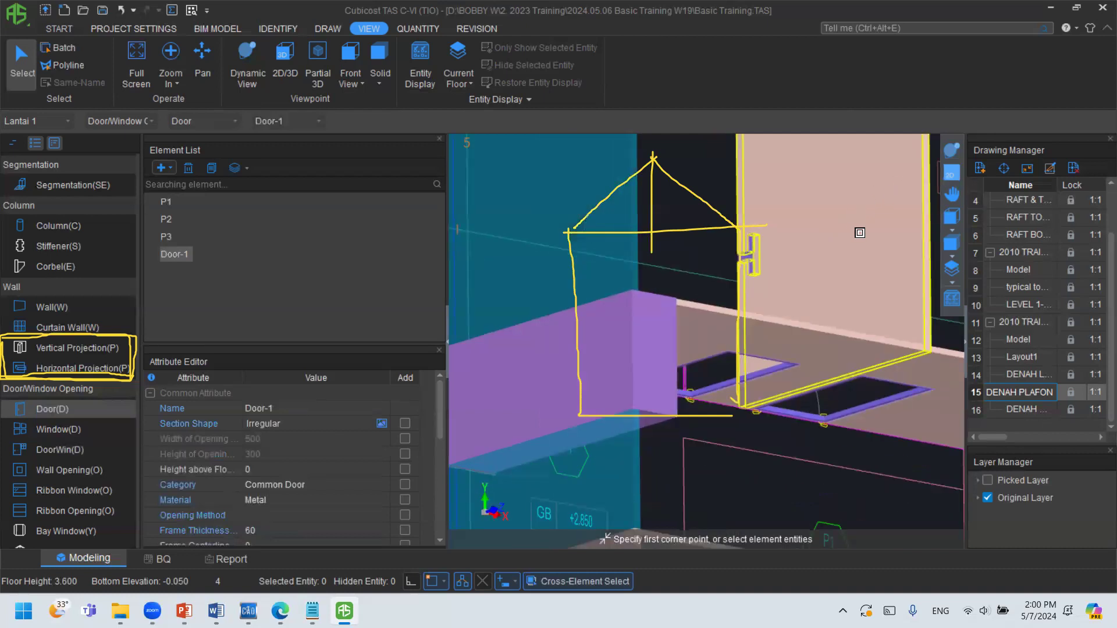
Undo the placement of the T-shaped door and delete its element from the door list.
key("ctrl+z")
left_click(950, 177)
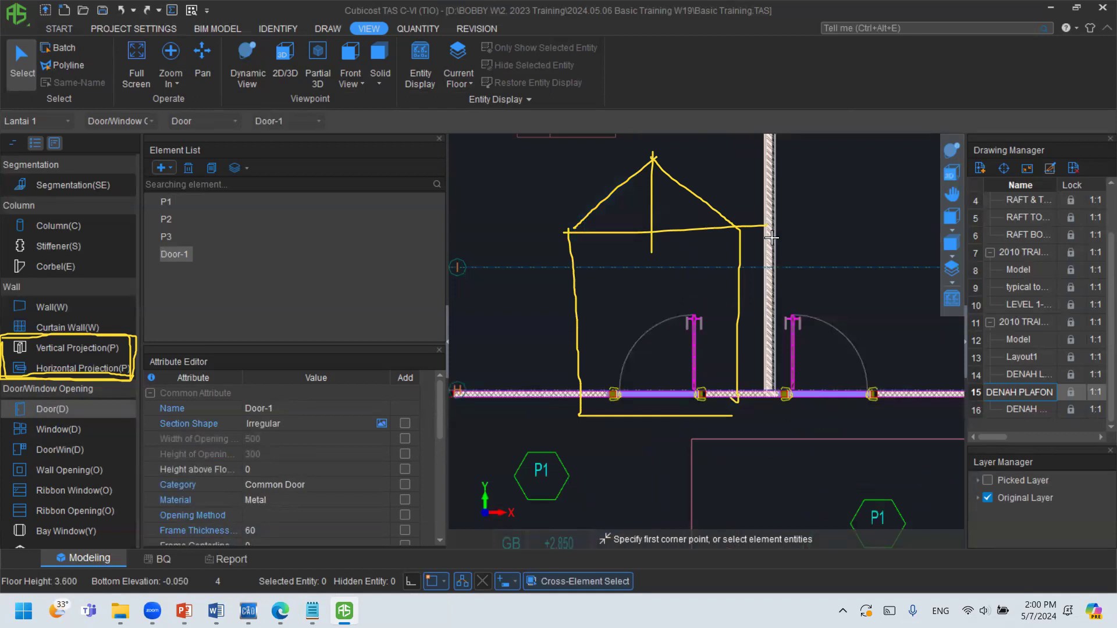
left_click(188, 168)
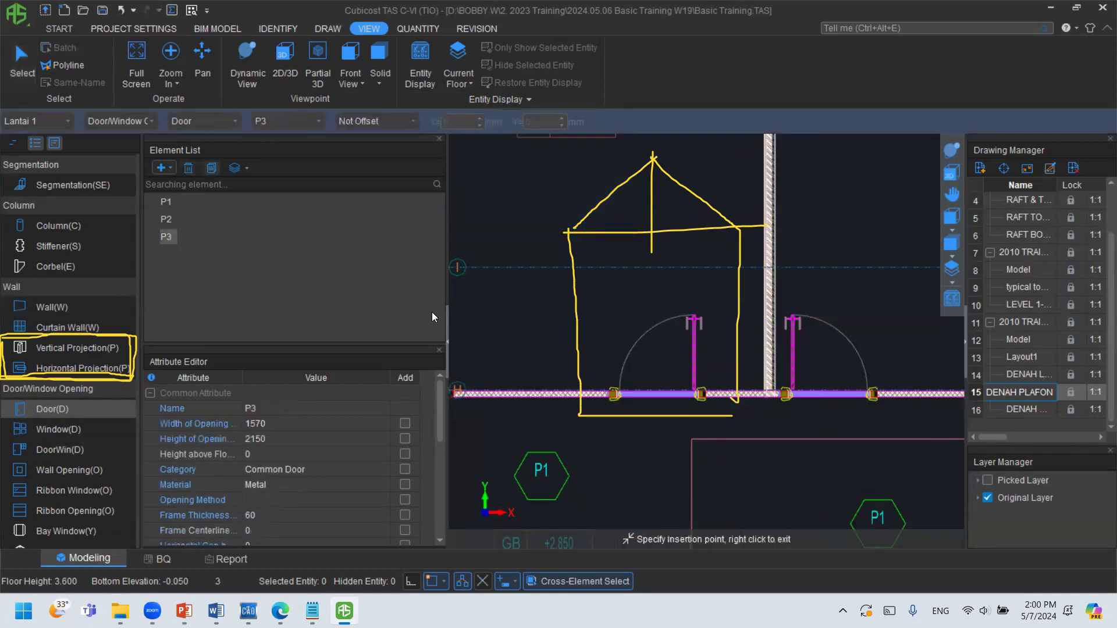
right_click(627, 265)
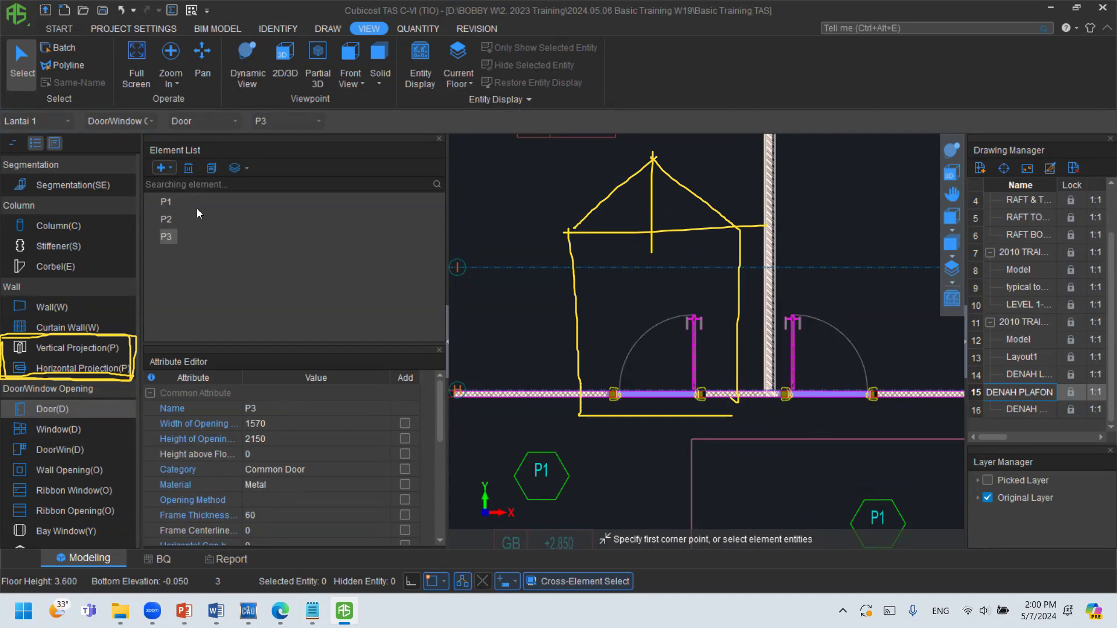
Start creating an irregular vertical projection and open its section editor.
left_click(98, 345)
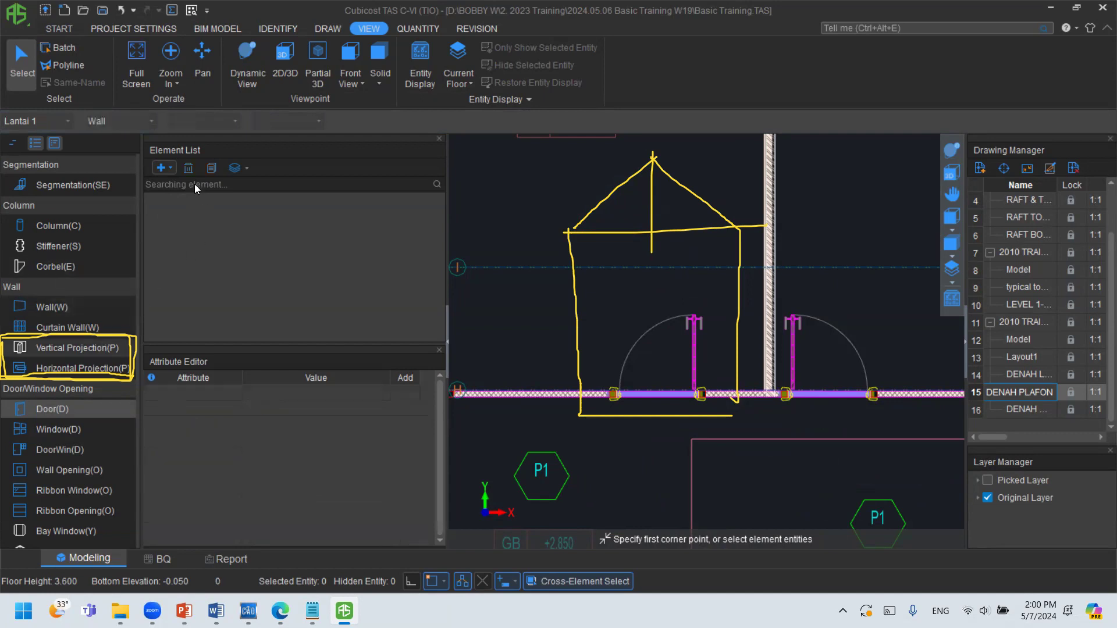
left_click(164, 168)
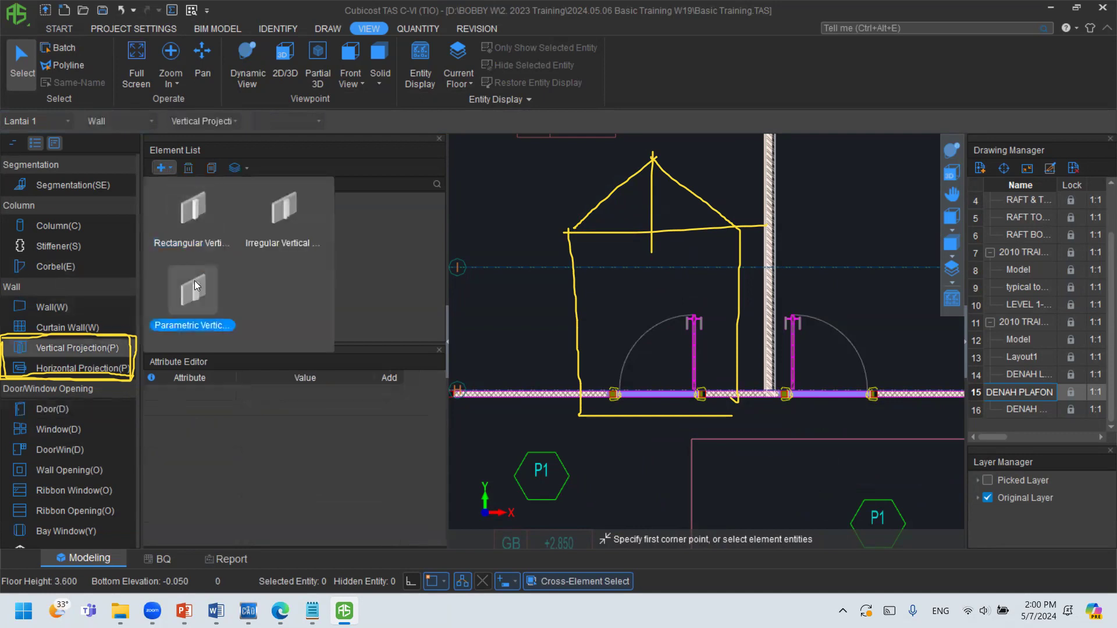
left_click(281, 249)
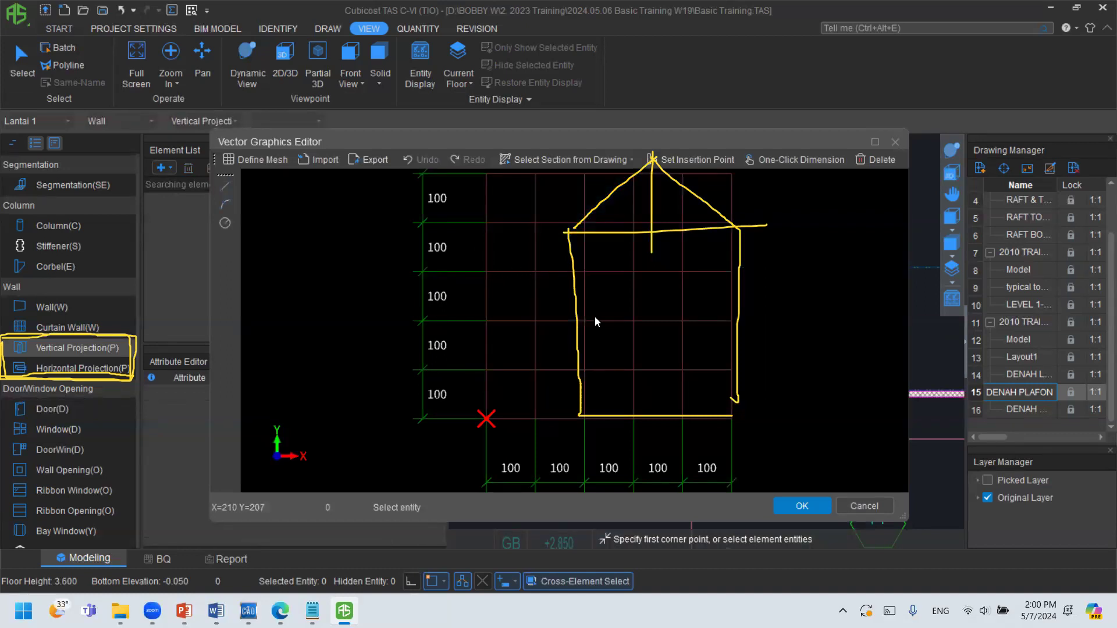
left_click(259, 163)
left_click_drag(401, 292, 344, 295)
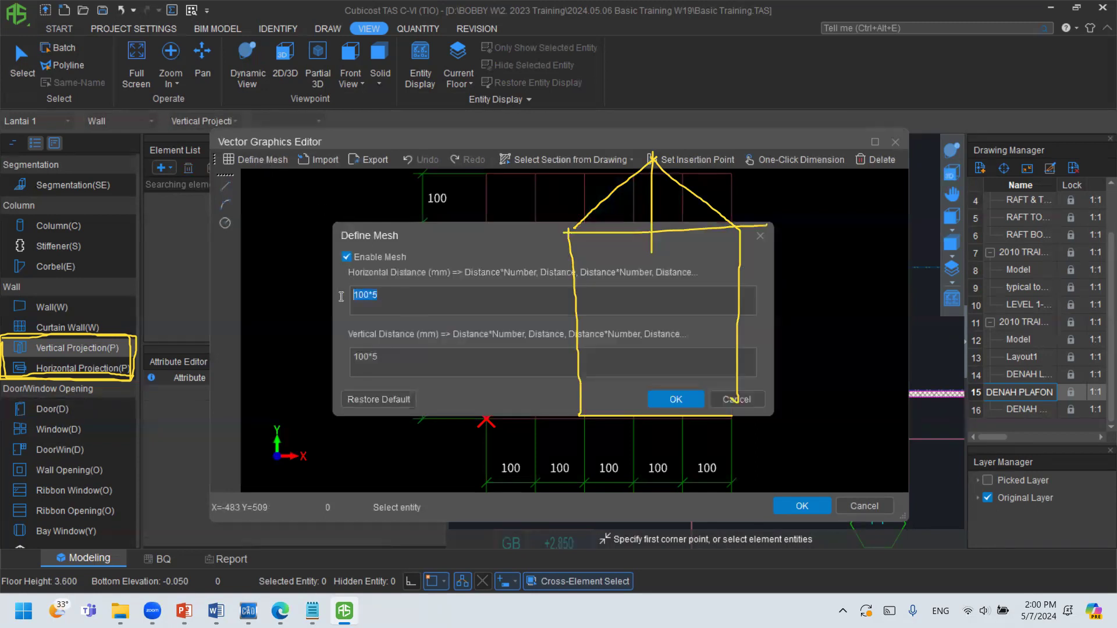
left_click_drag(392, 354, 352, 356)
double_click(363, 294)
left_click_drag(447, 235, 484, 278)
left_click_drag(398, 402, 374, 404)
left_click_drag(498, 278, 97, 179)
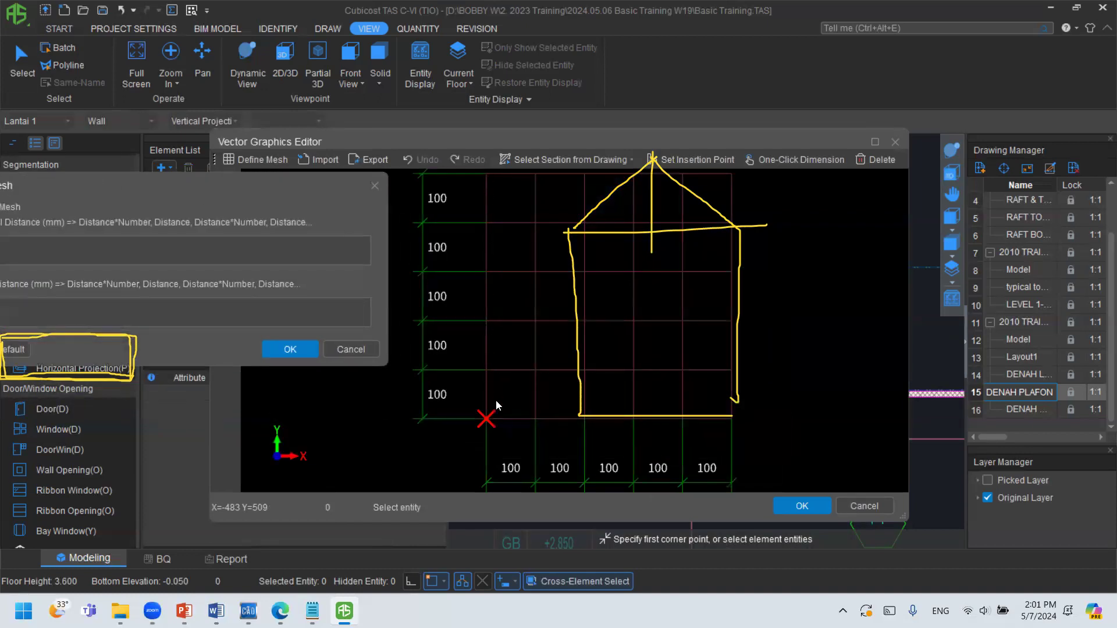
left_click(334, 348)
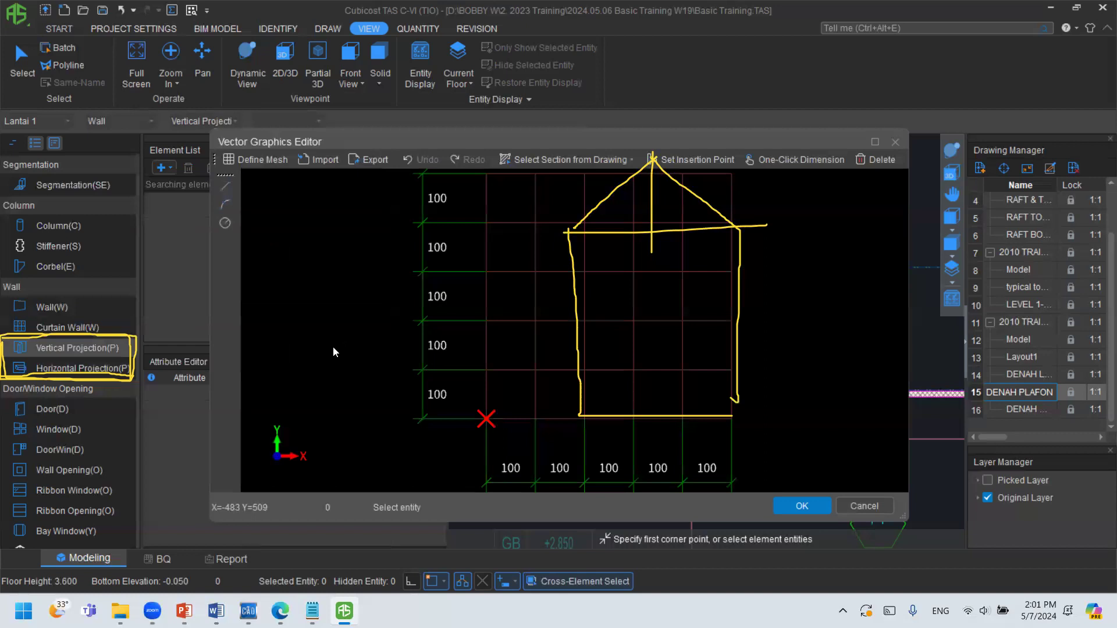
left_click_drag(600, 131, 570, 132)
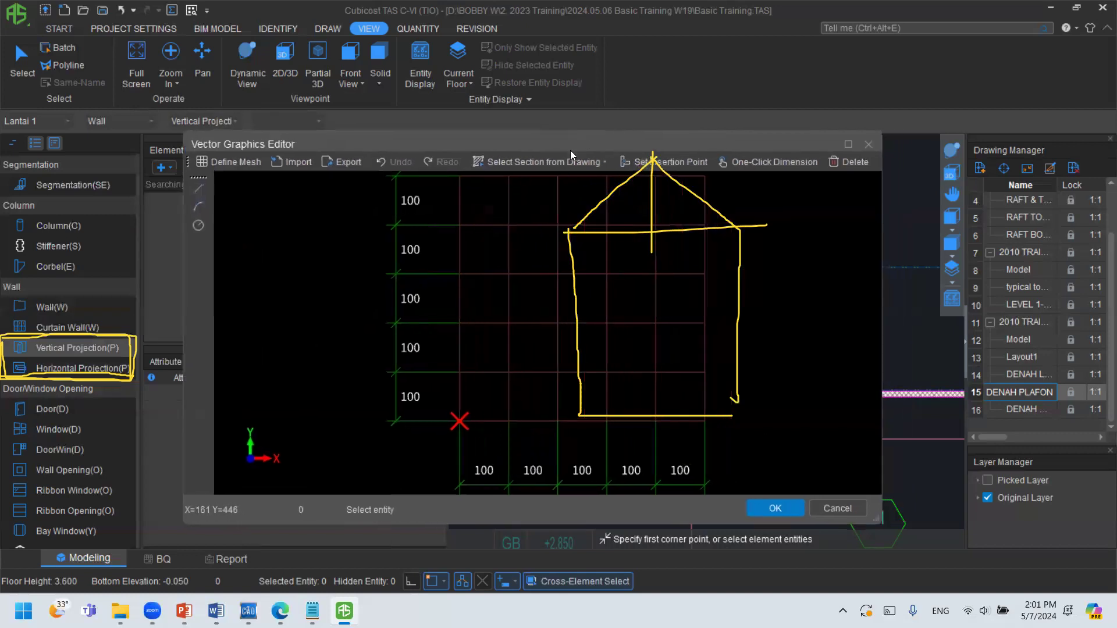
scroll(640, 245, "down", 3)
scroll(636, 281, "up", 2)
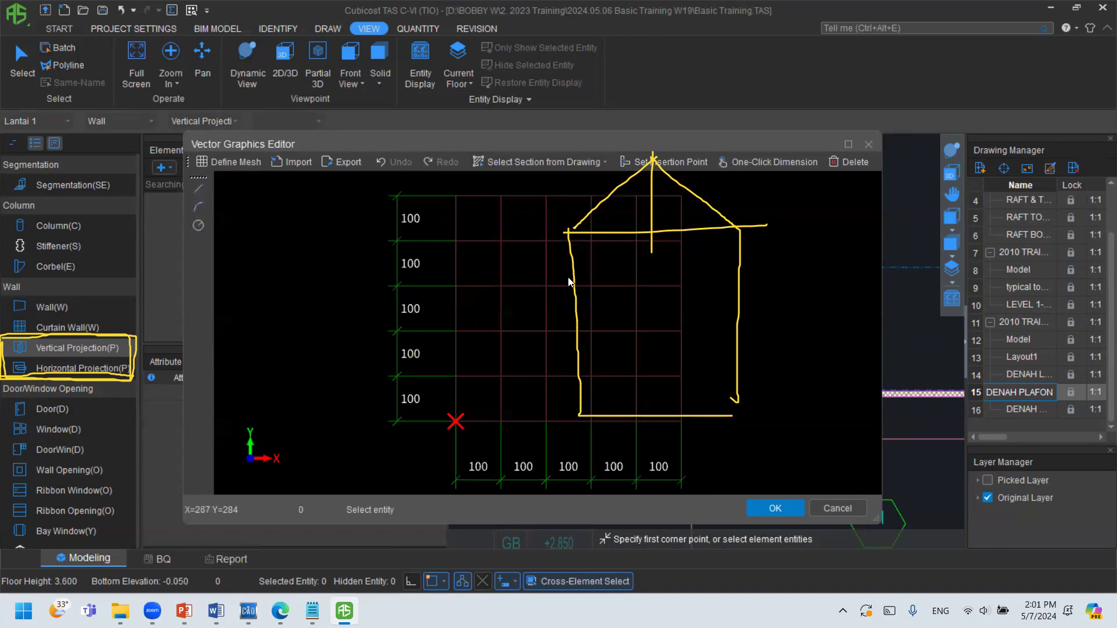
Set the projection's section mesh to 1000*2 horizontally and vertically, and close the section editor without saving.
left_click(236, 158)
type("000*5")
left_click(351, 359)
type("0")
key("BackSpace")
double_click(356, 296)
left_click(355, 298)
type("2")
left_click_drag(357, 359, 352, 359)
type("2")
left_click(649, 401)
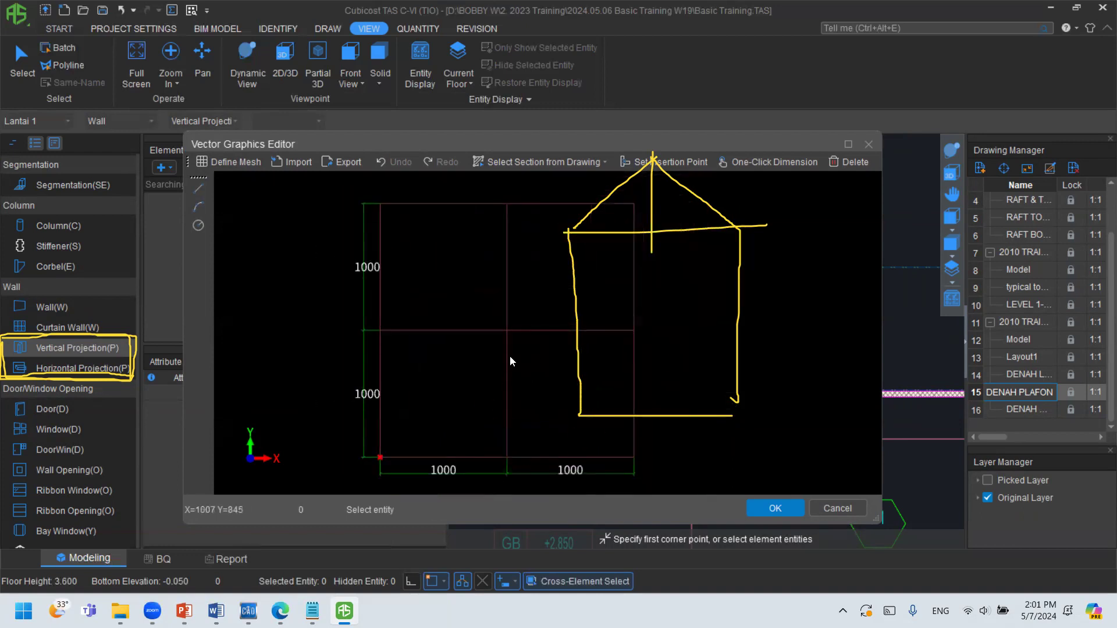
left_click(868, 141)
scroll(673, 299, "down", 5)
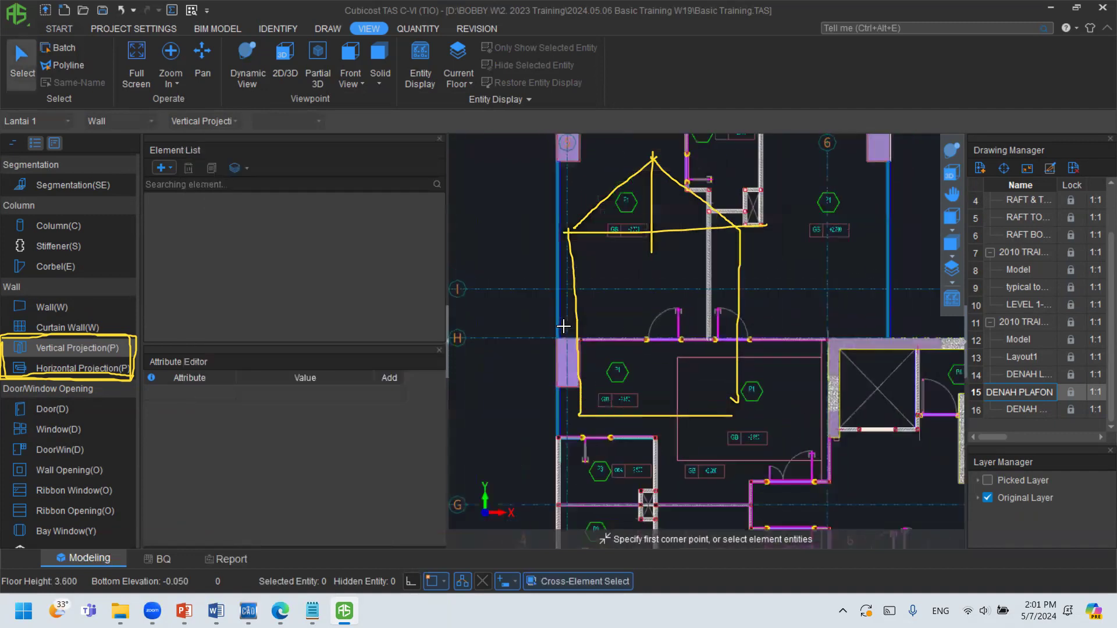
scroll(573, 322, "down", 5)
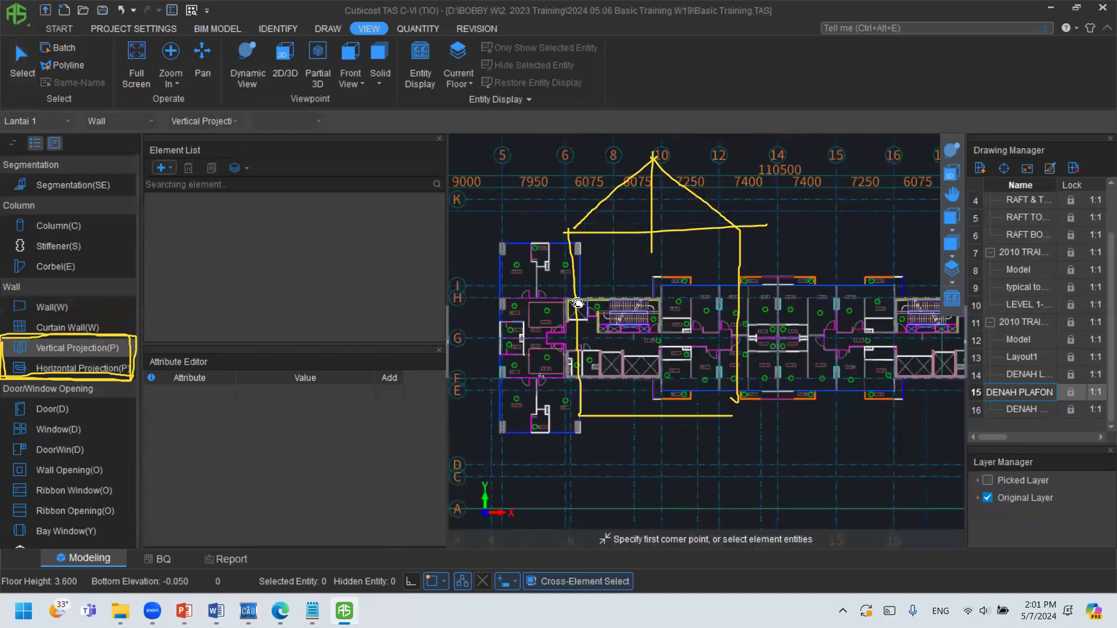
scroll(684, 313, "down", 2)
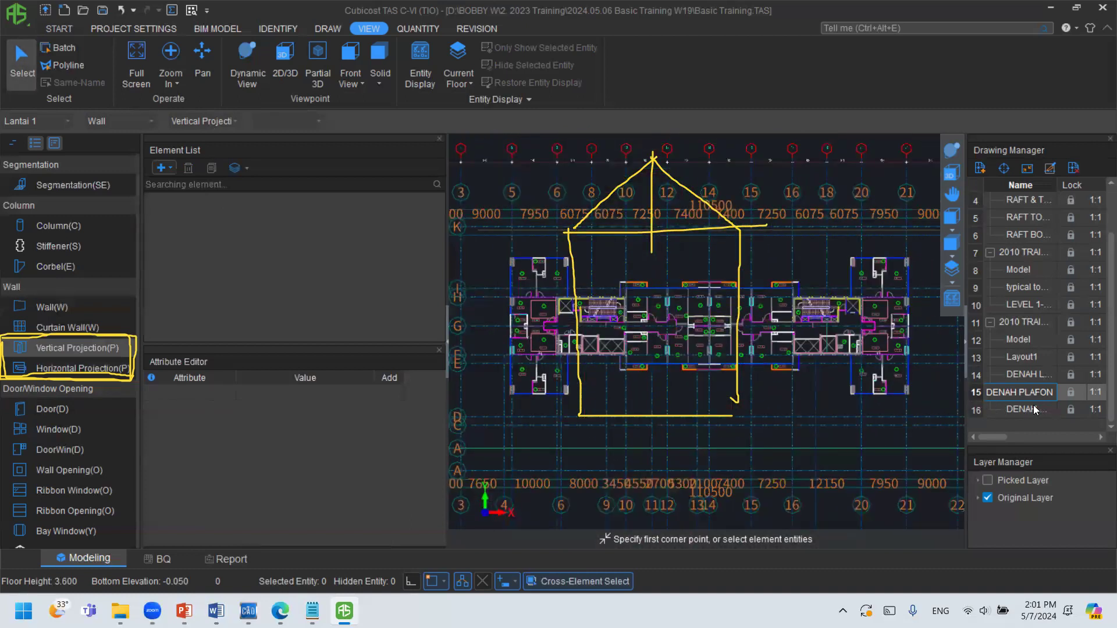
right_click(824, 404)
left_click(790, 396)
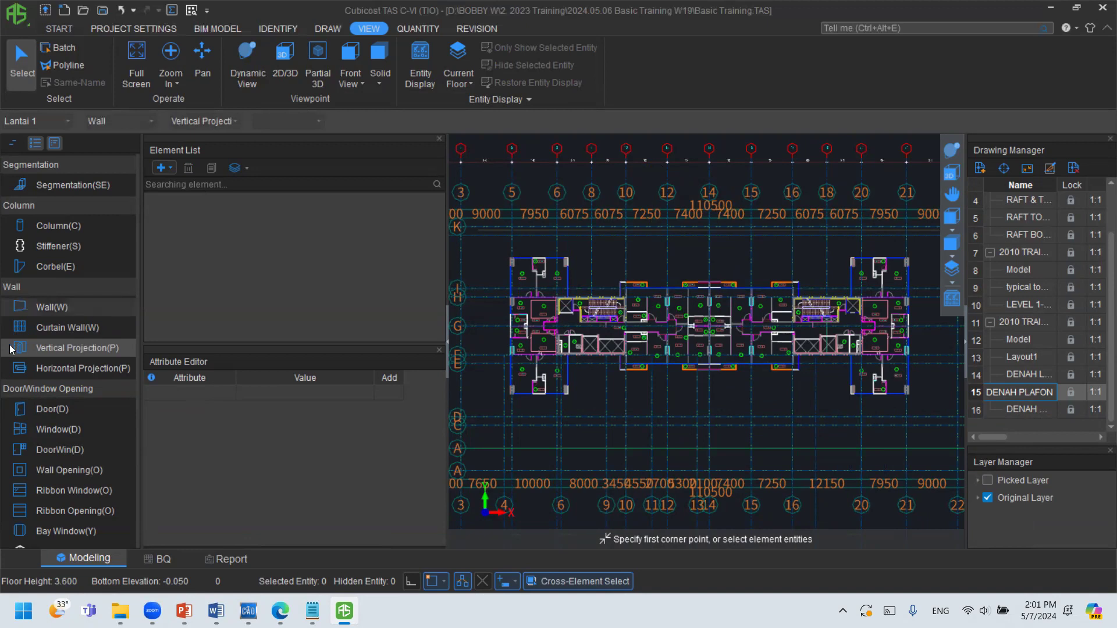
Review the wall element list and the window category, and look through the available component types.
left_click(53, 307)
scroll(801, 322, "up", 1)
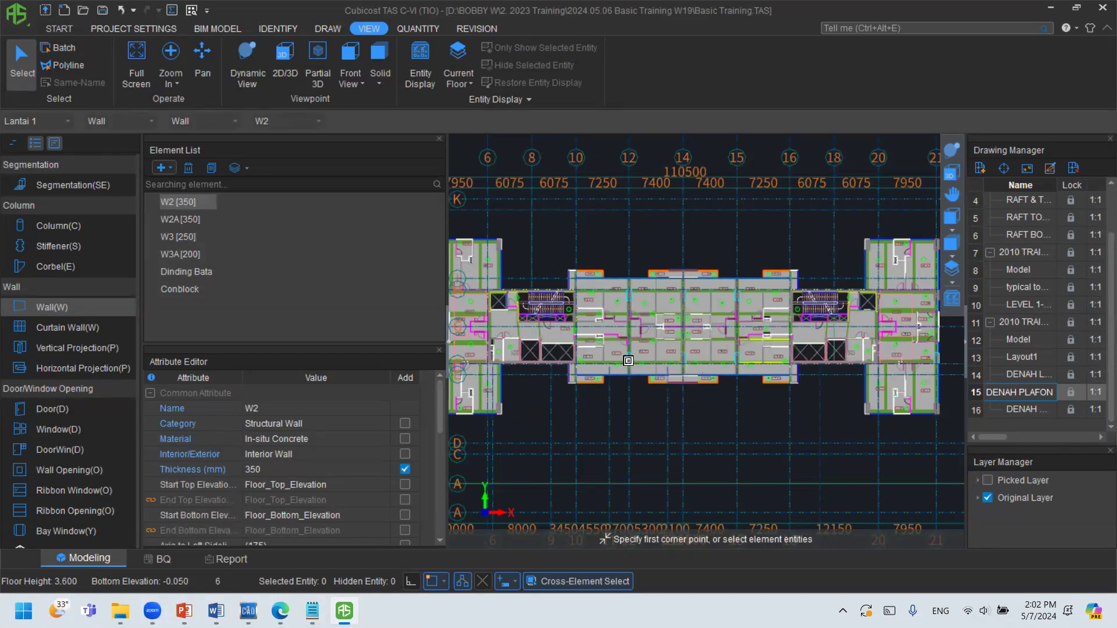
scroll(110, 433, "down", 3)
scroll(113, 419, "up", 2)
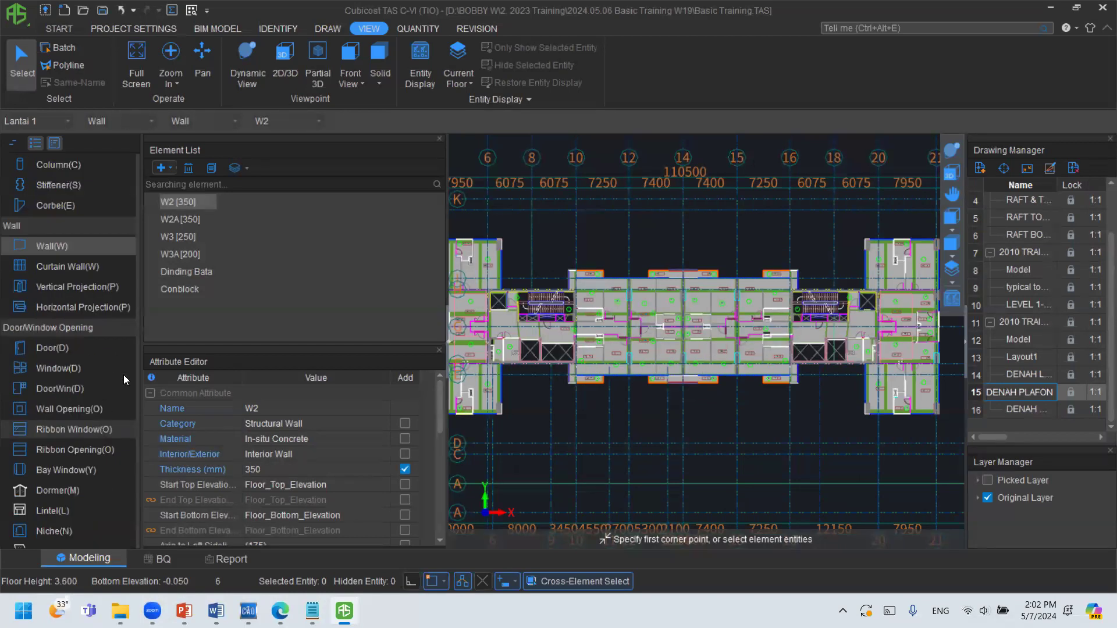
left_click(168, 169)
left_click(50, 361)
scroll(56, 372, "down", 6)
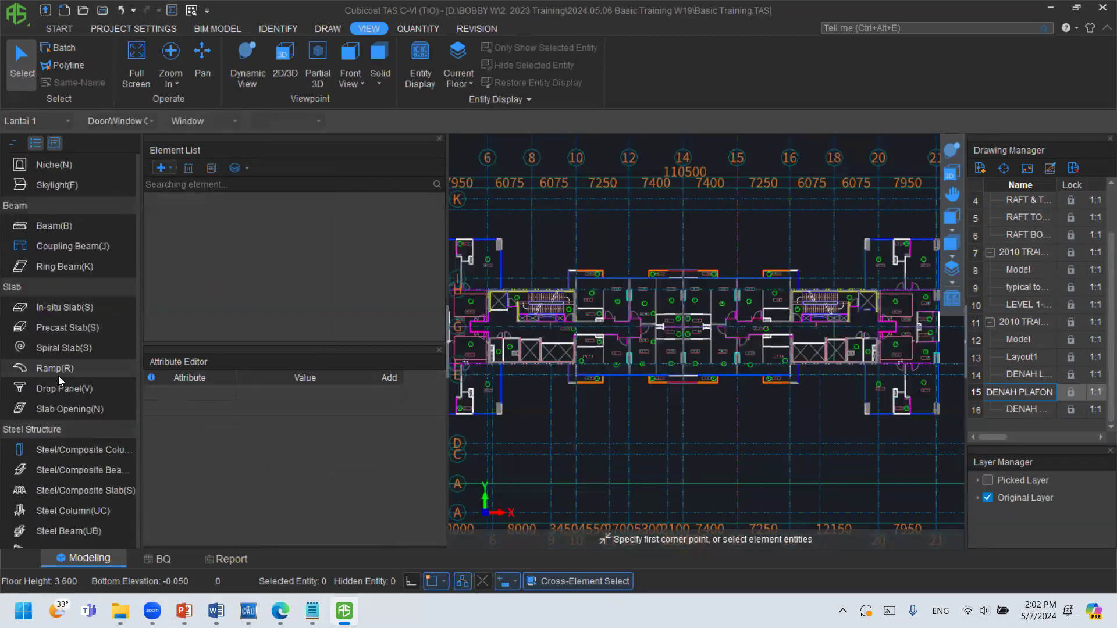
scroll(60, 326, "up", 4)
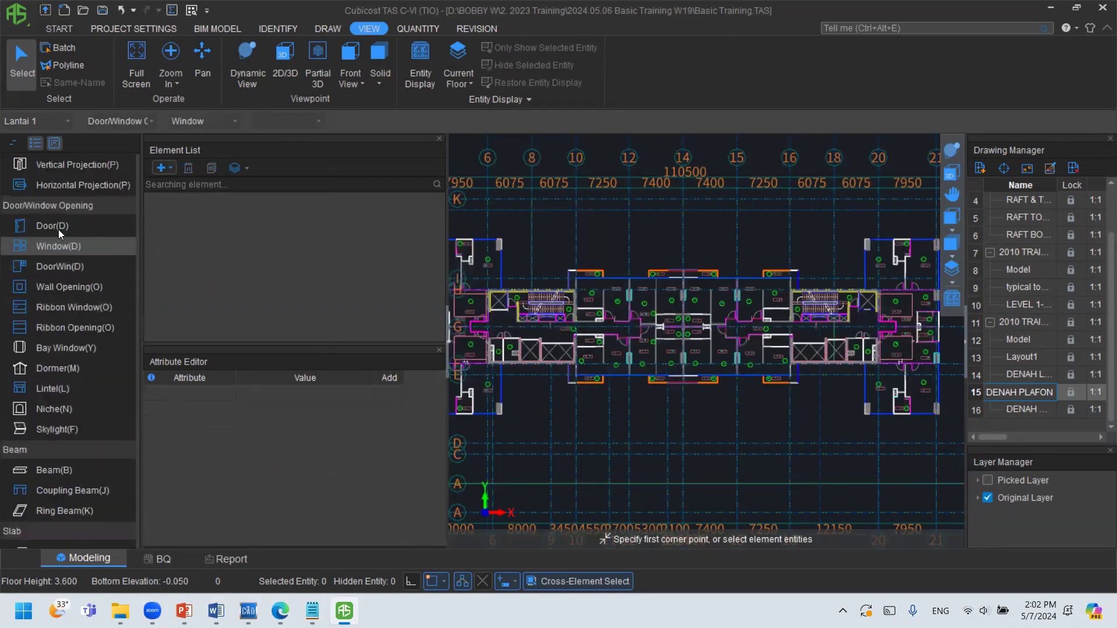
Create a rectangular skylight, place it in the slab just above the P1 tag beside the partition wall, and inspect it in 3D.
left_click(63, 431)
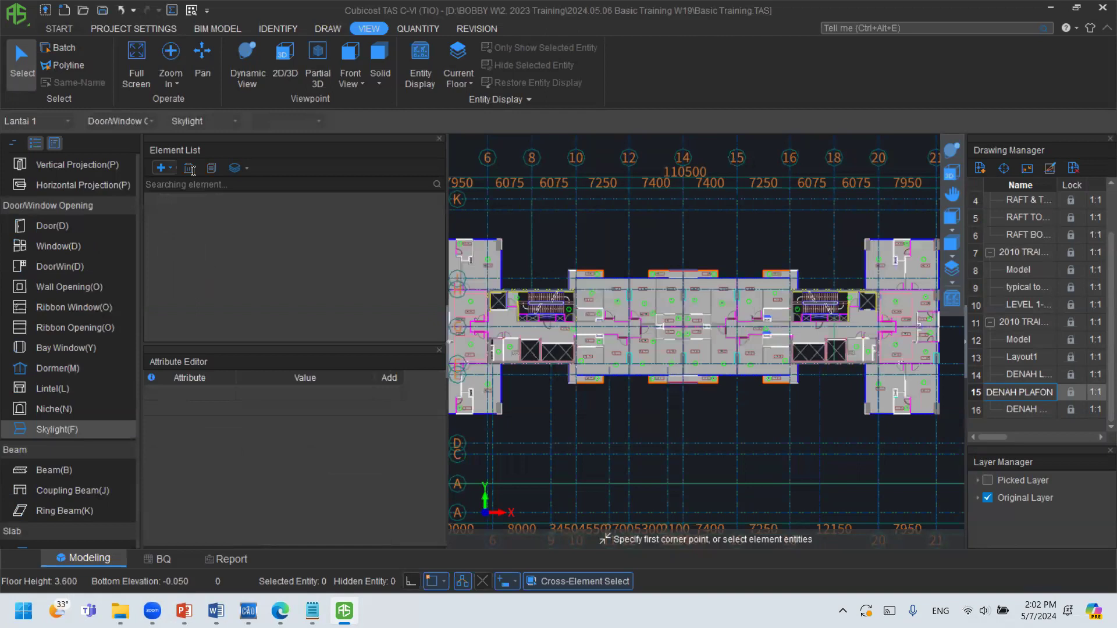
left_click(173, 167)
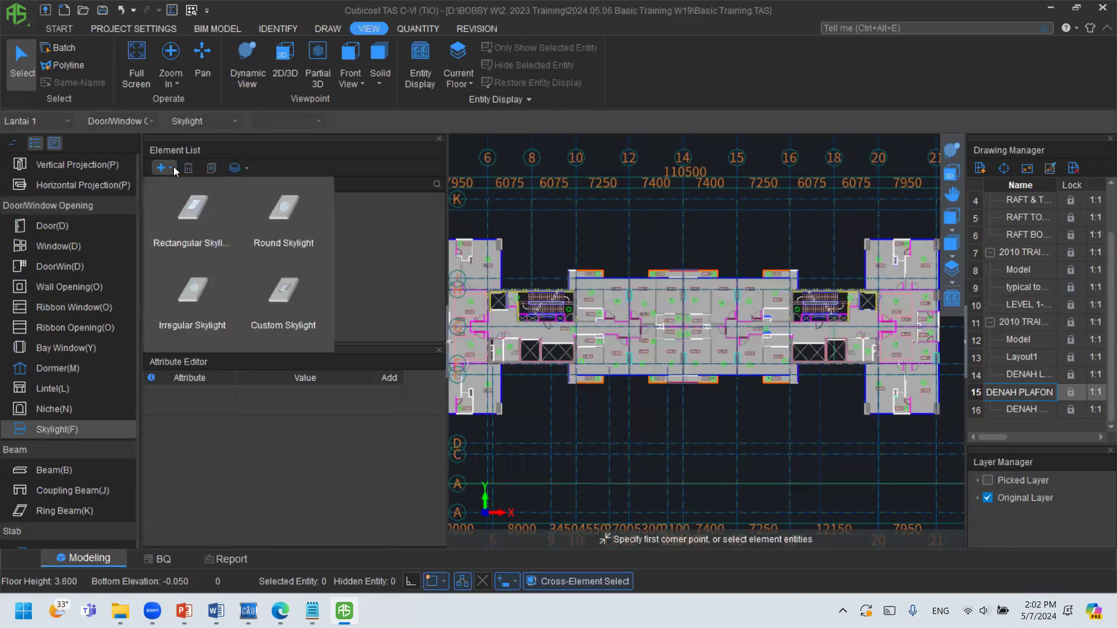
left_click(189, 202)
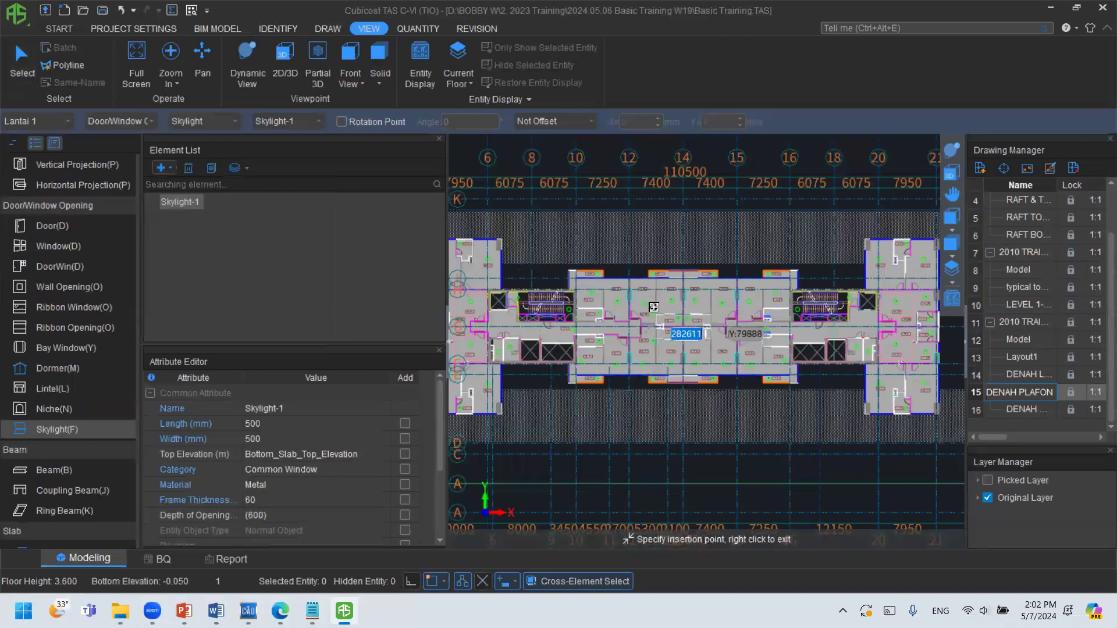
scroll(642, 283, "up", 5)
scroll(643, 283, "up", 2)
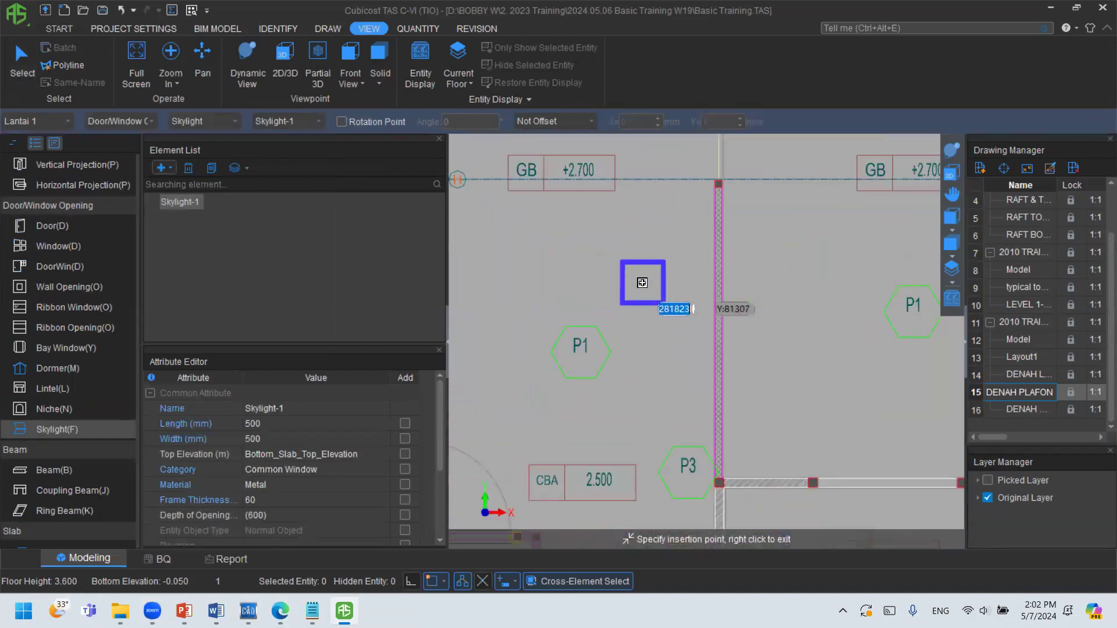
left_click(643, 283)
right_click(658, 292)
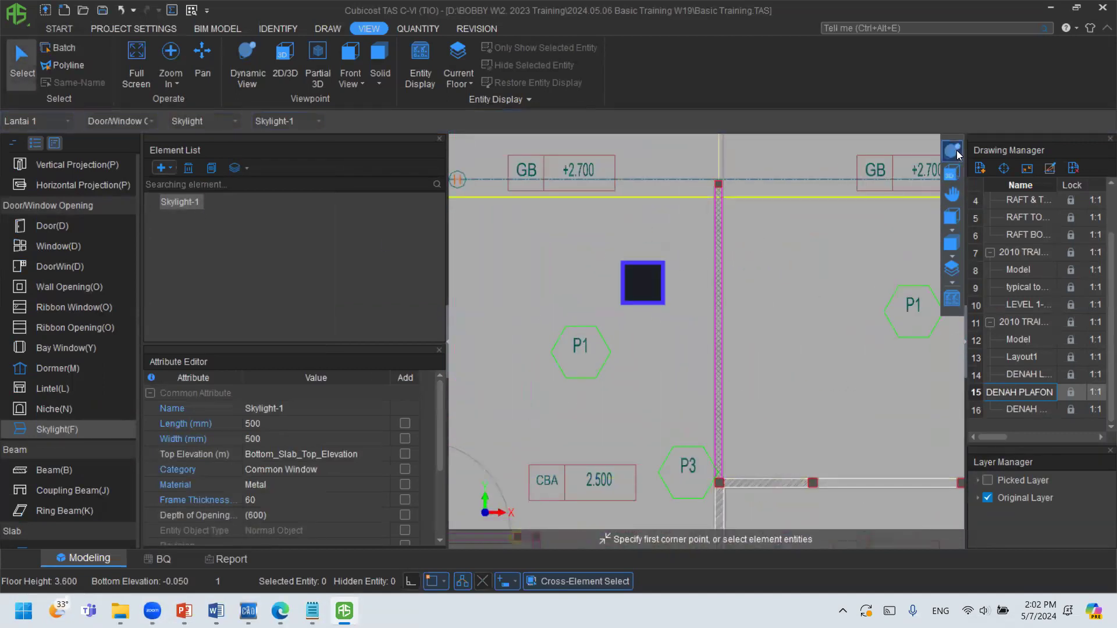
left_click(953, 150)
left_click_drag(714, 304, 688, 245)
right_click(677, 252)
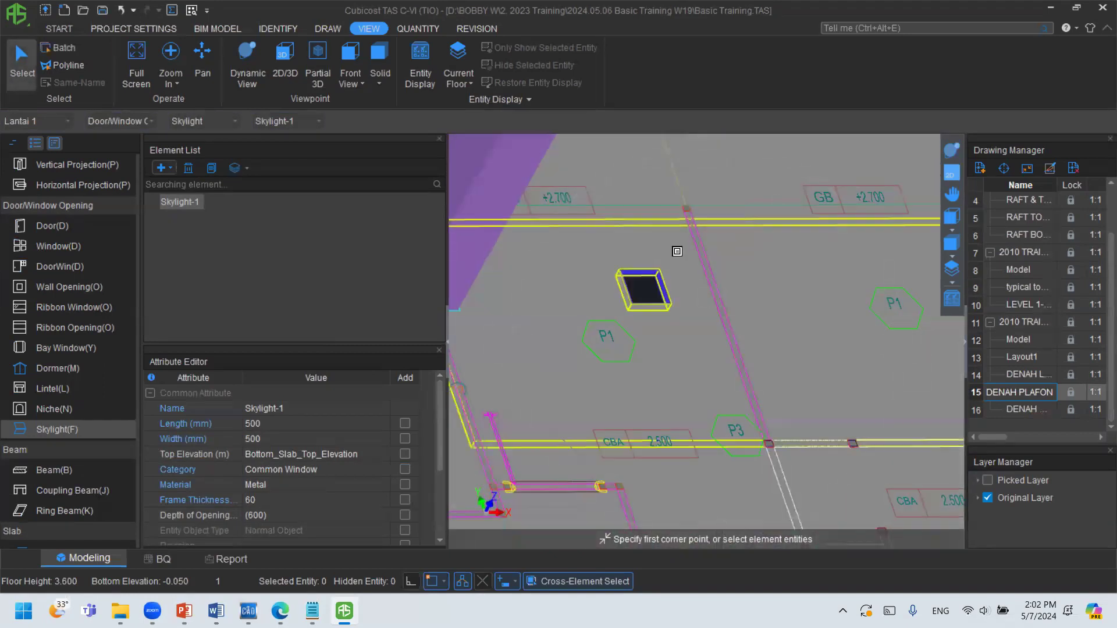
Undo the placement of the skylight and delete its element from the list.
key("ctrl+z")
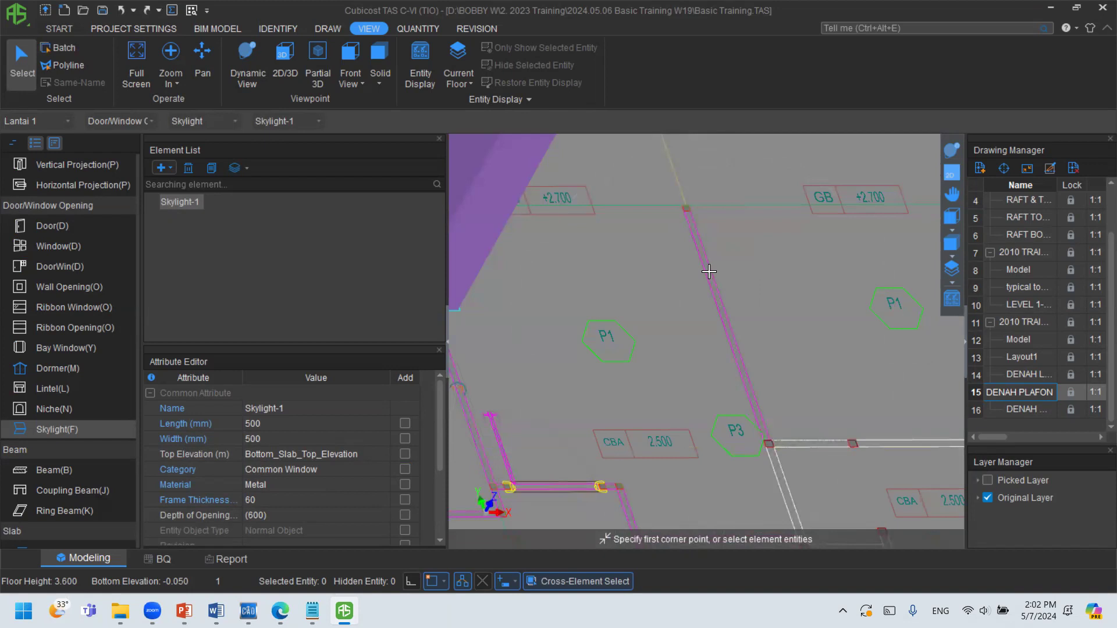
left_click(189, 168)
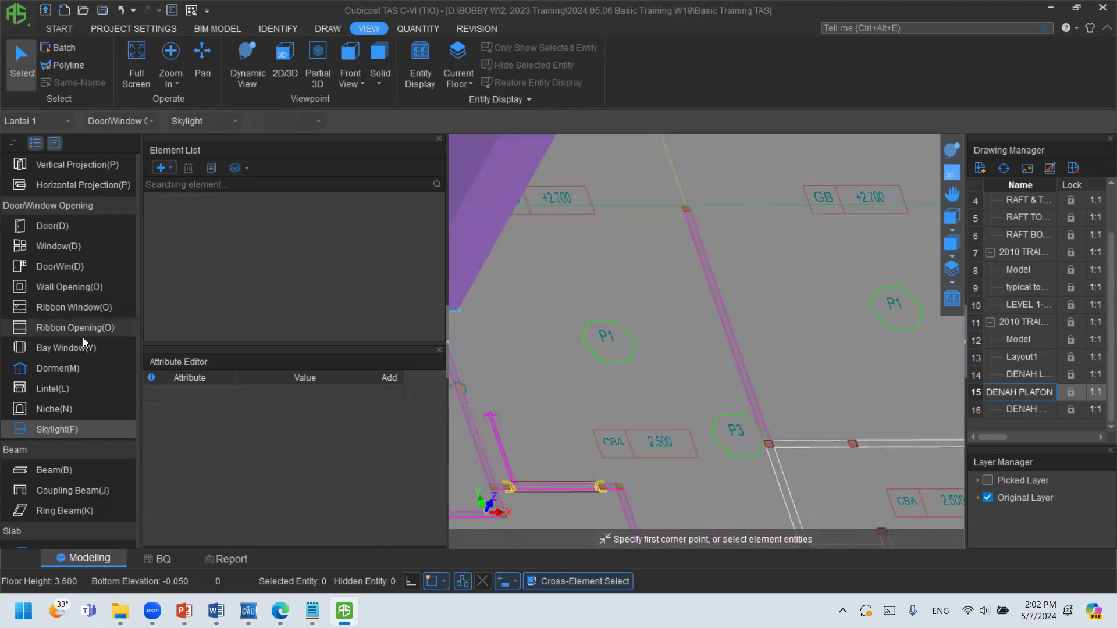
Create a new roof element on Lantai 1.
scroll(88, 339, "down", 7)
scroll(87, 339, "up", 5)
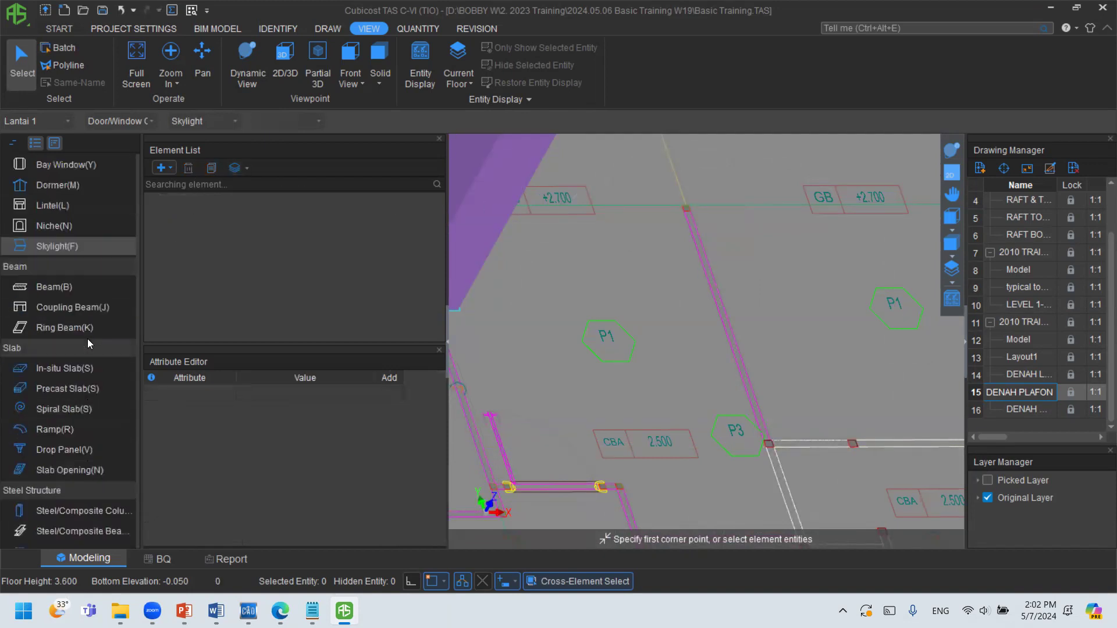
scroll(92, 347, "down", 5)
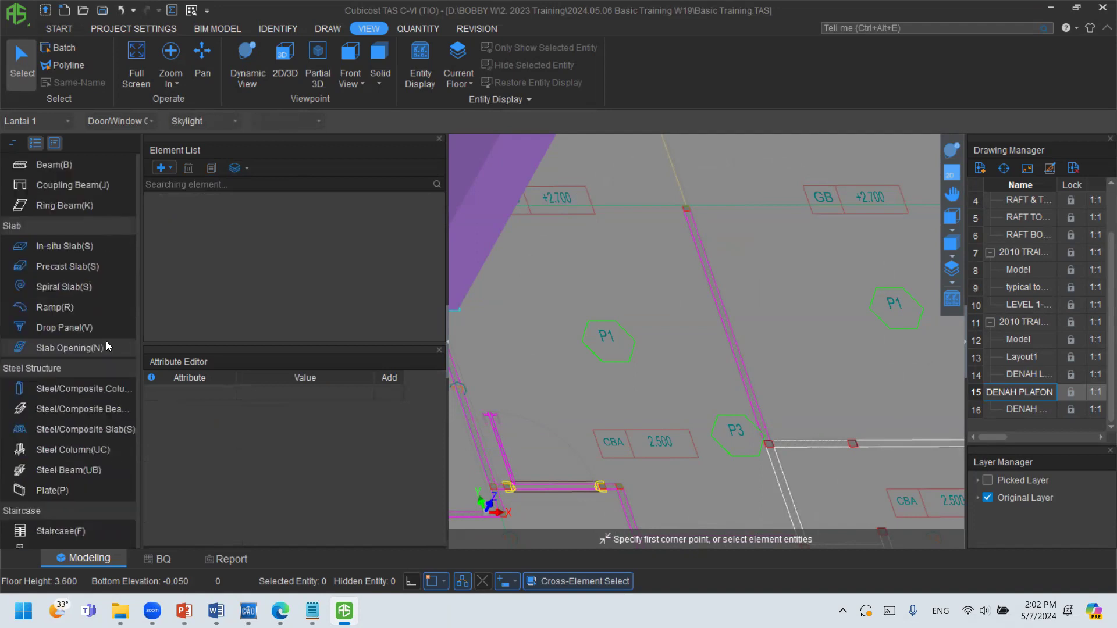
scroll(107, 348, "down", 9)
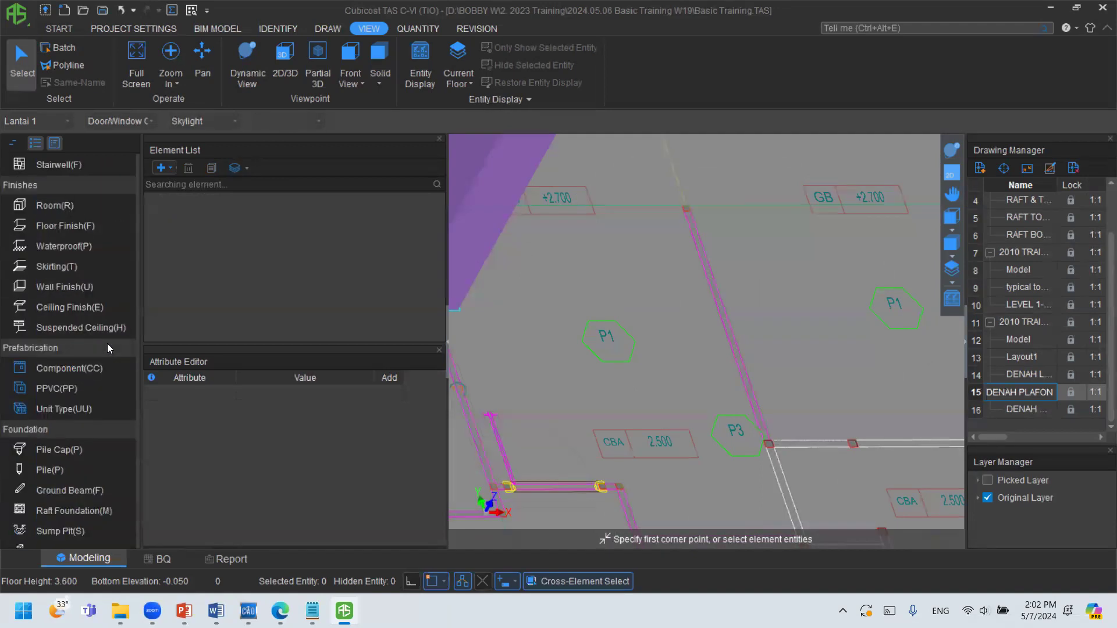
scroll(105, 365, "down", 3)
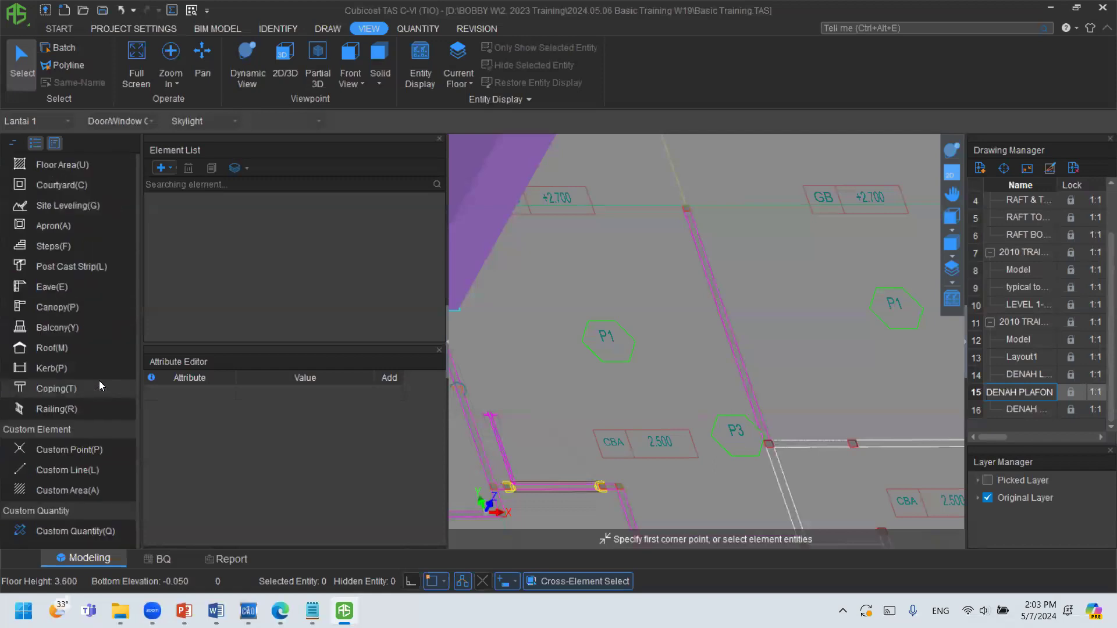
left_click(90, 349)
scroll(669, 261, "down", 4)
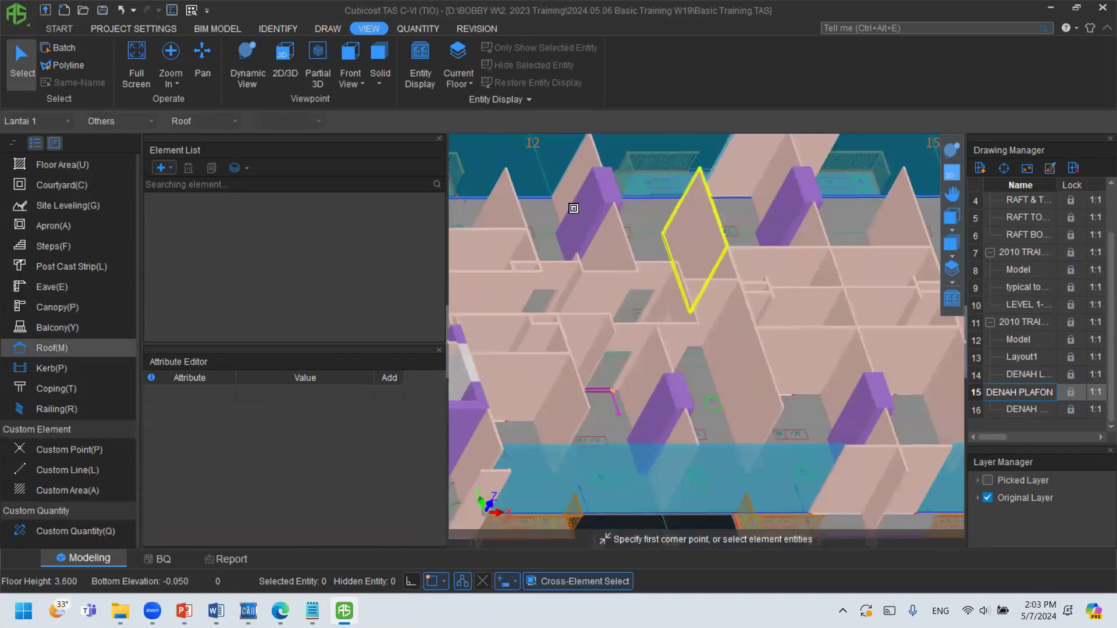
left_click(174, 167)
left_click(194, 212)
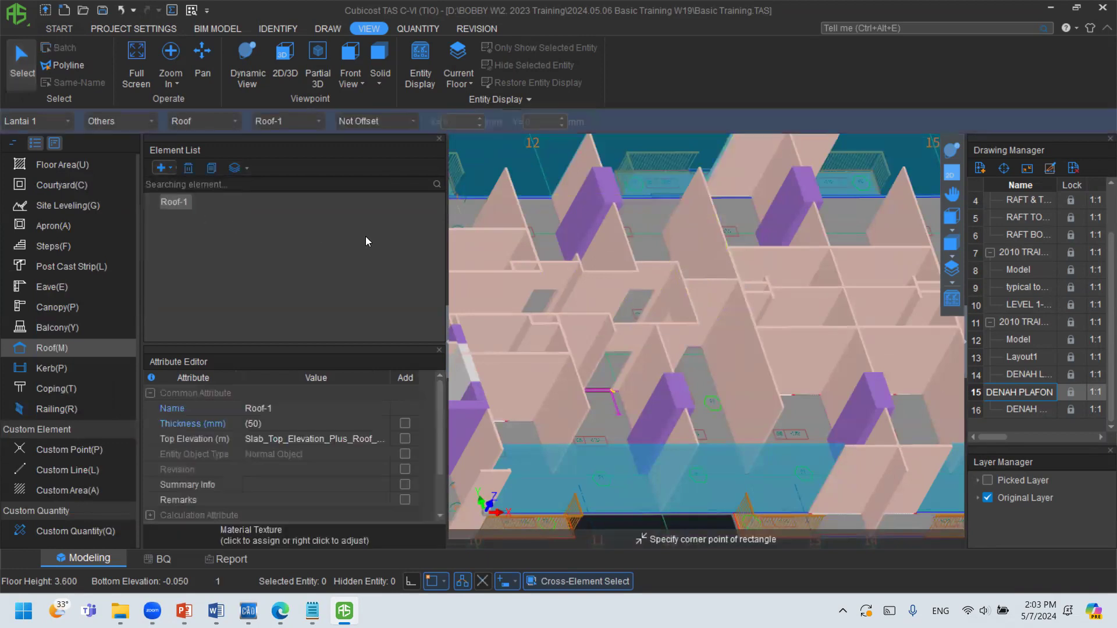
Draw a rectangular roof over the lower-left rooms of the west wing near grid lines E and F, and end the command.
scroll(707, 292, "up", 2)
scroll(698, 301, "down", 2)
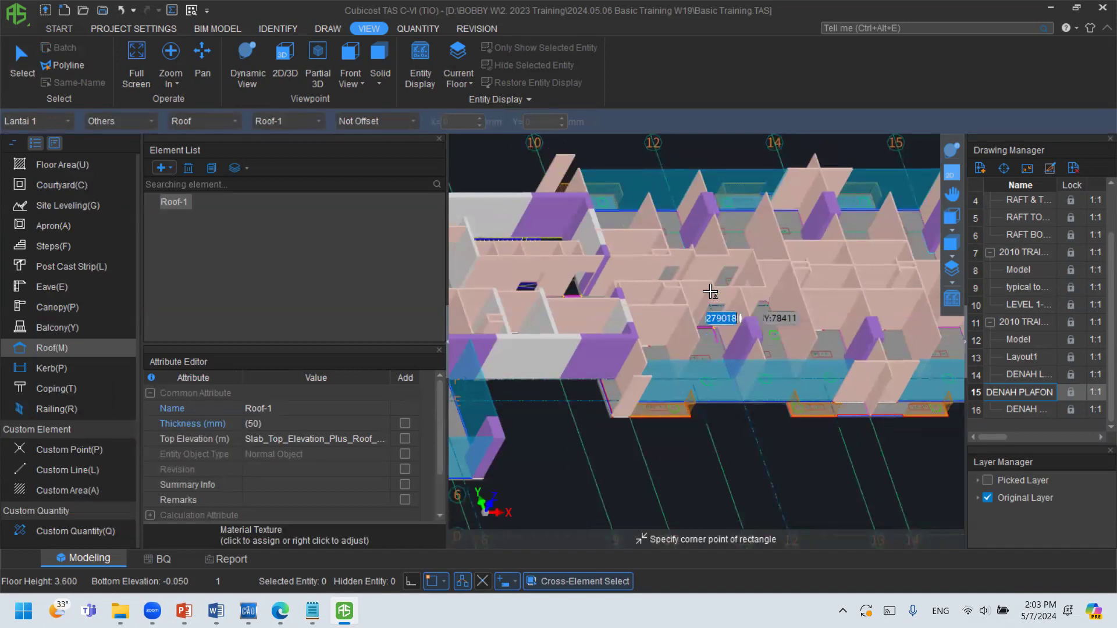
scroll(723, 324, "down", 2)
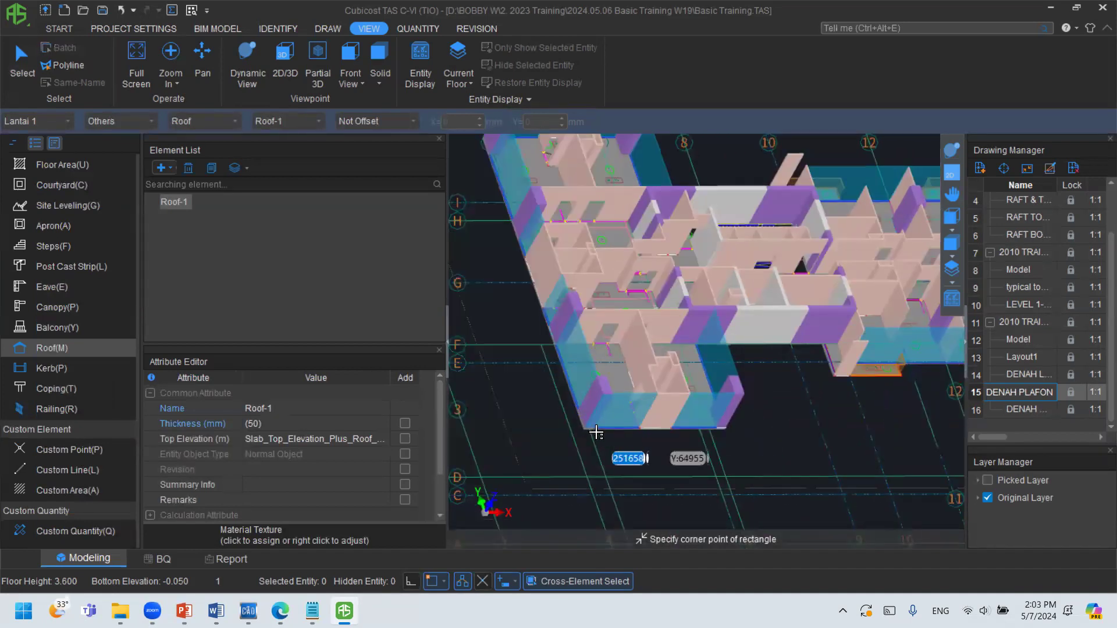
left_click(605, 455)
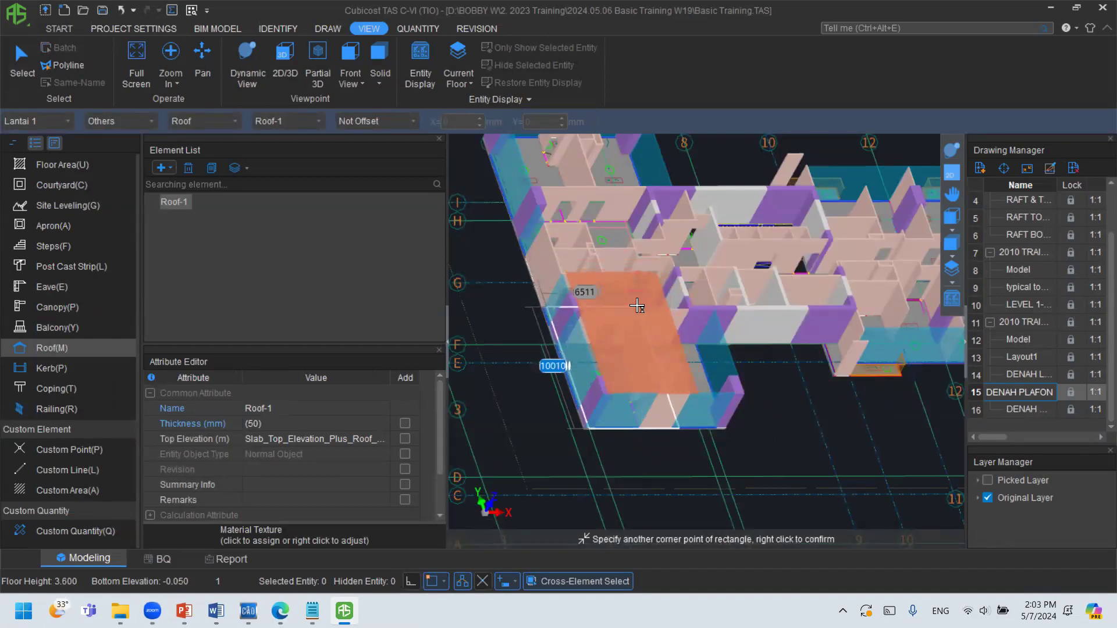
left_click(637, 316)
right_click(638, 316)
left_click(628, 345)
left_click(24, 63)
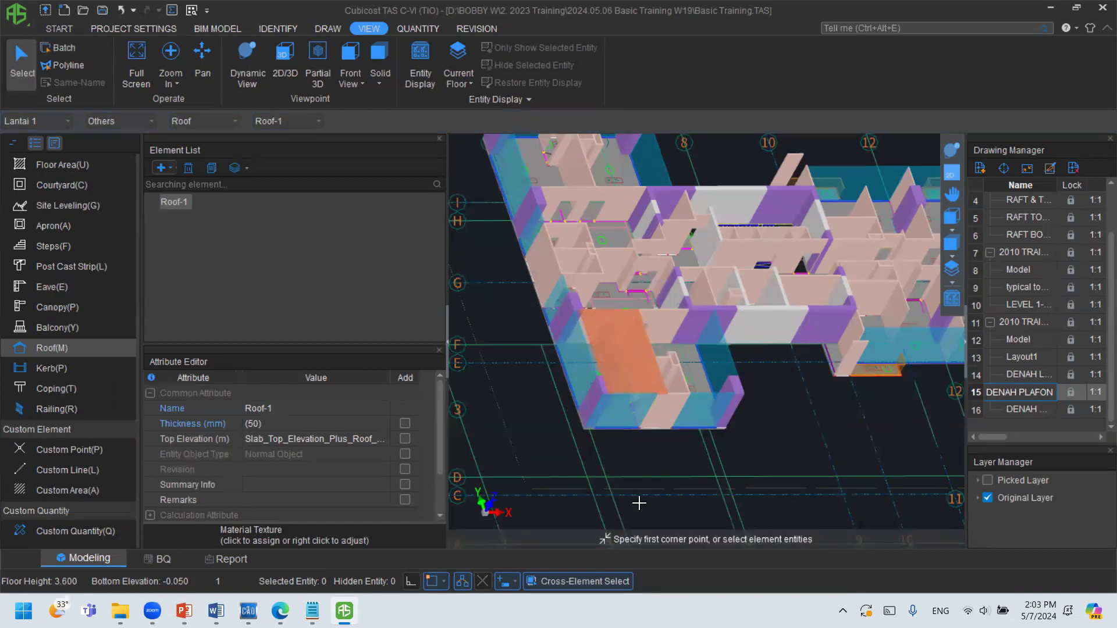
Slope the rectangular roof with Define by Three Points, setting its upper-left corner to 8.000 m elevation, and inspect it in 3D.
left_click(636, 360)
left_click(328, 28)
left_click(396, 83)
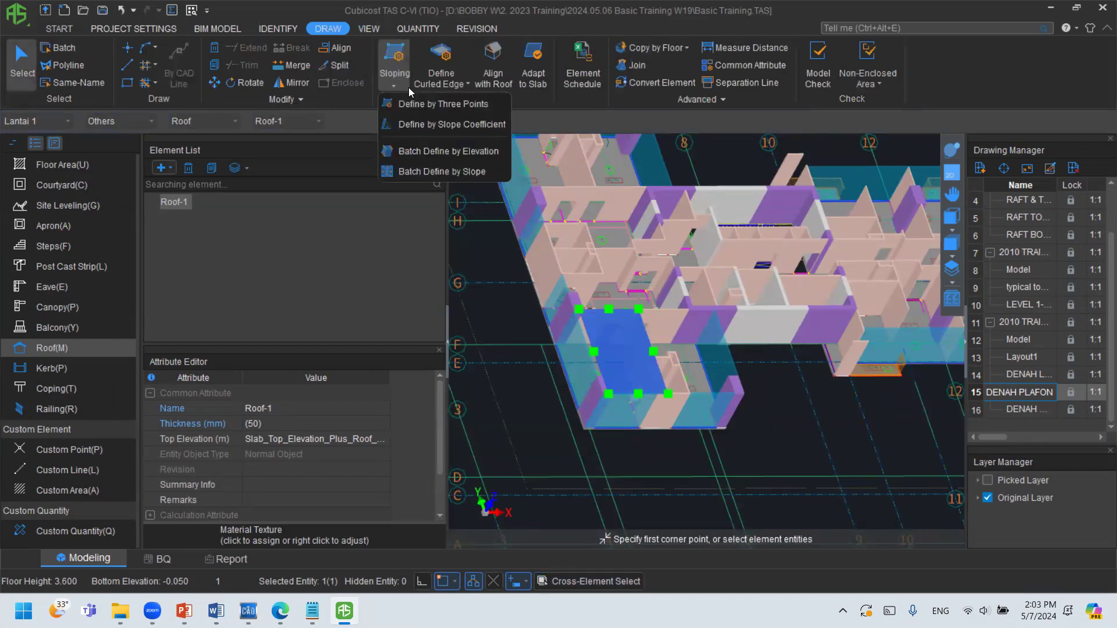
left_click(460, 103)
left_click(603, 317)
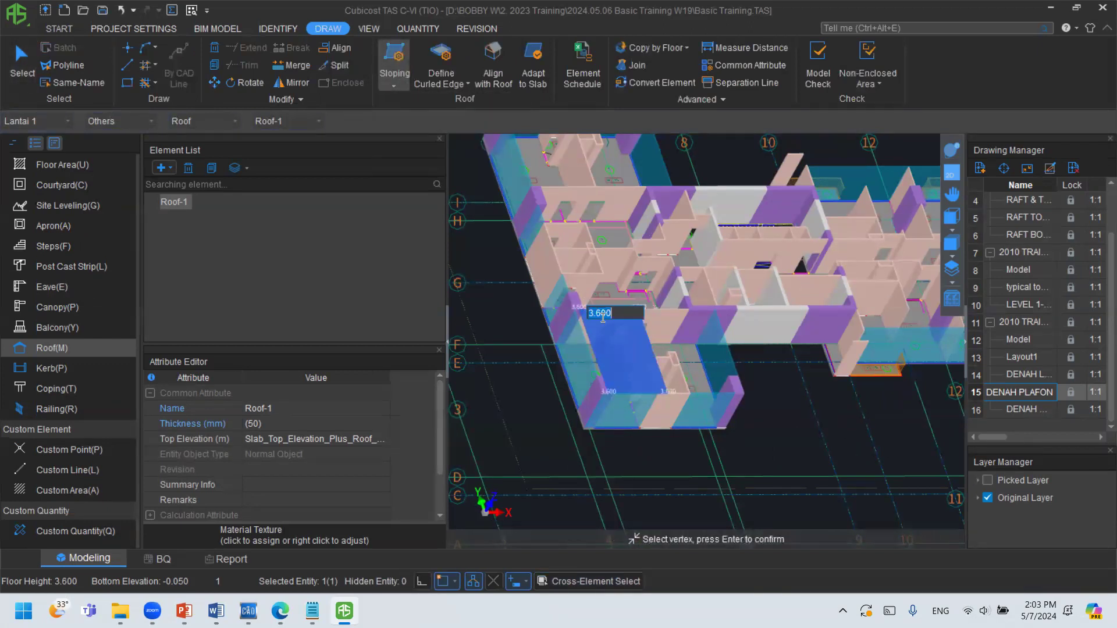
type("7")
key("Return")
key("Return")
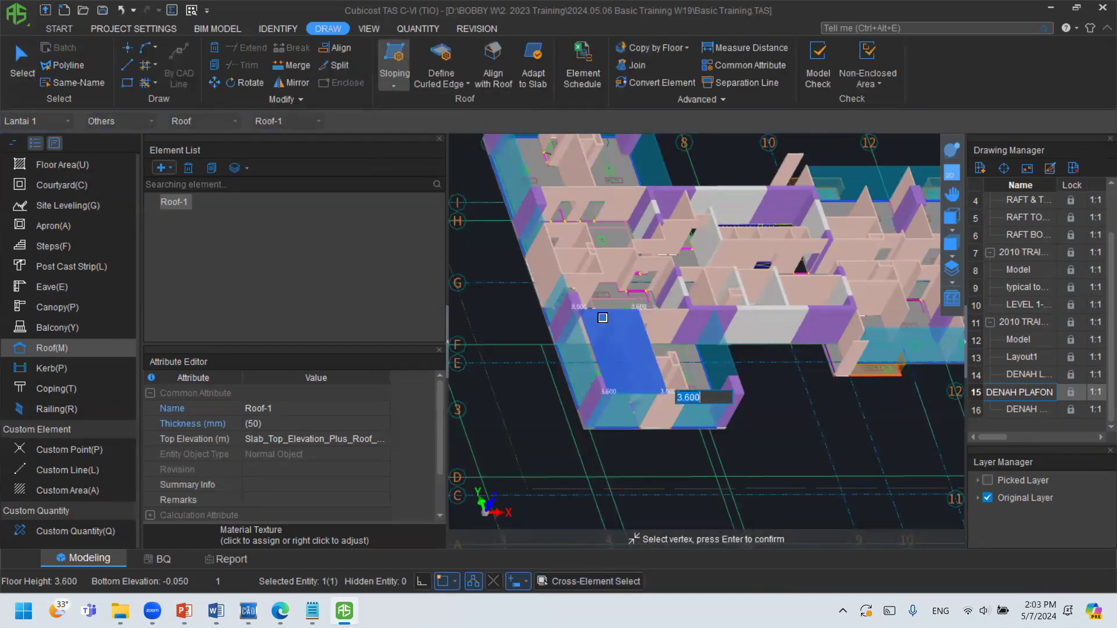
key("Return")
left_click_drag(669, 336, 811, 290)
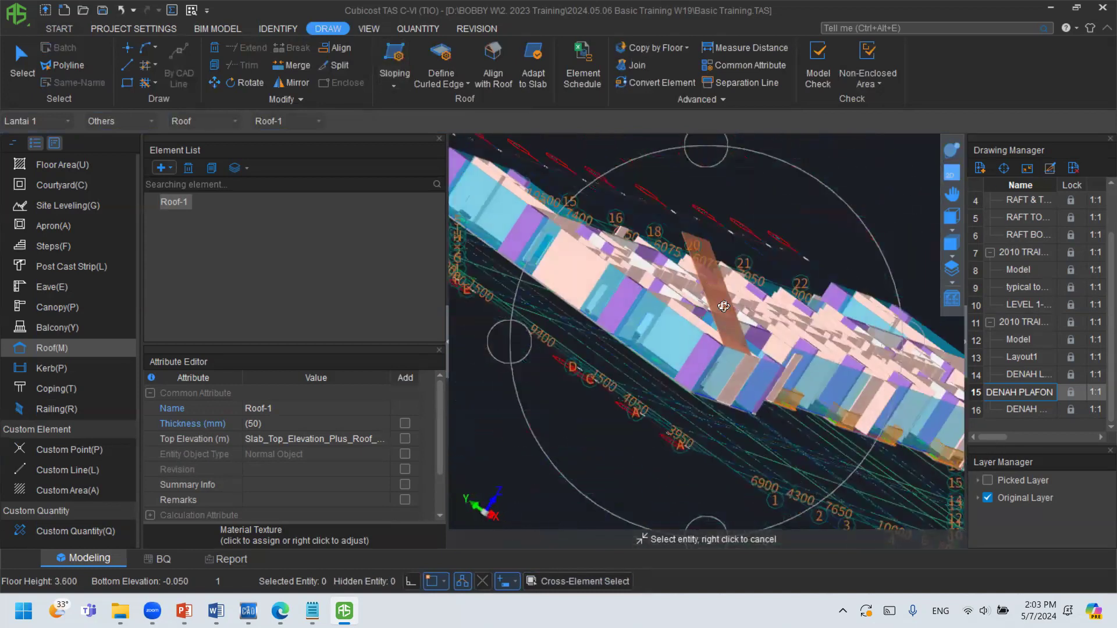
Rename the sloped roof as Skylight.
left_click(697, 251)
left_click(296, 408)
type("Skylight")
key("Return")
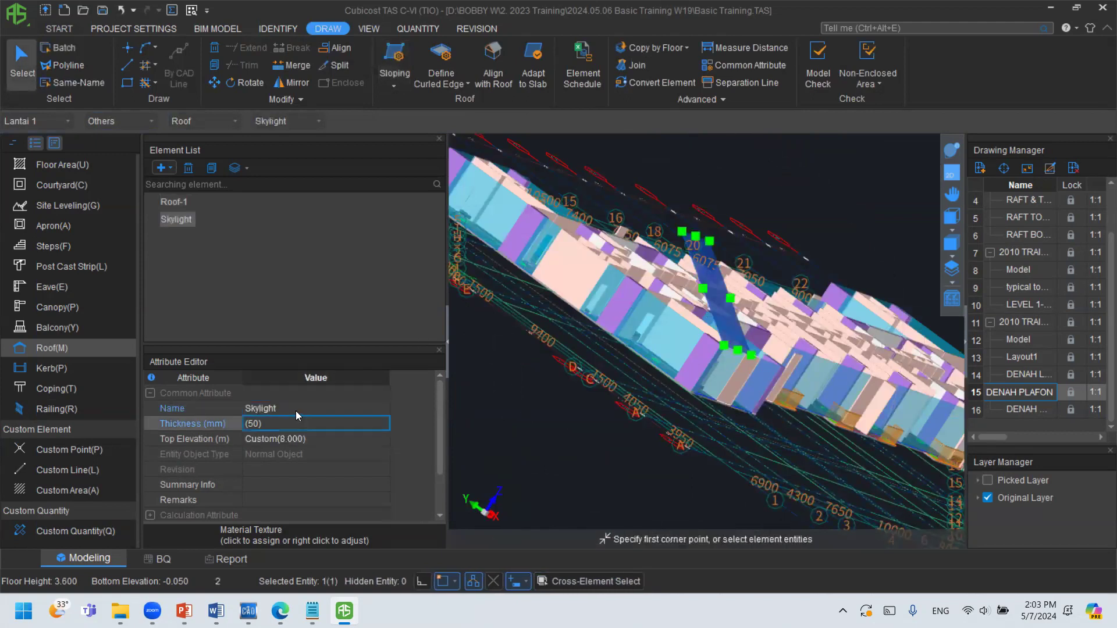
key("Escape")
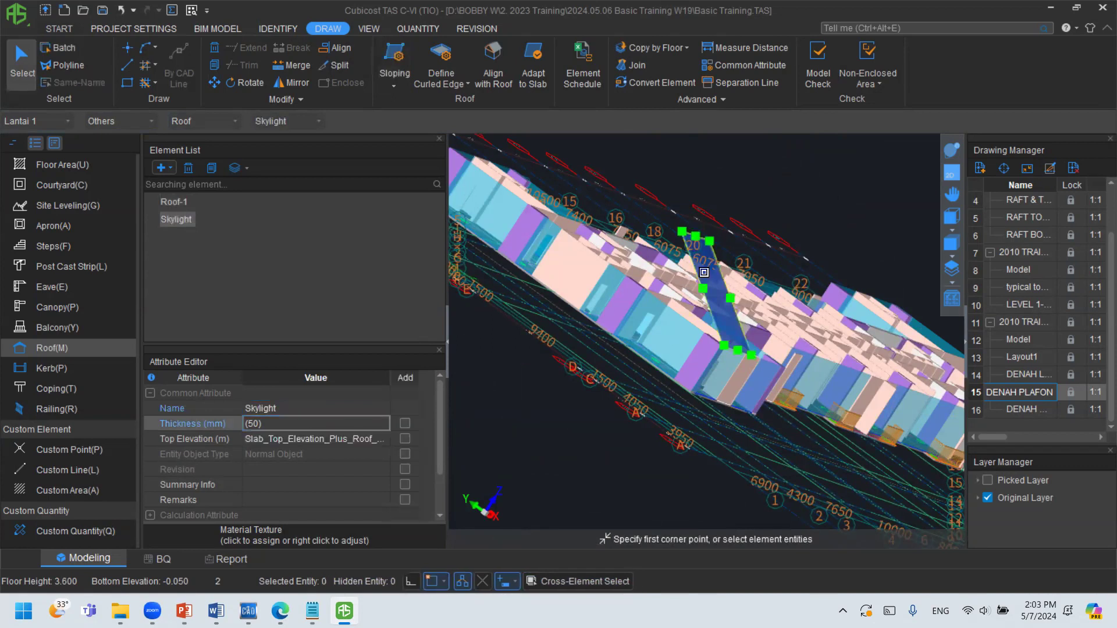
Look through the roof sloping options, compare the Roof-1 and Skylight elements, and examine the sloped roof in 3D.
scroll(720, 276, "up", 1)
left_click(723, 283)
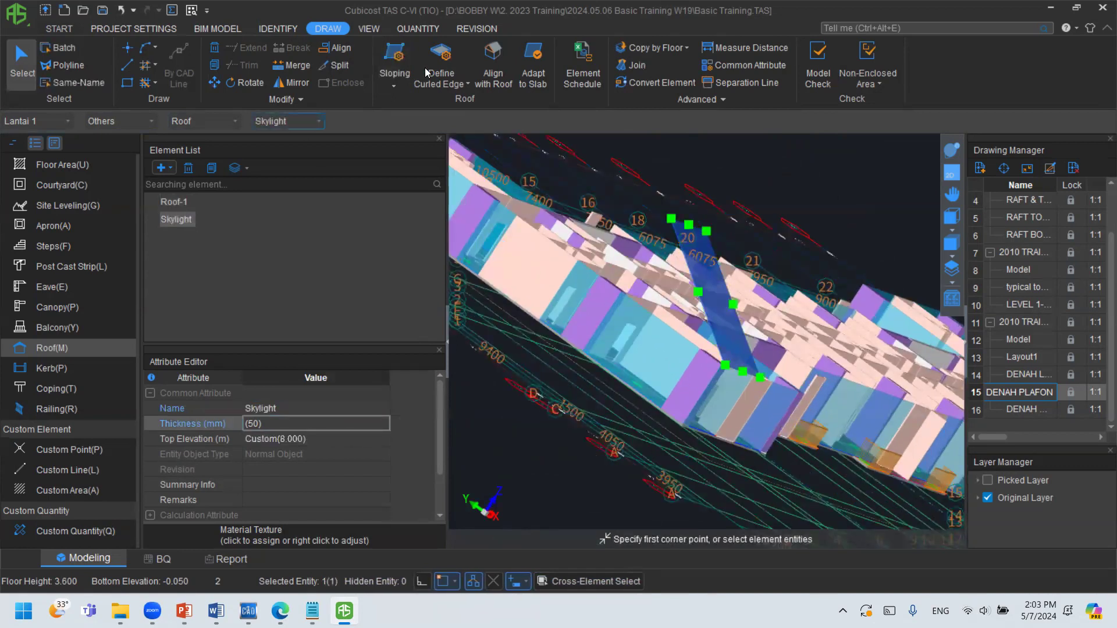
left_click(389, 61)
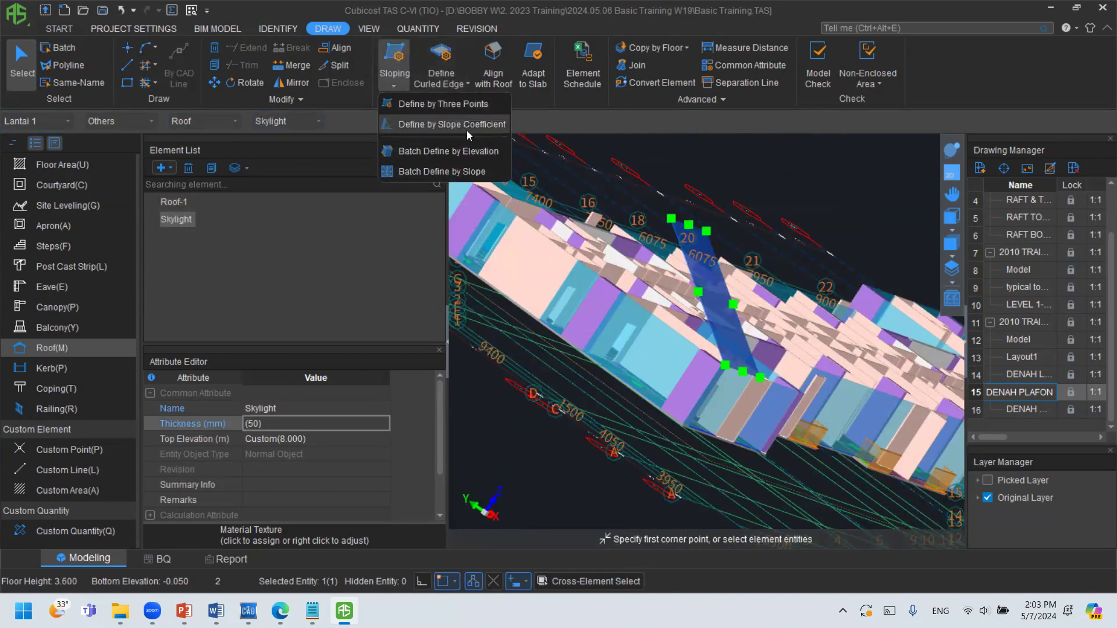
left_click(719, 286)
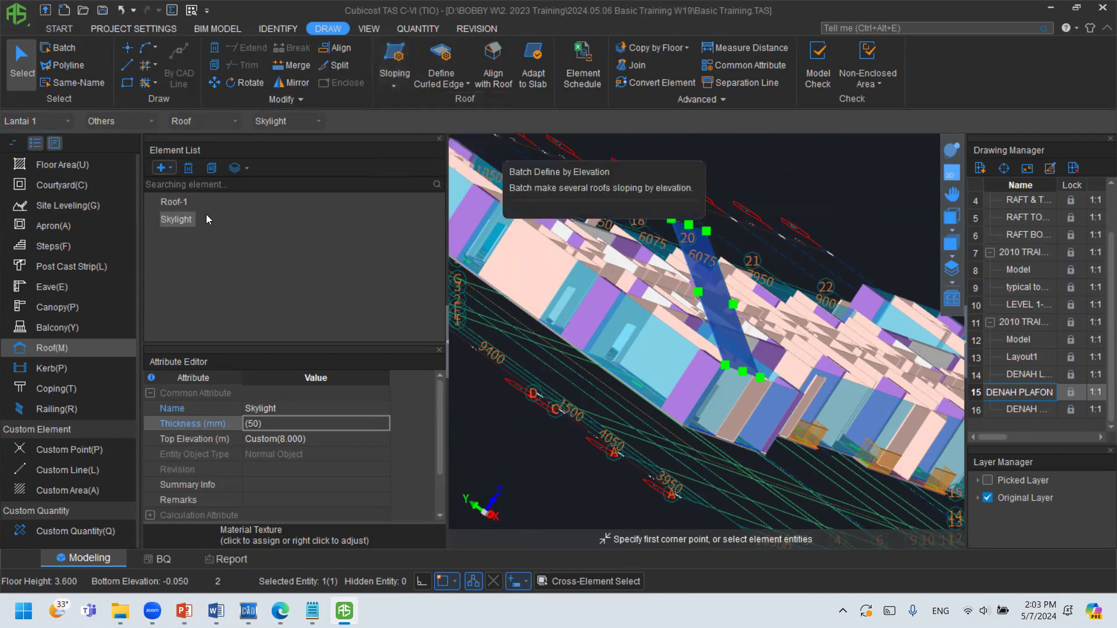
left_click(175, 201)
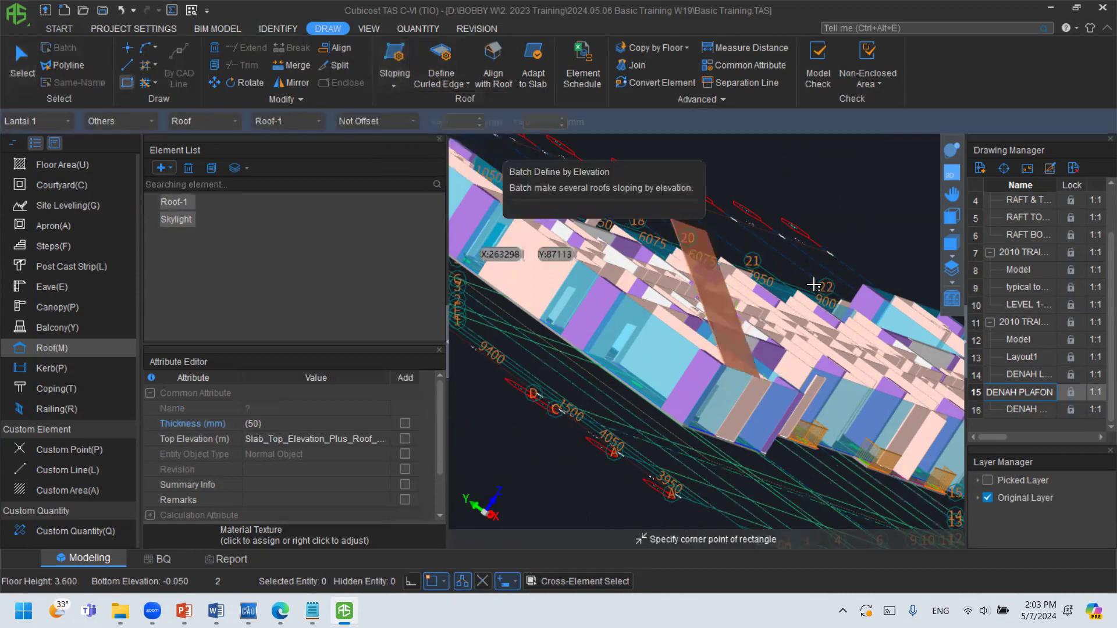
right_click(719, 257)
left_click(706, 250)
left_click(704, 252)
scroll(710, 252, "up", 3)
scroll(709, 253, "down", 3)
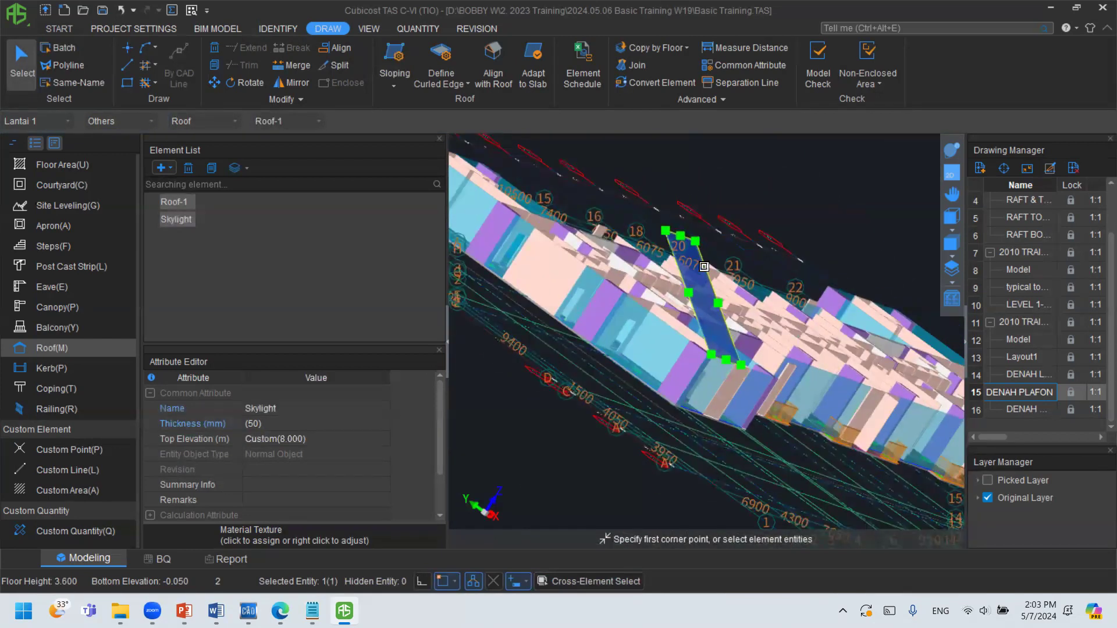
scroll(704, 266, "up", 2)
scroll(701, 267, "up", 2)
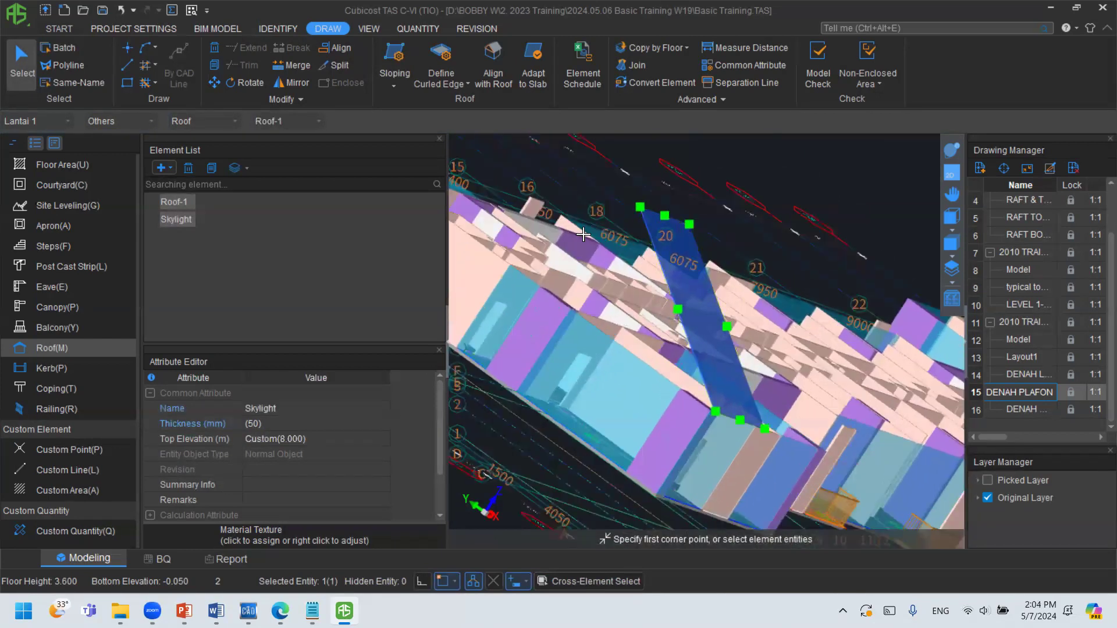
Undo the Skylight renaming and the sloped roof's placement.
left_click(121, 10)
left_click(121, 10)
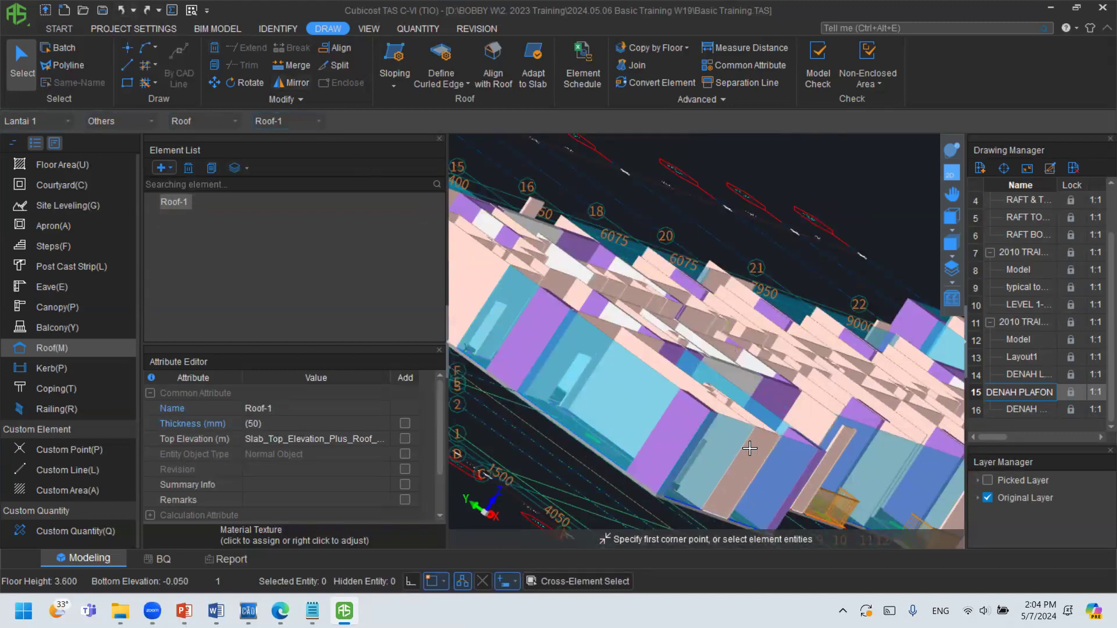
middle_click_drag(634, 286, 801, 315)
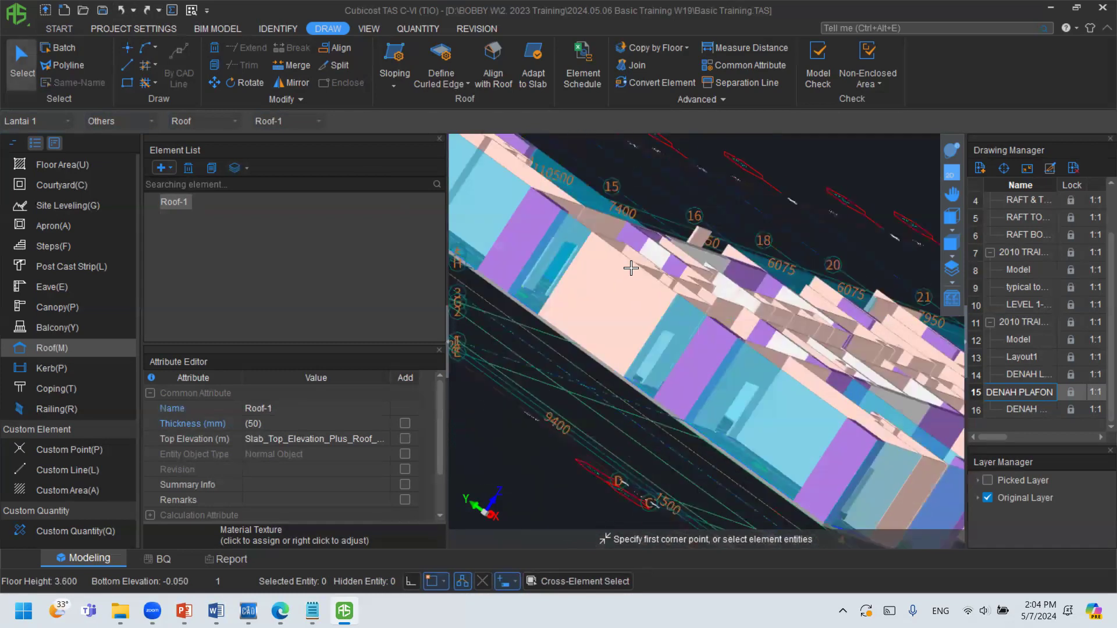
Look through the list of available element types, from the Others group through foundations, finishes, slabs, openings, walls and columns.
scroll(110, 258, "up", 3)
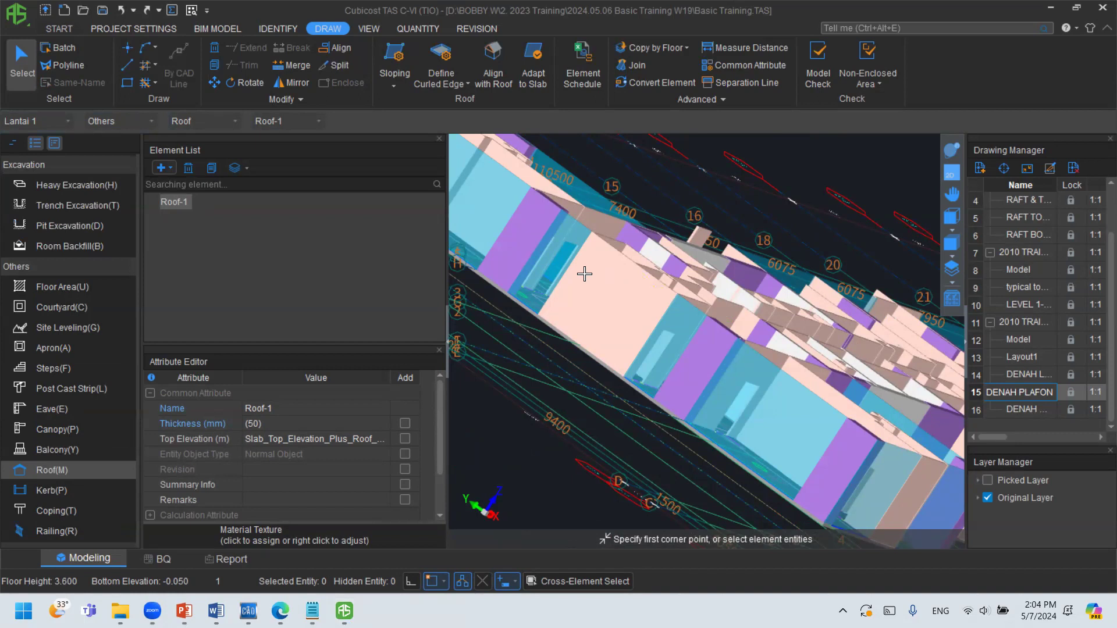
scroll(58, 352, "up", 6)
scroll(61, 354, "up", 10)
scroll(62, 354, "up", 5)
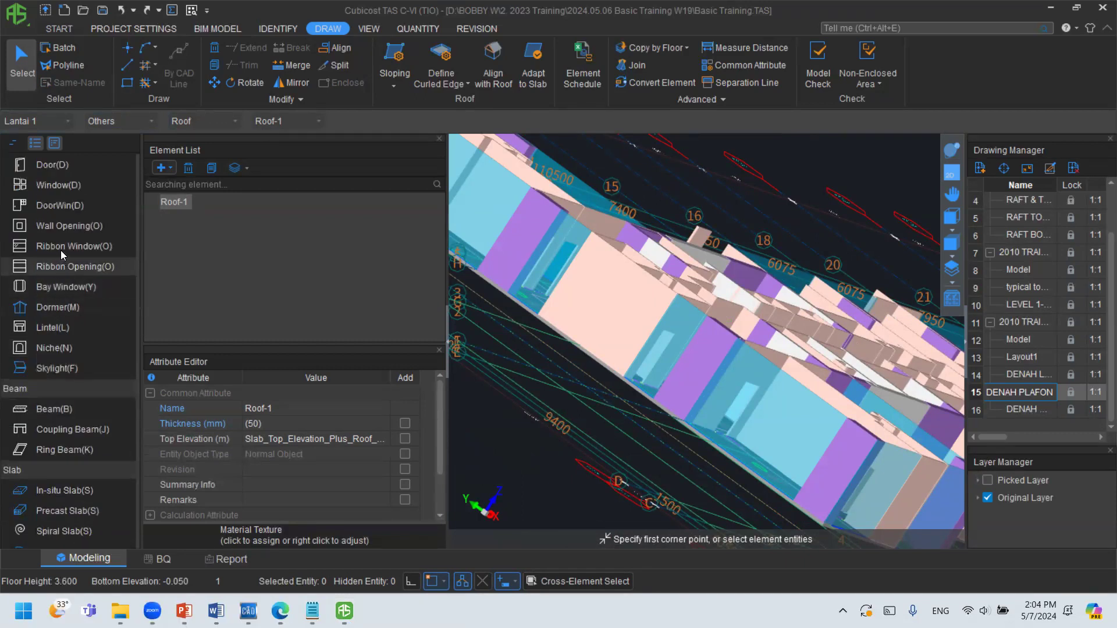
scroll(63, 244, "up", 3)
scroll(56, 428, "down", 9)
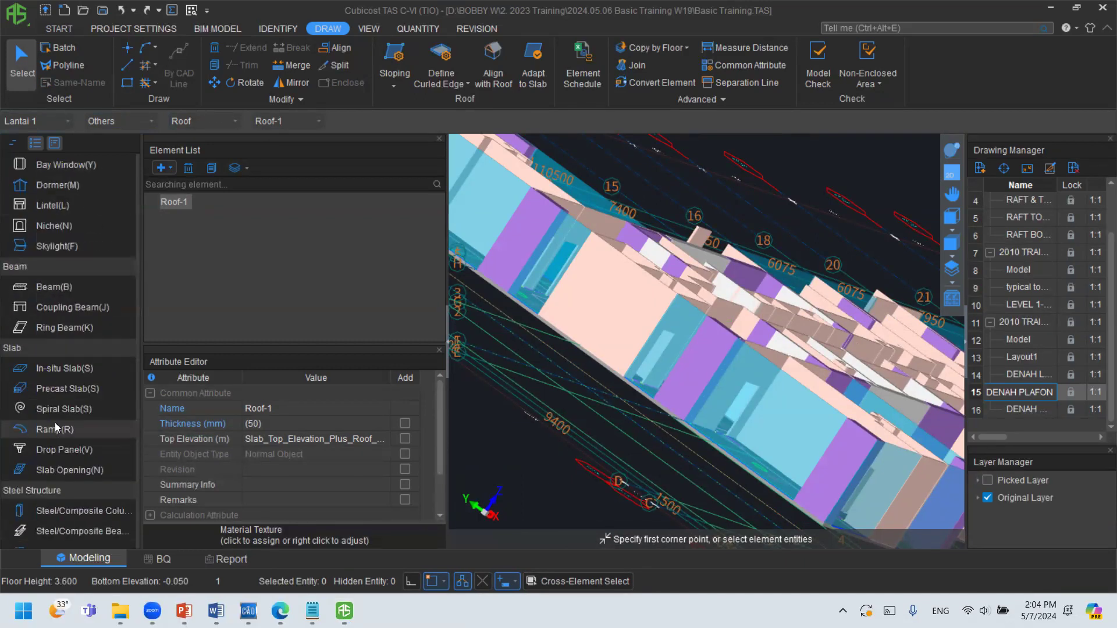
scroll(55, 429, "down", 15)
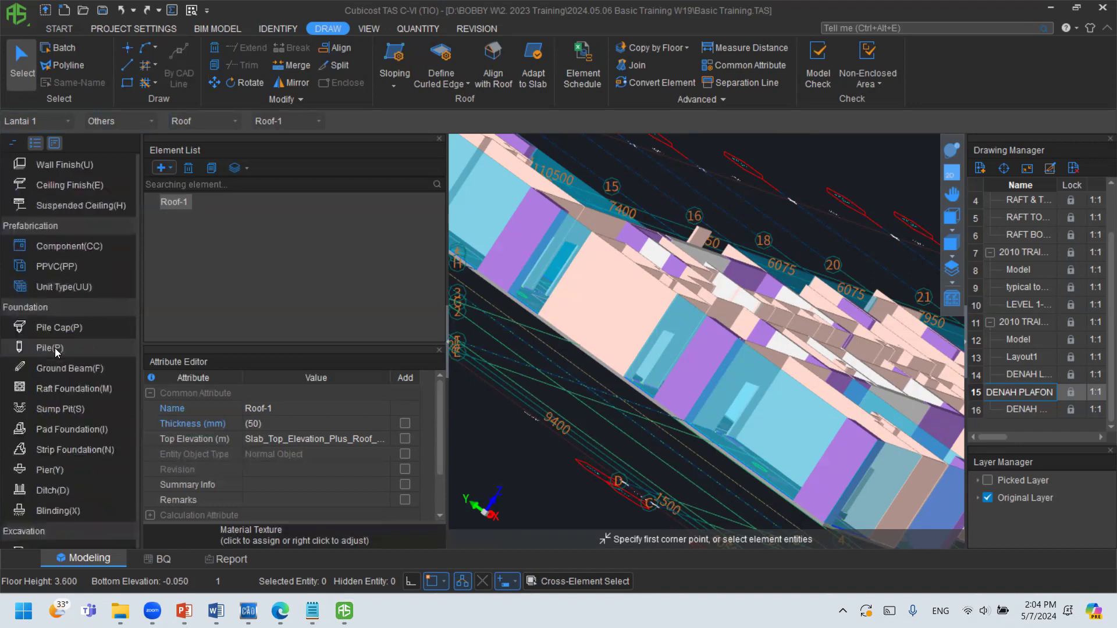
scroll(56, 352, "down", 10)
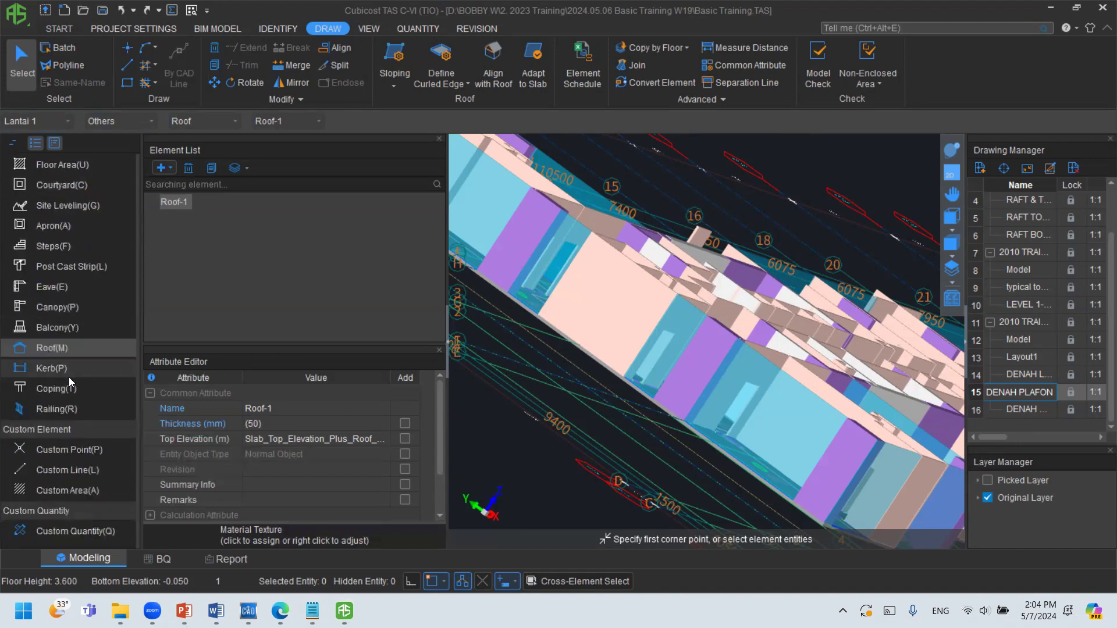
scroll(68, 377, "up", 15)
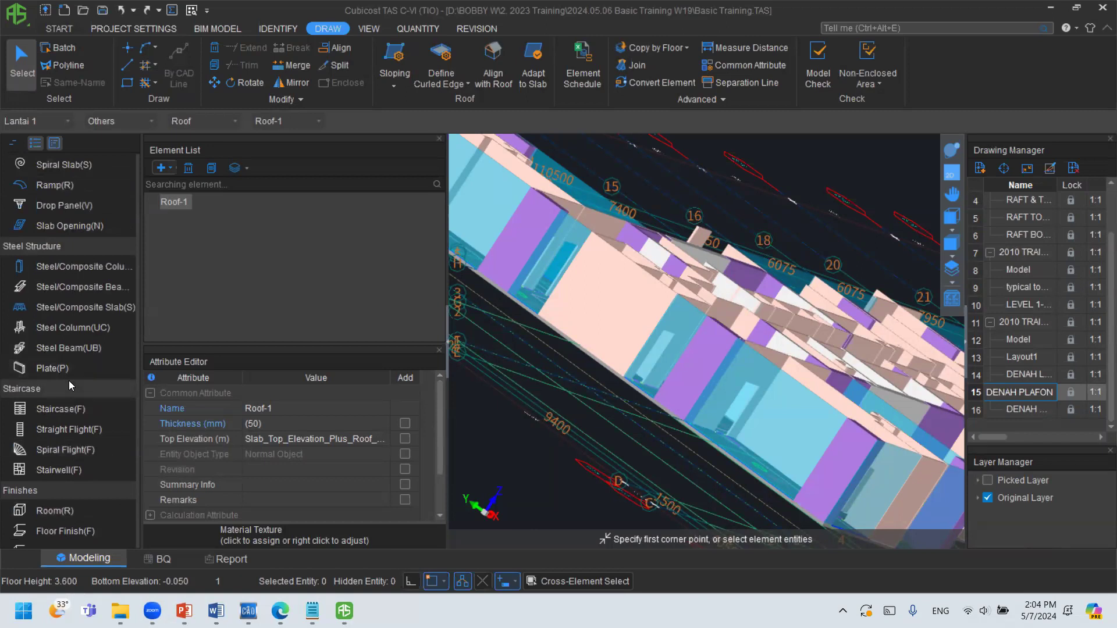
scroll(69, 382, "up", 8)
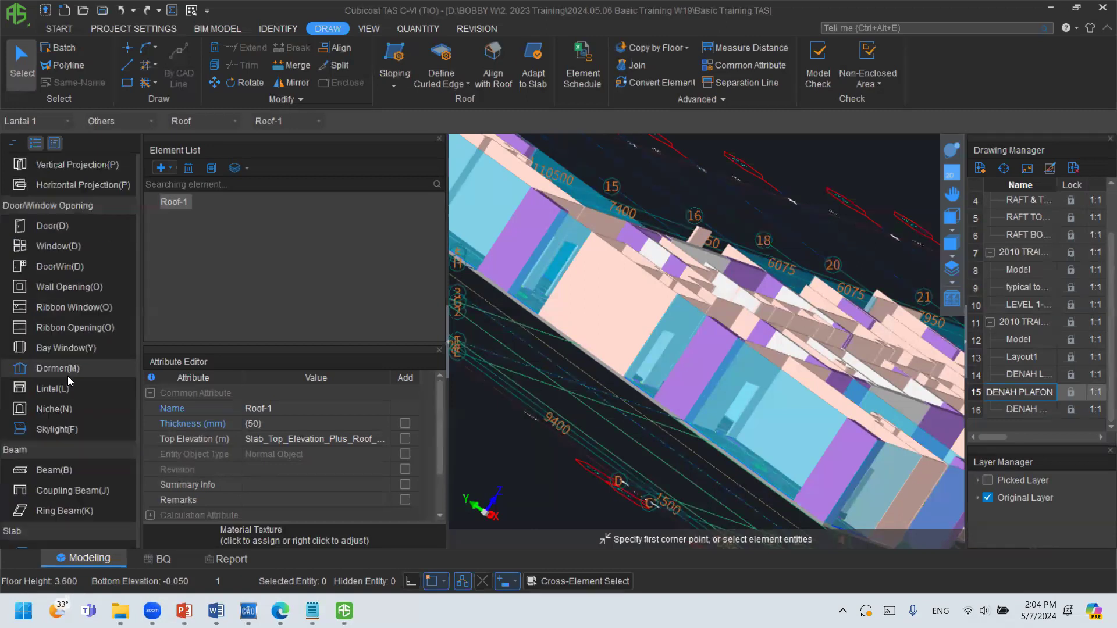
scroll(68, 378, "up", 2)
Display the quantity expressions of the P2 door in the west wing's inner wall near grid line 6.
left_click(947, 154)
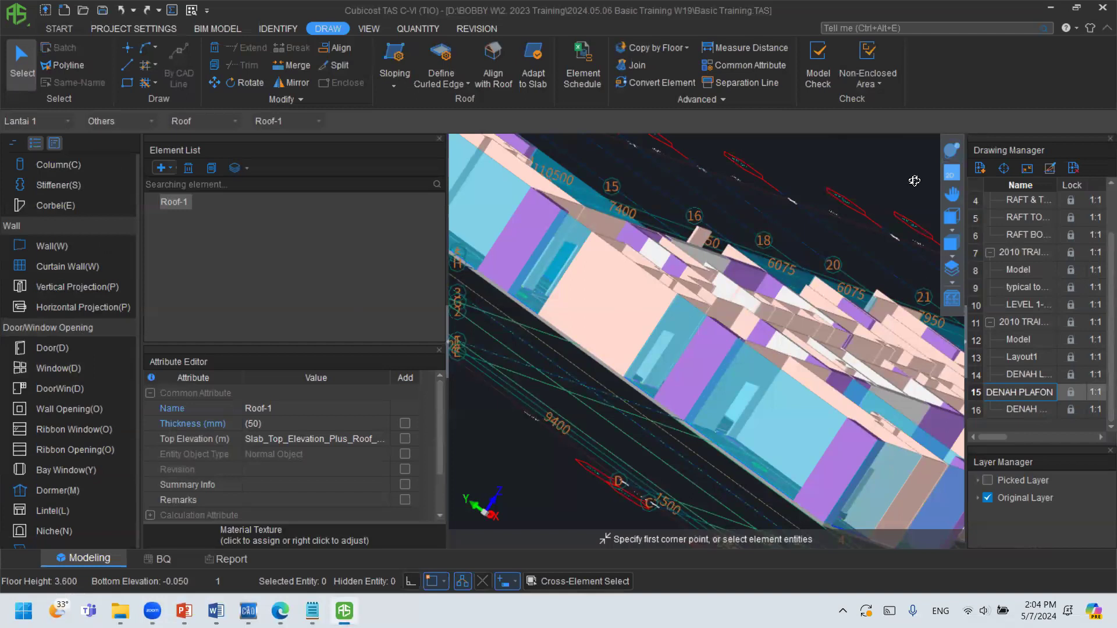
left_click(949, 154)
left_click_drag(681, 271, 598, 371)
left_click_drag(620, 311, 541, 317)
left_click(74, 348)
left_click(526, 270)
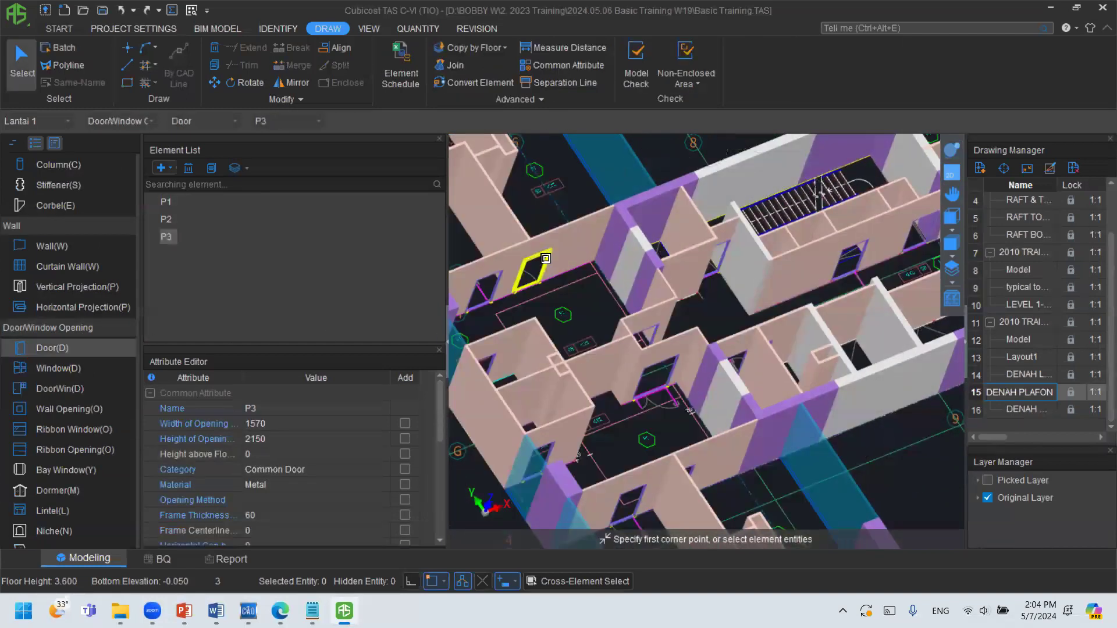
left_click(418, 29)
left_click(407, 59)
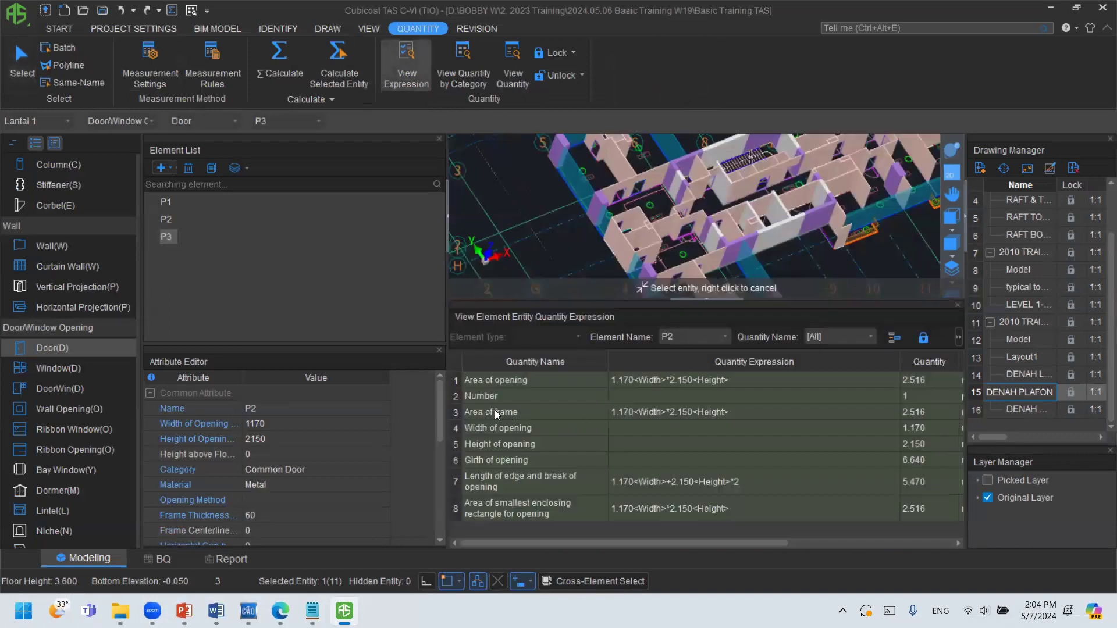
Examine the P2 door's Area of opening expression and quantity against the model, and close the expression view.
left_click(657, 382)
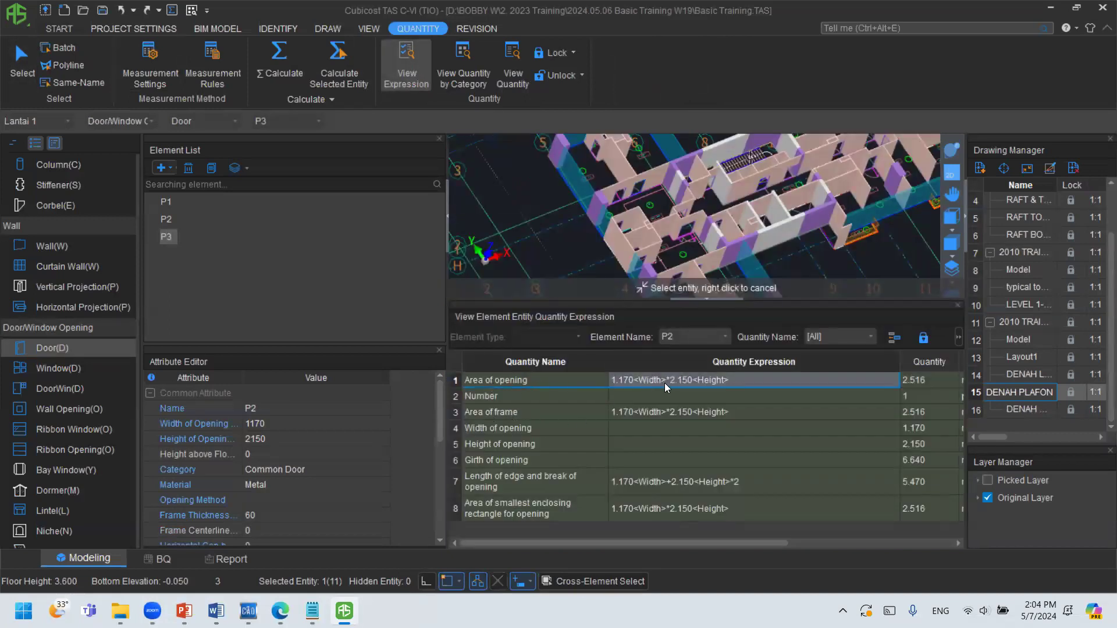
scroll(667, 222, "up", 4)
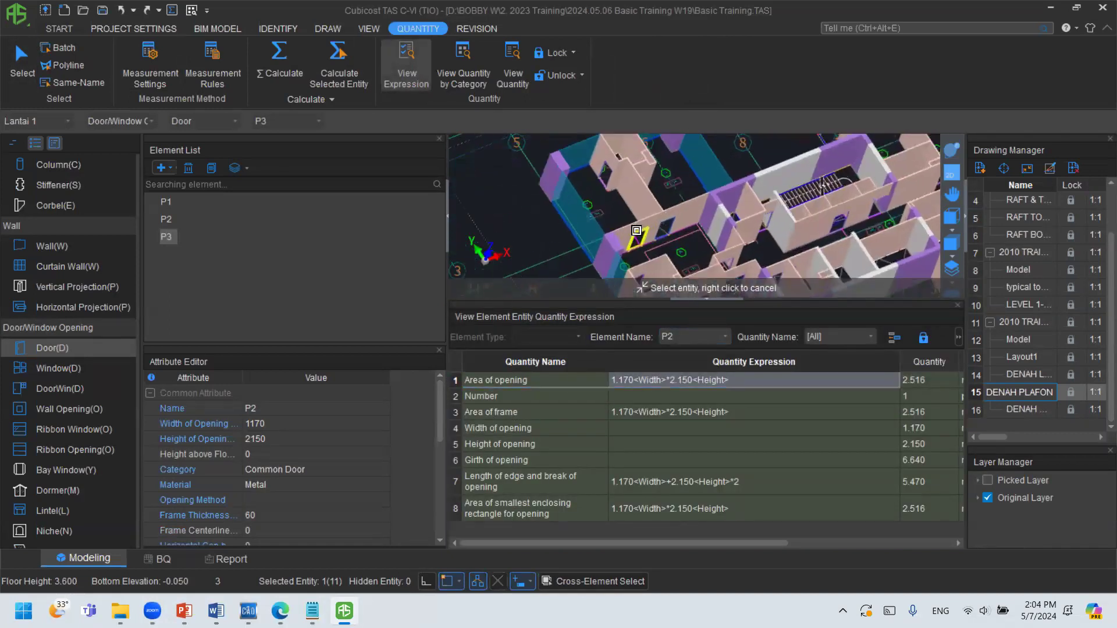
scroll(667, 223, "up", 2)
left_click(605, 326)
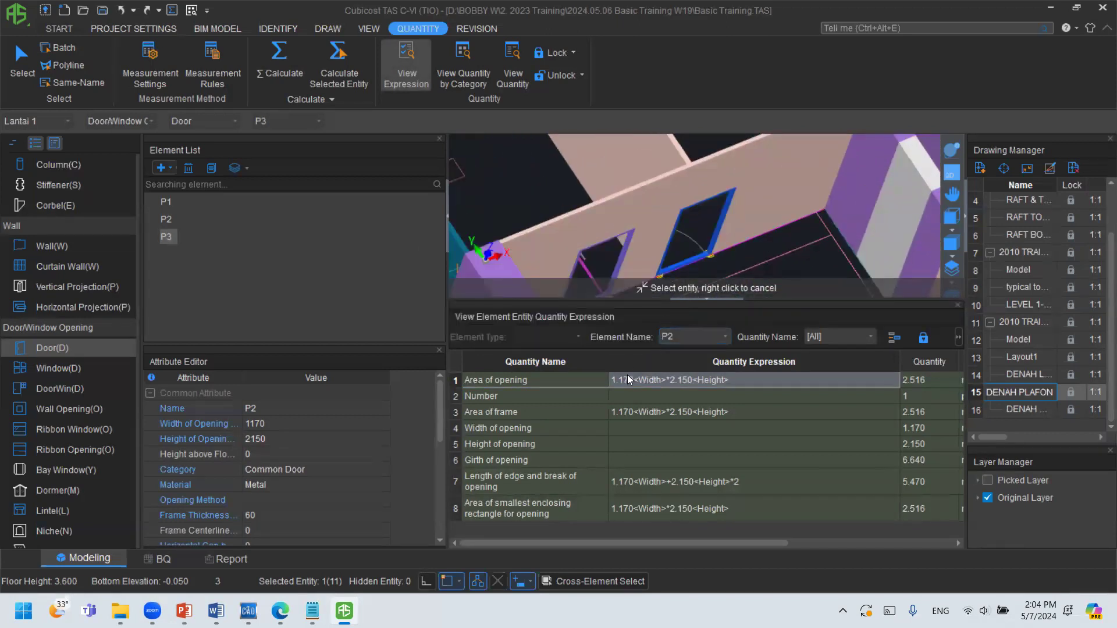
left_click(918, 380)
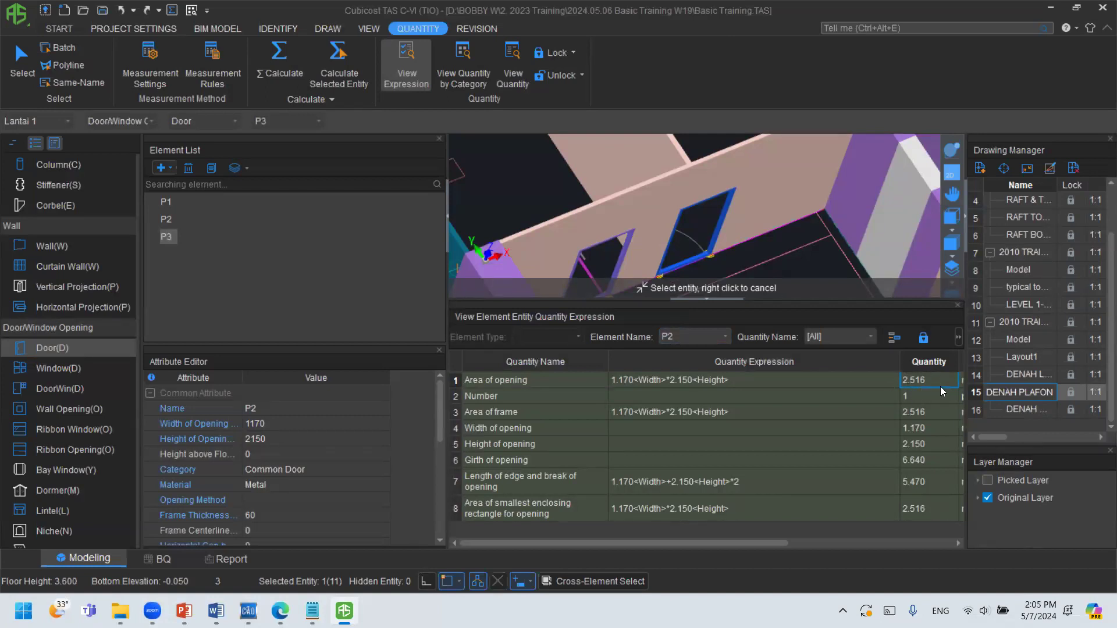
left_click_drag(942, 381, 960, 381)
left_click(484, 382)
left_click_drag(479, 380, 556, 385)
middle_click_drag(695, 198, 635, 195)
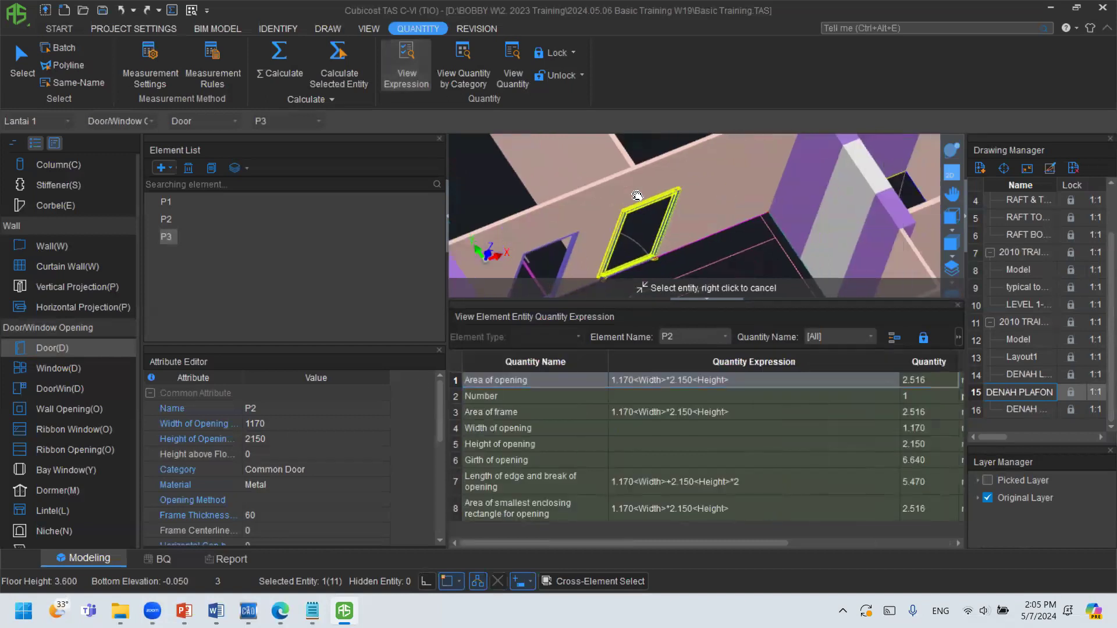
right_click(684, 198)
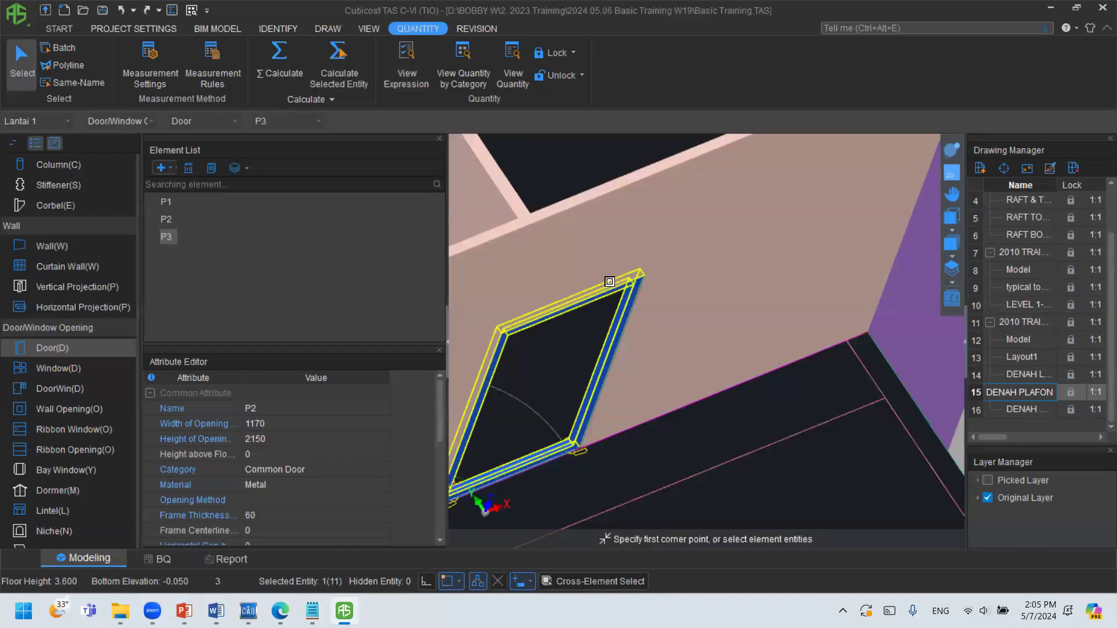
Return to the 2D plan and view the entire Lantai 1 floor.
scroll(598, 282, "down", 10)
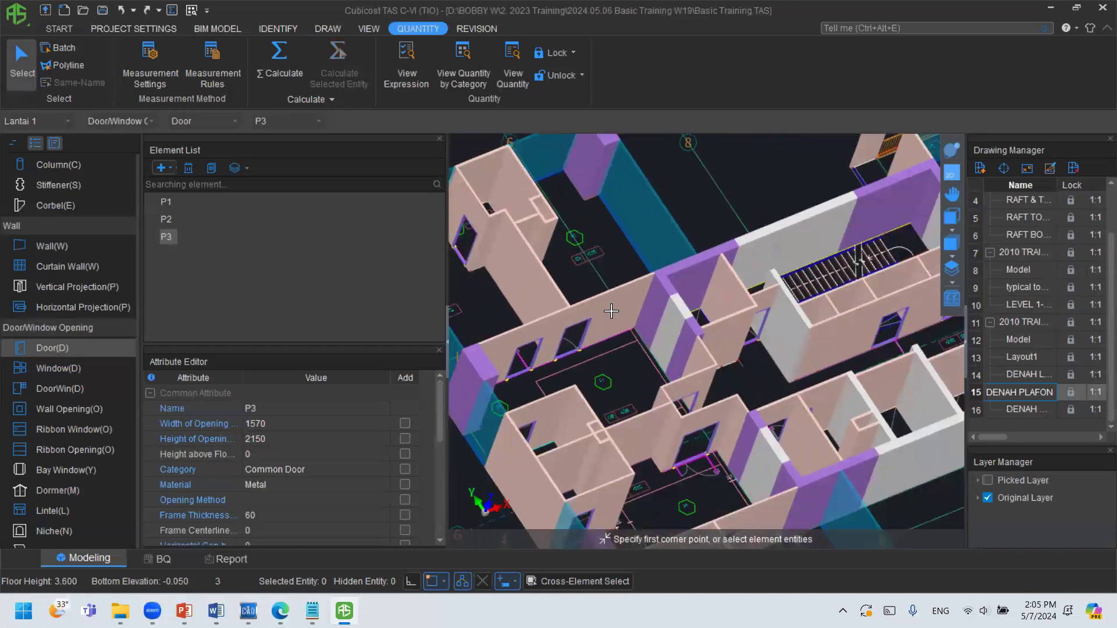
scroll(611, 311, "down", 4)
middle_click_drag(663, 297, 614, 309)
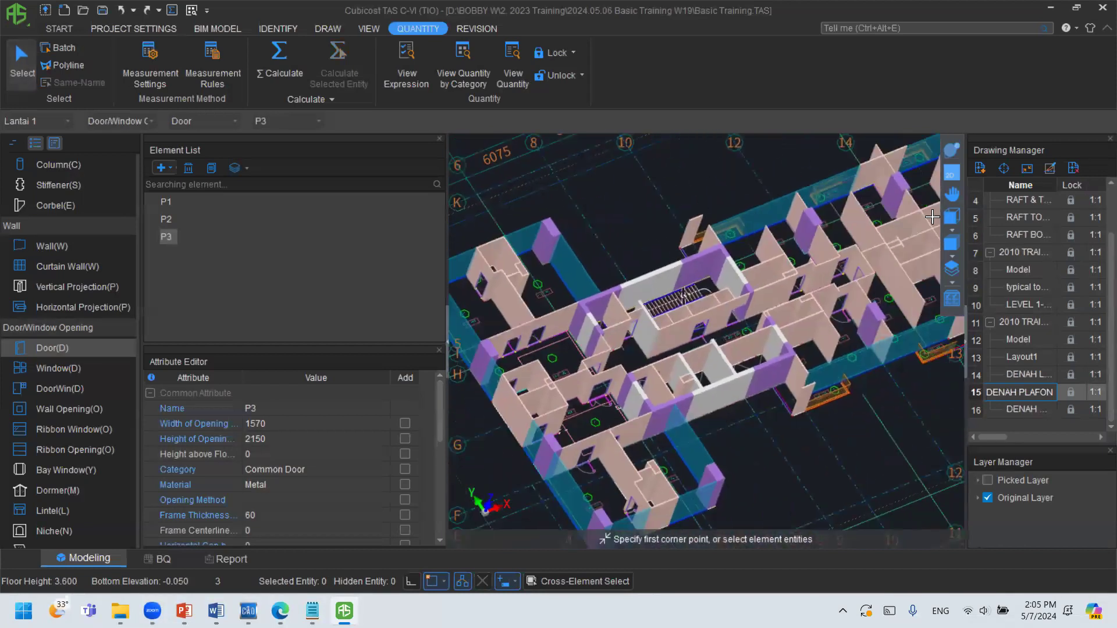
left_click(954, 173)
middle_click_drag(751, 263, 541, 263)
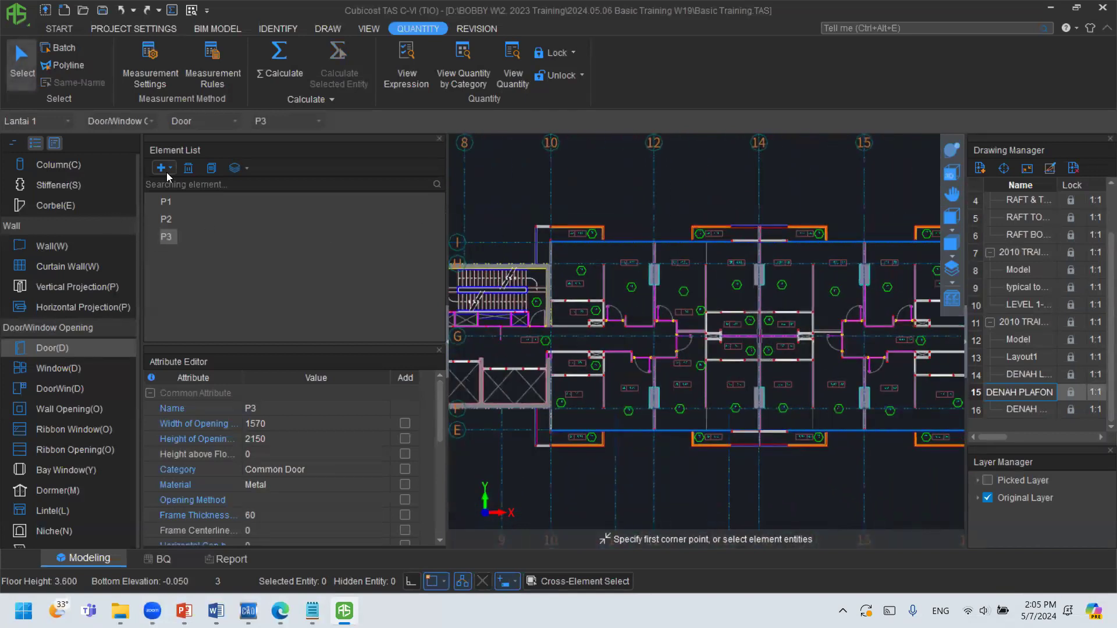
scroll(551, 278, "down", 2)
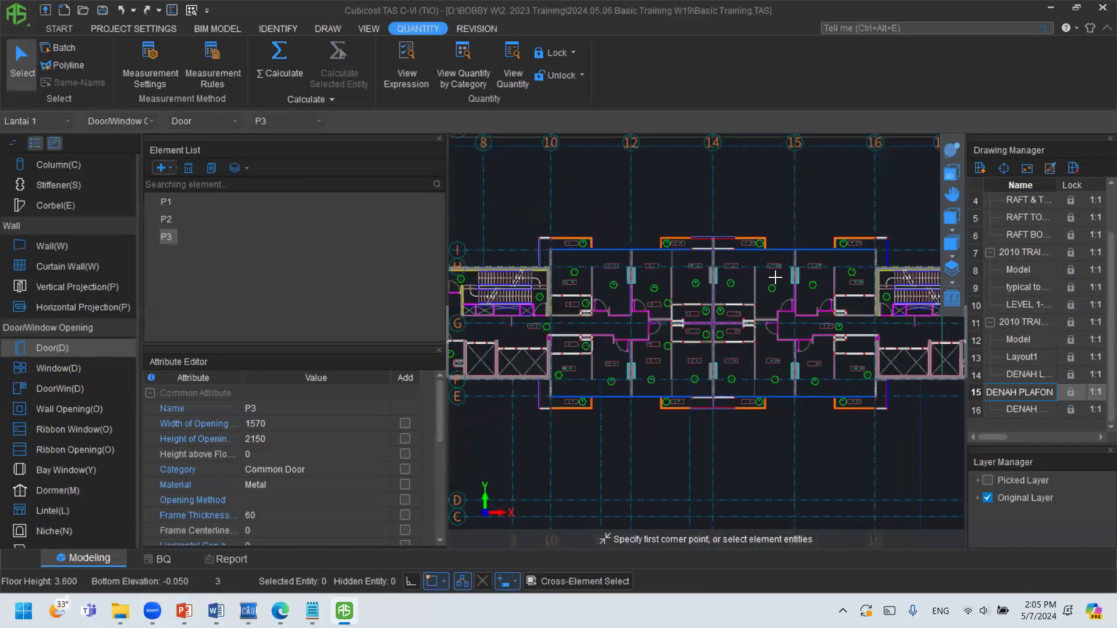
scroll(775, 278, "down", 3)
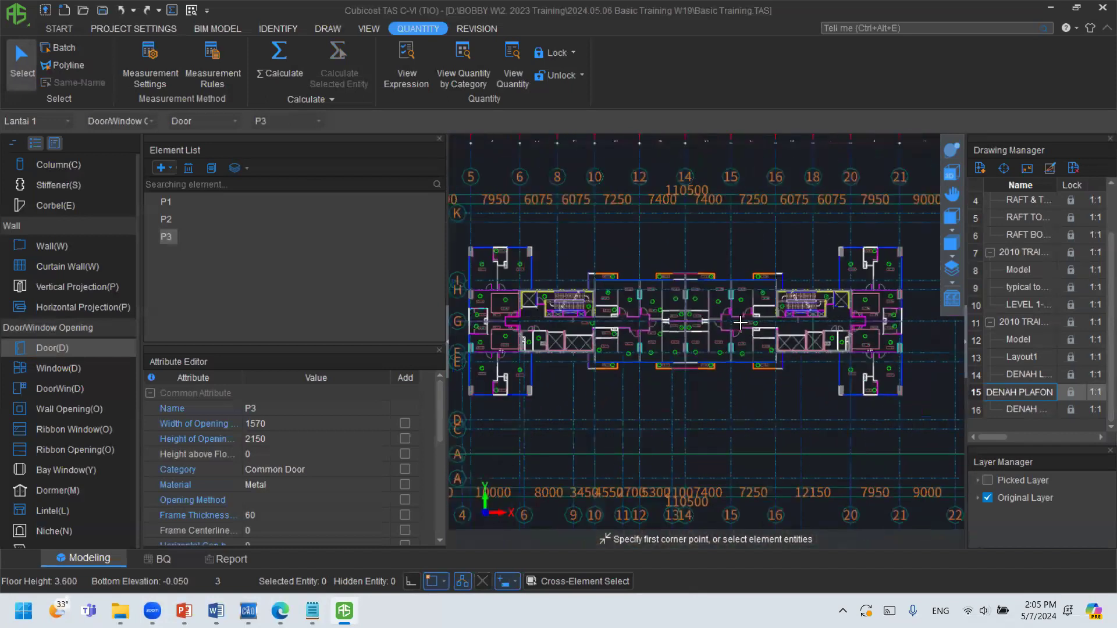
Look through the available element types from doors and windows down to the Others, Custom Element and Custom Quantity groups.
scroll(719, 306, "up", 2)
right_click(720, 303)
left_click(725, 258)
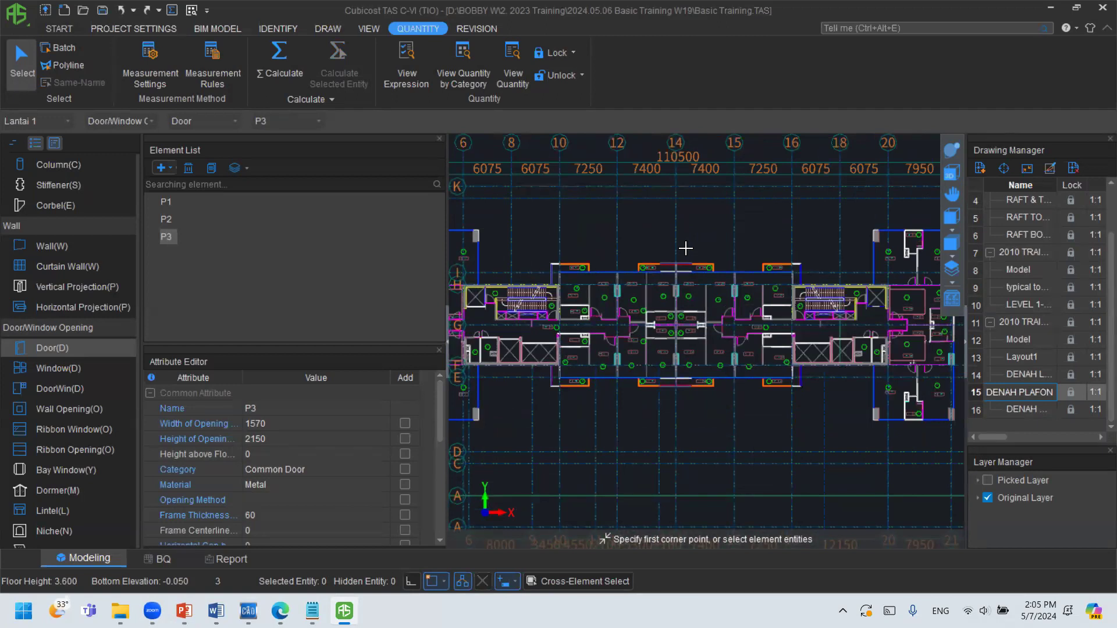
scroll(71, 448, "down", 10)
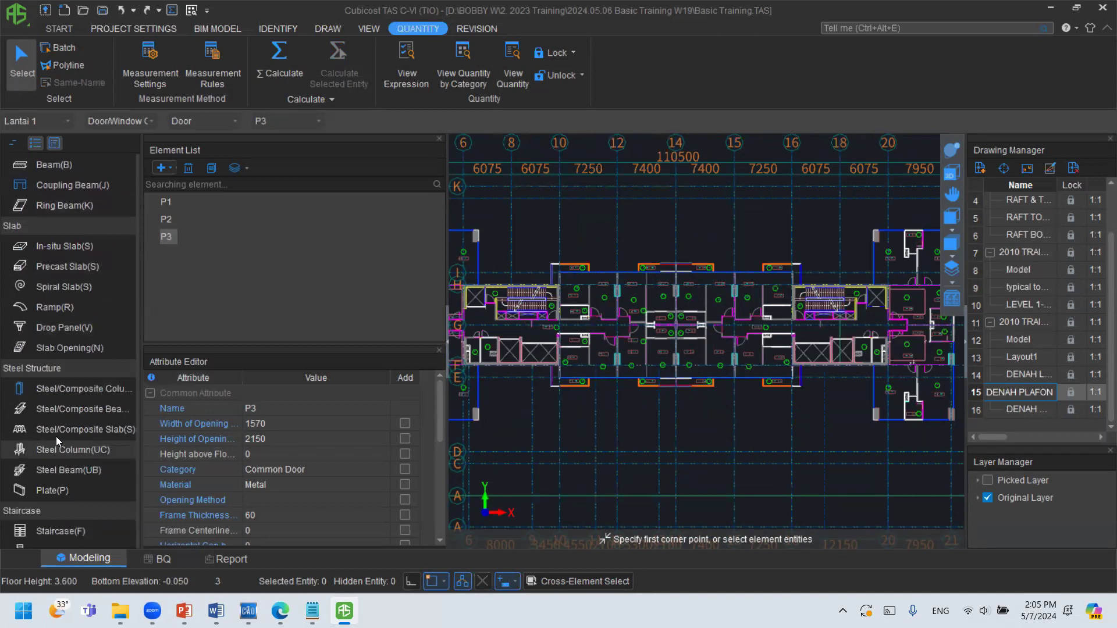
scroll(63, 425, "down", 5)
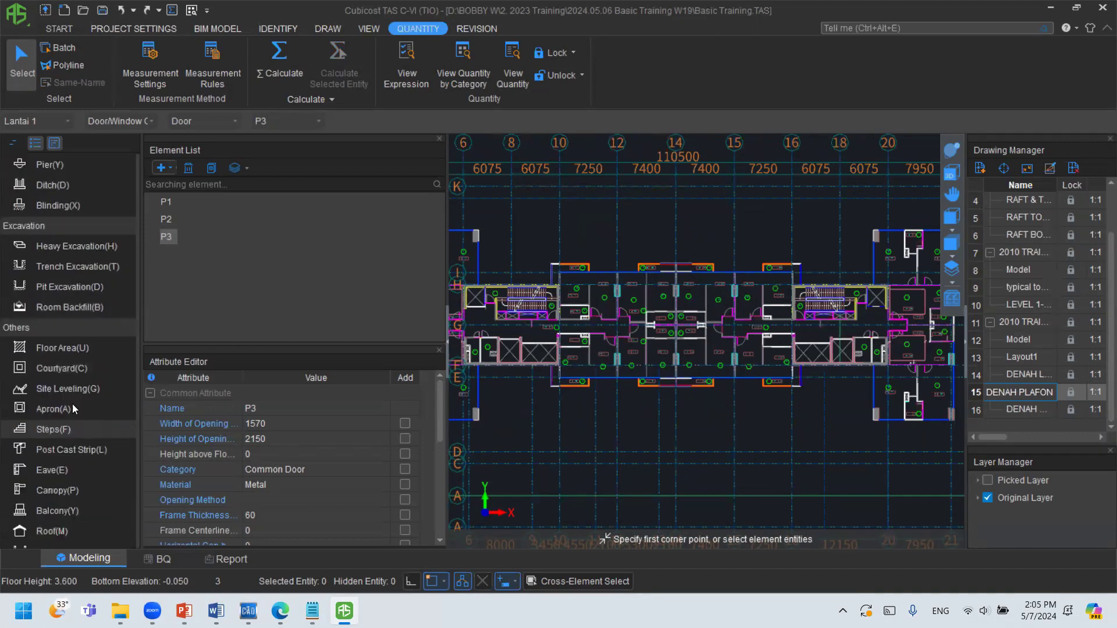
scroll(98, 256, "down", 3)
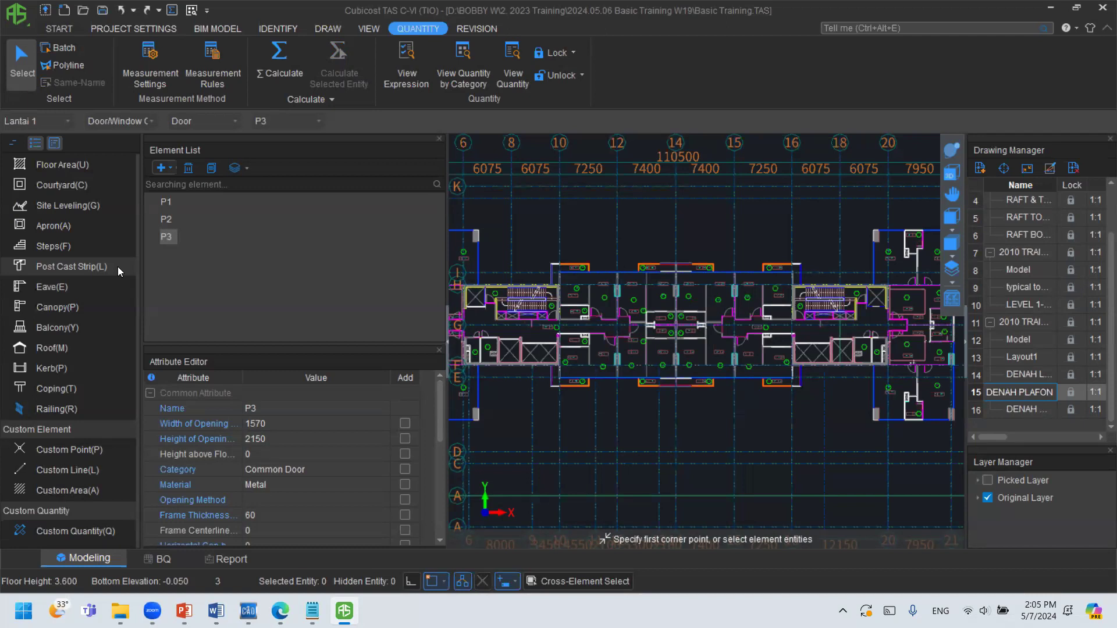
Enlarge the drawing area, and inspect the whole Lantai 1 model at an angle in 3D before returning to the 2D plan.
left_click_drag(446, 217, 230, 249)
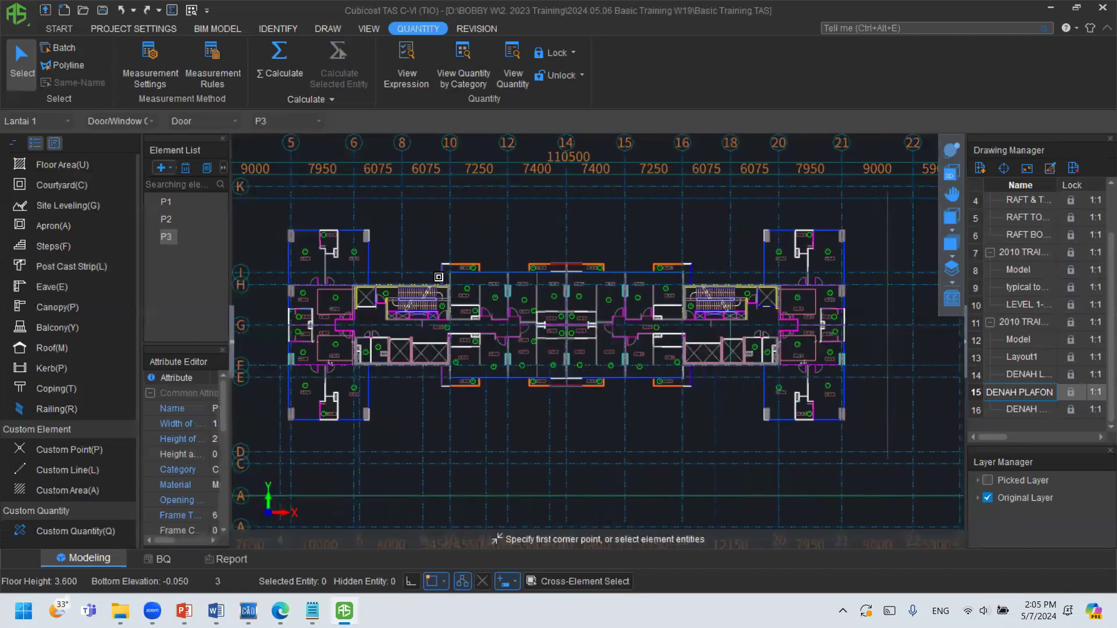
left_click(952, 173)
left_click_drag(722, 319, 761, 238)
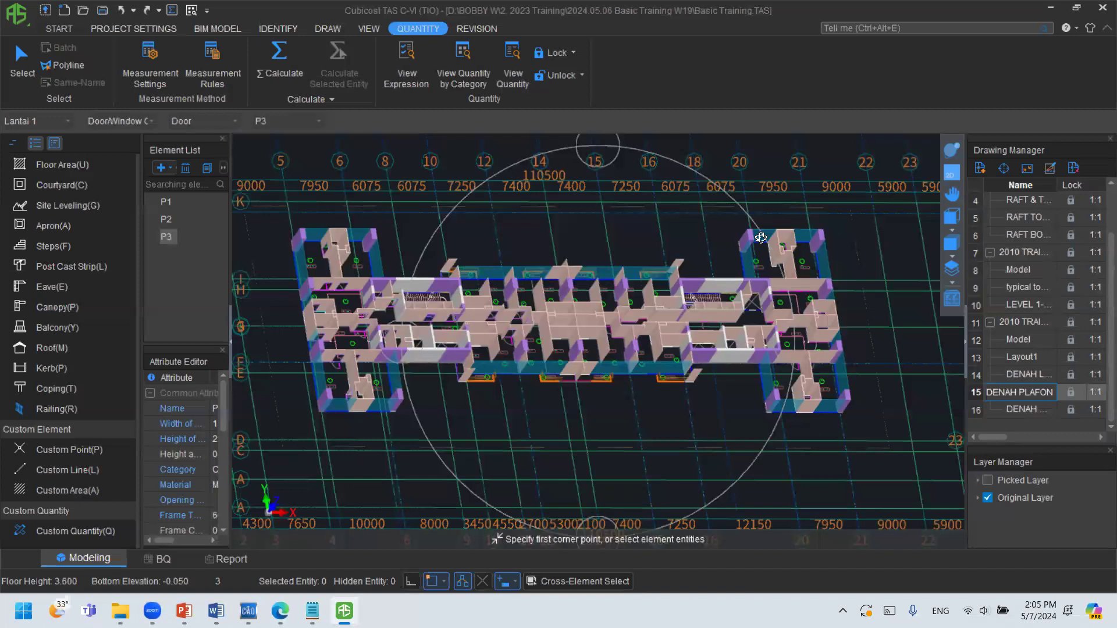
left_click_drag(603, 287, 588, 257)
right_click(587, 257)
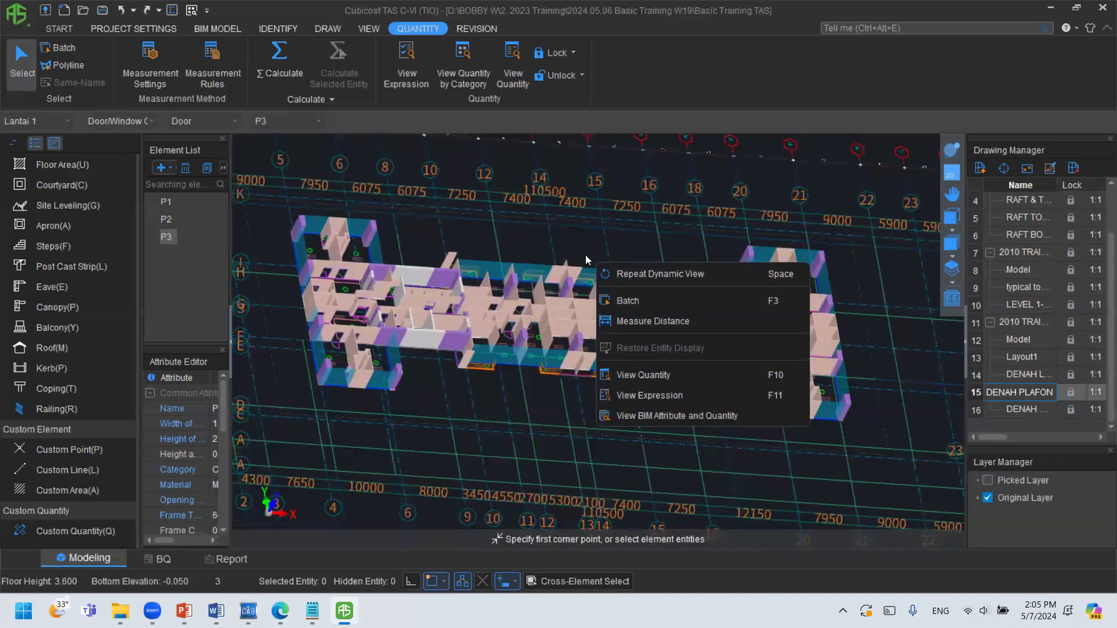
left_click(586, 256)
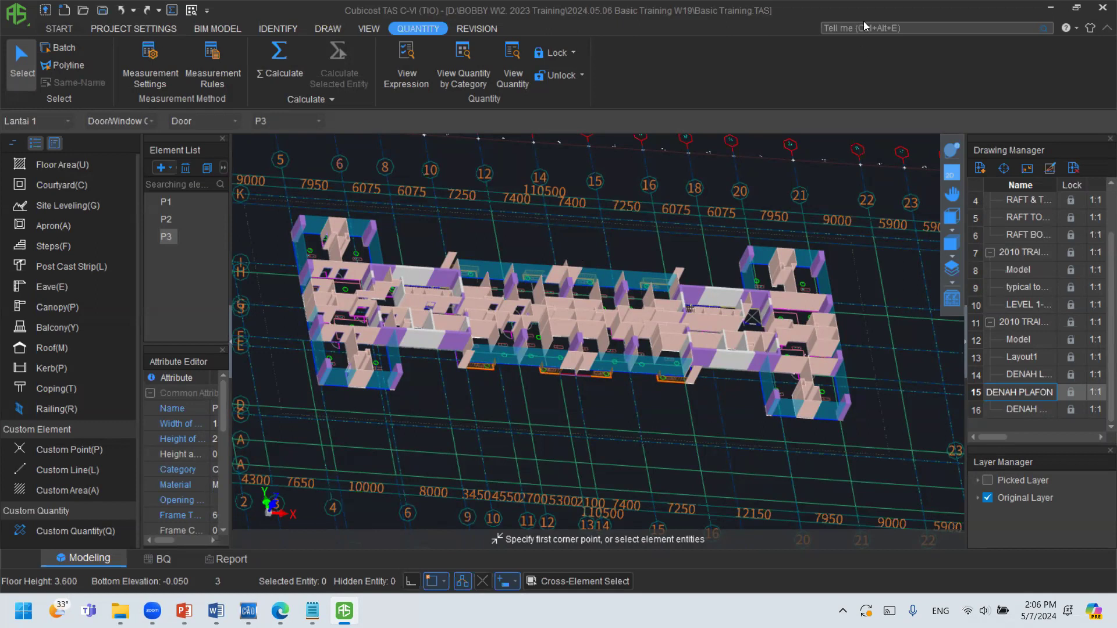
left_click(944, 169)
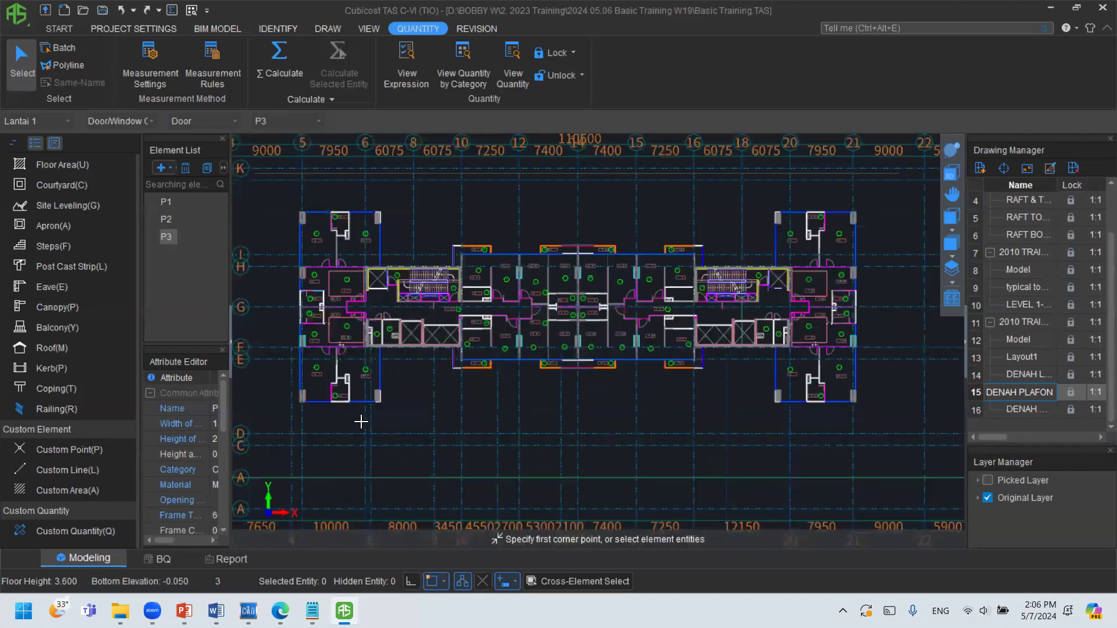
Switch to the Basic Training TAS & TRB deck in PowerPoint and display the Segmentation title slide, number 169.
left_click(185, 611)
left_click(62, 309)
scroll(56, 320, "down", 5)
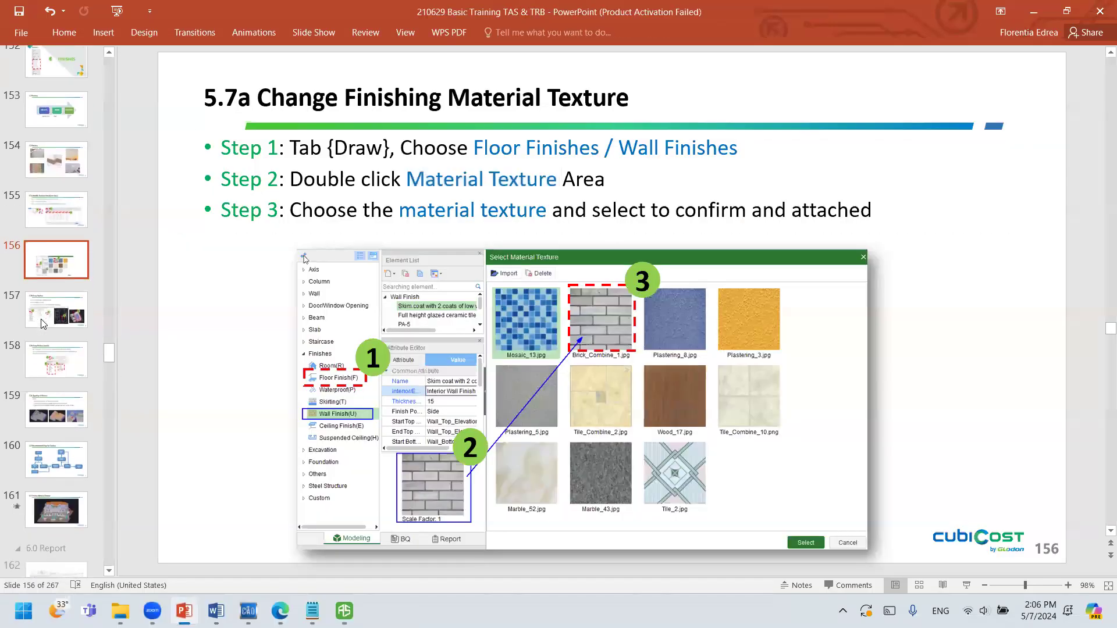
scroll(49, 335, "down", 10)
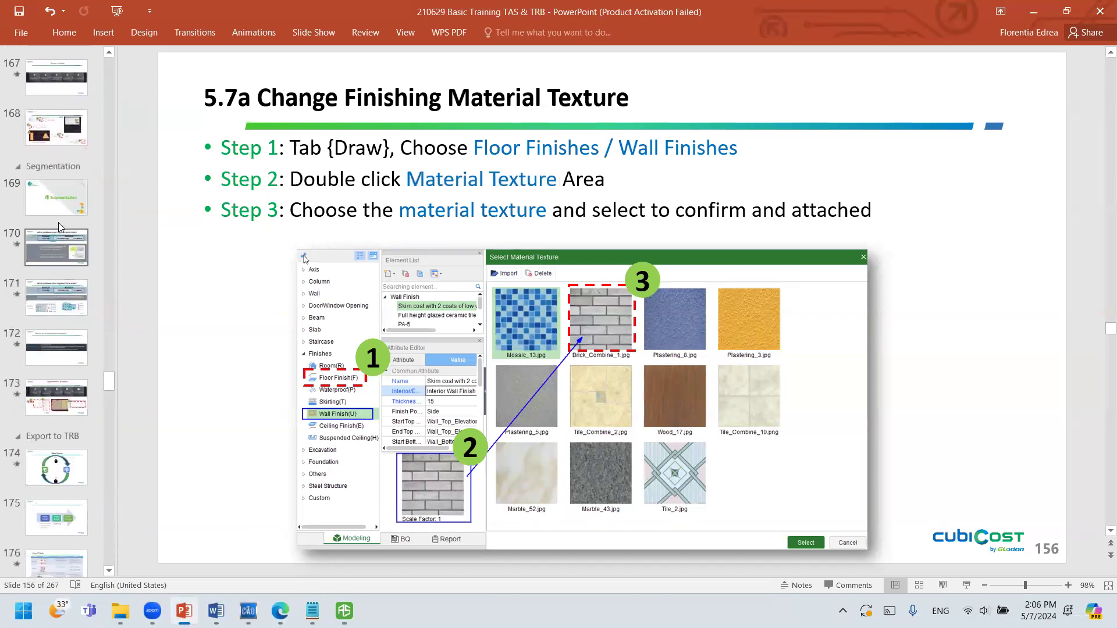
left_click(78, 212)
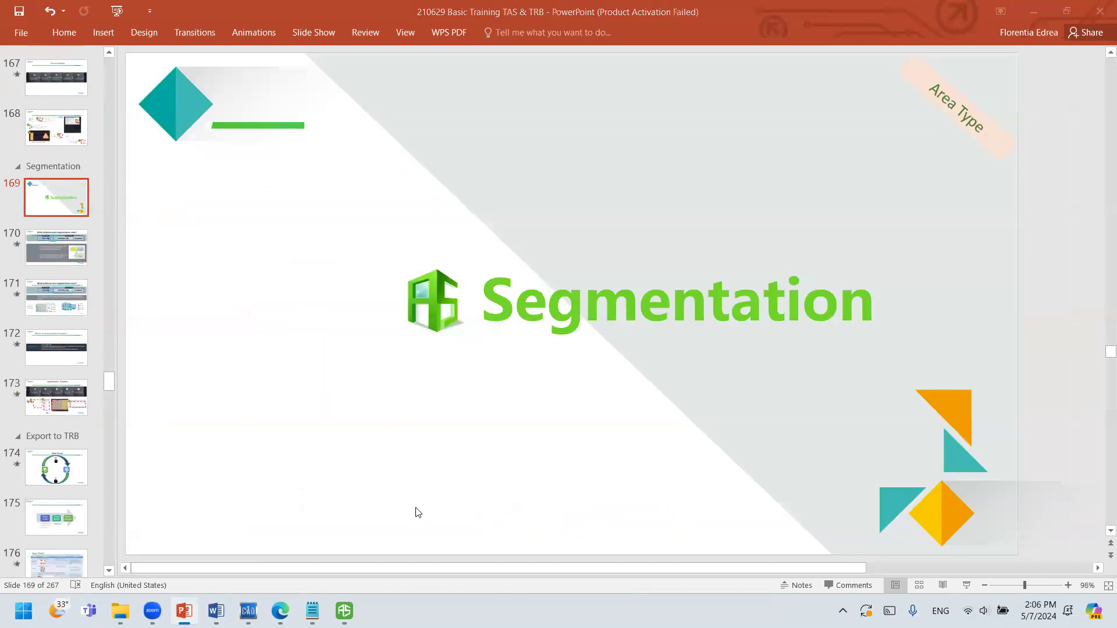
Save the Basic Training project in Cubicost TAS, and return to the PowerPoint deck at slide 170.
left_click(344, 611)
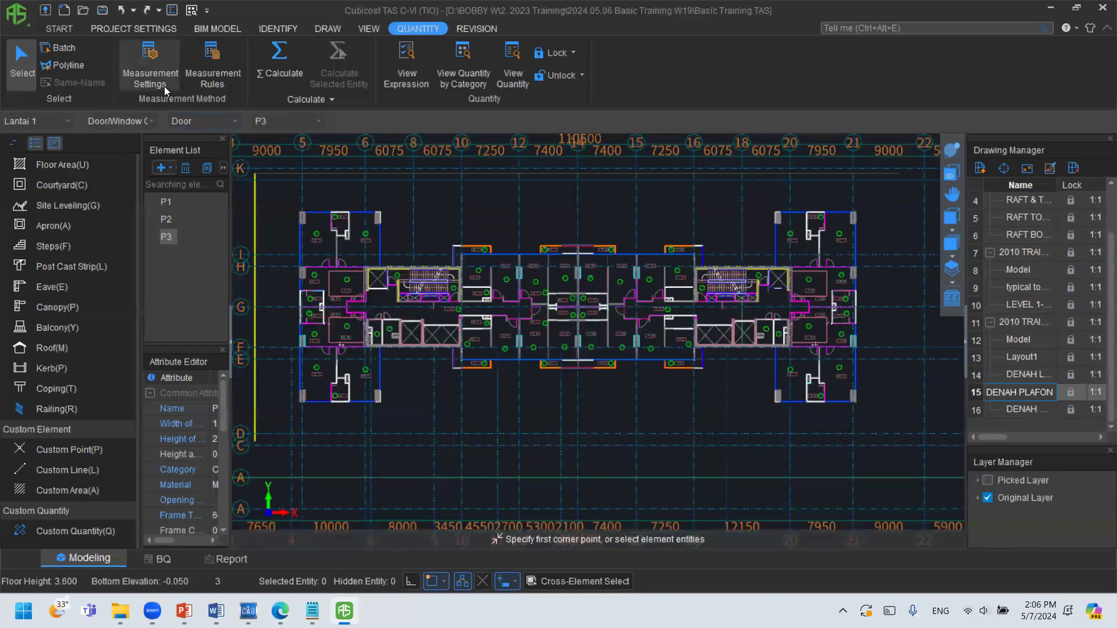
left_click(103, 12)
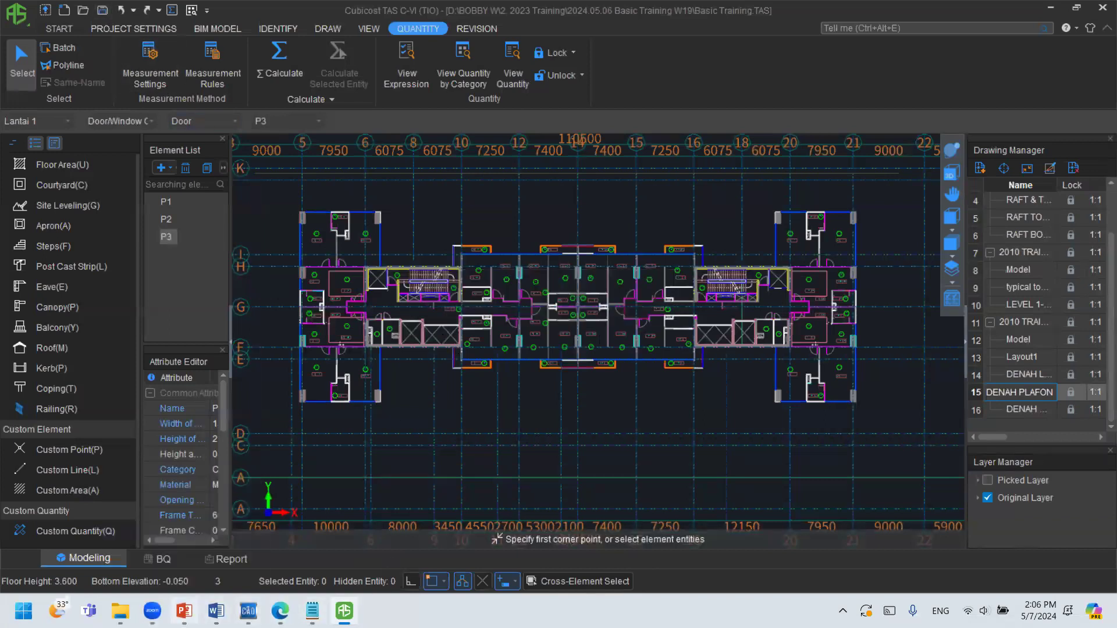
left_click(184, 611)
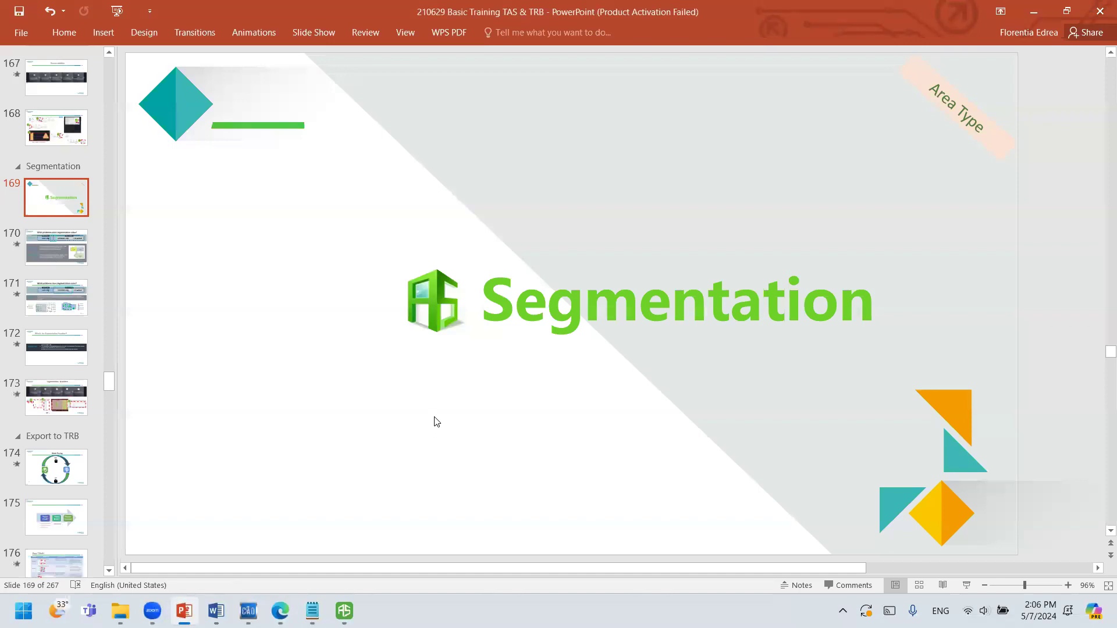
scroll(437, 421, "down", 1)
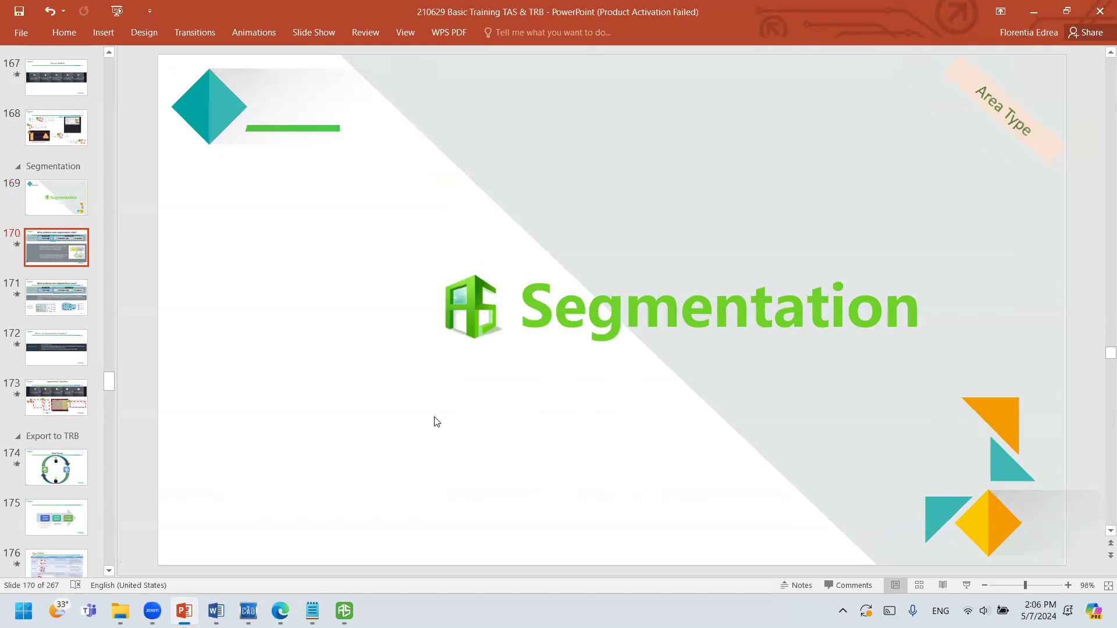
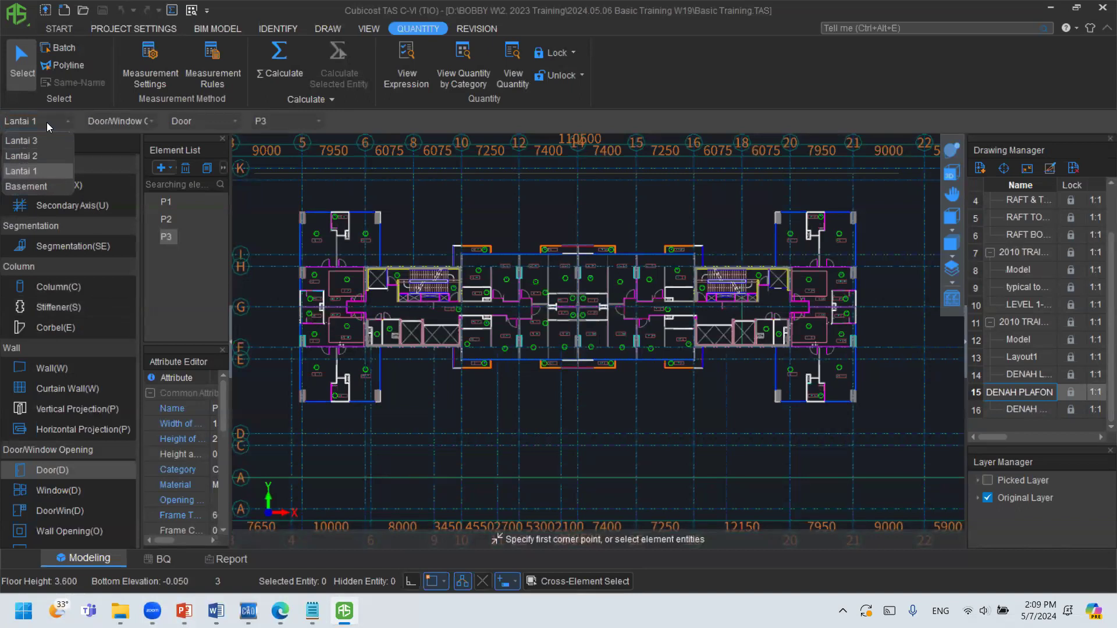
left_click(656, 13)
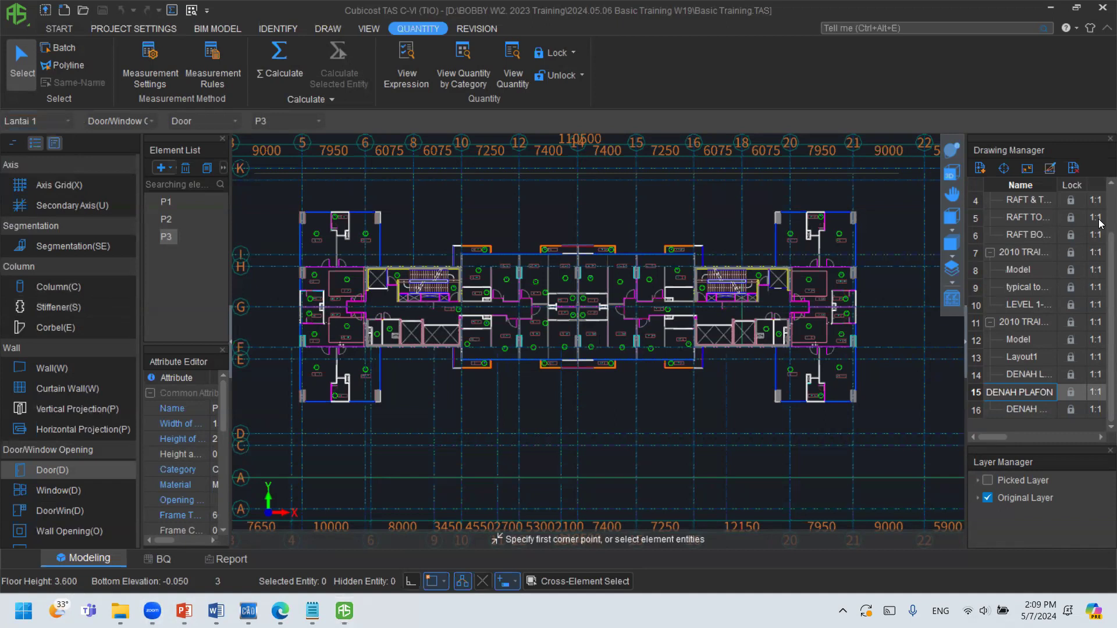
mouse_move(991, 446)
left_mouse_down()
mouse_move(115, 260)
mouse_move(100, 273)
mouse_move(111, 249)
mouse_move(92, 255)
mouse_move(98, 269)
mouse_move(124, 256)
mouse_move(91, 256)
left_mouse_up()
mouse_move(1, 219)
left_mouse_down()
mouse_move(145, 215)
mouse_move(144, 251)
mouse_move(3, 252)
mouse_move(3, 221)
left_mouse_up()
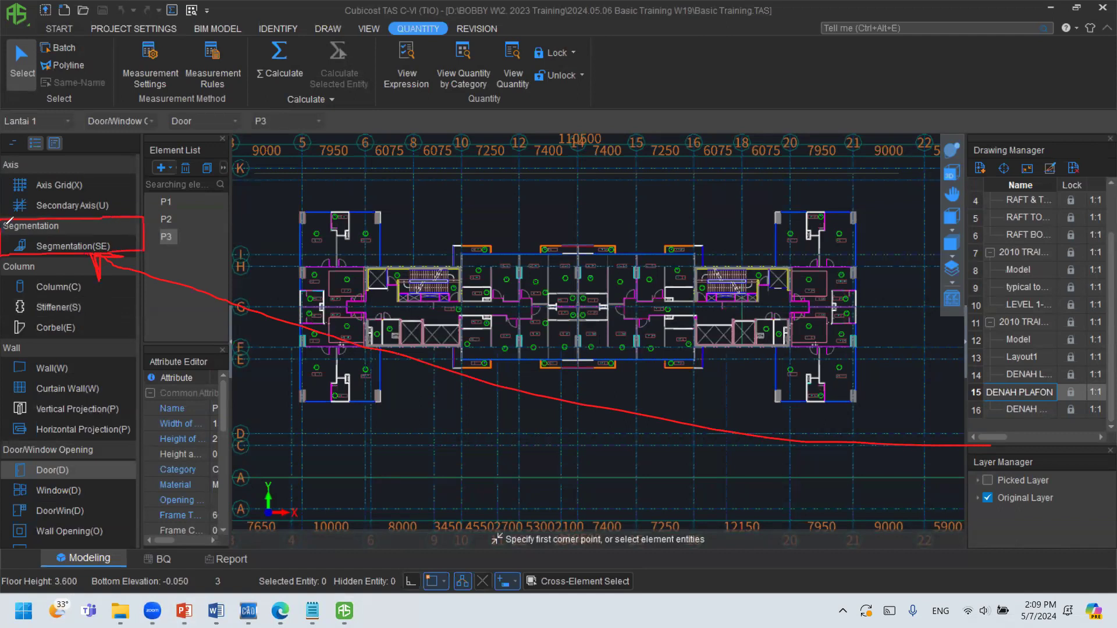
Create a Construction Zone segmentation element with a calculation scope of Column, Beam and Slab.
left_click(51, 250)
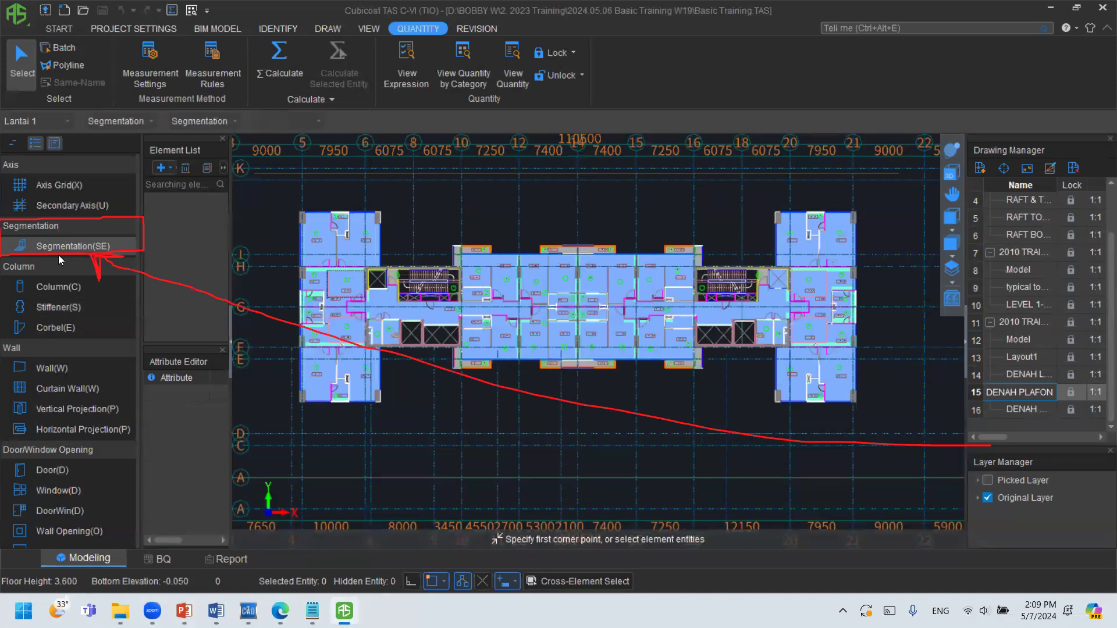
left_click(163, 168)
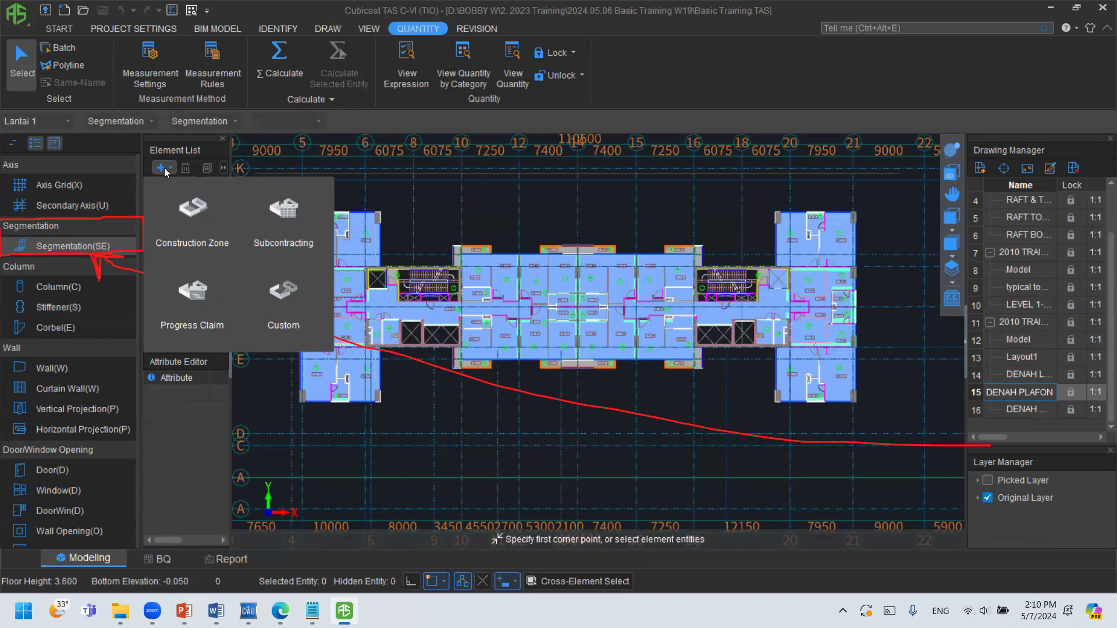
left_click(172, 207)
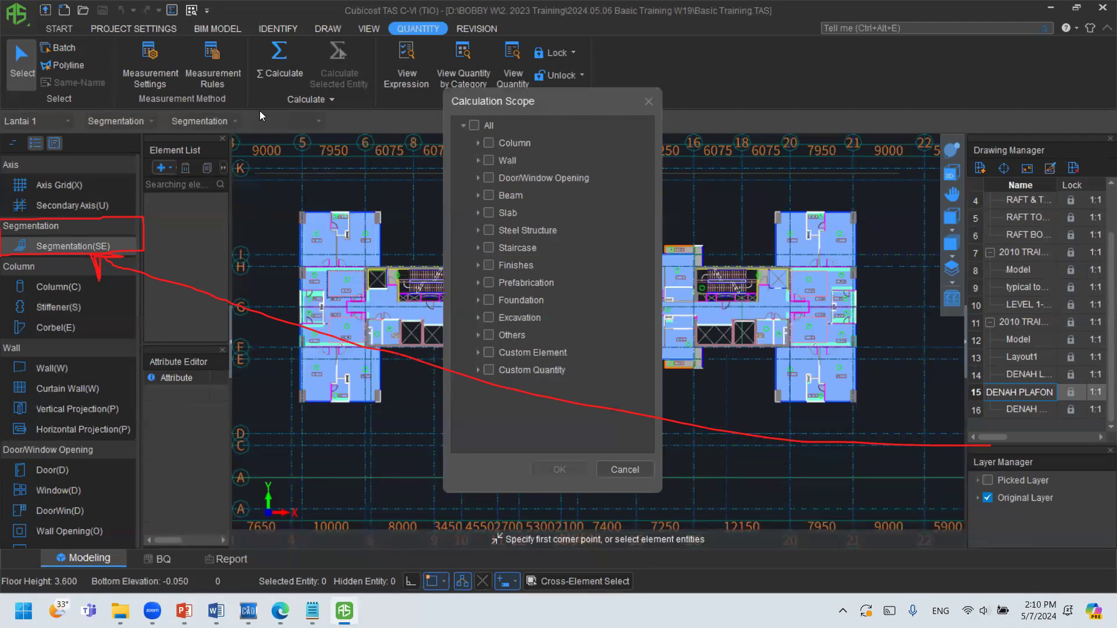
left_click(504, 140)
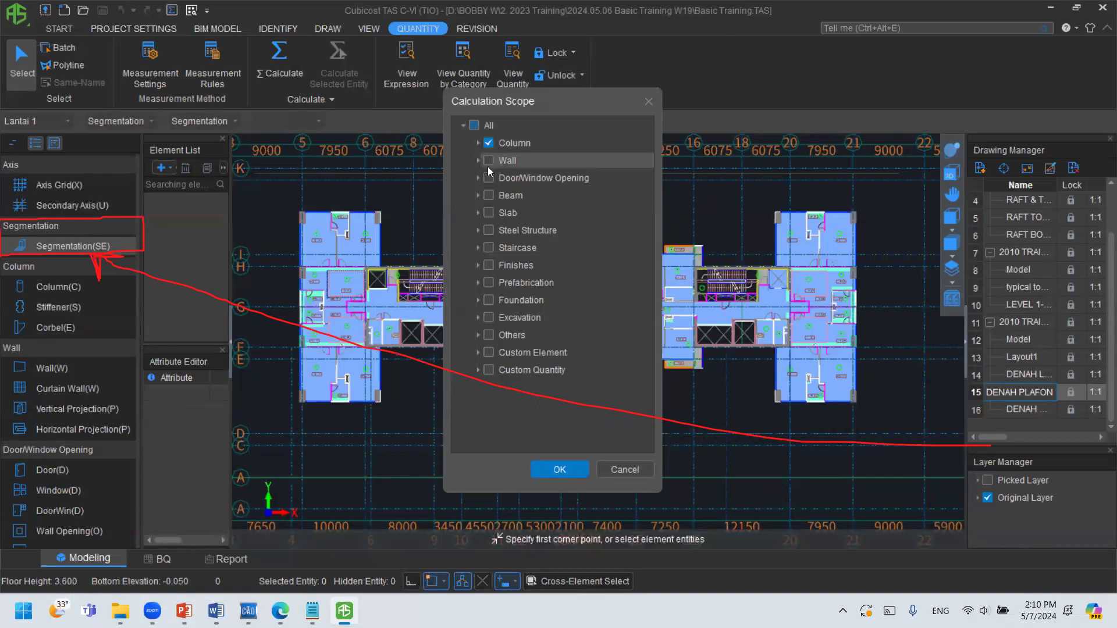
left_click(490, 211)
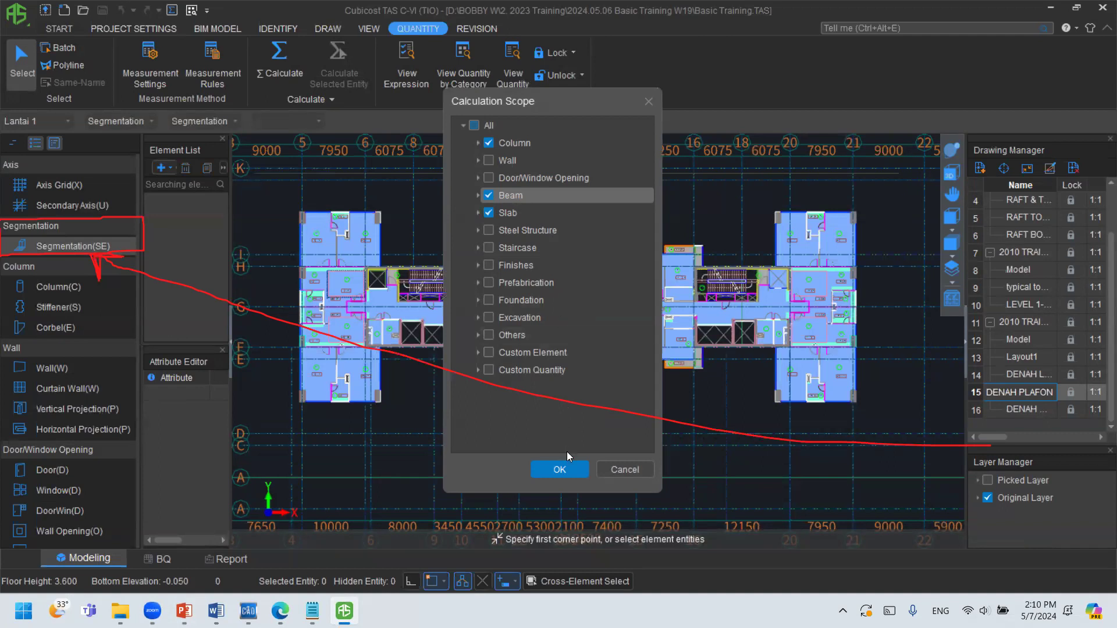
left_click(559, 470)
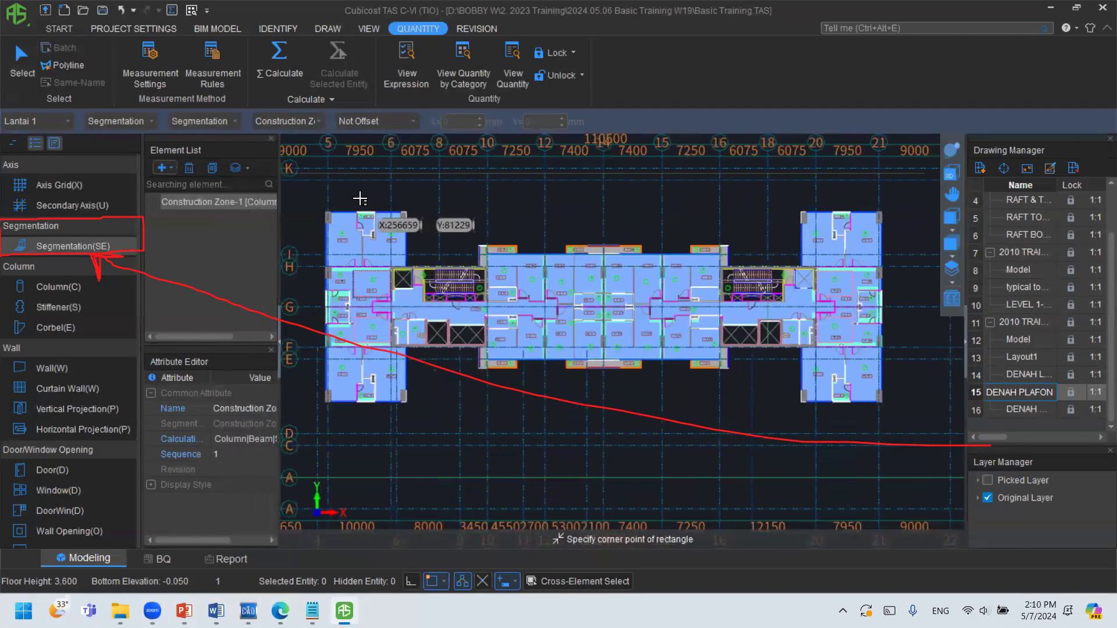
Place Construction Zone-1 as a rectangle around the building's western part, from axis 3 just below K to axis 11 near C.
scroll(387, 198, "down", 2)
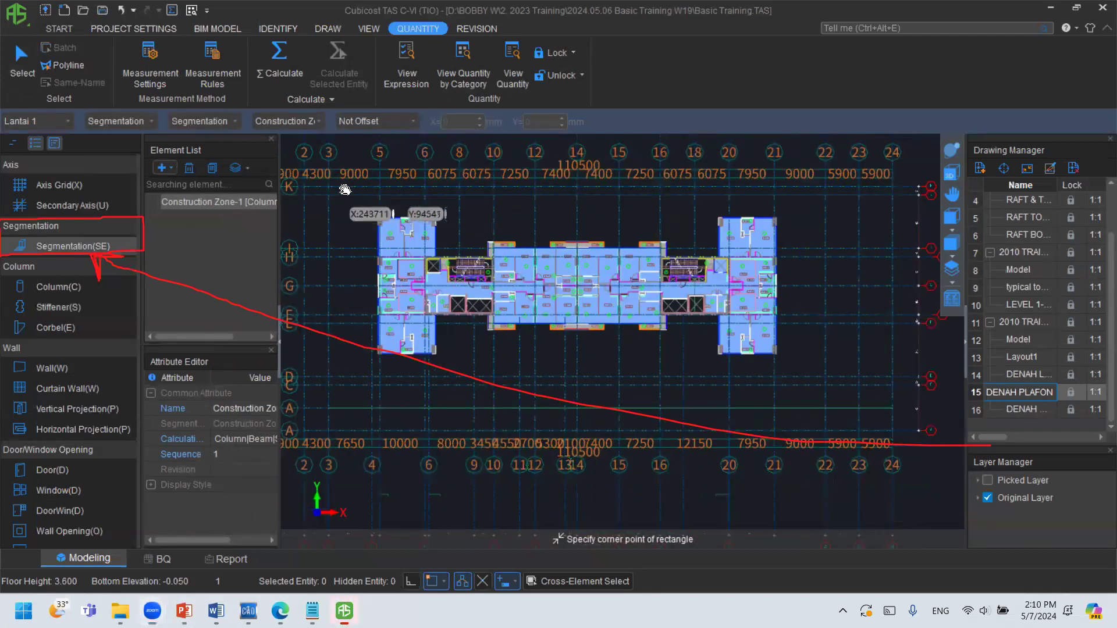
middle_click_drag(340, 196, 375, 215)
scroll(384, 231, "up", 1)
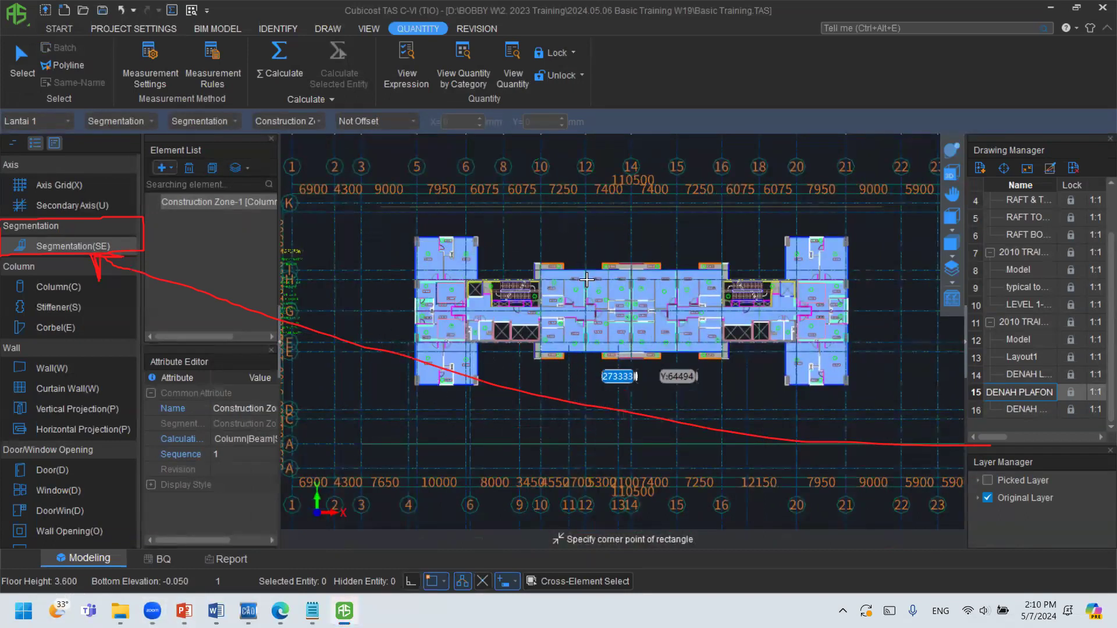
left_click(364, 213)
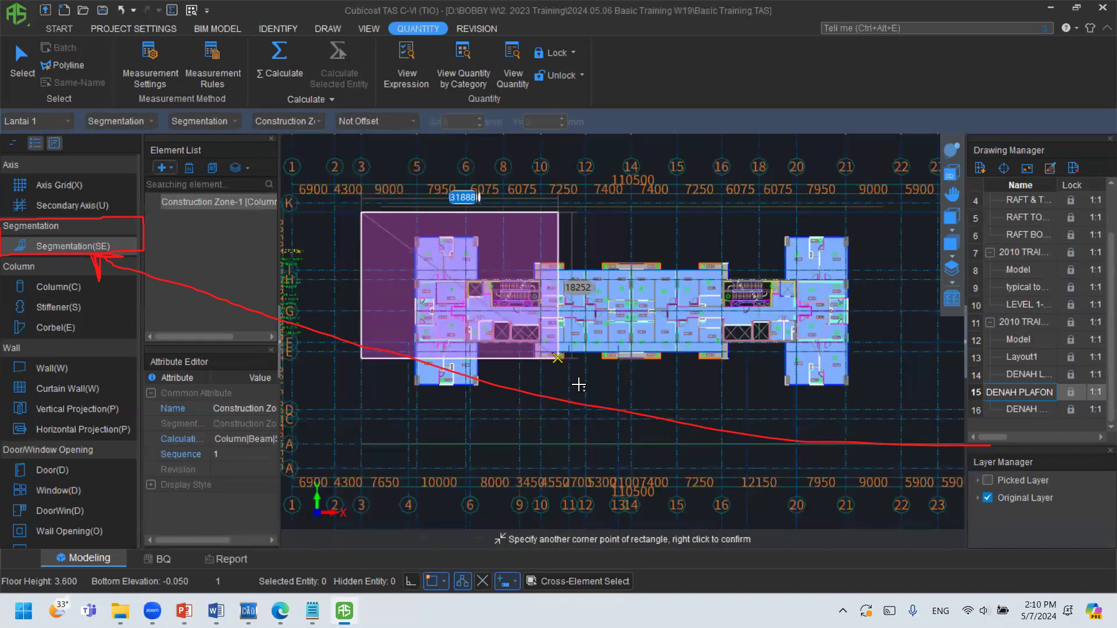
left_click(568, 419)
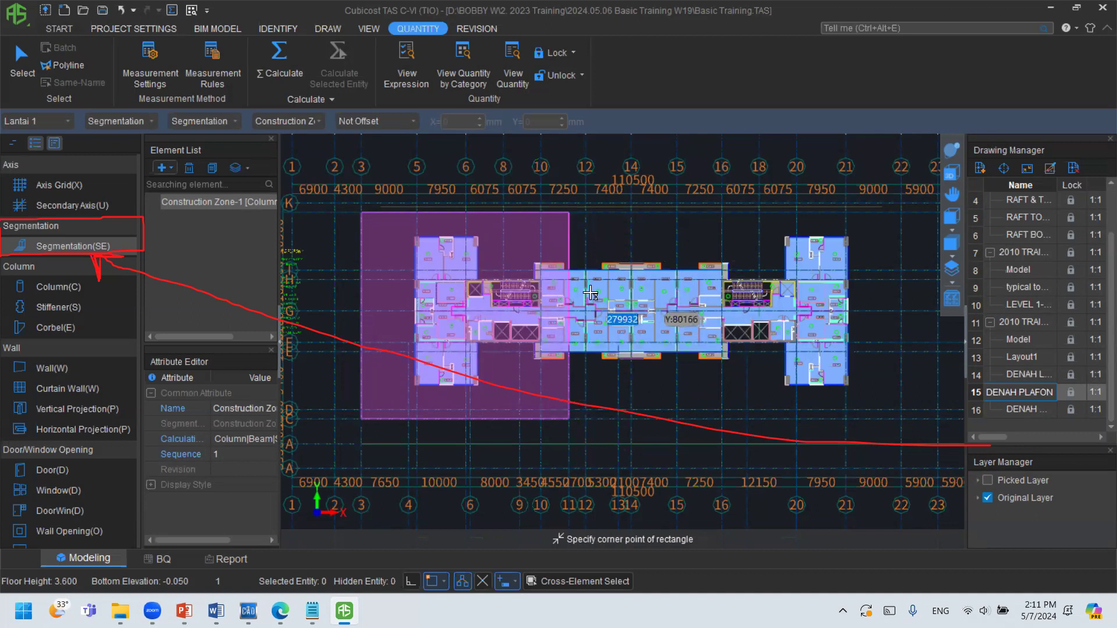
left_click(22, 61)
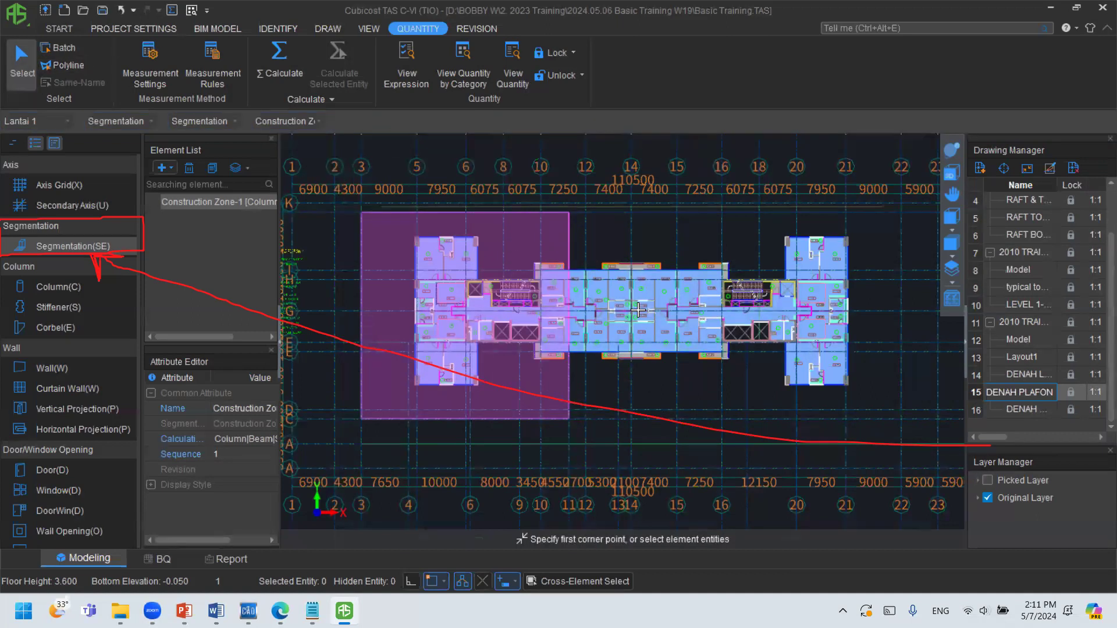
left_click(540, 239)
key("Escape")
Create a second Construction Zone segmentation element, with Column, Beam and Slab as its calculation scope.
left_click(171, 172)
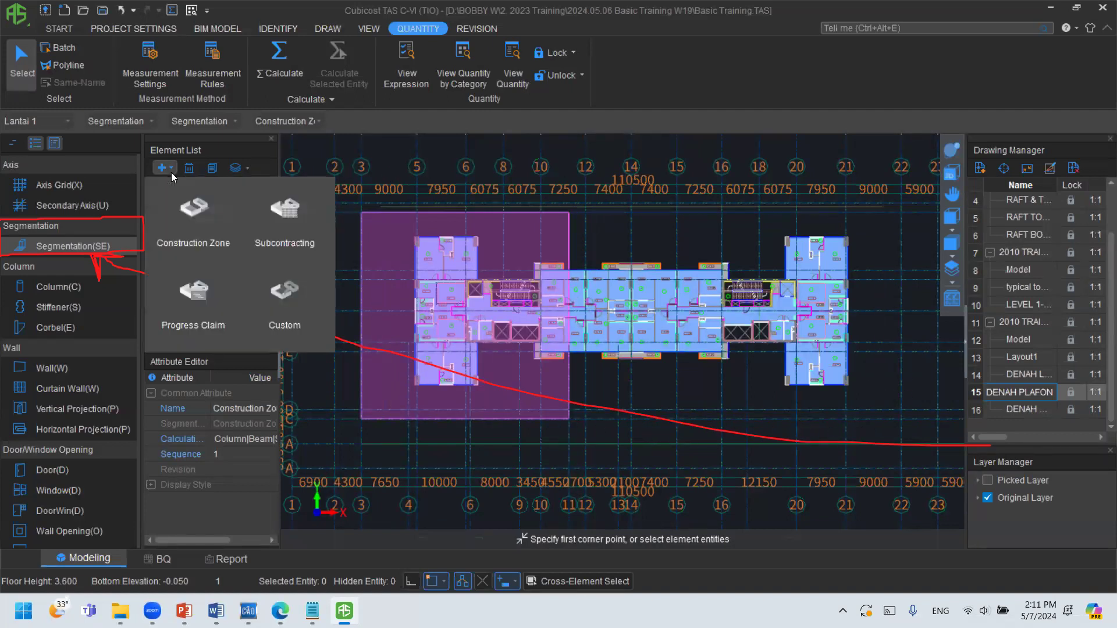
left_click(202, 204)
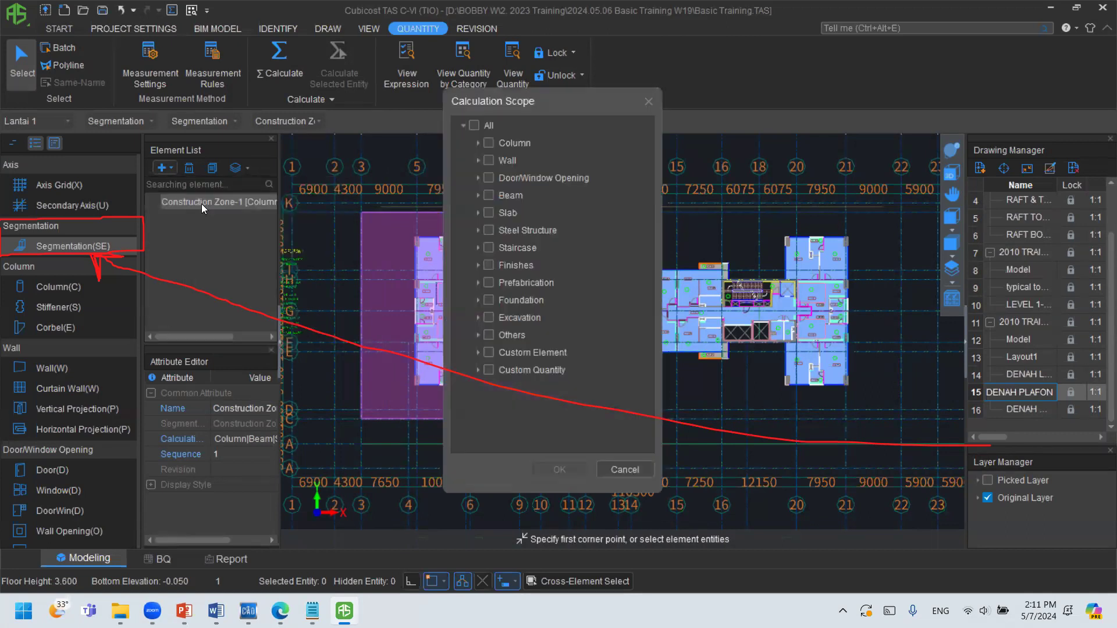
left_click(490, 142)
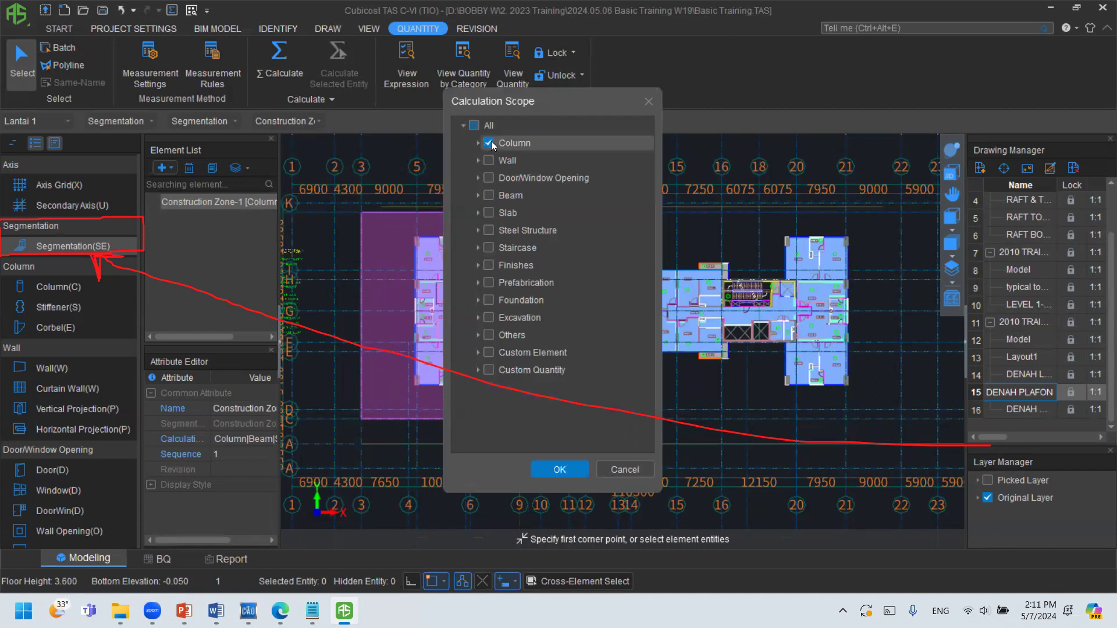
left_click(489, 195)
left_click(489, 213)
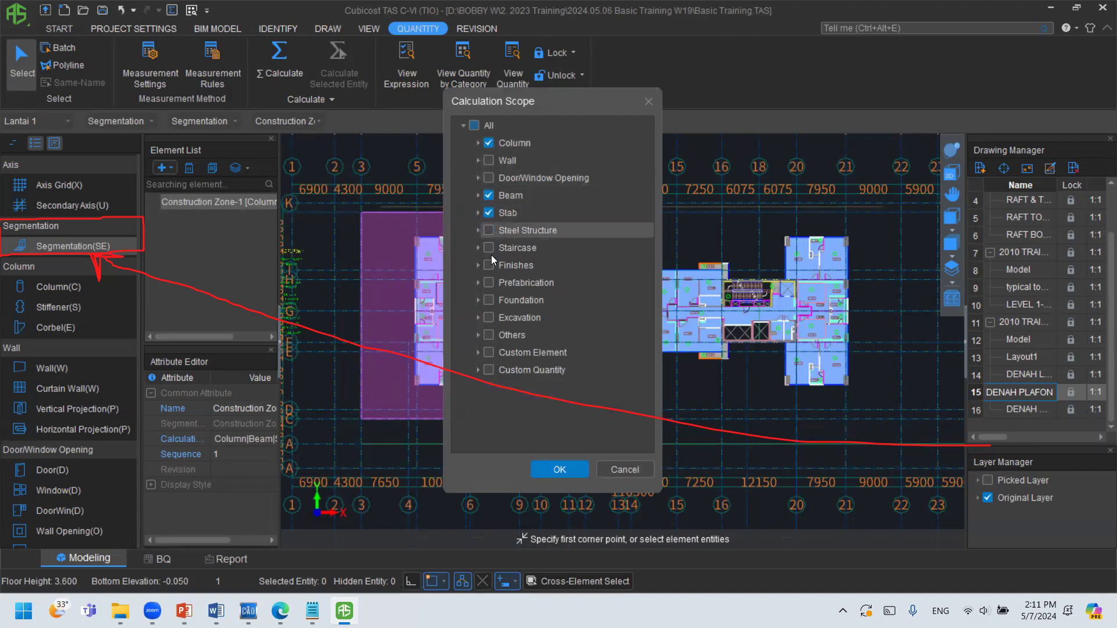
left_click(559, 469)
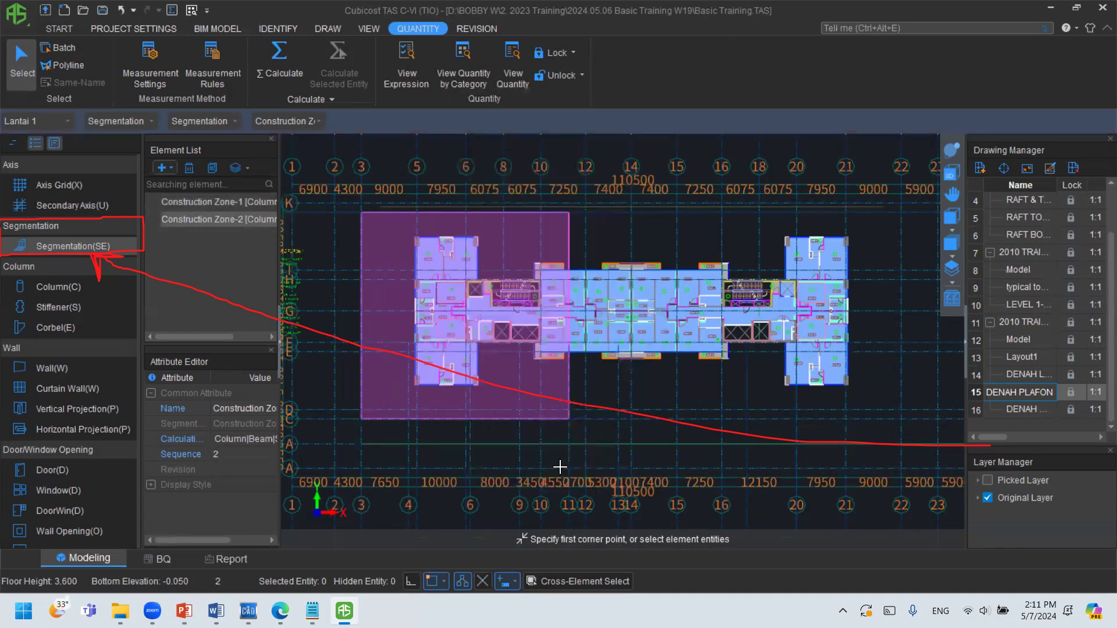
Place Construction Zone-2 as a rectangle sharing Construction Zone-1's eastern edge, from axis 11 just below K to axis 23 near C.
left_click(569, 213)
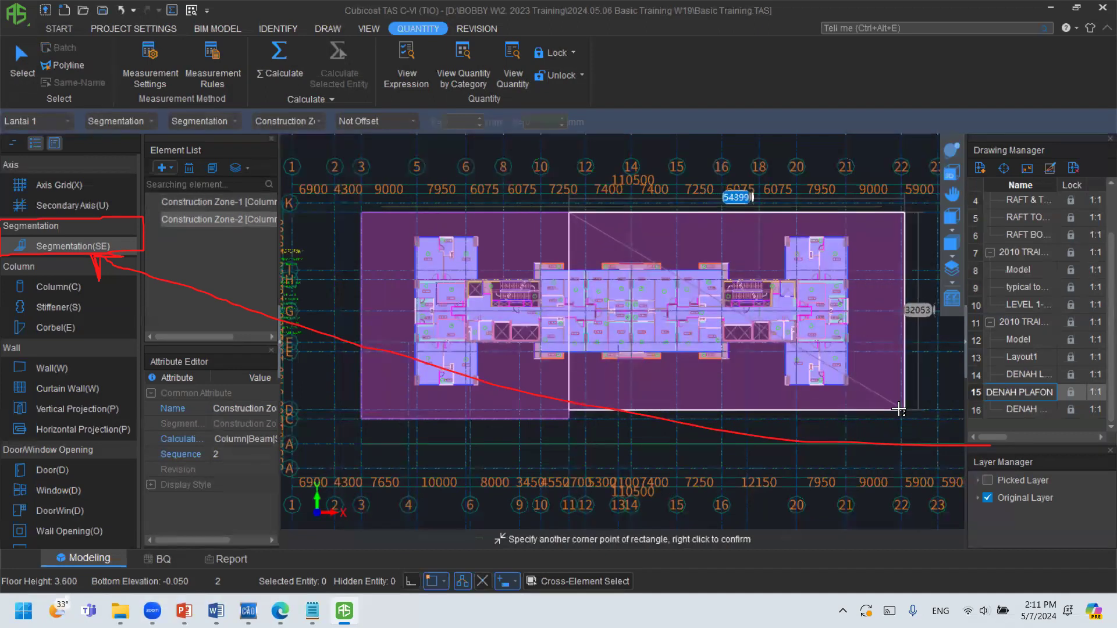
middle_click_drag(891, 408, 782, 395)
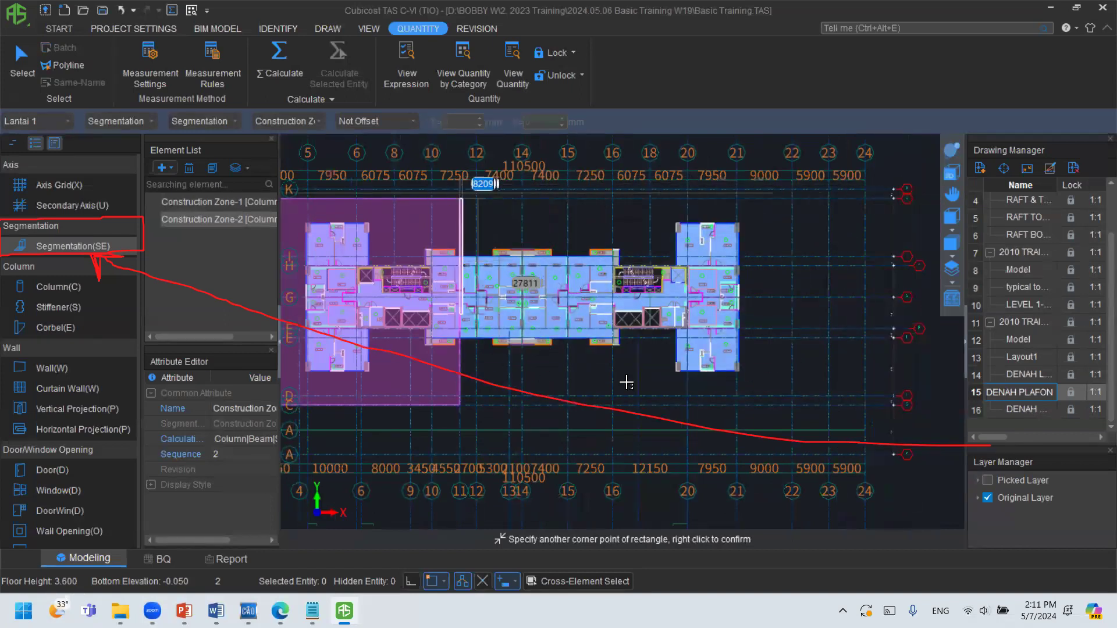
left_click(829, 403)
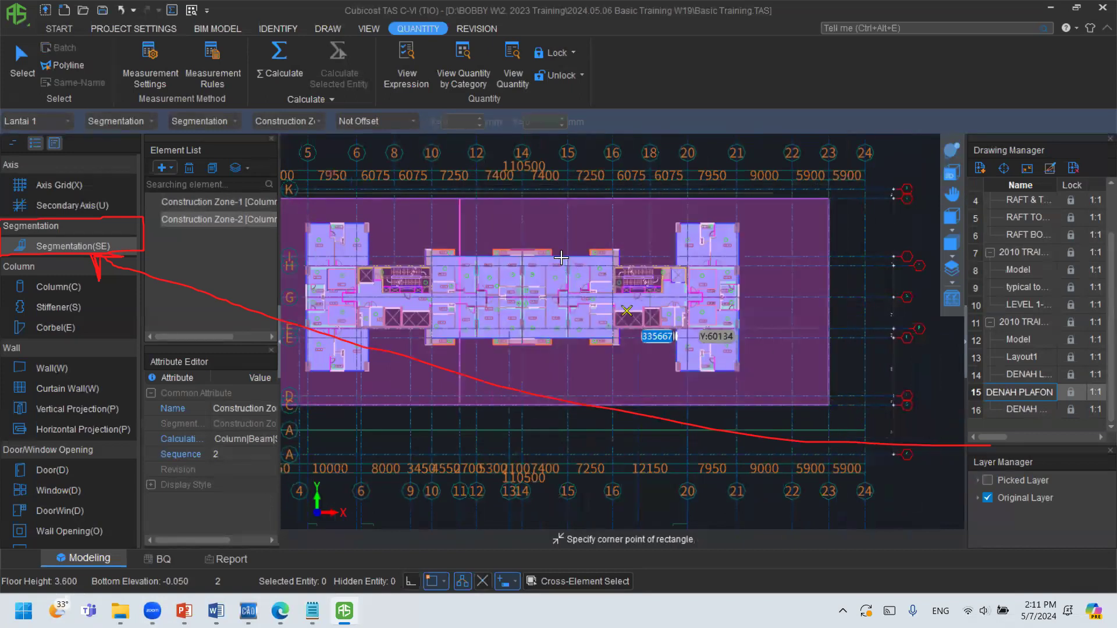
middle_click_drag(542, 219, 607, 222)
key("Escape")
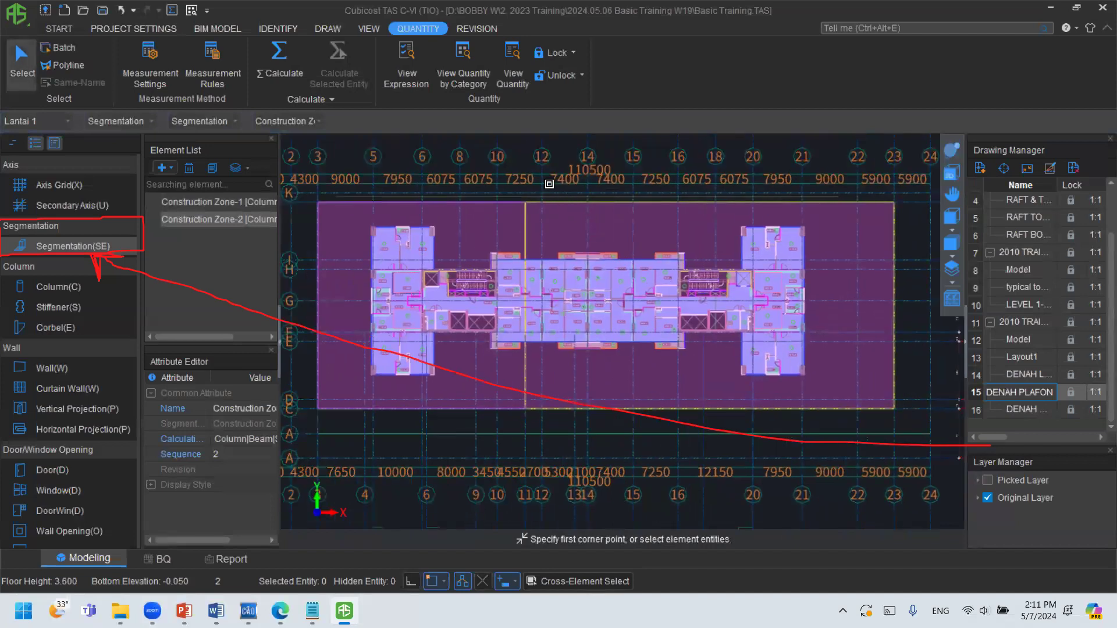
left_click(338, 30)
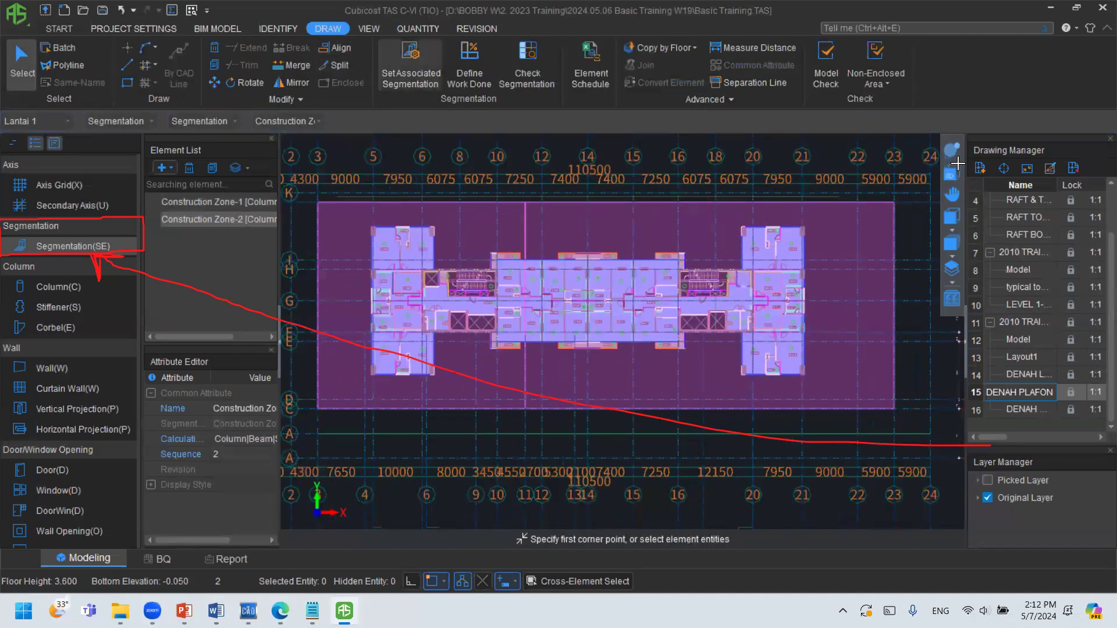
mouse_move(344, 14)
left_mouse_down()
mouse_move(349, 36)
mouse_move(352, 13)
left_mouse_up()
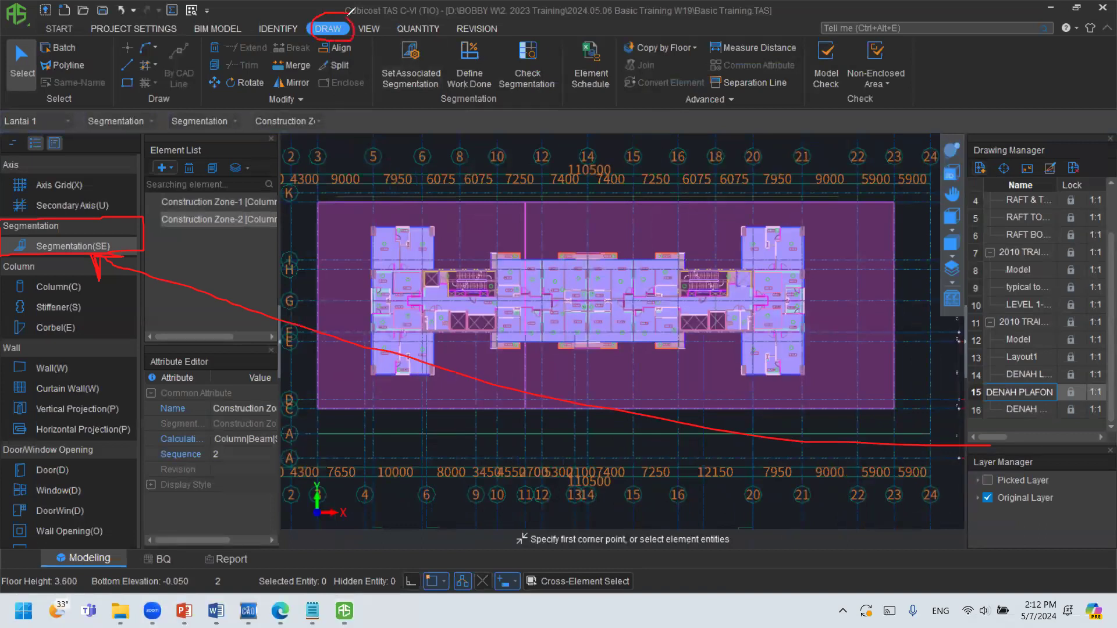
mouse_move(132, 74)
left_mouse_down()
mouse_move(121, 87)
mouse_move(133, 90)
mouse_move(131, 70)
mouse_move(121, 78)
mouse_move(136, 85)
mouse_move(135, 71)
mouse_move(123, 78)
mouse_move(143, 111)
left_mouse_up()
left_click(128, 80)
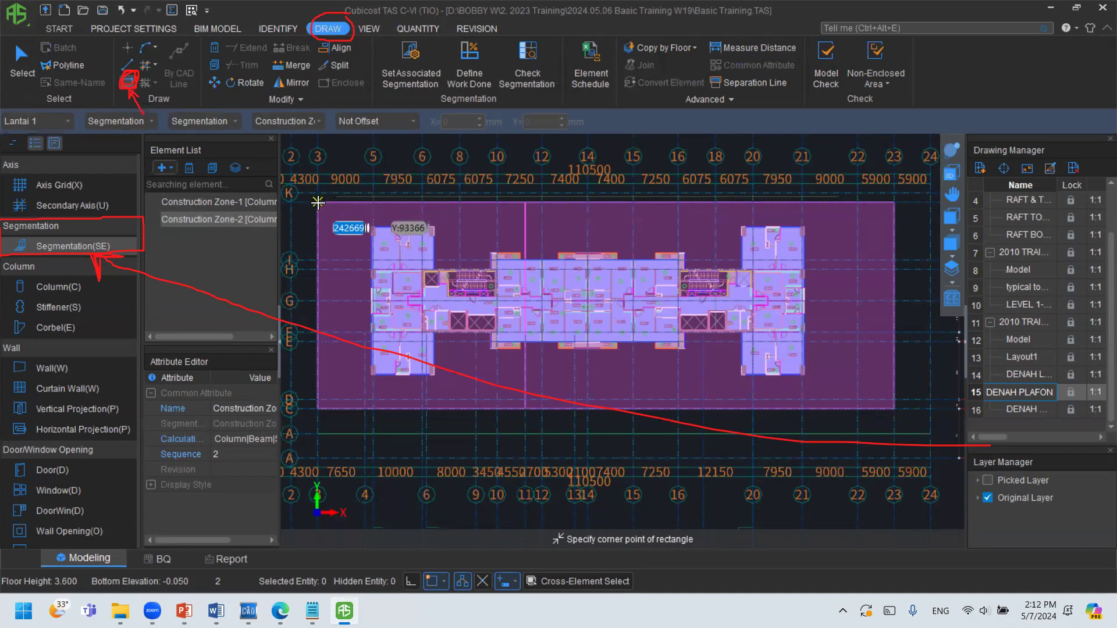
scroll(318, 202, "up", 4)
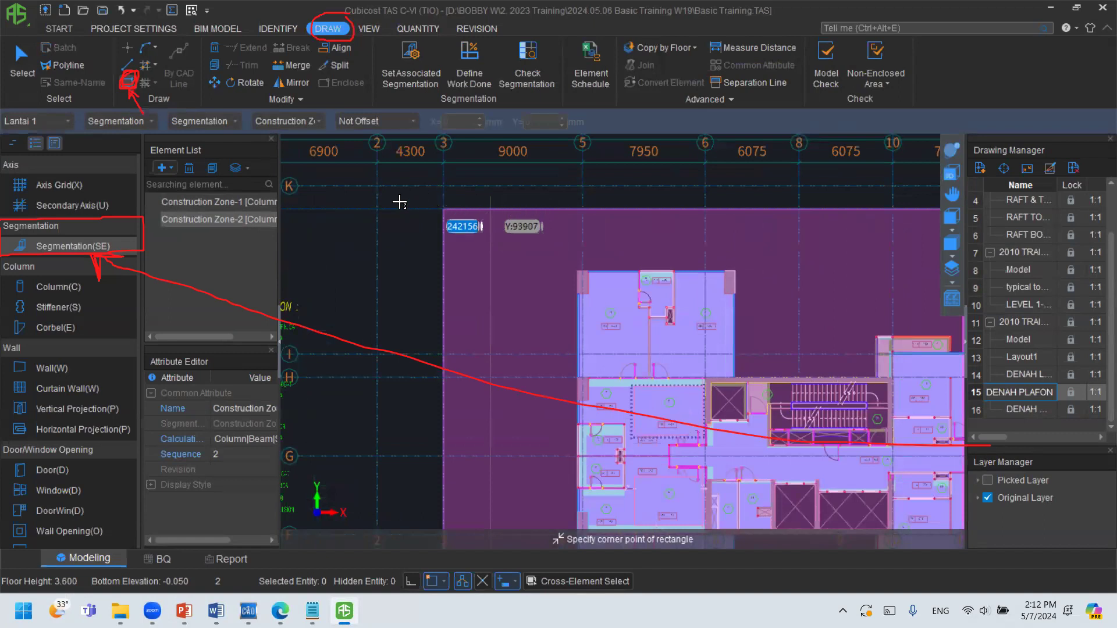
left_click(442, 208)
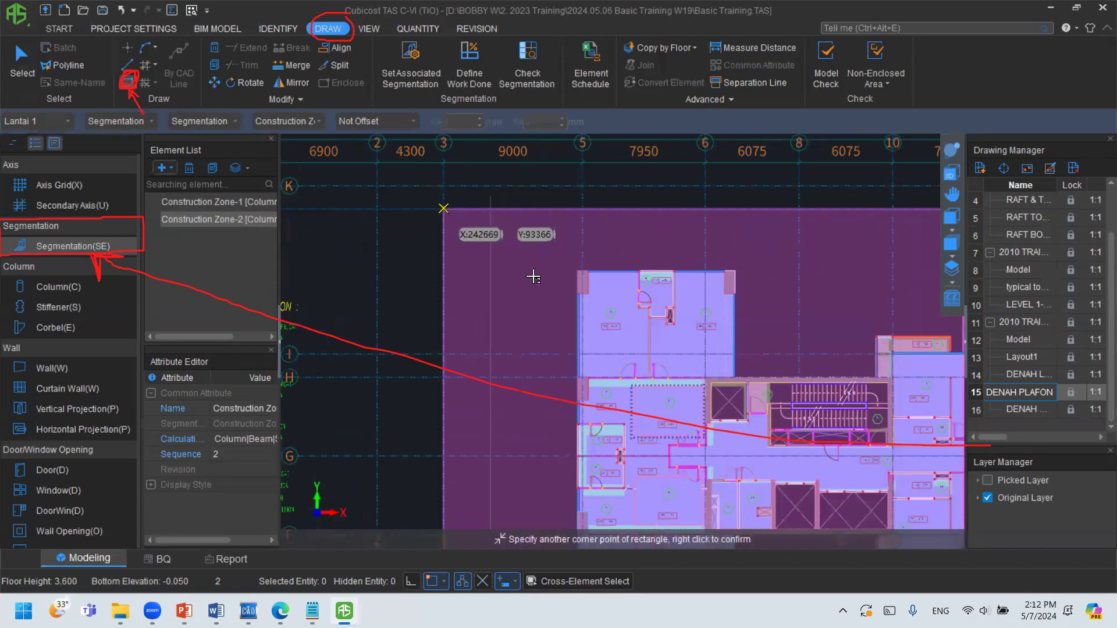
left_click(585, 284)
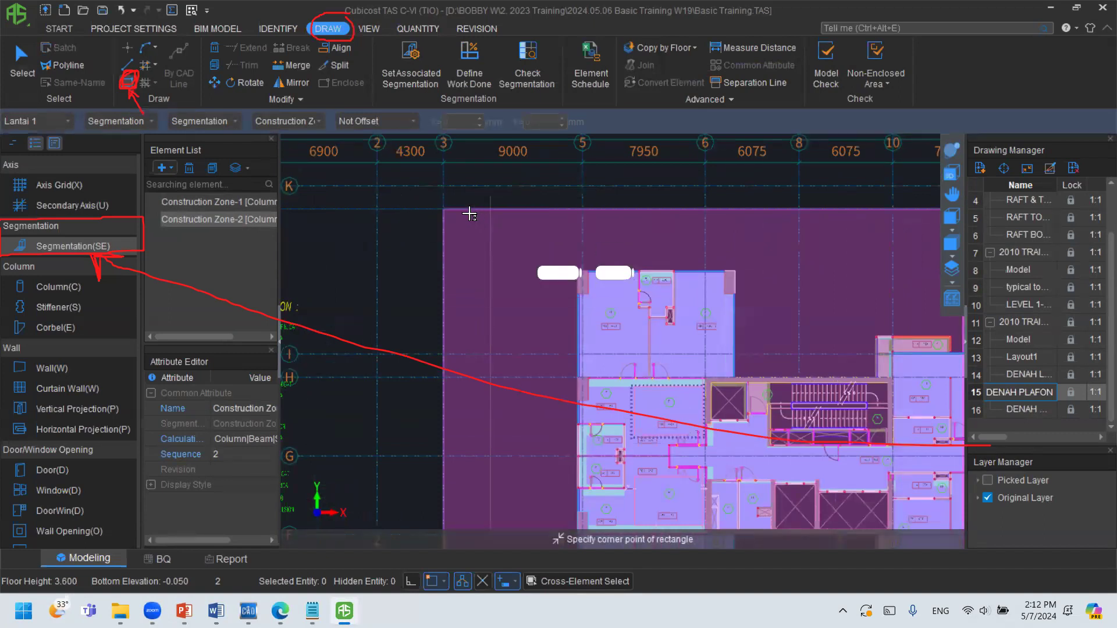
scroll(443, 185, "up", 5)
left_click(442, 186)
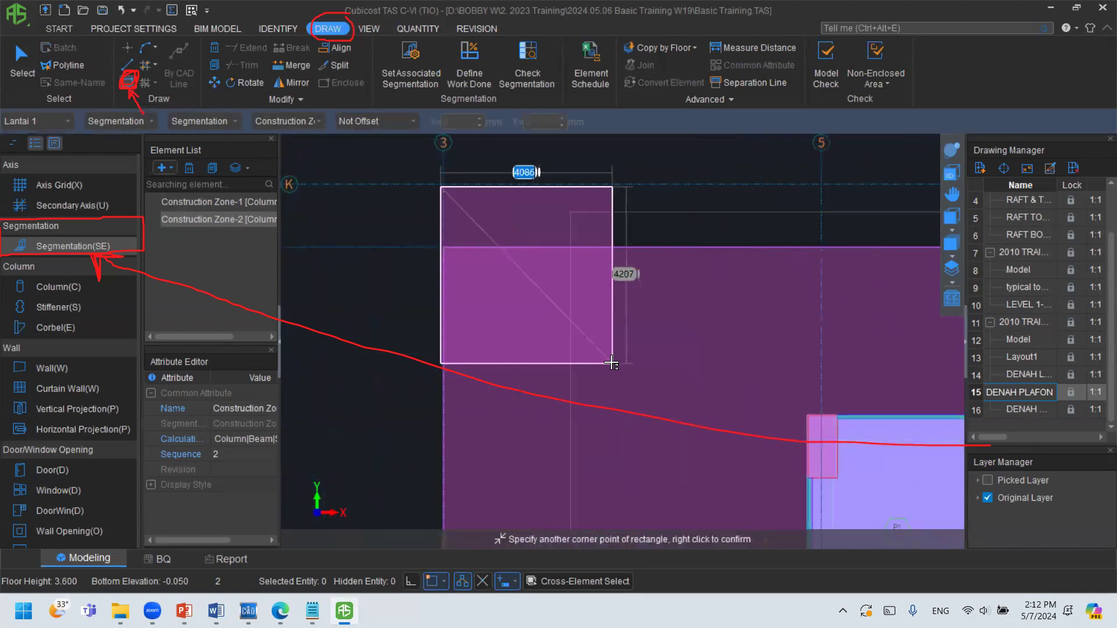
right_click(454, 183)
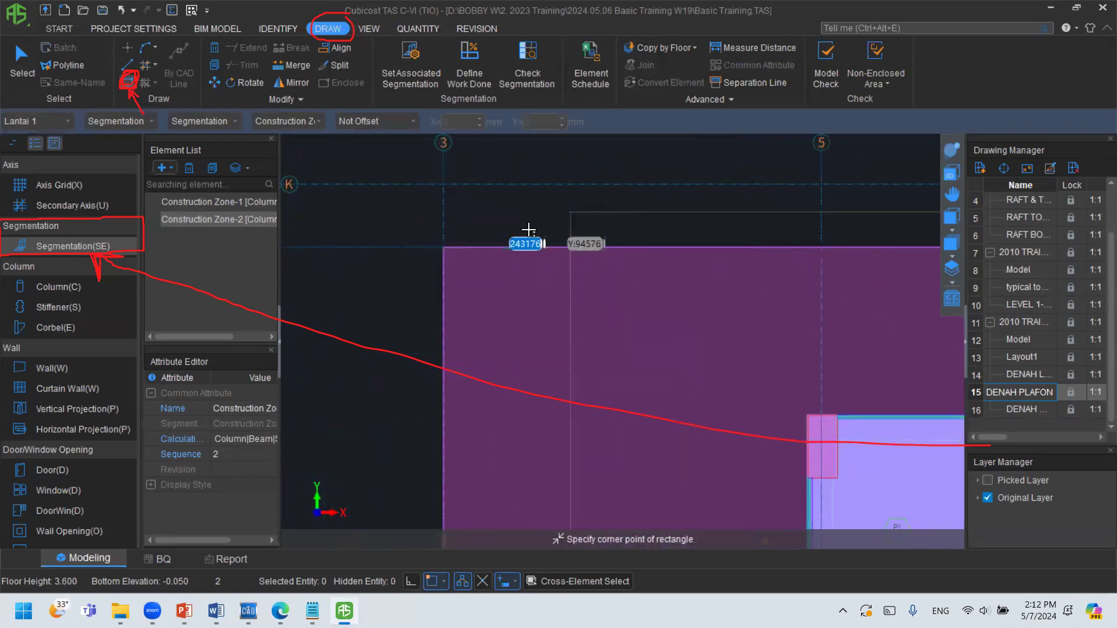
scroll(586, 244, "down", 5)
scroll(586, 244, "down", 6)
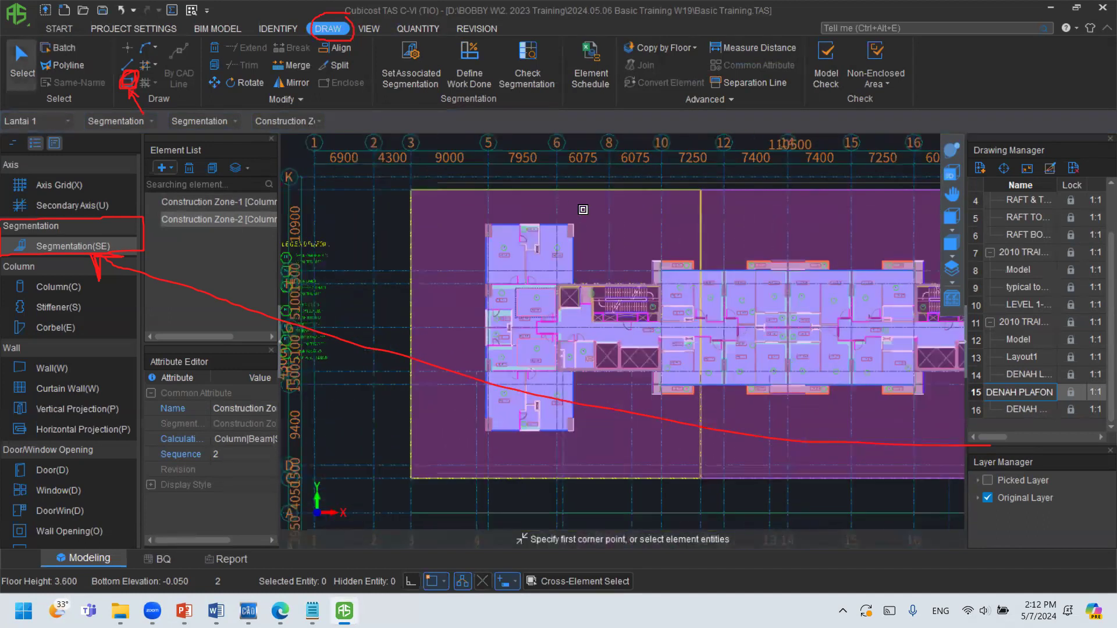
Select Construction Zone-1 and Construction Zone-2 in turn on the plan to check each zone's extent.
left_click(607, 202)
middle_click_drag(607, 202, 539, 204)
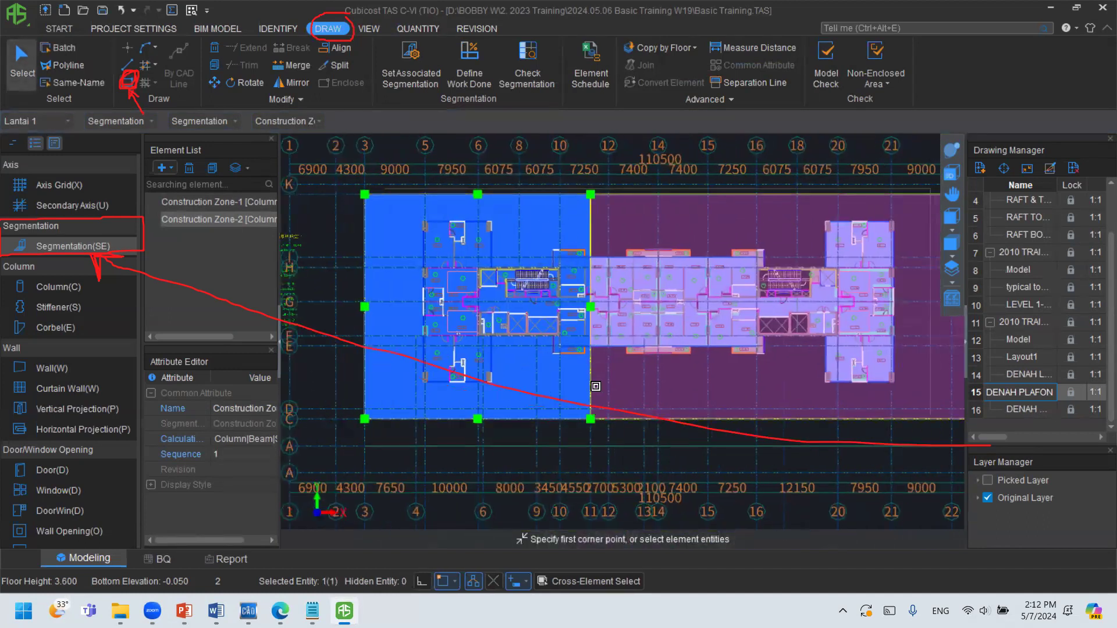
middle_click_drag(565, 343, 563, 332)
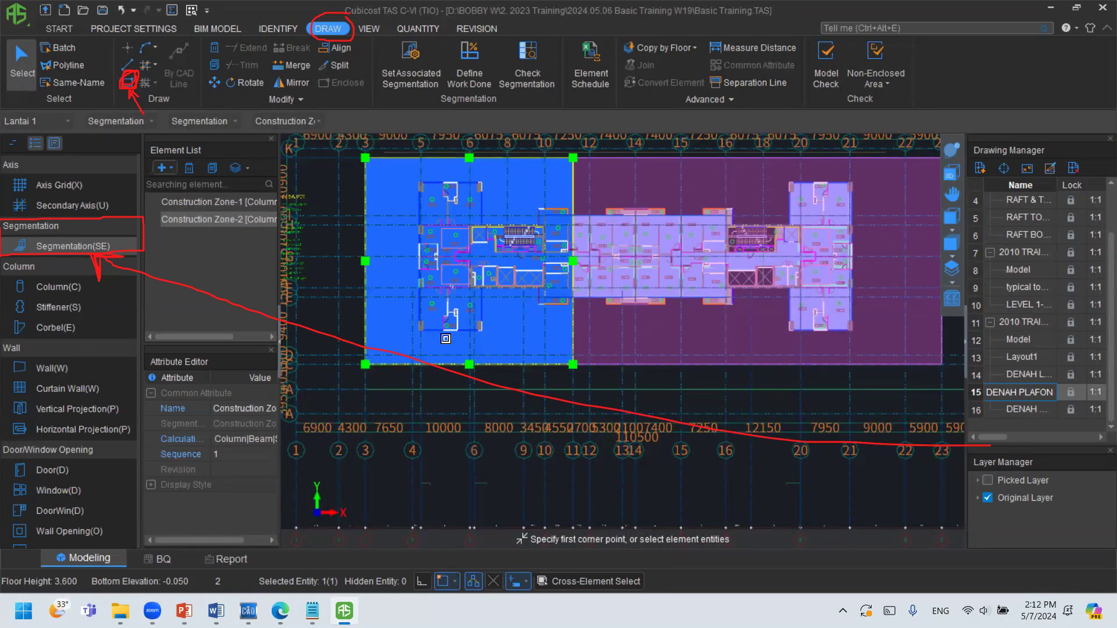
key("Escape")
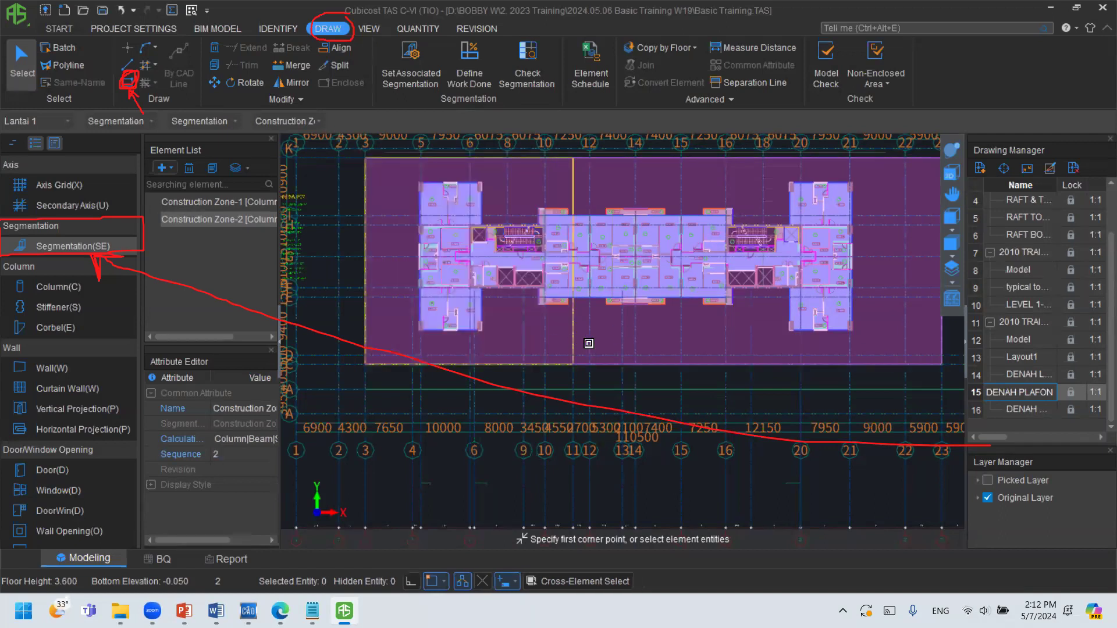
double_click(238, 224)
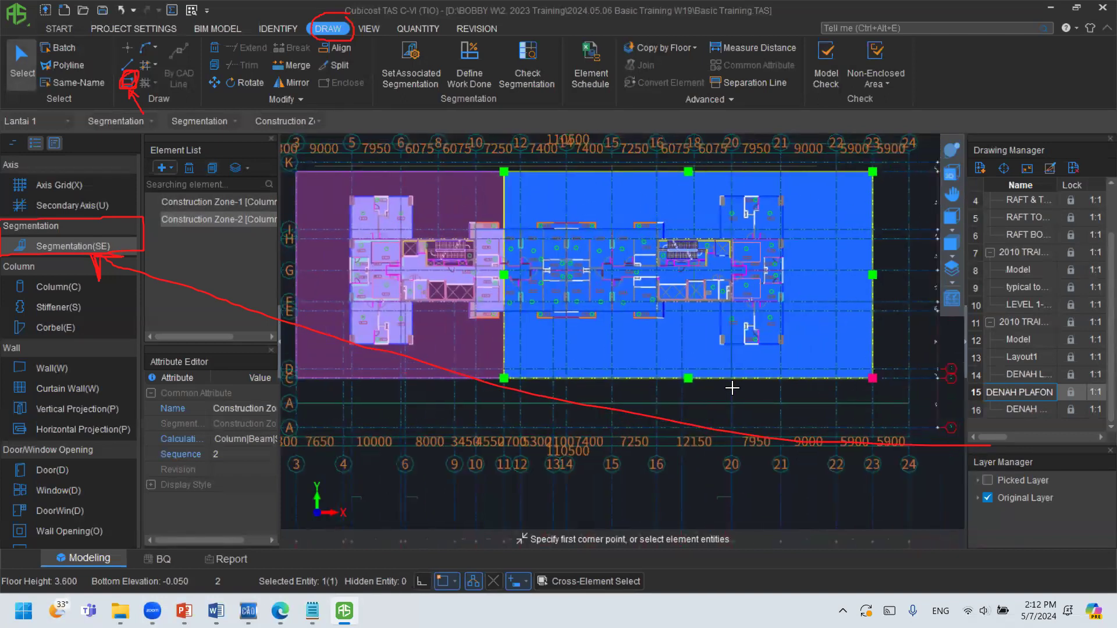
key("Escape")
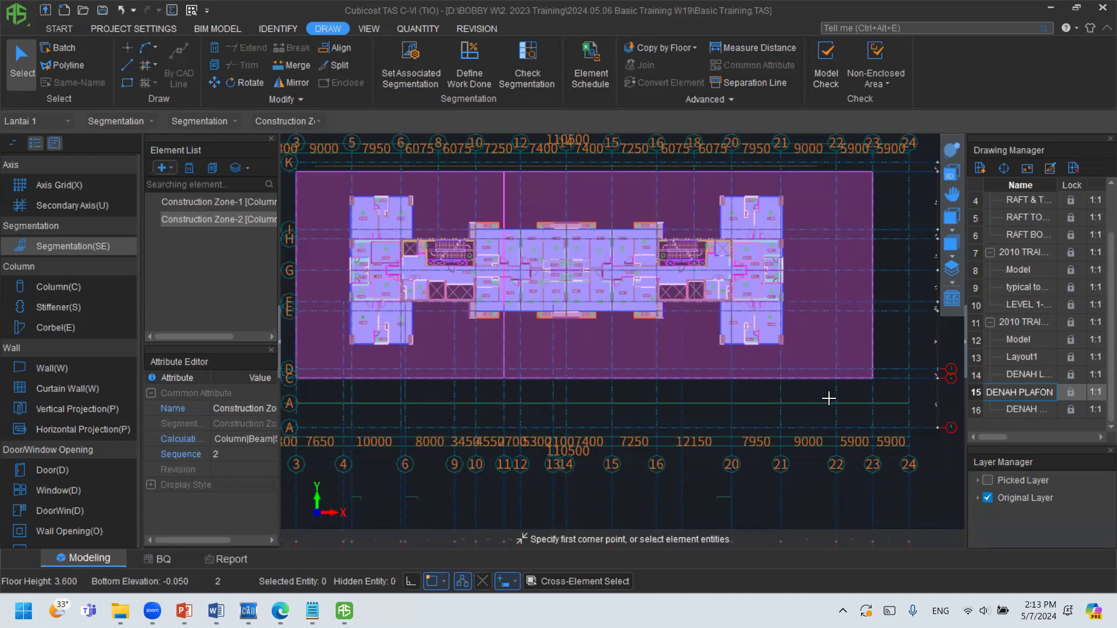
scroll(335, 187, "up", 3)
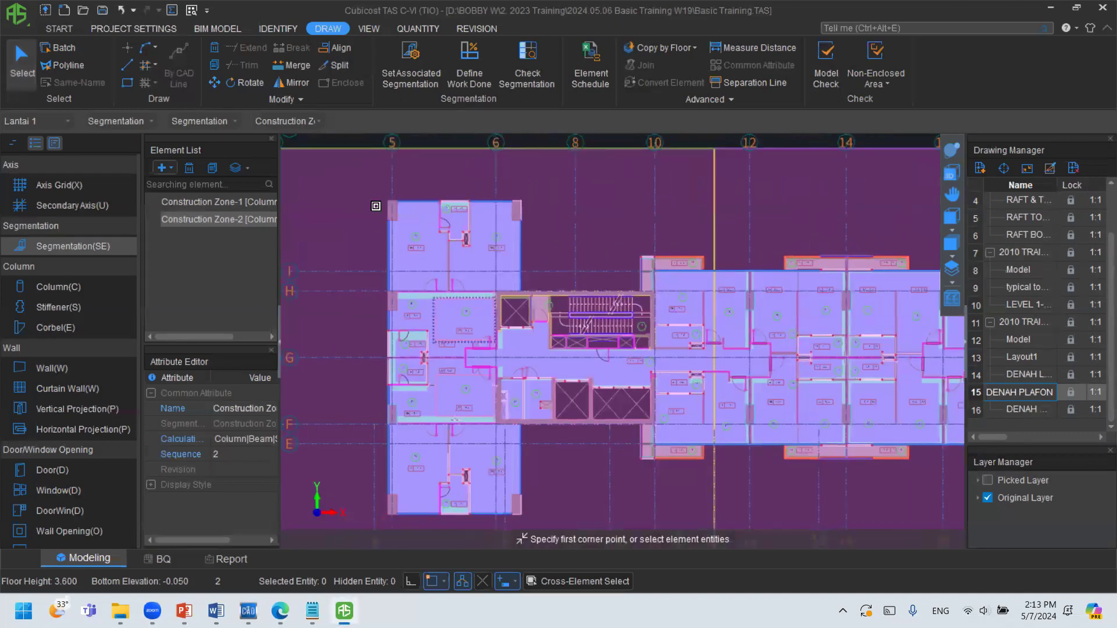
scroll(376, 206, "up", 2)
left_click(126, 64)
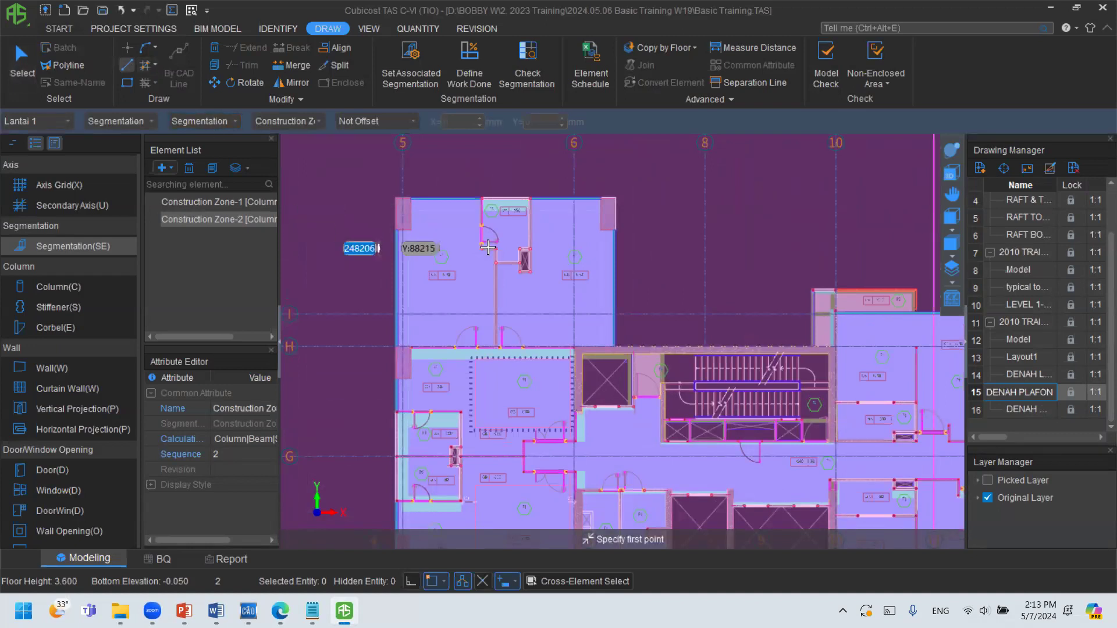
key("Escape")
Examine the boundary between the two construction zones between axes 10 and 12, highlighting Construction Zone-2 on the plan.
scroll(620, 255, "down", 2)
middle_click_drag(619, 254, 523, 289)
middle_click_drag(676, 284, 580, 317)
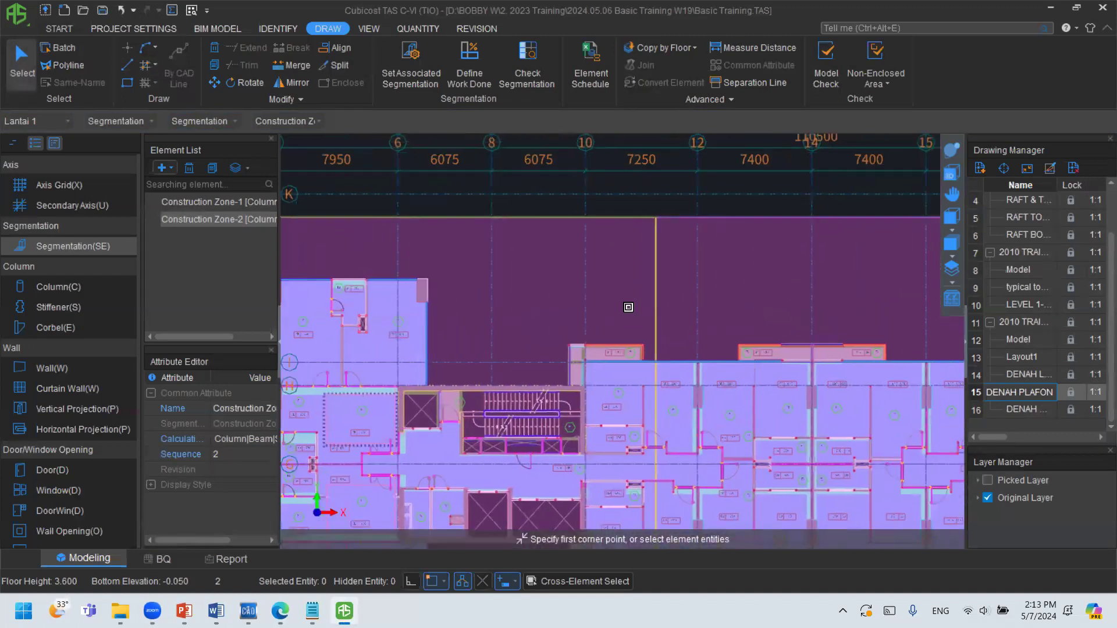
left_click(669, 304)
scroll(671, 302, "up", 2)
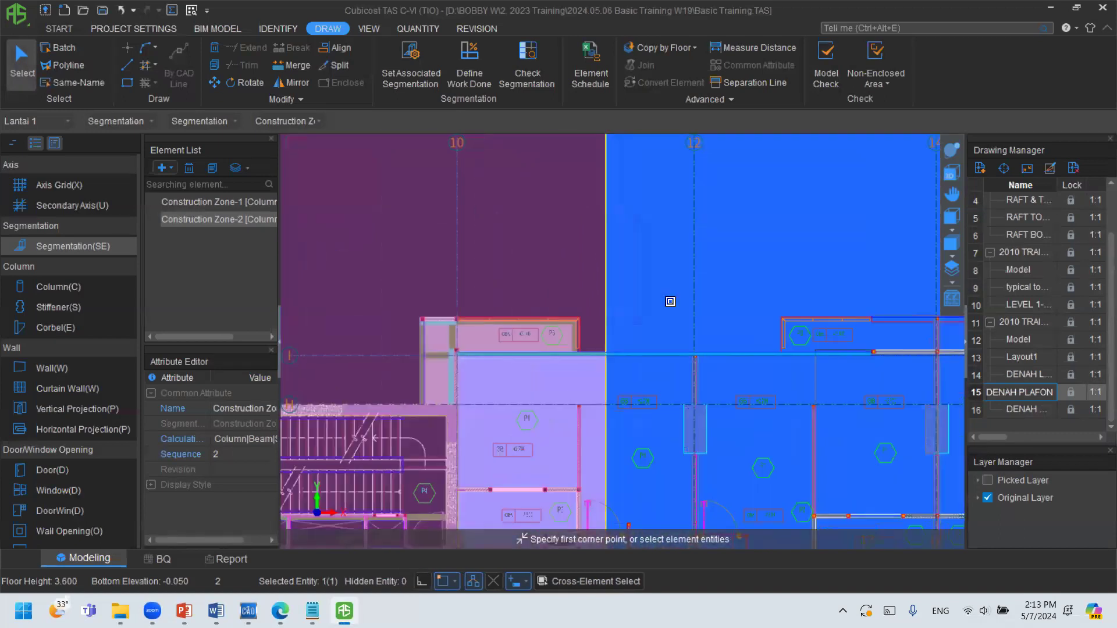
key("Escape")
left_click(664, 344)
middle_click_drag(664, 345, 637, 297)
key("Escape")
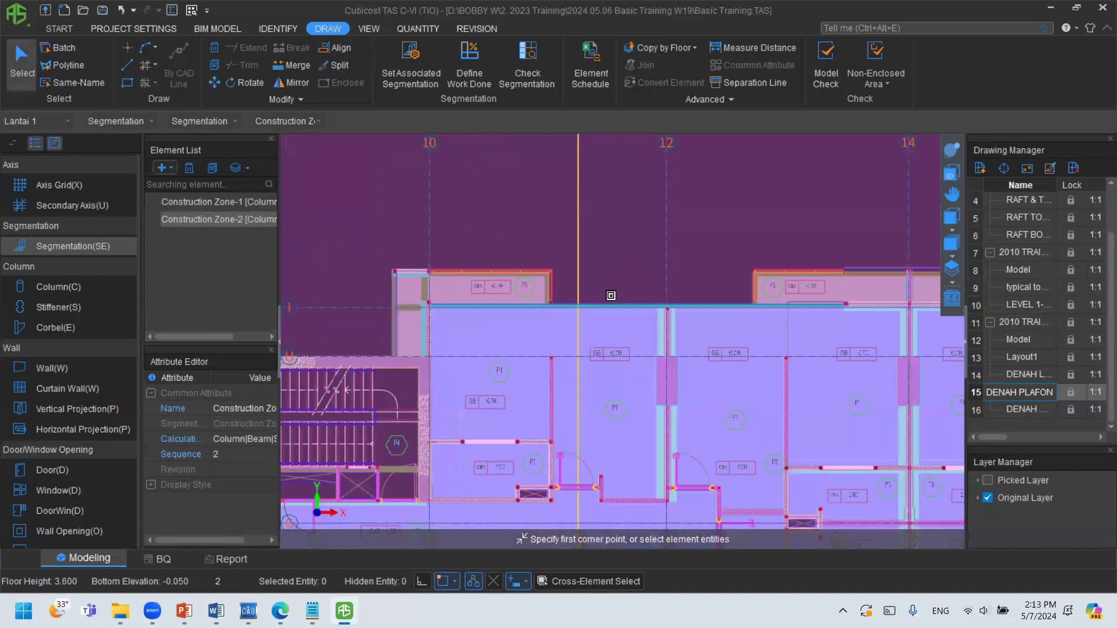
left_click(655, 283)
key("Escape")
Orbit the model to view the zone boundary between axes 10 and 12 in 3D, and return to the plan view.
left_click(952, 150)
left_click_drag(663, 314, 681, 249)
key("Escape")
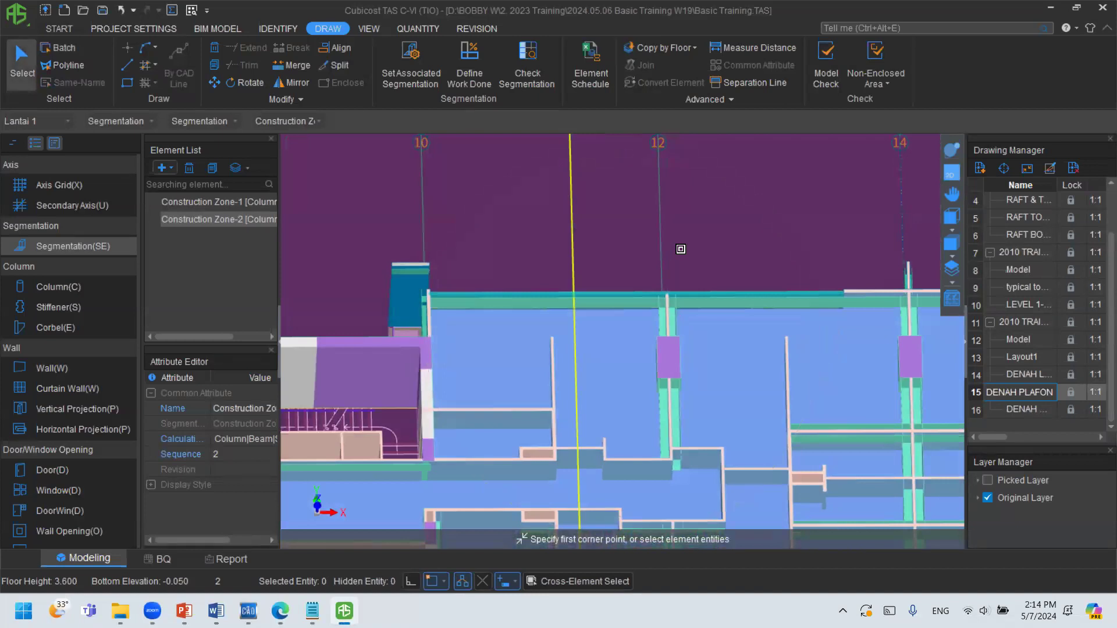
left_click(952, 173)
scroll(575, 290, "down", 2)
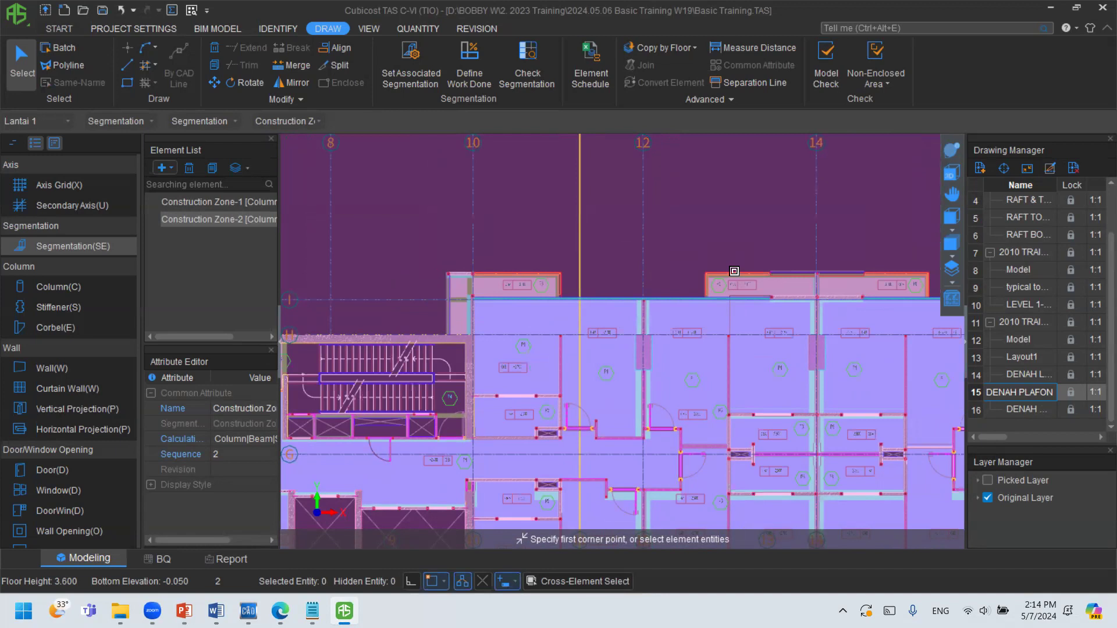
Inspect in 3D where the zone boundary crosses the beam and slab near axis I, and return to a plan of the whole floor.
scroll(561, 298, "up", 1)
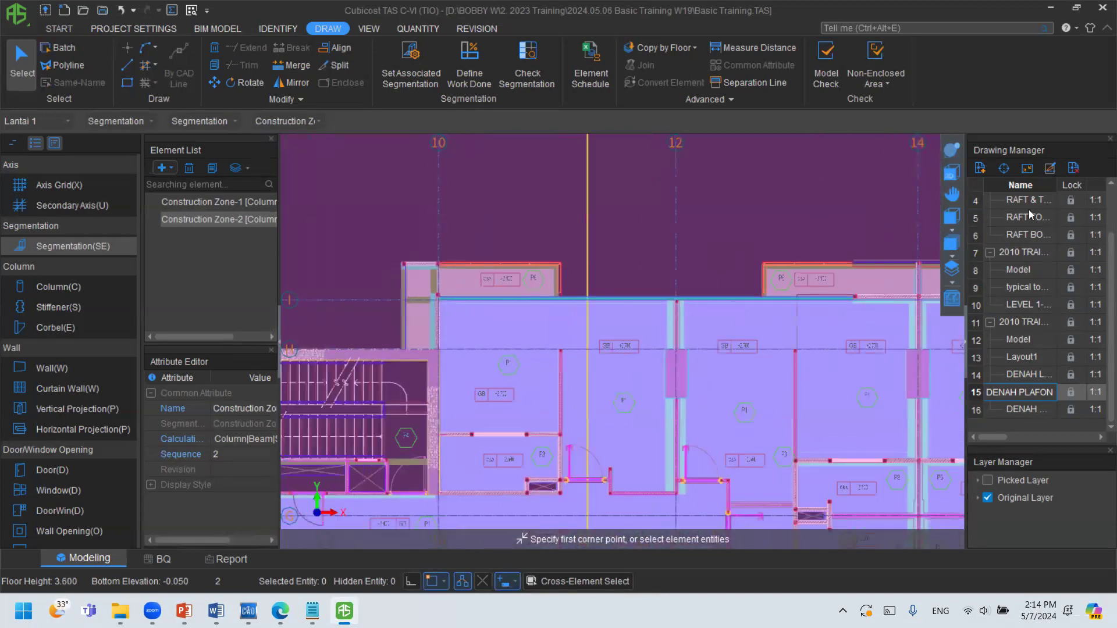
mouse_move(587, 283)
left_mouse_down()
mouse_move(583, 361)
mouse_move(592, 277)
mouse_move(587, 348)
left_mouse_up()
left_click(953, 150)
left_click_drag(654, 307, 669, 322)
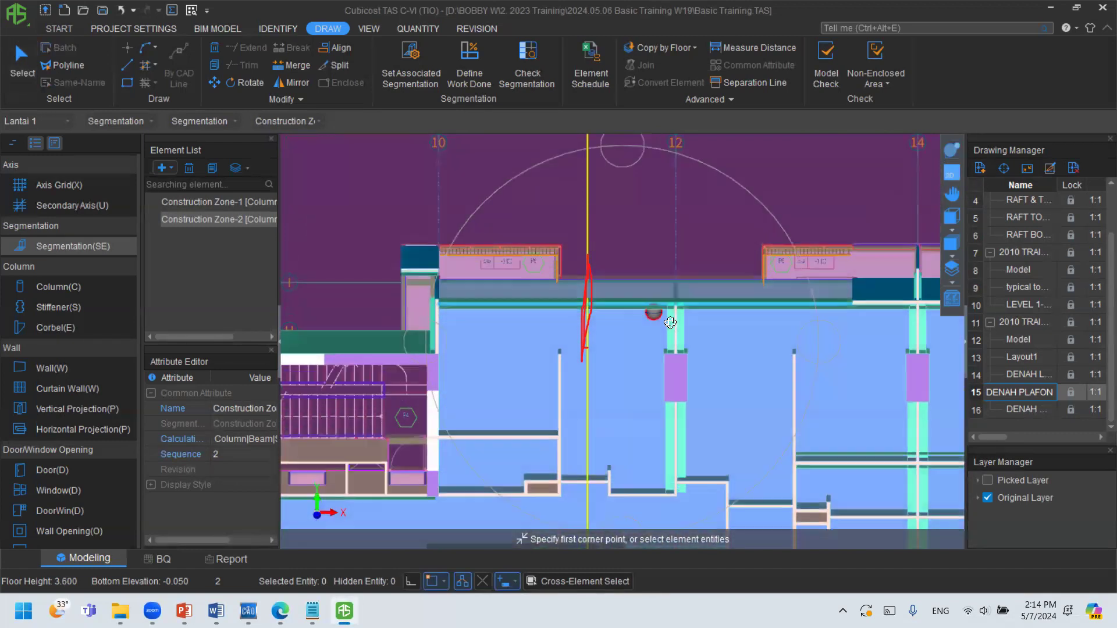
right_click(671, 322)
left_click(953, 174)
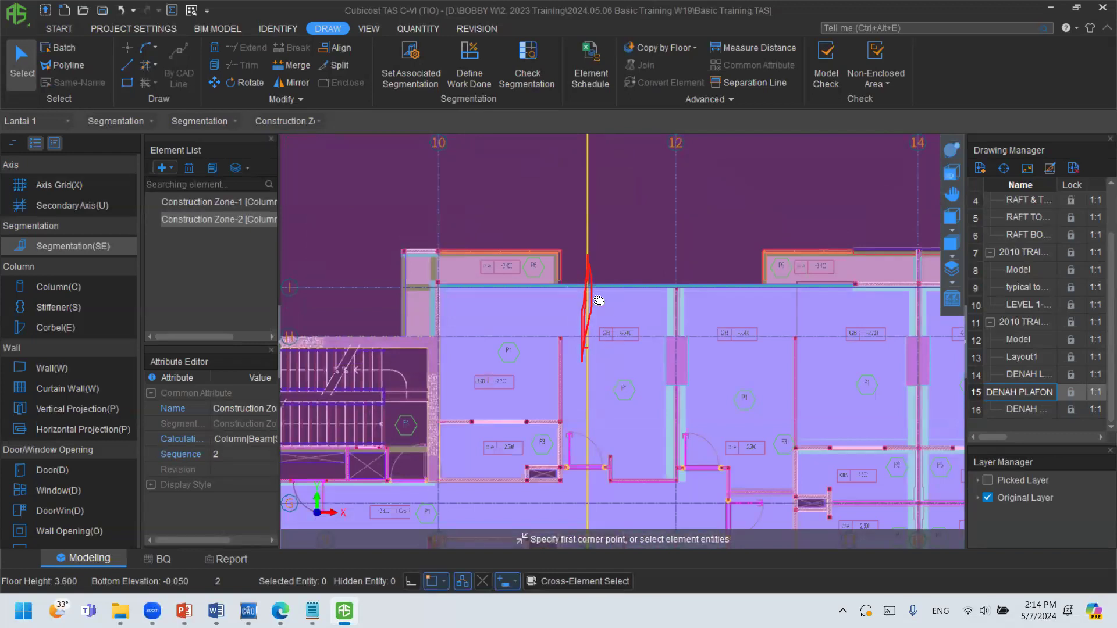
middle_click_drag(575, 450, 575, 361)
scroll(574, 362, "down", 4)
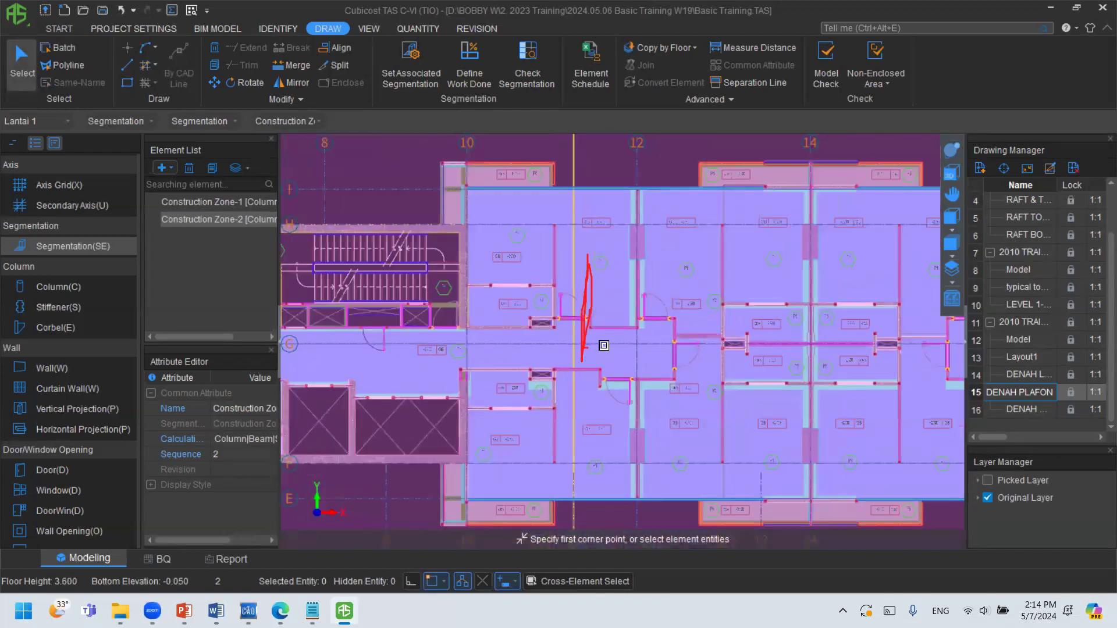
scroll(885, 344, "down", 3)
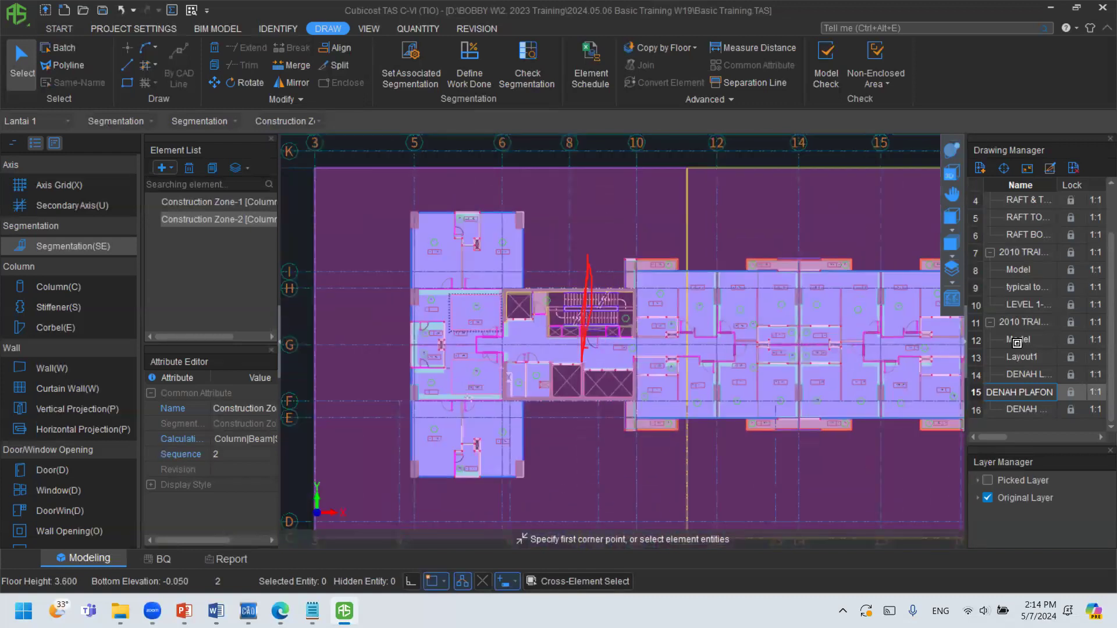
scroll(619, 311, "down", 4)
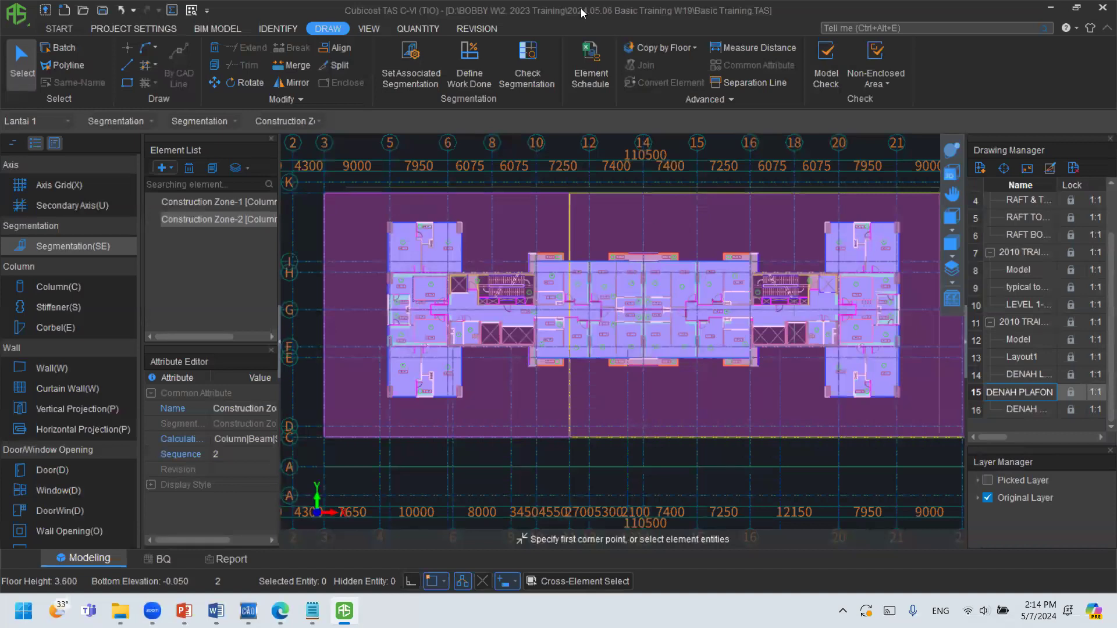
Run the summary calculation for floor Lantai 1 only.
left_click(430, 28)
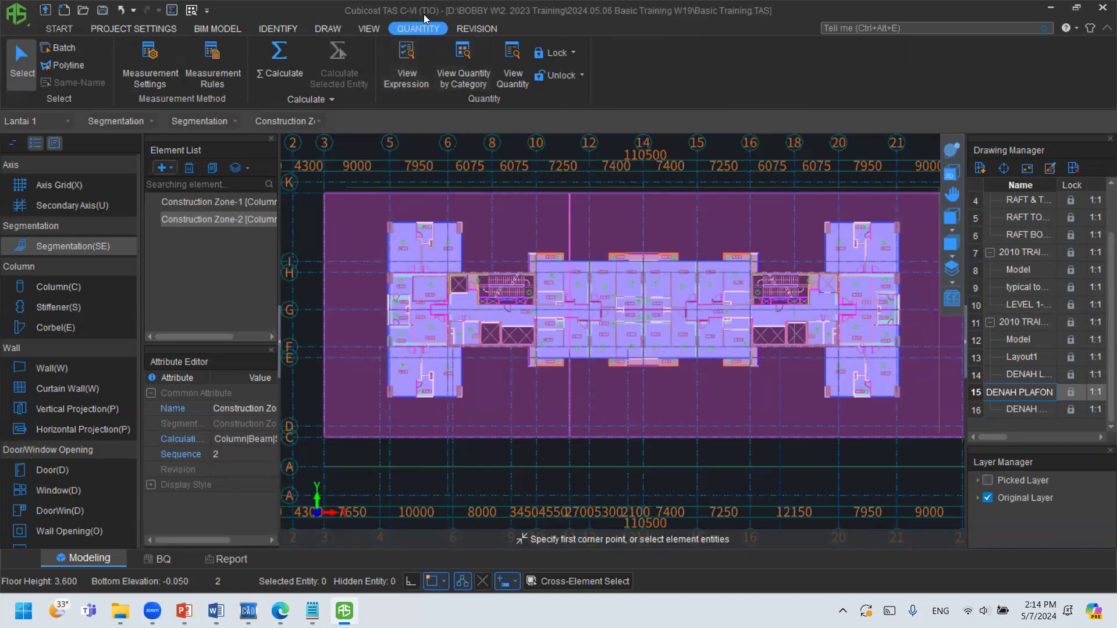
left_click(296, 49)
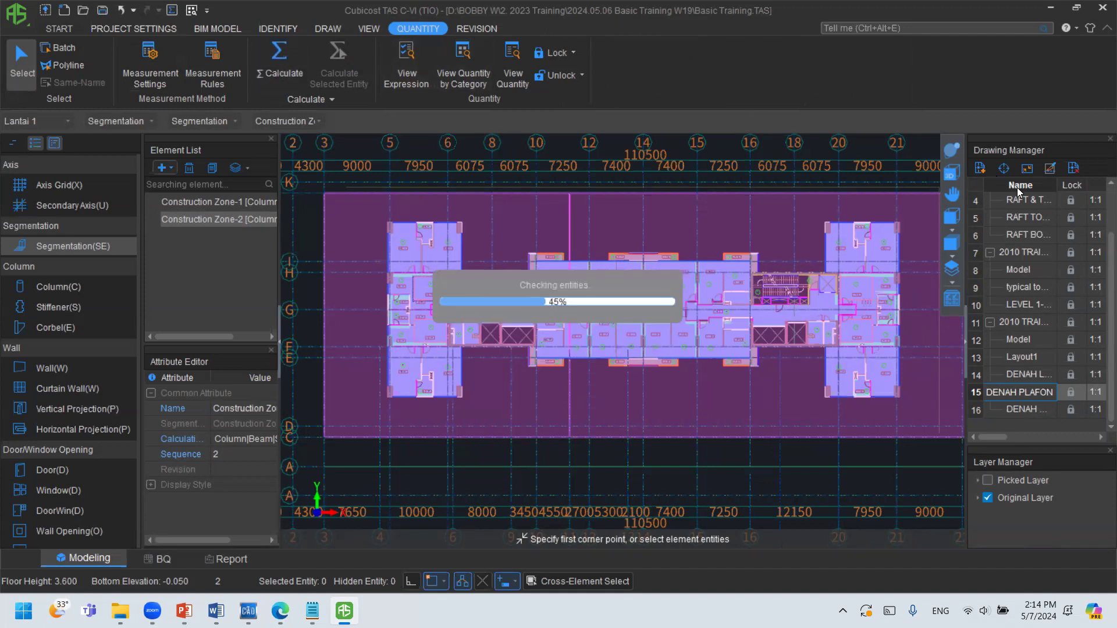
mouse_move(391, 45)
left_mouse_down()
mouse_move(456, 41)
mouse_move(416, 21)
mouse_move(382, 44)
left_mouse_up()
mouse_move(315, 45)
left_mouse_down()
mouse_move(260, 50)
mouse_move(308, 83)
mouse_move(313, 40)
left_mouse_up()
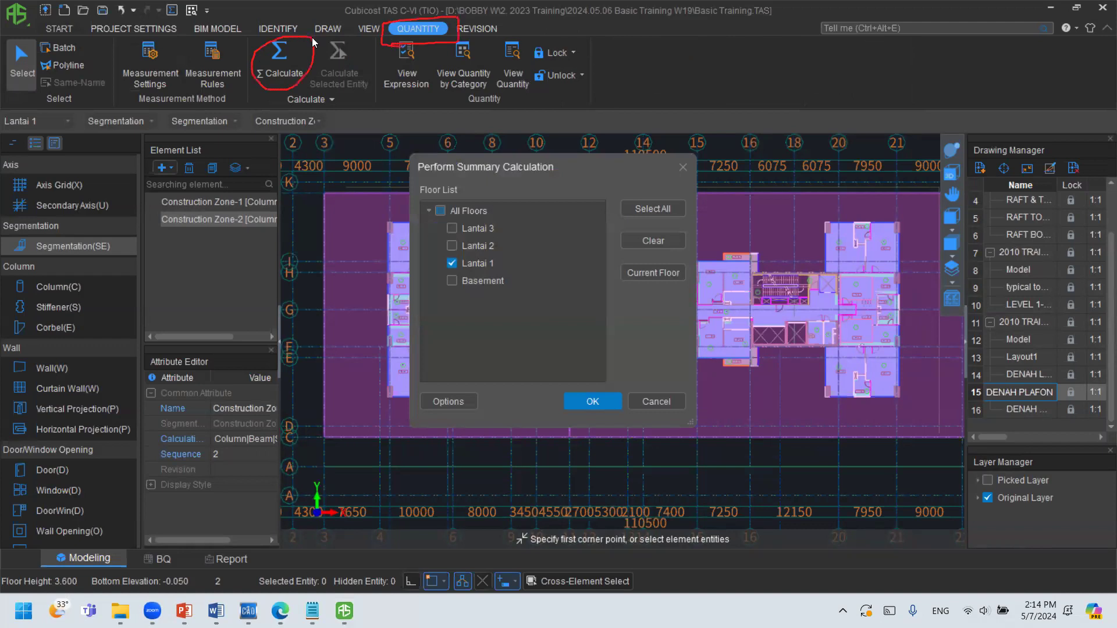
left_click(594, 399)
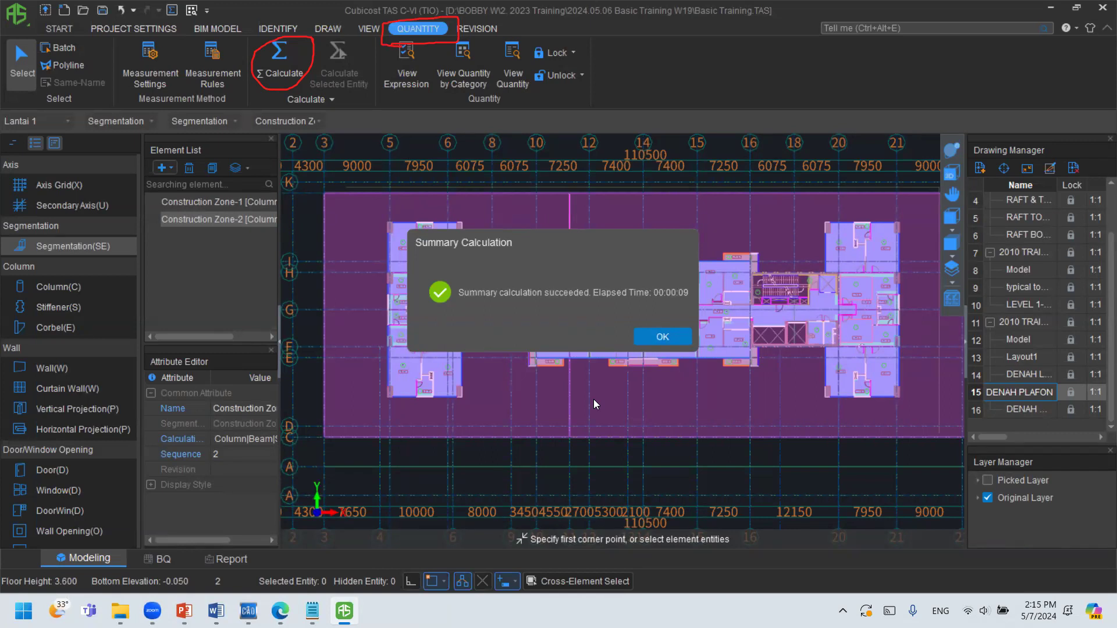
View the quantities by category for floor Lantai 1 only.
left_click(679, 332)
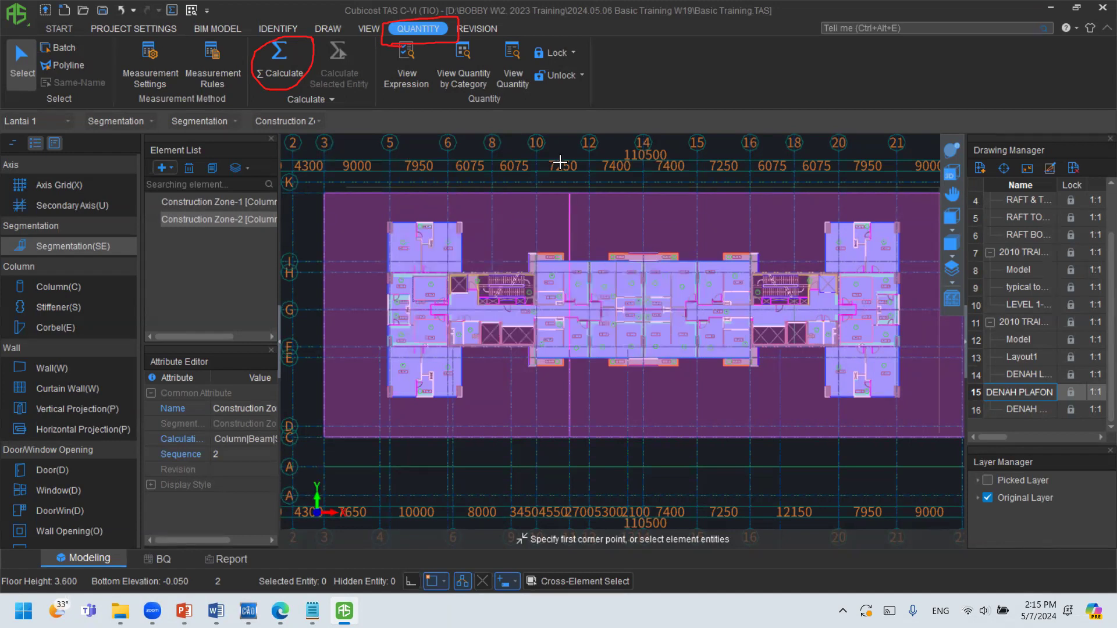
left_click(471, 66)
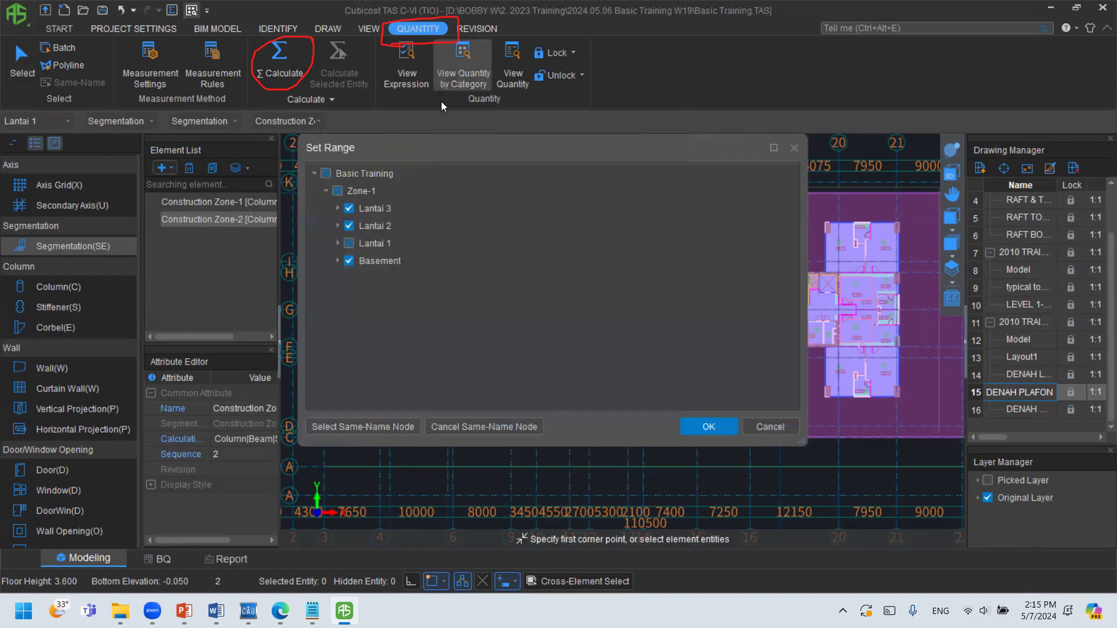
left_click(327, 175)
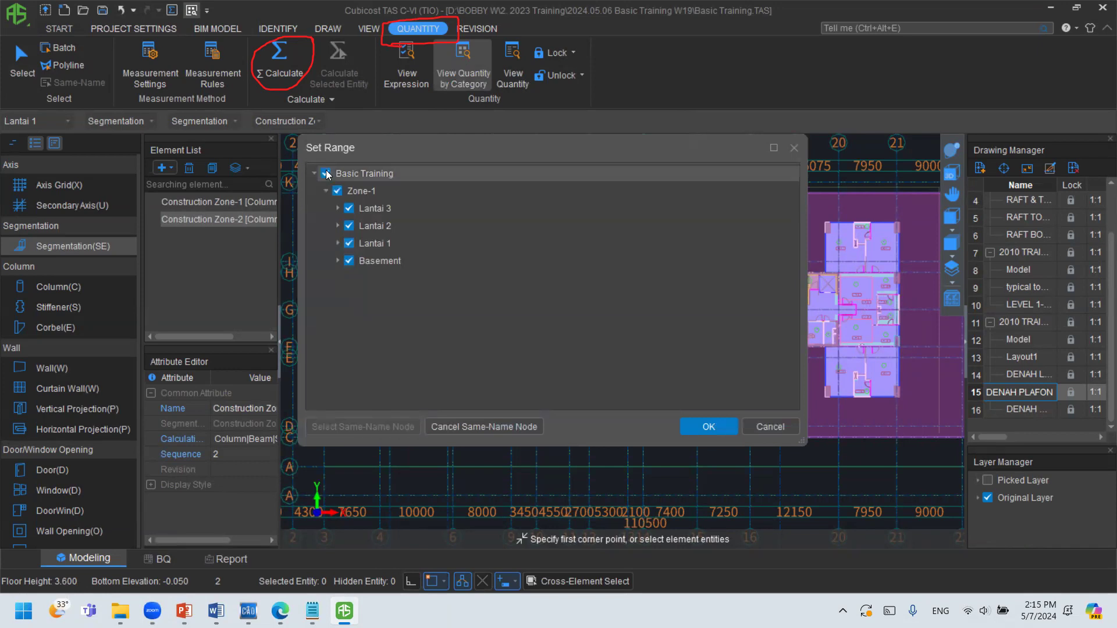
left_click(327, 174)
left_click(349, 244)
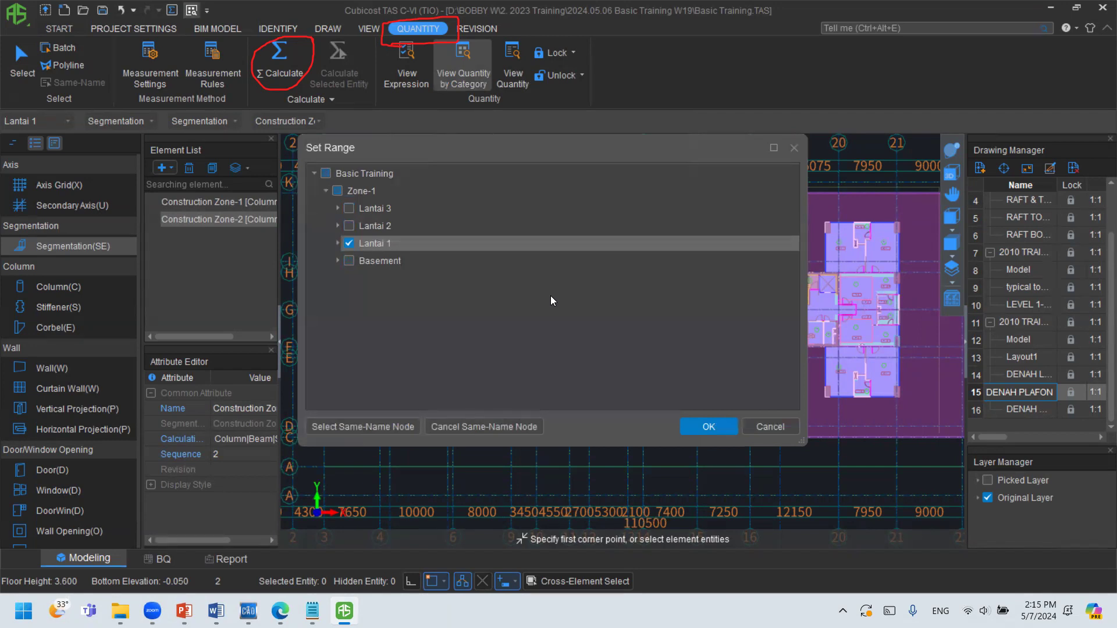
left_click(726, 430)
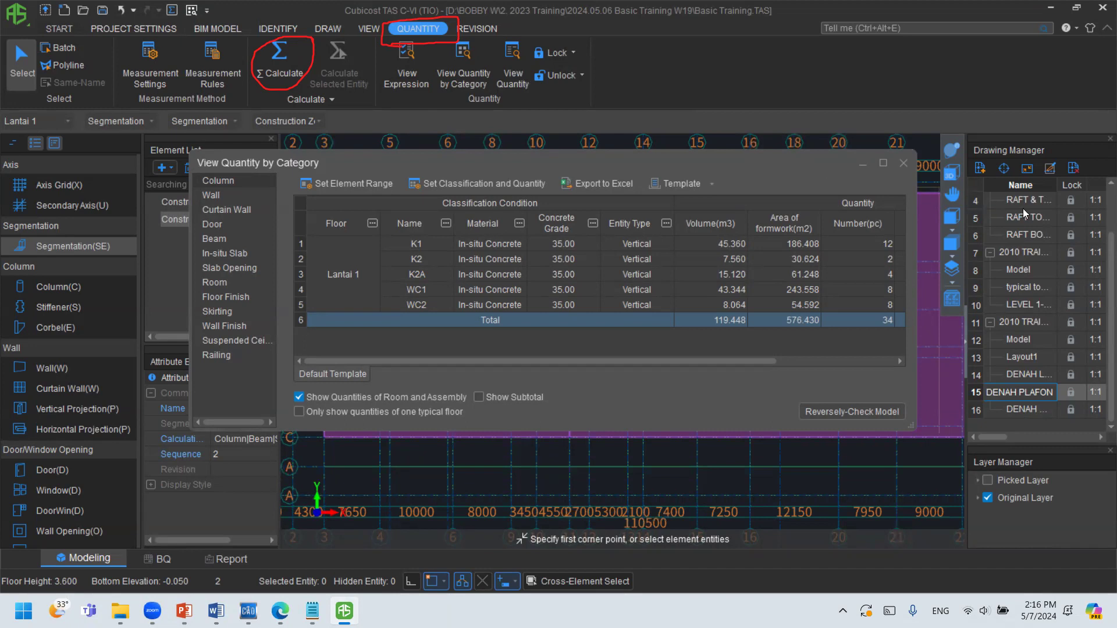
mouse_move(412, 195)
left_mouse_down()
mouse_move(541, 192)
mouse_move(544, 171)
mouse_move(394, 176)
mouse_move(429, 198)
left_mouse_up()
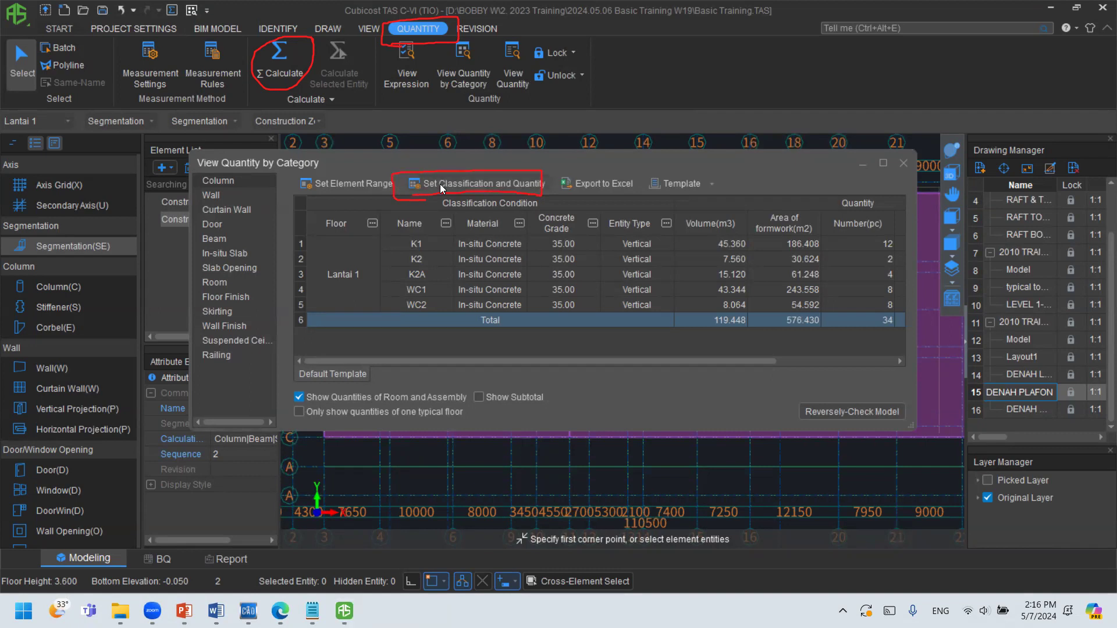
left_click(440, 184)
left_click_drag(521, 79, 135, 134)
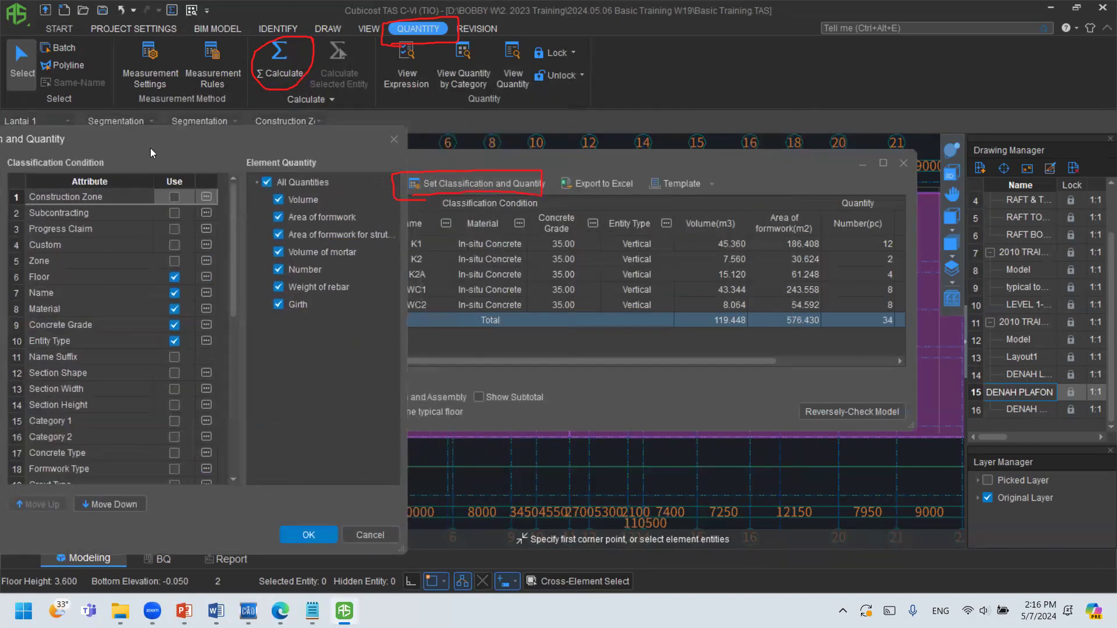
left_click(176, 194)
left_click_drag(184, 147, 832, 89)
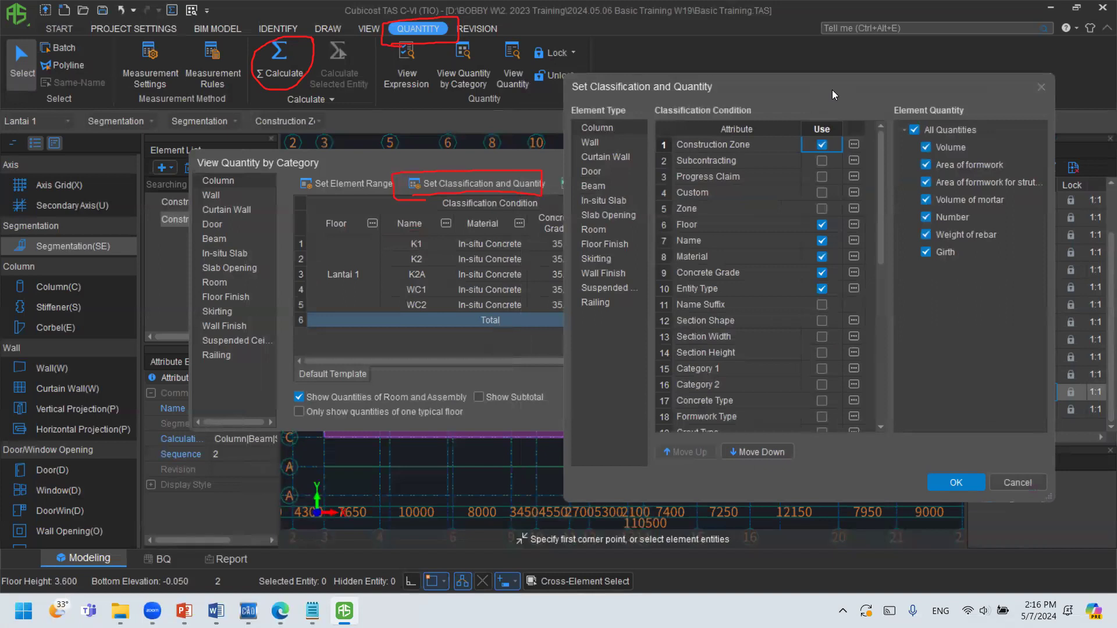
left_click(1040, 86)
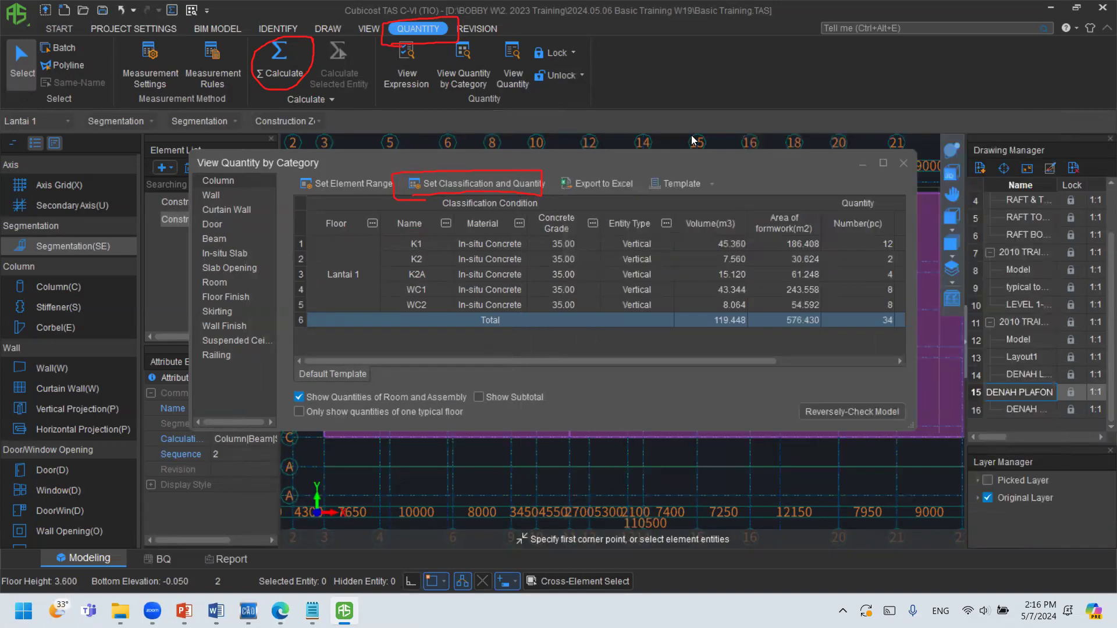
Add Construction Zone to the classification conditions of the column quantities.
left_click(518, 187)
left_click(559, 143)
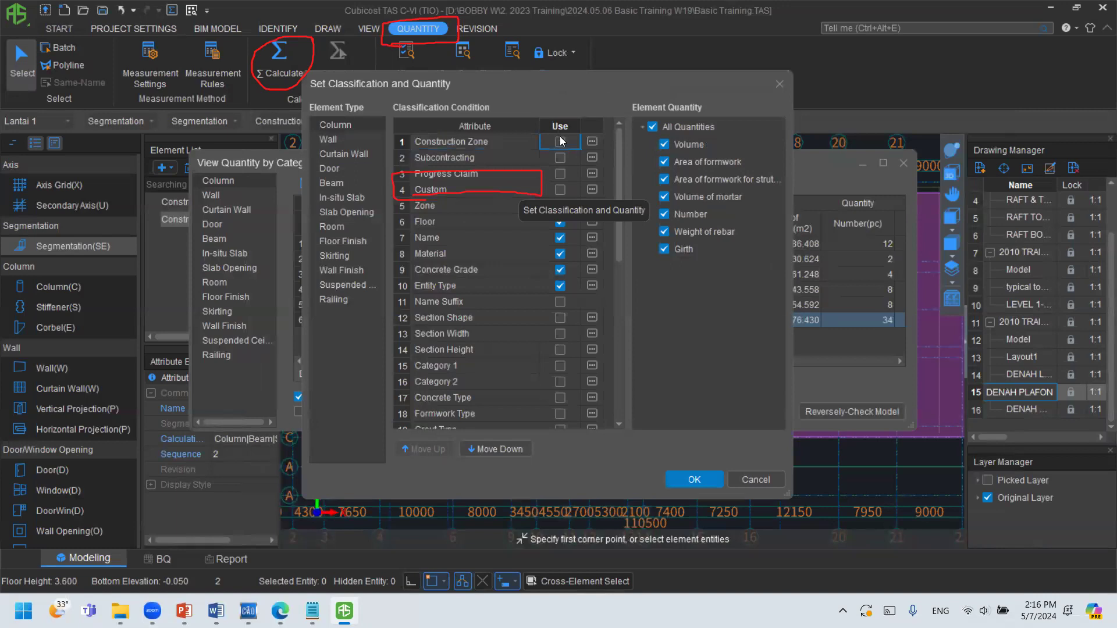
left_click_drag(598, 88, 853, 94)
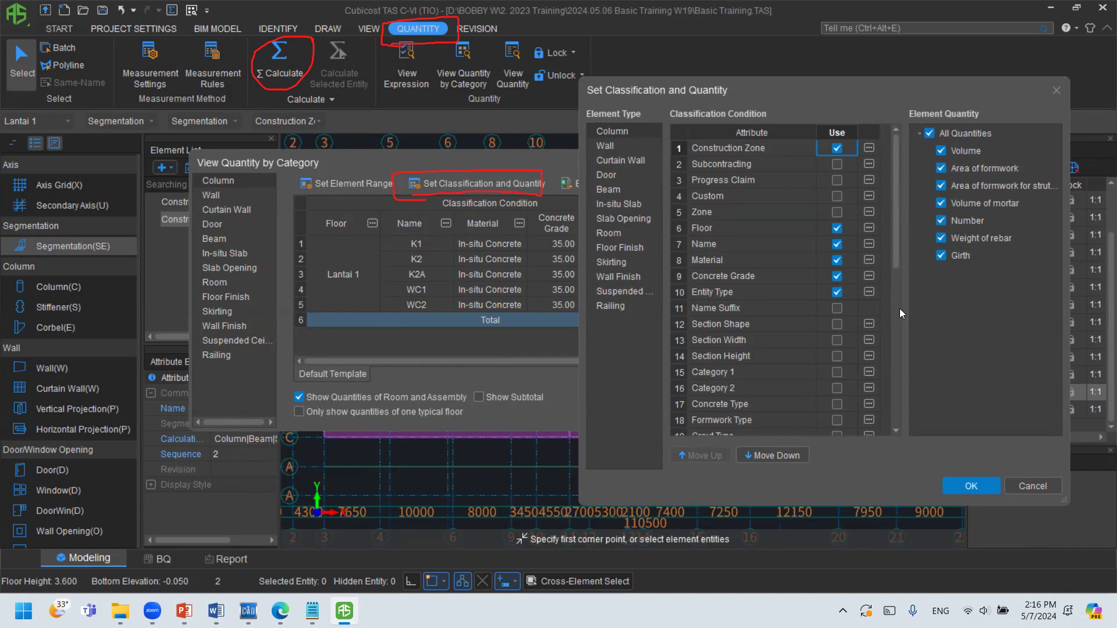
left_click(968, 489)
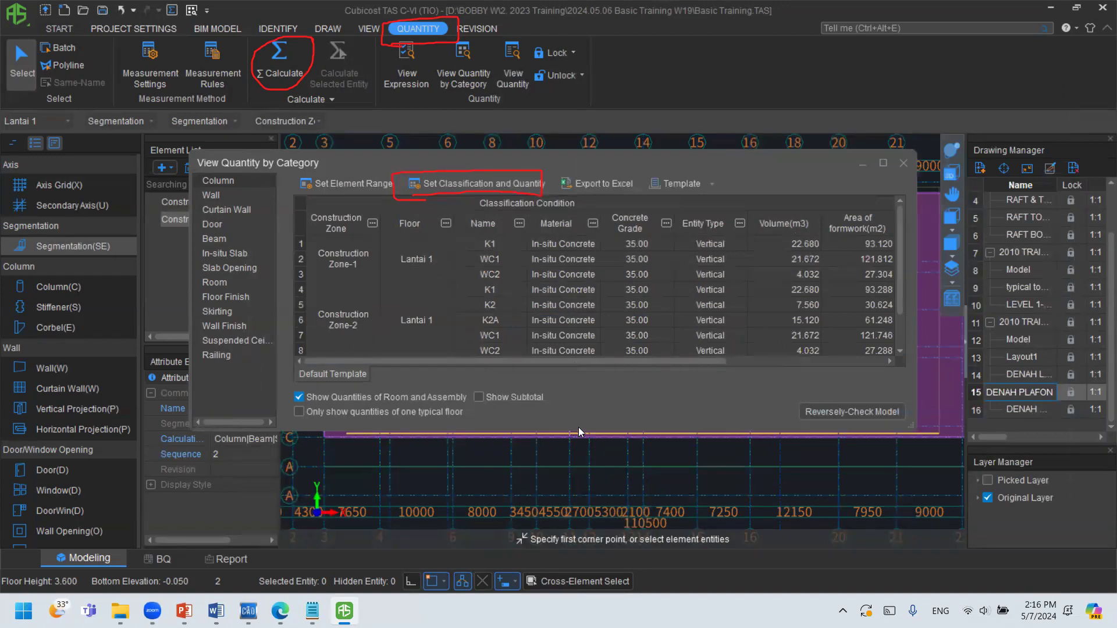
Compare the column quantities of Construction Zone-1 and Construction Zone-2 with the total volume, and close the quantity table.
mouse_move(651, 152)
left_mouse_down()
mouse_move(652, 115)
mouse_move(648, 167)
left_mouse_up()
left_click_drag(352, 258, 797, 275)
left_click_drag(449, 316, 799, 337)
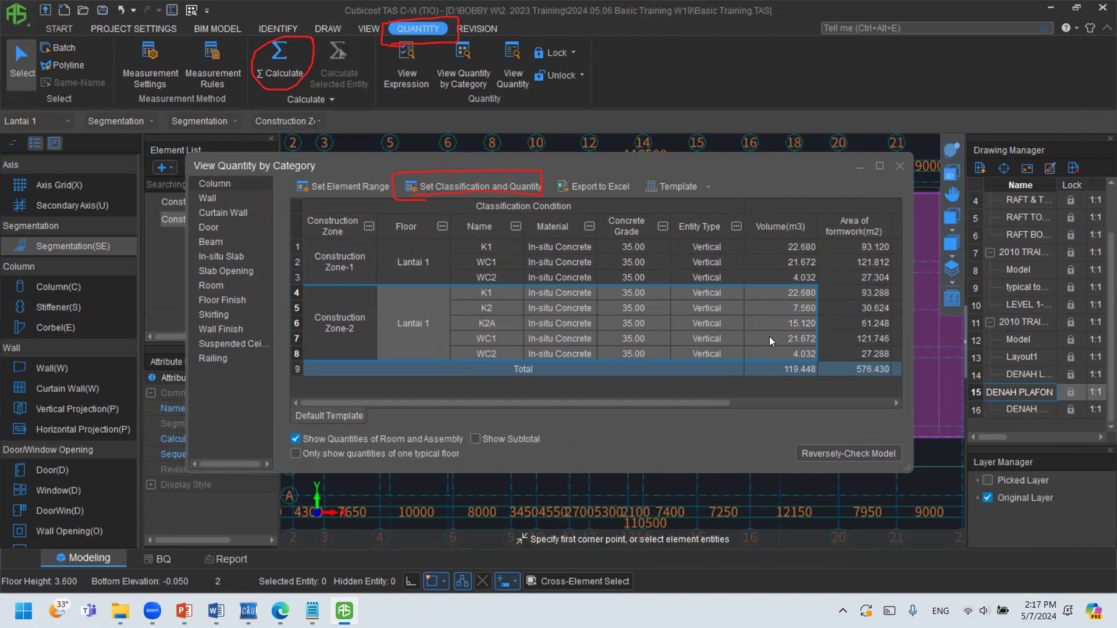
left_click(796, 373)
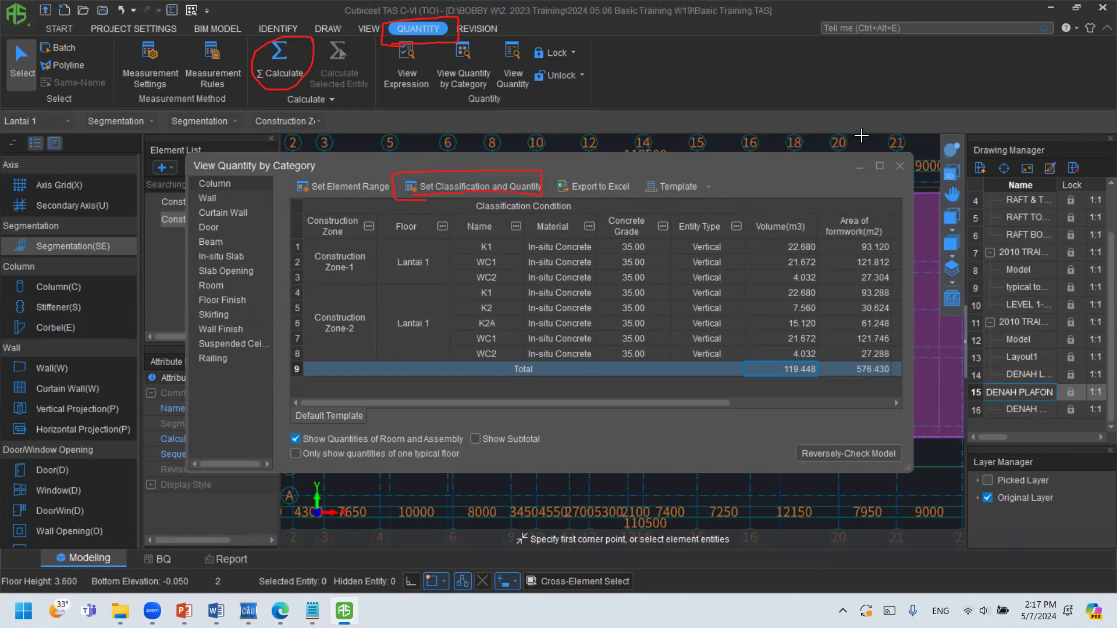
left_click(294, 63)
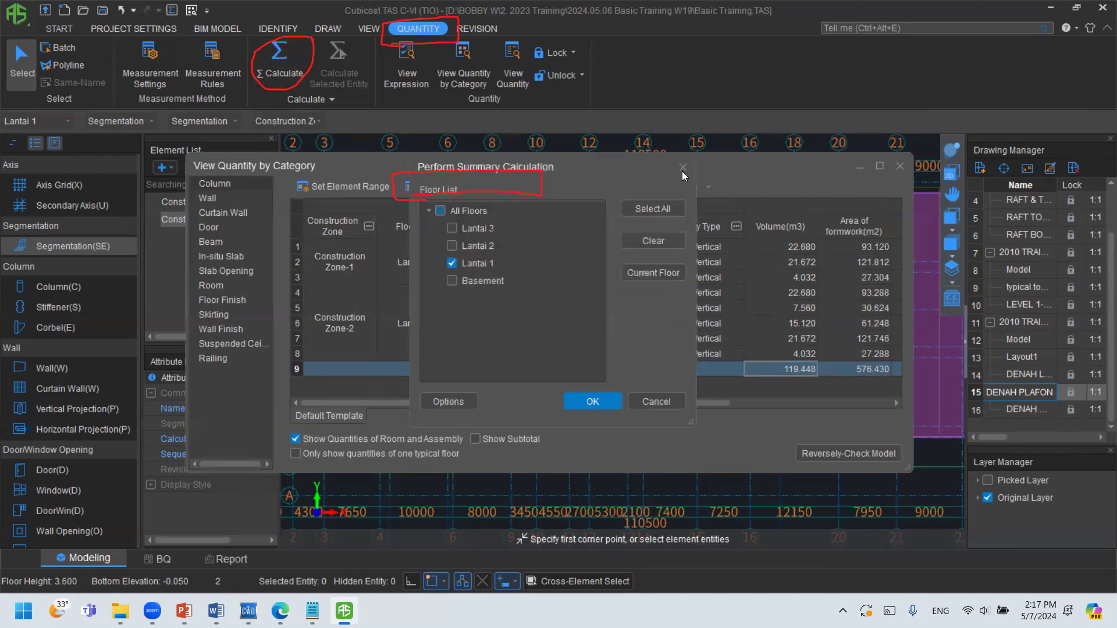
left_click(682, 169)
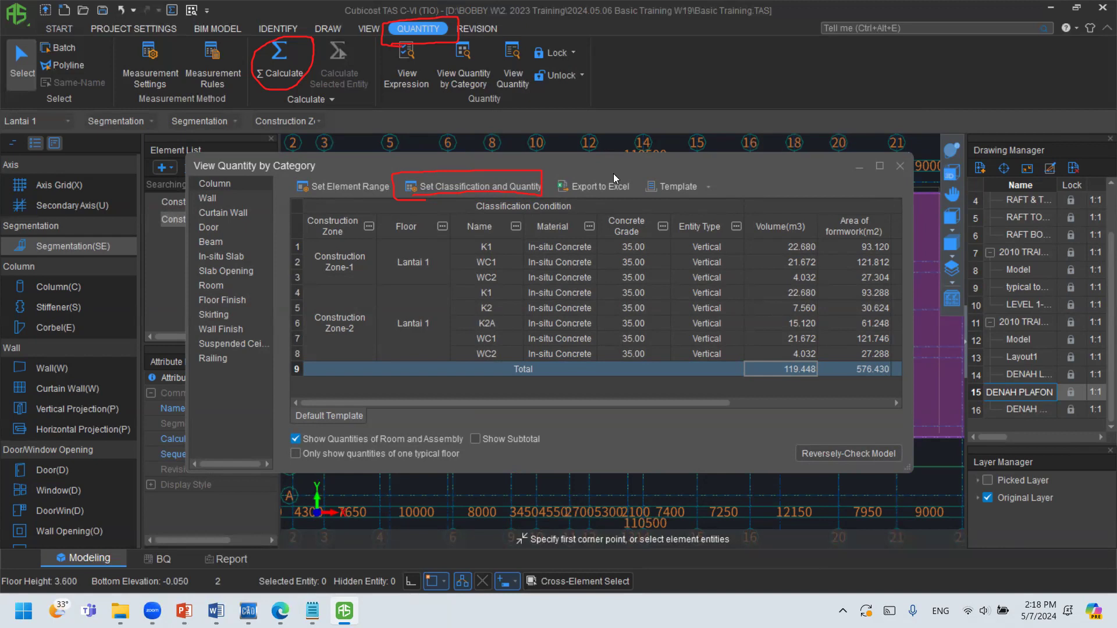
left_click(901, 168)
scroll(609, 341, "up", 2)
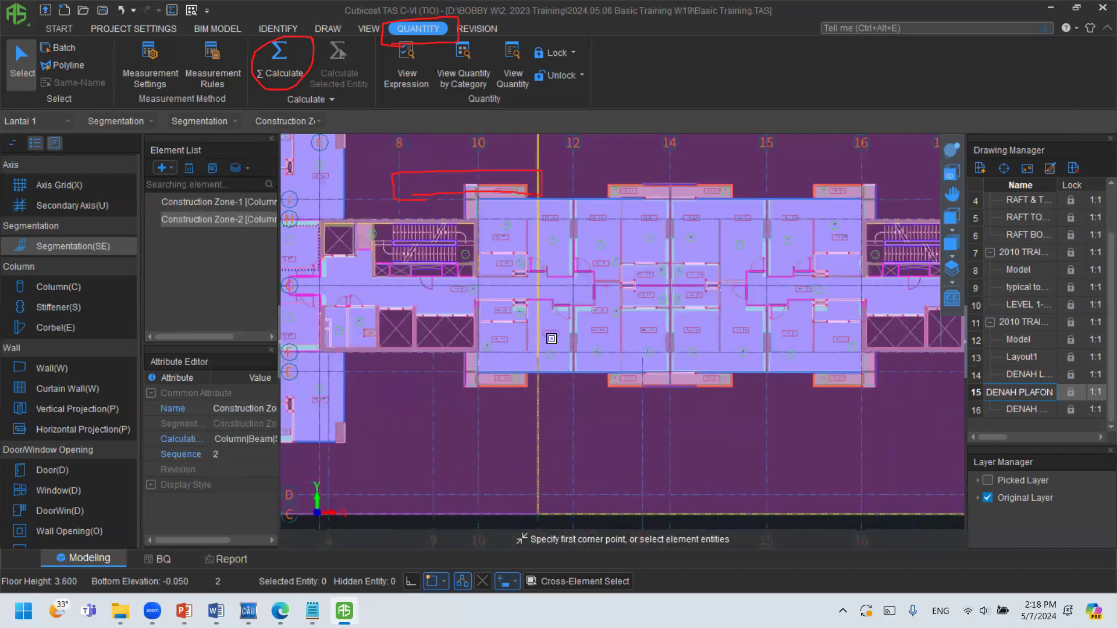
scroll(552, 338, "up", 1)
left_click(328, 29)
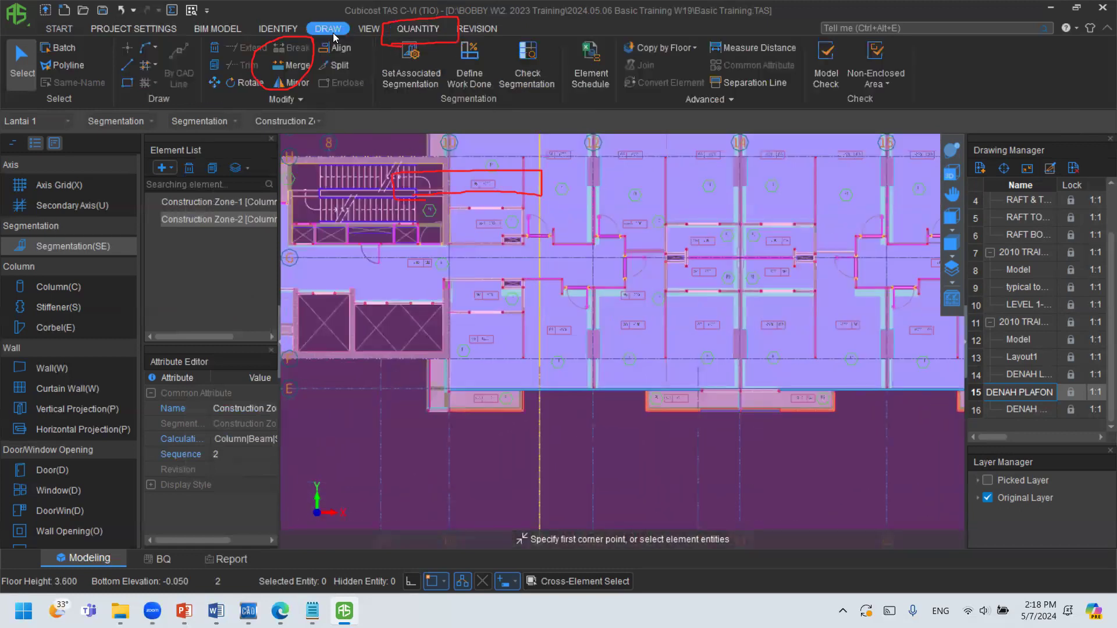
left_click(127, 66)
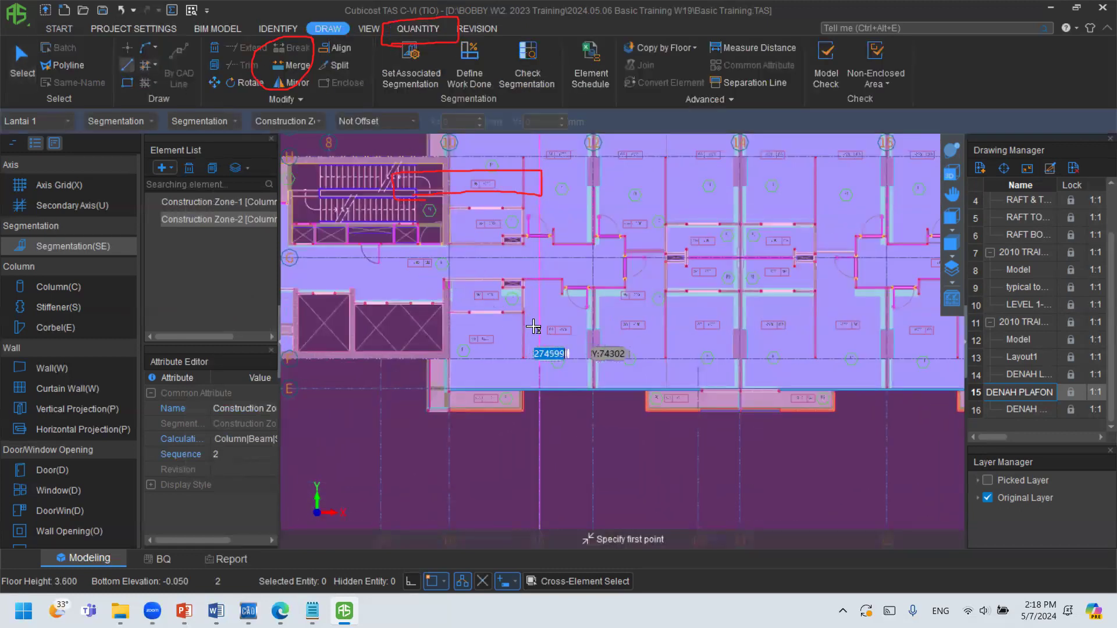
scroll(389, 306, "up", 5)
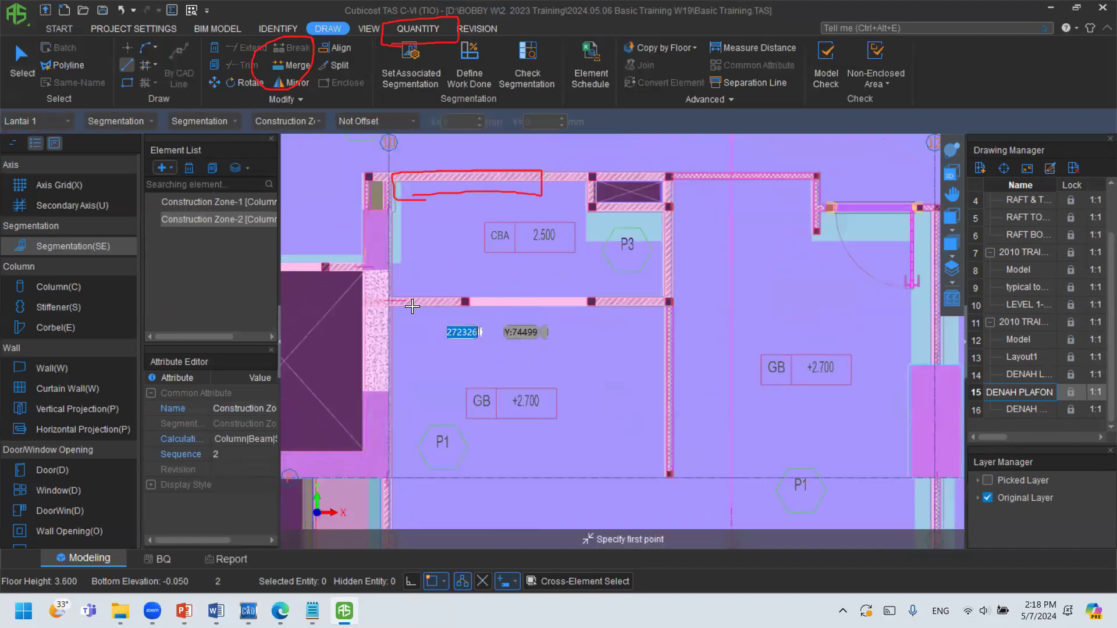
scroll(483, 303, "down", 4)
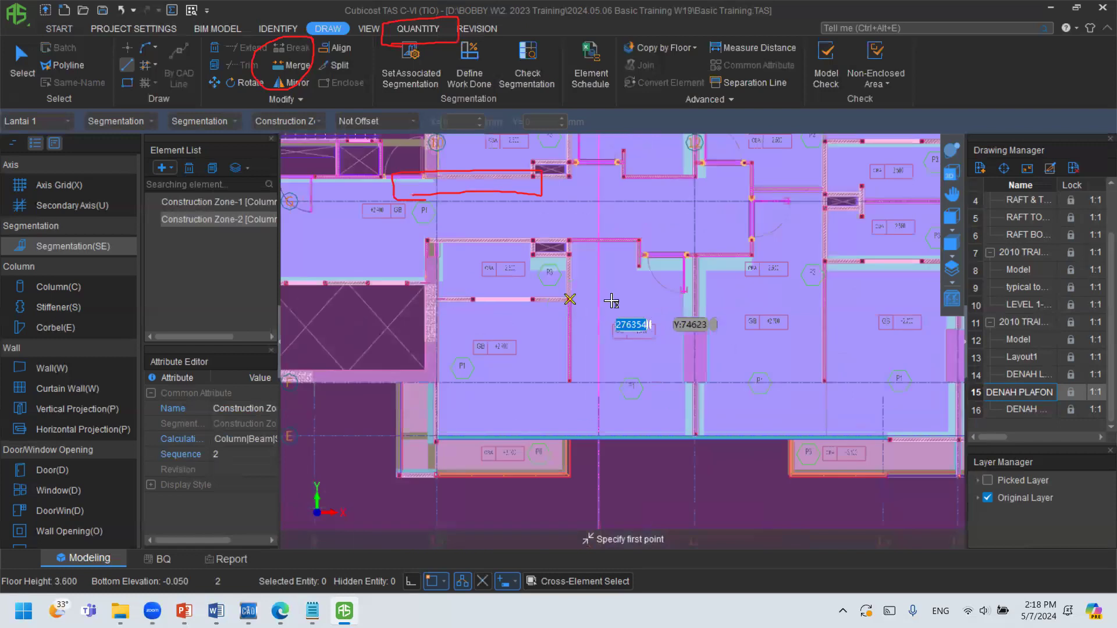
scroll(611, 301, "down", 4)
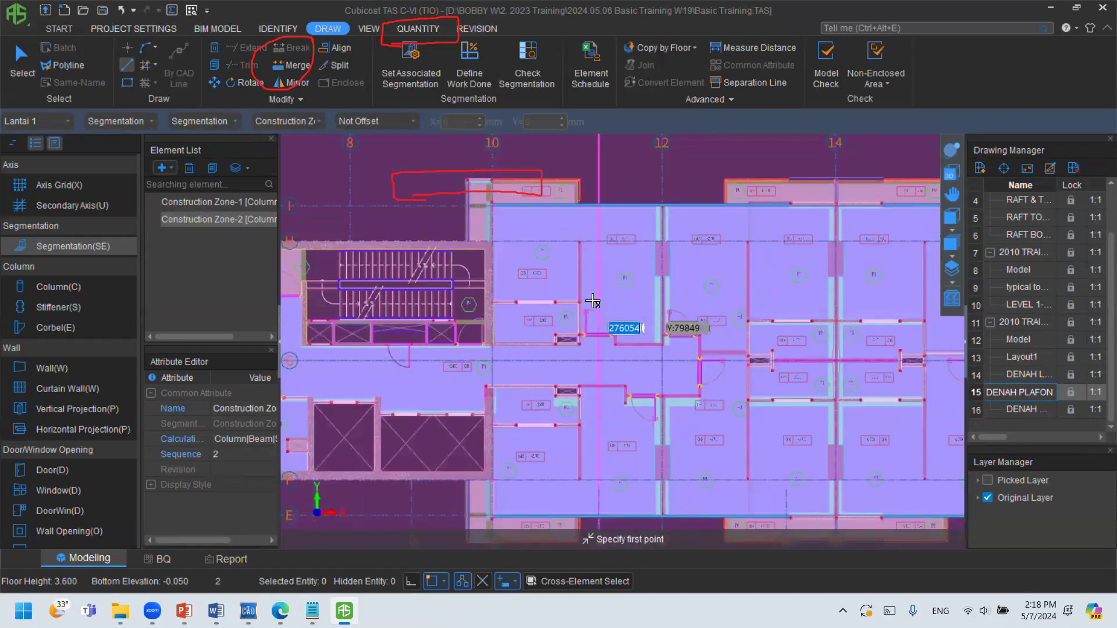
key("Escape")
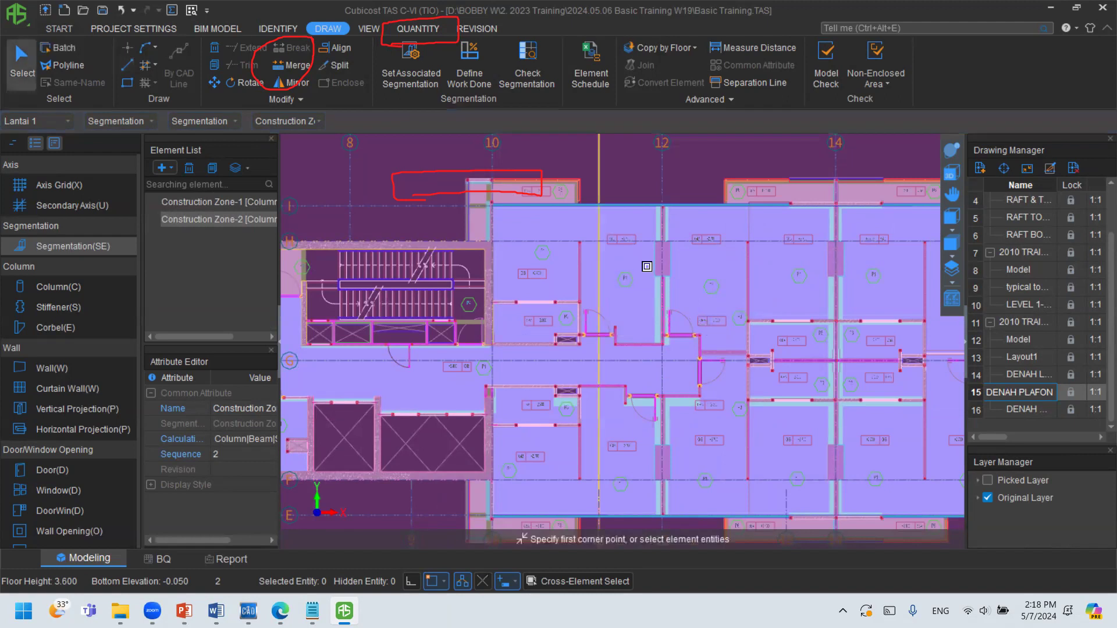
Delete the Construction Zone-2 segmentation area from the Lantai 1 plan.
left_click(621, 262)
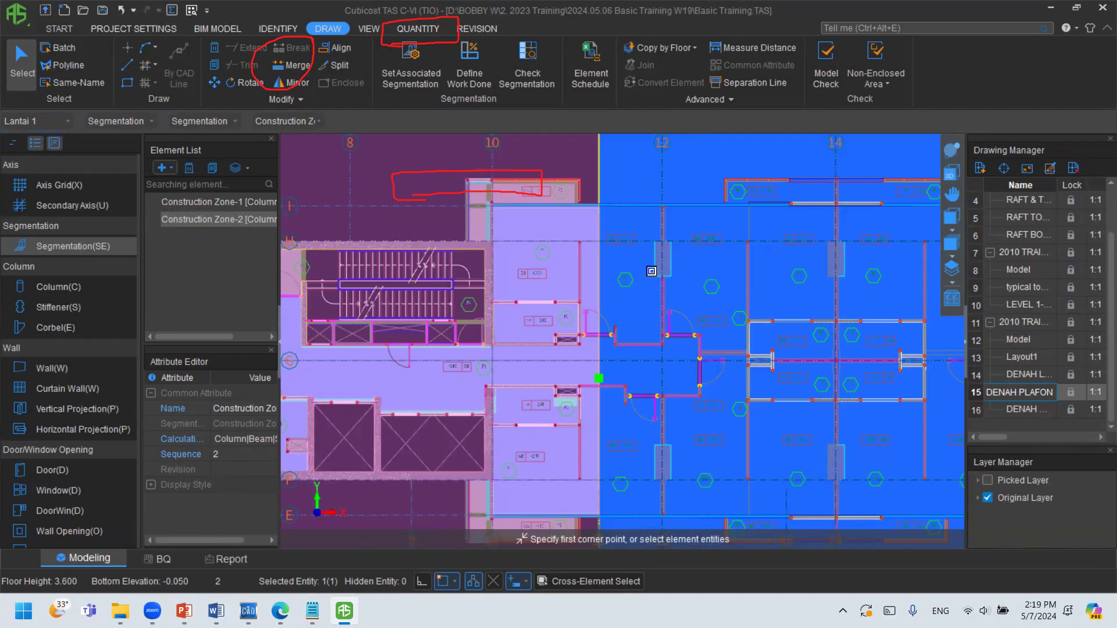
key("Escape")
scroll(646, 273, "down", 2)
left_click(603, 262)
key("Delete")
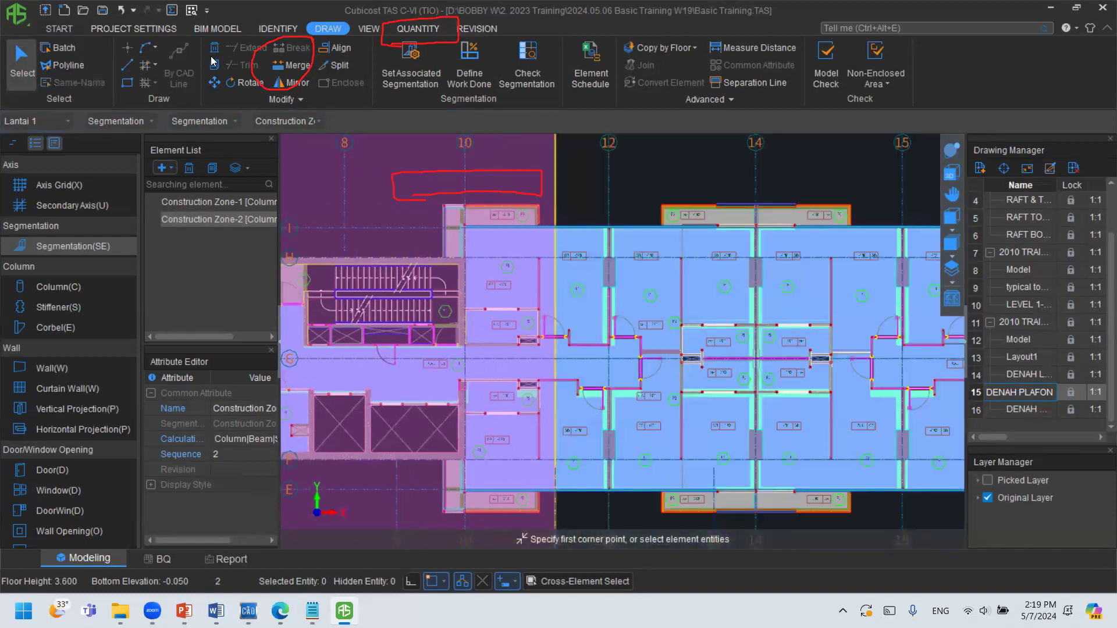
Try to outline Construction Zone-2 with lines running down axis 12 from above the building and around the column below axis H.
left_click(126, 65)
scroll(667, 169, "down", 1)
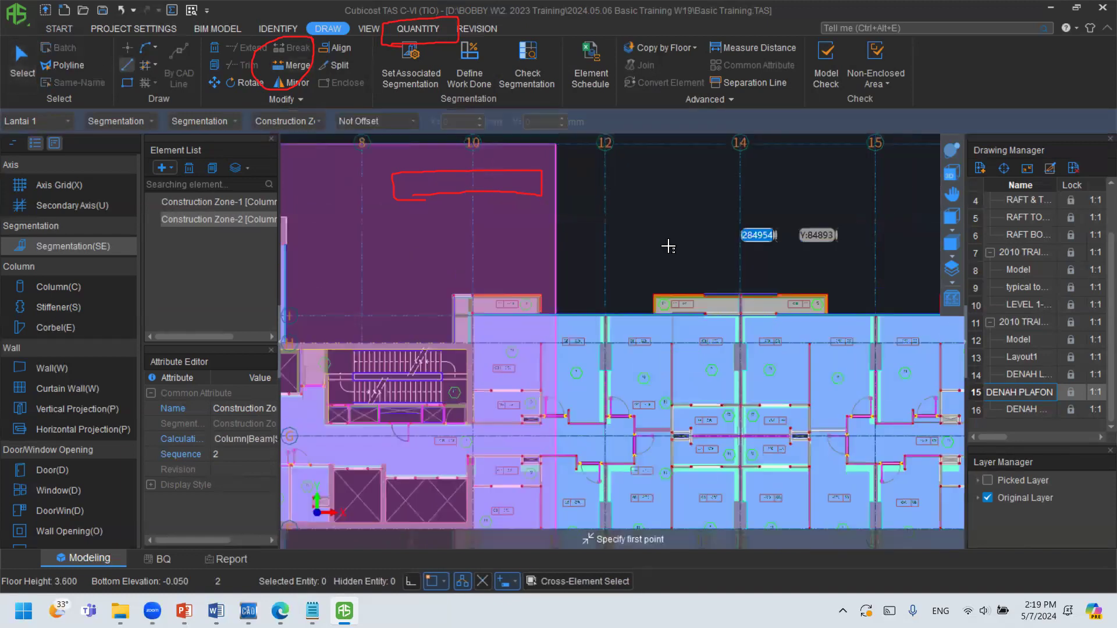
left_click(606, 145)
scroll(606, 314, "up", 2)
left_click(607, 314)
scroll(608, 326, "up", 2)
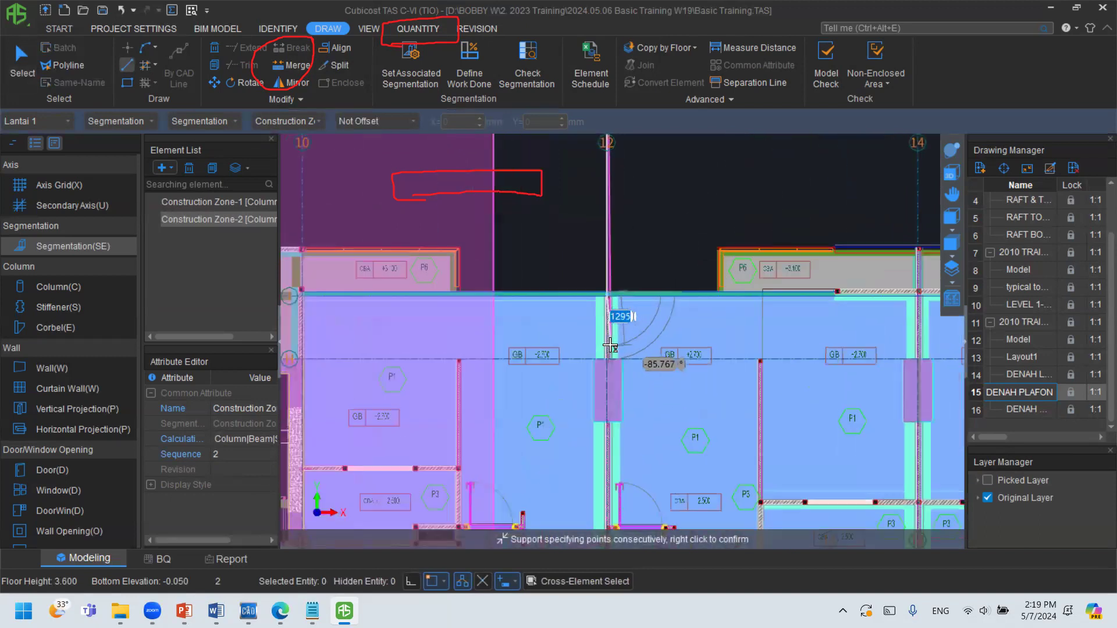
left_click(608, 354)
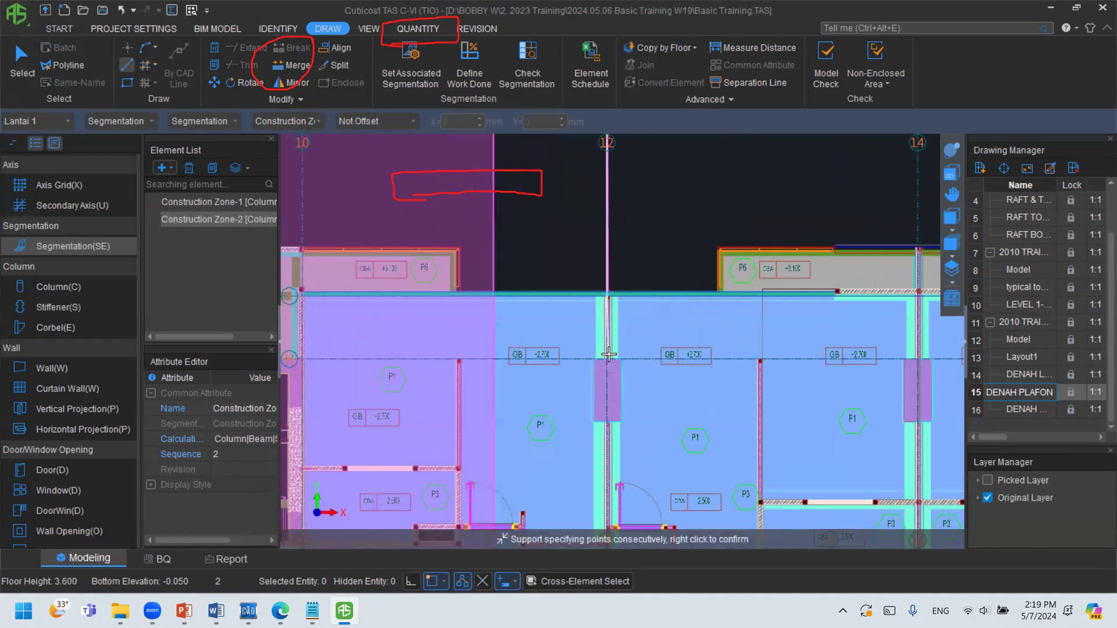
left_click(607, 422)
Try to route the Construction Zone-2 outline along the stepped walls around the corridor at axis G and back to axis 12.
middle_click_drag(611, 451, 603, 293)
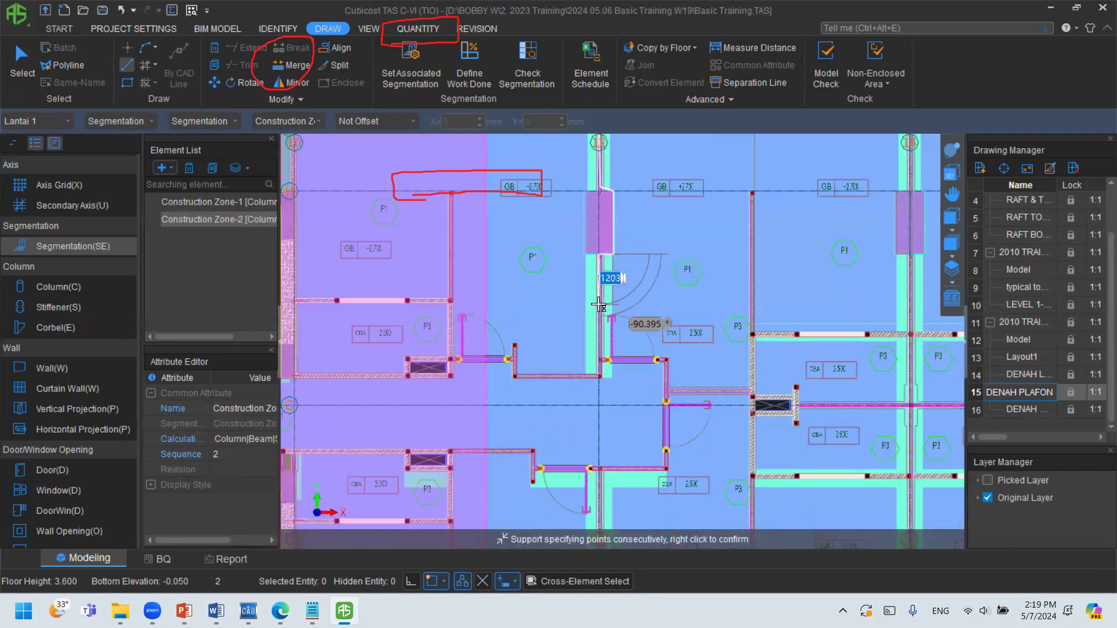
left_click(600, 360)
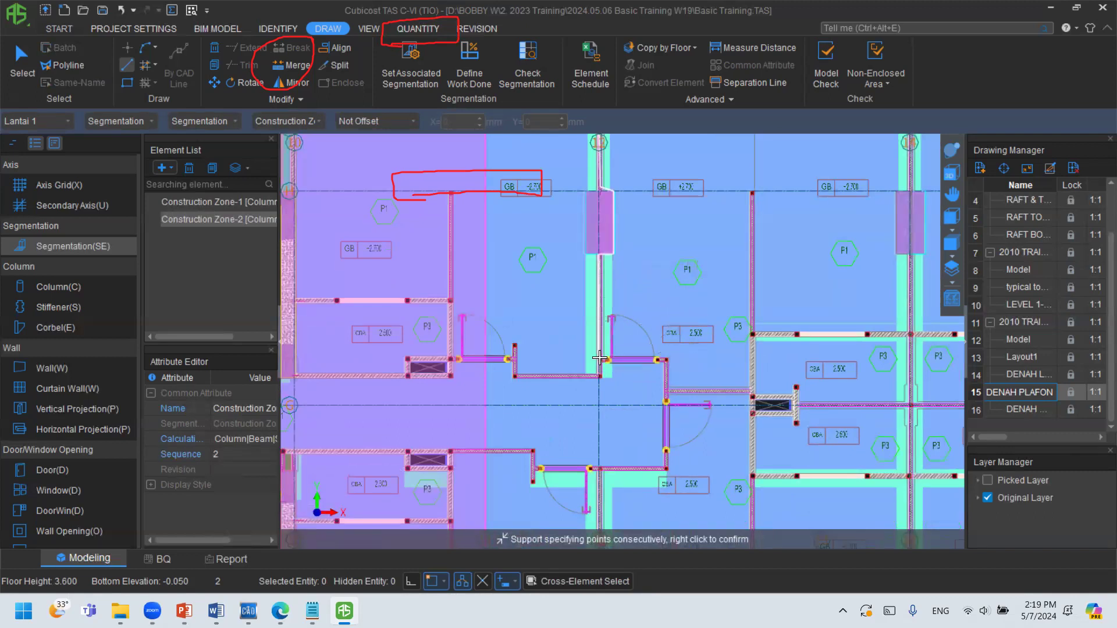
left_click(667, 360)
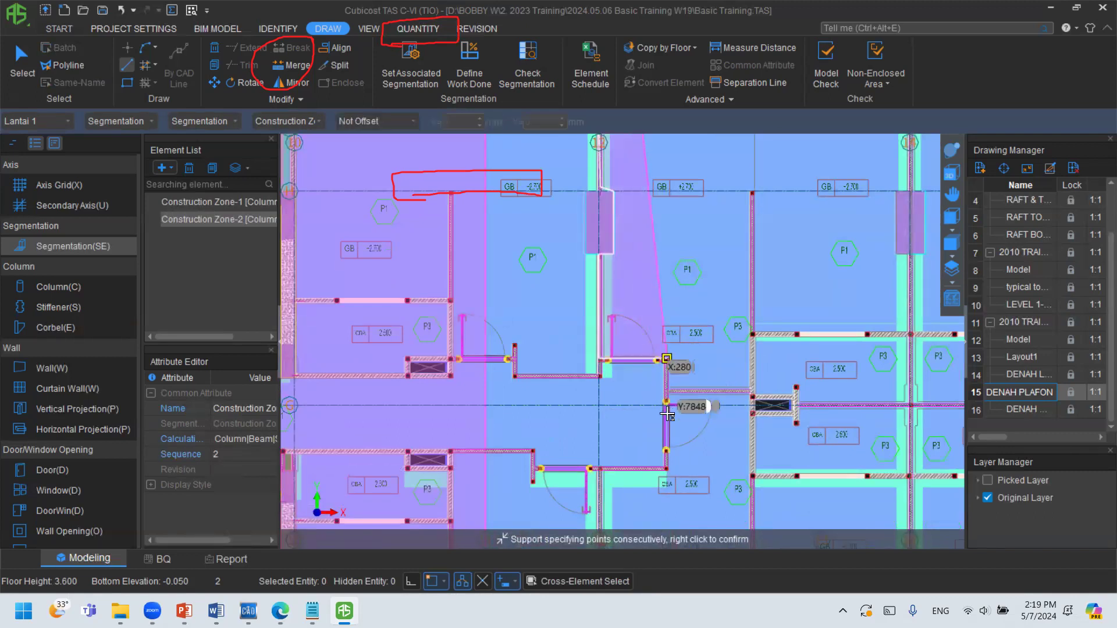
left_click(668, 470)
left_click(603, 469)
Try to carry the Construction Zone-2 outline down axis 12 past axis E to outside the building, and discard the outline.
middle_click_drag(617, 458, 608, 165)
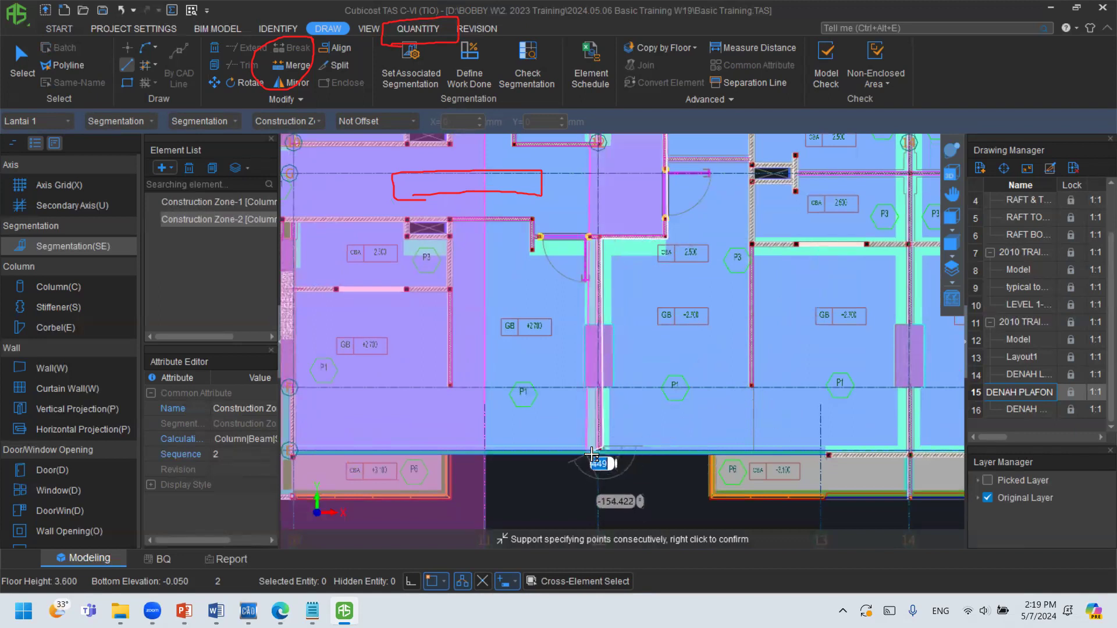
scroll(581, 459, "down", 3)
scroll(575, 372, "down", 3)
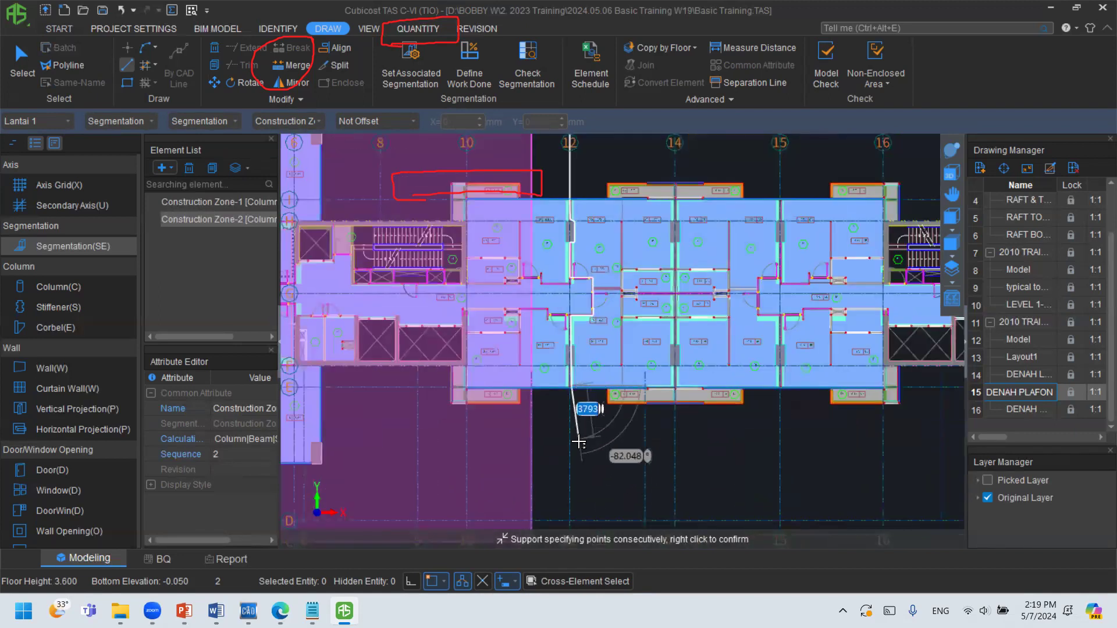
middle_click_drag(702, 438, 779, 441)
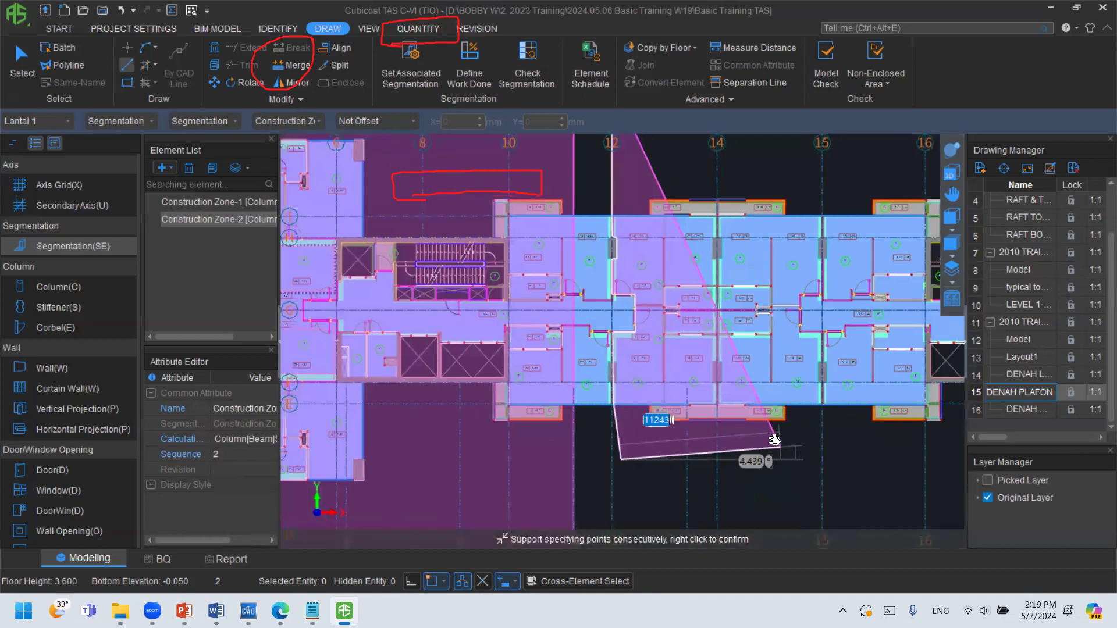
right_click(704, 361)
key("Return")
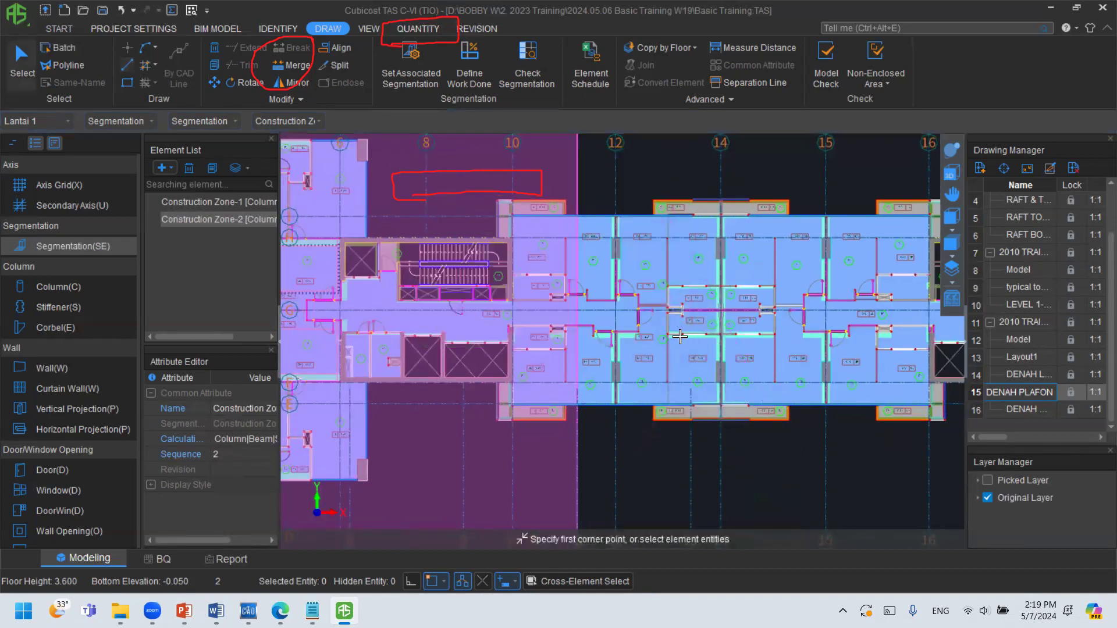
Move the Construction Zone-2 segmentation area's boundary edge near axis 10 onto axis 12.
scroll(598, 263, "up", 2)
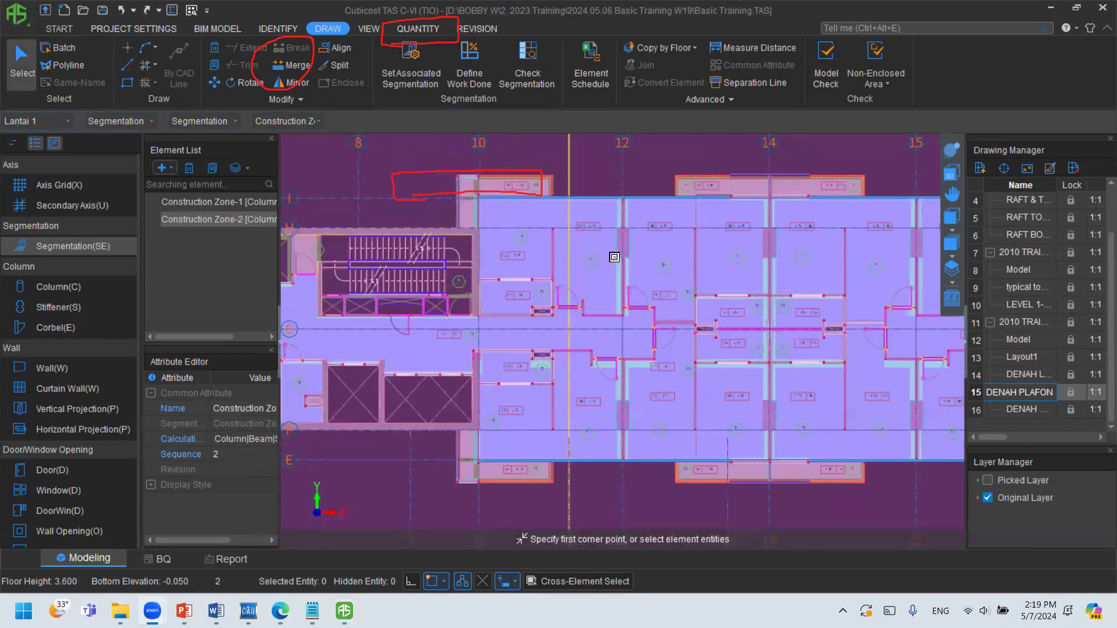
scroll(619, 255, "up", 3)
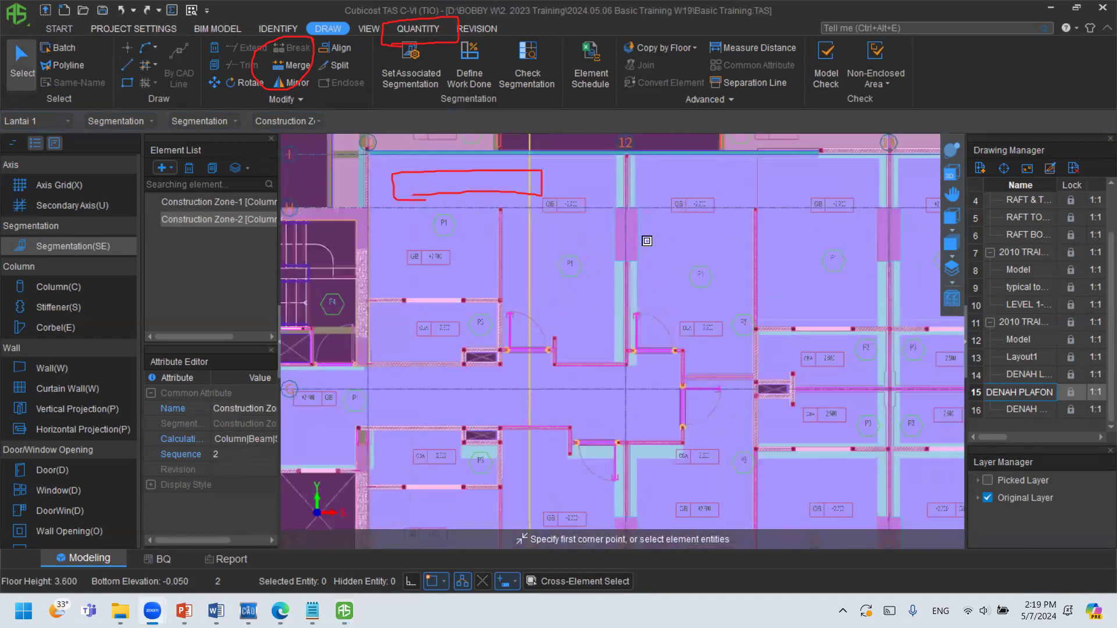
scroll(647, 241, "down", 1)
left_click(648, 241)
scroll(648, 241, "down", 2)
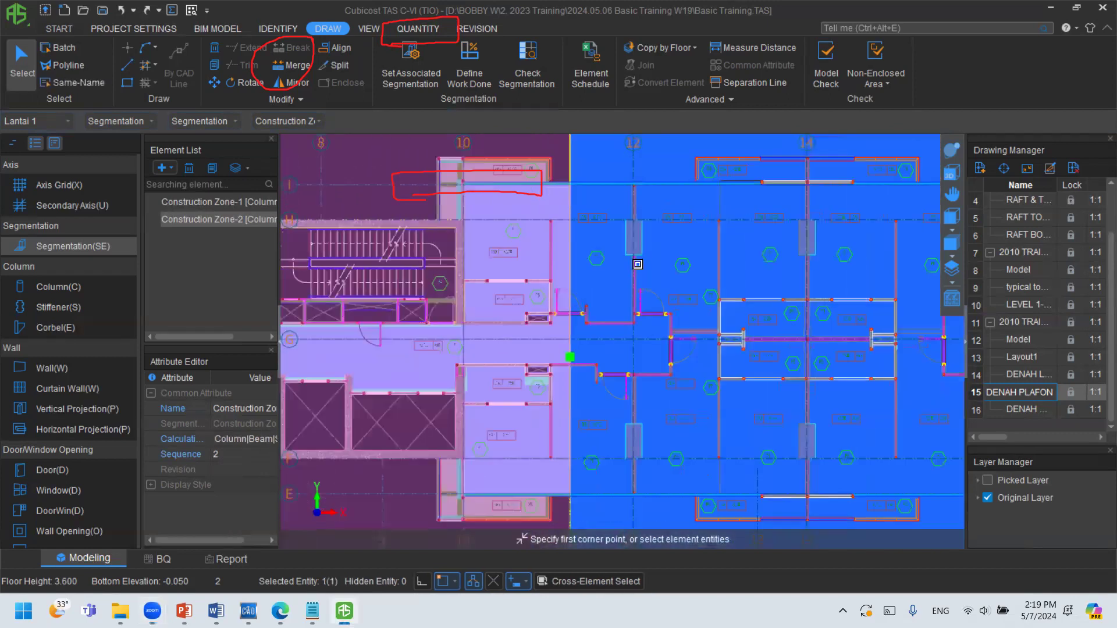
right_click(621, 345)
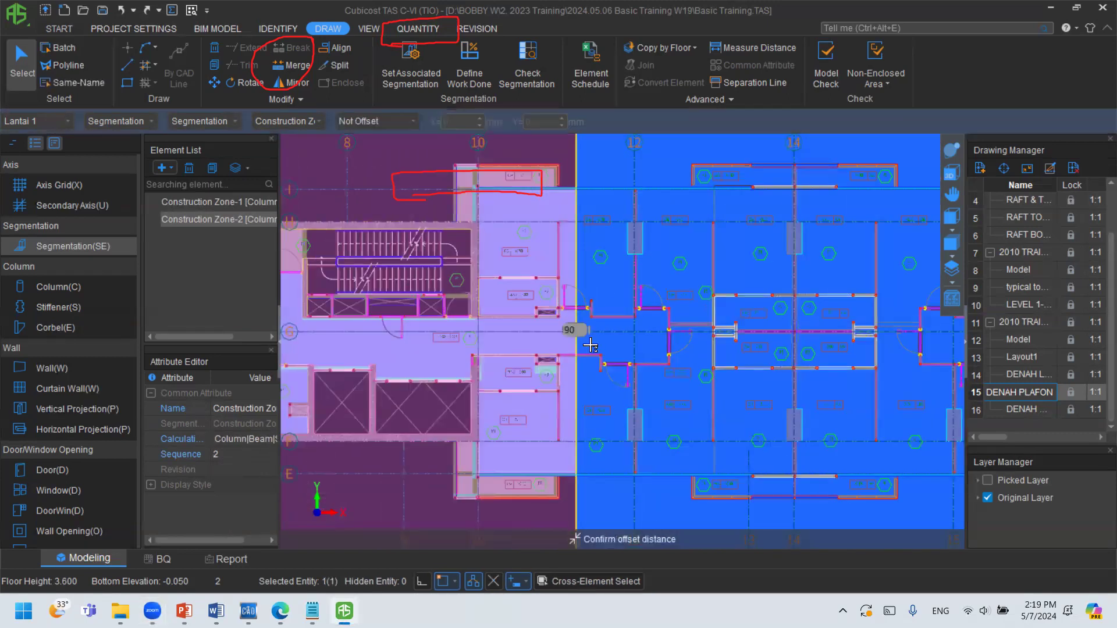
left_click(632, 331)
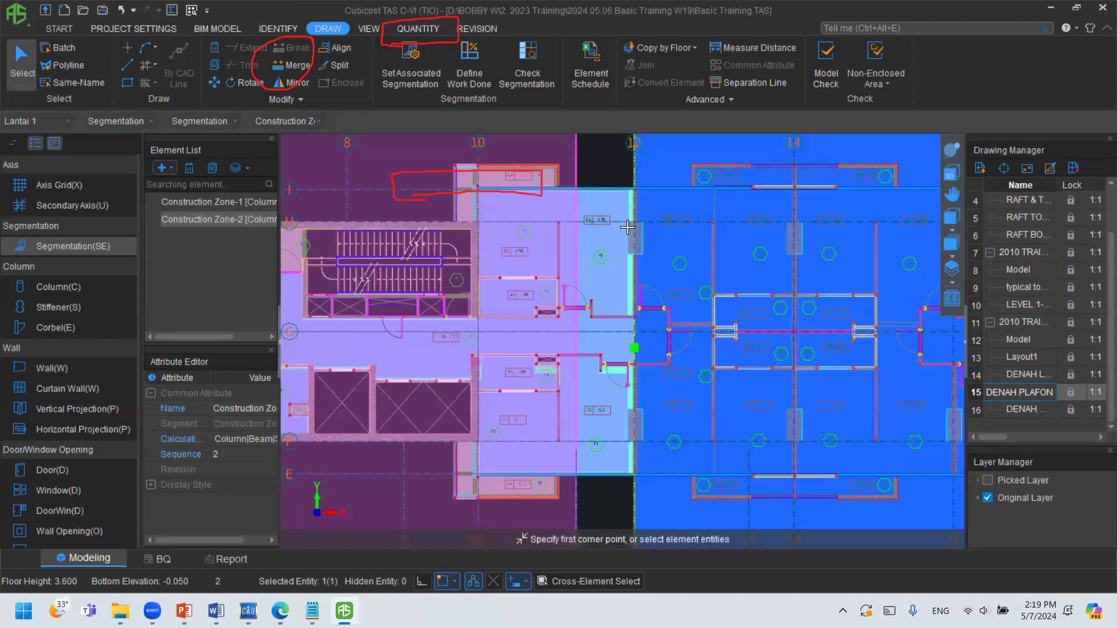
scroll(655, 268, "up", 4)
scroll(654, 225, "up", 2)
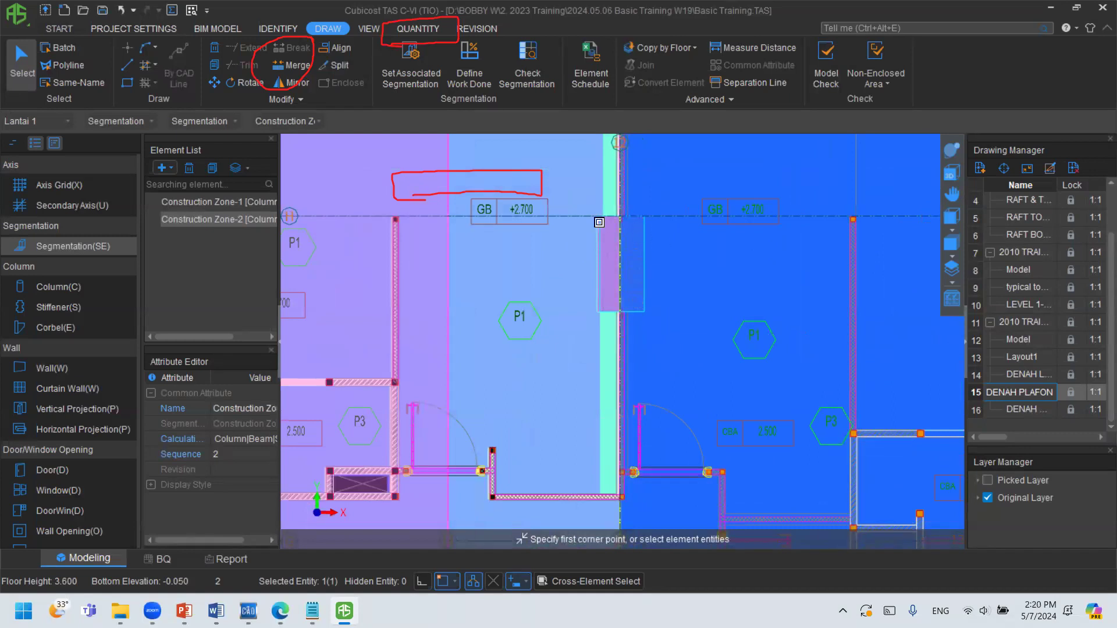
key("Escape")
Extend the Construction Zone-1 segmentation area's edge to axis 12, closing the gap beside Construction Zone-2.
scroll(619, 277, "down", 3)
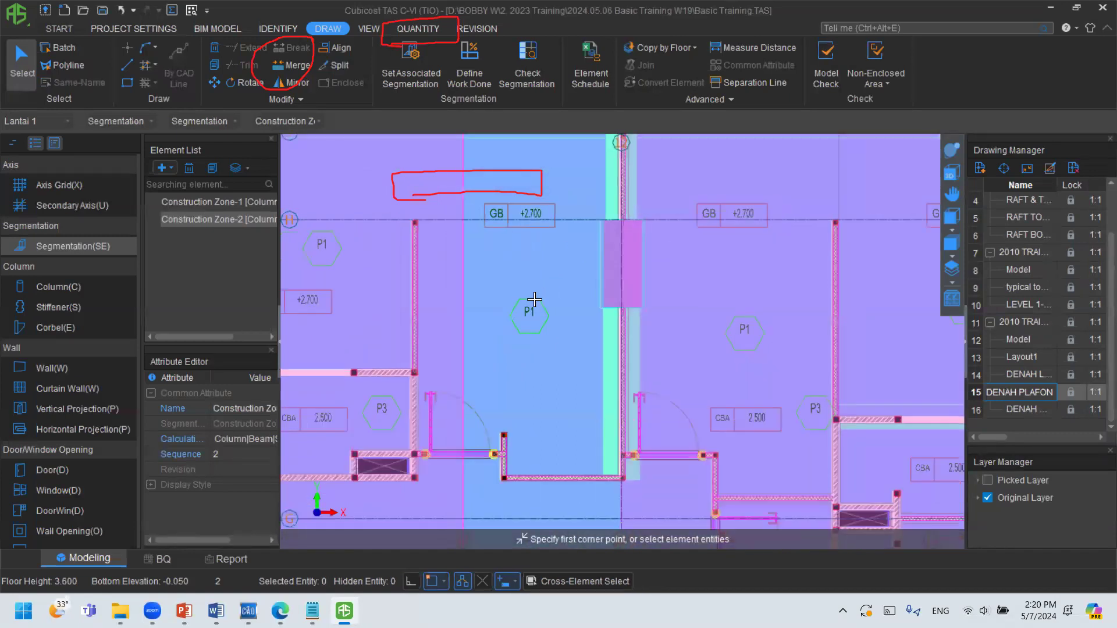
left_click(517, 317)
left_click(515, 464)
left_click(619, 462)
key("Escape")
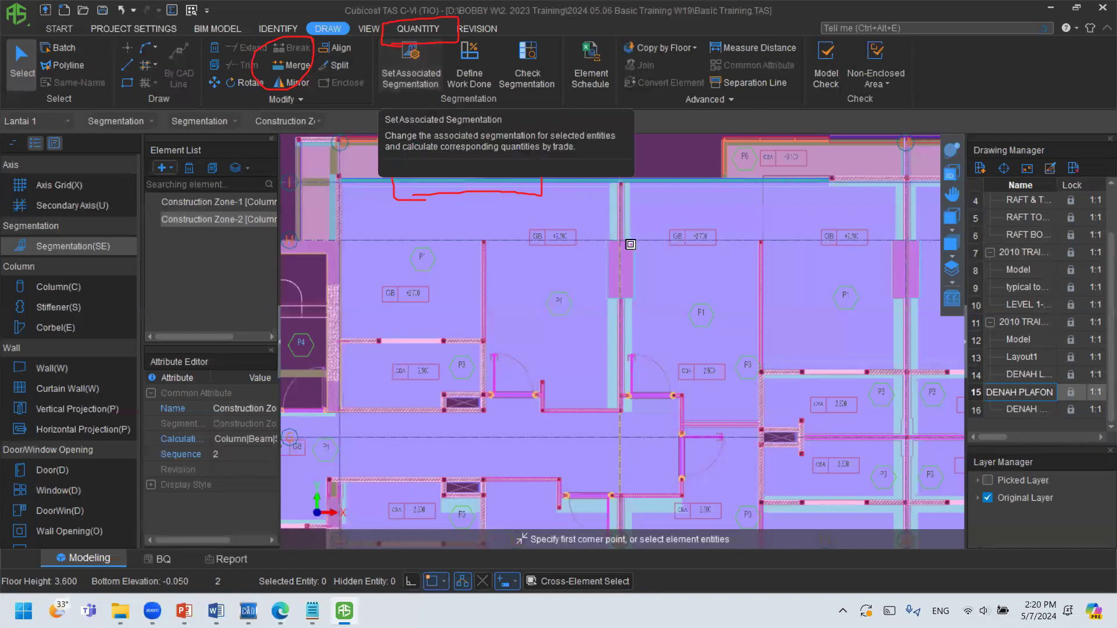
Associate the column at axes 12 and H with Construction Zone-1 for both formwork and concrete.
left_click(640, 263)
left_click(597, 273)
scroll(596, 273, "up", 2)
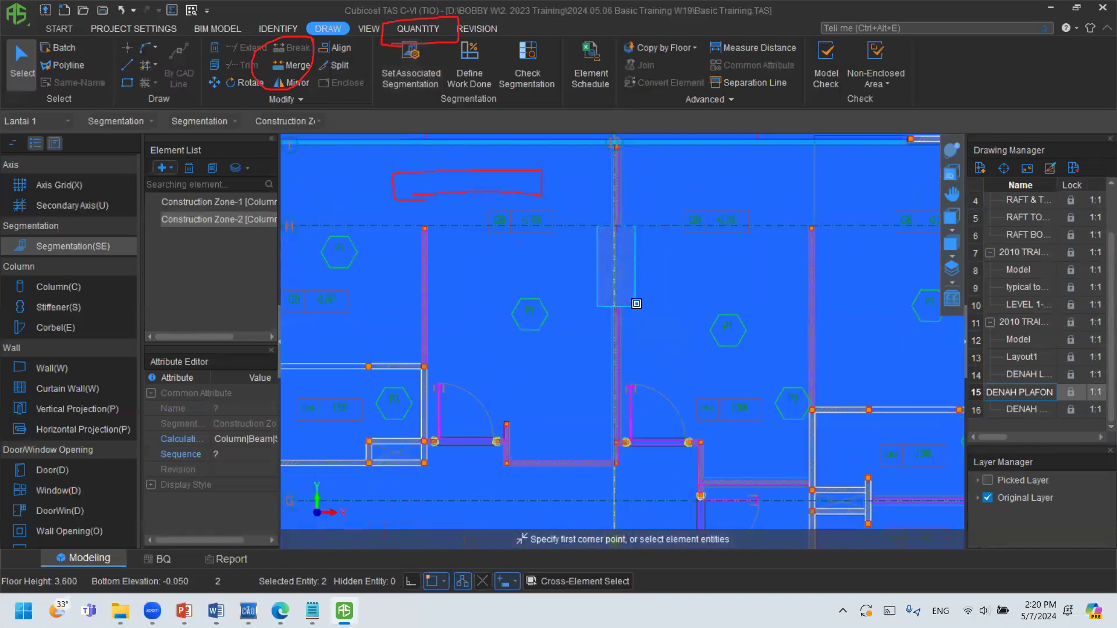
left_click(674, 266)
left_click(589, 284)
left_click(434, 75)
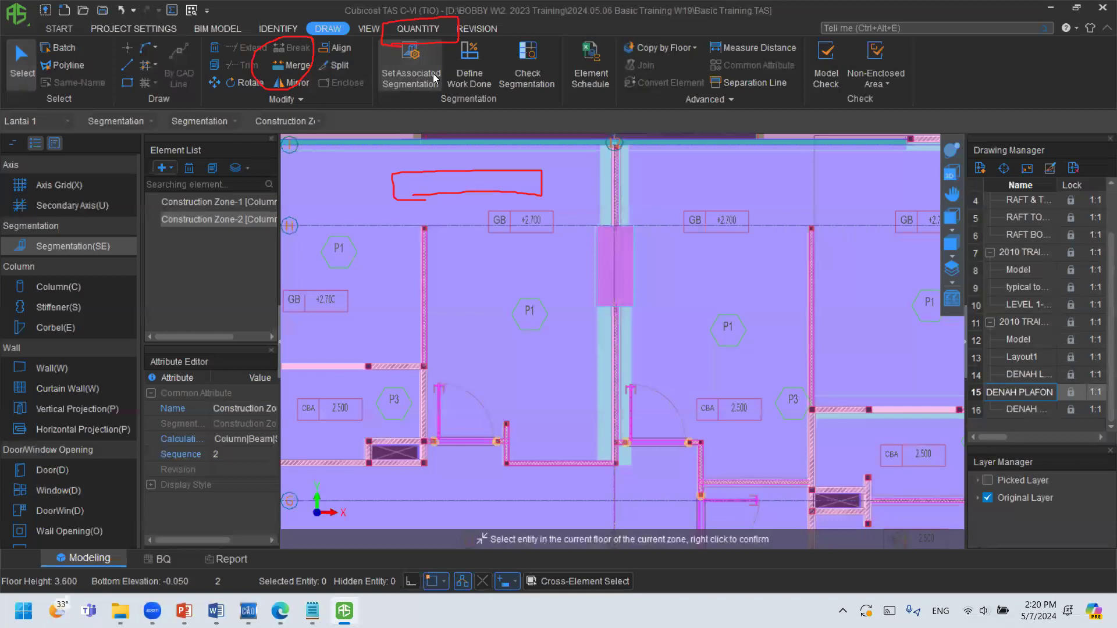
left_click(630, 249)
right_click(631, 249)
left_click_drag(515, 144, 247, 128)
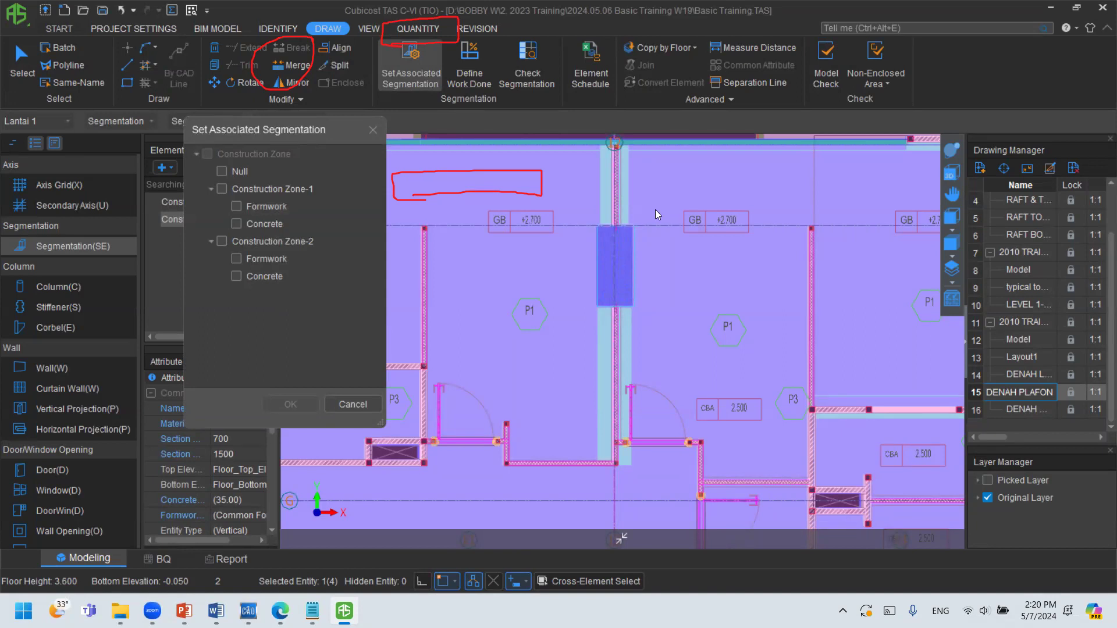
left_click(320, 188)
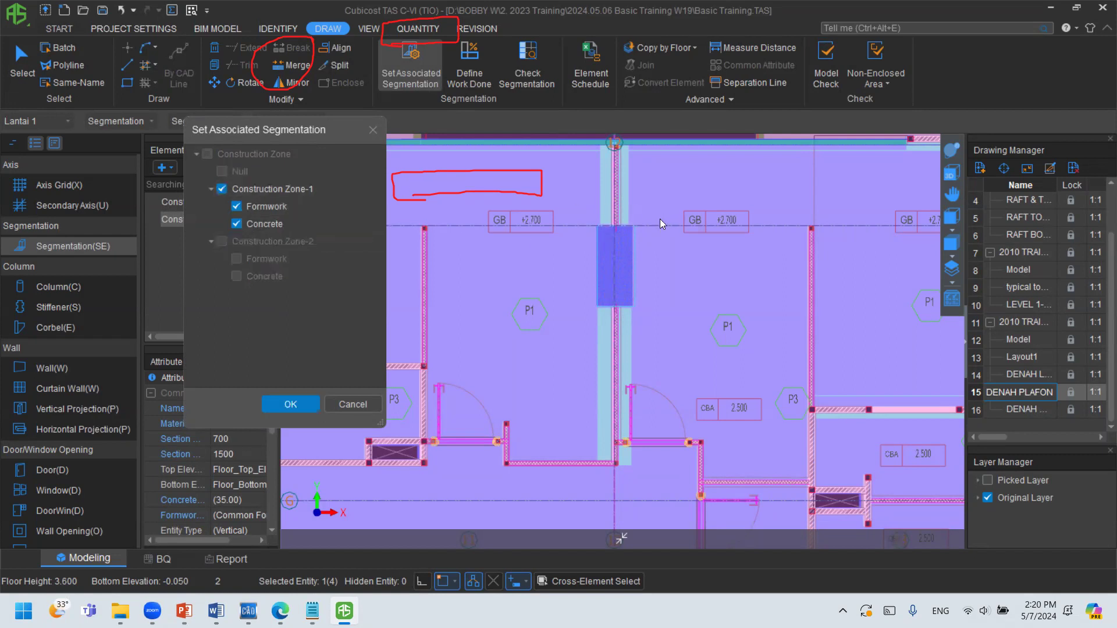
left_click(300, 405)
scroll(604, 220, "down", 1)
middle_click_drag(604, 220, 549, 141)
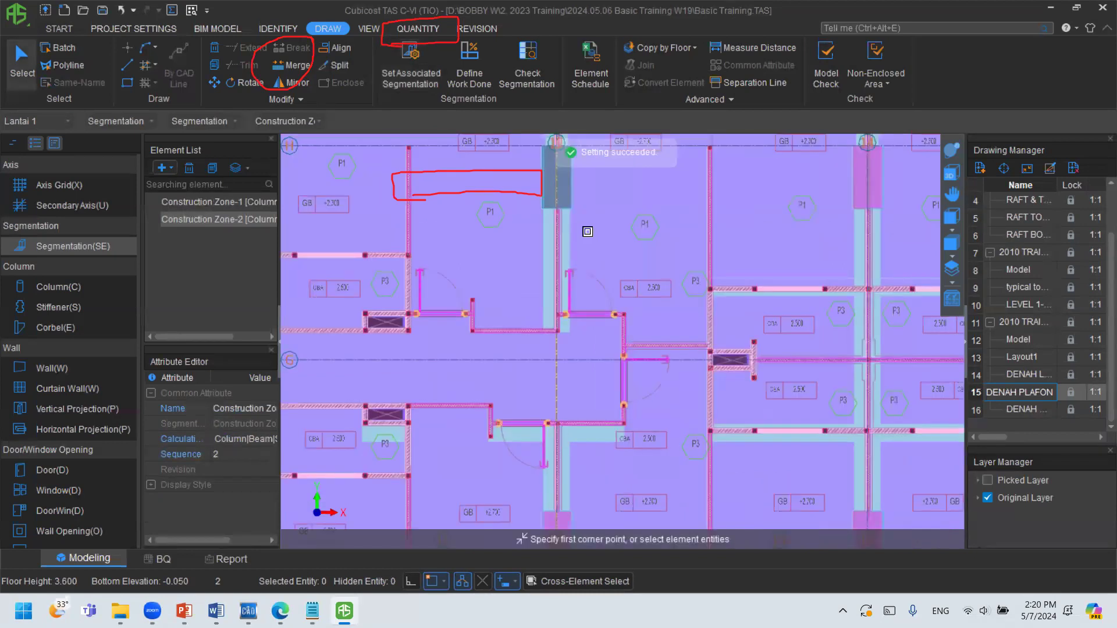
left_click(570, 201)
key("Escape")
middle_click_drag(564, 206, 569, 269)
scroll(569, 268, "up", 1)
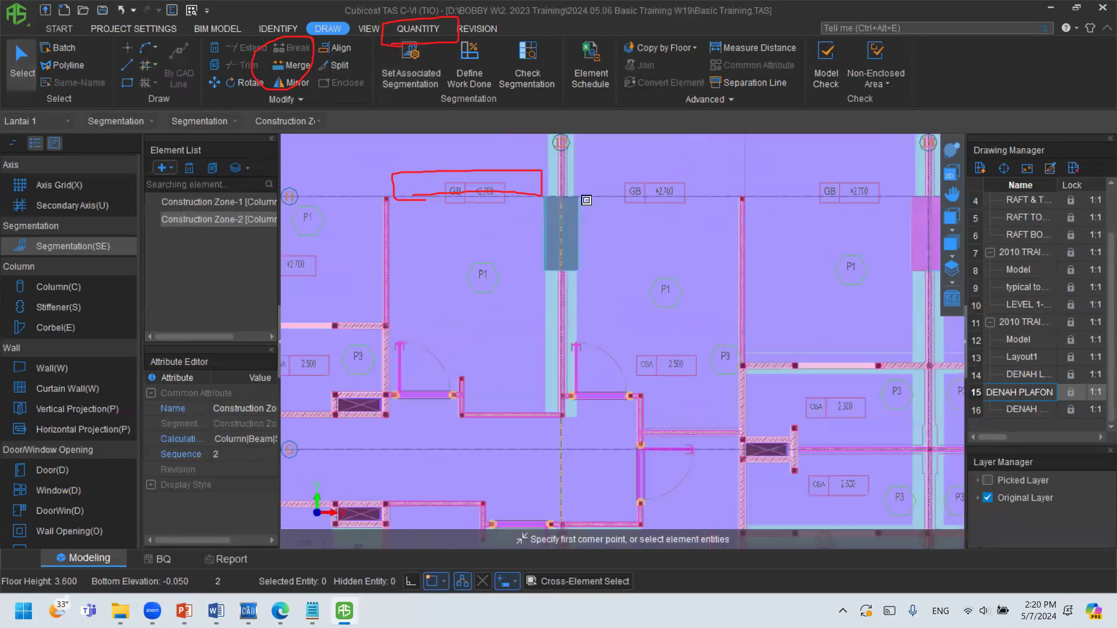
left_click(568, 192)
key("Escape")
Associate the K2A column at axes 12 and F with Construction Zone-1, including its formwork and concrete.
scroll(544, 325, "down", 1)
middle_click_drag(544, 333, 548, 224)
middle_click_drag(562, 444, 569, 323)
scroll(569, 323, "up", 1)
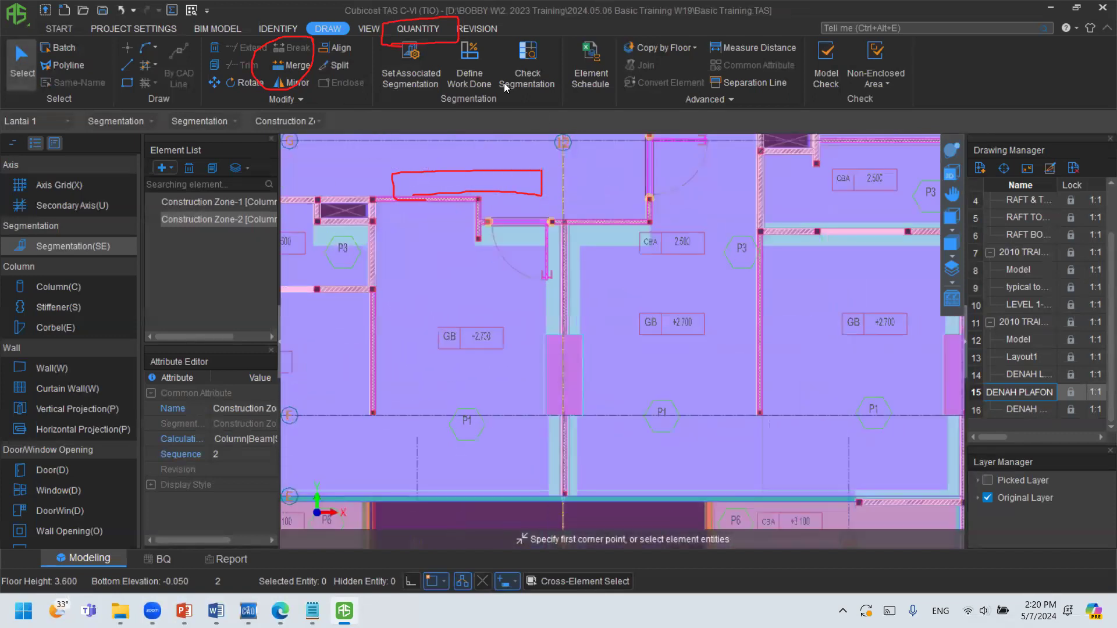
left_click(410, 73)
left_click(563, 375)
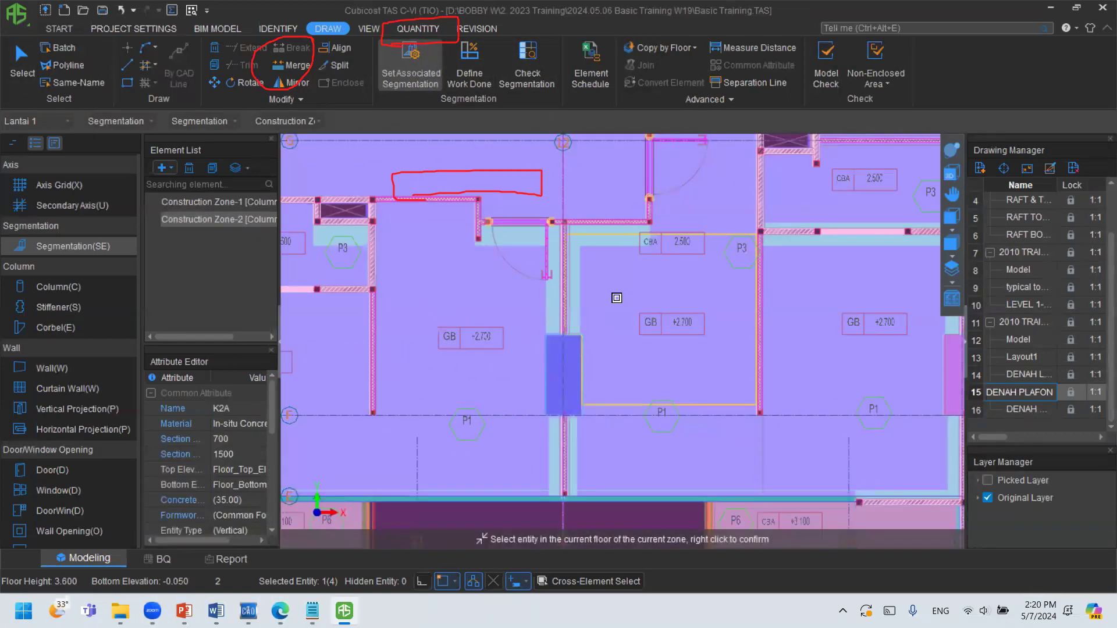
right_click(619, 298)
left_click(489, 206)
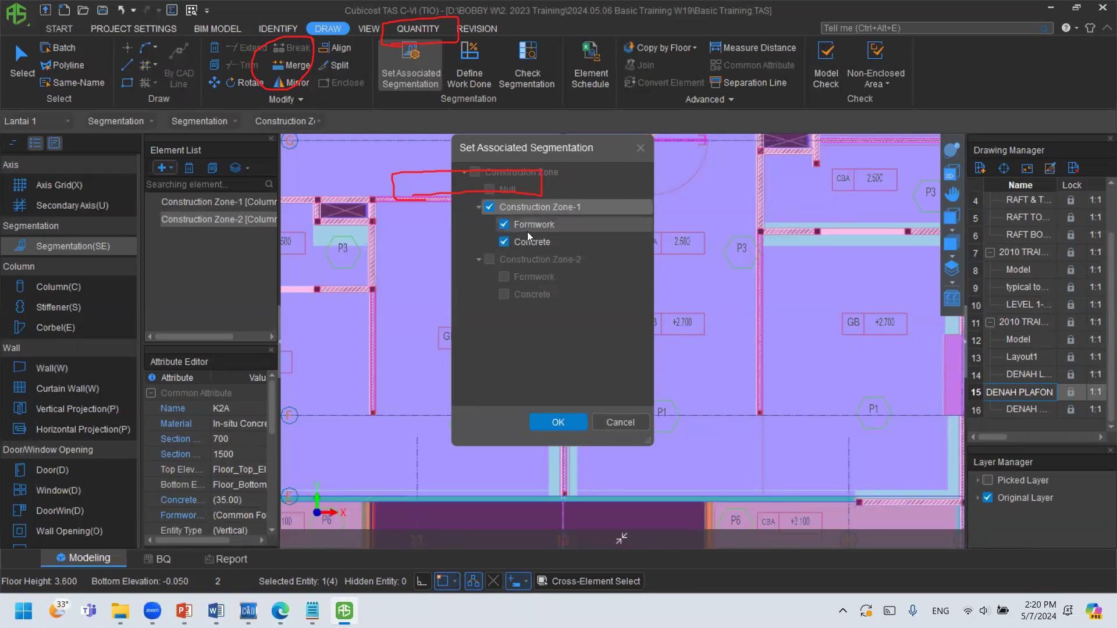
left_click(554, 421)
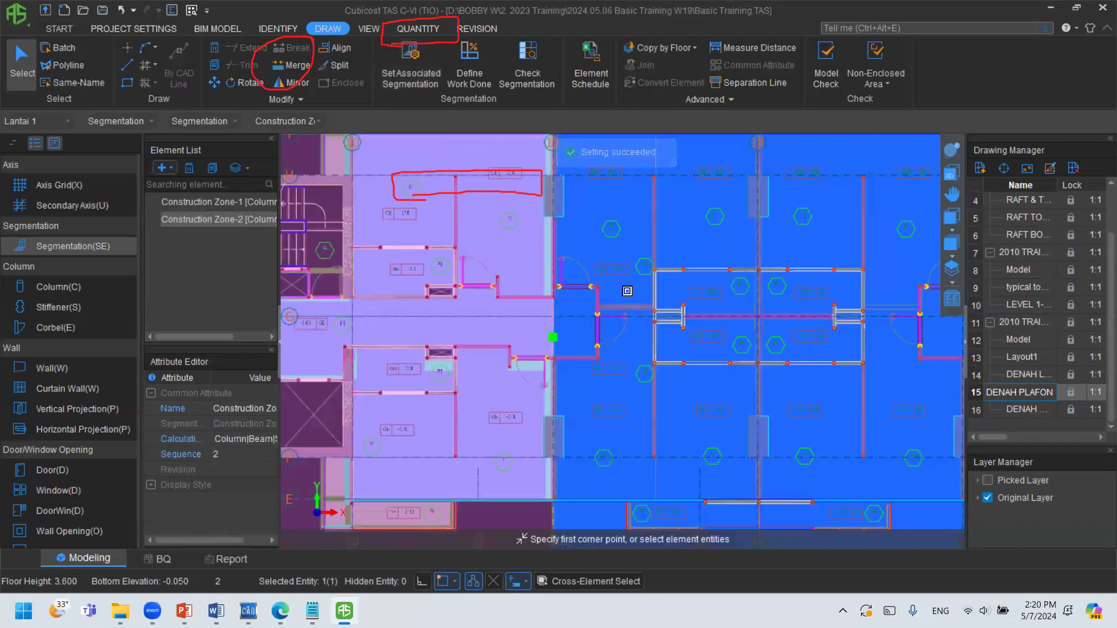
left_click(538, 283)
key("Escape")
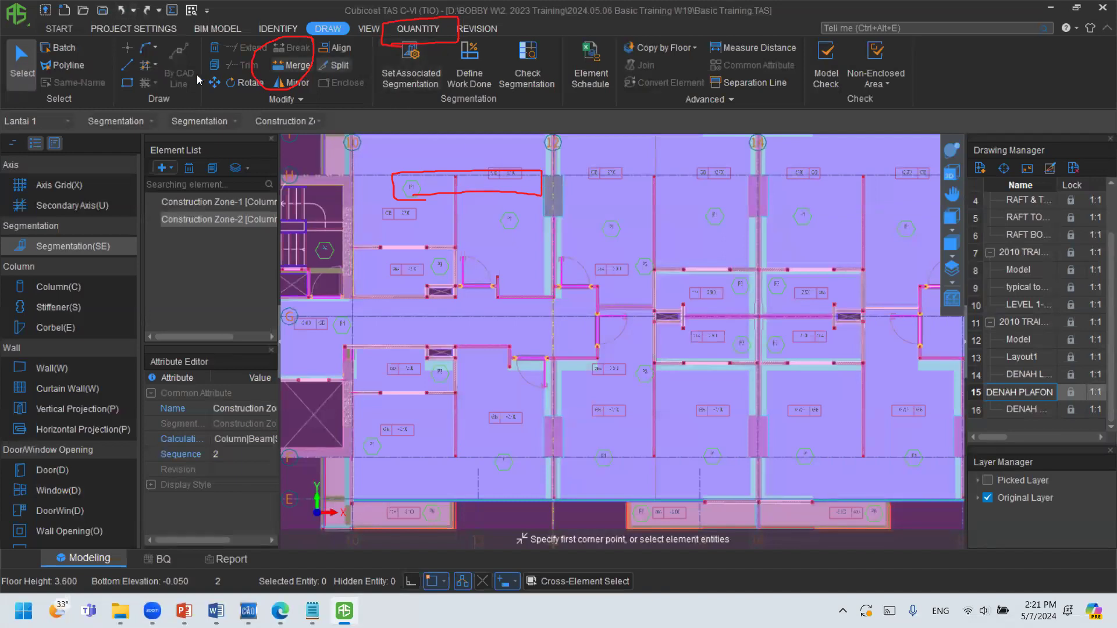
left_click(127, 65)
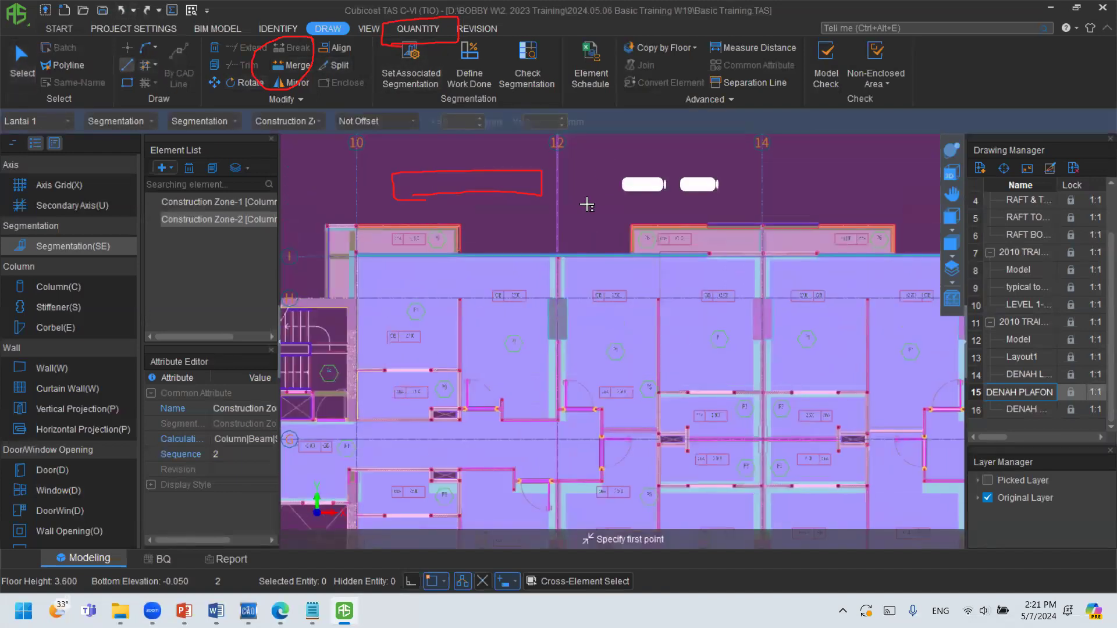
left_click(607, 158)
key("Escape")
key("Escape")
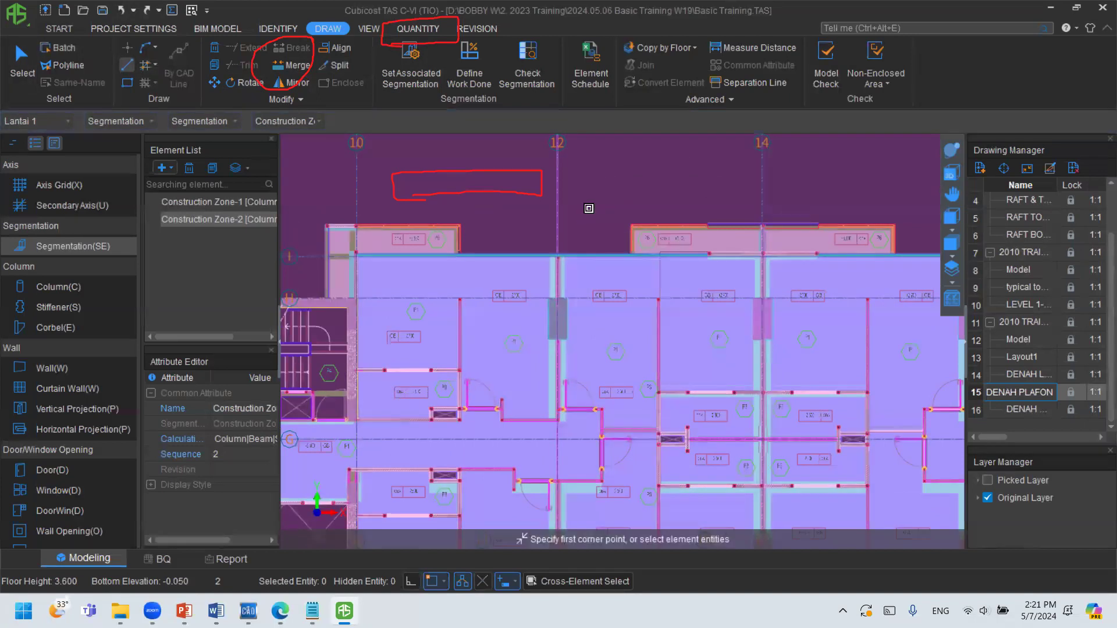
left_click(589, 209)
middle_click_drag(571, 360, 569, 298)
scroll(581, 301, "down", 1)
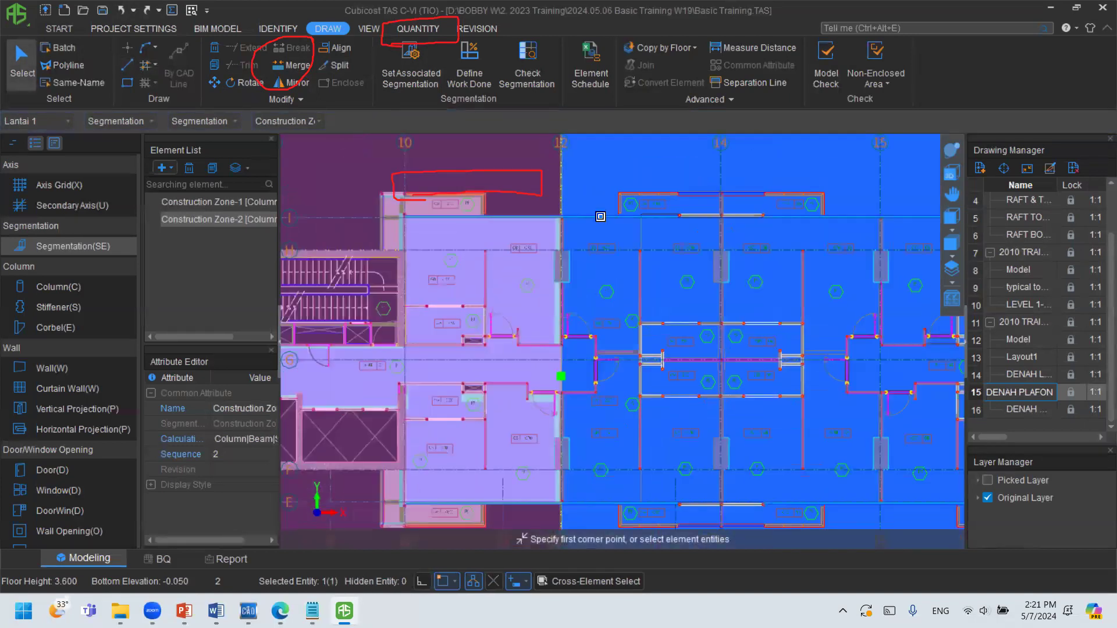
key("Escape")
Change the fill color of the Construction Zone-1 segmentation area to yellow.
left_click(553, 194)
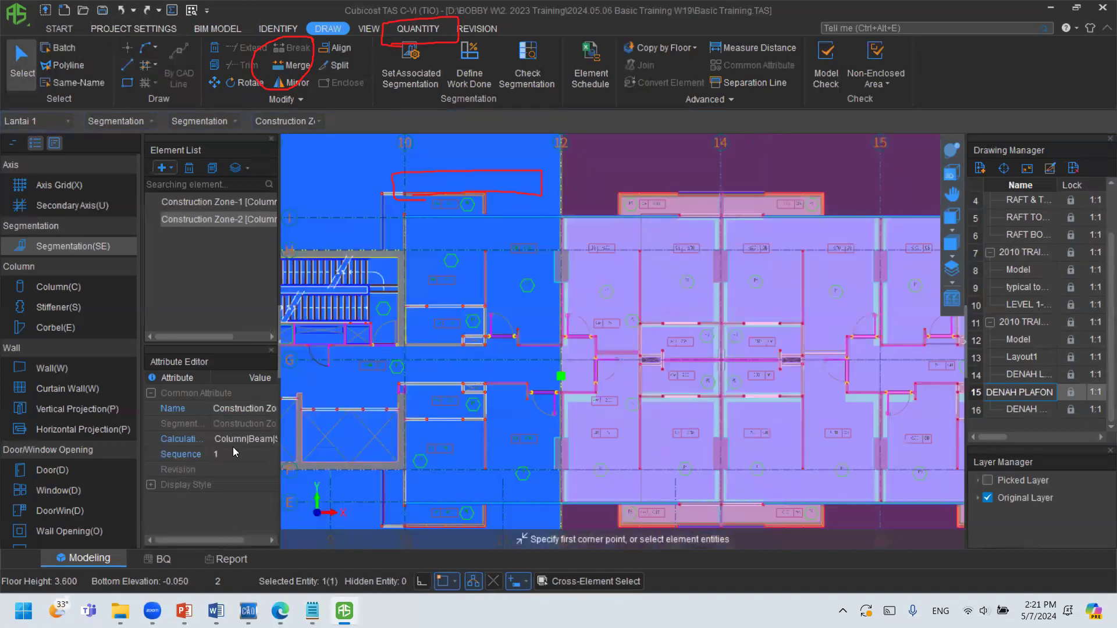
left_click(152, 484)
left_click(249, 501)
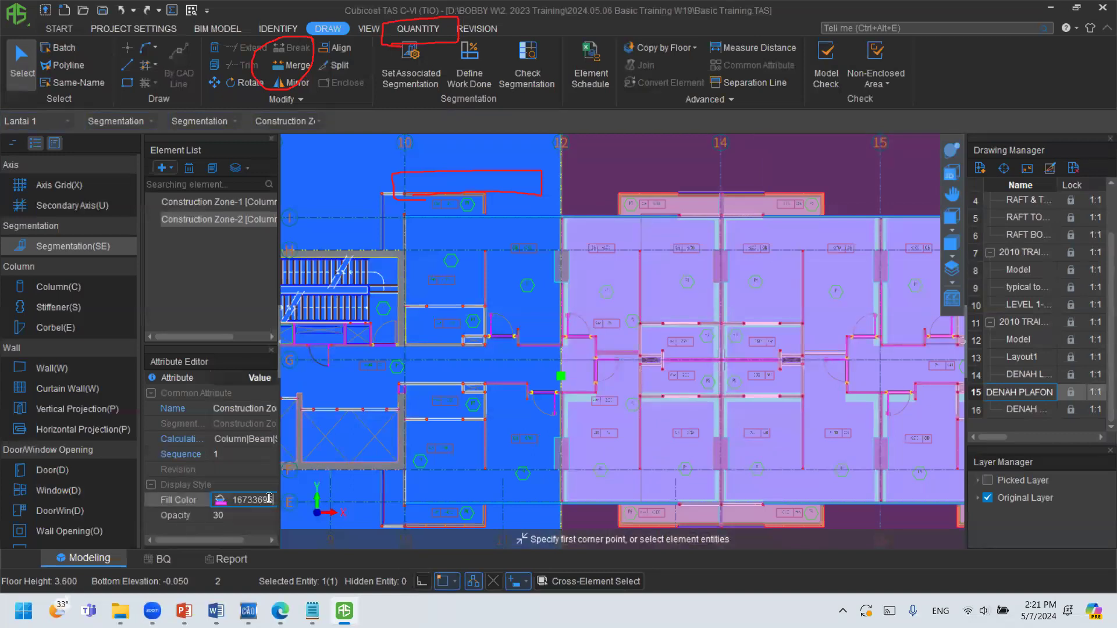
left_click(269, 498)
left_click(236, 414)
key("Escape")
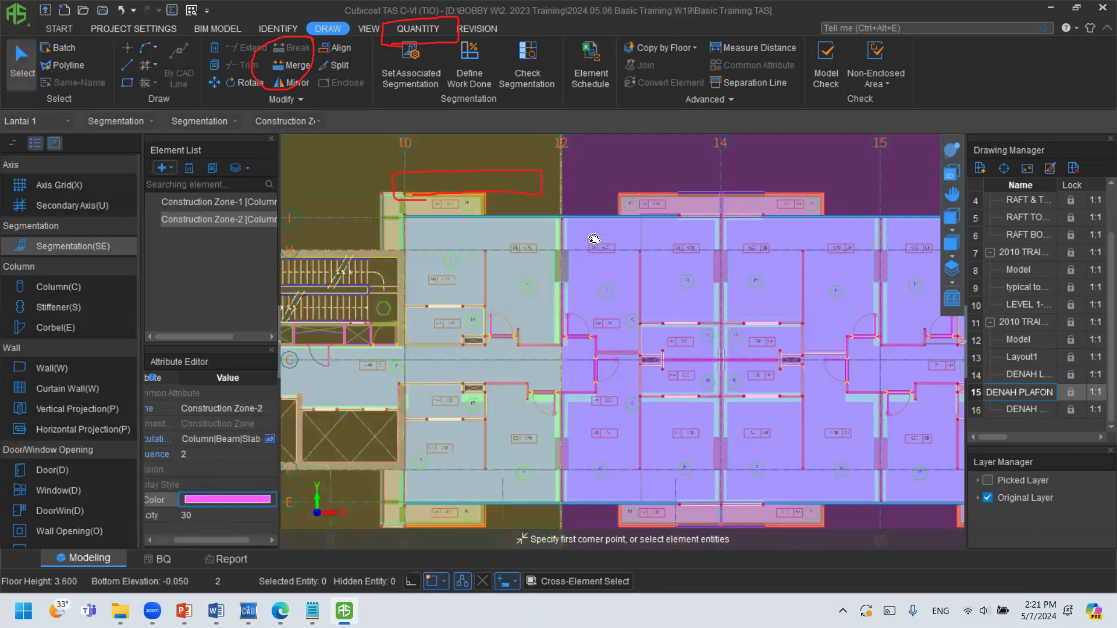
scroll(594, 238, "down", 3)
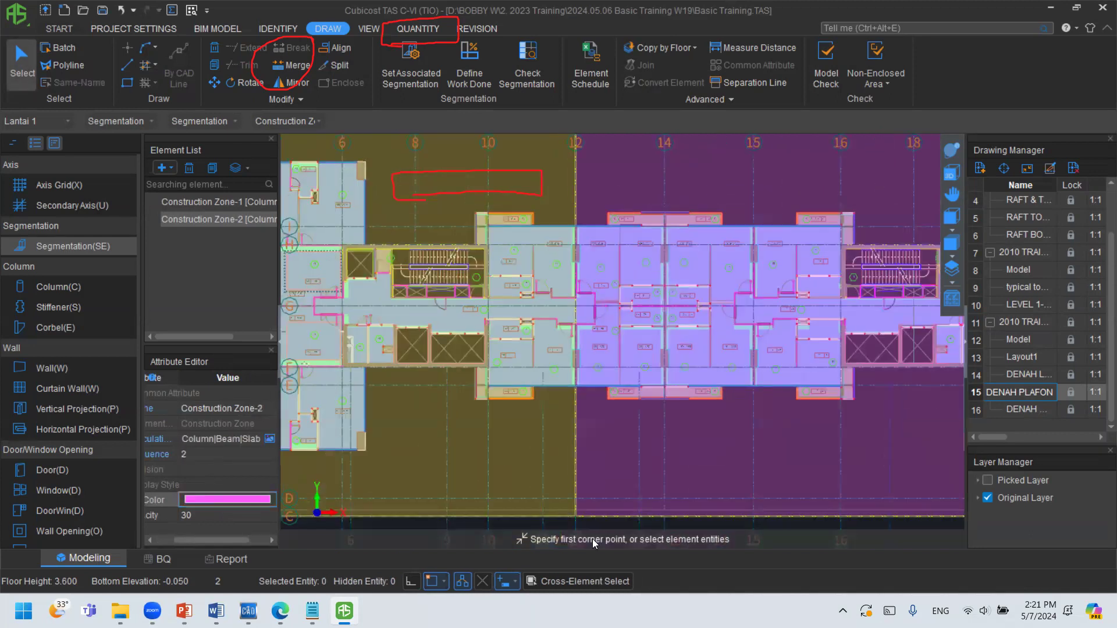
scroll(593, 249, "up", 5)
left_click(576, 173)
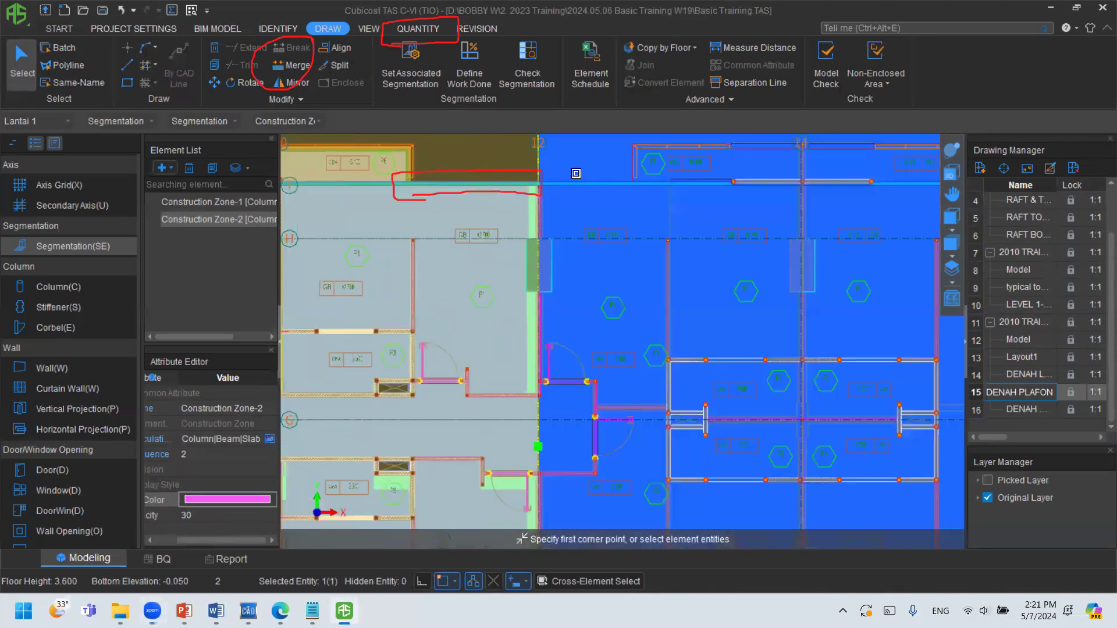
scroll(582, 185, "down", 2)
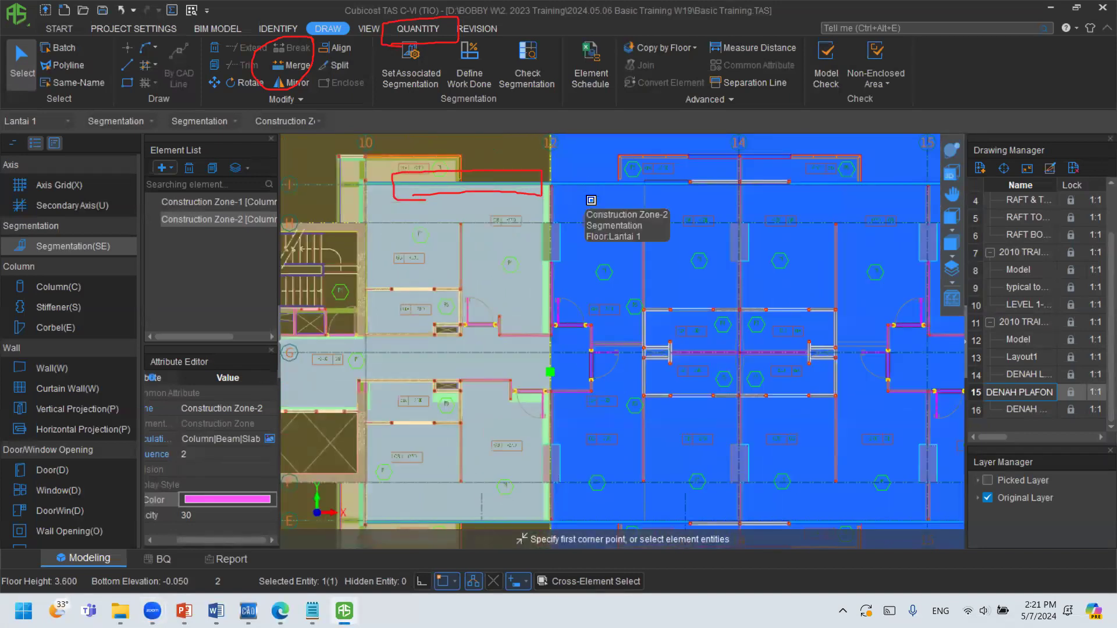
scroll(524, 185, "up", 2)
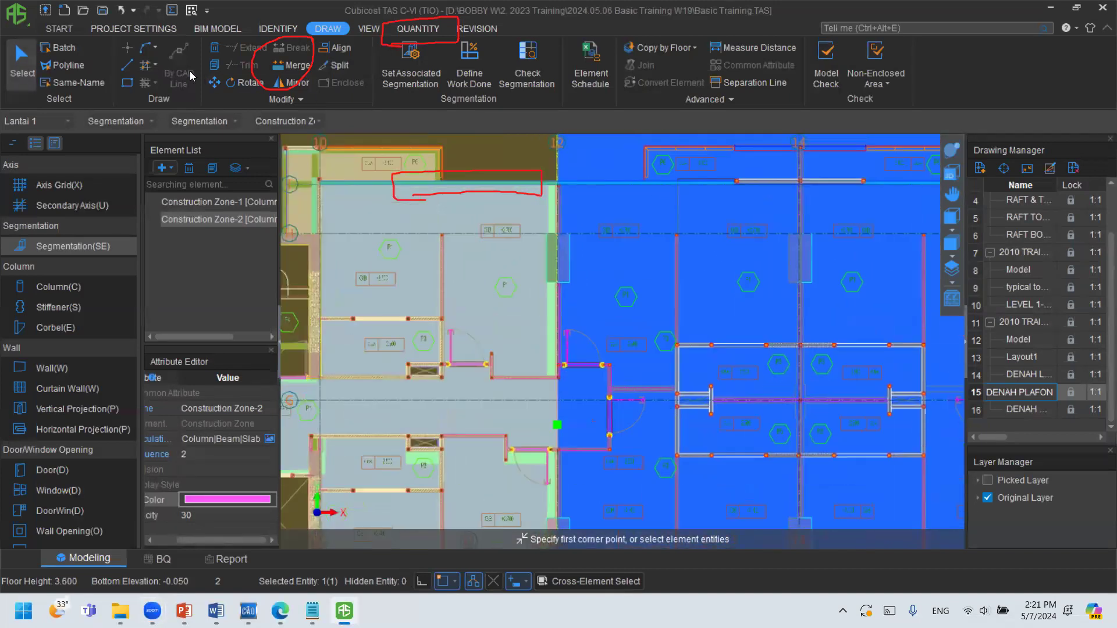
left_click(131, 66)
middle_click_drag(550, 139, 559, 219)
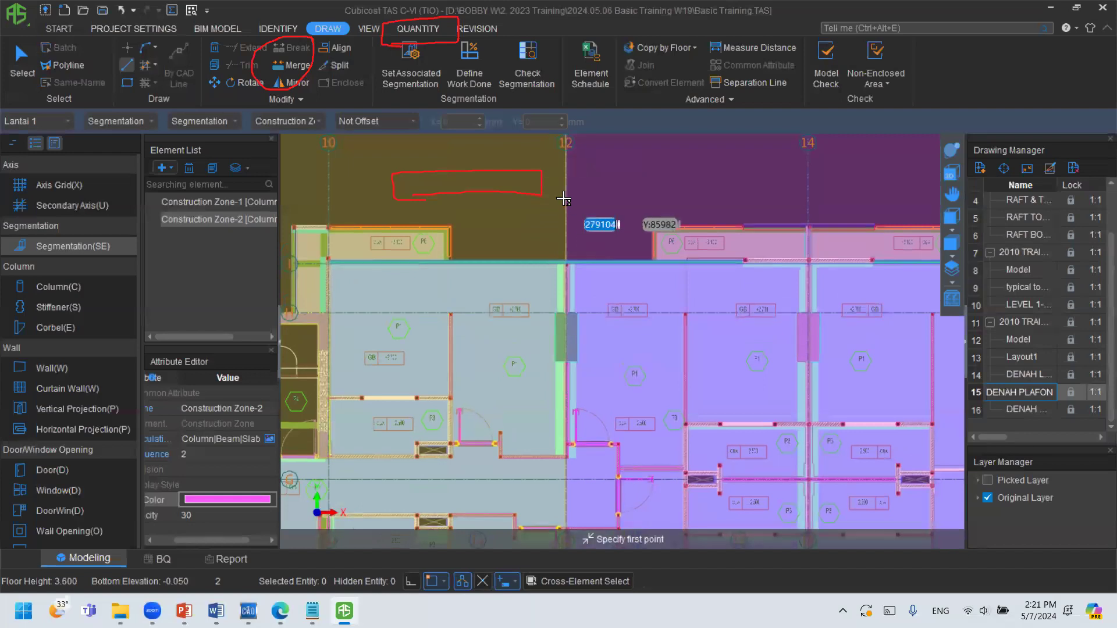
left_click(563, 200)
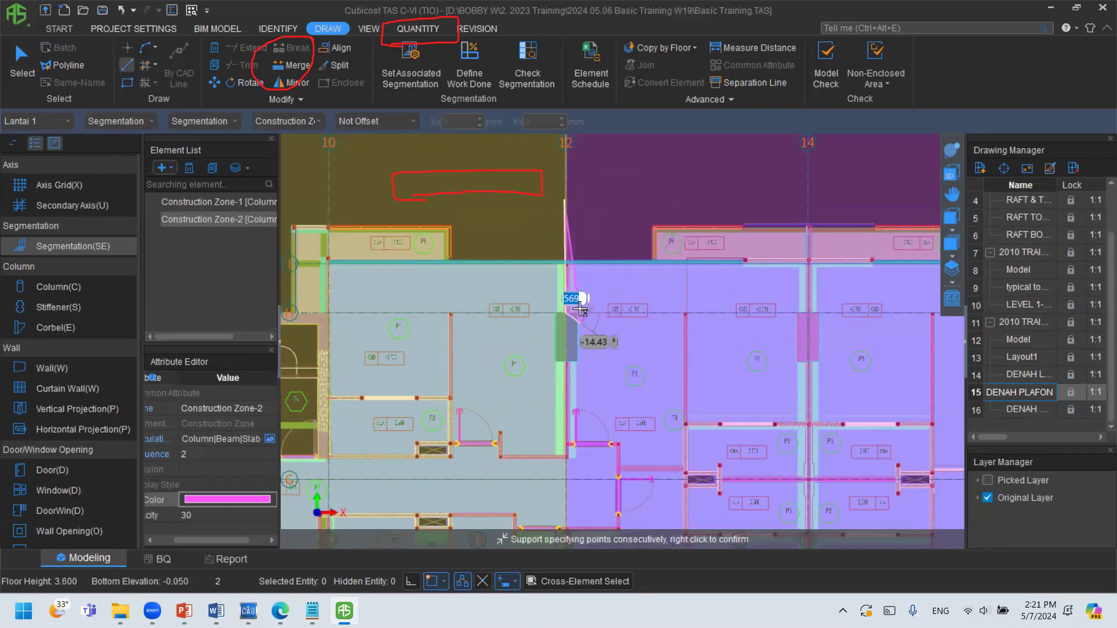
right_click(593, 351)
left_click(612, 325)
key("Escape")
Save the current project.
scroll(586, 310, "down", 5)
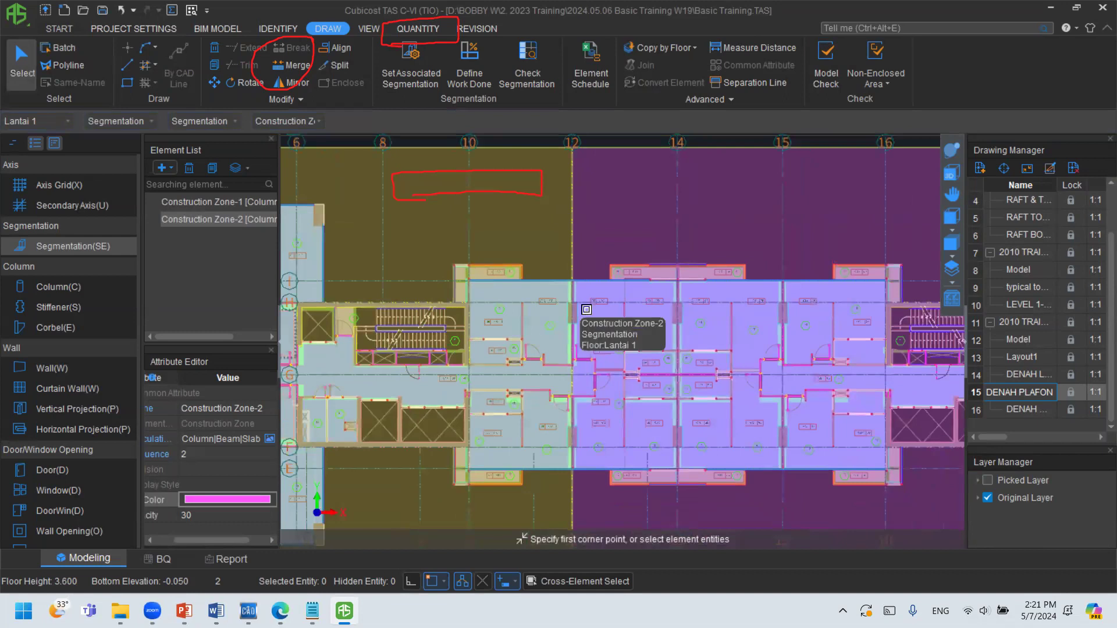
scroll(588, 308, "down", 4)
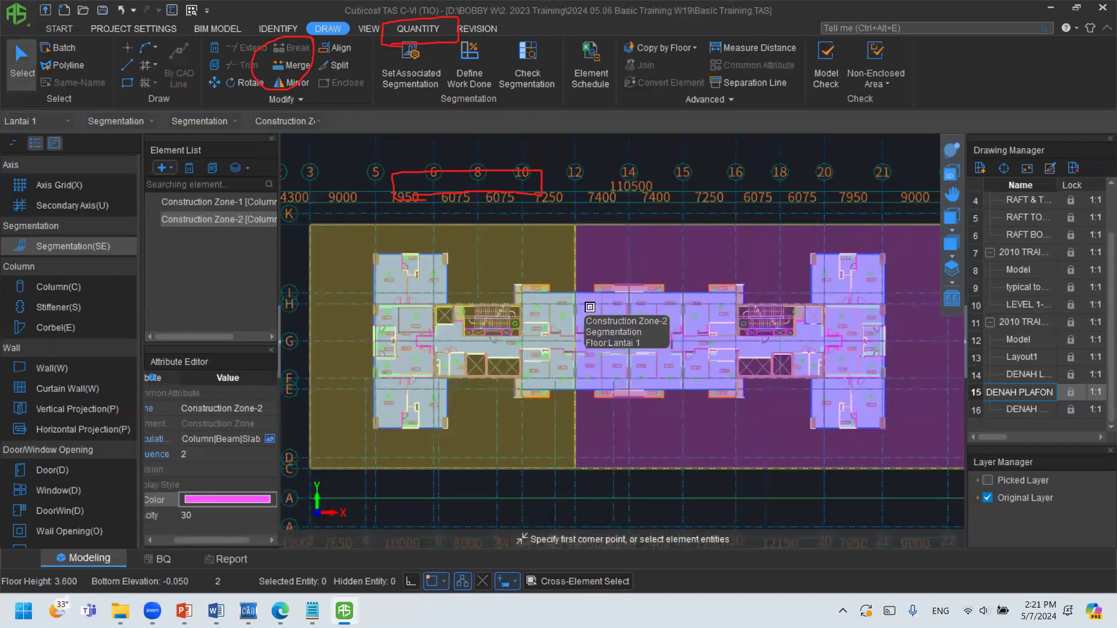
left_click(404, 64)
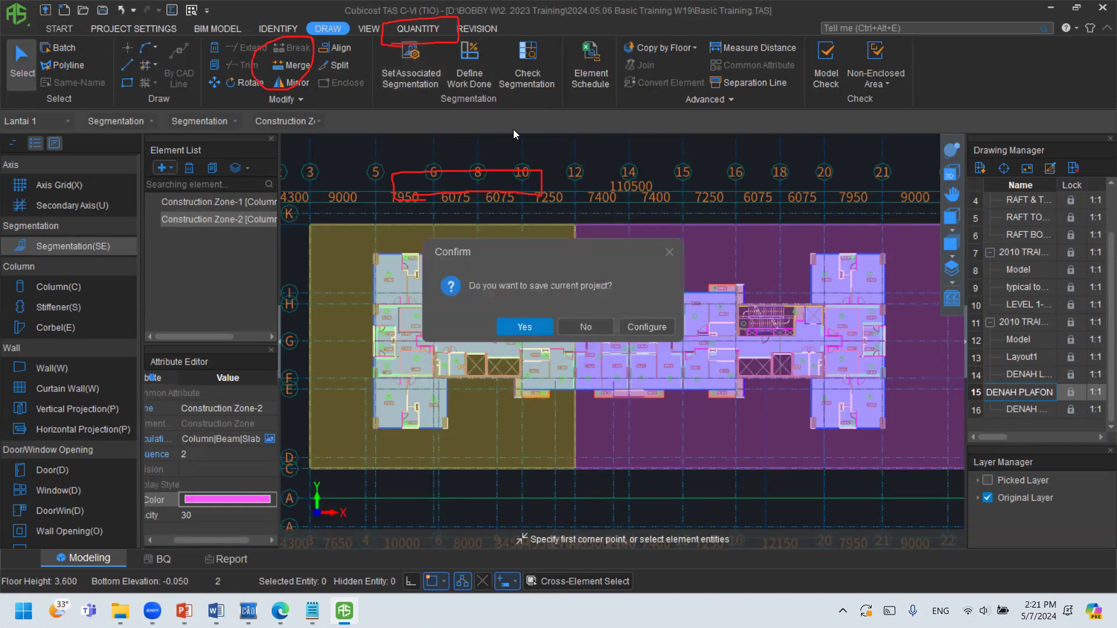
key("Return")
scroll(621, 340, "up", 1)
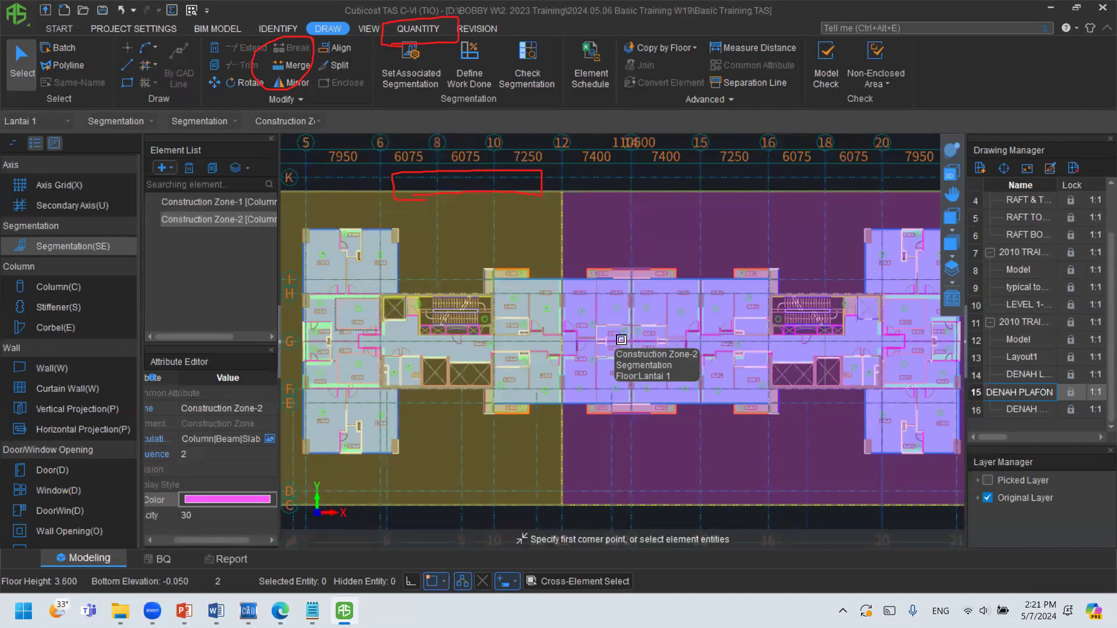
left_click(633, 229)
left_click(633, 229)
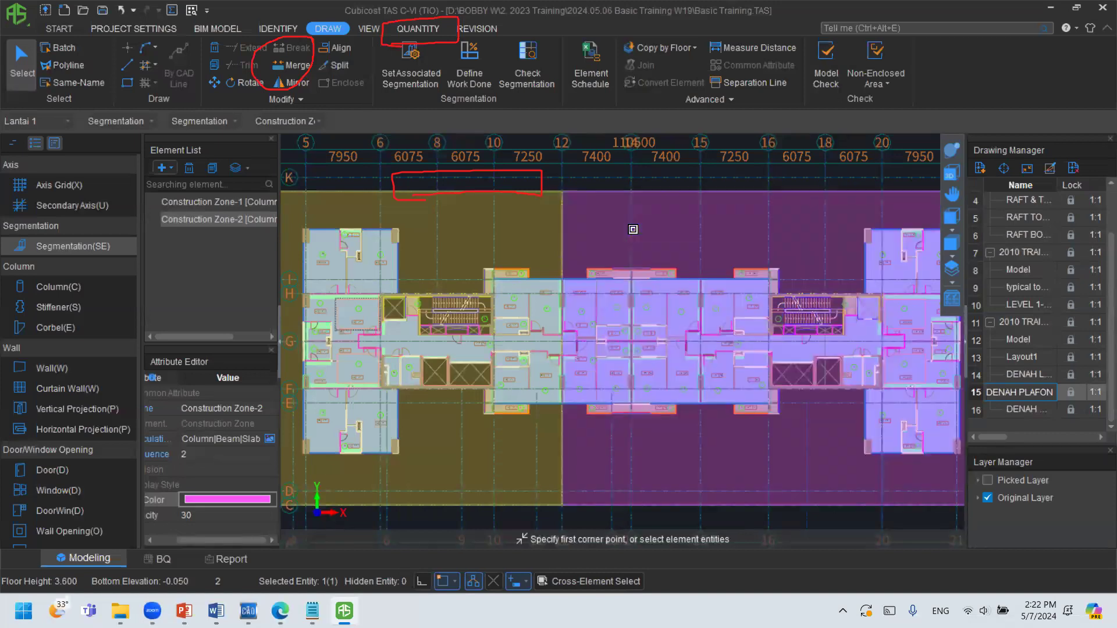
left_click(633, 229)
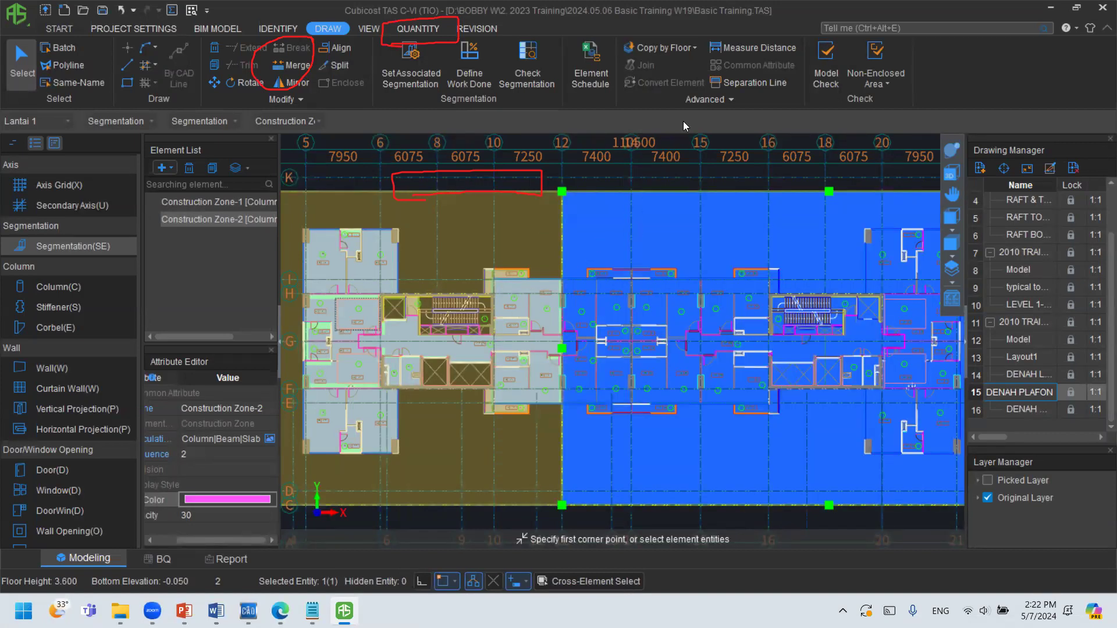
left_click(669, 48)
left_click(675, 68)
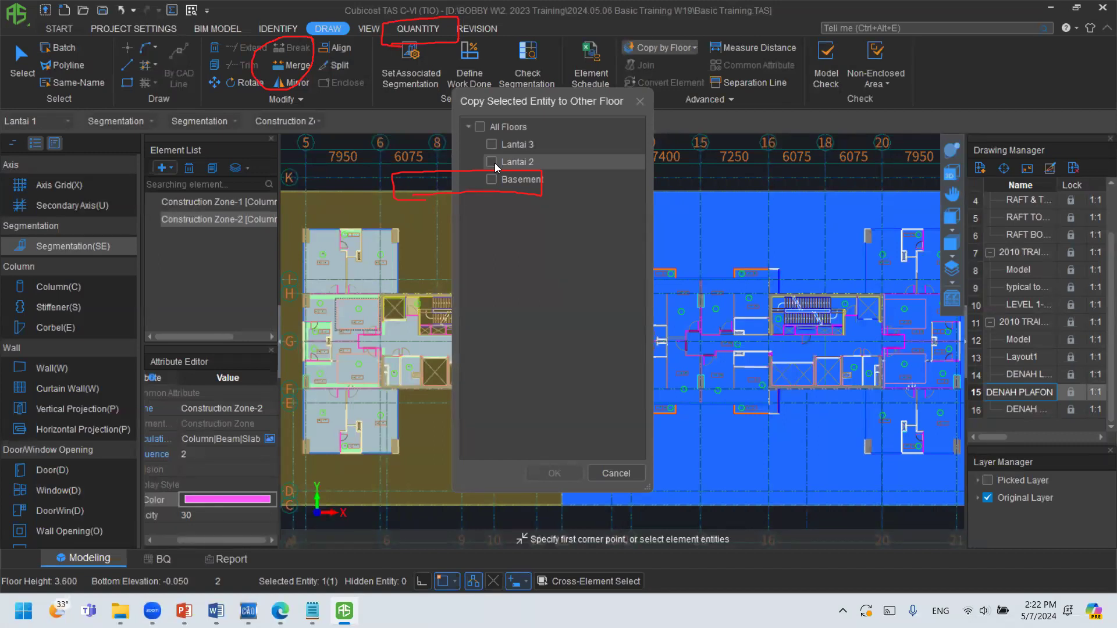
key("Escape")
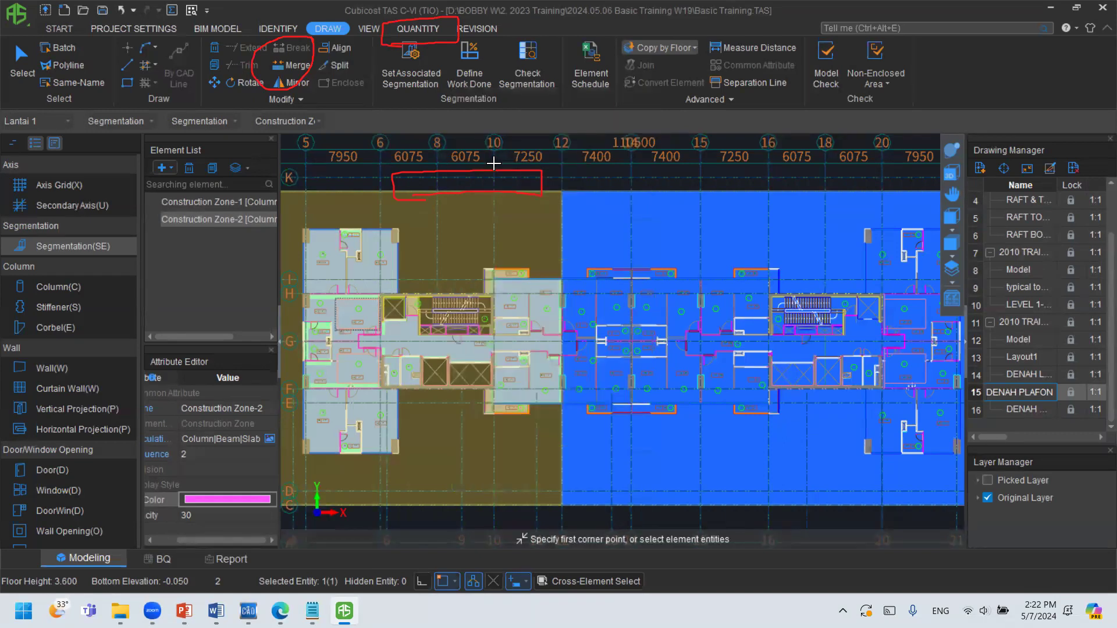
key("Escape")
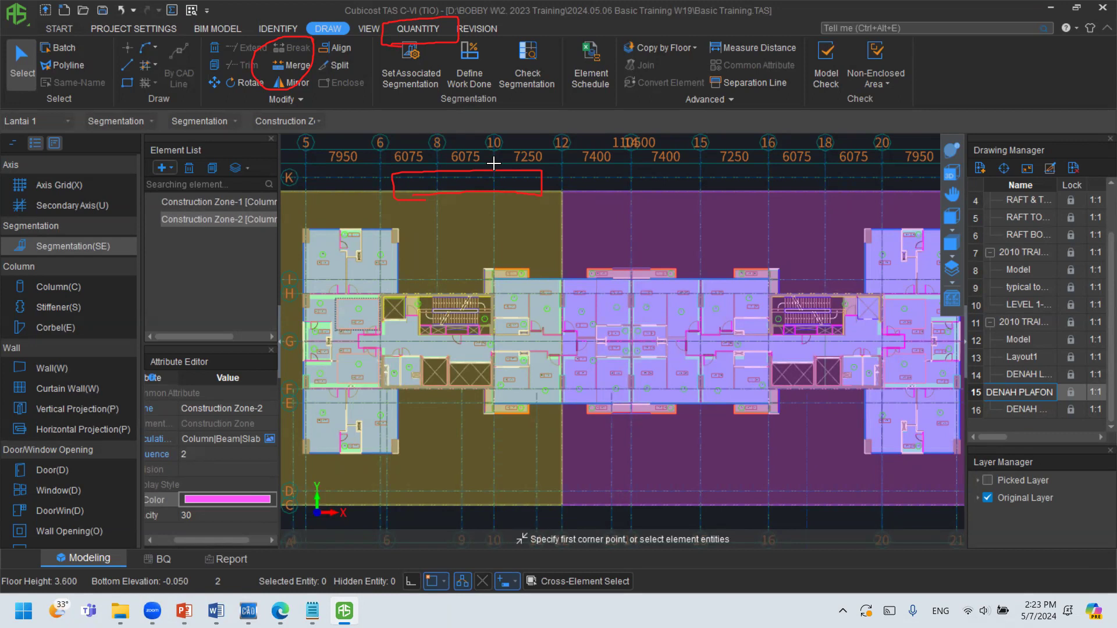
Review which element categories are included in the calculation scope of Construction Zone-2.
middle_click_drag(364, 210, 506, 207)
scroll(506, 207, "up", 2)
scroll(506, 207, "up", 2)
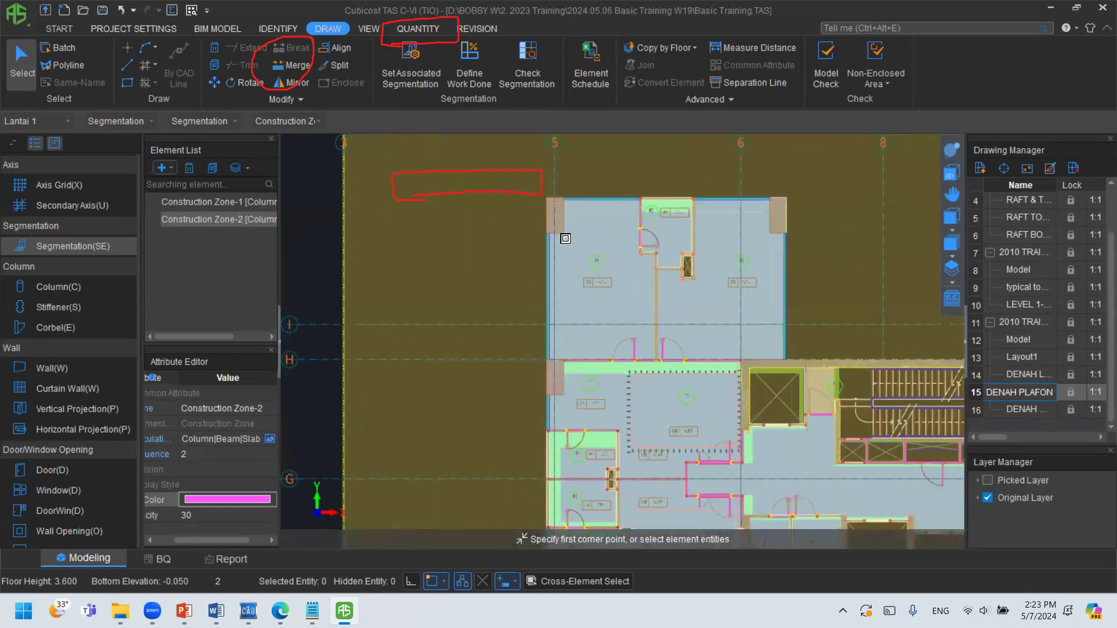
left_click(270, 439)
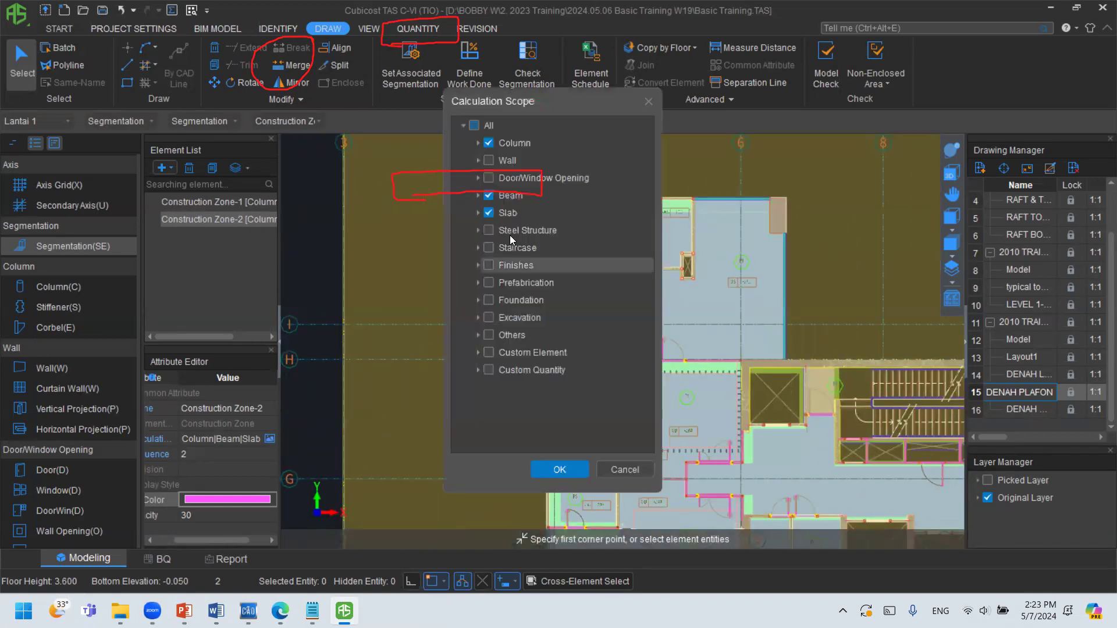
left_click(649, 101)
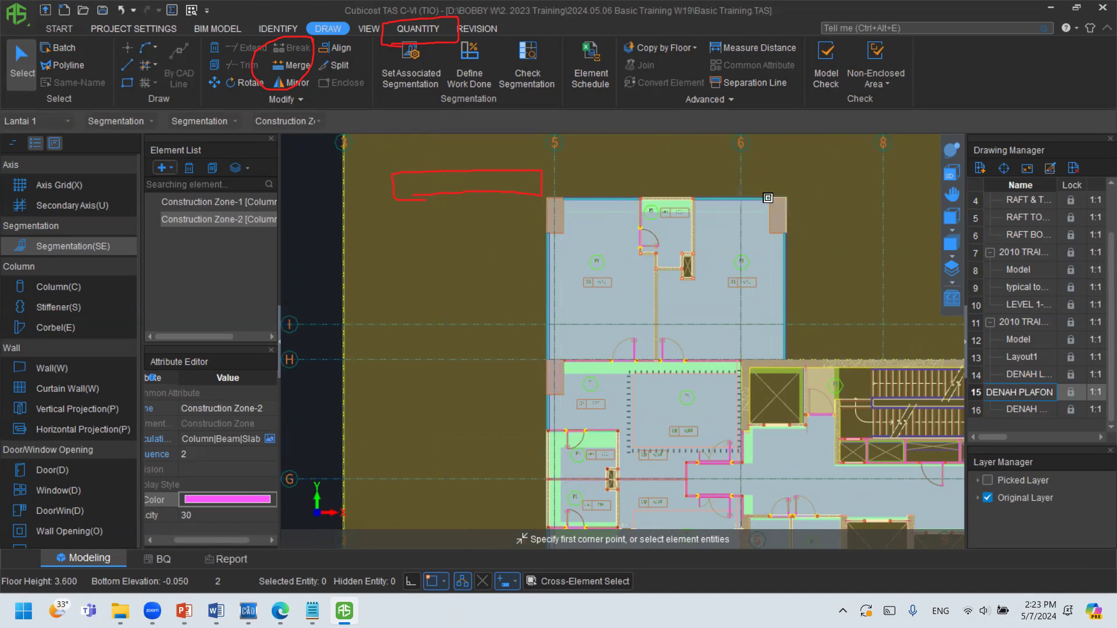
scroll(744, 179, "down", 4)
scroll(655, 219, "down", 2)
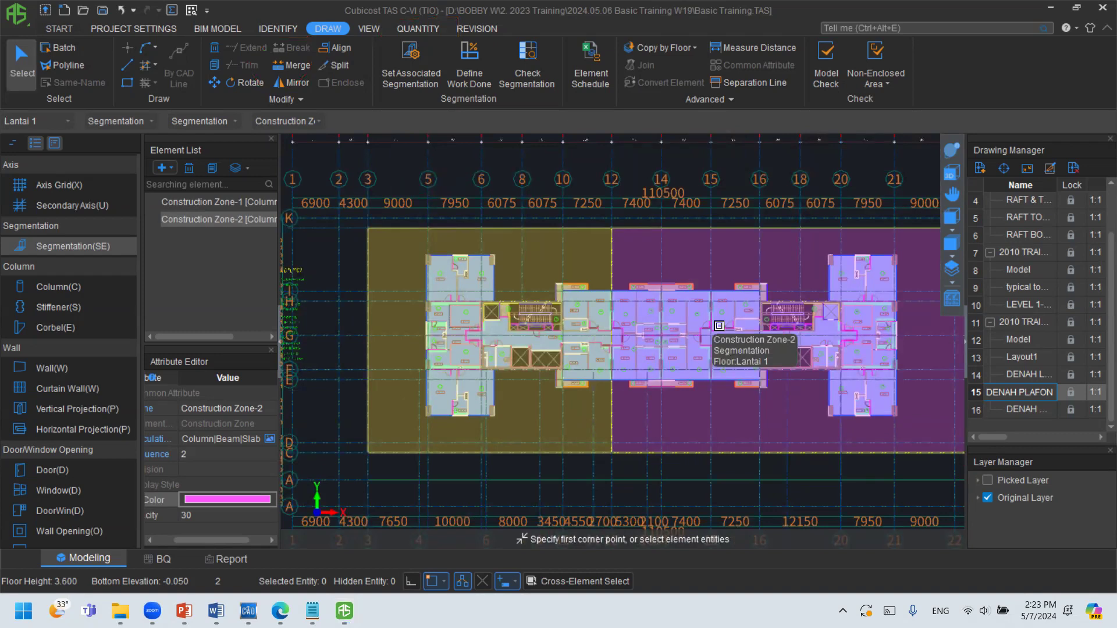
Switch to the PowerPoint training presentation and display the Revision section's title slide.
left_click(184, 610)
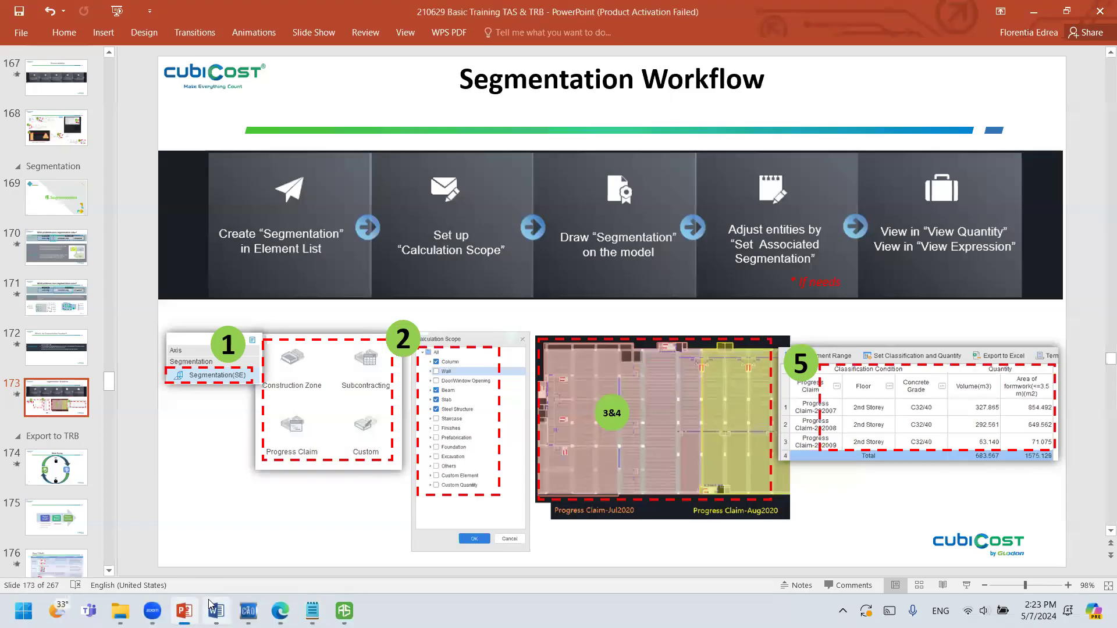
scroll(55, 422, "up", 6)
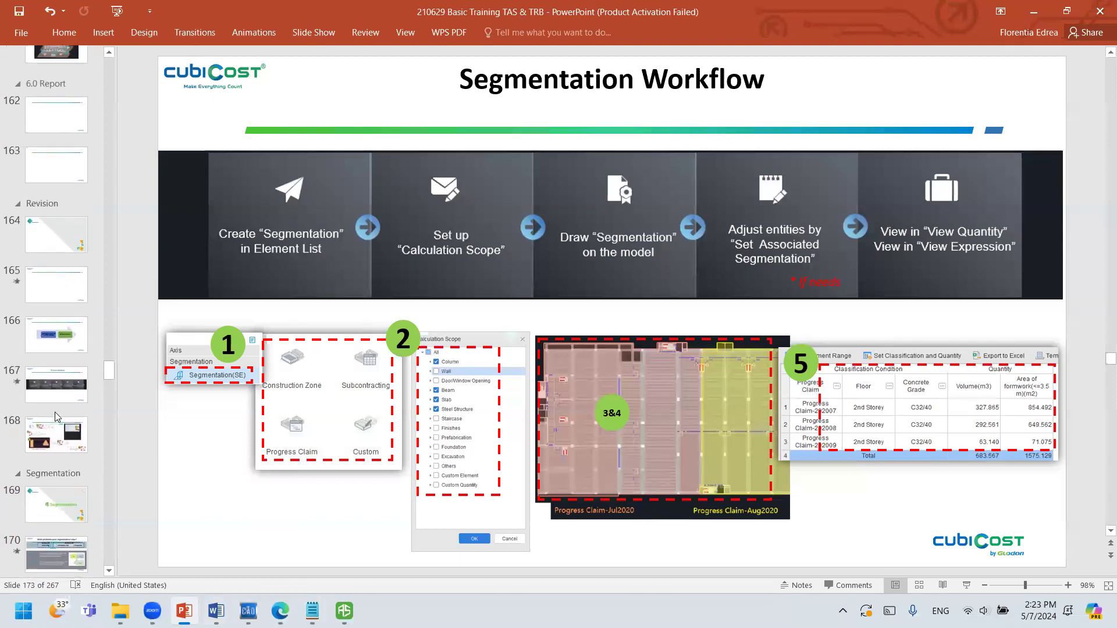
scroll(56, 416, "up", 2)
left_click(52, 326)
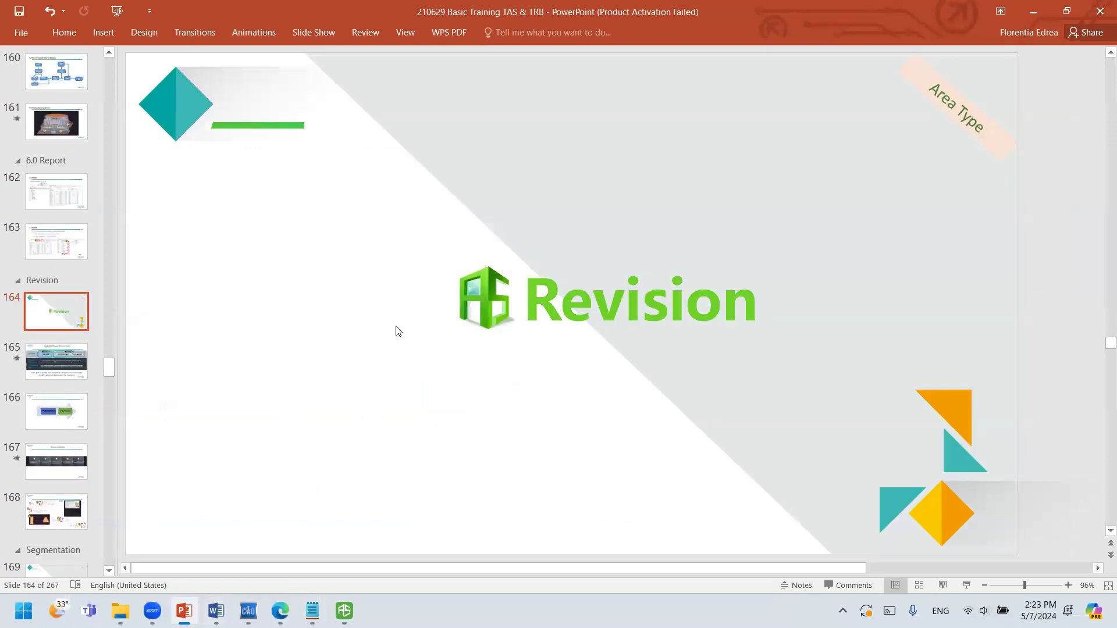
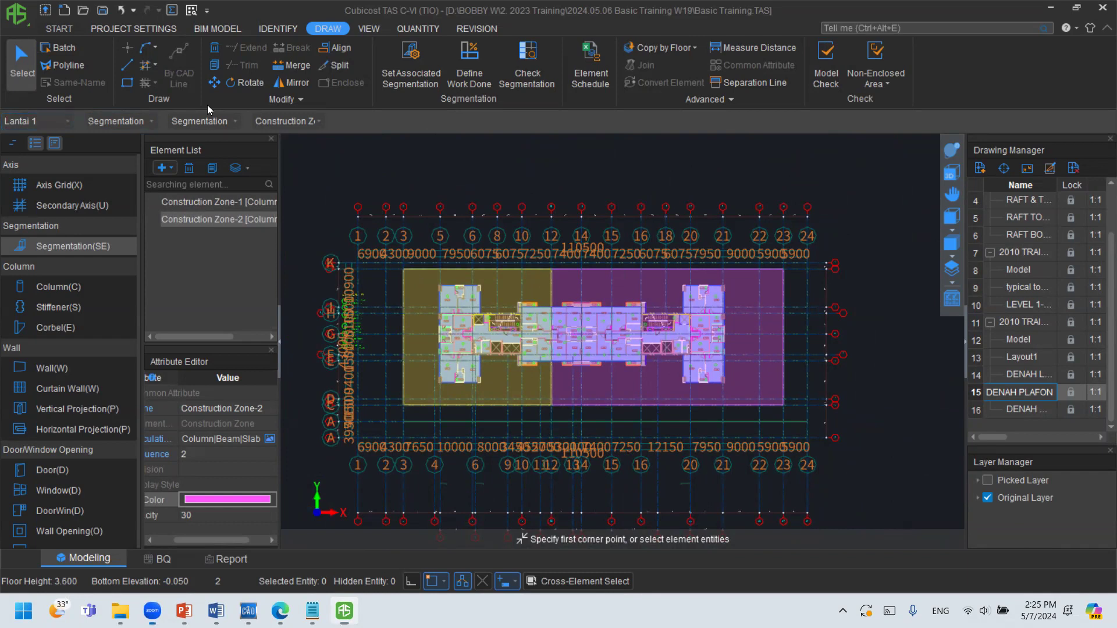
Switch back to Cubicost TAS and change the active floor to Basement.
mouse_move(4, 129)
left_mouse_down()
mouse_move(92, 111)
mouse_move(4, 105)
mouse_move(3, 128)
left_mouse_up()
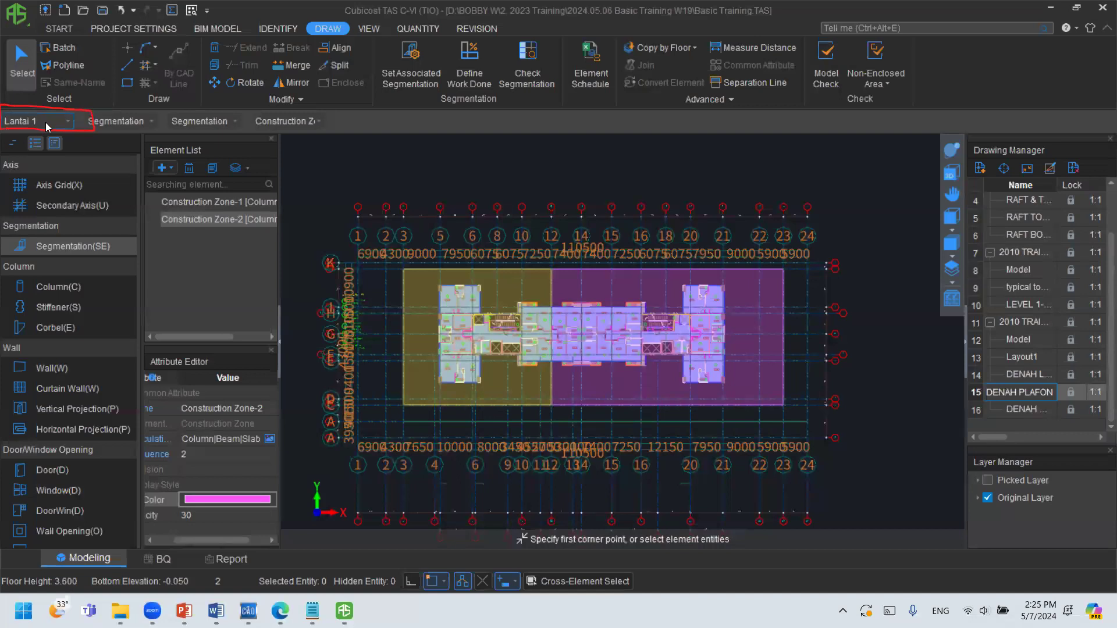
left_click(46, 122)
left_click(44, 181)
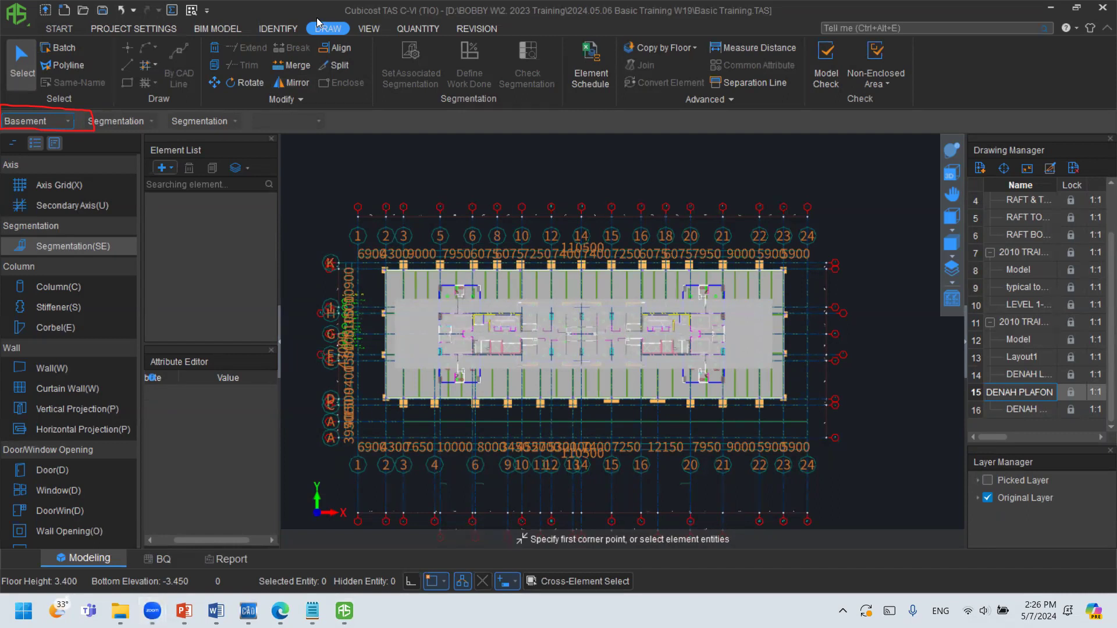
Add the drawing file "2010 TRAINING_STRUCTURE DRAWING 01_BASEMENT PLAN - Rev01.dwg" from the Training Drawings CAD 2010 folder to the project.
left_click_drag(291, 8, 298, 11)
left_click(277, 29)
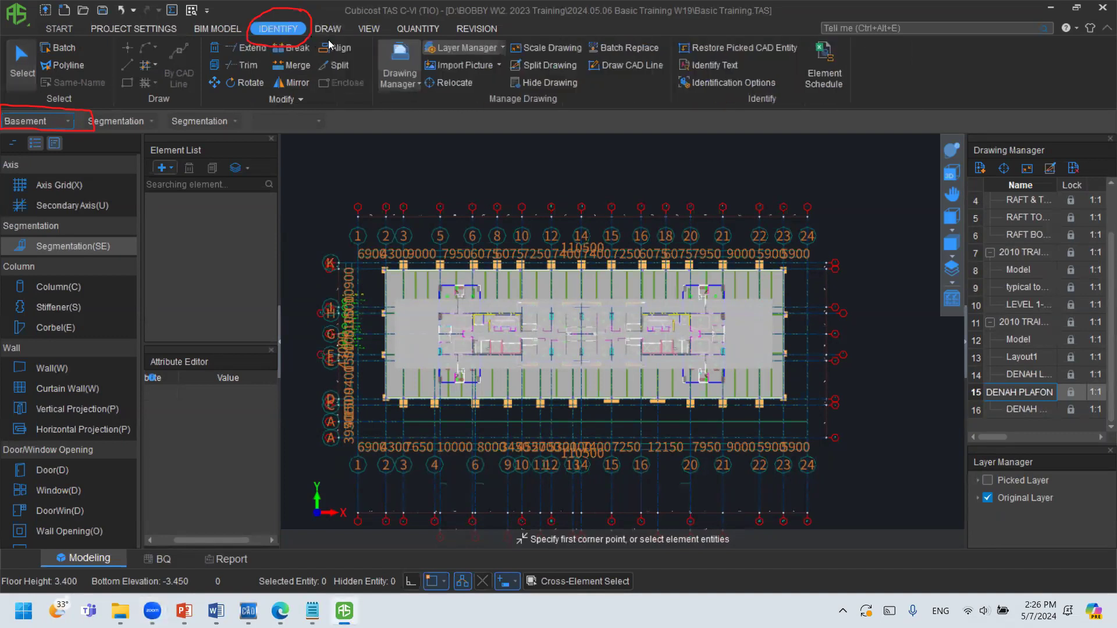
left_click(410, 84)
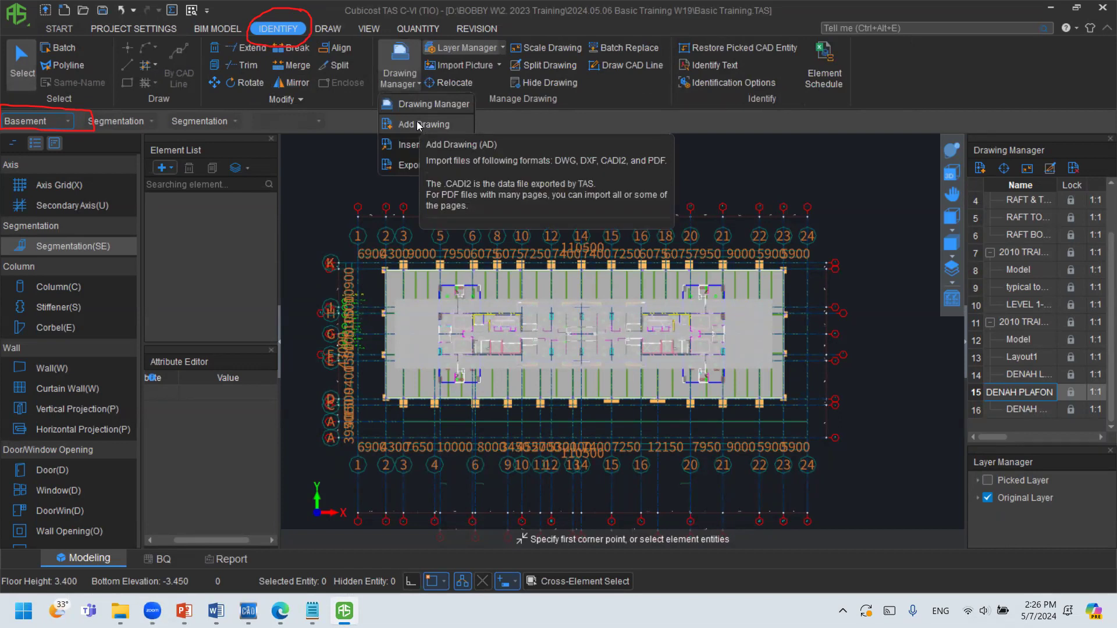
left_click(417, 123)
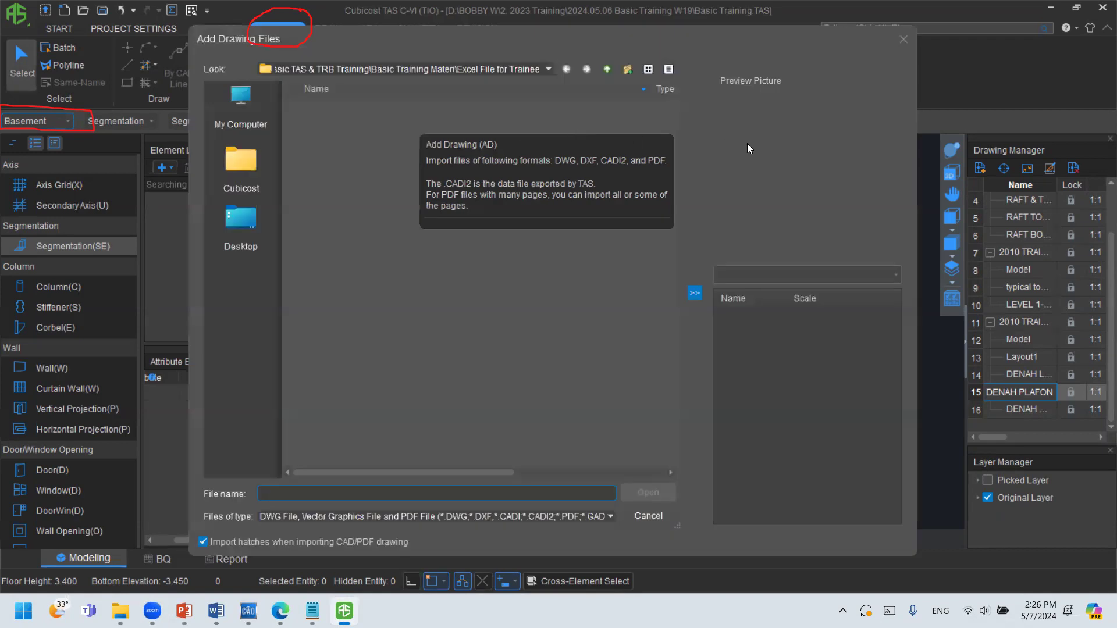
left_click(607, 69)
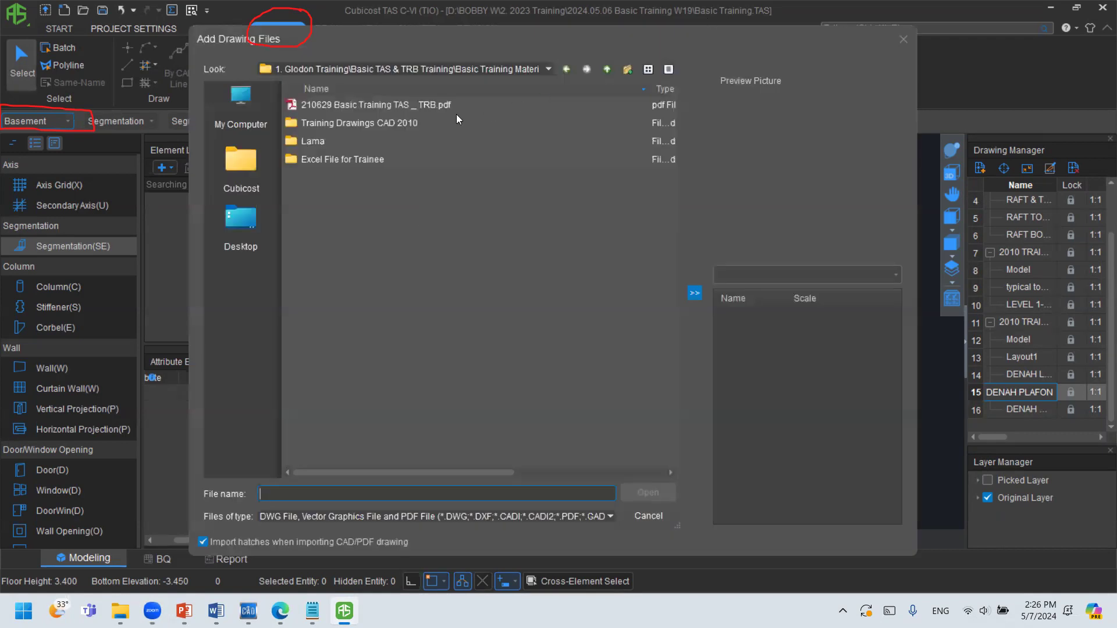
double_click(397, 126)
left_click(492, 159)
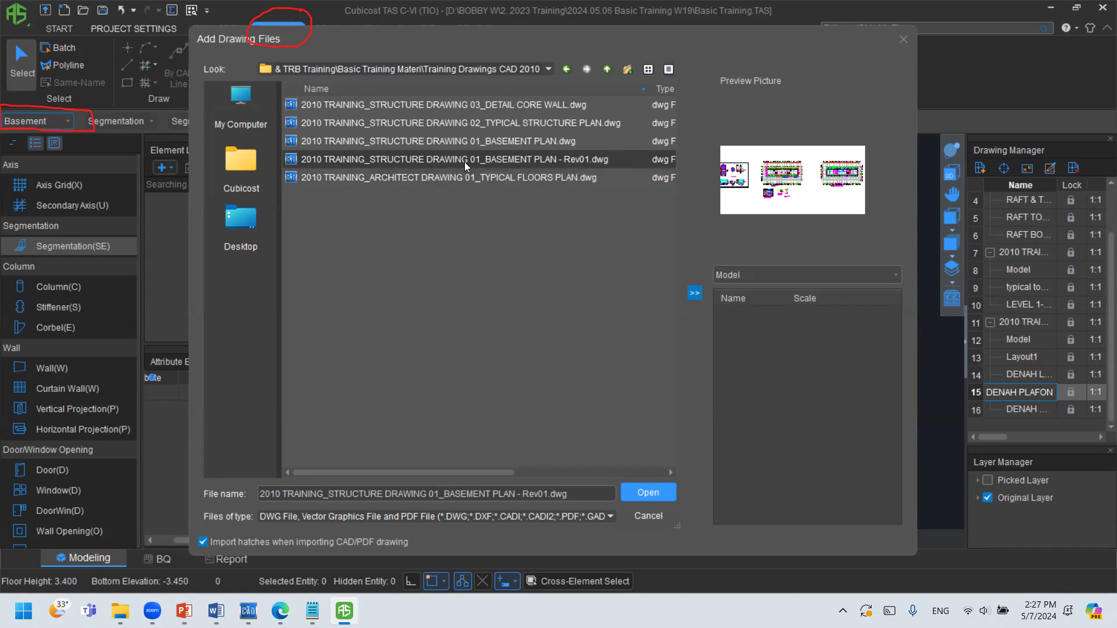
left_click(650, 500)
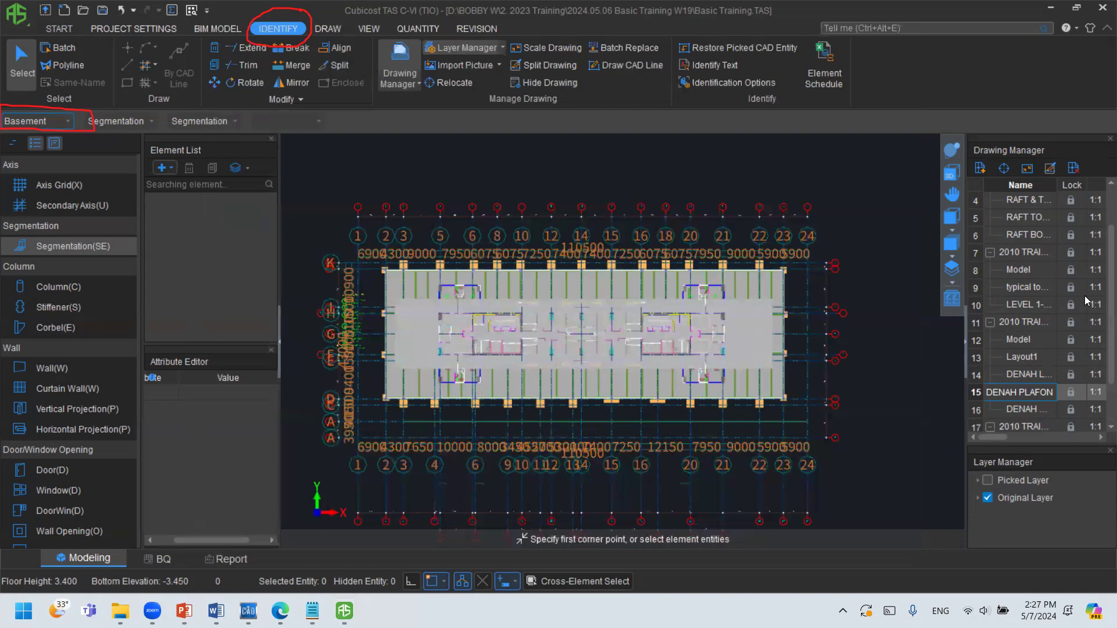
Display the newly added Rev01 basement drawing in the model view and bring all its plans into sight.
scroll(1033, 415, "down", 1)
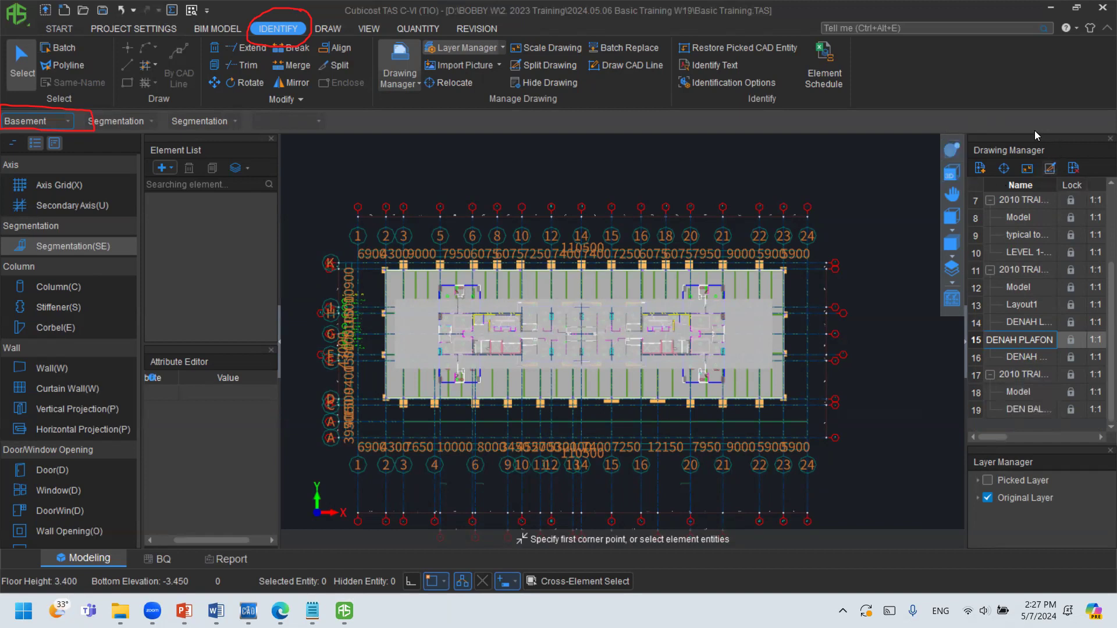
double_click(1024, 375)
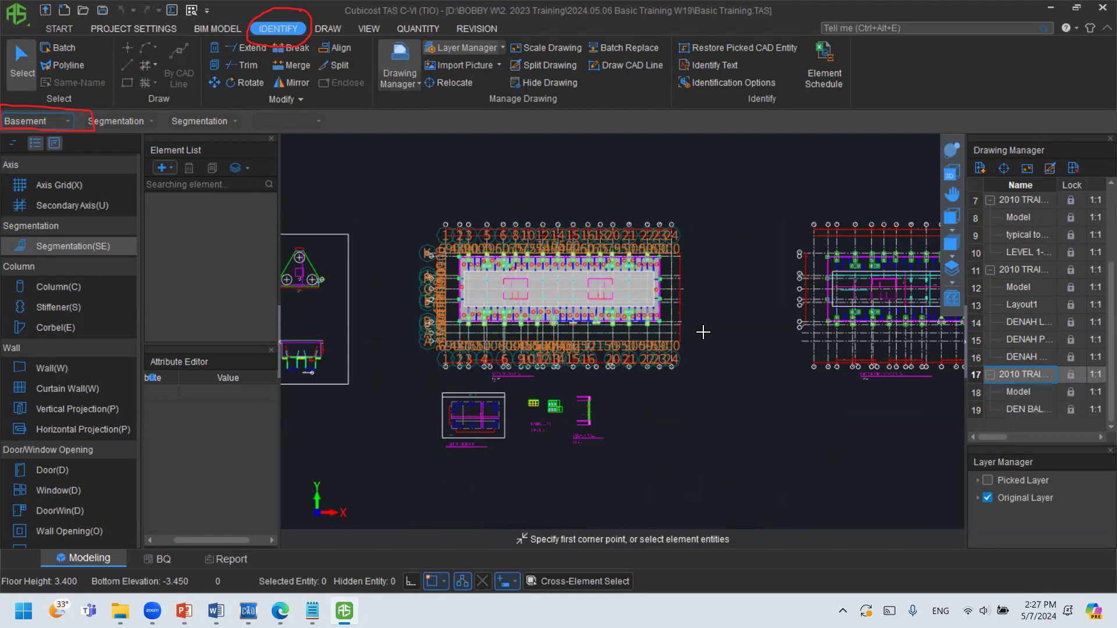
scroll(566, 325, "down", 2)
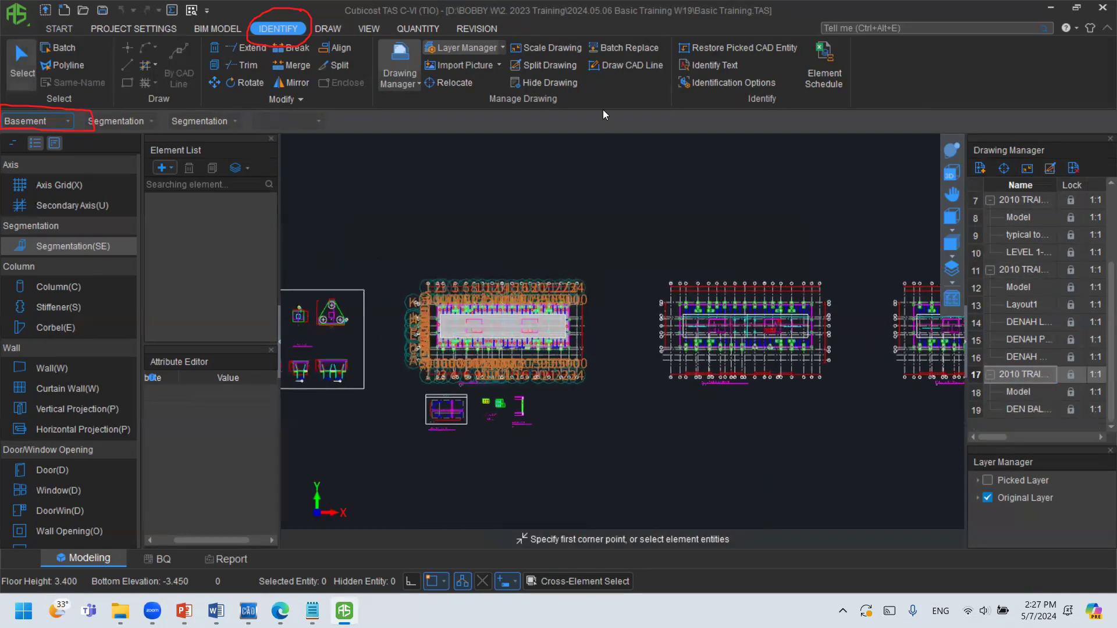
Split the raft and tie beam plan out of the Rev01 drawing, picking its title "RAFT & TIE BEAM PLAN" as the drawing name.
left_click(568, 69)
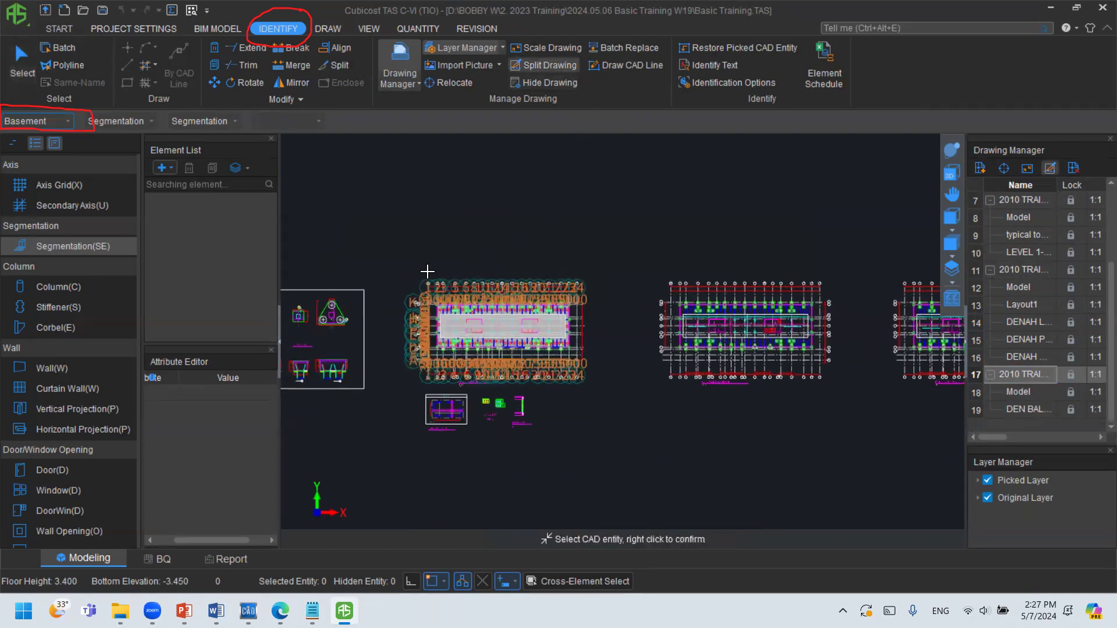
scroll(462, 361, "up", 3)
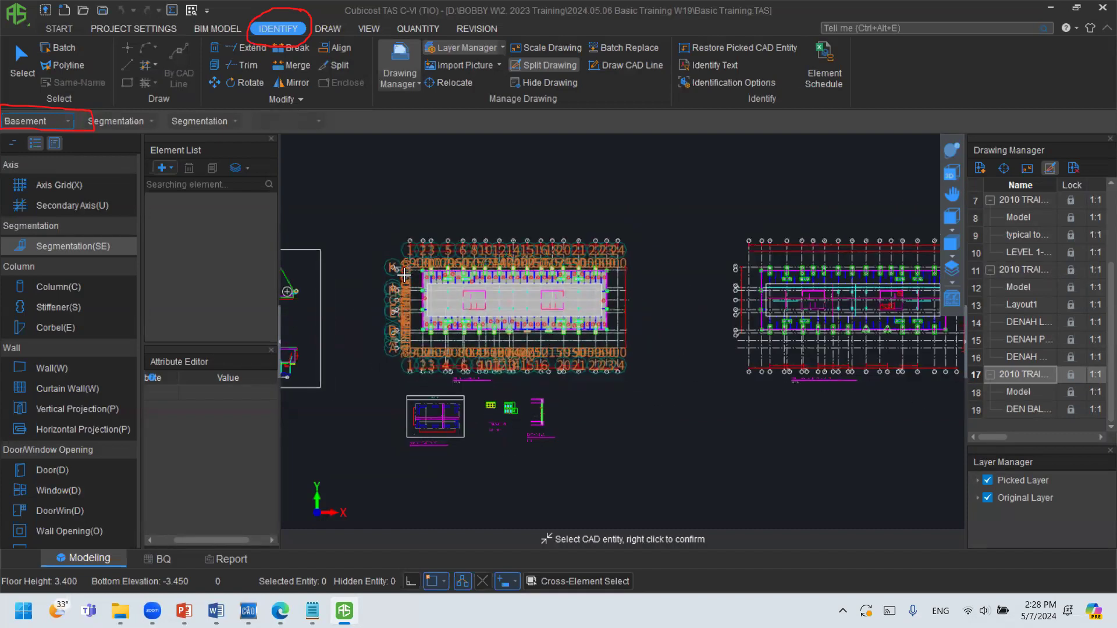
scroll(404, 272, "up", 1)
left_click(534, 65)
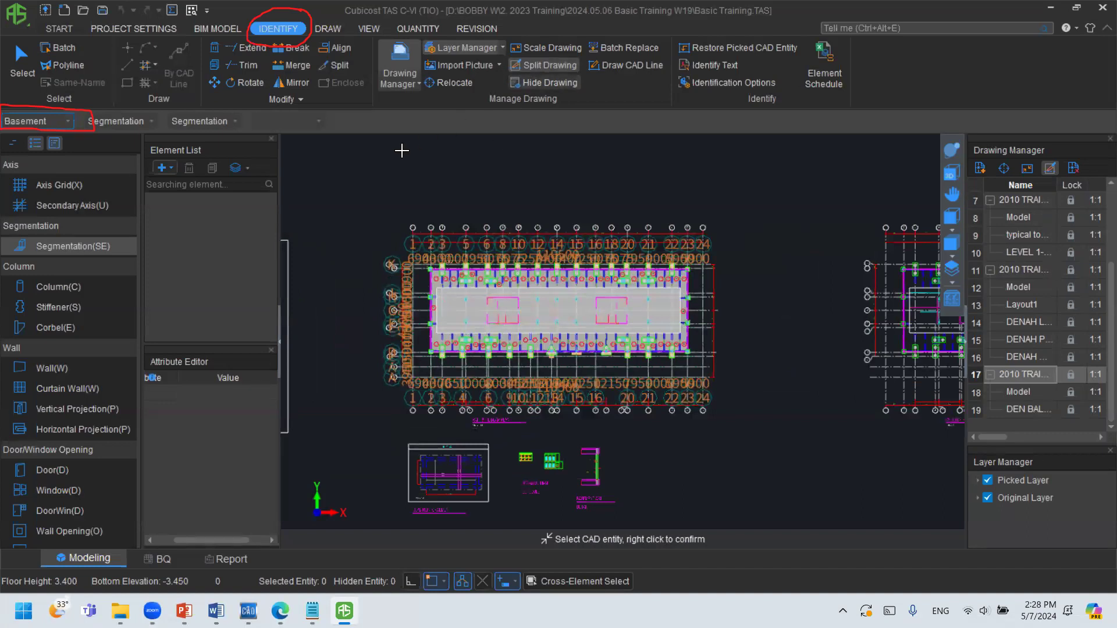
left_click(740, 433)
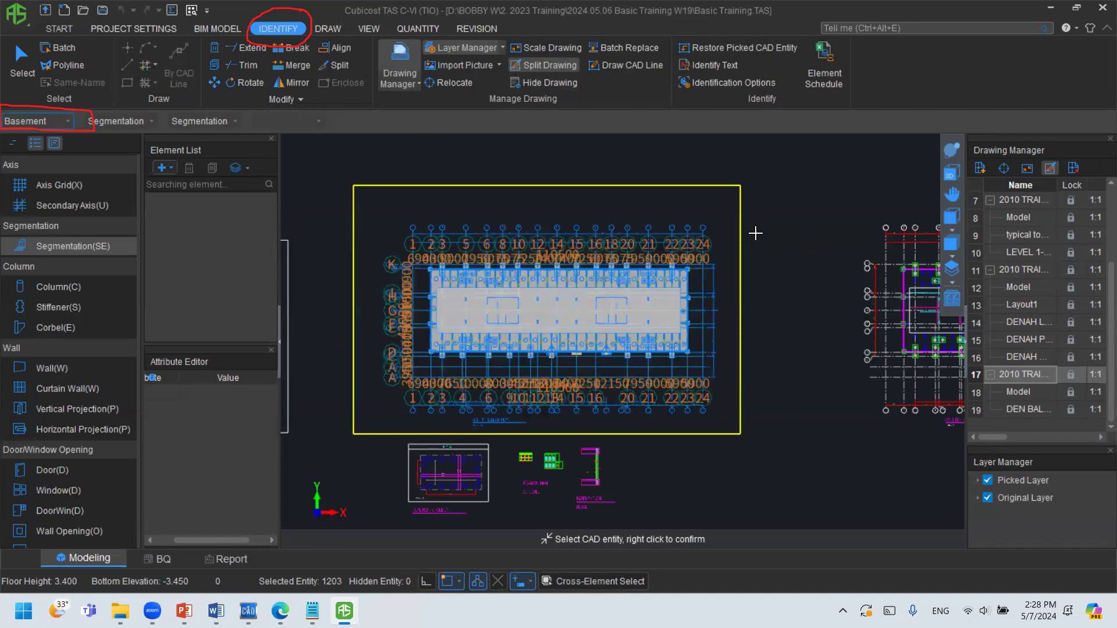
right_click(759, 197)
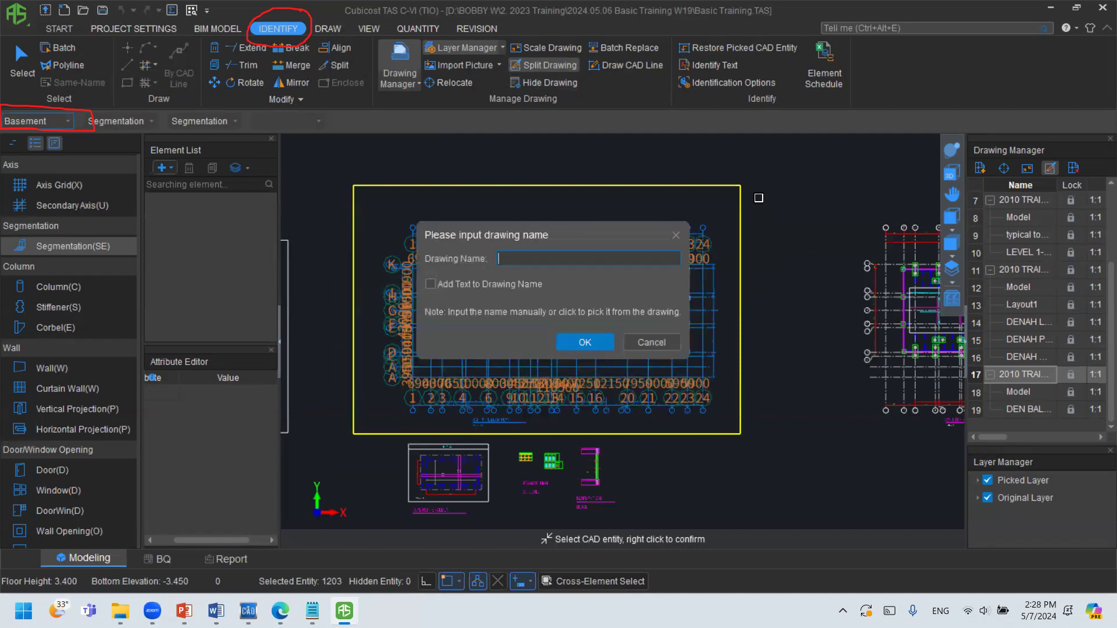
scroll(500, 417, "up", 5)
left_click(501, 417)
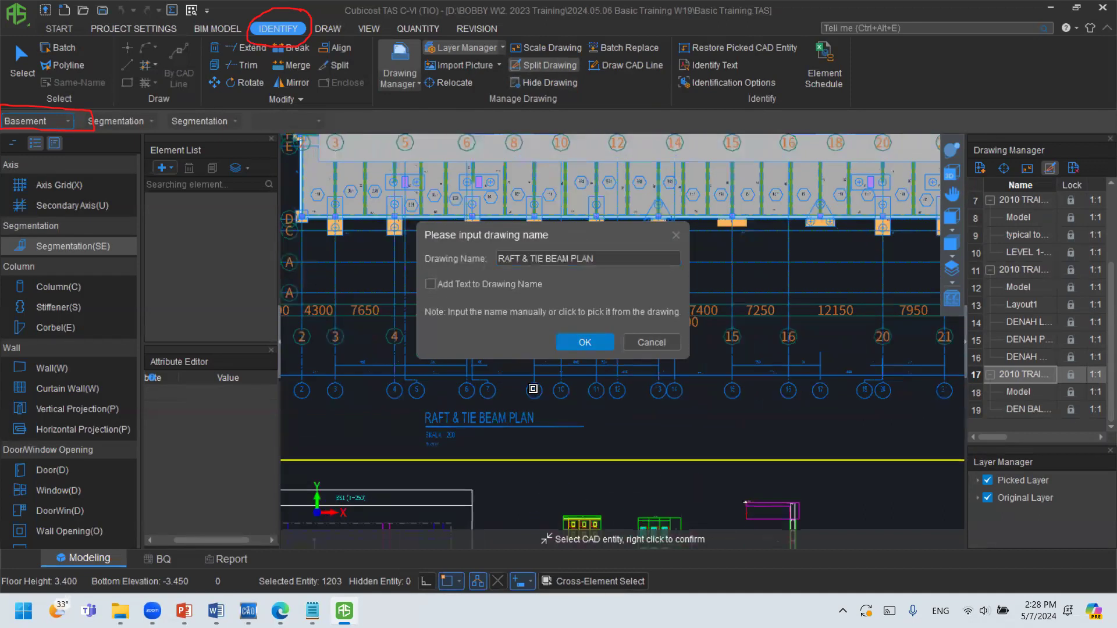
left_click(585, 342)
scroll(597, 332, "down", 6)
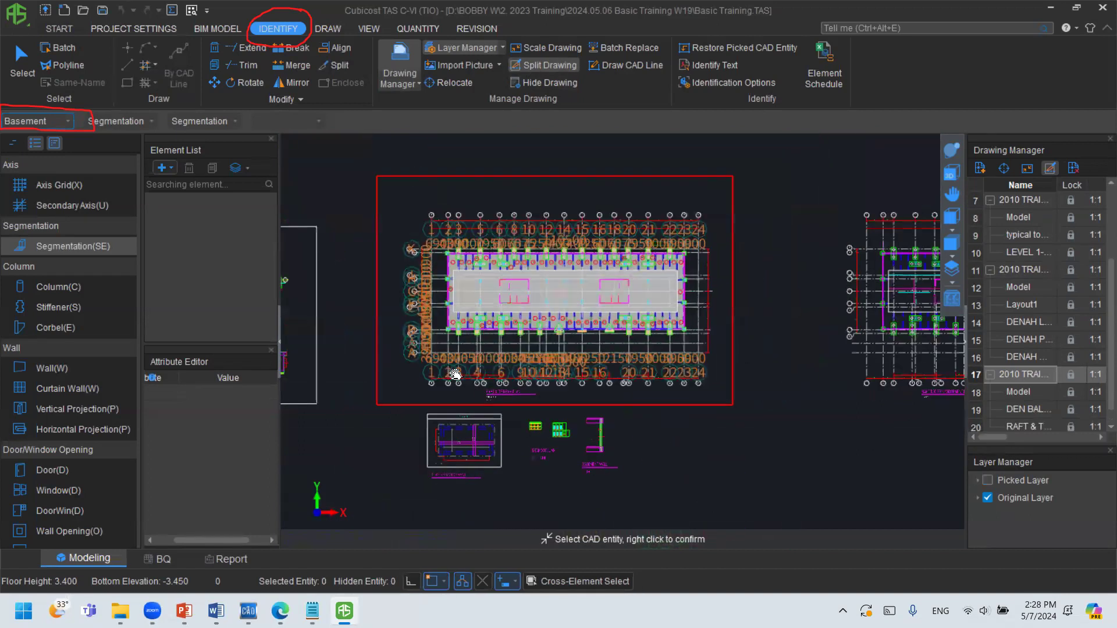
Split off the adjacent raft top reinforcement plan, picking its title "RAFT TOP REINFORCEMENT PLAN" as the drawing name.
left_click(831, 388)
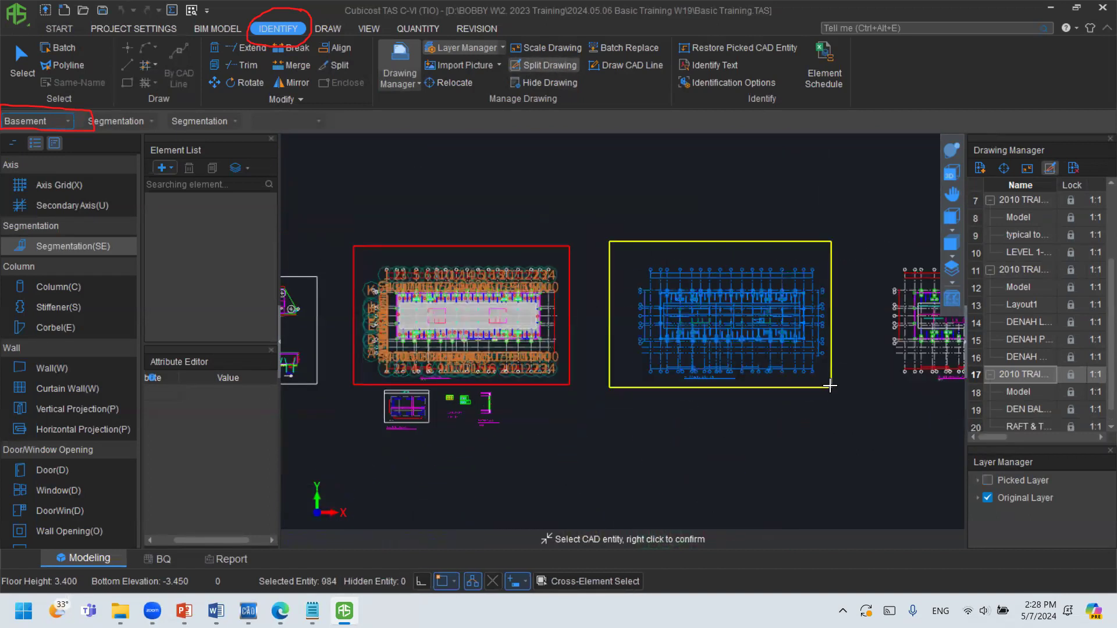
right_click(762, 293)
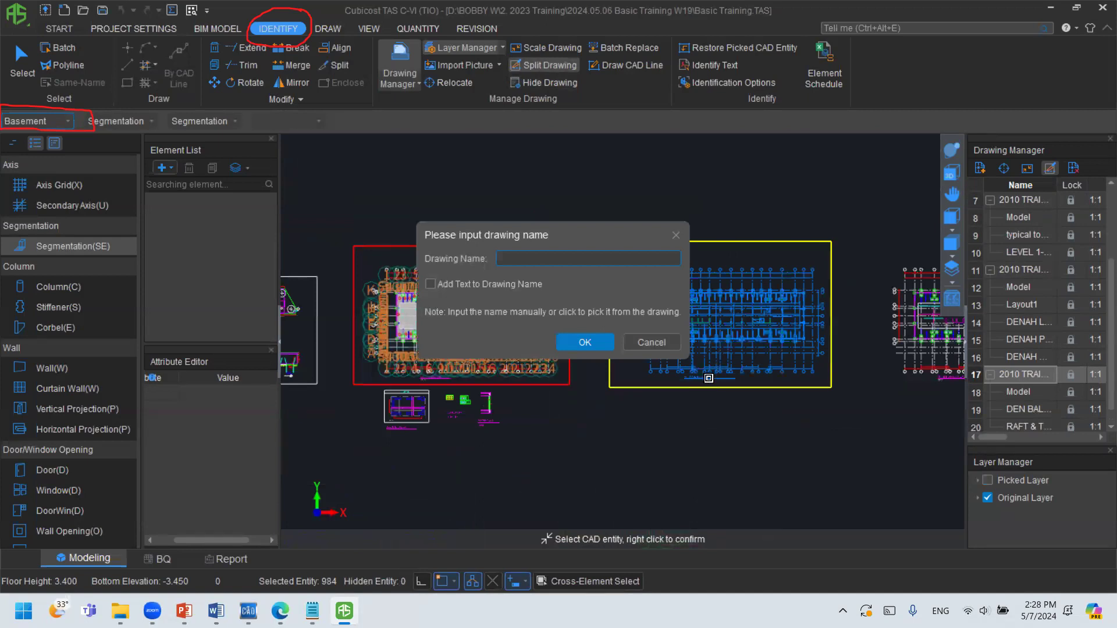
scroll(709, 378, "up", 5)
left_click(703, 370)
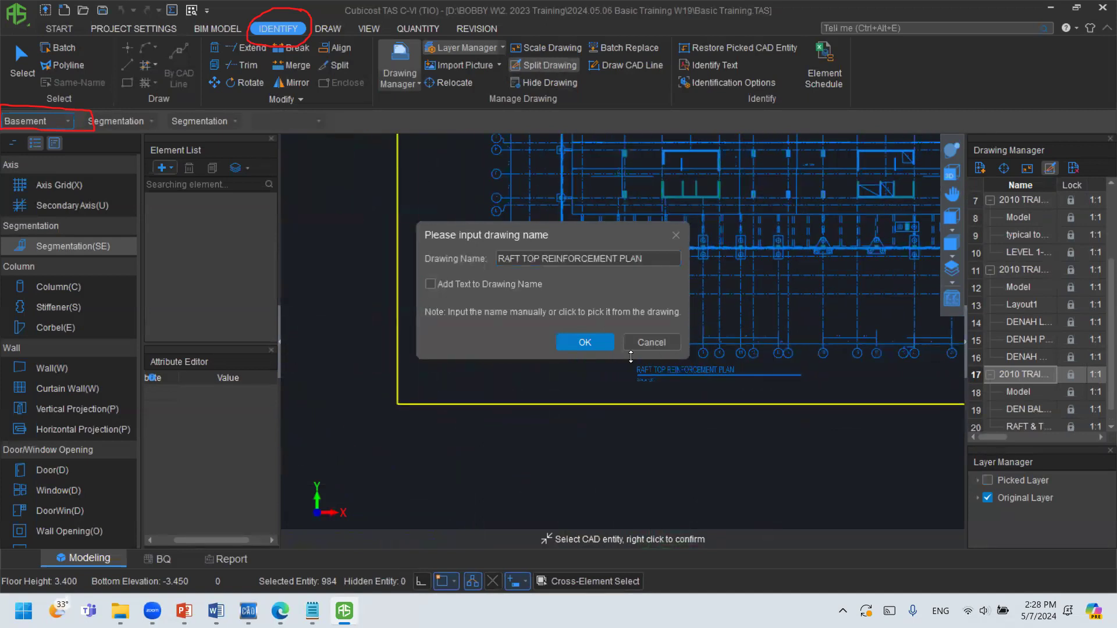
left_click(584, 342)
scroll(661, 322, "down", 5)
middle_click_drag(660, 322, 521, 353)
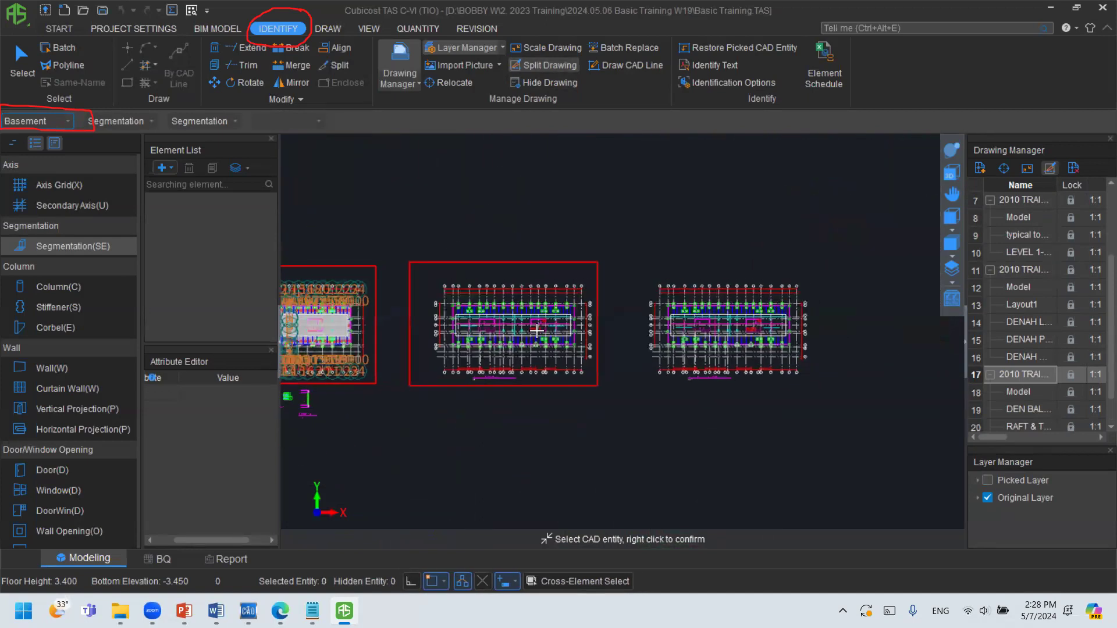
Split off the remaining raft bottom reinforcement plan from the Rev01 drawing, picking its title "RAFT BOTTOM REINFORCEMENT PLAN" as the drawing name.
left_click(619, 247)
left_click(827, 410)
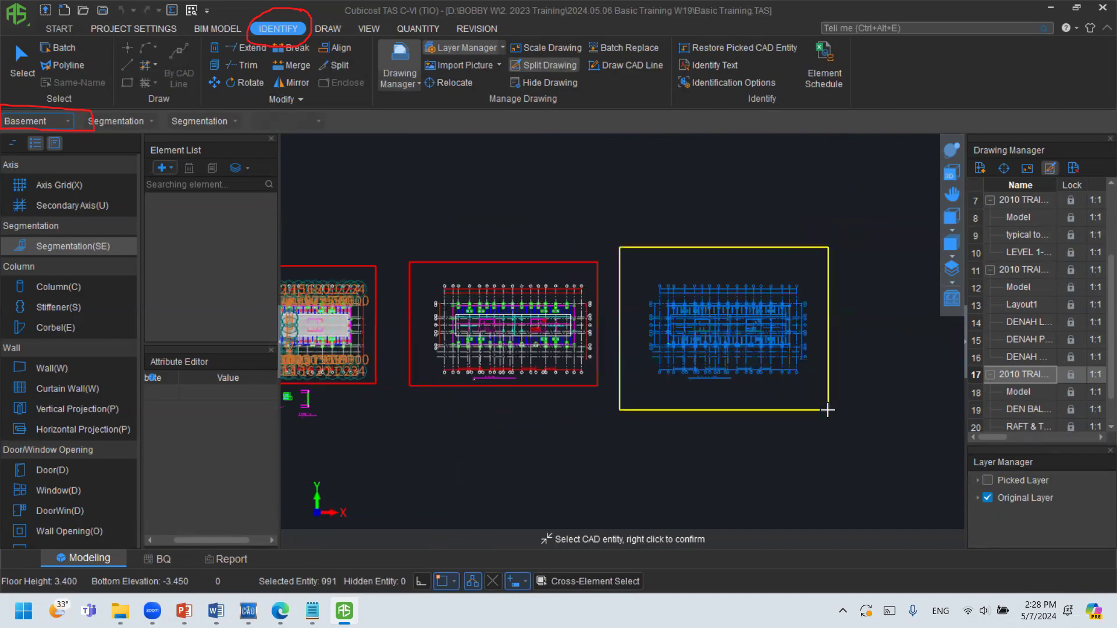
right_click(662, 159)
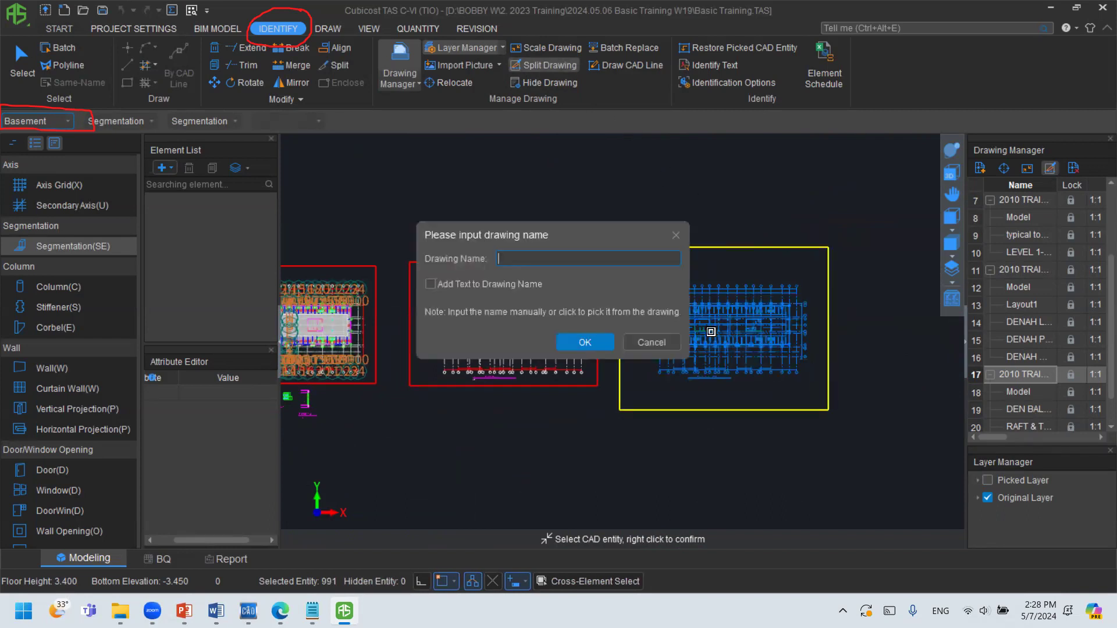
scroll(706, 375, "up", 4)
left_click(706, 374)
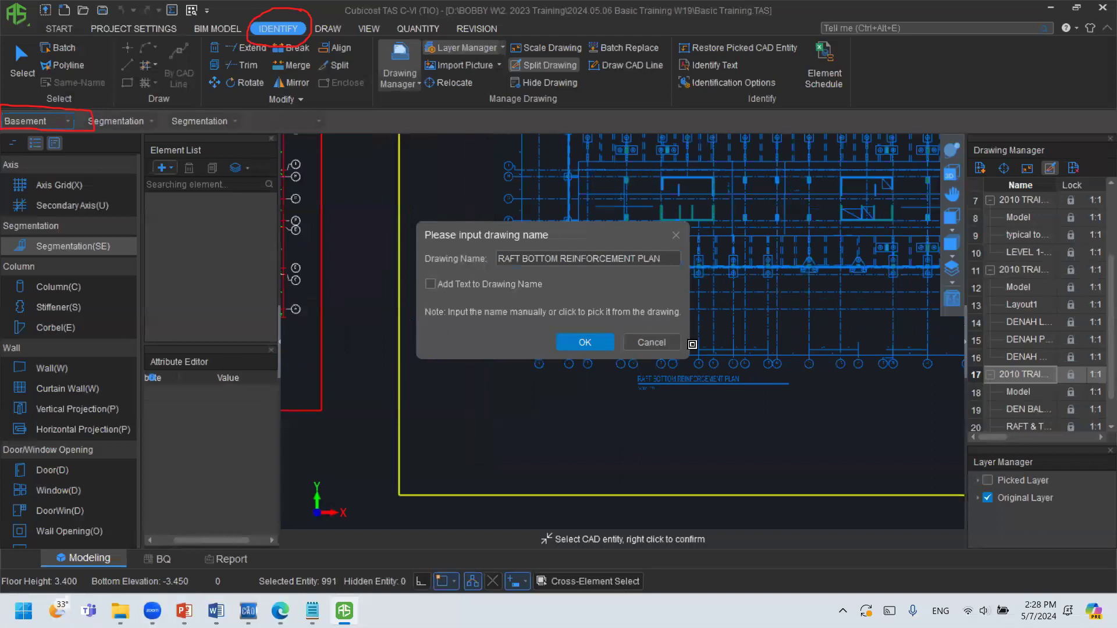
left_click(585, 342)
Display the newly split Rev01 plan "RAFT & TIE BEAM PLAN_1" on its own in the model view.
scroll(582, 292, "down", 5)
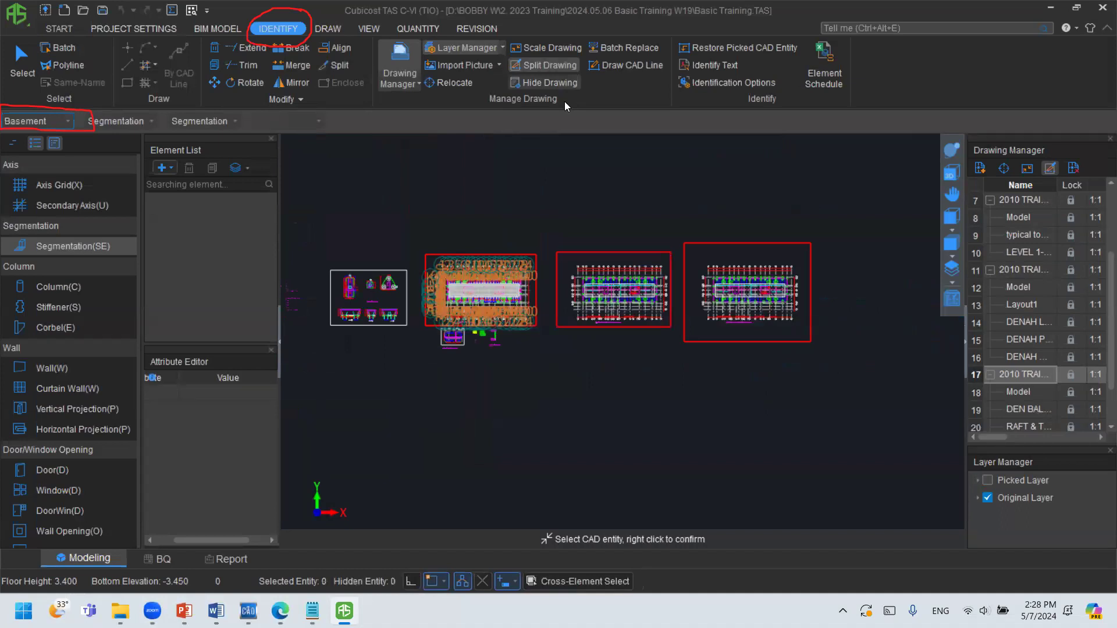
scroll(505, 293, "up", 1)
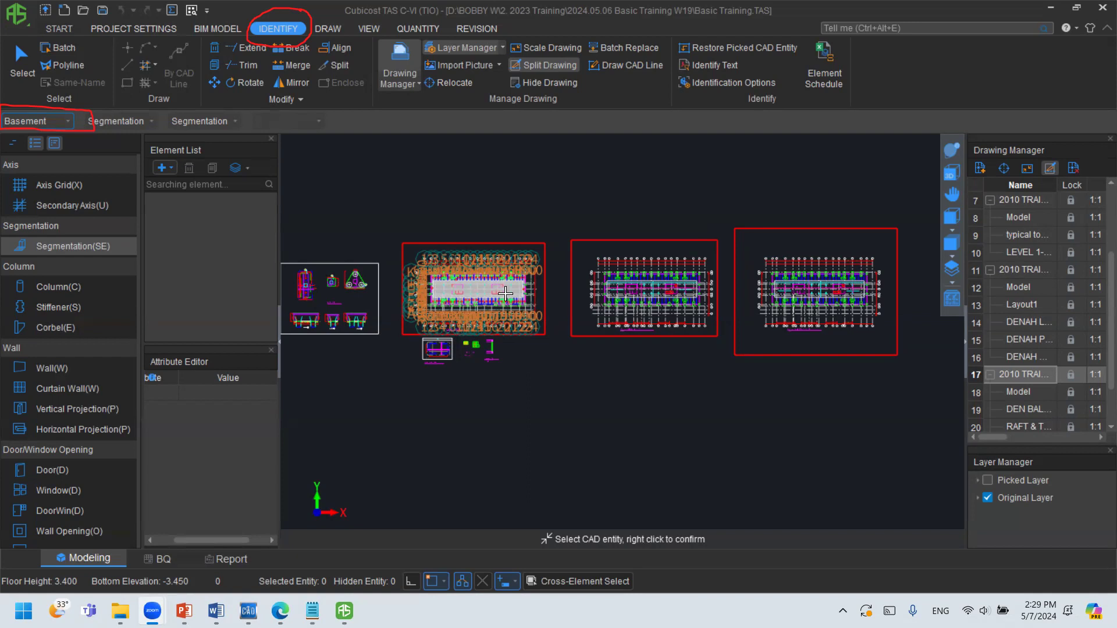
scroll(1031, 380, "down", 1)
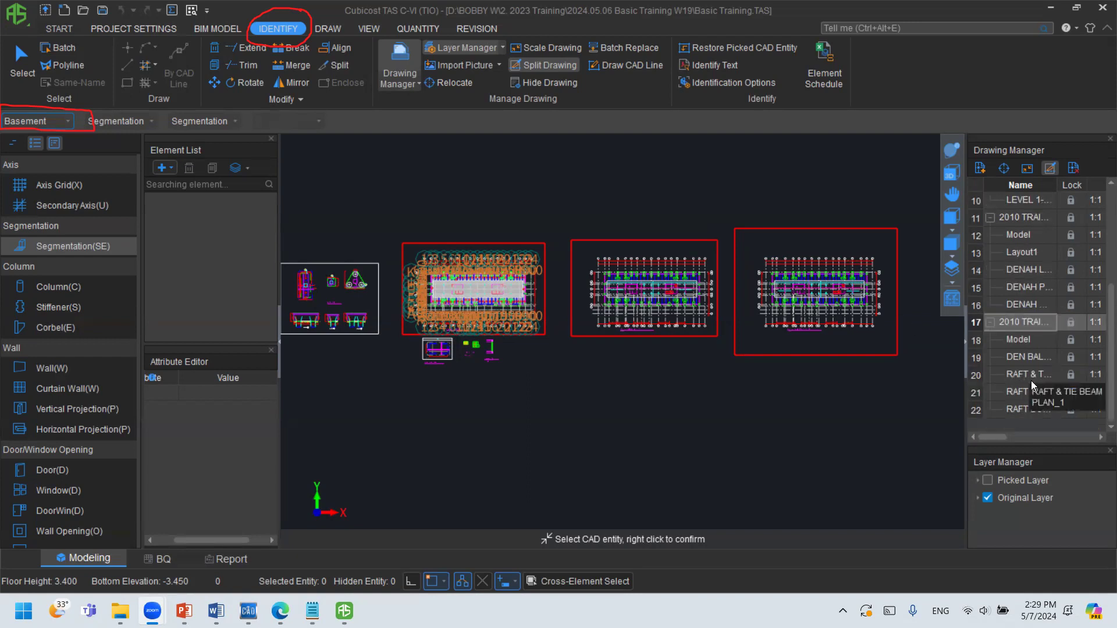
left_click(1030, 375)
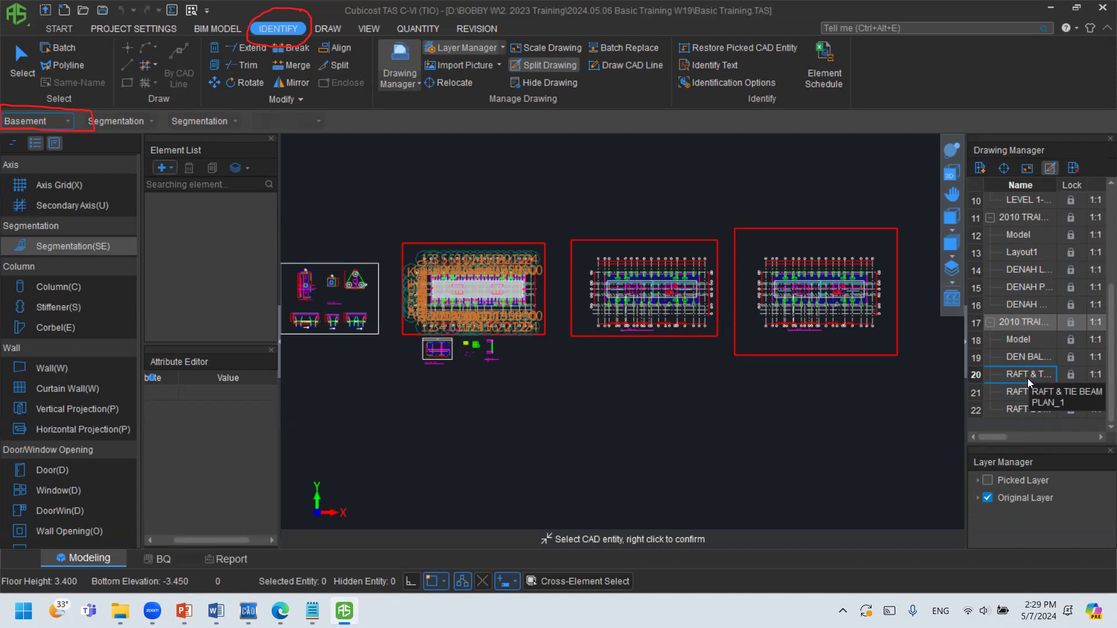
double_click(1027, 378)
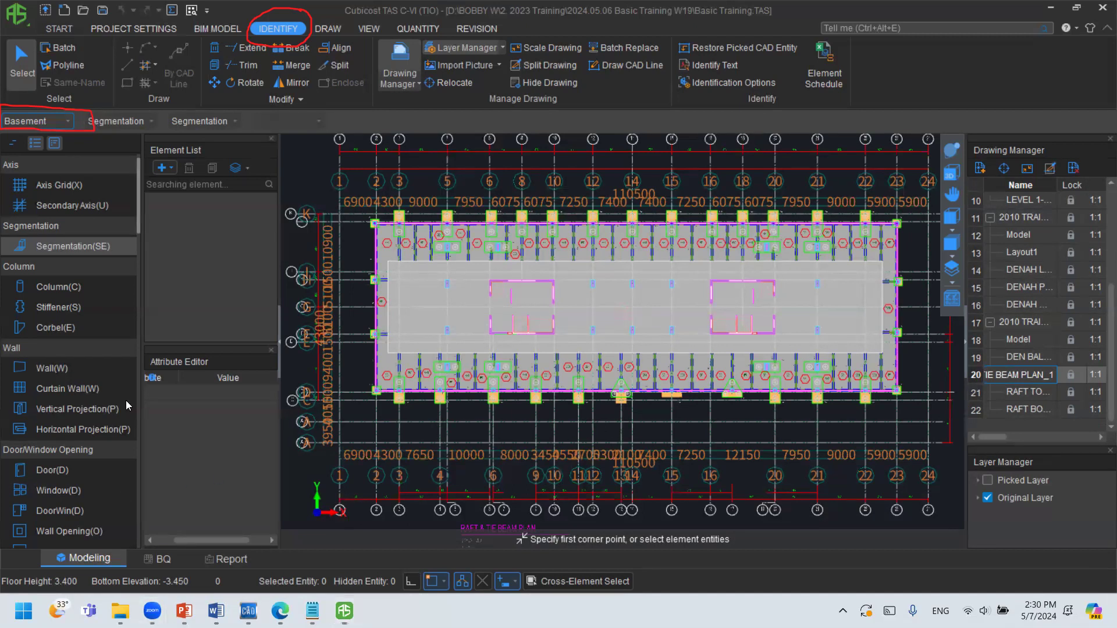
left_click(701, 515)
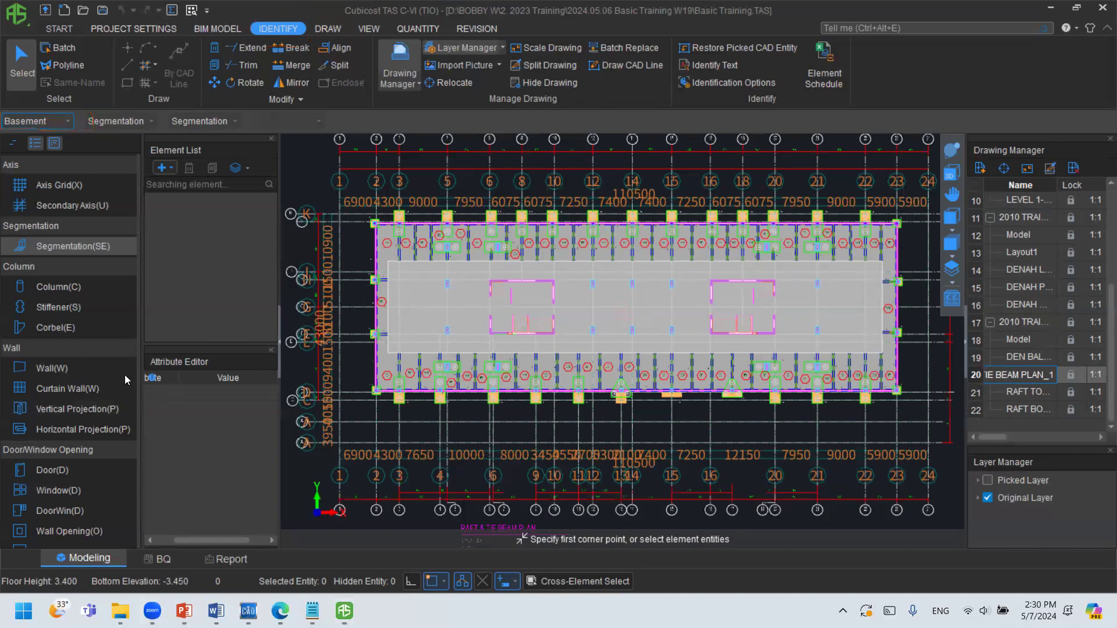
mouse_move(524, 9)
left_mouse_down()
mouse_move(431, 26)
mouse_move(528, 11)
left_mouse_up()
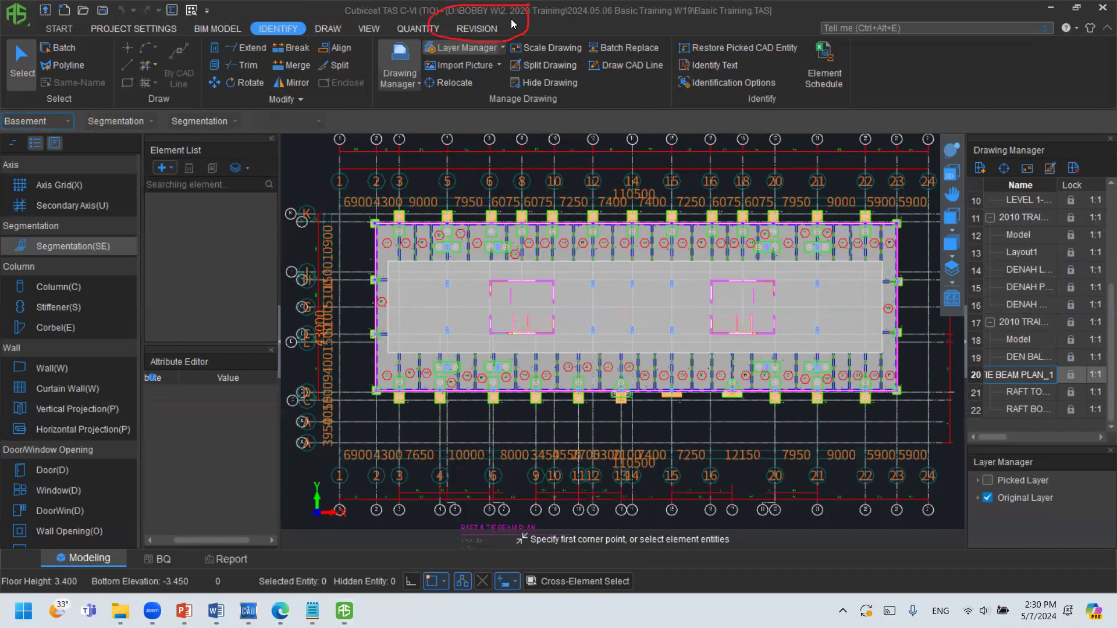
Add a revision named Revision-01, running the summary calculation for the Basement floor before it is created.
left_click(496, 34)
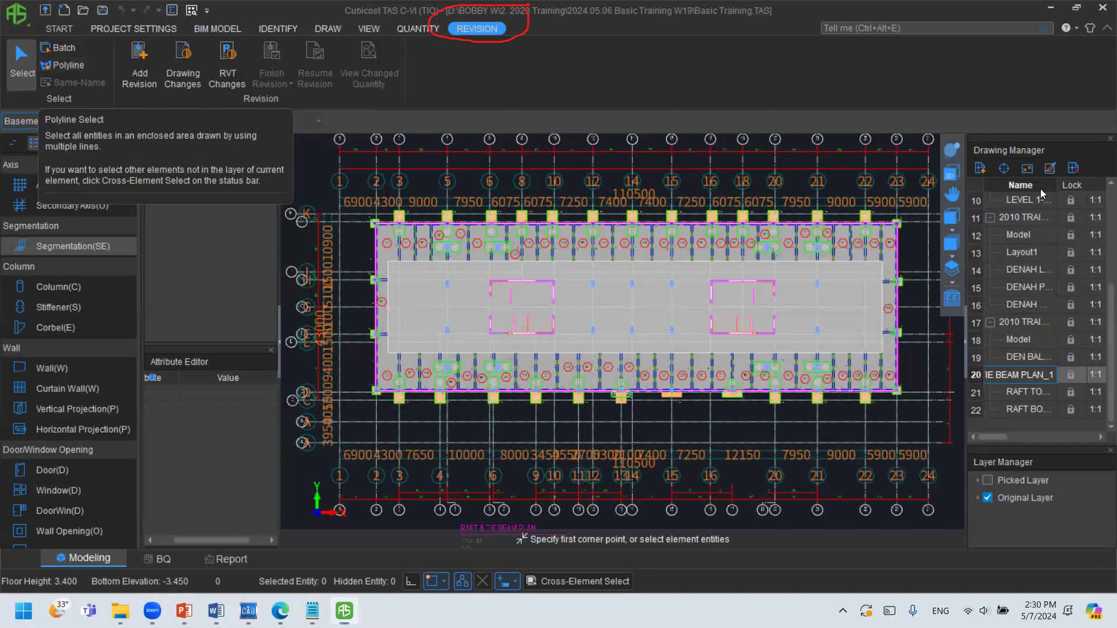
mouse_move(156, 36)
left_mouse_down()
mouse_move(122, 33)
mouse_move(115, 101)
mouse_move(149, 103)
mouse_move(158, 33)
left_mouse_up()
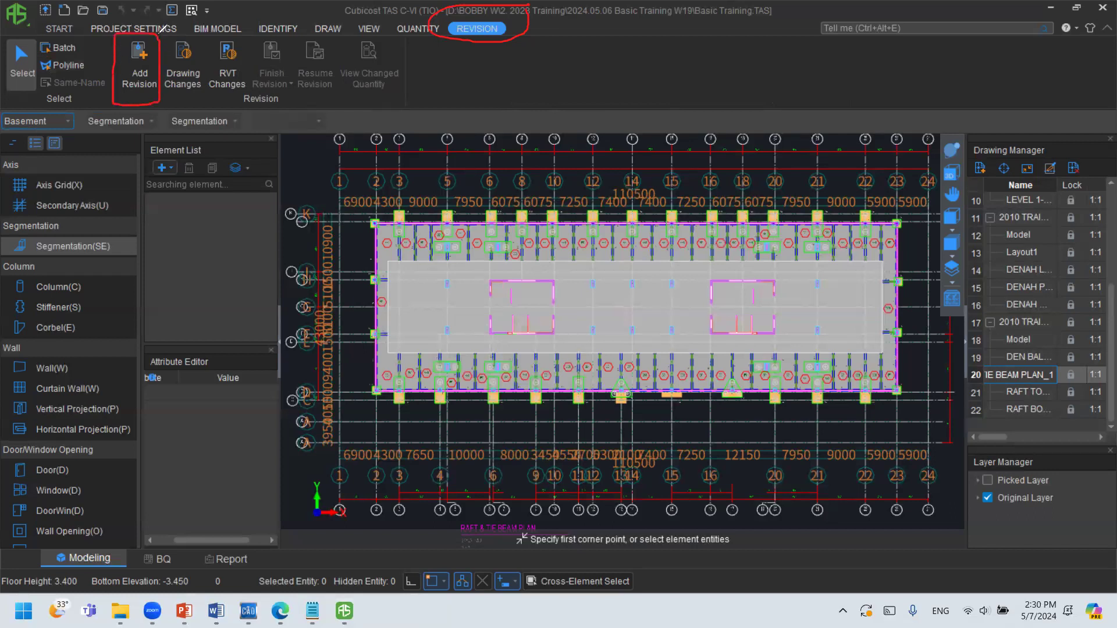
left_click(147, 49)
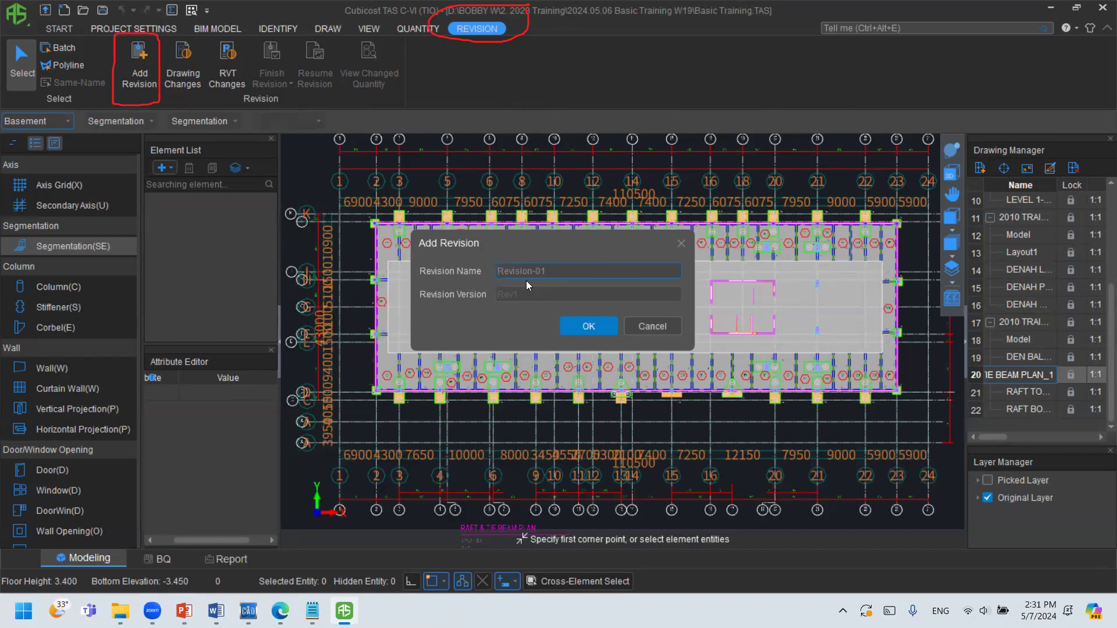
left_click(582, 324)
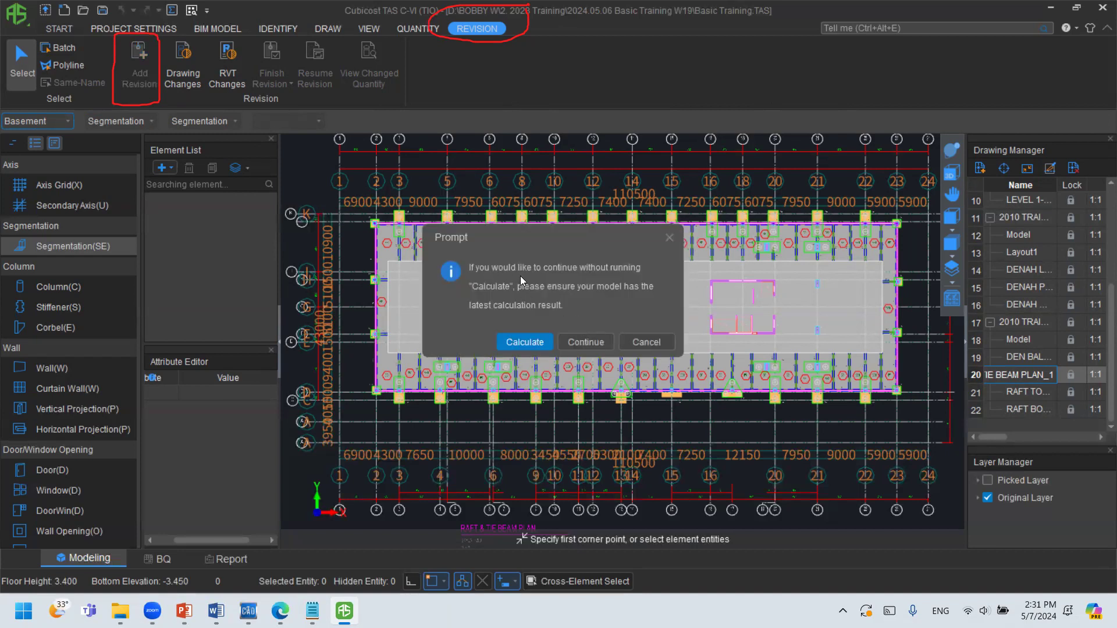
left_click(526, 343)
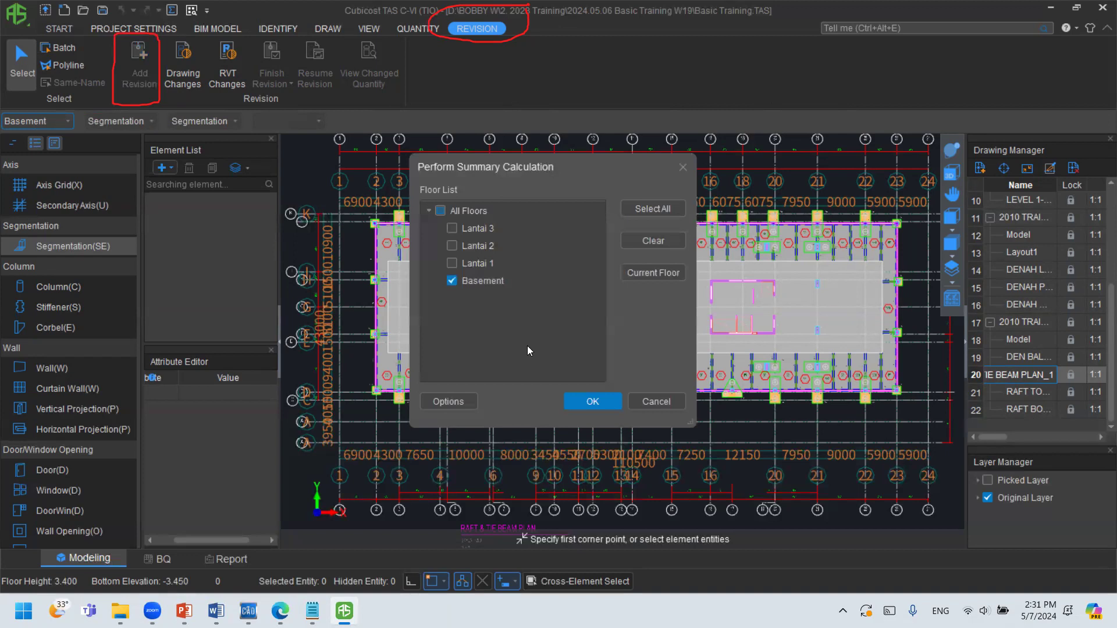
left_click(577, 403)
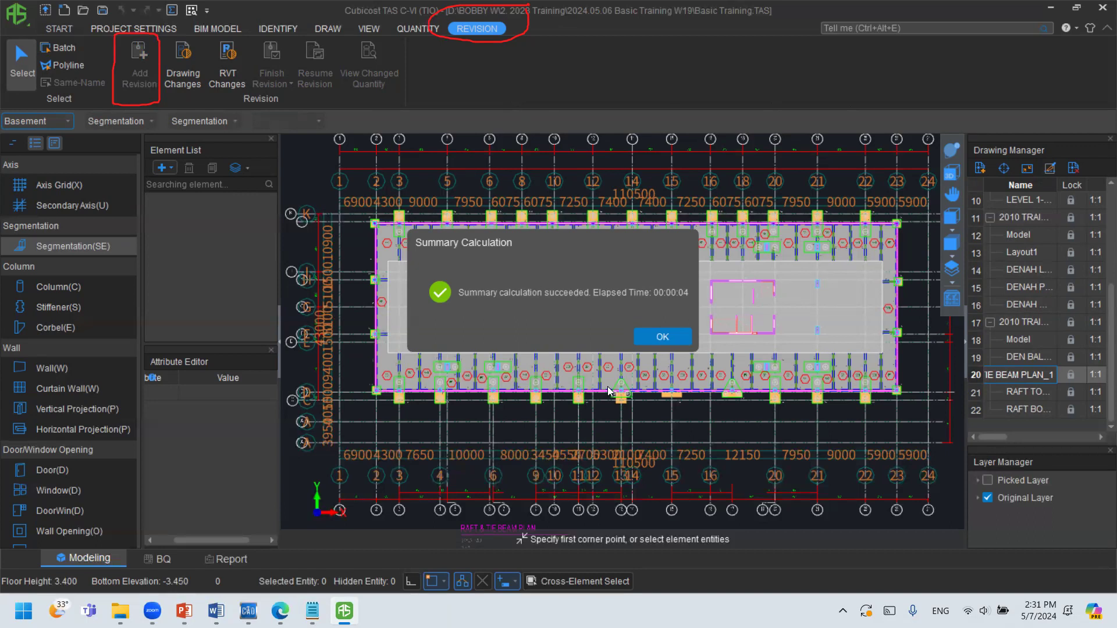
left_click(687, 338)
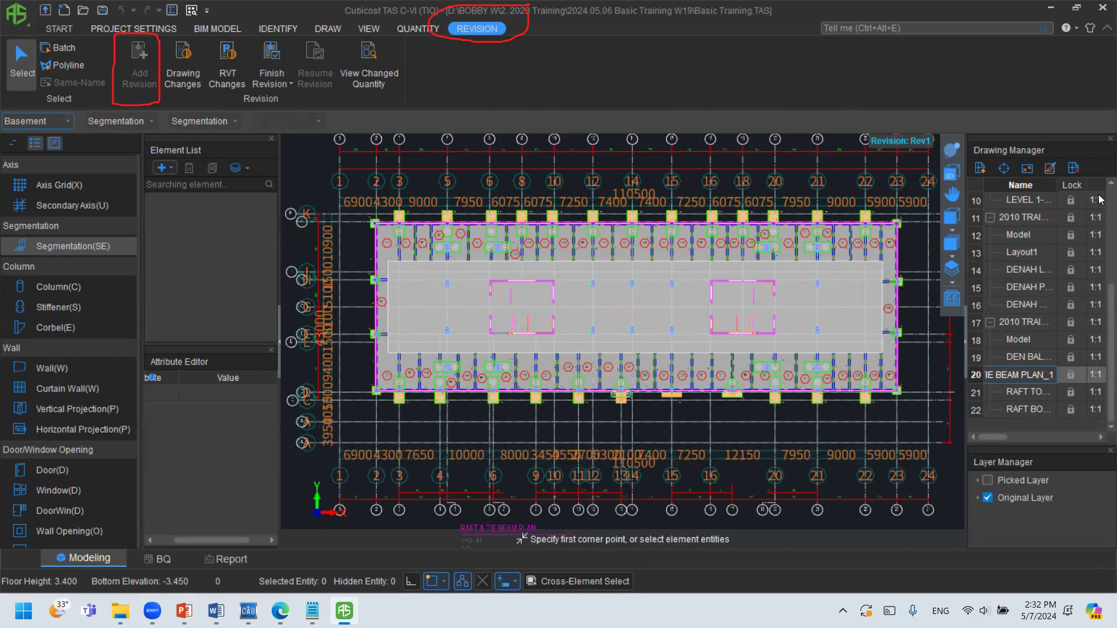
mouse_move(869, 147)
left_mouse_down()
mouse_move(934, 123)
mouse_move(869, 123)
mouse_move(869, 148)
mouse_move(874, 94)
mouse_move(863, 73)
left_mouse_up()
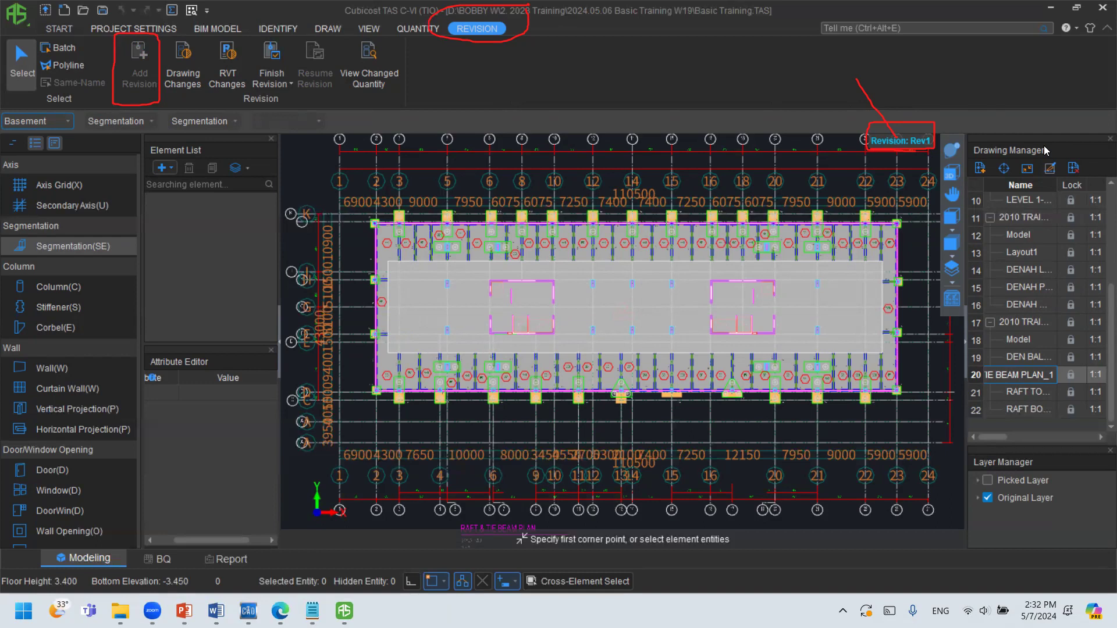
Compare the current RAFT & TIE BEAM PLAN_1 drawing with the RAFT & TIE BEAM PLAN from the basement structure drawing.
mouse_move(208, 31)
left_mouse_down()
mouse_move(174, 32)
mouse_move(157, 82)
mouse_move(192, 103)
mouse_move(200, 32)
left_mouse_up()
left_click(187, 52)
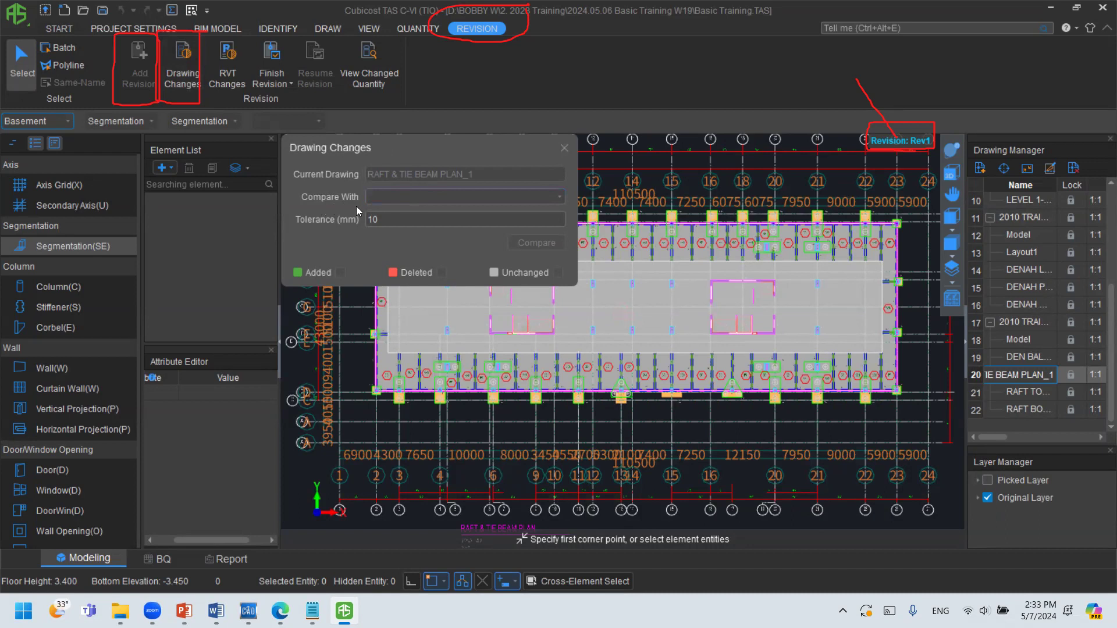
left_click(559, 197)
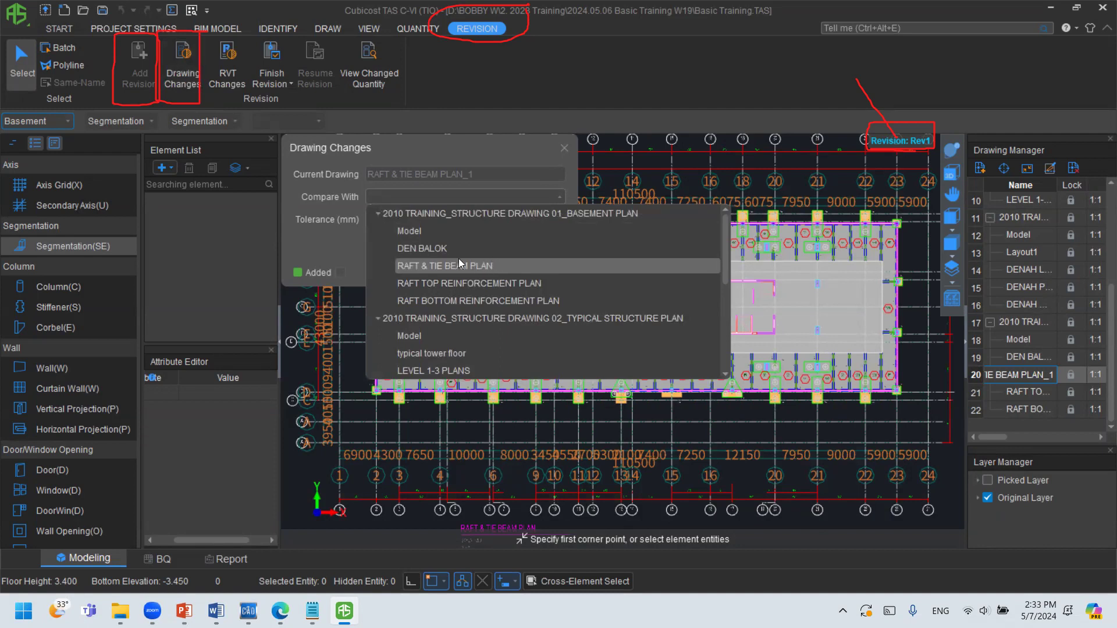
scroll(488, 268, "down", 4)
scroll(488, 268, "up", 4)
left_click(487, 264)
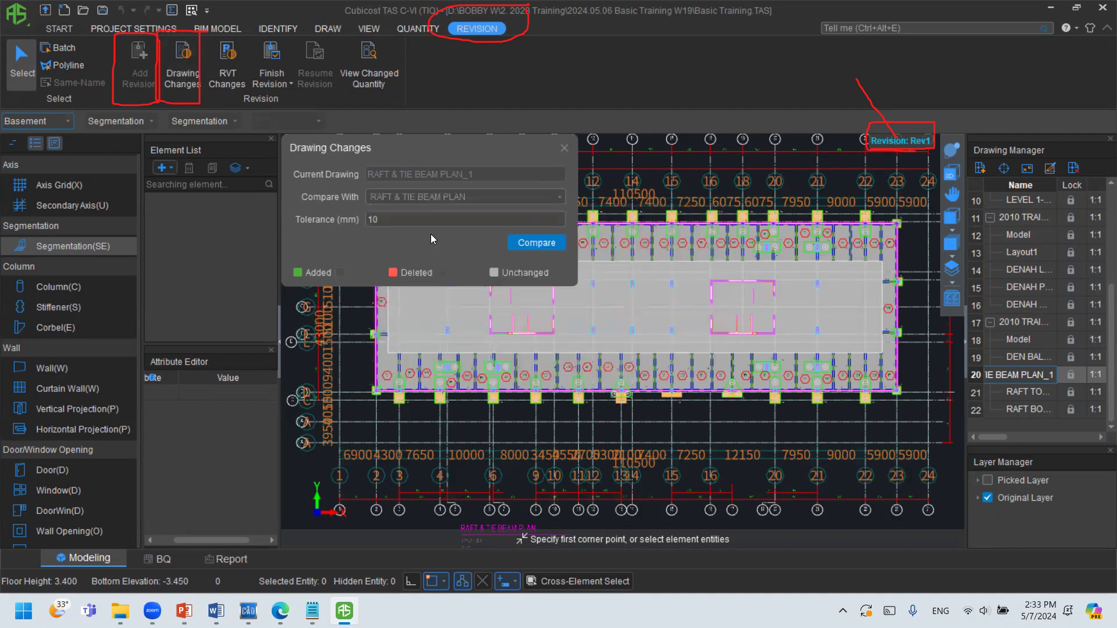
left_click(559, 197)
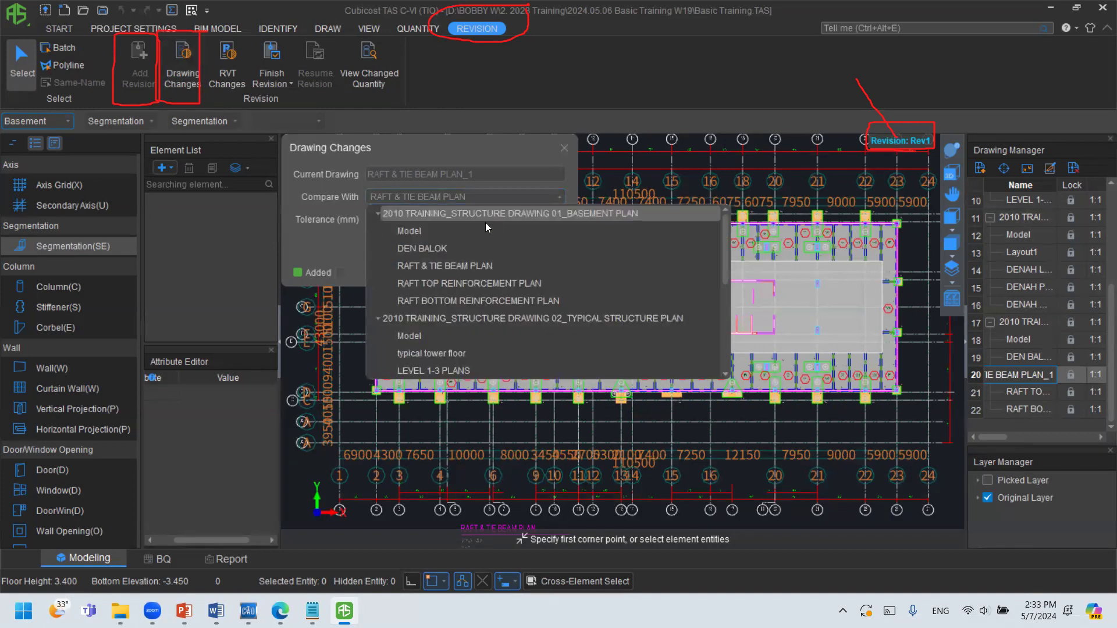
left_click(491, 266)
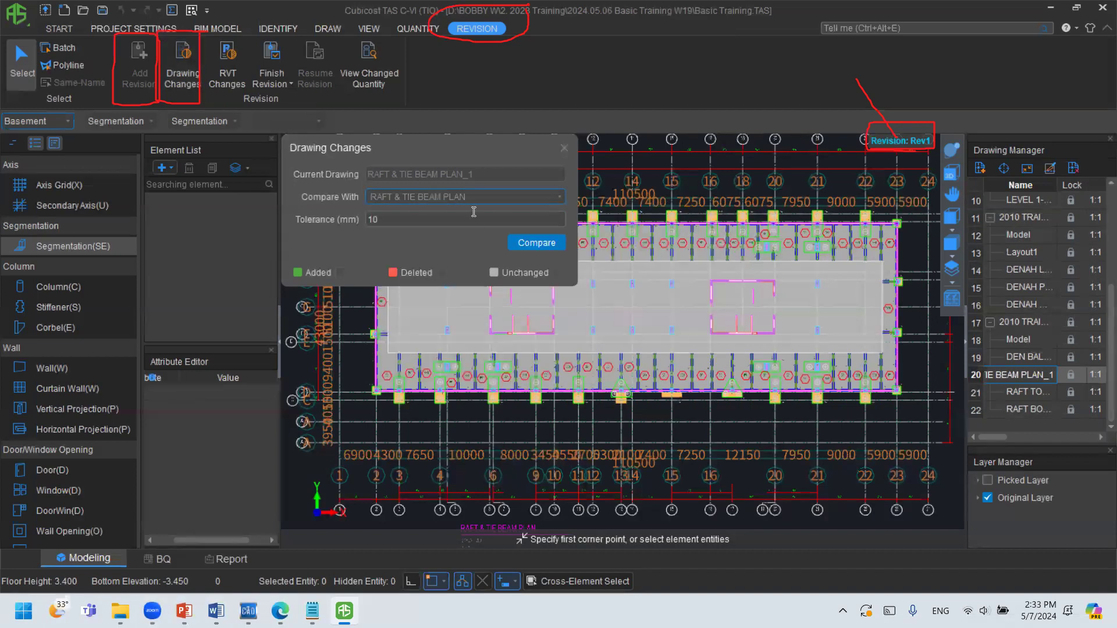
left_click(557, 198)
left_click(486, 260)
left_click(530, 243)
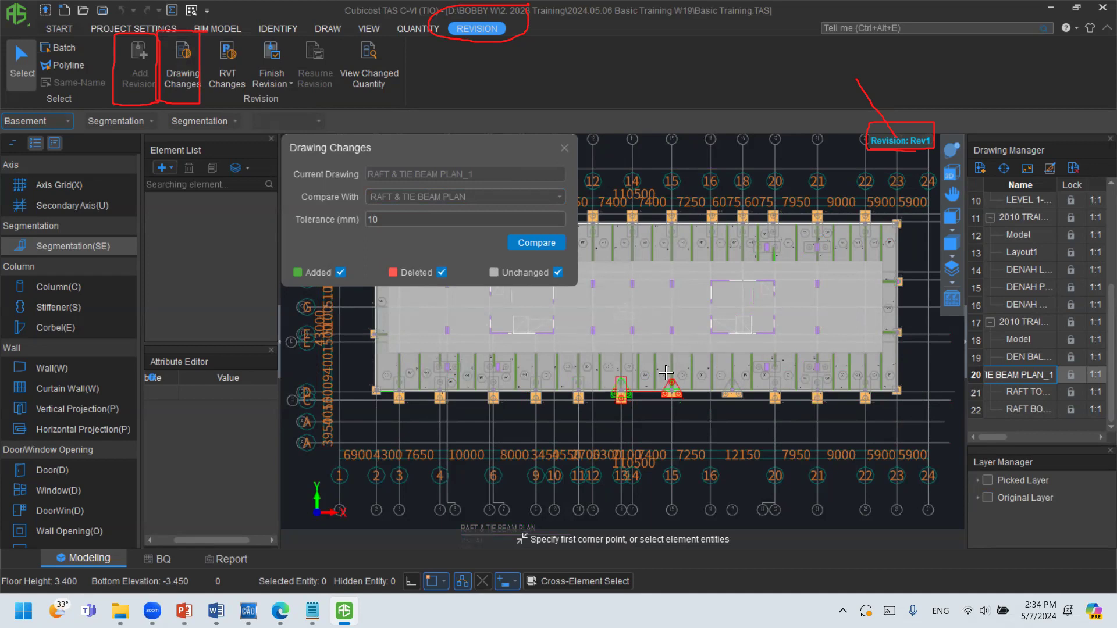
Switch the active element type to Pile Cap under Foundation and rerun the drawing comparison, replacing the existing result.
scroll(643, 375, "up", 3)
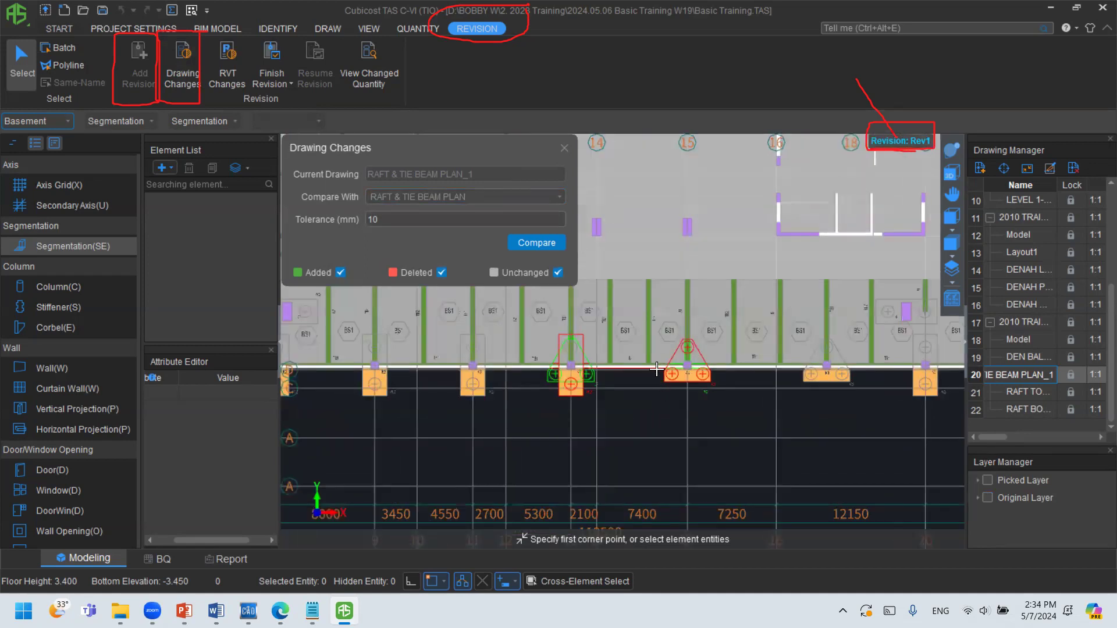
scroll(650, 350, "down", 3)
scroll(648, 368, "up", 4)
scroll(648, 366, "up", 3)
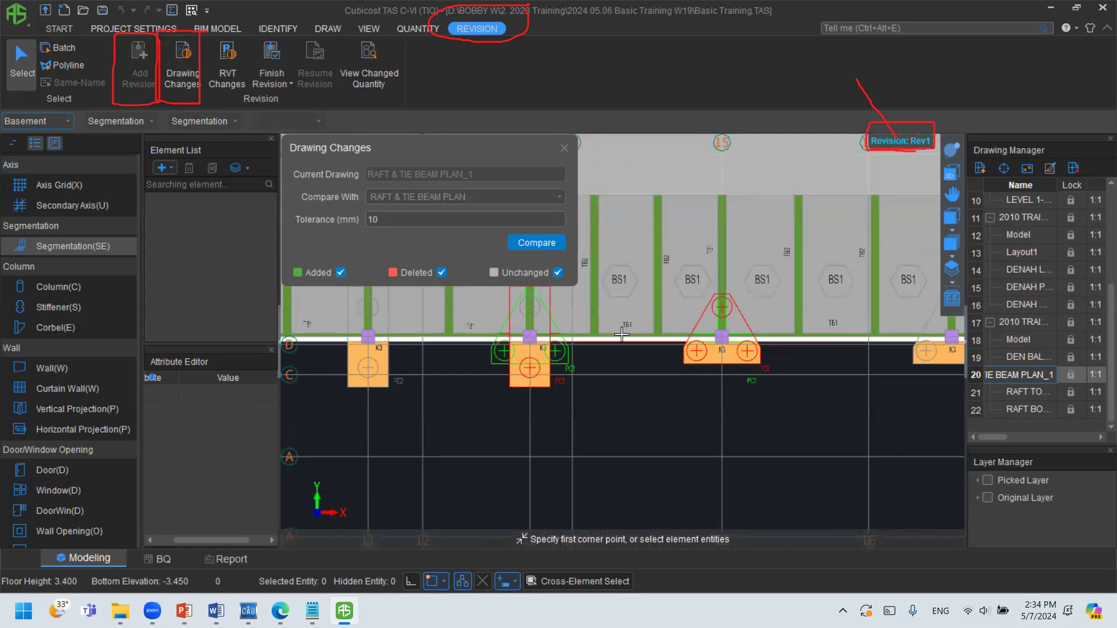
scroll(621, 335, "down", 2)
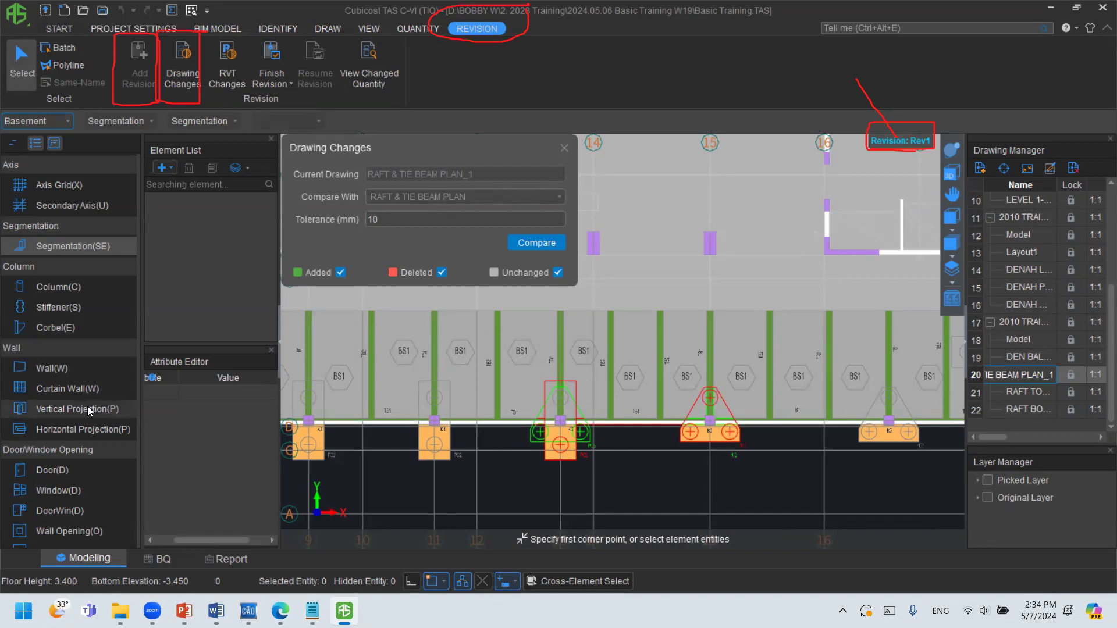
scroll(87, 409, "down", 4)
scroll(97, 432, "down", 3)
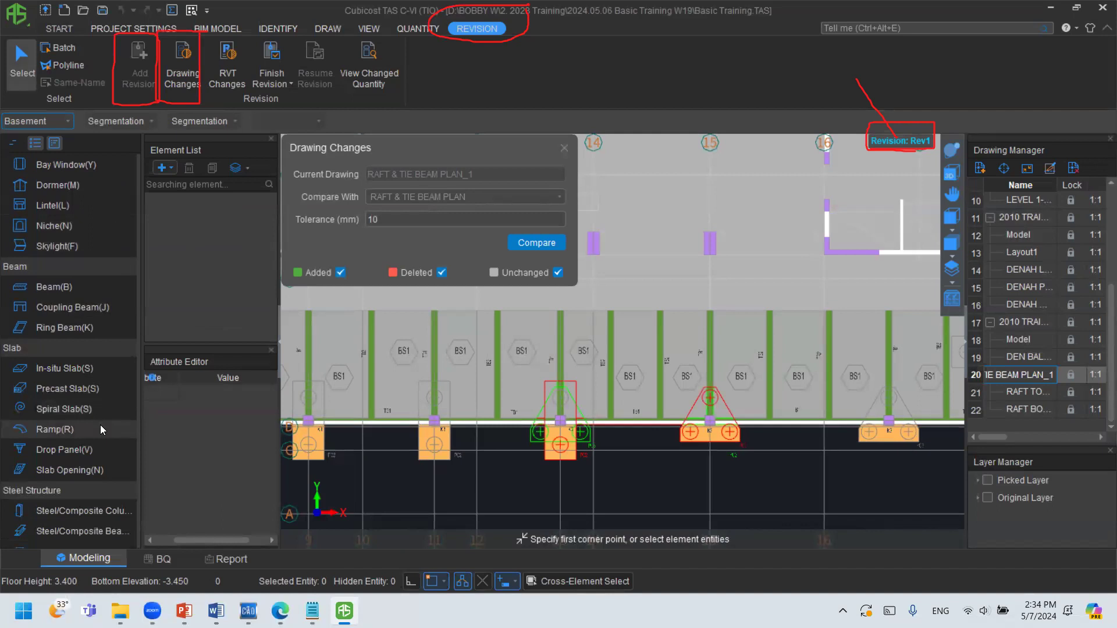
scroll(100, 434, "down", 3)
scroll(98, 445, "down", 6)
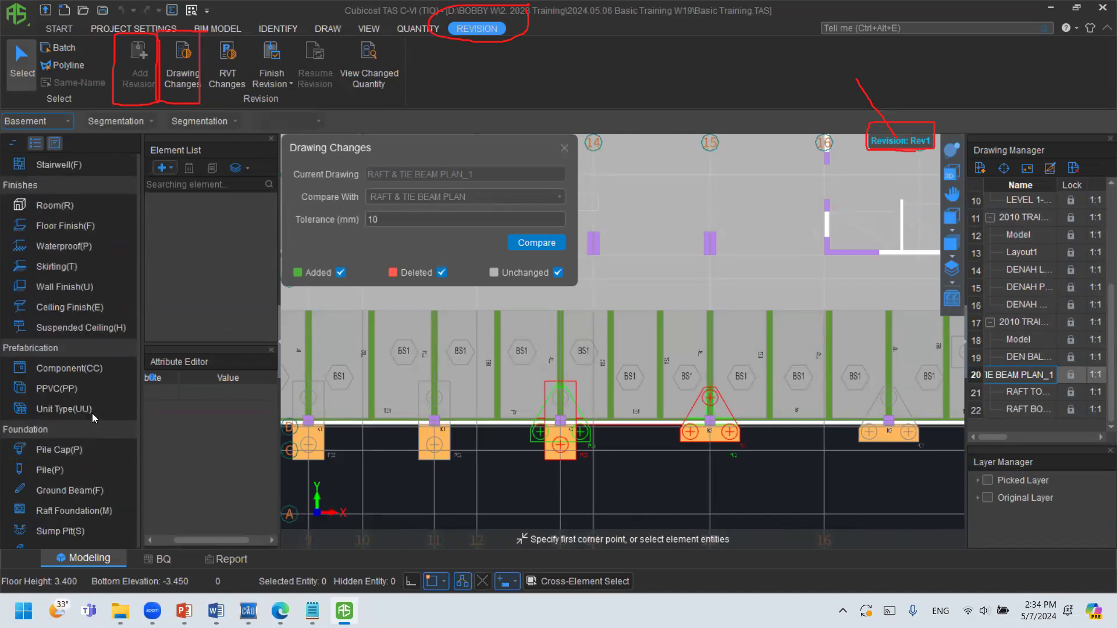
left_click(83, 449)
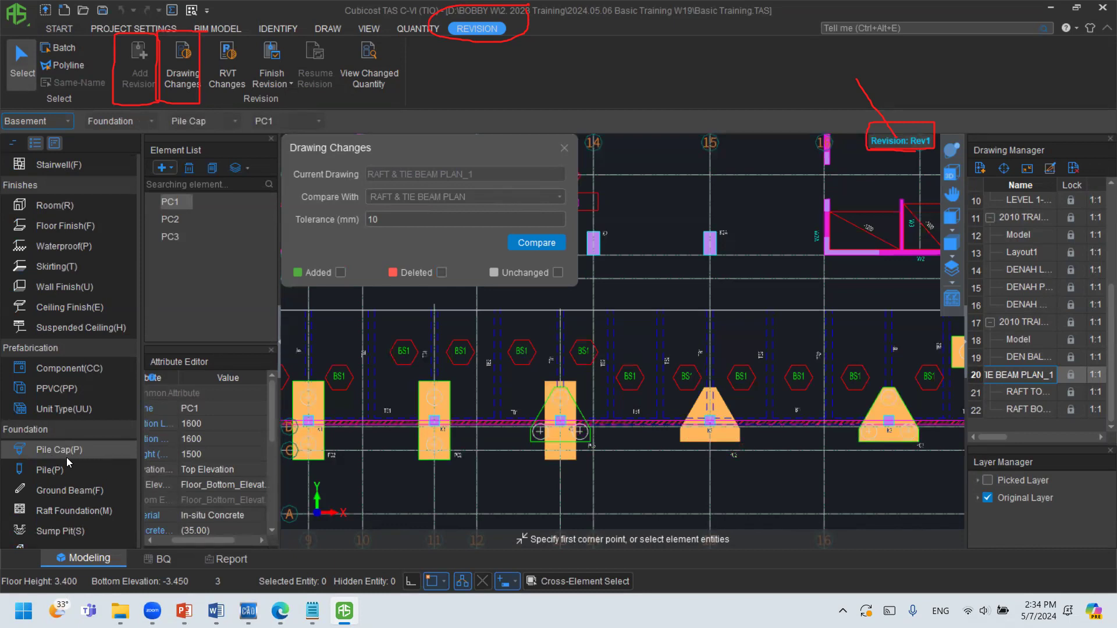
scroll(69, 454, "down", 3)
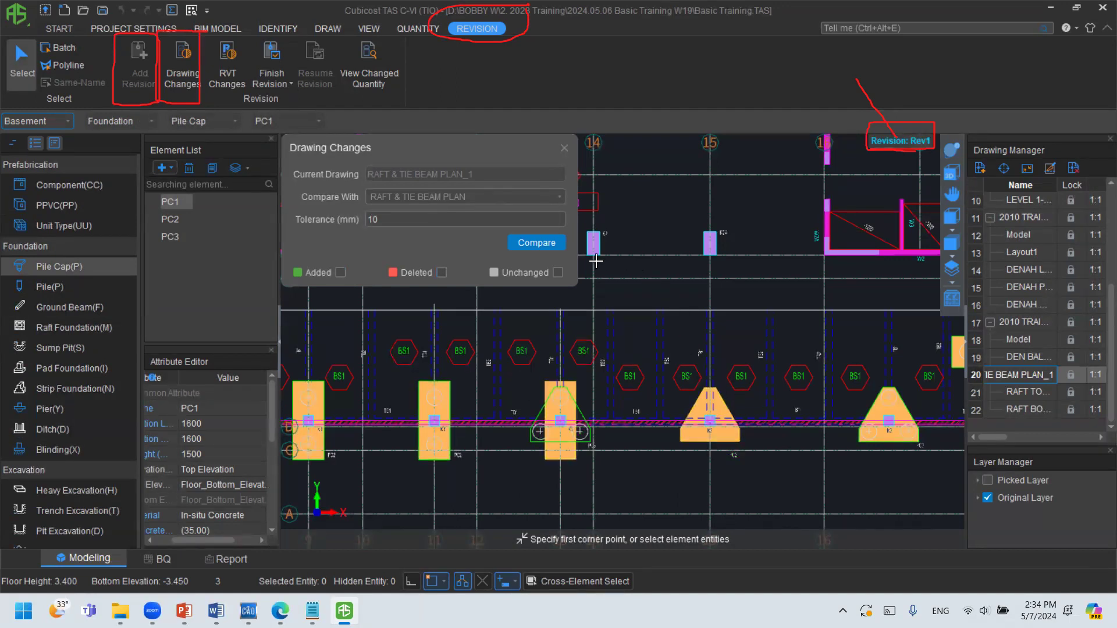
left_click(554, 245)
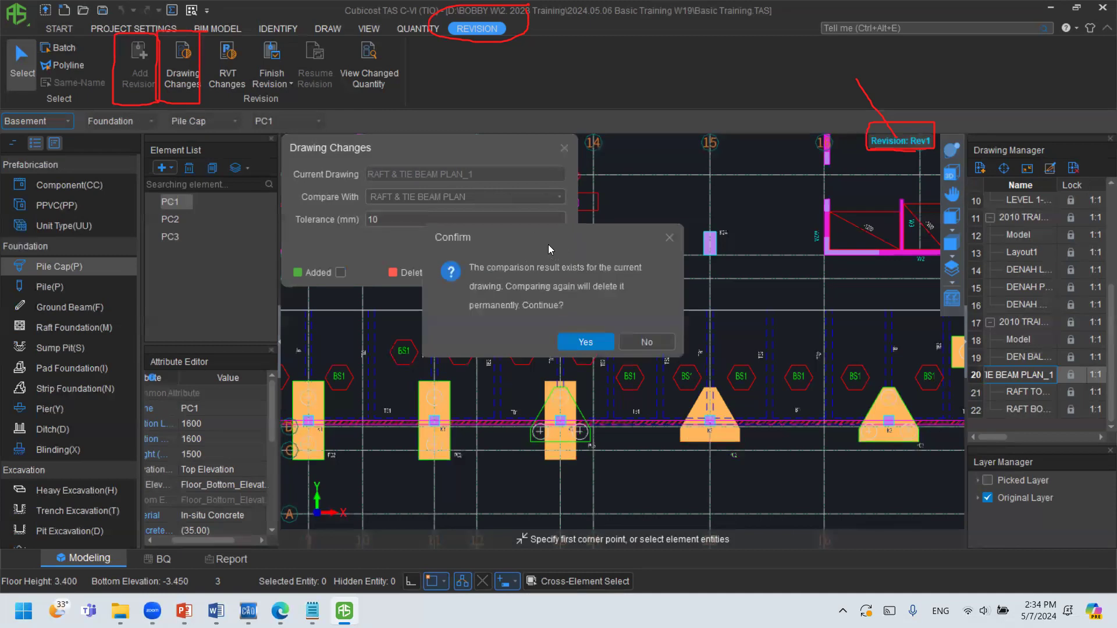
left_click(579, 344)
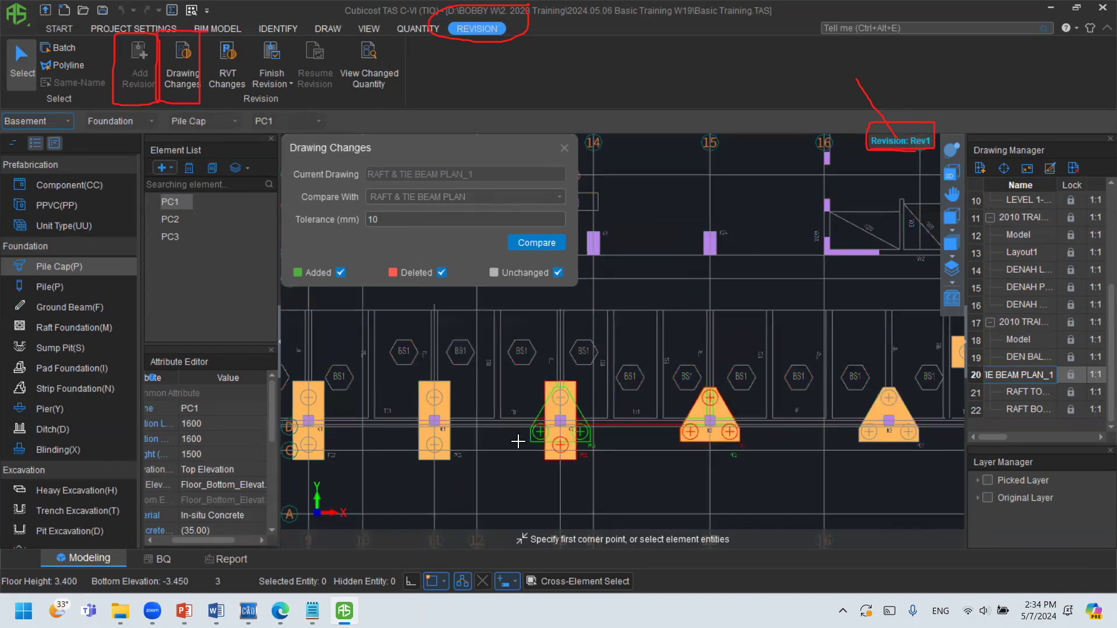
Delete the triangular PC3 pile cap at grid 15.
scroll(514, 439, "up", 3)
scroll(815, 396, "up", 2)
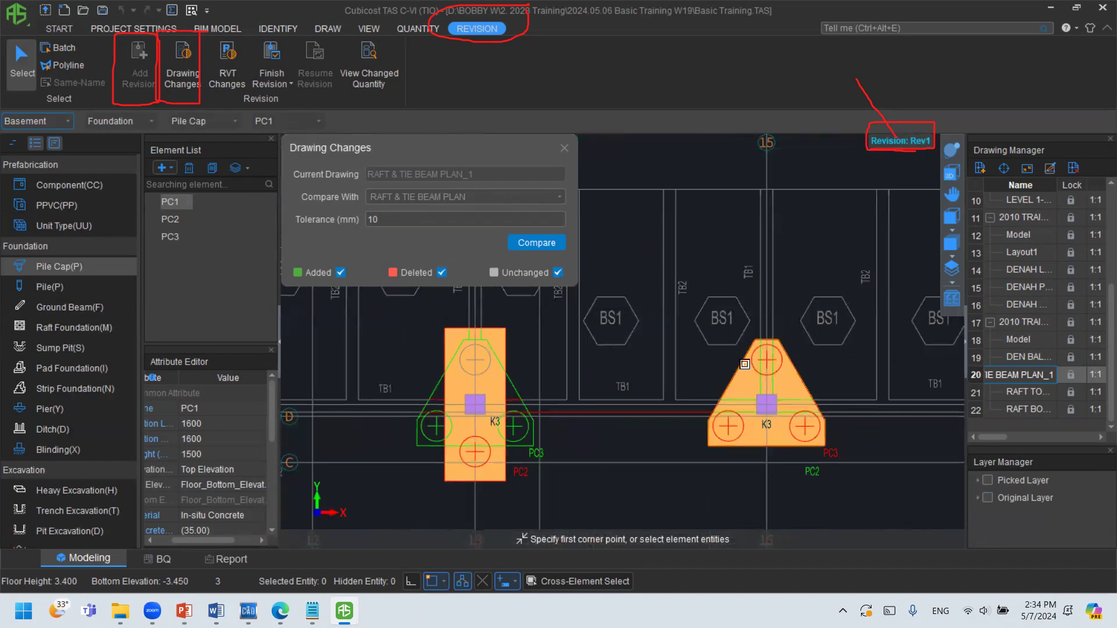
left_click(807, 395)
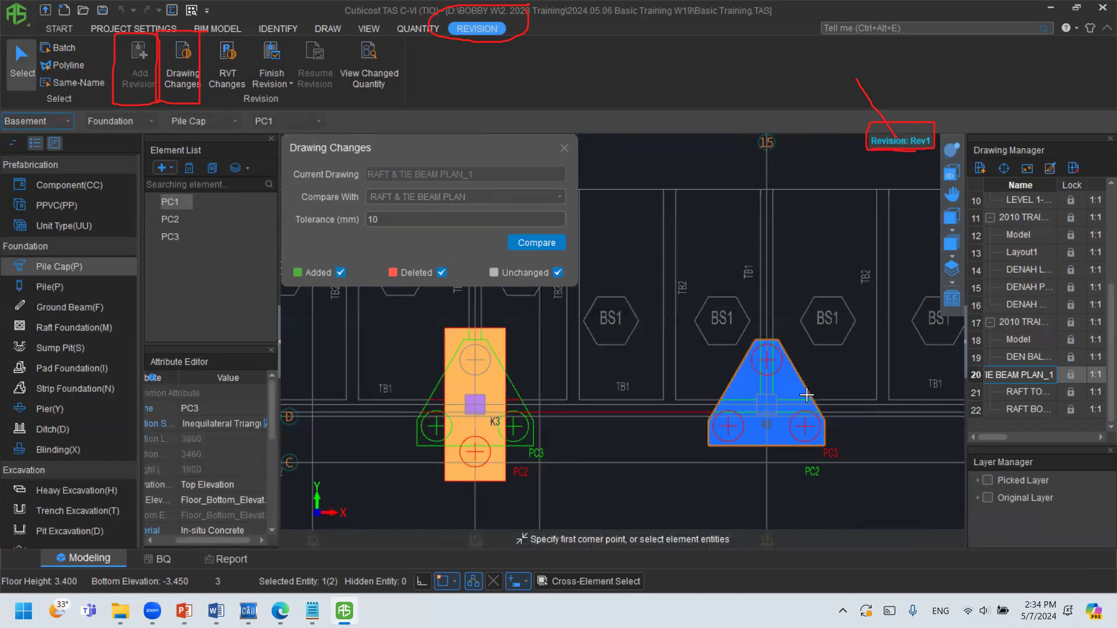
key("Delete")
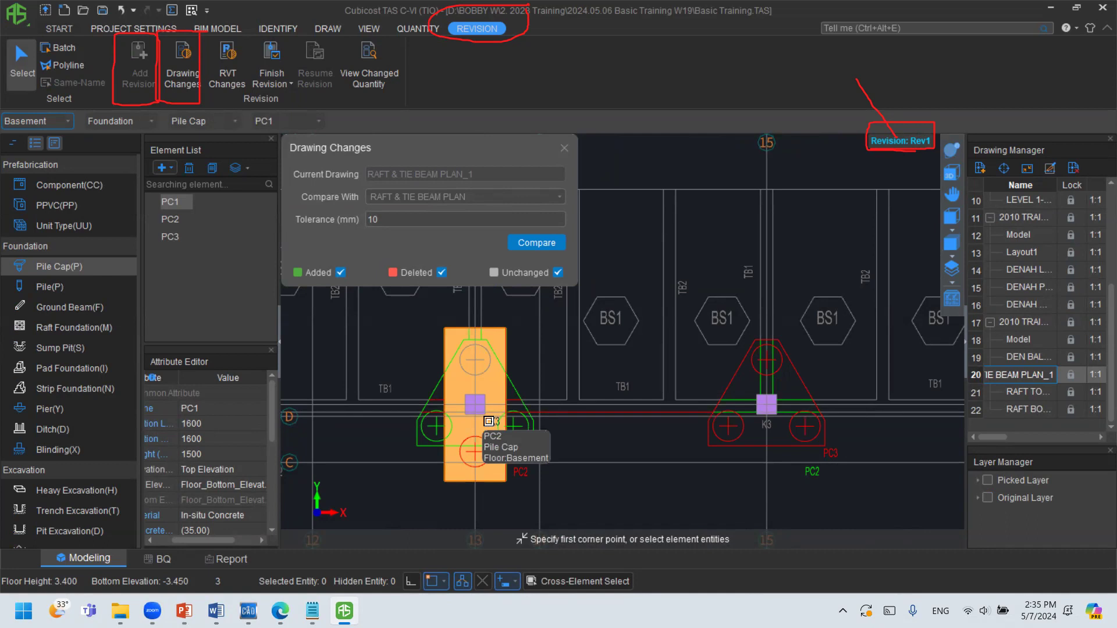
Examine the added and deleted drawing entities around the pile caps along grids C and D.
scroll(600, 386, "down", 4)
scroll(600, 363, "down", 5)
scroll(601, 417, "up", 8)
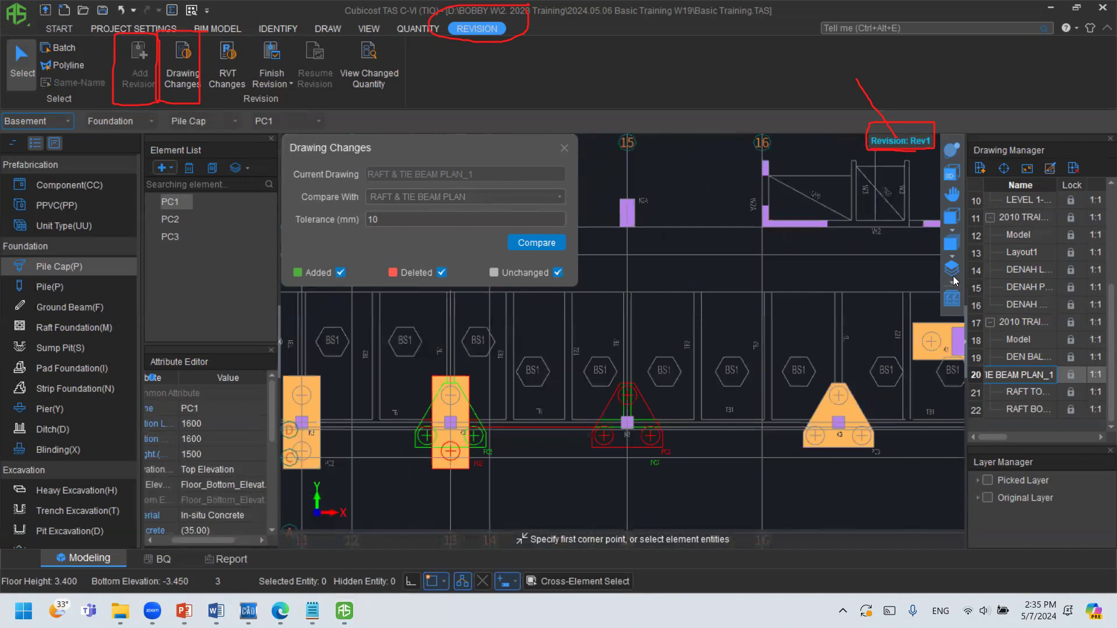
mouse_move(970, 382)
left_mouse_down()
mouse_move(991, 381)
mouse_move(971, 366)
mouse_move(973, 383)
left_mouse_up()
scroll(786, 400, "down", 6)
scroll(786, 400, "up", 2)
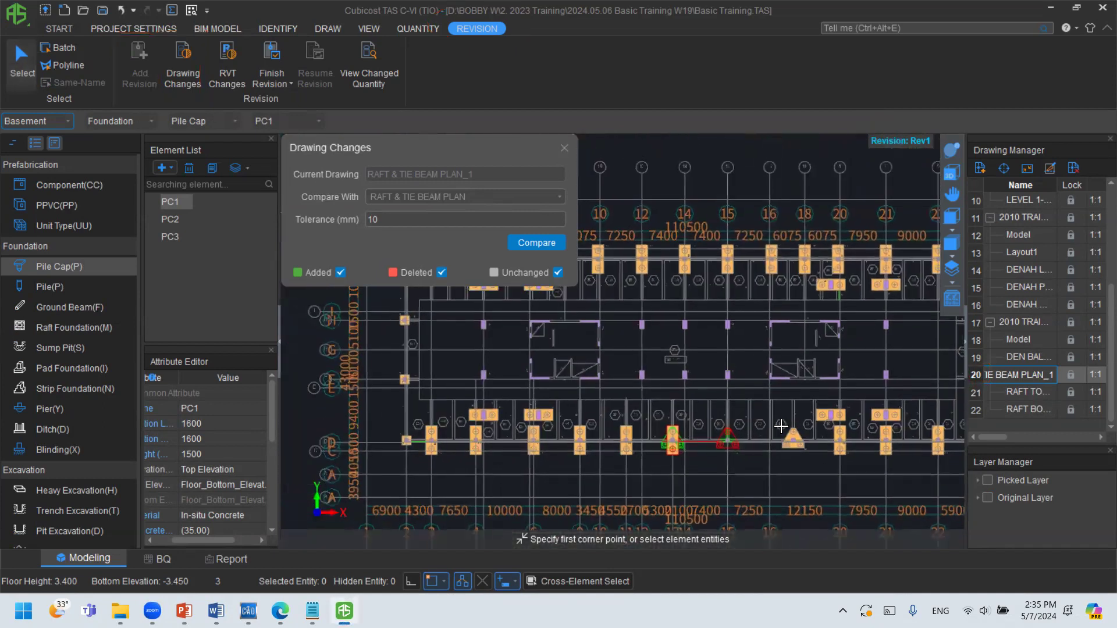
scroll(680, 475, "up", 2)
scroll(681, 475, "up", 2)
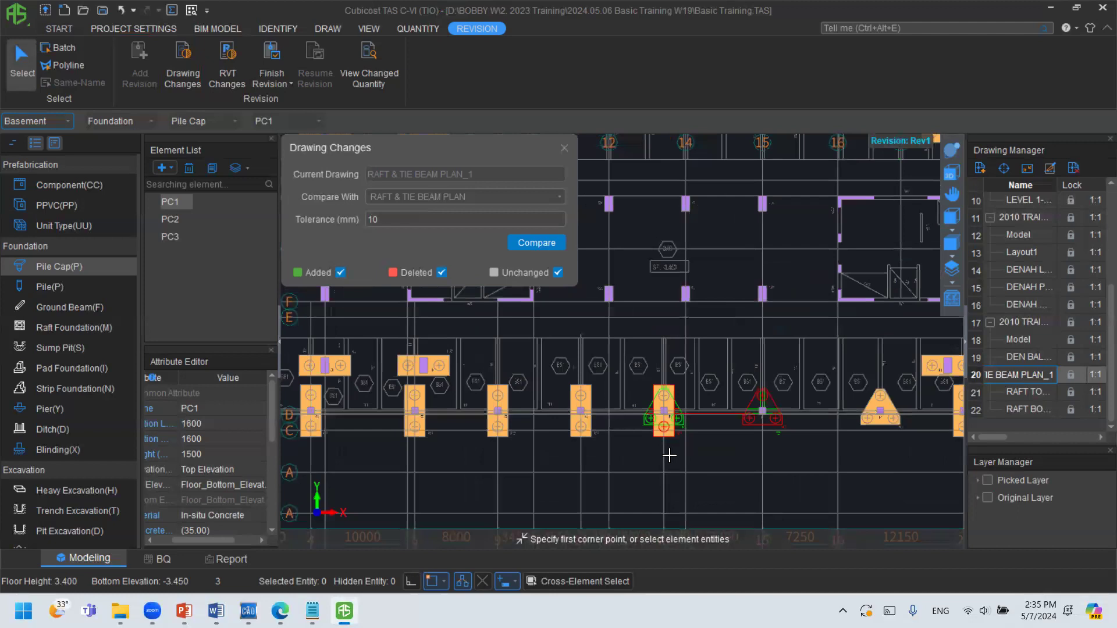
Examine the rectangular pile cap beside grid 14 and the added and deleted PC2 and PC3 outlines between grids 14 and 15.
scroll(658, 442, "up", 5)
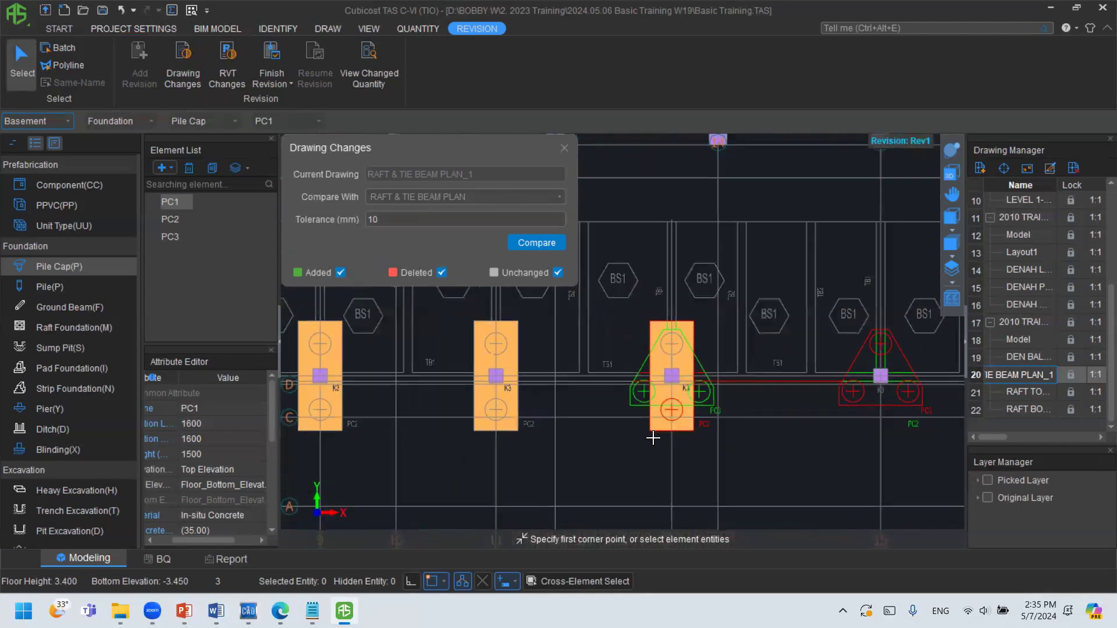
scroll(634, 401, "down", 4)
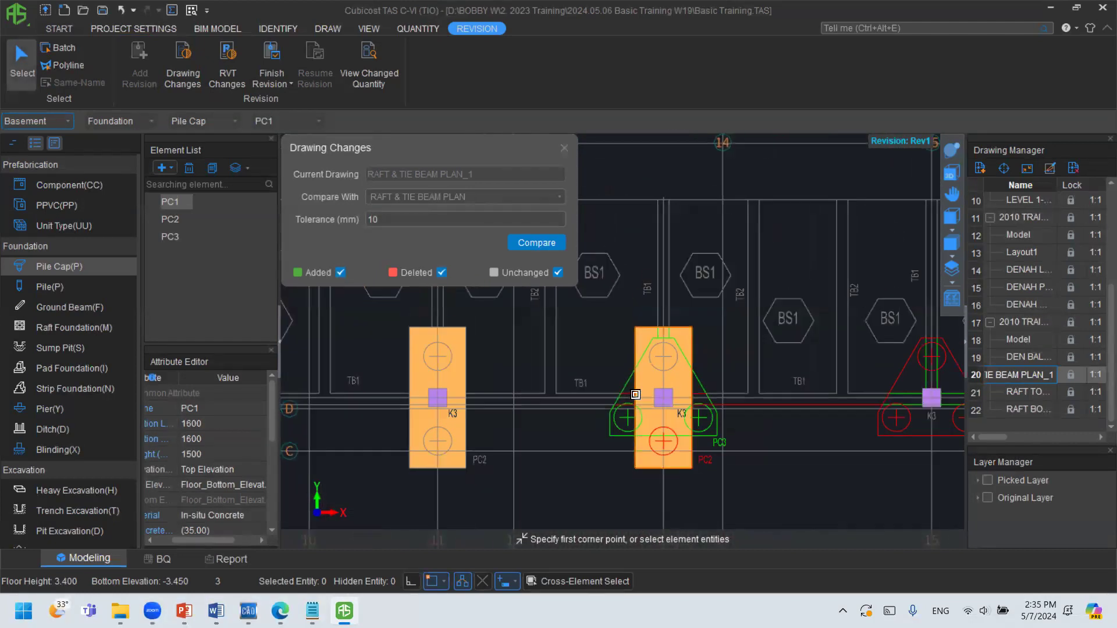
scroll(637, 395, "down", 1)
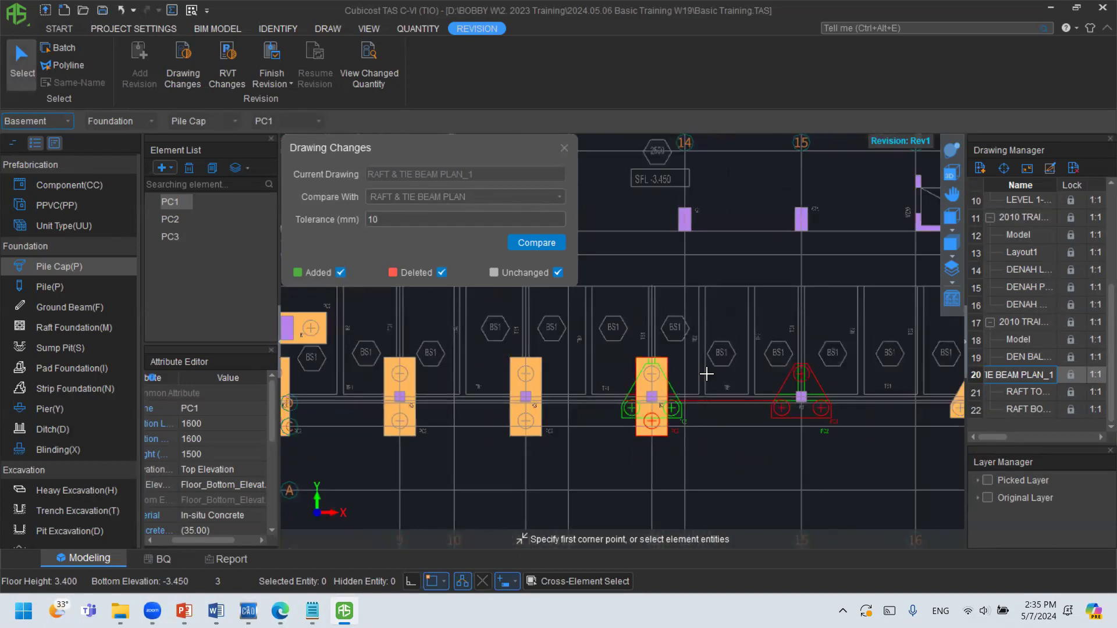
scroll(663, 394, "up", 2)
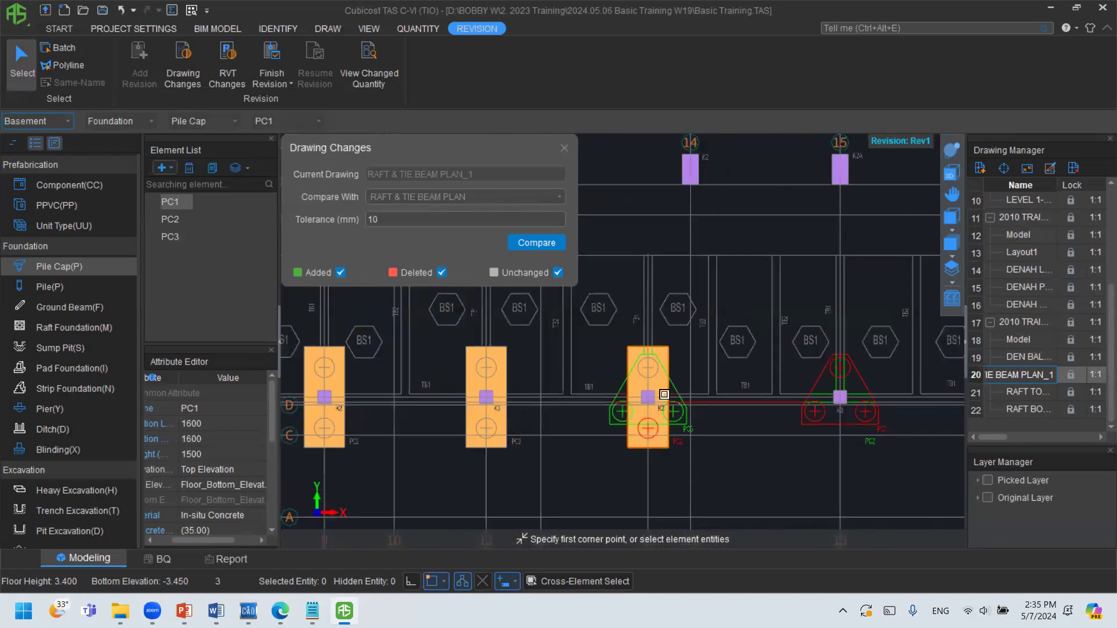
scroll(649, 392, "up", 1)
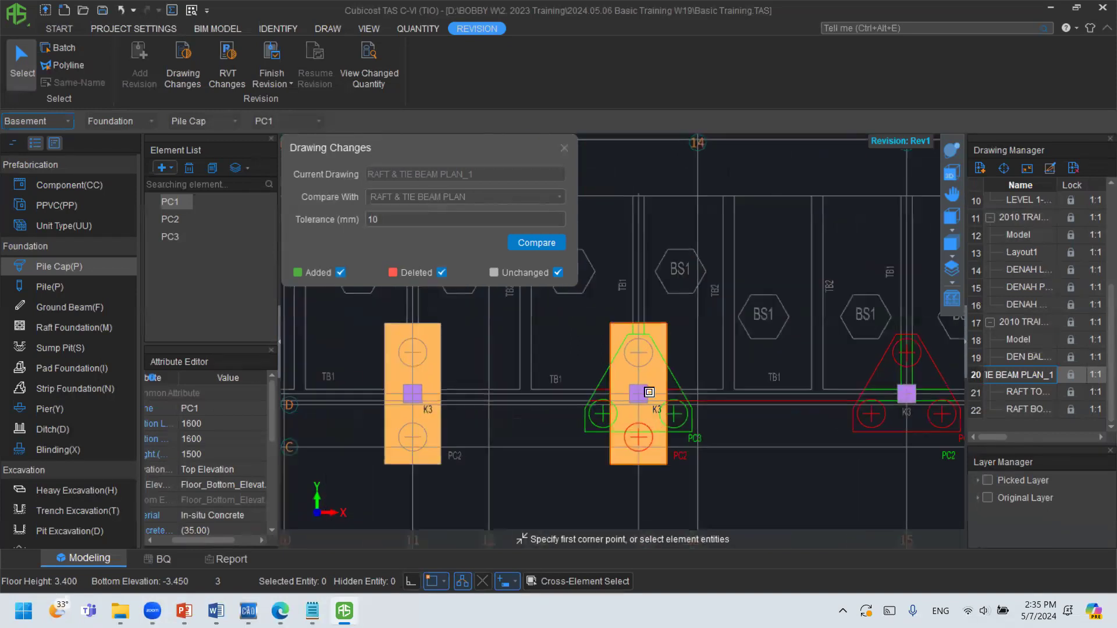
left_click(652, 384)
left_click(654, 382)
left_click(654, 382)
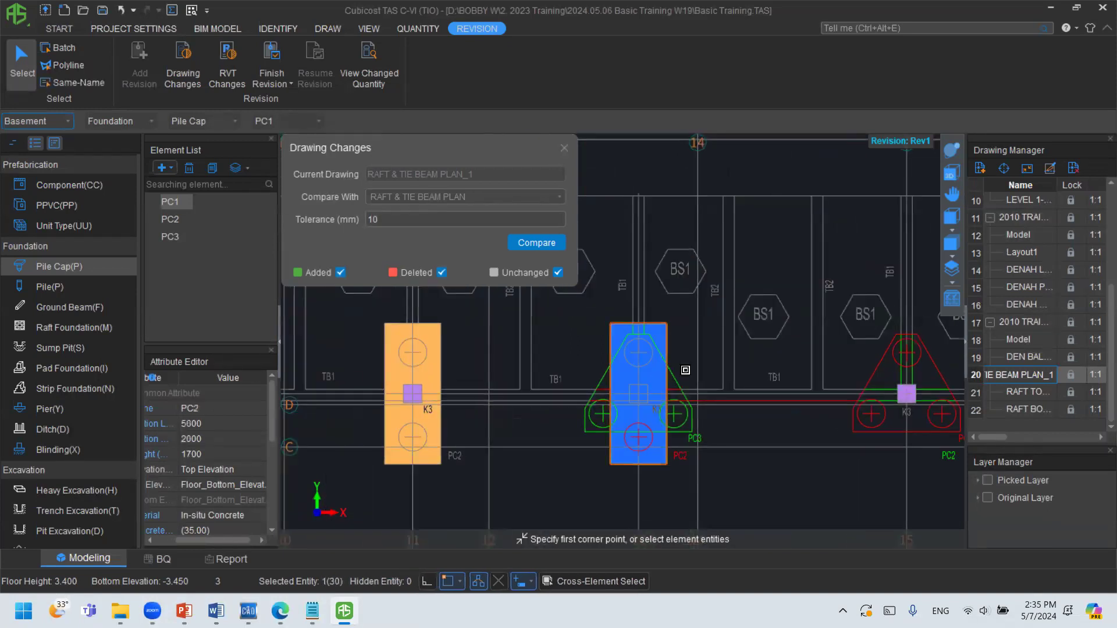
left_click(659, 376)
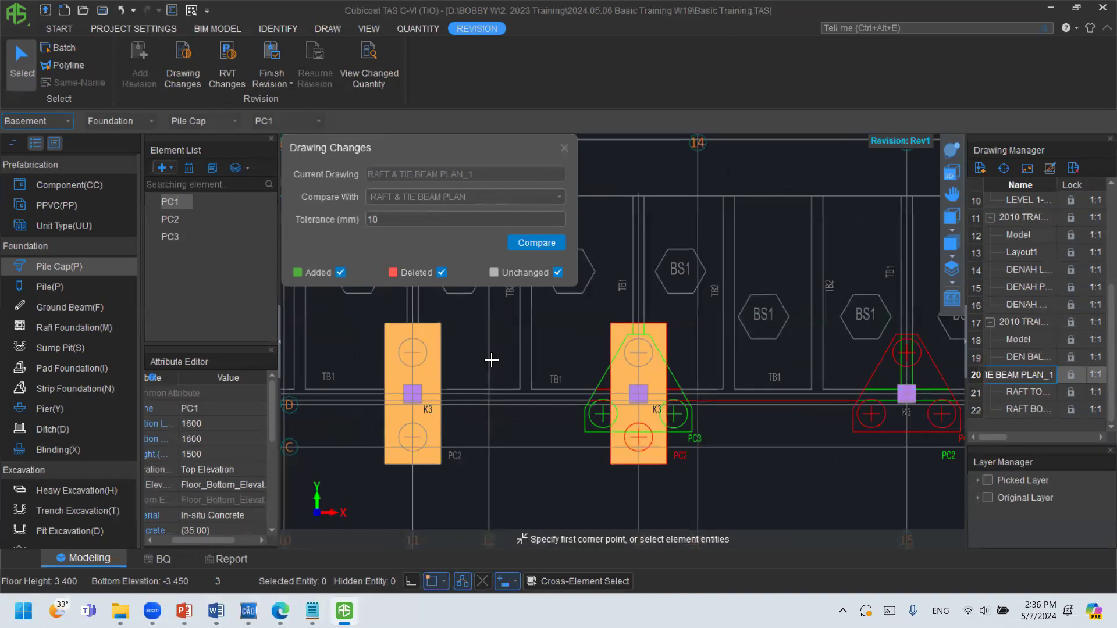
middle_click_drag(797, 367, 766, 365)
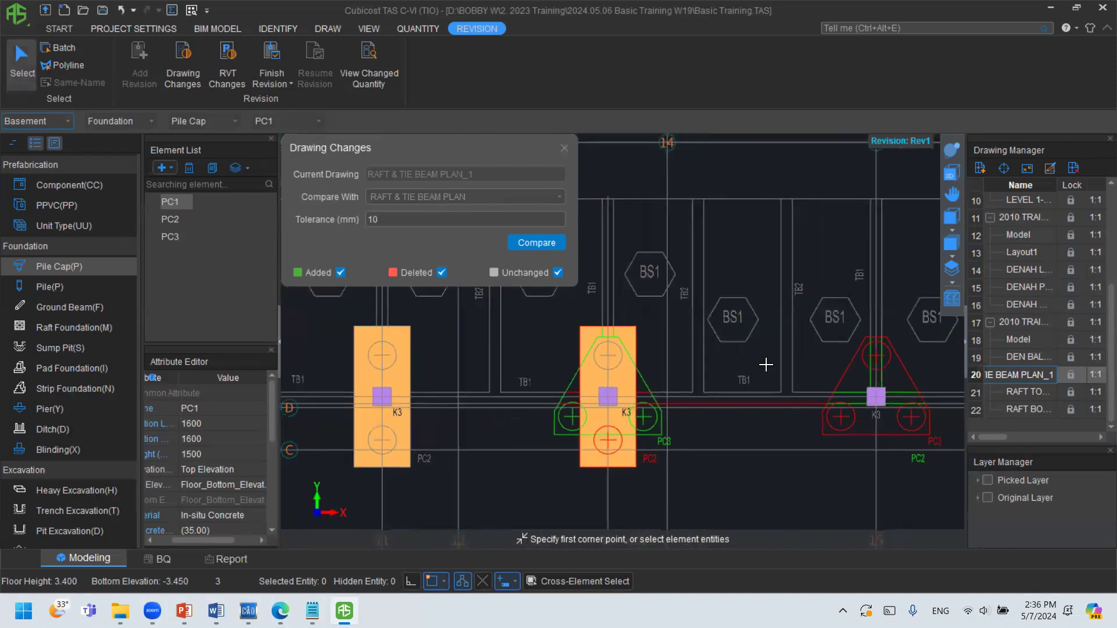
scroll(766, 364, "down", 2)
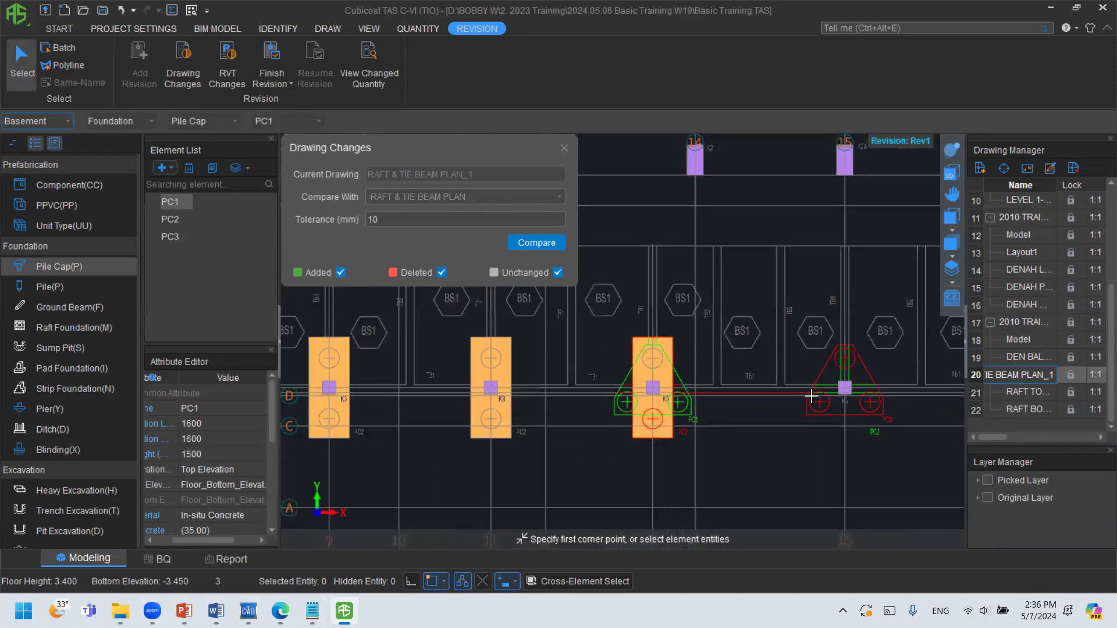
scroll(812, 396, "up", 2)
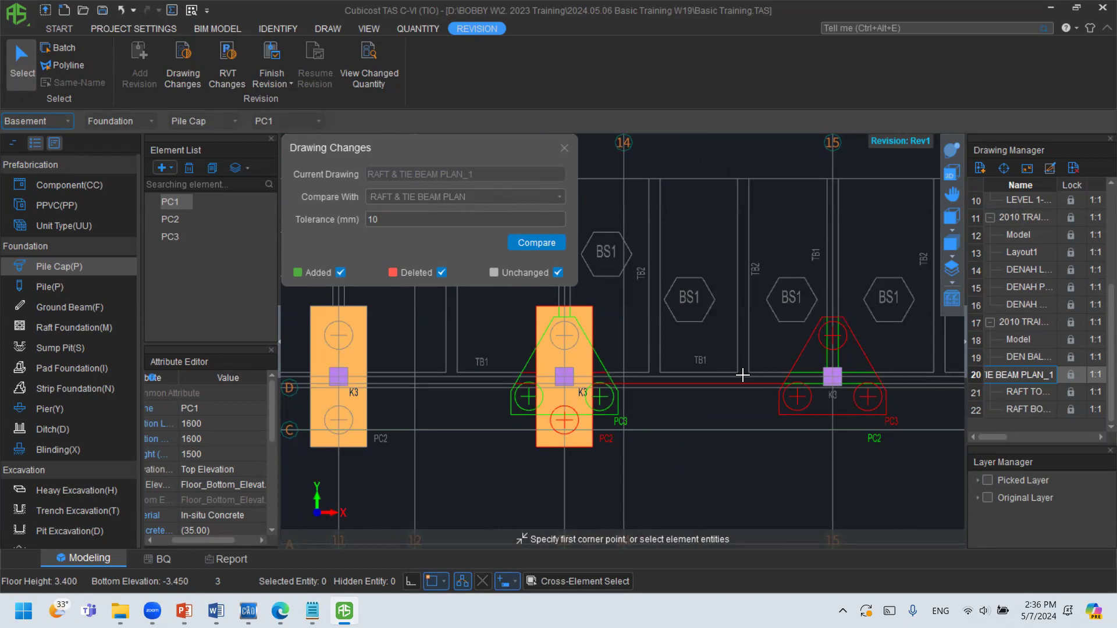
Try replacing the PC2 pile cap beside grid 14 with a PC3 cap on the added outline, and undo the changes.
left_click(568, 345)
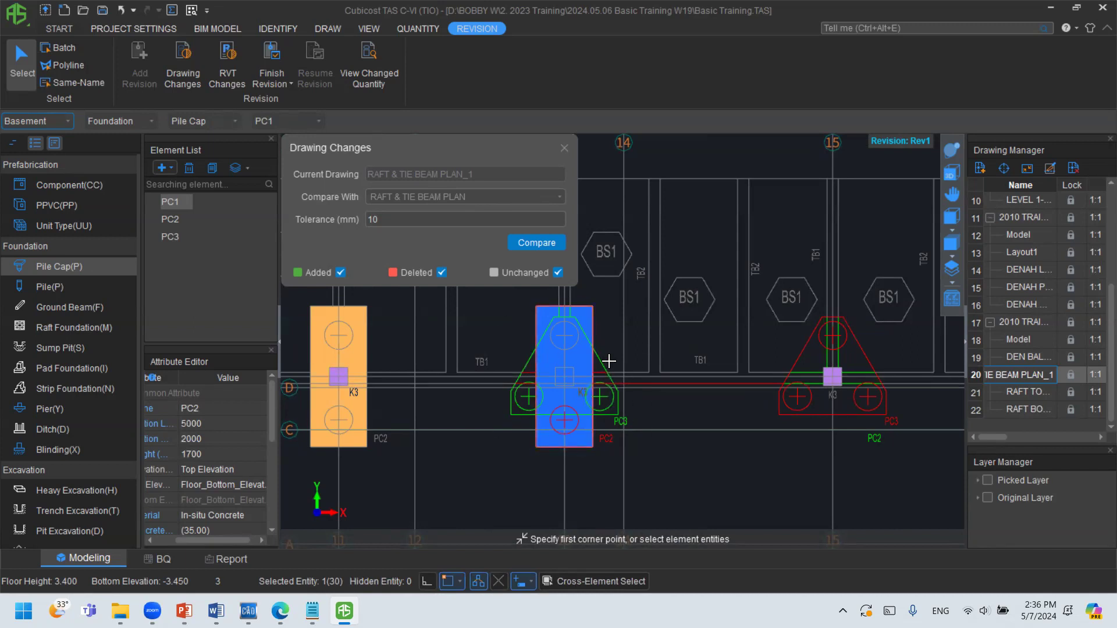
key("Escape")
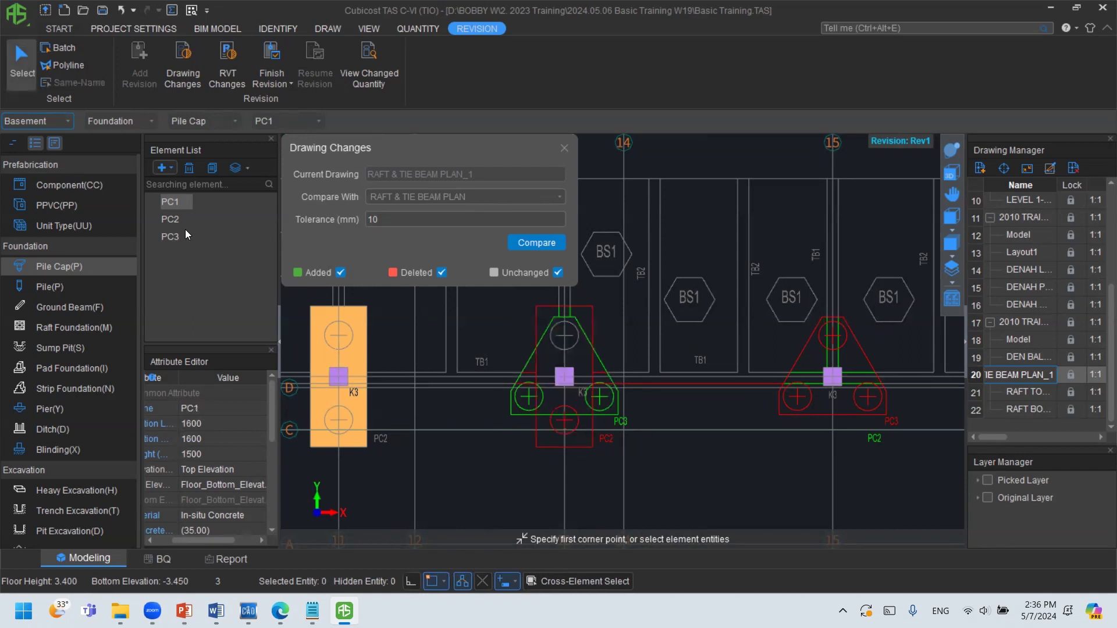
left_click(176, 236)
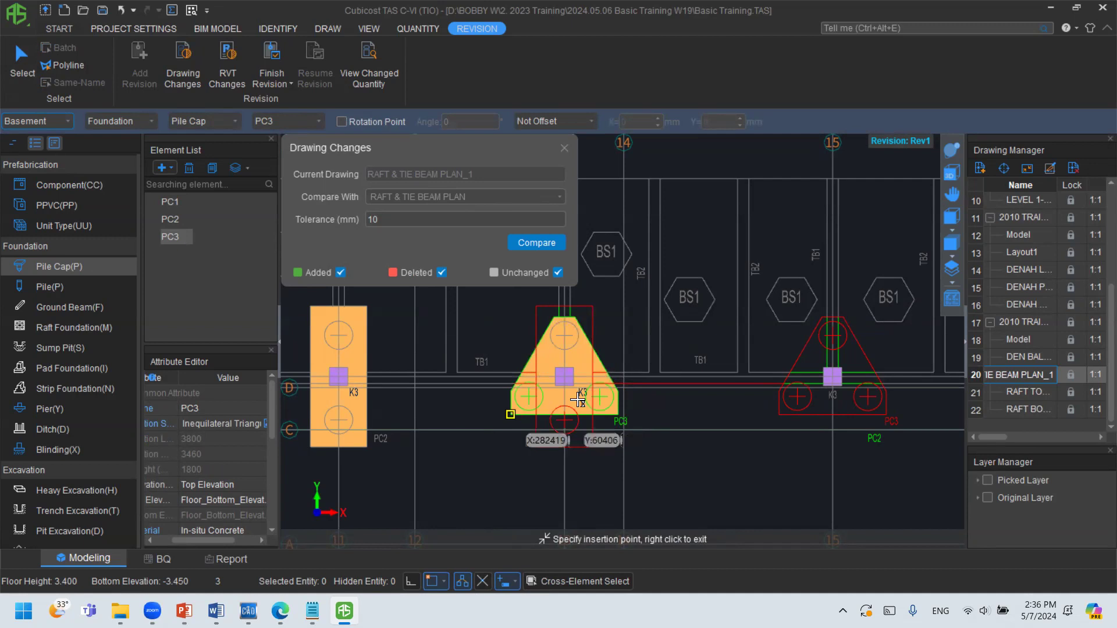
left_click(511, 414)
right_click(512, 414)
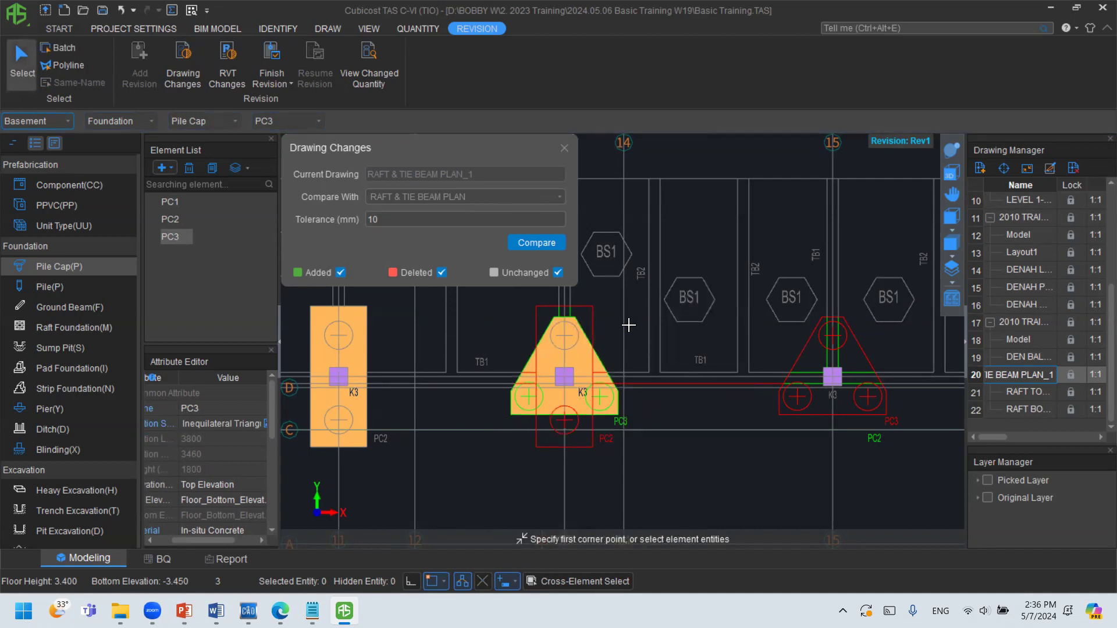
key("ctrl+z")
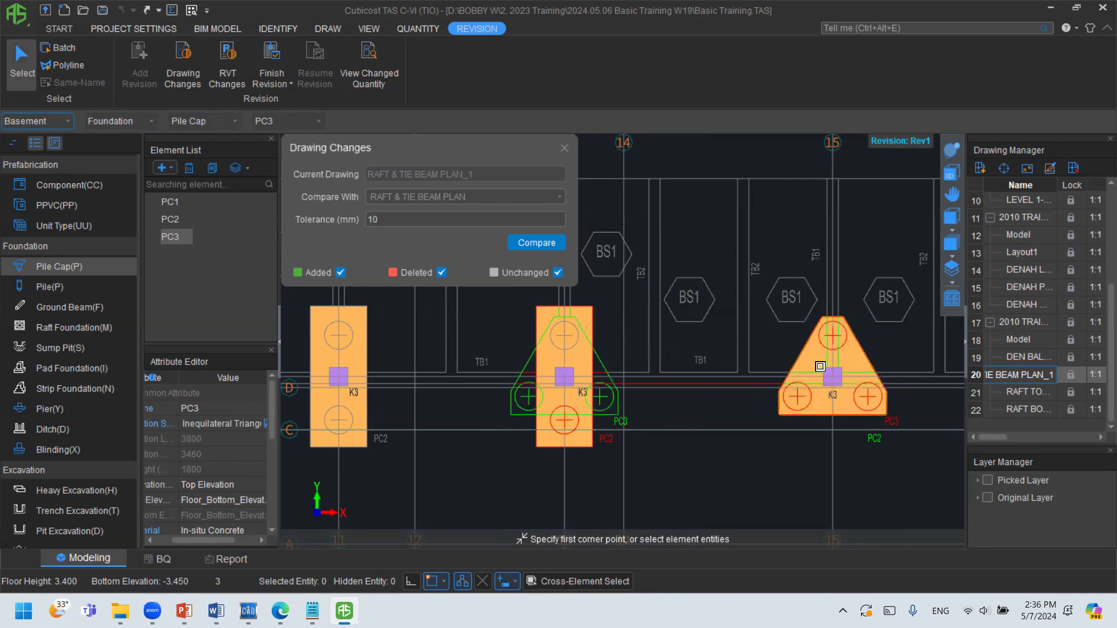
Delete the triangular PC3 pile cap near grid 15 and the rectangular PC2 pile cap beside grid 14.
left_click(846, 367)
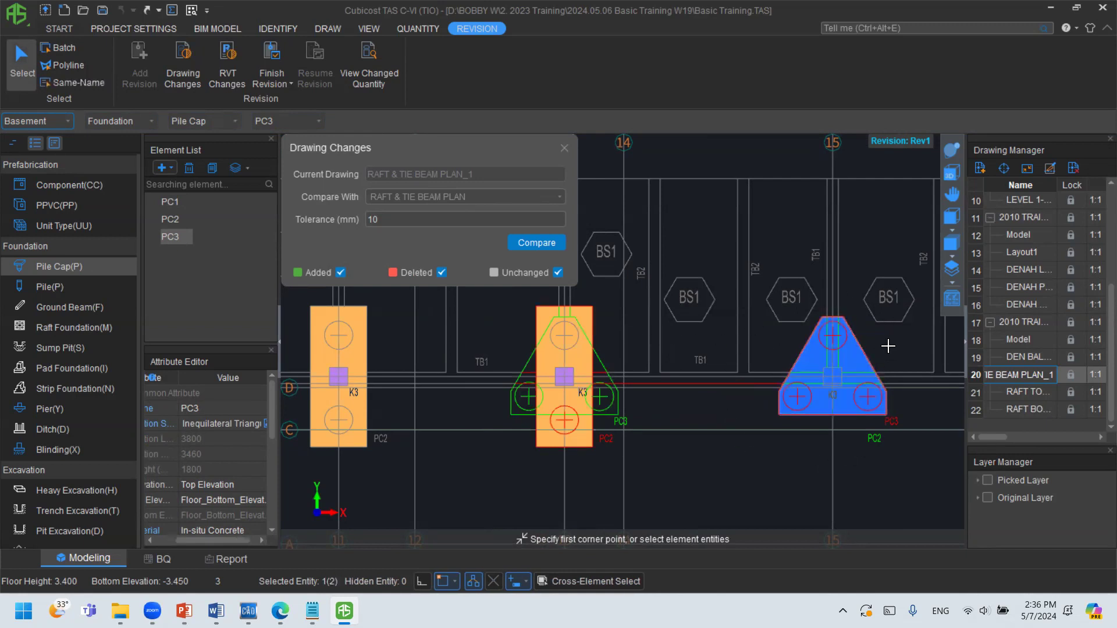
key("Delete")
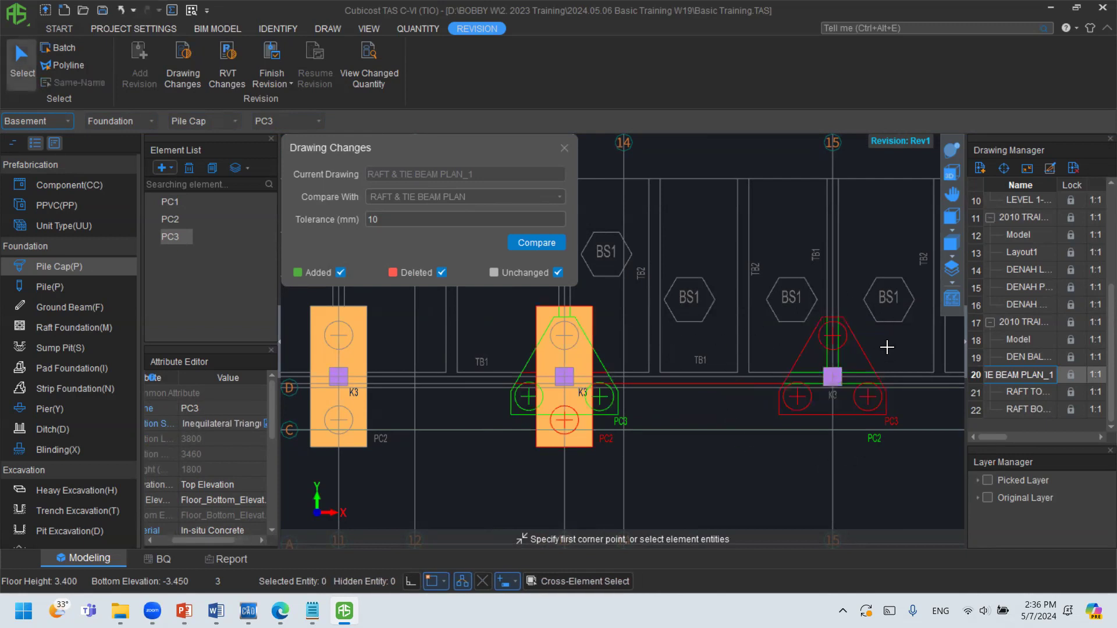
left_click(560, 378)
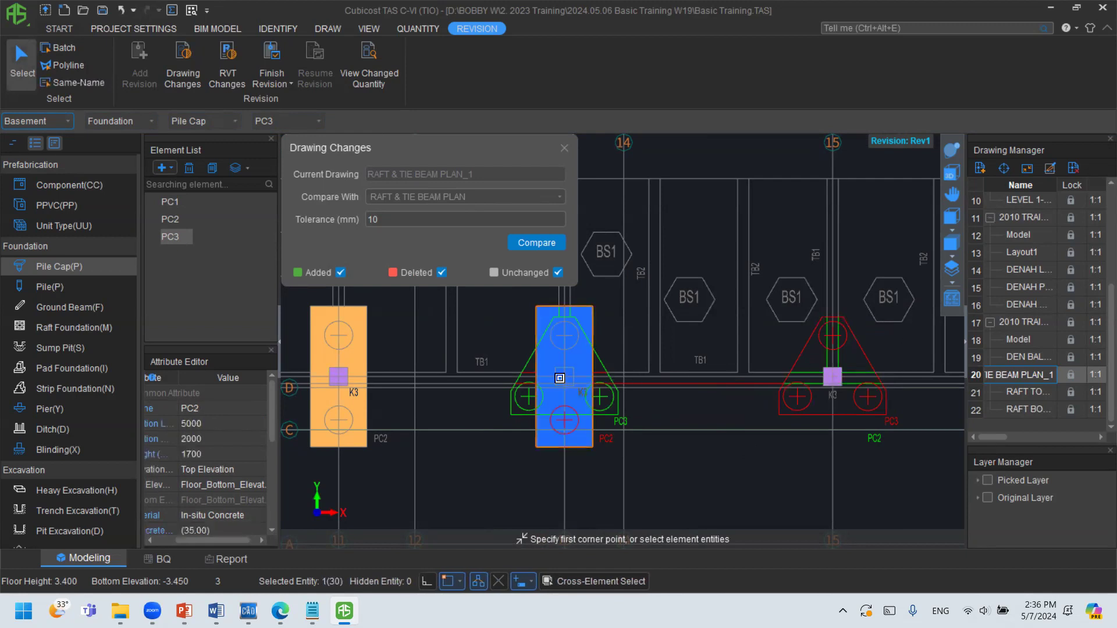
key("Delete")
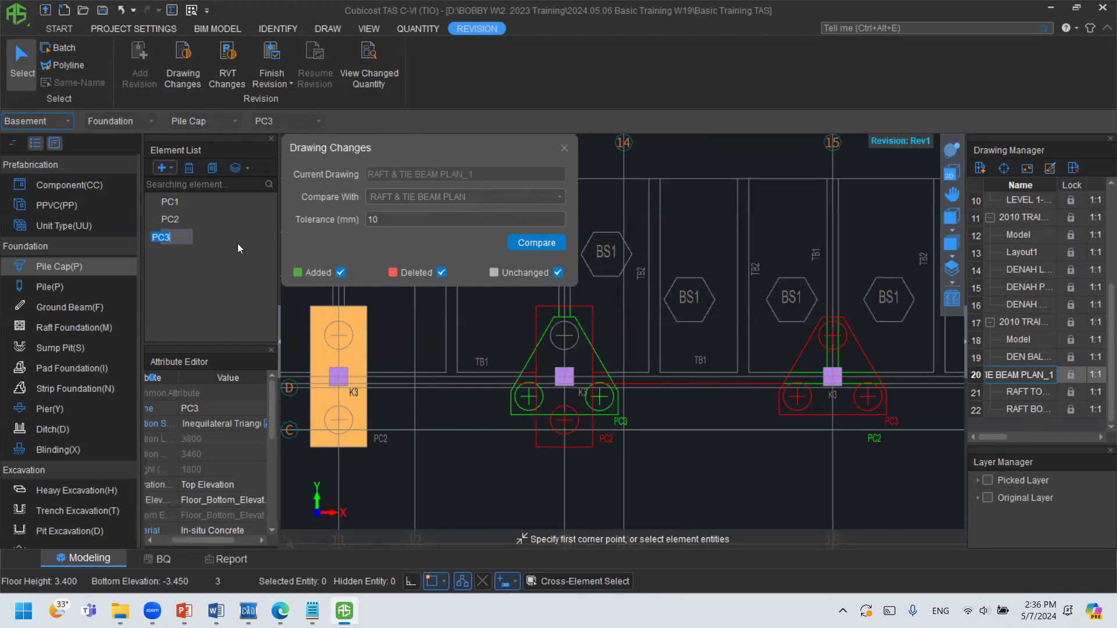
Place a PC3 pile cap by point on the added triangular outline beside grid 14, cycling its insertion point to the lower-left corner.
left_click(325, 30)
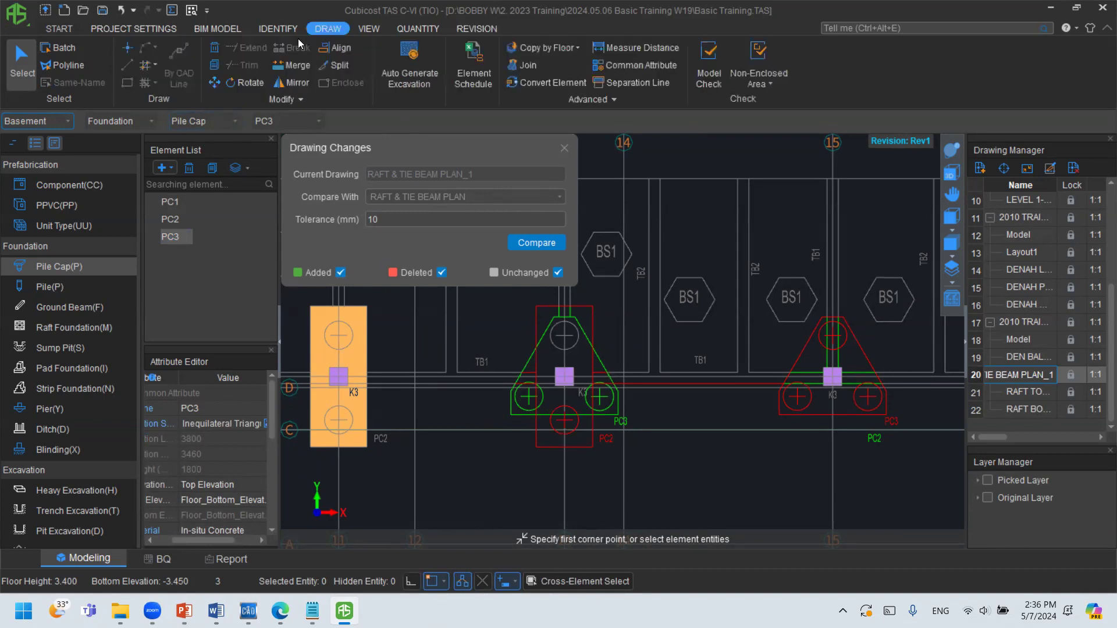
left_click(135, 50)
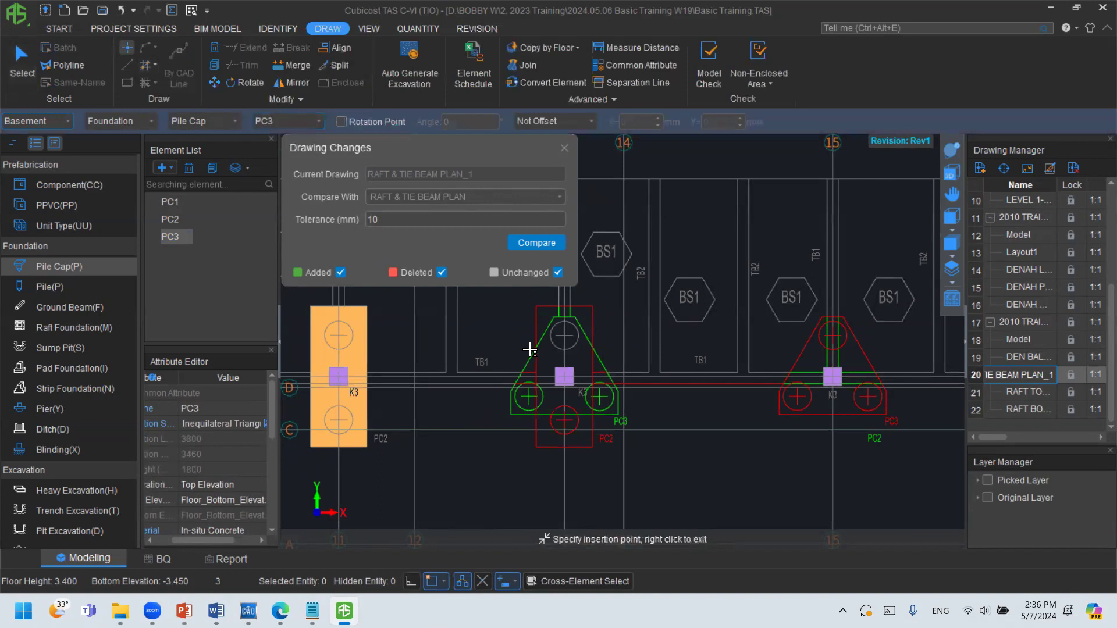
key("F4")
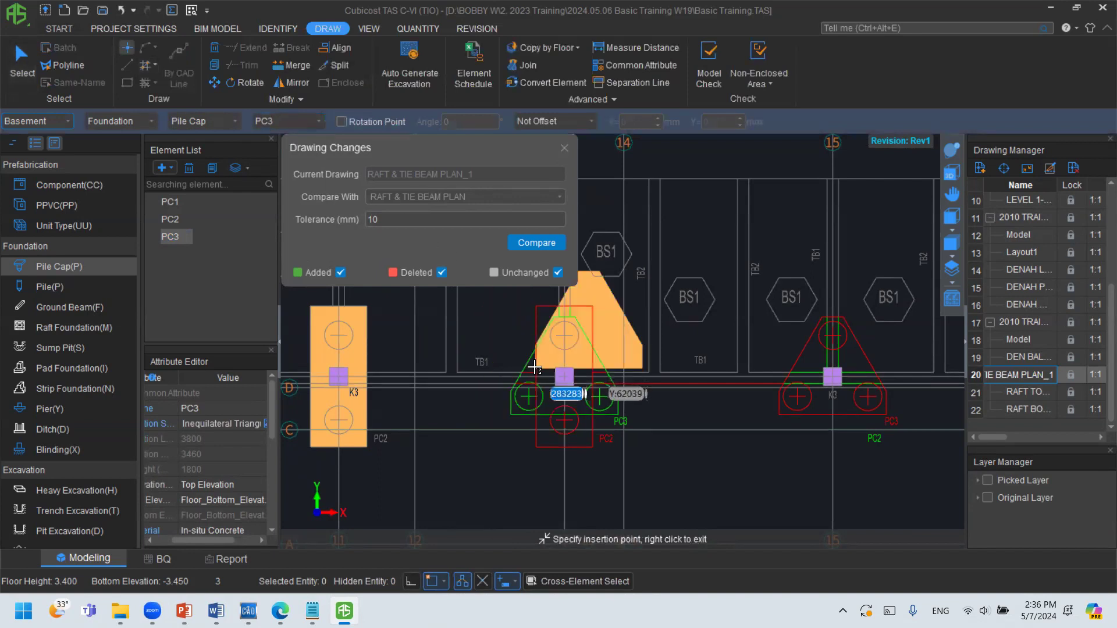
key("F4")
key("F4")
key("F4")
key("F4")
key("F4")
key("F4")
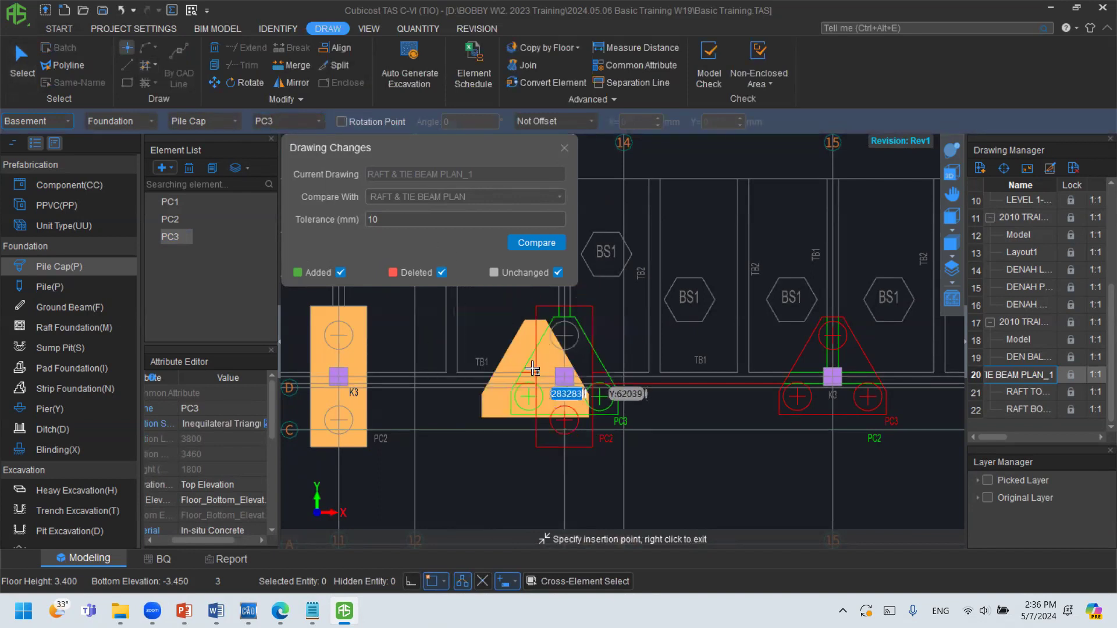
key("F4")
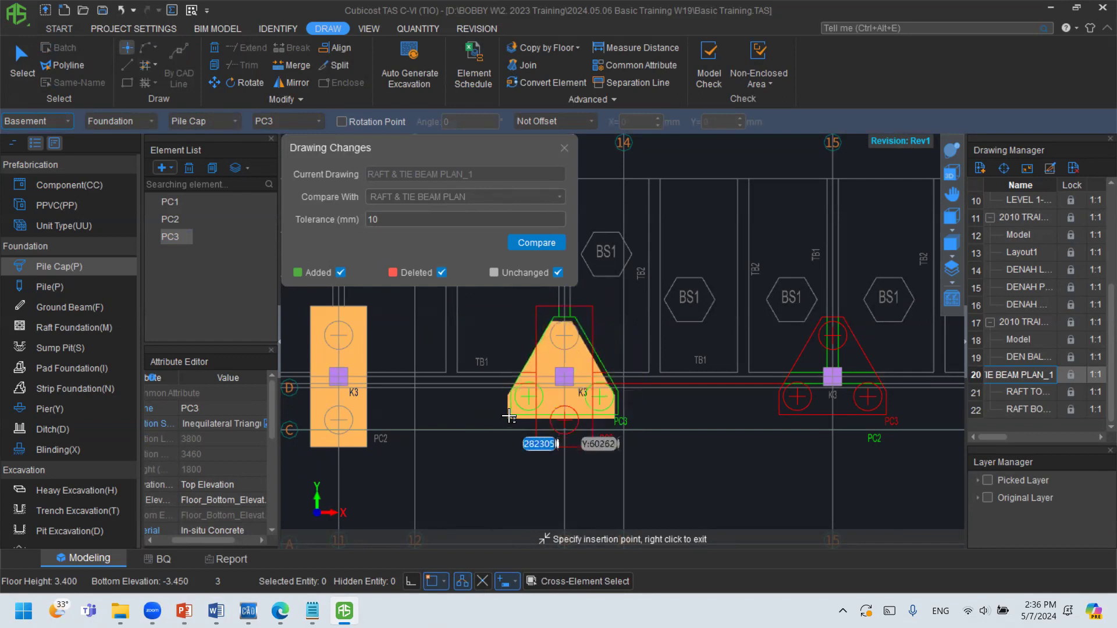
left_click(507, 417)
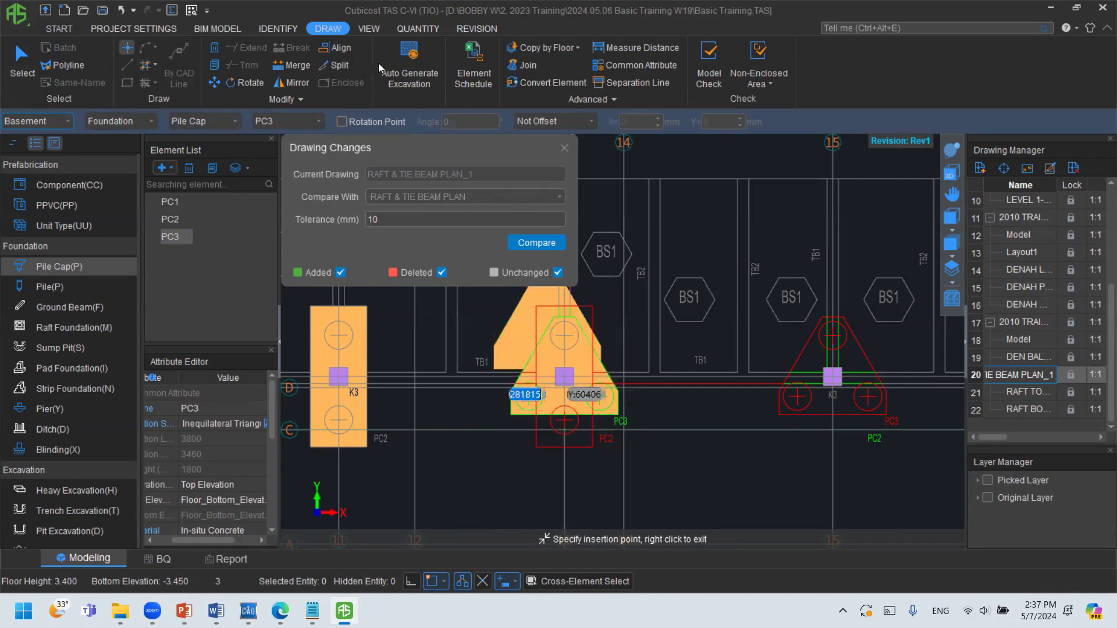
Finish revision Rev1, accepting that all changes are applied, and run the summary calculation for the Basement floor.
left_click(462, 29)
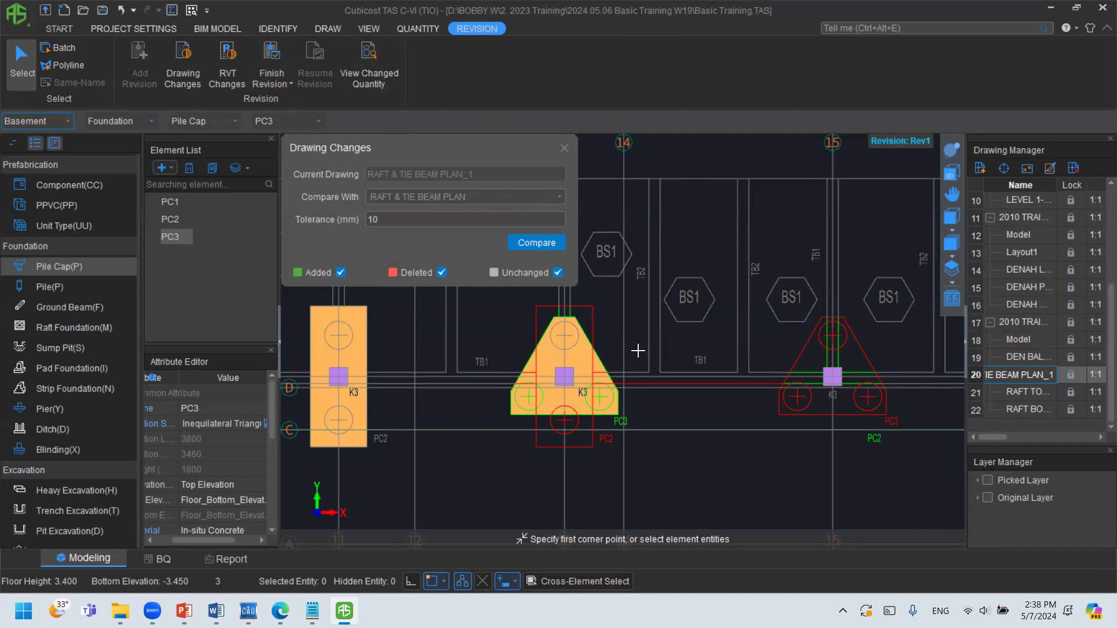
left_click(278, 56)
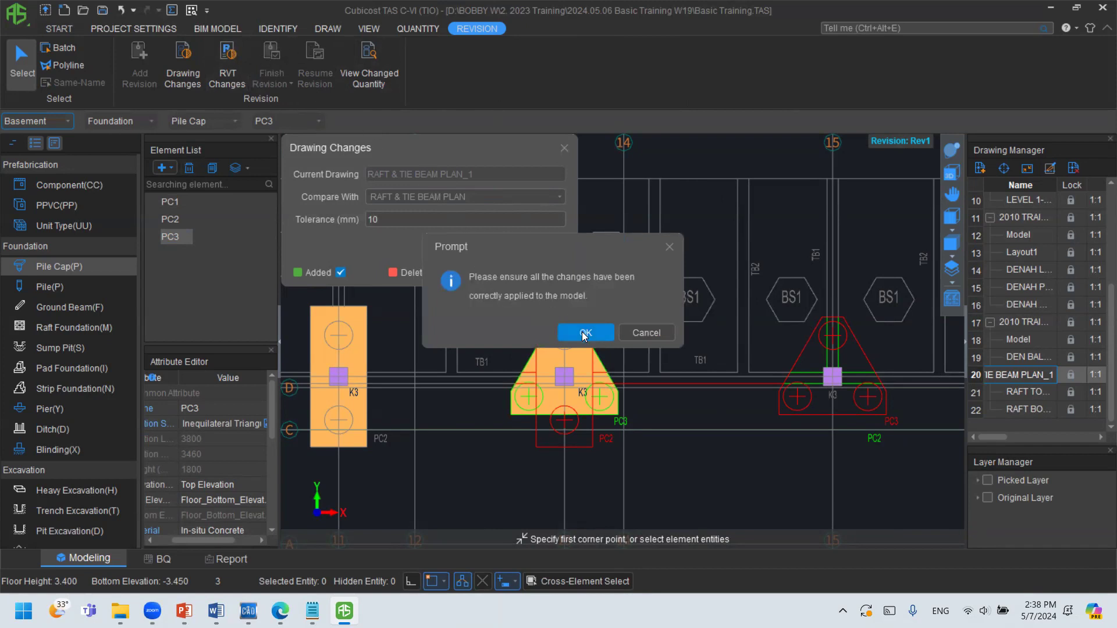
mouse_move(300, 33)
left_mouse_down()
mouse_move(233, 35)
mouse_move(235, 101)
mouse_move(303, 61)
mouse_move(304, 33)
left_mouse_up()
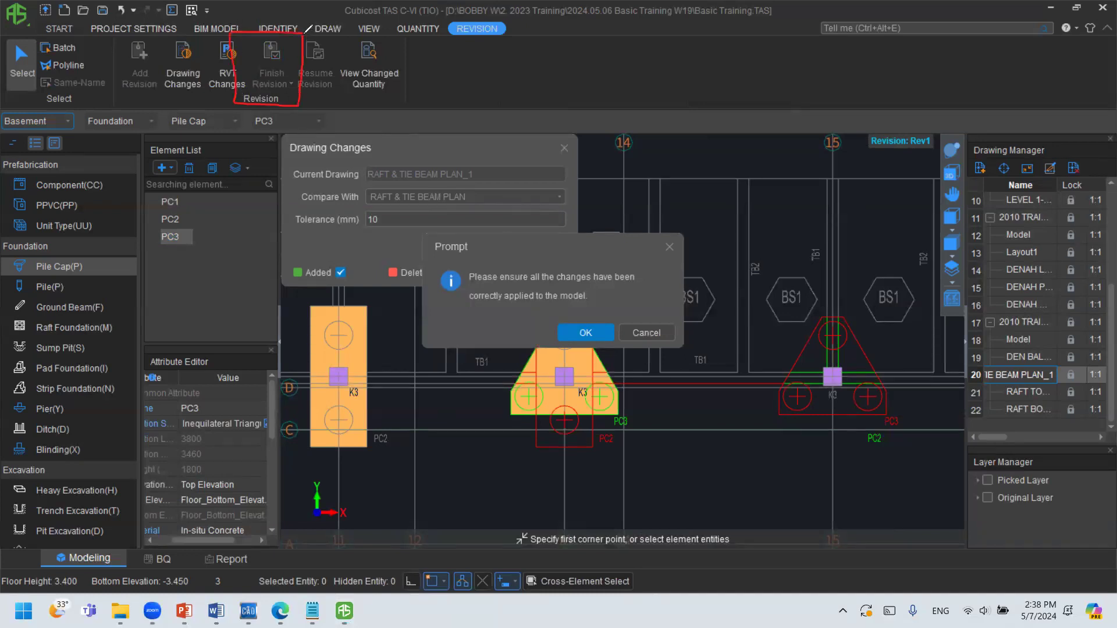
left_click(563, 326)
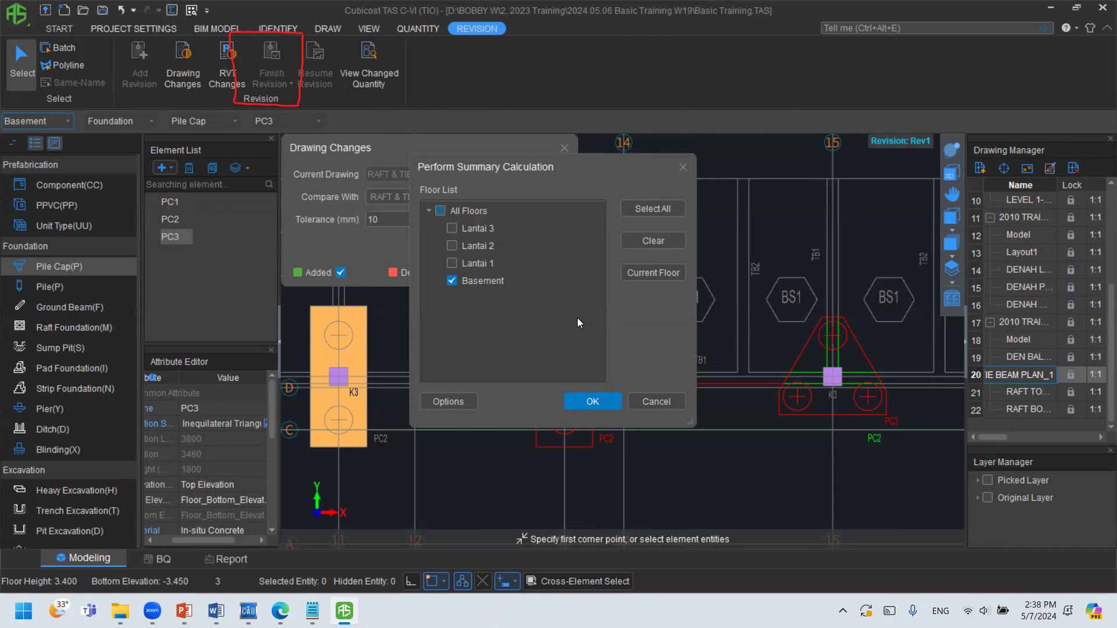
left_click(604, 400)
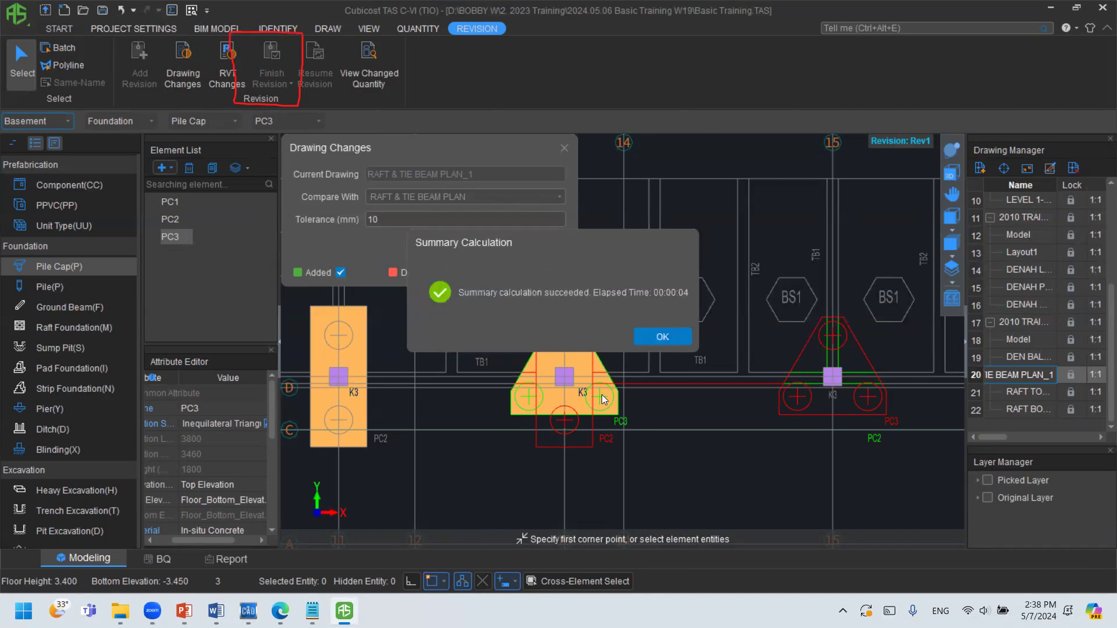
left_click(639, 341)
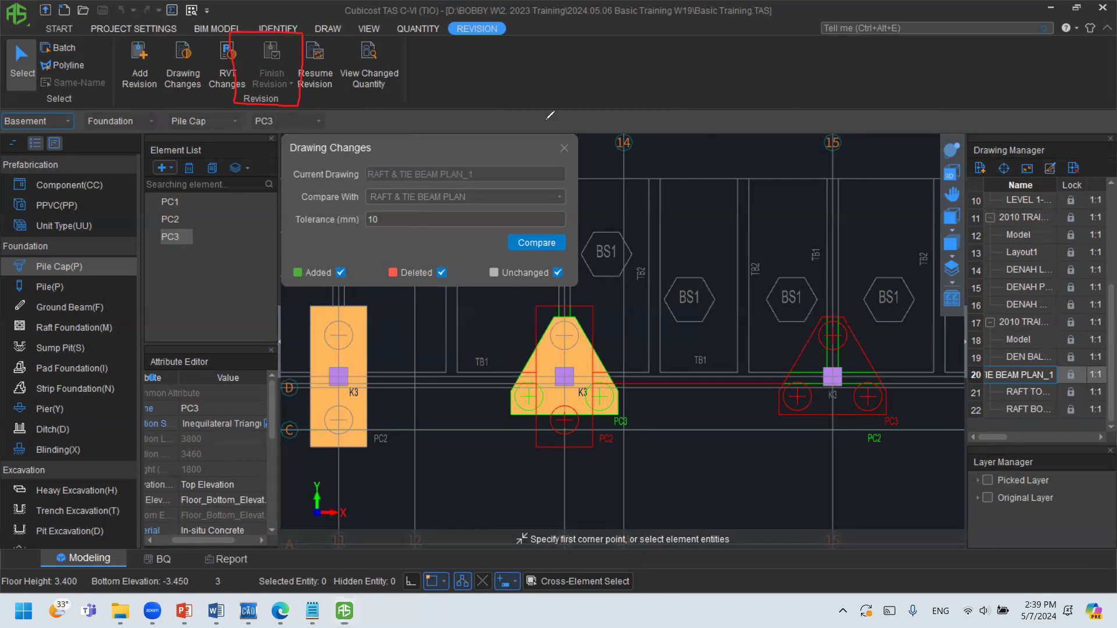
mouse_move(931, 135)
left_mouse_down()
mouse_move(835, 157)
mouse_move(930, 138)
left_mouse_up()
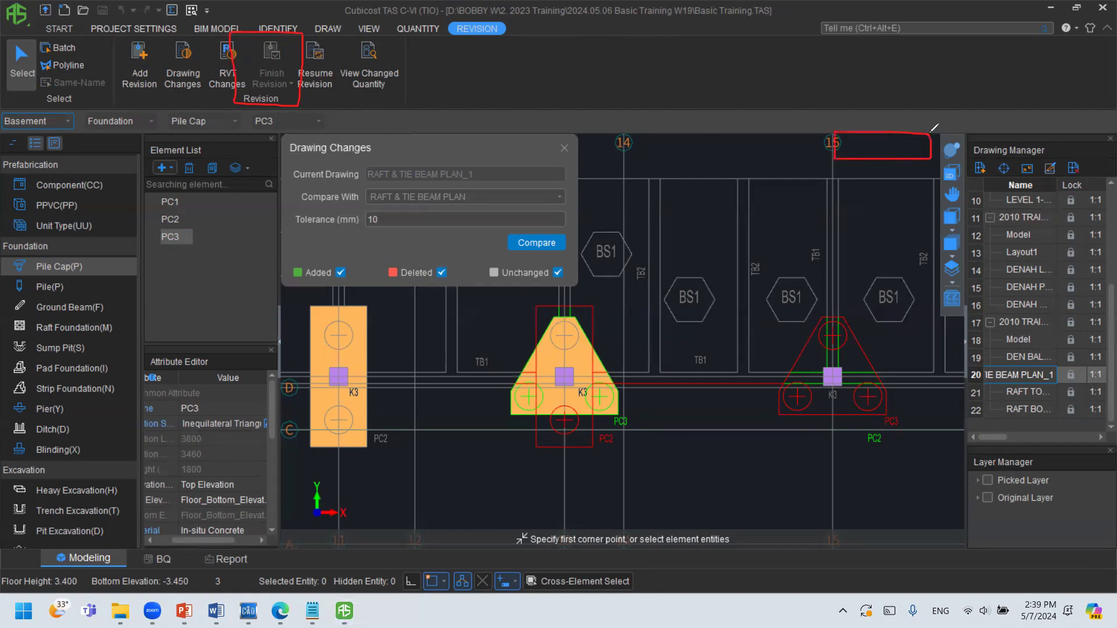
mouse_move(852, 124)
left_mouse_down()
mouse_move(857, 116)
mouse_move(864, 136)
left_mouse_up()
left_click(862, 150)
mouse_move(408, 36)
left_mouse_down()
mouse_move(362, 37)
mouse_move(343, 52)
mouse_move(343, 108)
mouse_move(405, 111)
mouse_move(404, 30)
left_mouse_up()
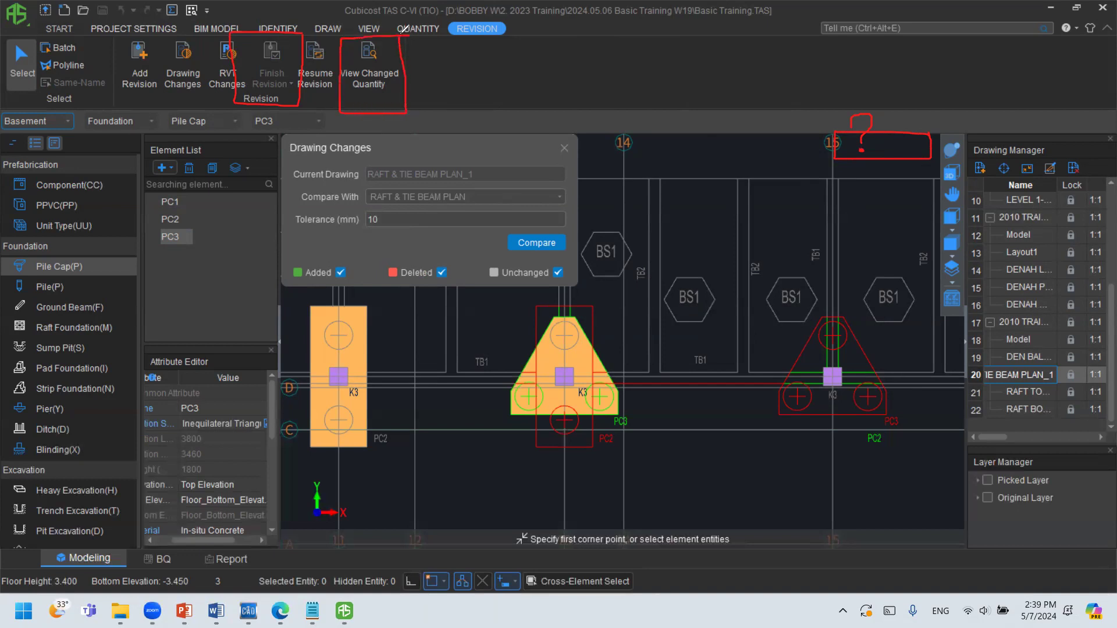
View the changed quantities of Revision-01(Rev1) for the Basement floor and close the comparison.
left_click(375, 56)
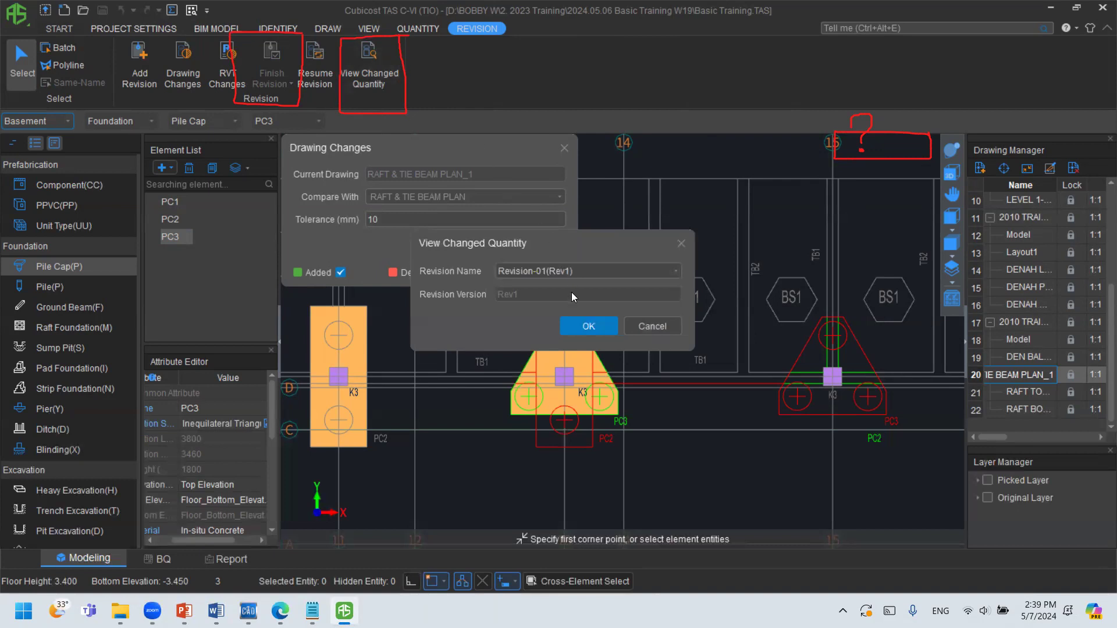
left_click(586, 327)
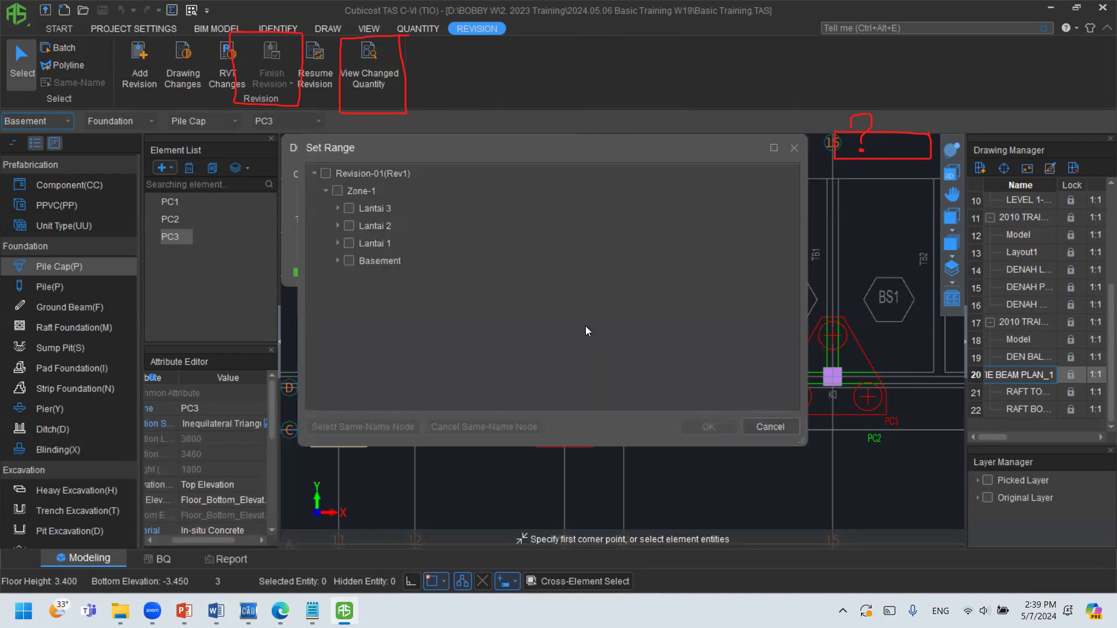
left_click(350, 263)
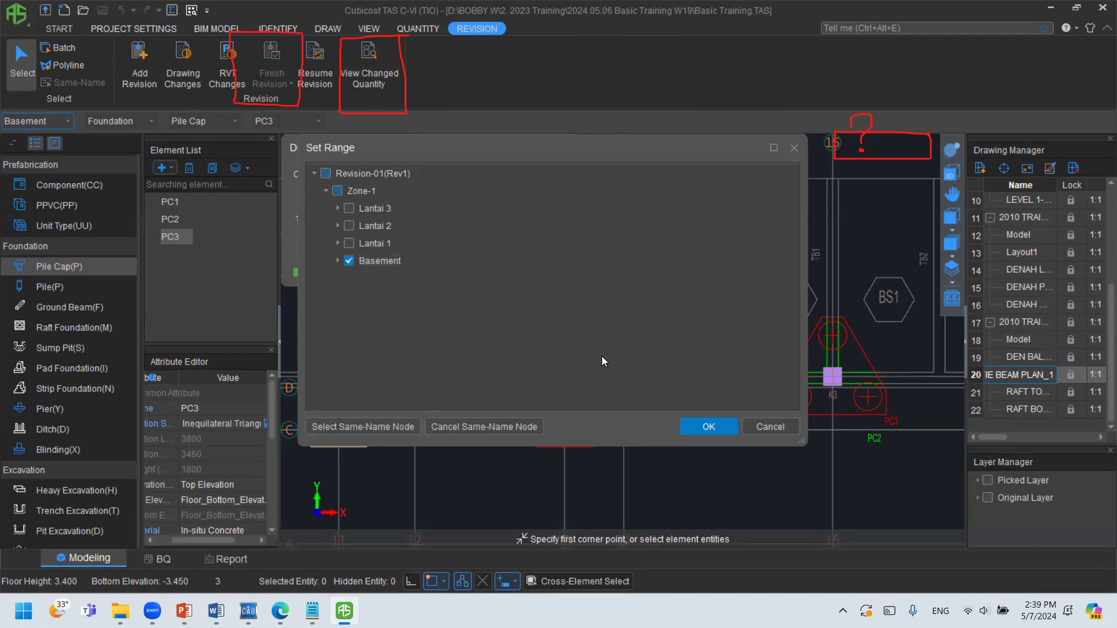
left_click(703, 426)
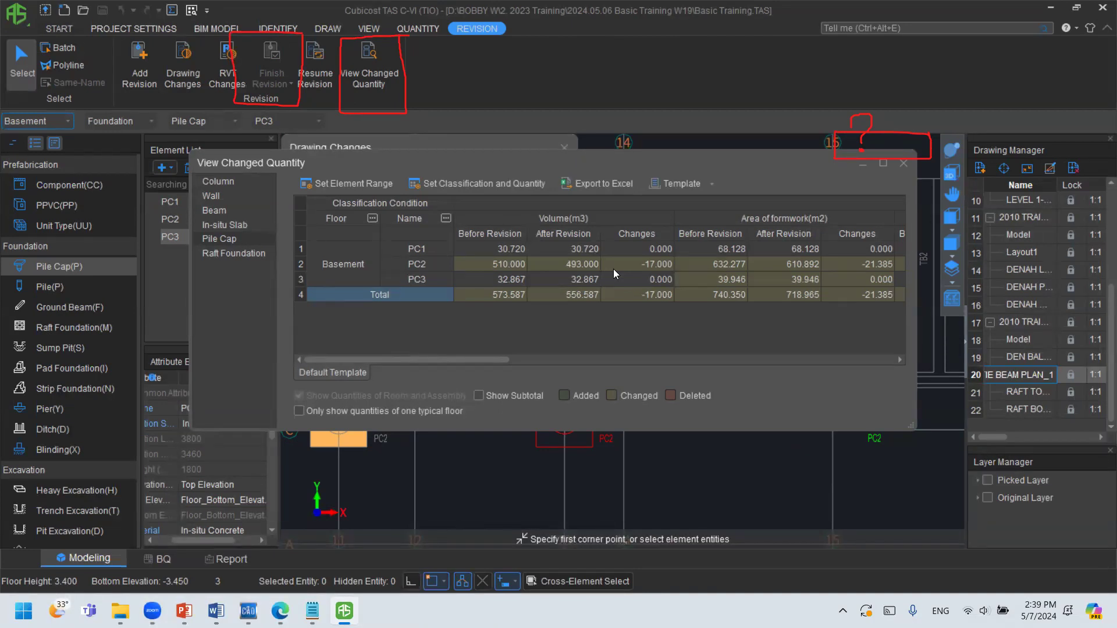
left_click(904, 163)
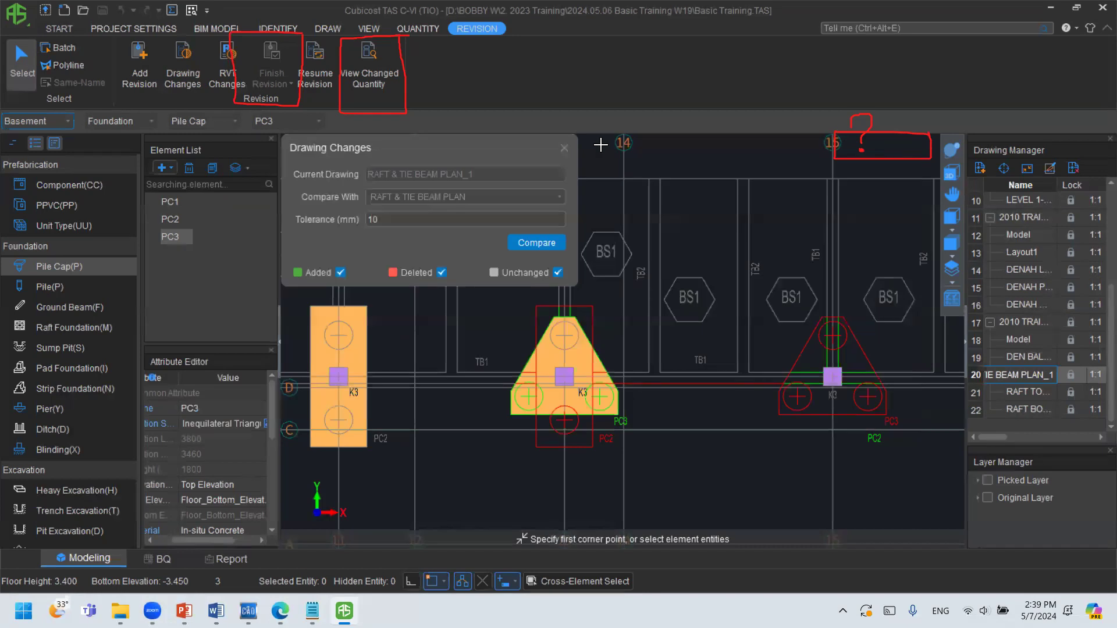
Reopen the Revision-01(Rev1) changed quantities with the range limited to Basement.
left_click(346, 88)
left_click(589, 326)
left_click(349, 261)
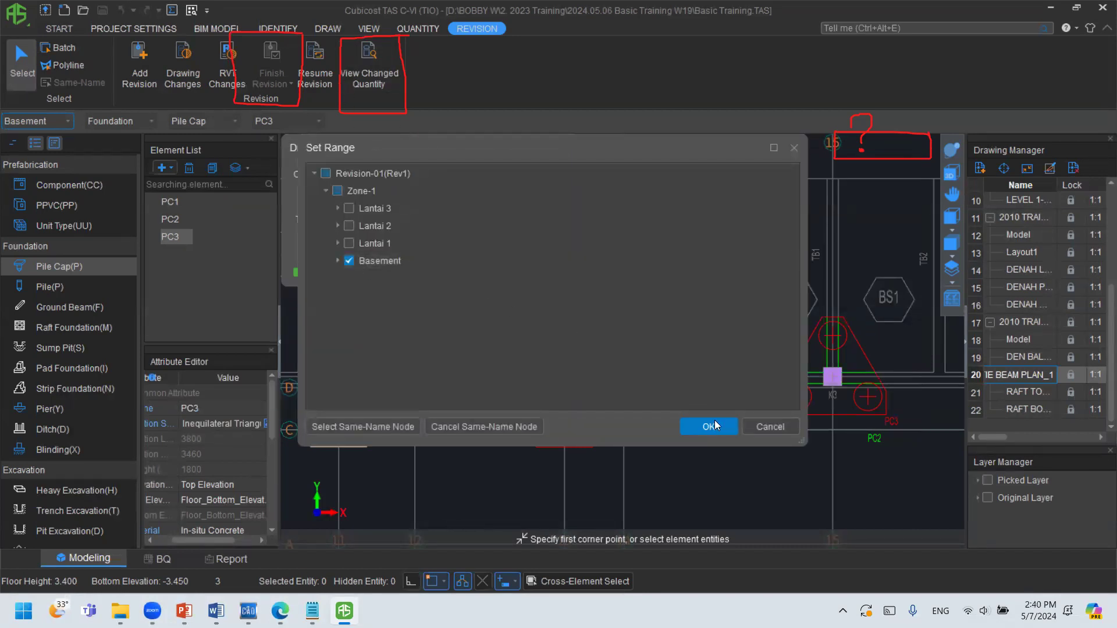
left_click(709, 427)
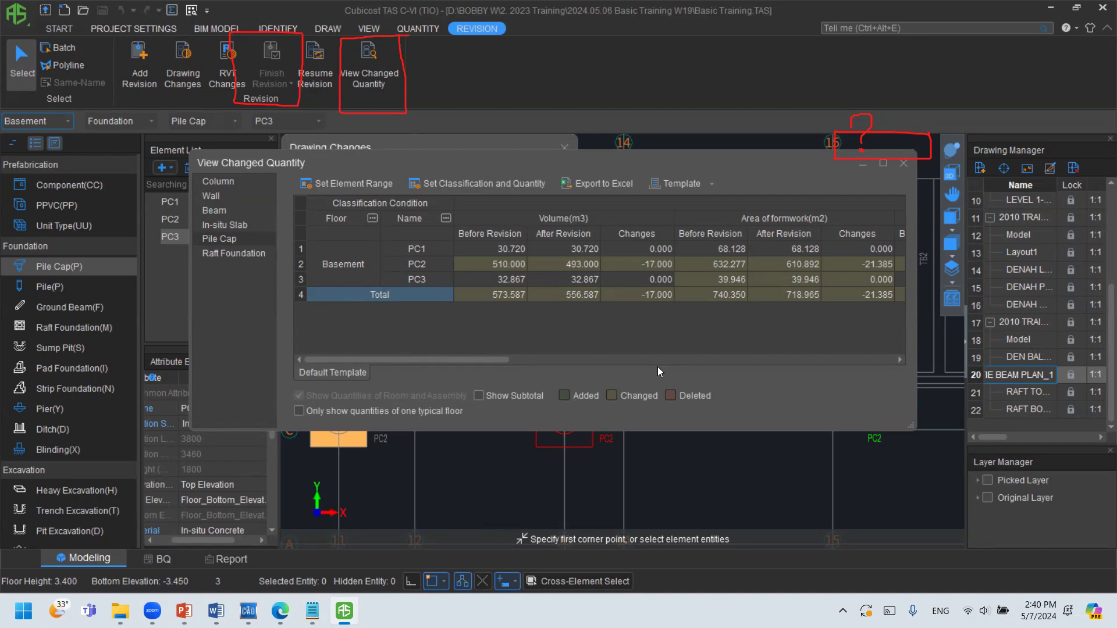
Examine the pile cap comparison before and after revision, checking volume, formwork area, number and rebar weight for PC2 and PC3.
left_click(653, 264)
left_click_drag(637, 158, 576, 59)
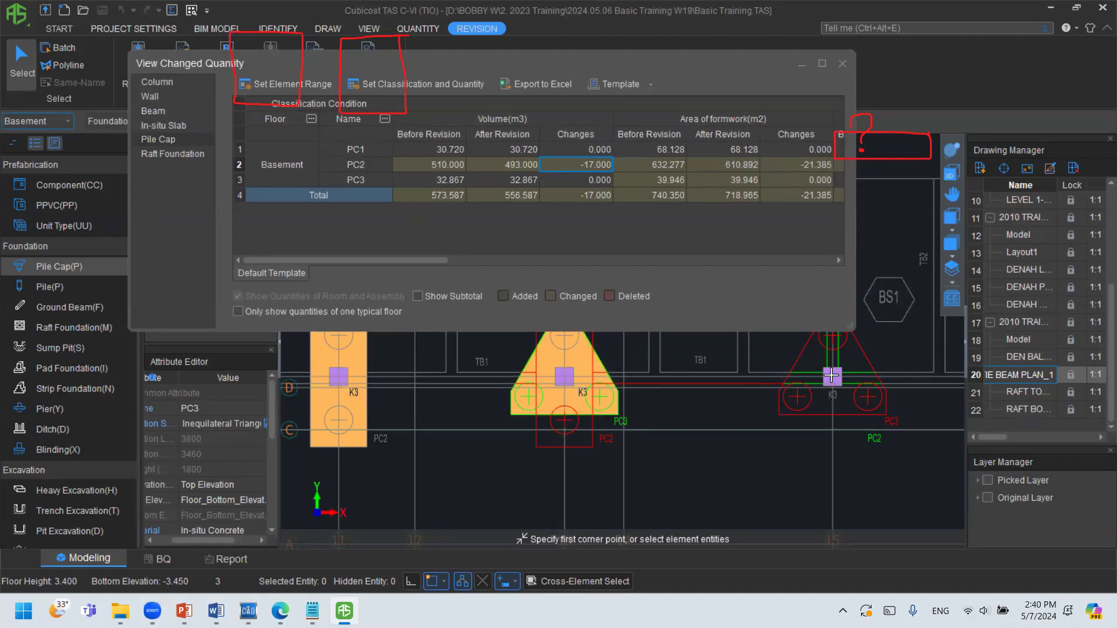
left_click_drag(475, 57, 264, 159)
left_click_drag(158, 280, 280, 280)
left_click_drag(407, 153, 240, 136)
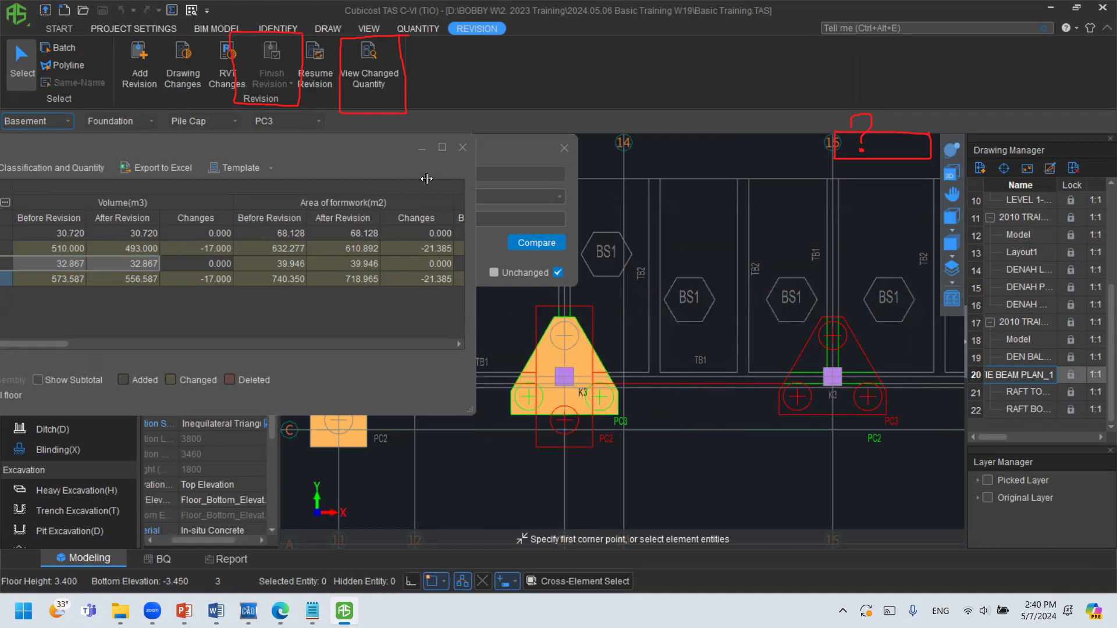
left_click_drag(348, 147, 641, 85)
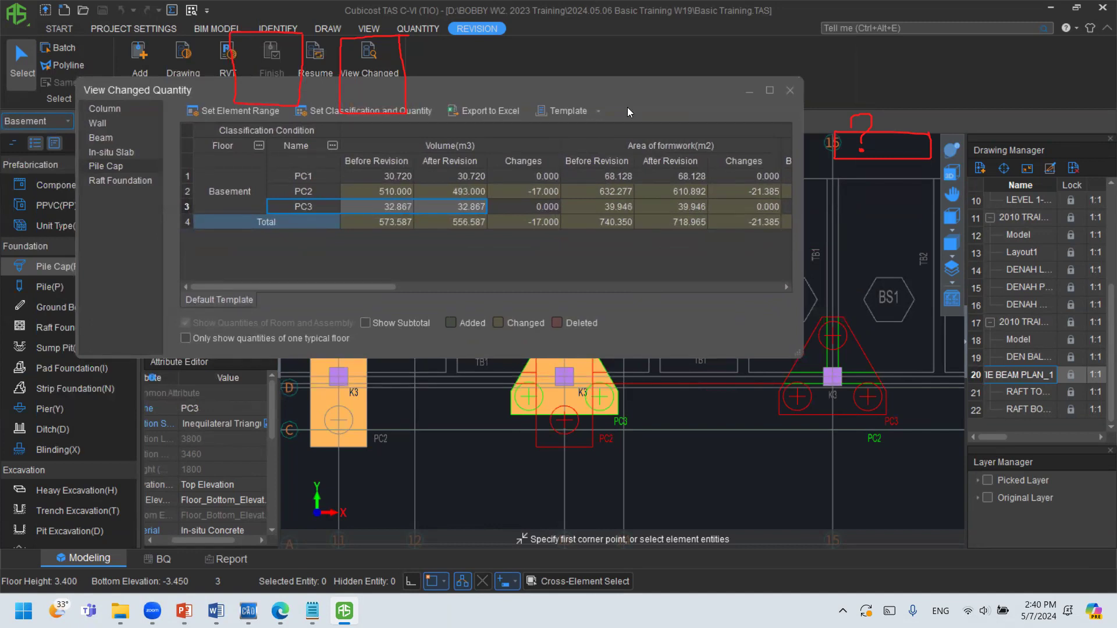
left_click_drag(386, 287, 677, 284)
left_click_drag(315, 194, 654, 193)
left_click_drag(769, 196, 793, 195)
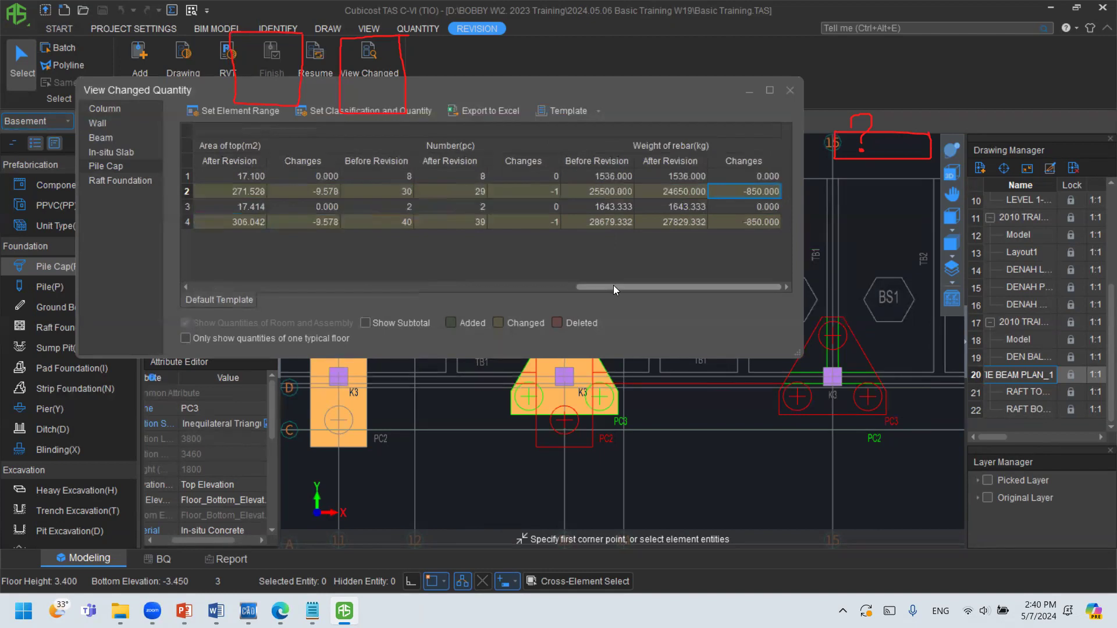
left_click_drag(613, 286, 193, 270)
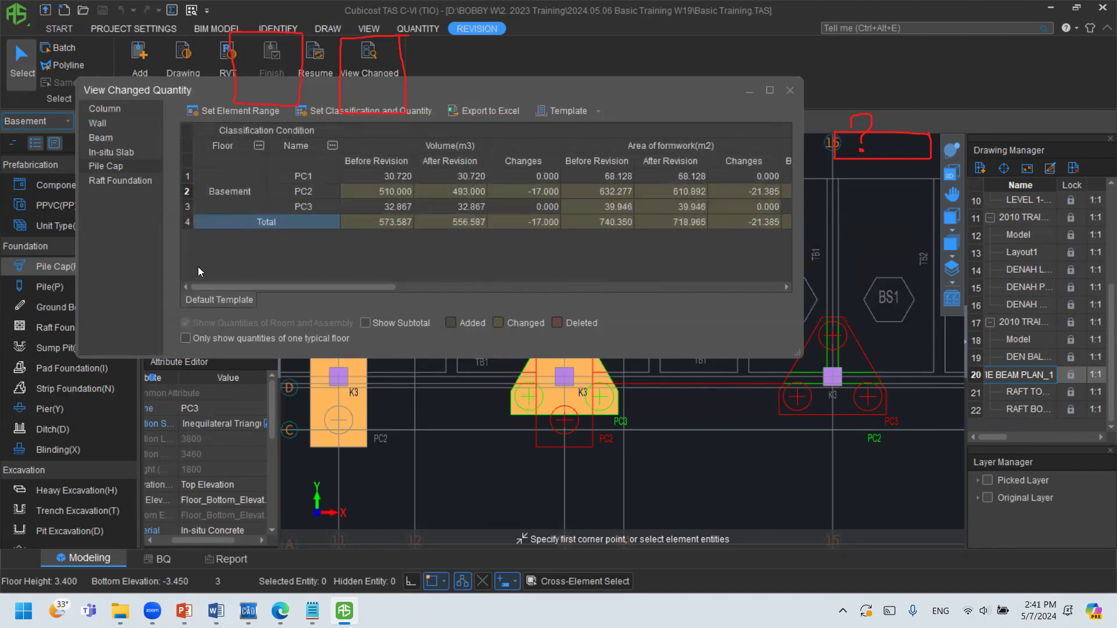
Examine the beam quantity changes and relate them to the tie beam crossing the deleted pile cap at grid 15.
left_click(121, 138)
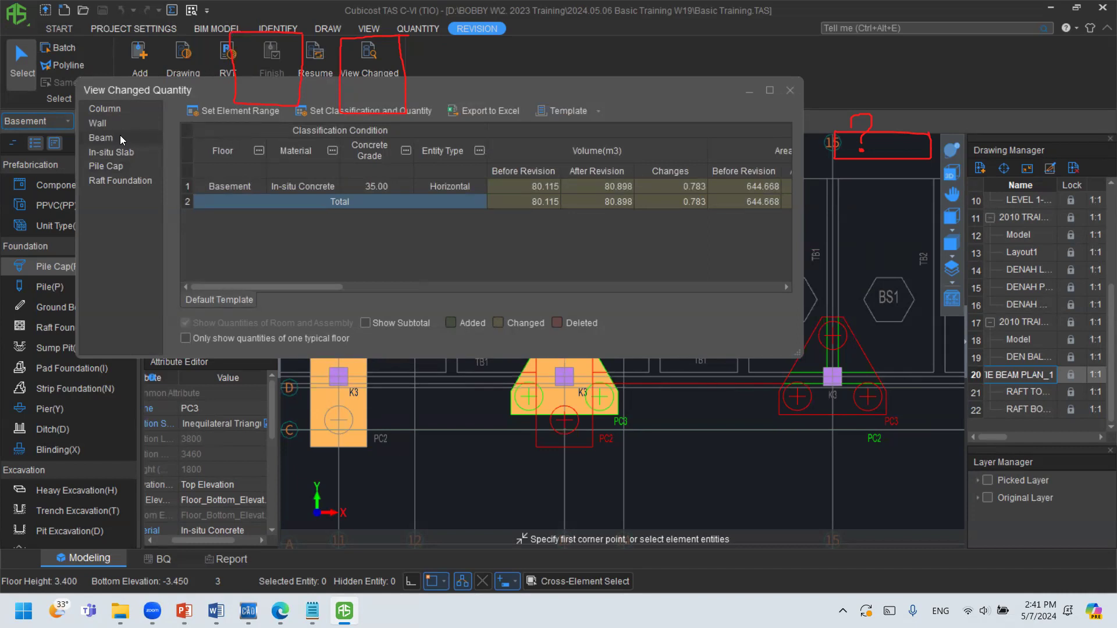
mouse_move(605, 97)
left_mouse_down()
mouse_move(493, 118)
mouse_move(284, 107)
mouse_move(262, 56)
left_mouse_up()
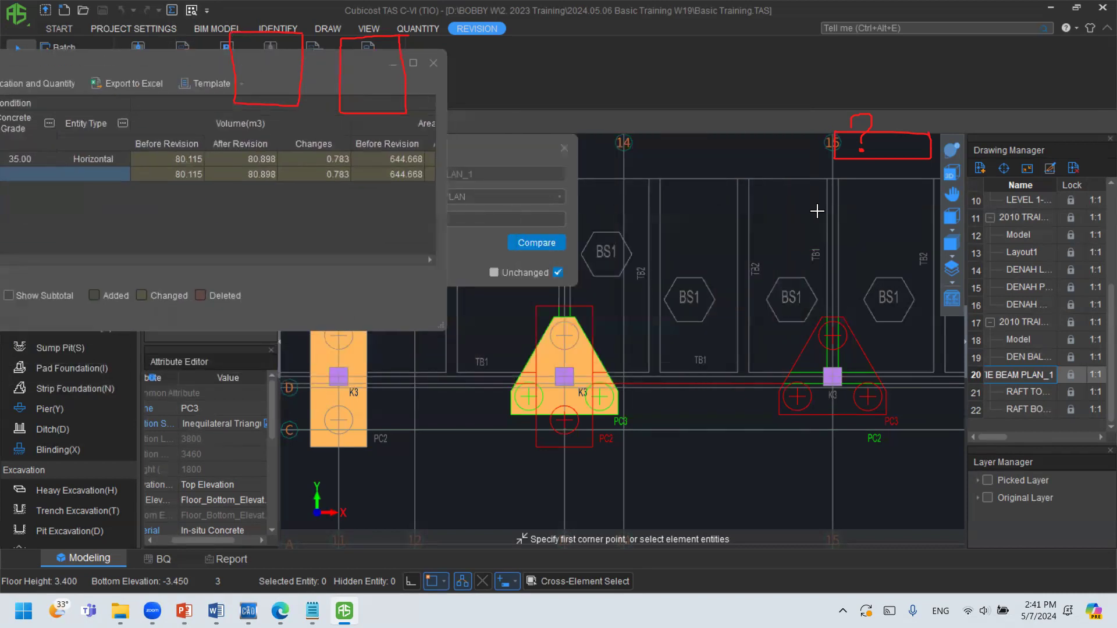
mouse_move(836, 315)
left_mouse_down()
mouse_move(774, 396)
mouse_move(913, 410)
mouse_move(898, 361)
mouse_move(838, 308)
left_mouse_up()
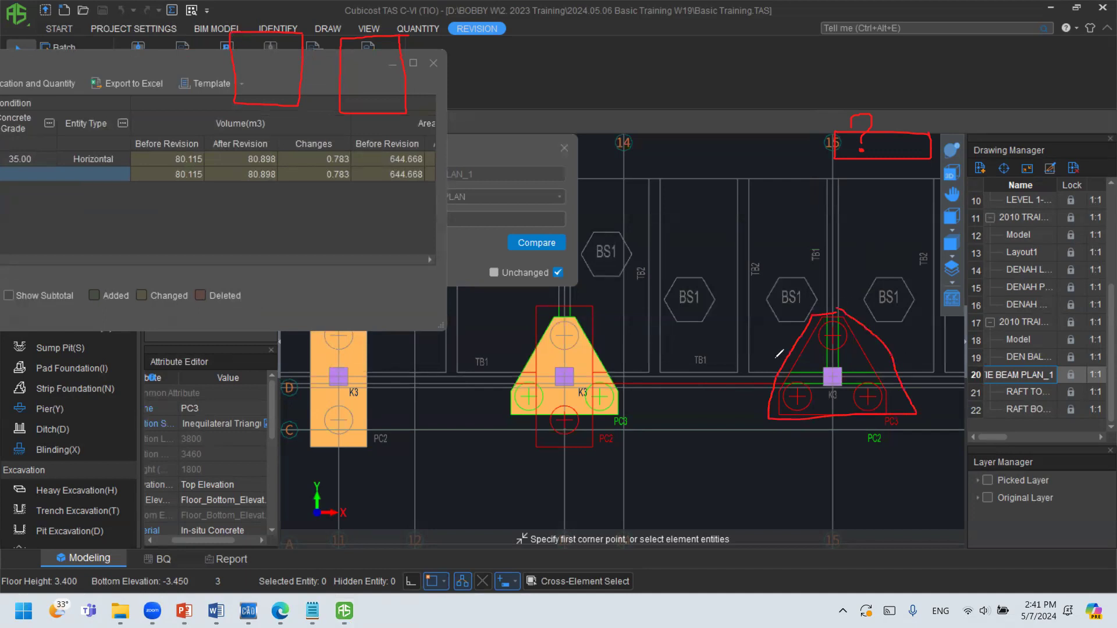
left_click_drag(714, 372, 971, 375)
left_click_drag(785, 314, 885, 418)
left_click_drag(890, 300, 789, 424)
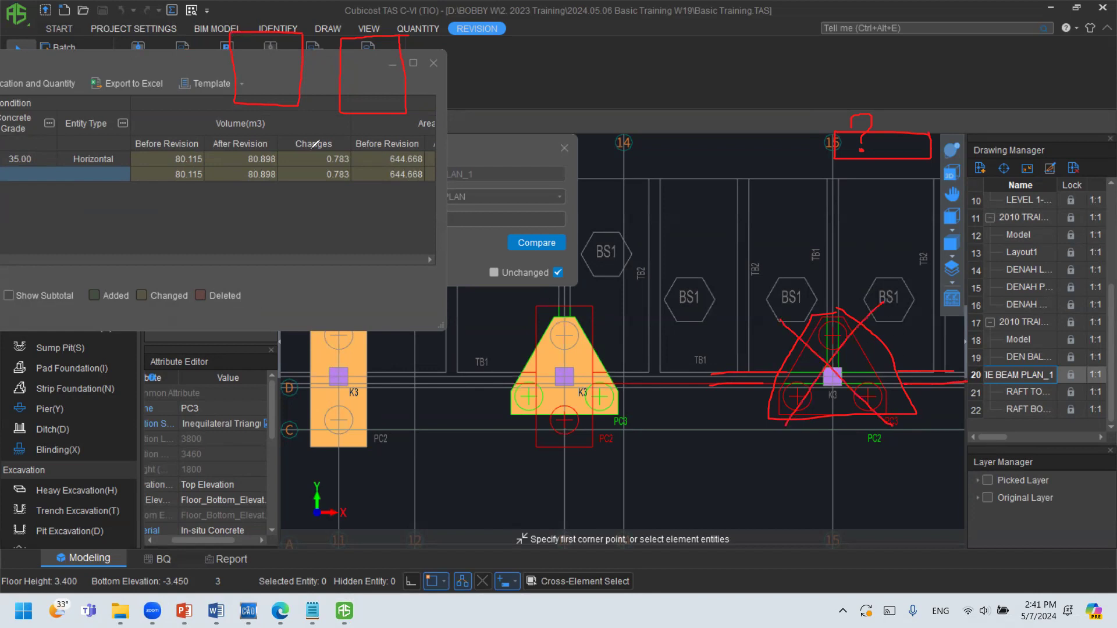
mouse_move(282, 152)
left_mouse_down()
mouse_move(244, 178)
mouse_move(284, 178)
mouse_move(278, 152)
left_mouse_up()
mouse_move(313, 59)
left_mouse_down()
mouse_move(430, 181)
mouse_move(597, 231)
mouse_move(670, 237)
mouse_move(619, 243)
left_mouse_up()
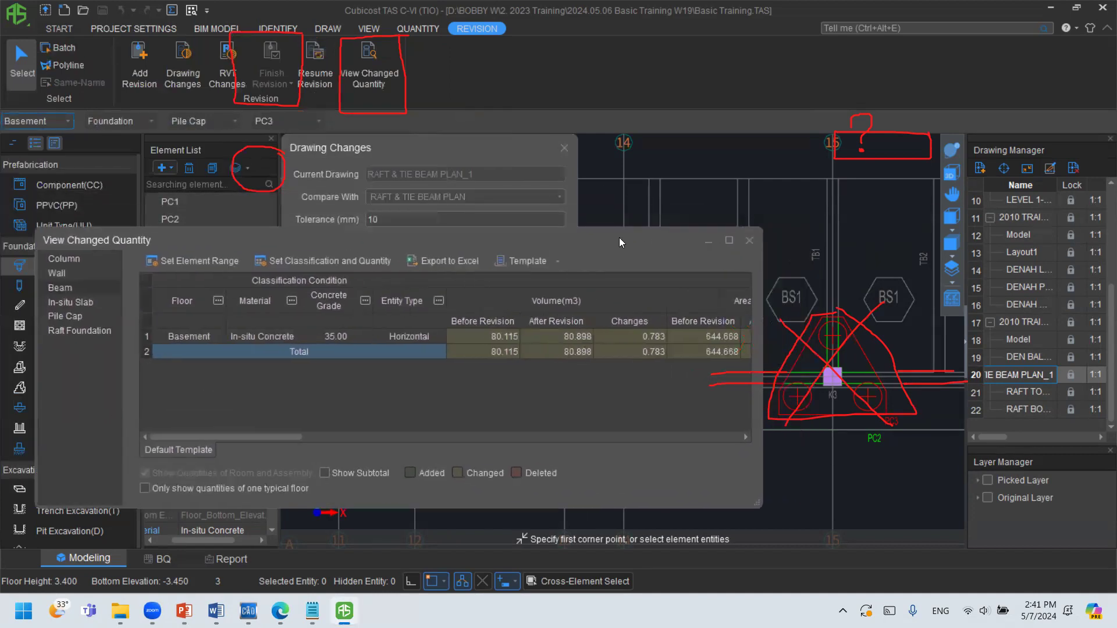
left_click(78, 303)
left_click(78, 290)
left_click_drag(293, 439, 251, 441)
mouse_move(250, 433)
left_mouse_down()
mouse_move(428, 422)
mouse_move(236, 441)
left_mouse_up()
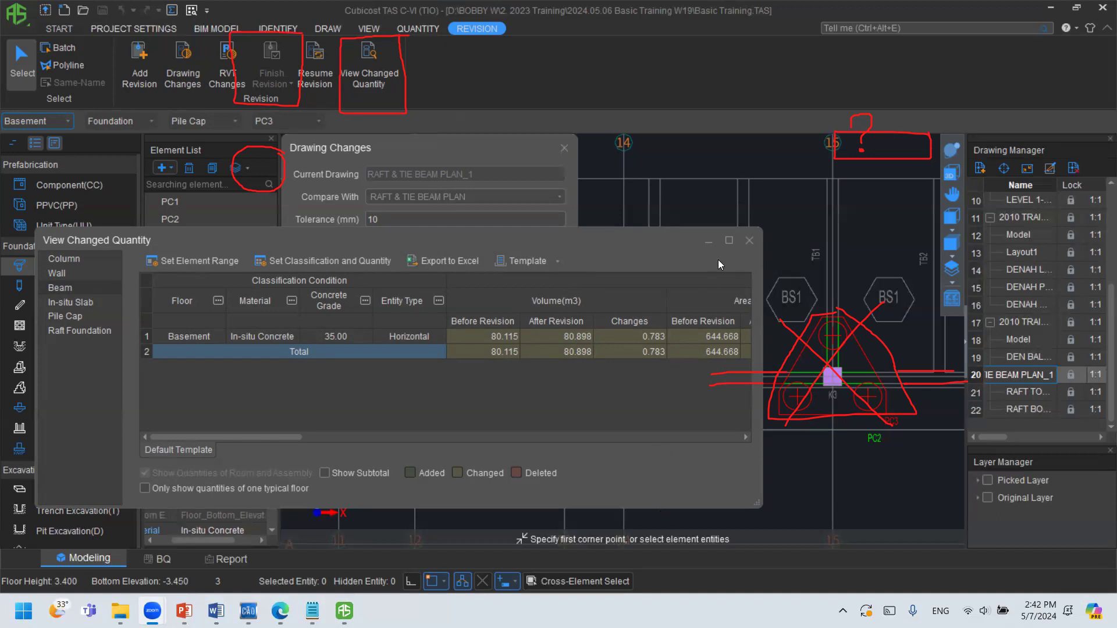
Close the changed quantities and the drawing comparison, and reselect the RAFT & TIE BEAM PLAN_1 drawing.
left_click(749, 241)
left_click(565, 147)
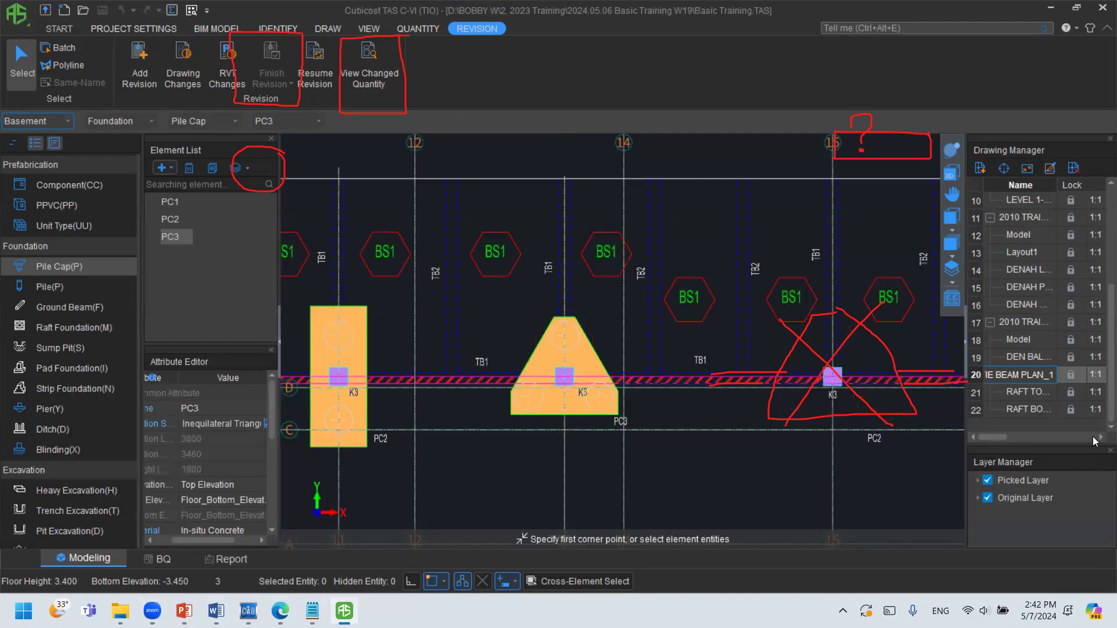
scroll(717, 321, "down", 7)
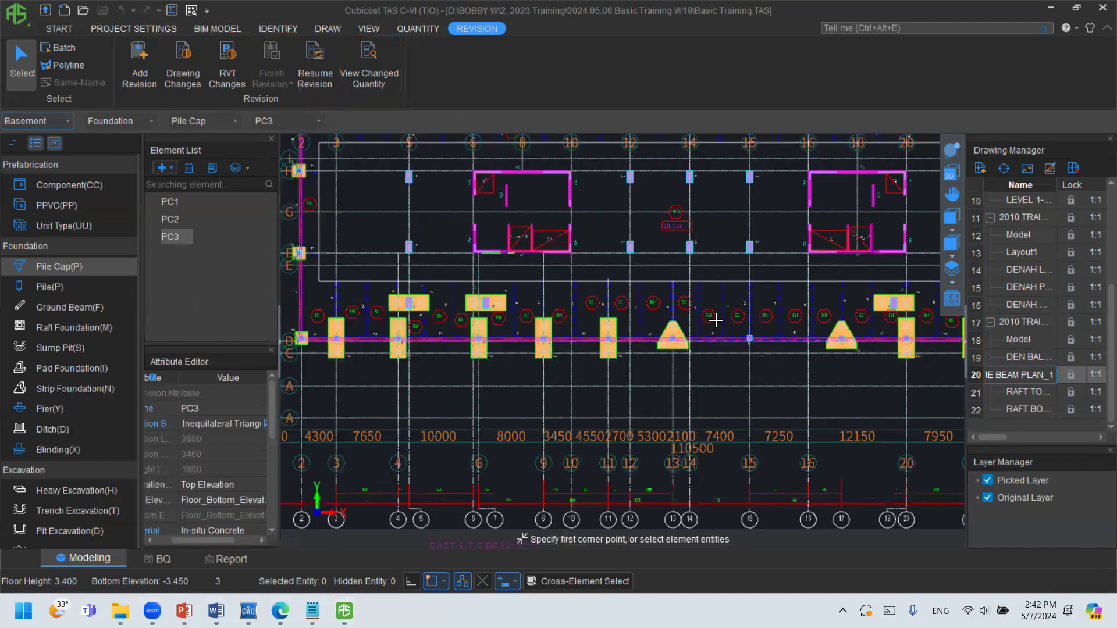
scroll(717, 322, "down", 4)
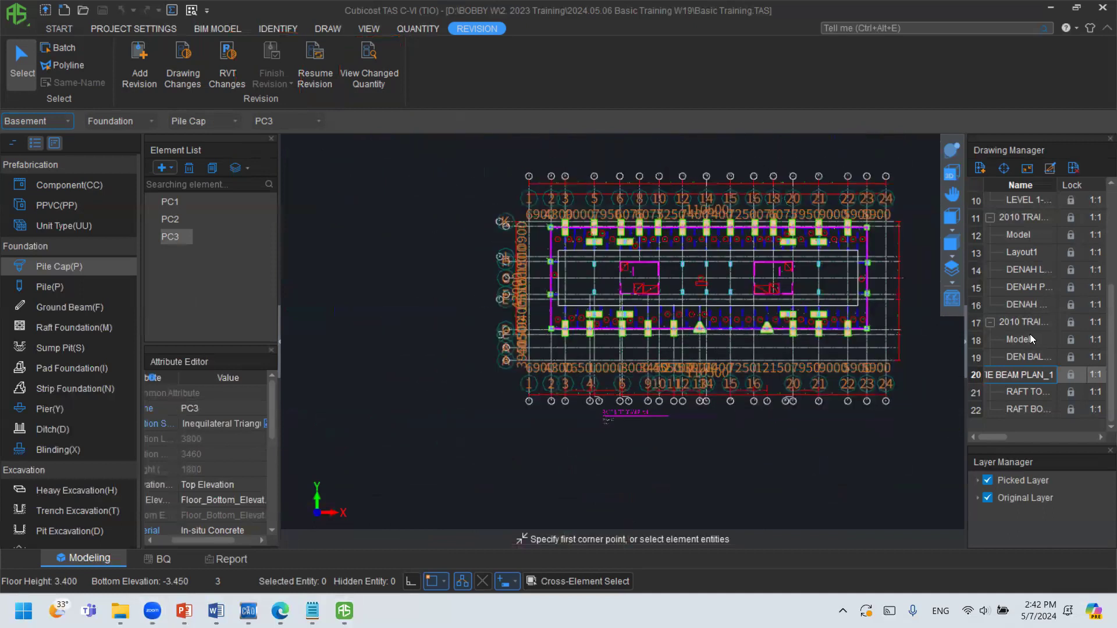
middle_click_drag(632, 371, 563, 407)
left_click(1025, 389)
left_click(1025, 380)
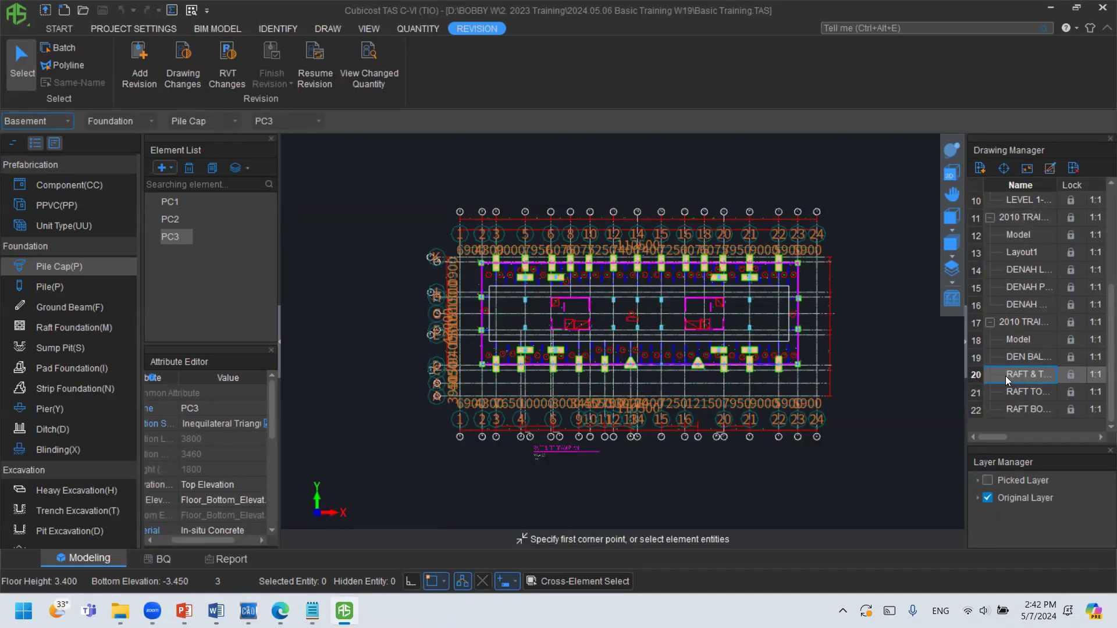
Examine the complete raft and tie beam plan with its pile caps, including the axis labels around grids 1 to 5.
middle_click_drag(736, 329, 684, 339)
scroll(826, 284, "down", 3)
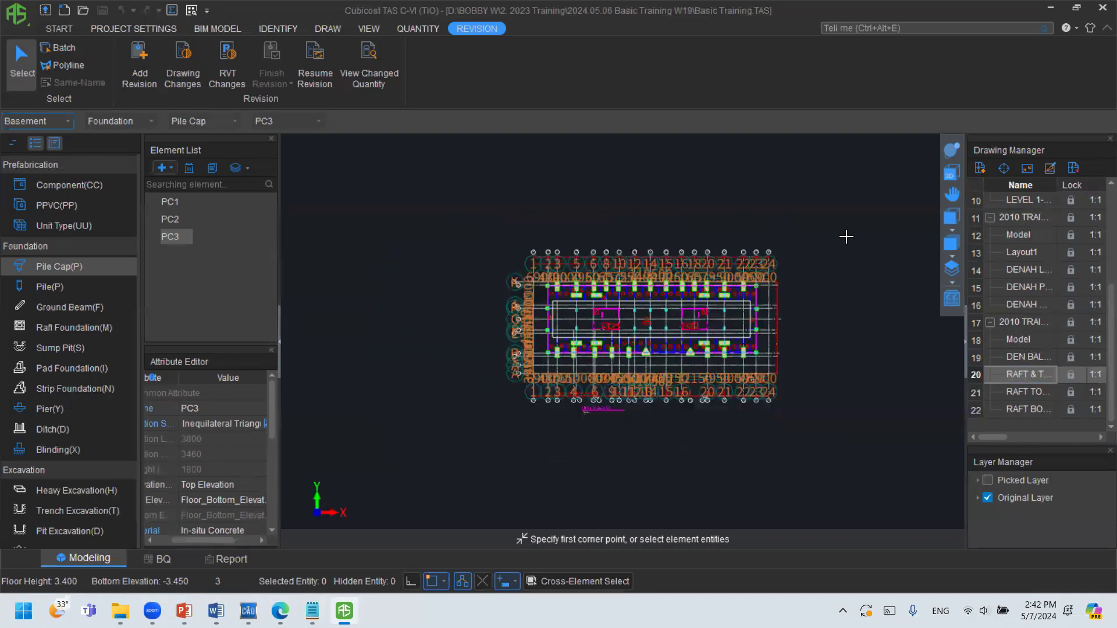
middle_click_drag(848, 234, 773, 283)
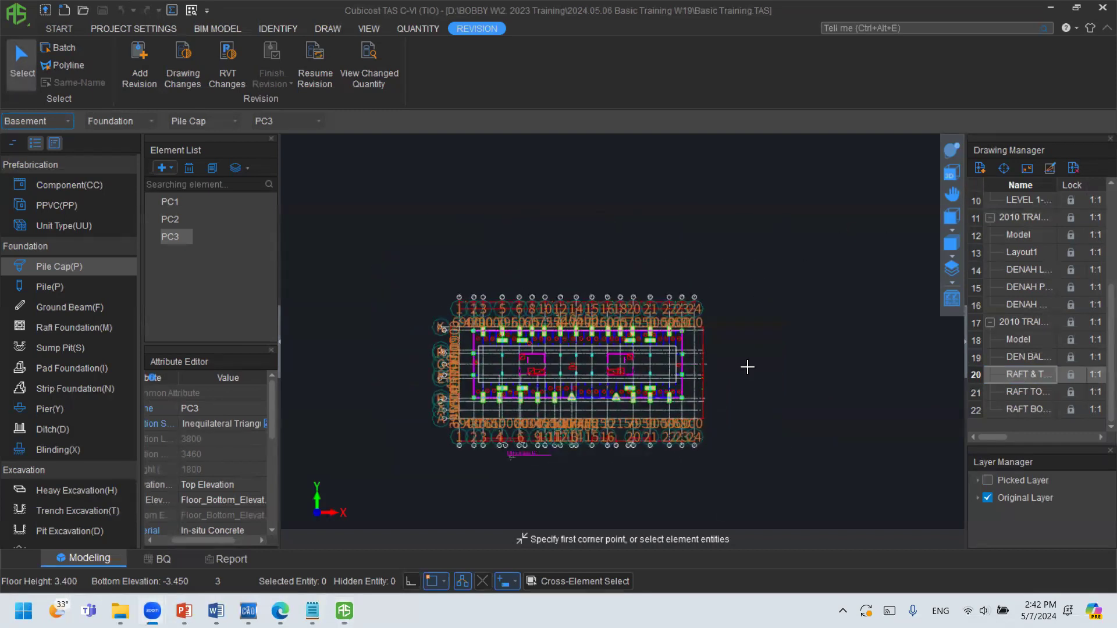
mouse_move(724, 313)
left_mouse_down()
mouse_move(930, 308)
mouse_move(832, 429)
mouse_move(729, 379)
mouse_move(725, 313)
left_mouse_up()
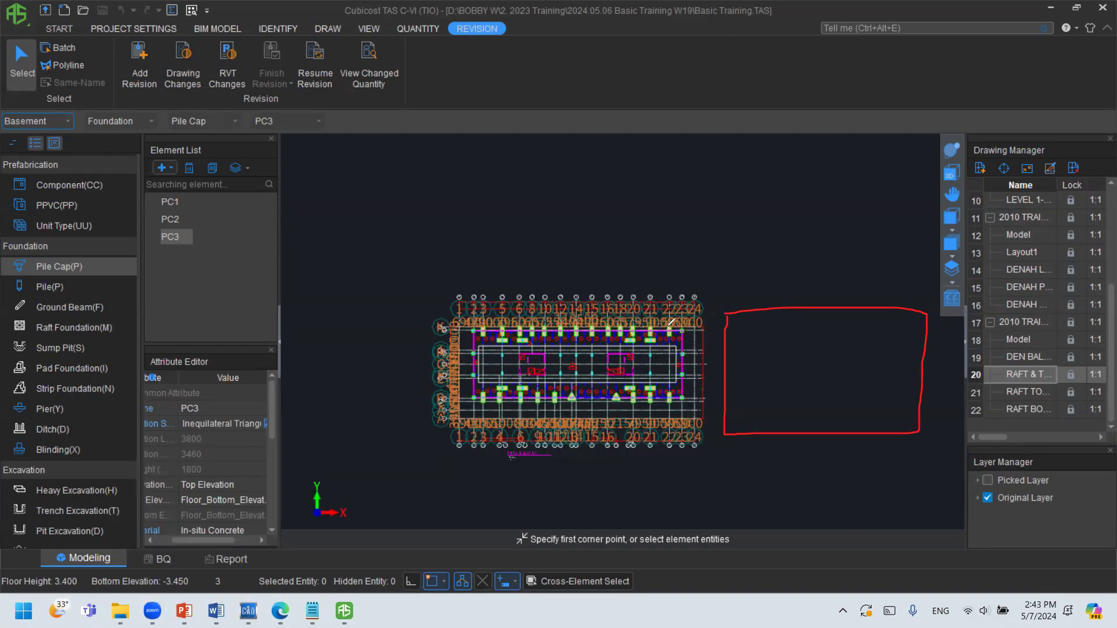
scroll(473, 343, "up", 2)
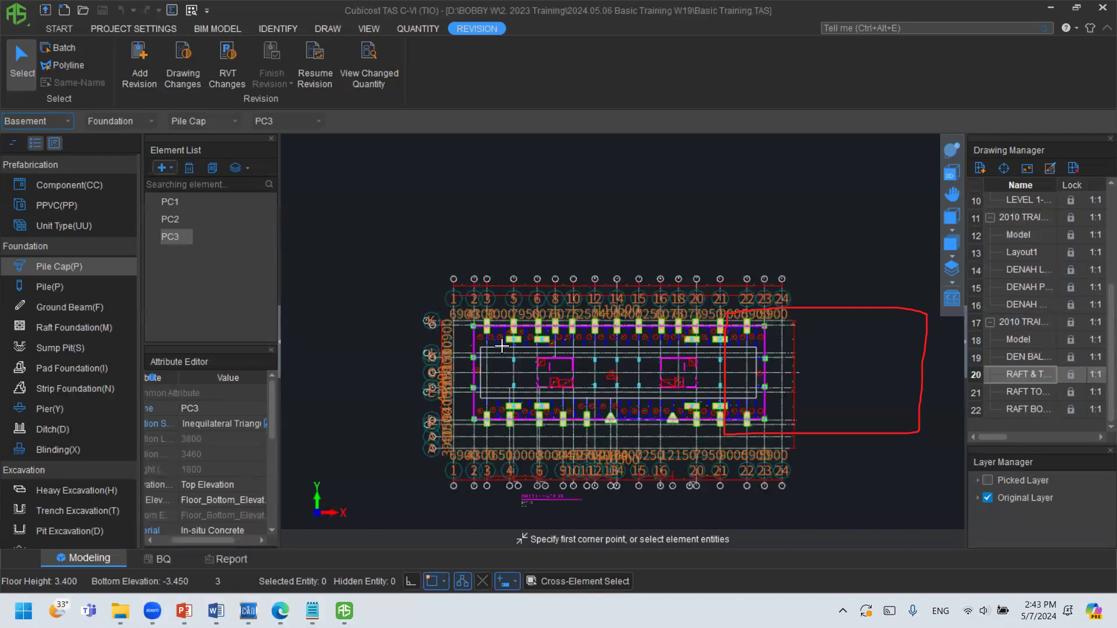
scroll(446, 306, "up", 3)
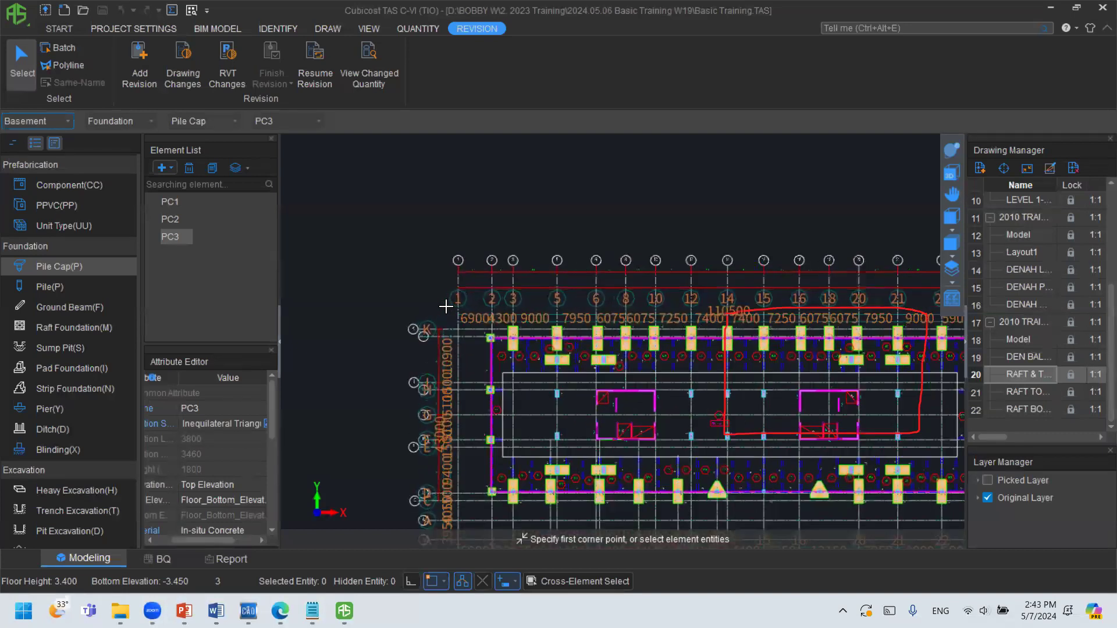
scroll(446, 306, "up", 3)
scroll(466, 192, "up", 2)
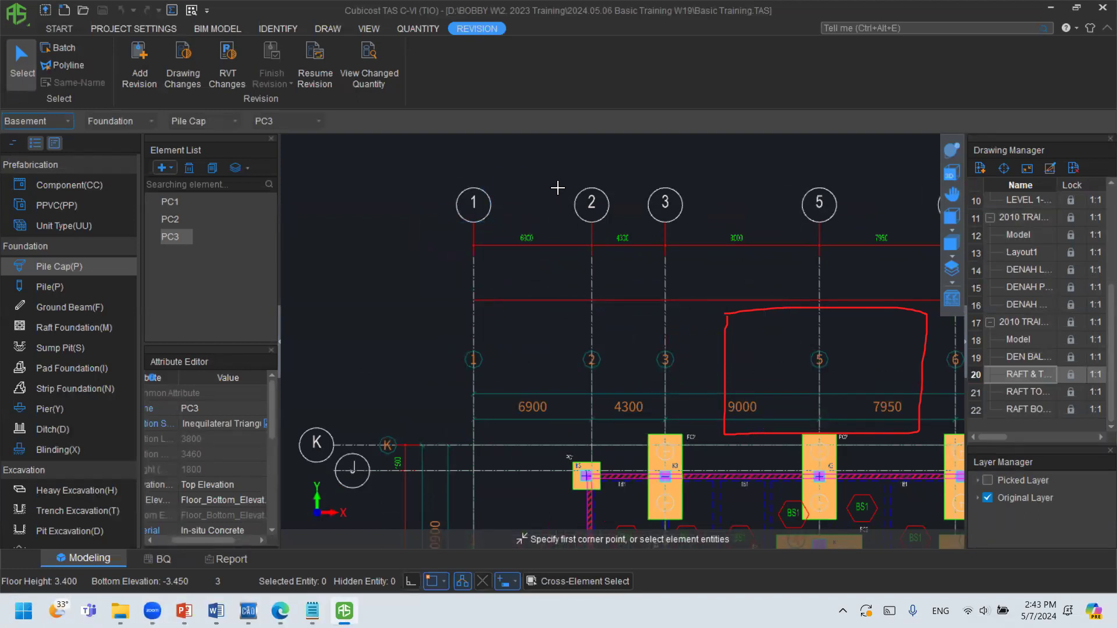
left_click_drag(687, 401, 699, 388)
middle_click_drag(651, 368, 532, 296)
scroll(608, 321, "down", 1)
scroll(607, 321, "down", 6)
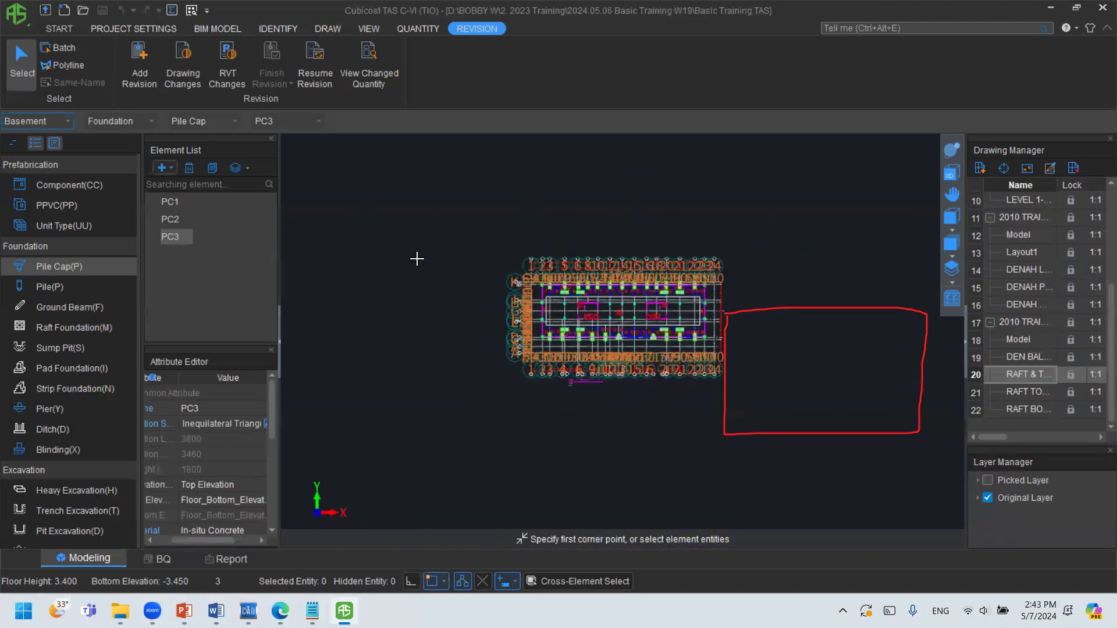
left_click(850, 244)
left_click_drag(675, 472, 436, 406)
scroll(655, 328, "up", 3)
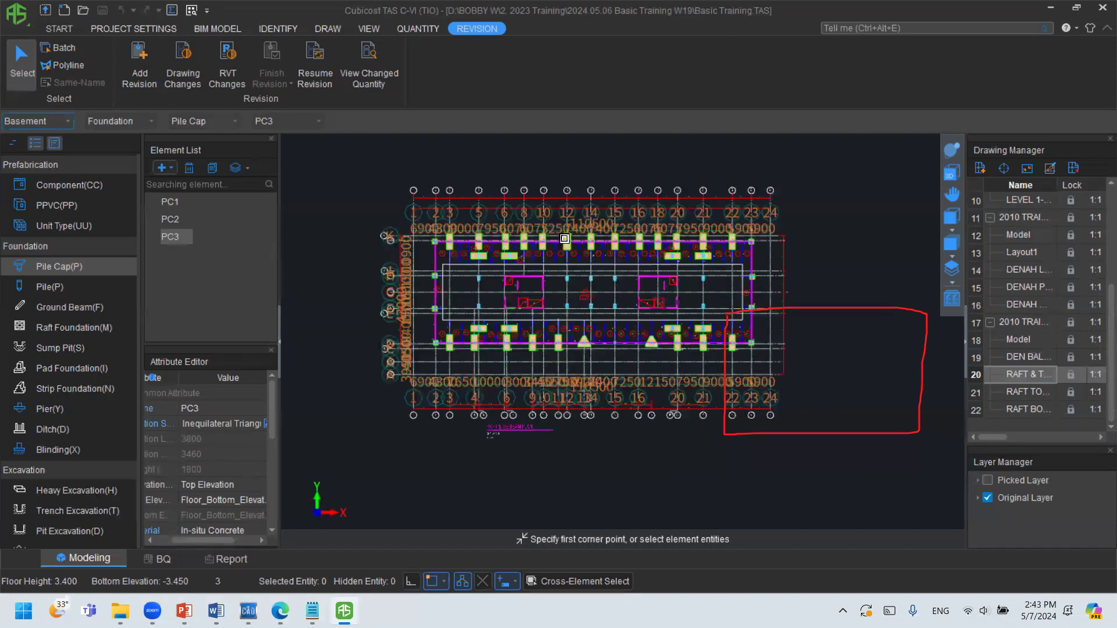
scroll(564, 239, "up", 1)
middle_click_drag(564, 239, 570, 295)
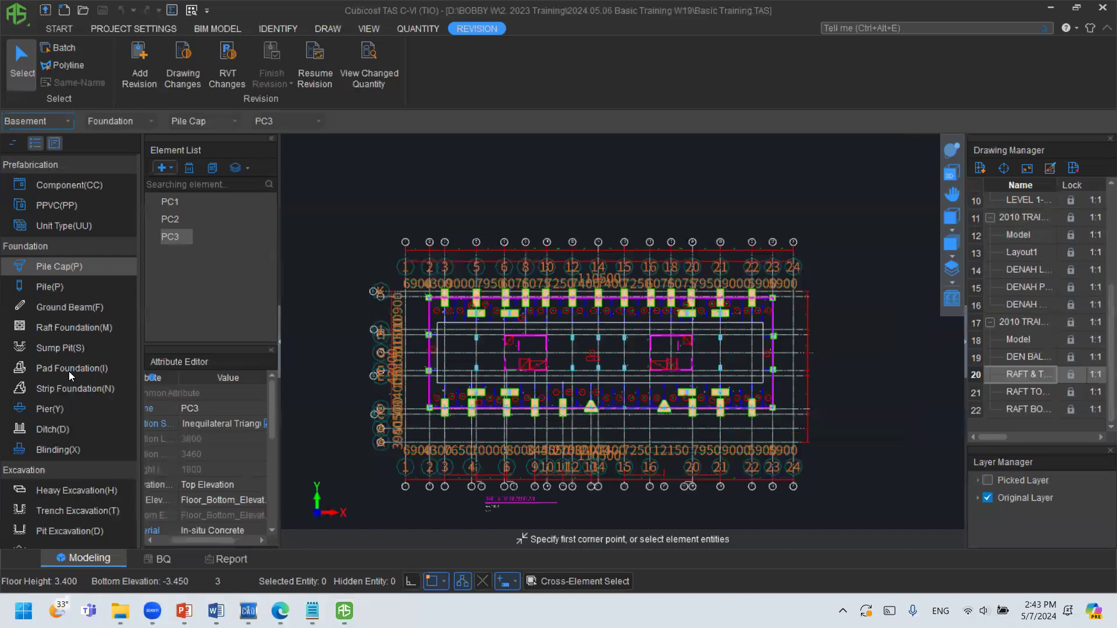
Review the Add Revision settings for Revision-02 and dismiss them without adding the revision.
left_click(154, 60)
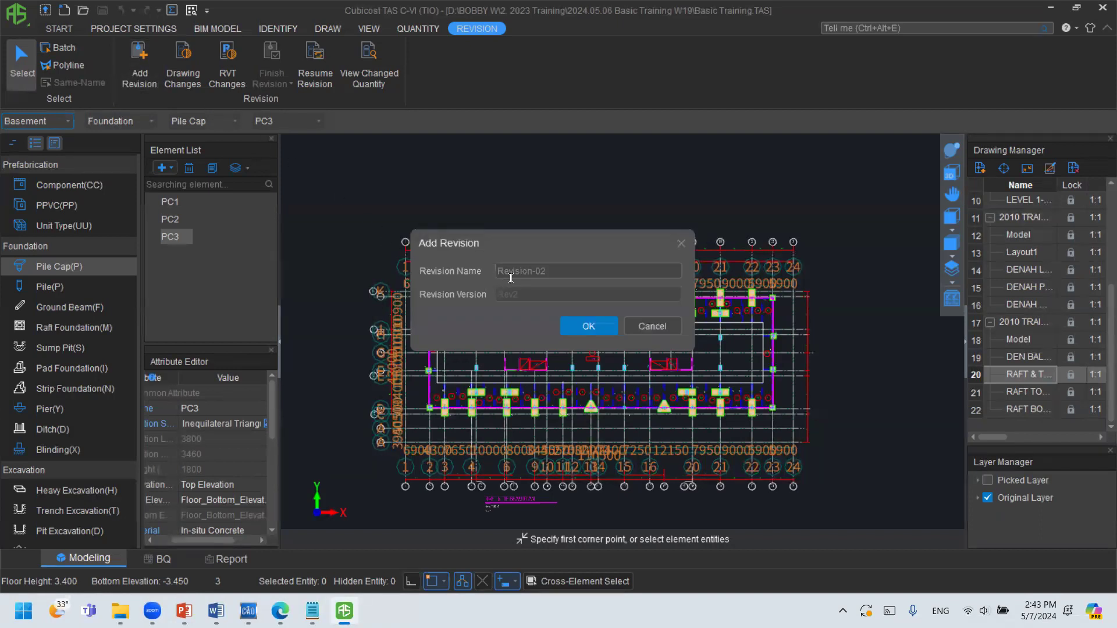
left_click(544, 275)
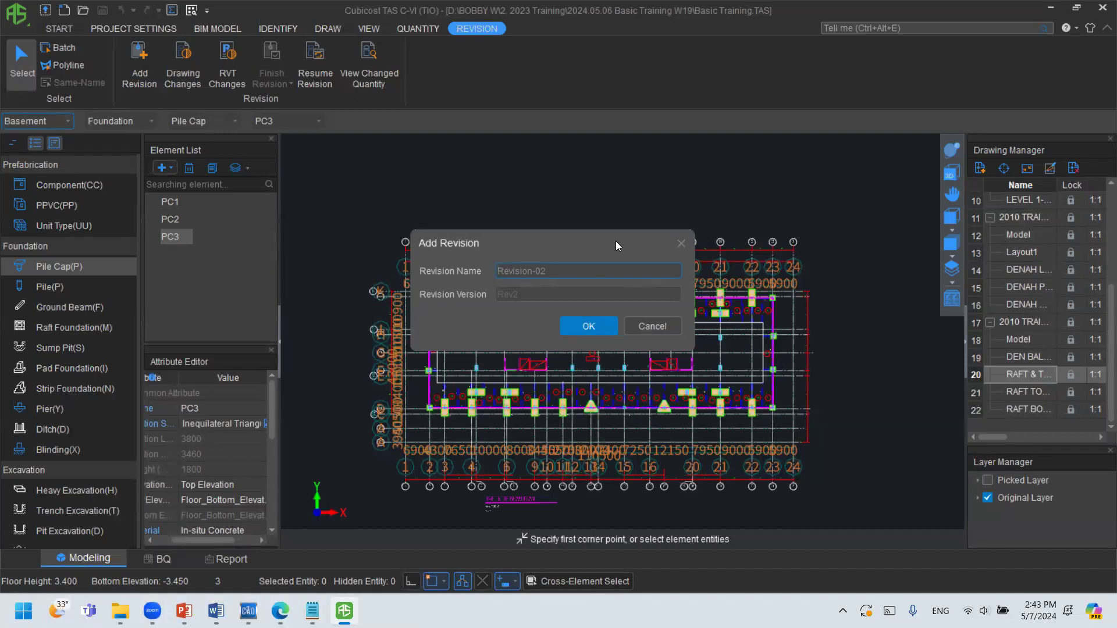
left_click(682, 243)
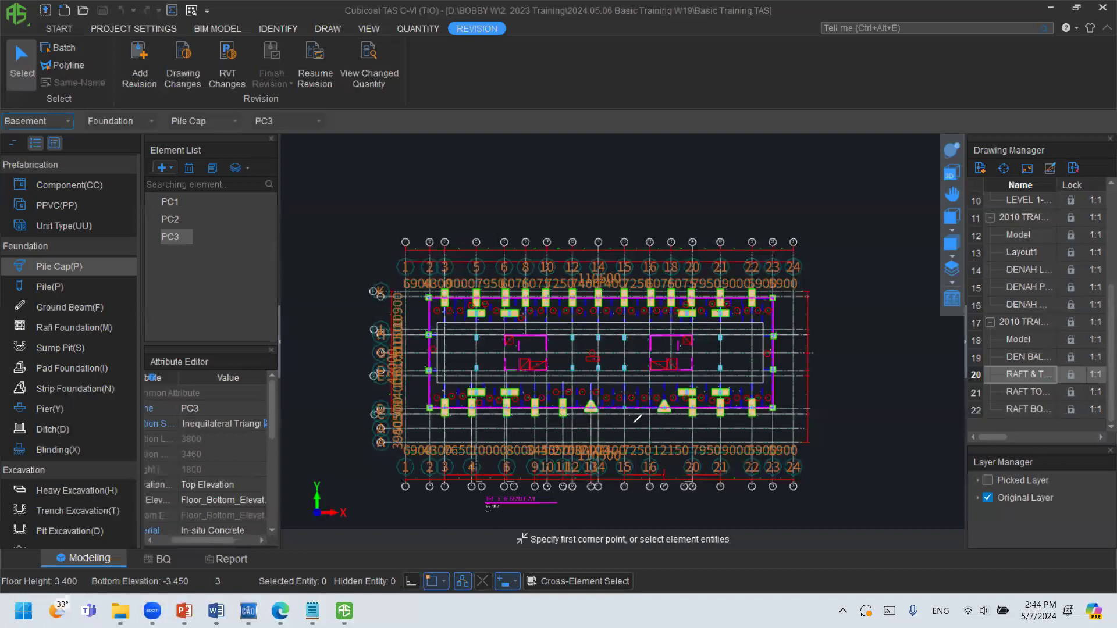
scroll(637, 419, "up", 4)
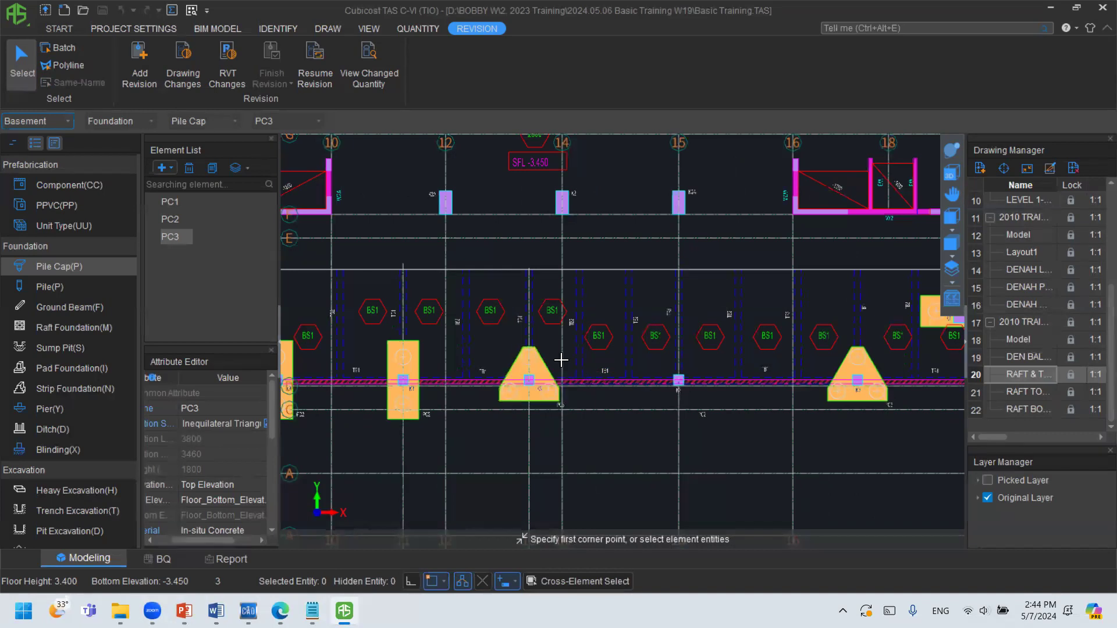
Examine the pile caps and tie beam along axis D around grids 12 to 16 on the revised plan.
scroll(595, 344, "down", 1)
scroll(594, 344, "up", 1)
scroll(630, 343, "up", 2)
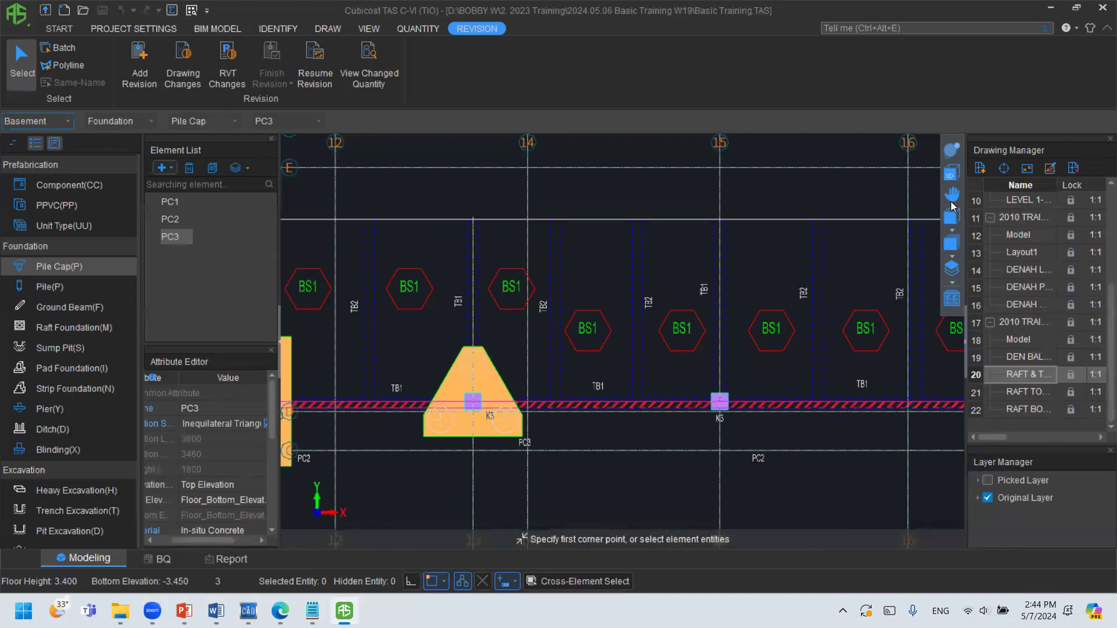
scroll(604, 343, "down", 2)
scroll(604, 342, "down", 3)
scroll(580, 297, "up", 3)
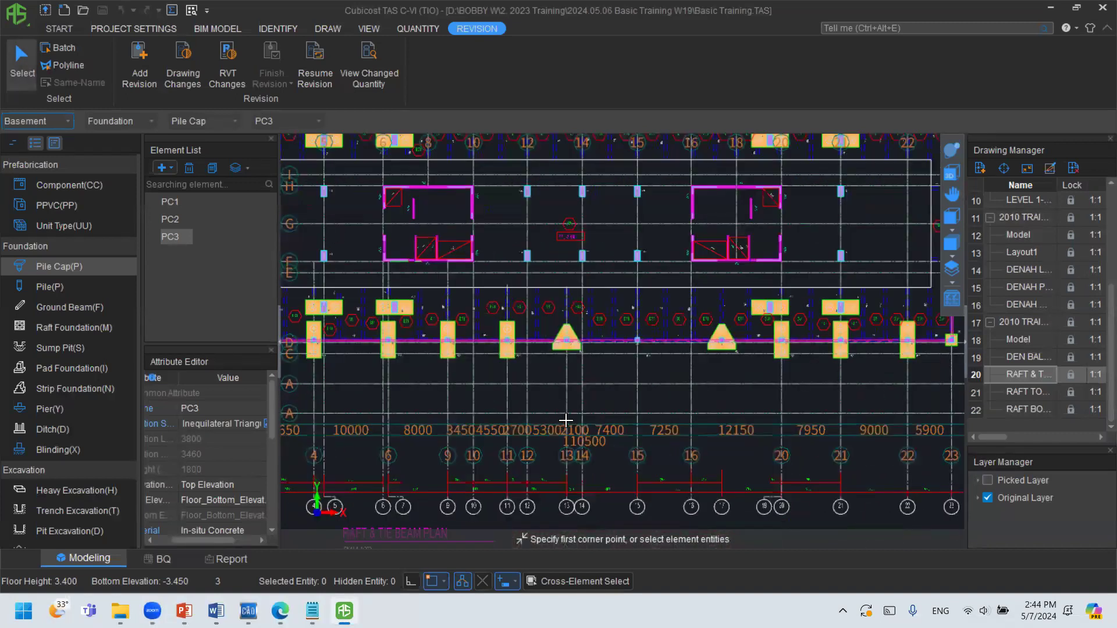
scroll(596, 319, "up", 1)
scroll(604, 317, "up", 4)
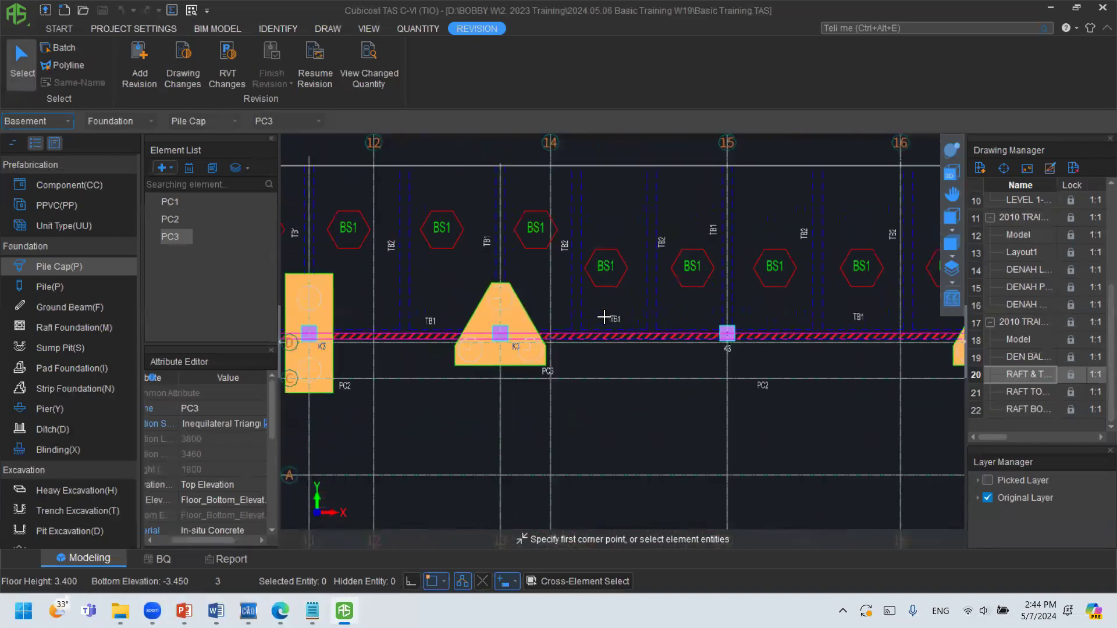
Inspect the triangular PC3 pile cap at grid 13 and the area around the column at grid 15.
middle_click_drag(604, 317, 594, 325)
left_click(490, 311)
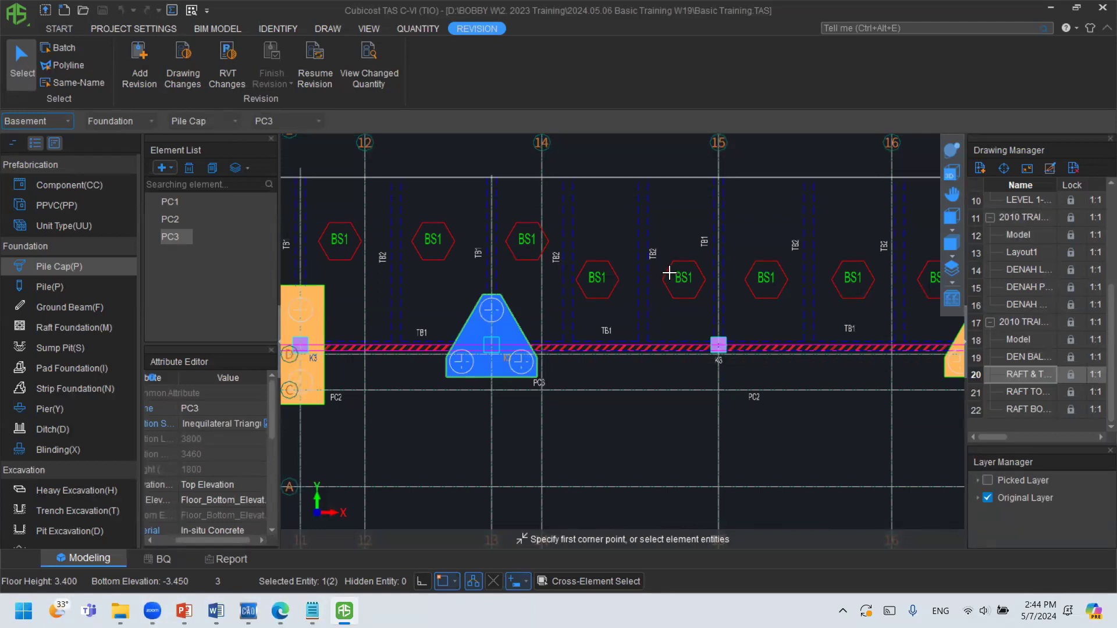
scroll(669, 274, "down", 3)
left_click_drag(648, 301, 755, 425)
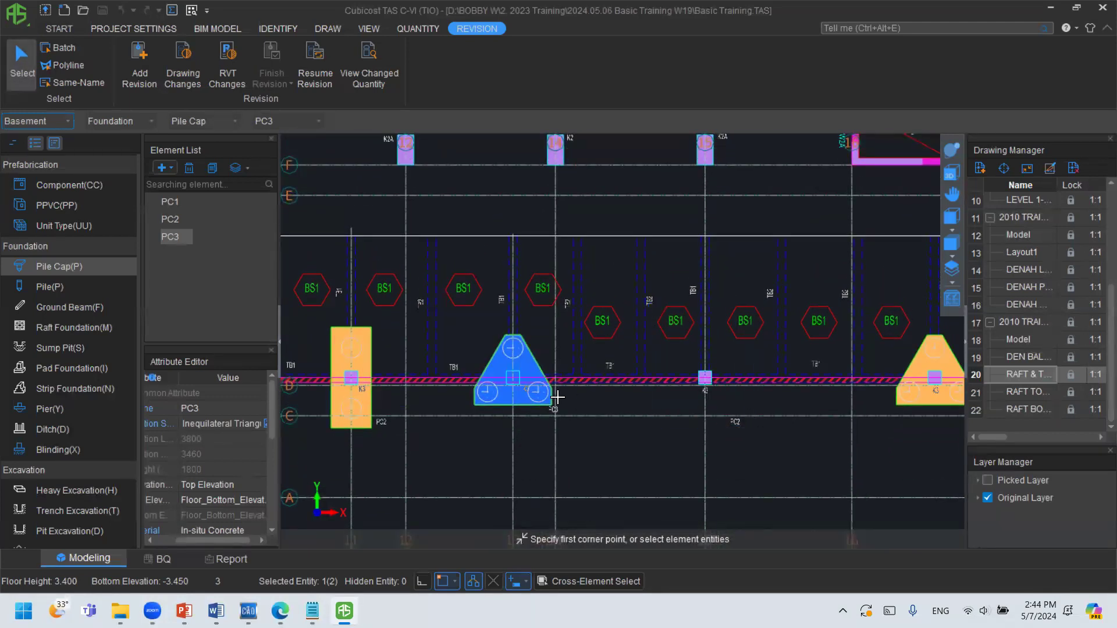
key("Escape")
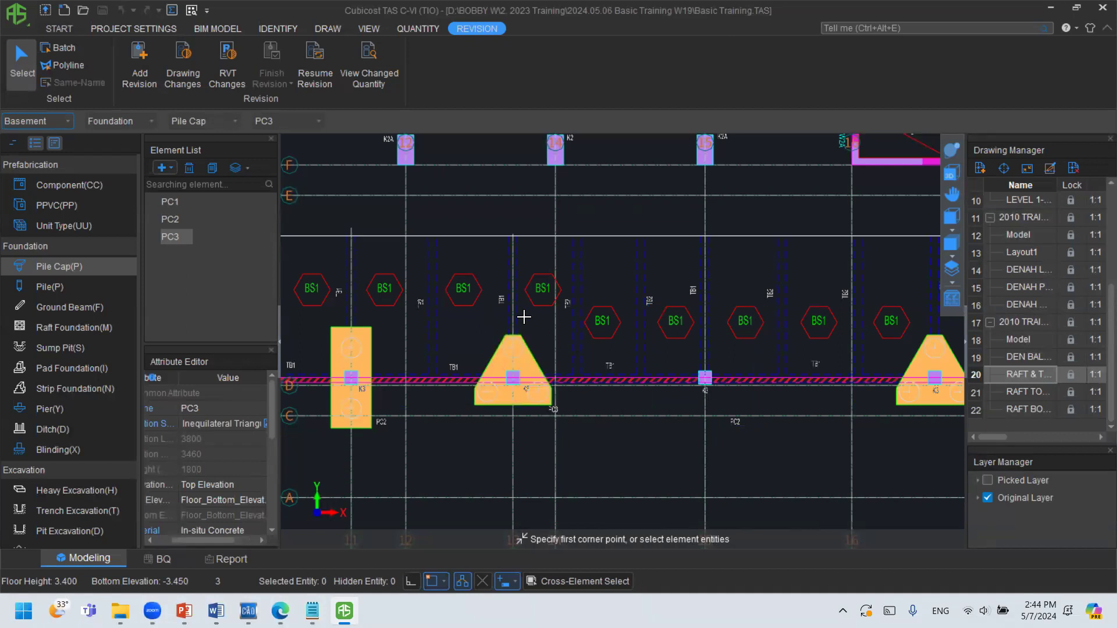
left_click_drag(680, 322, 744, 430)
View the changed quantities of Revision-01(Rev1) for the Basement floor, examine the pile cap volume changes, and close the report.
mouse_move(415, 42)
left_mouse_down()
mouse_move(330, 44)
mouse_move(375, 104)
mouse_move(419, 61)
left_mouse_up()
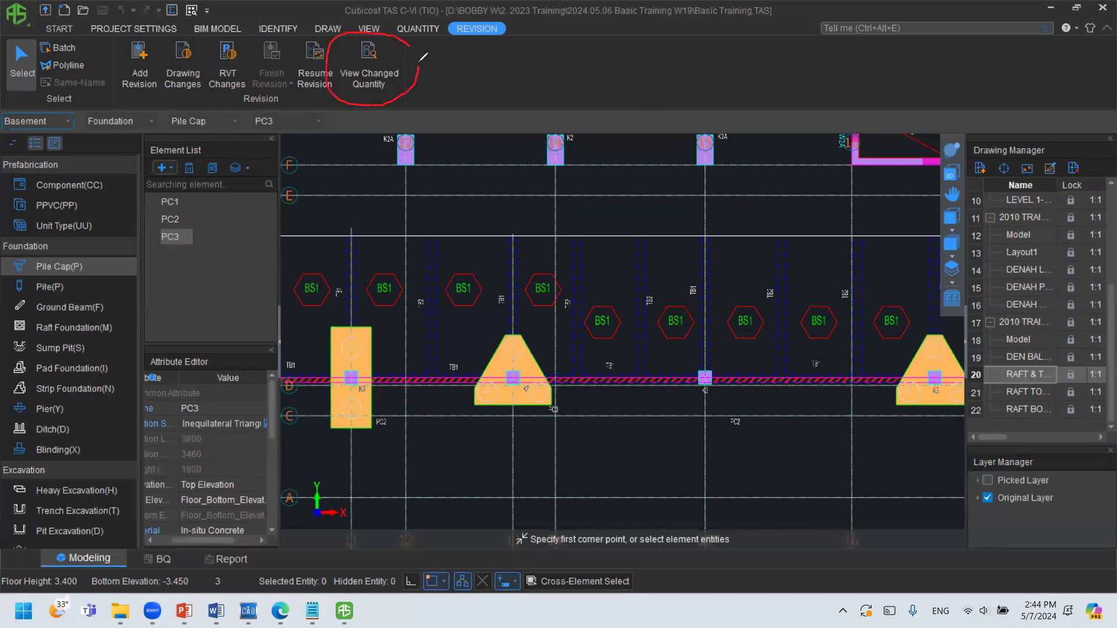
left_click(372, 56)
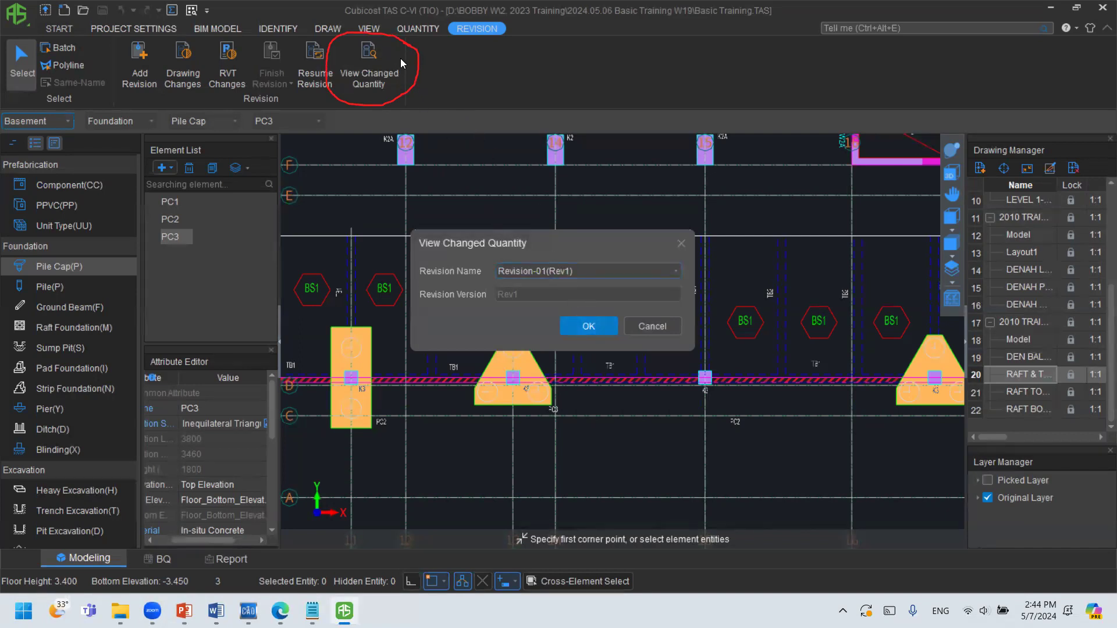
left_click(588, 325)
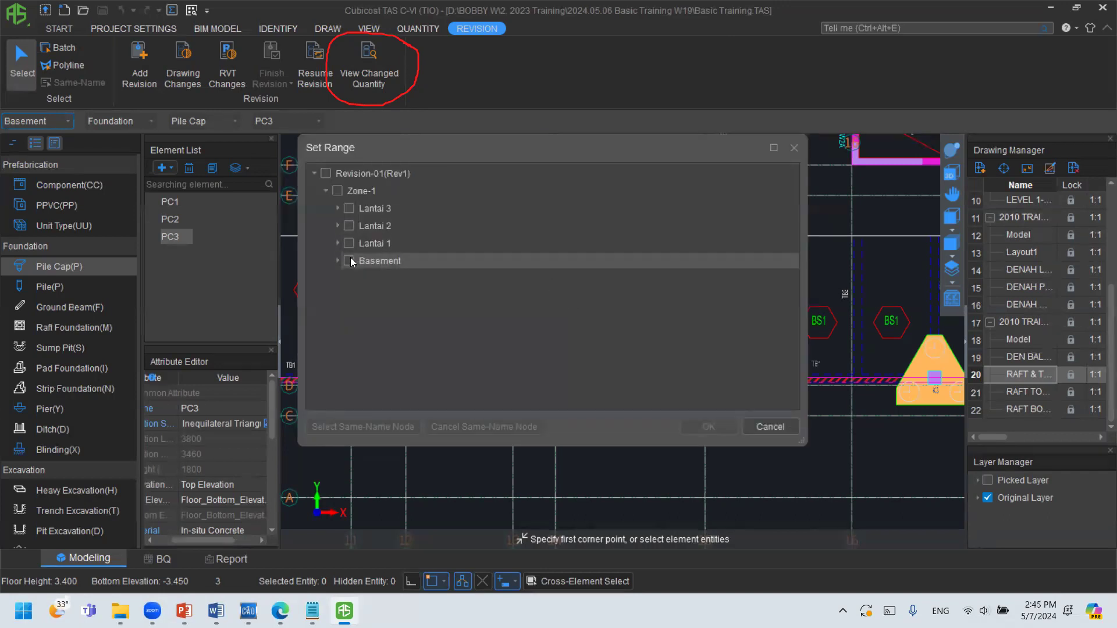
left_click(350, 258)
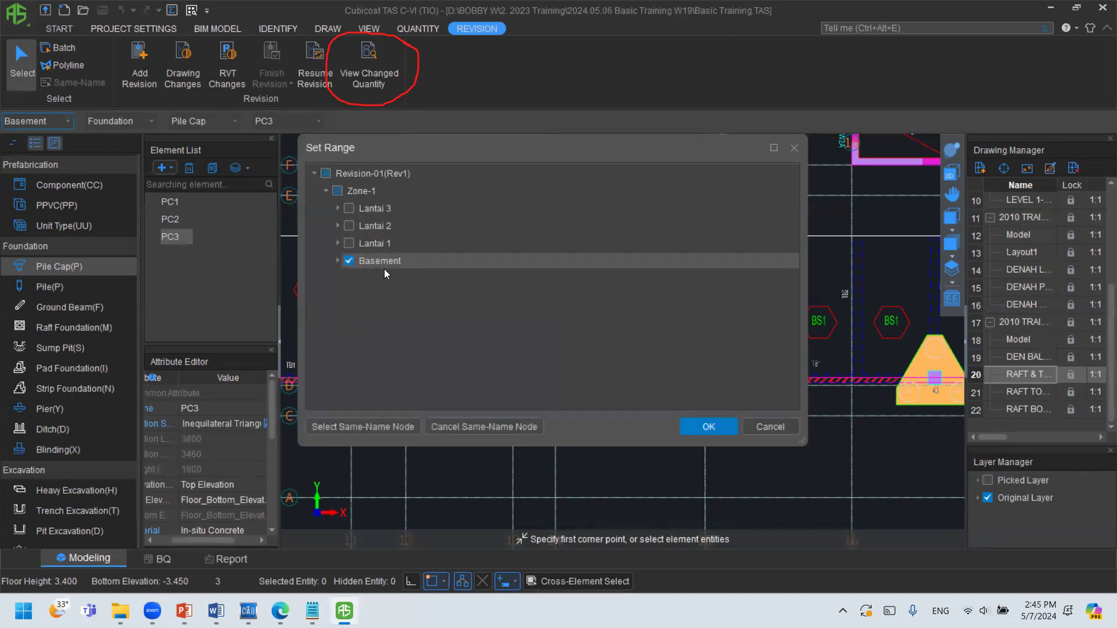
left_click(709, 427)
left_click_drag(521, 264, 655, 252)
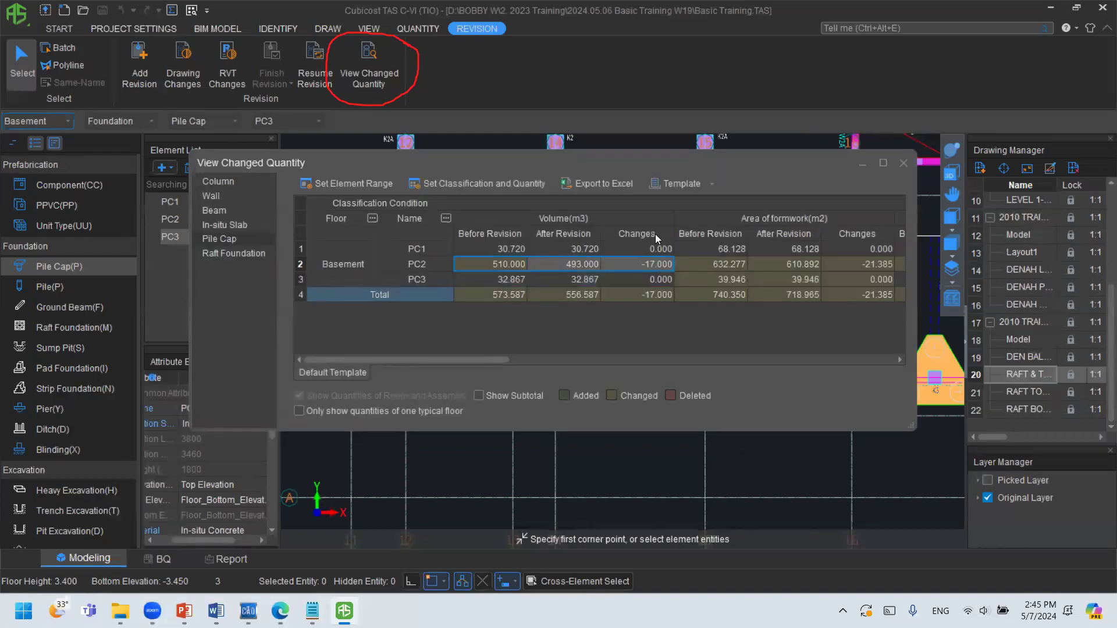
left_click_drag(649, 157, 627, 249)
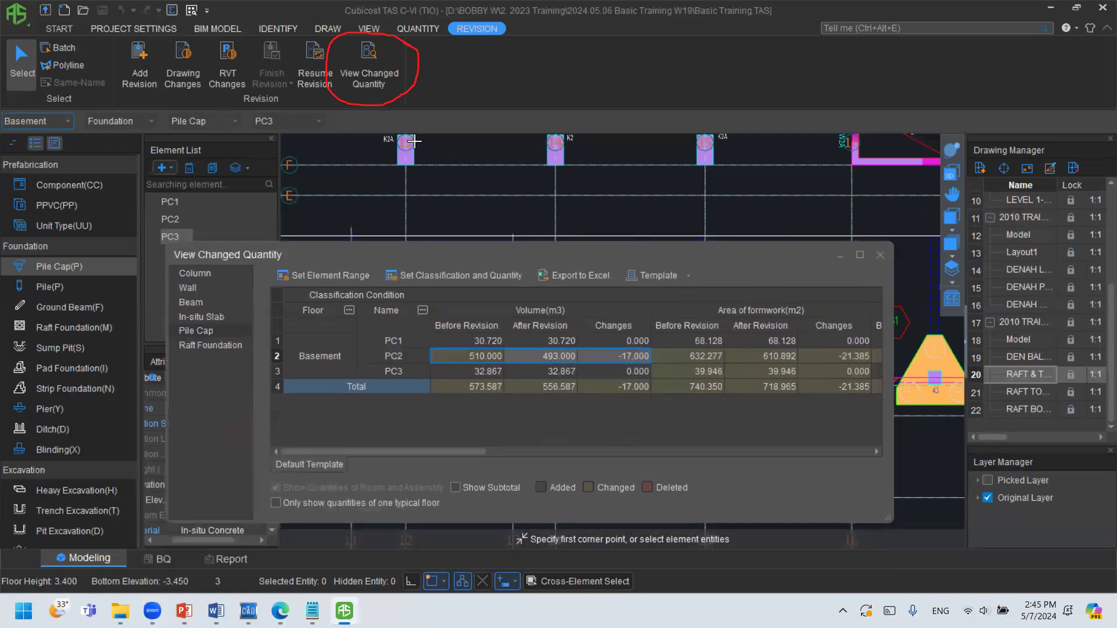
left_click(205, 330)
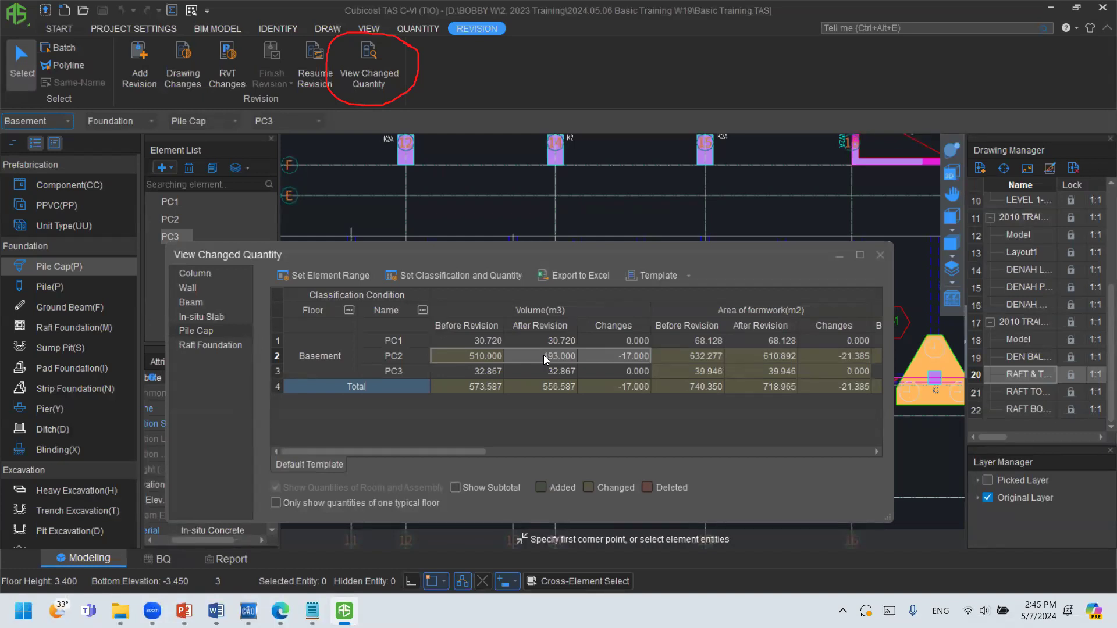
left_click(880, 257)
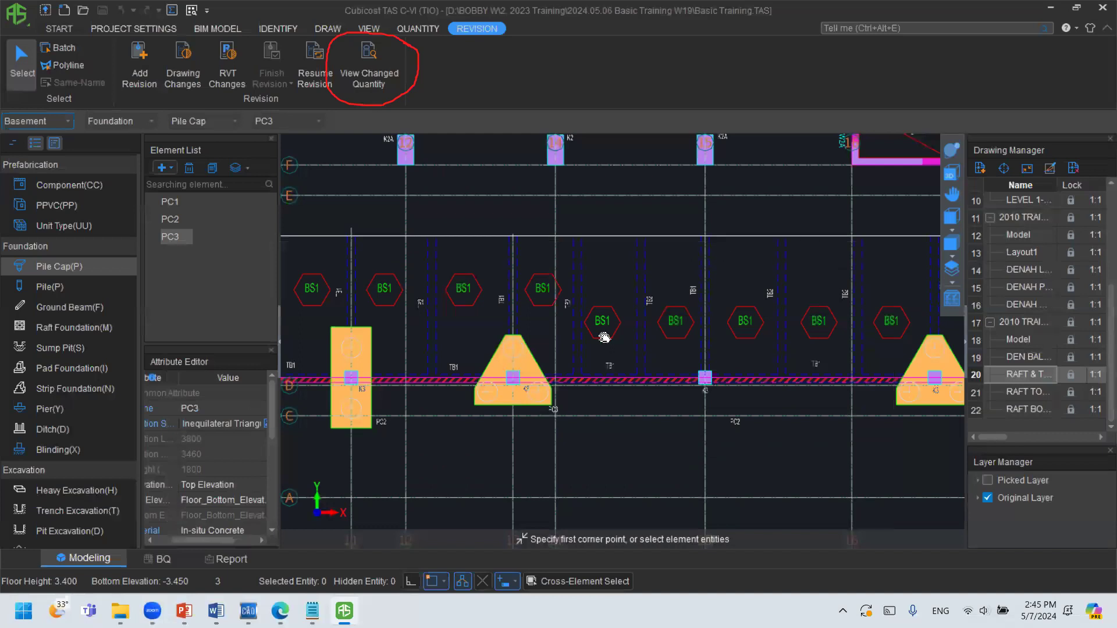
Compare the revised pile cap area on the full plan with the Rev1 Basement changed quantities, and close the report.
scroll(581, 369, "down", 3)
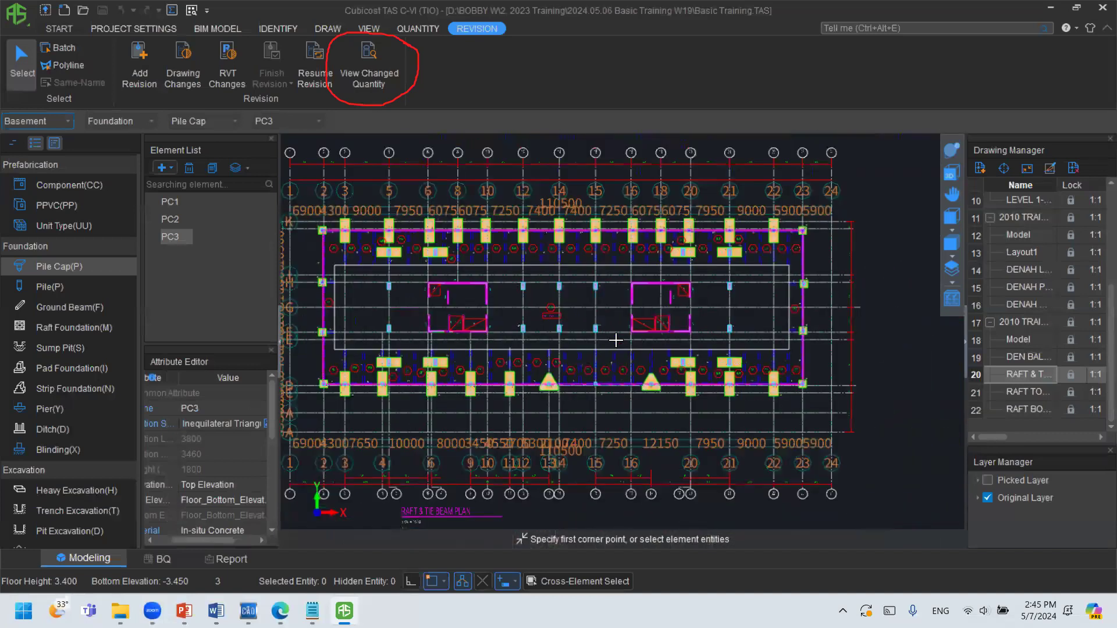
mouse_move(865, 224)
left_mouse_down()
mouse_move(527, 154)
mouse_move(388, 201)
mouse_move(402, 214)
left_mouse_up()
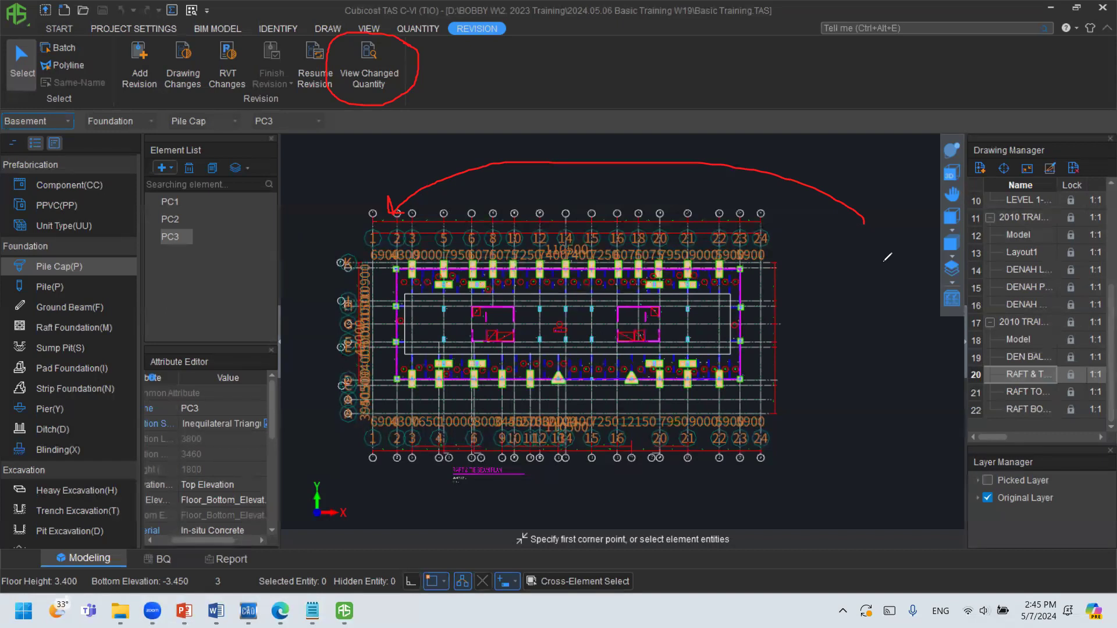
left_click_drag(387, 197, 391, 215)
mouse_move(584, 357)
left_mouse_down()
mouse_move(570, 355)
mouse_move(555, 387)
mouse_move(593, 391)
mouse_move(604, 377)
mouse_move(596, 357)
mouse_move(583, 349)
mouse_move(562, 357)
mouse_move(600, 362)
mouse_move(554, 362)
left_mouse_up()
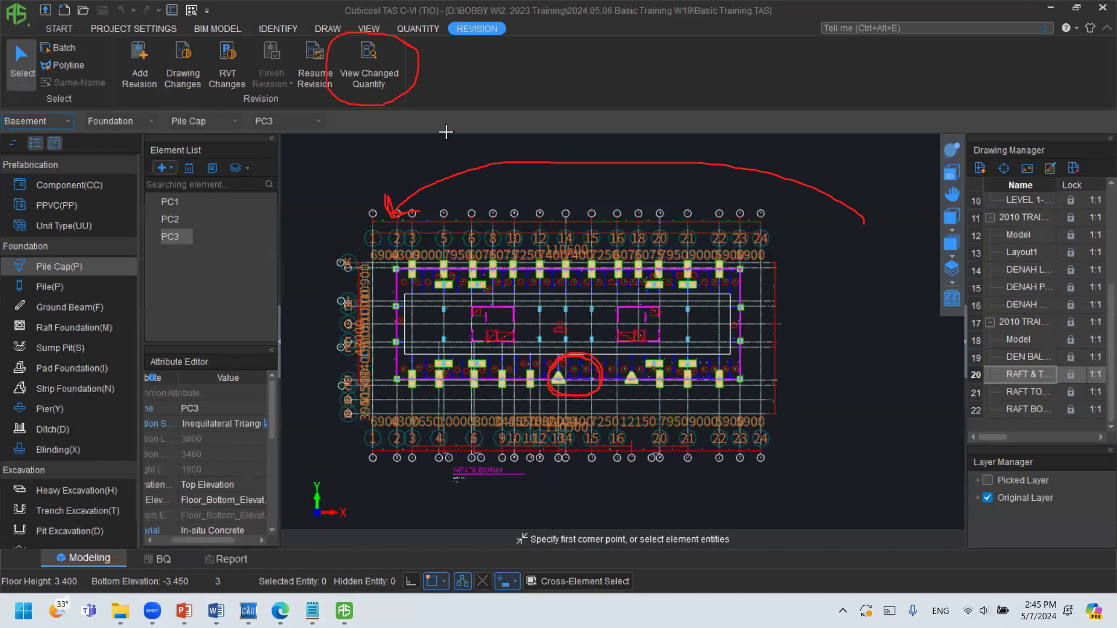
left_click(349, 73)
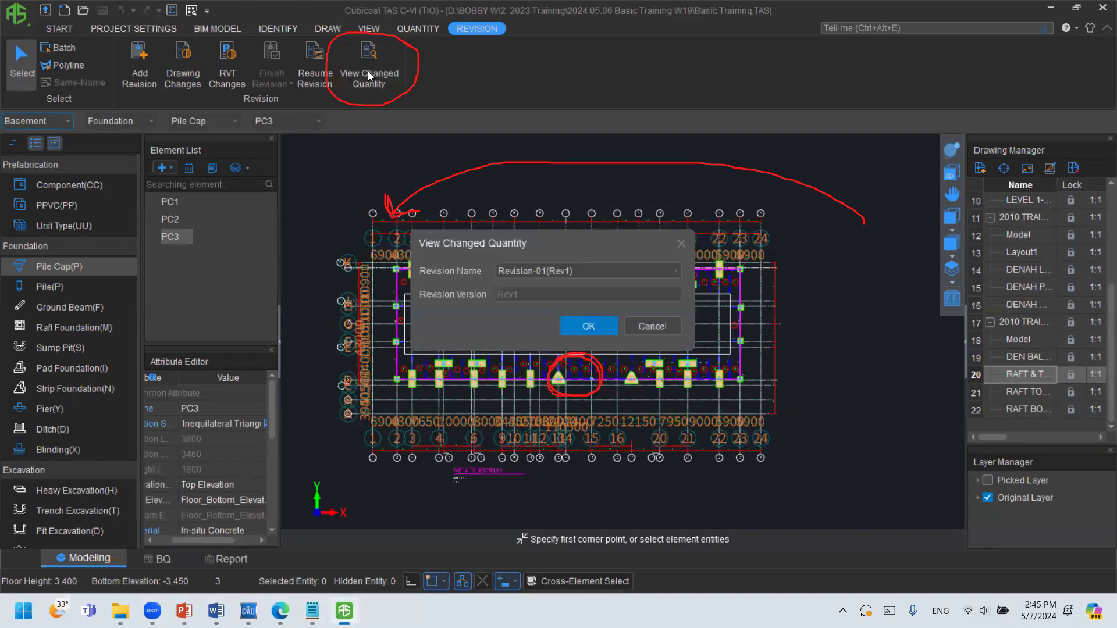
left_click(578, 324)
left_click(349, 261)
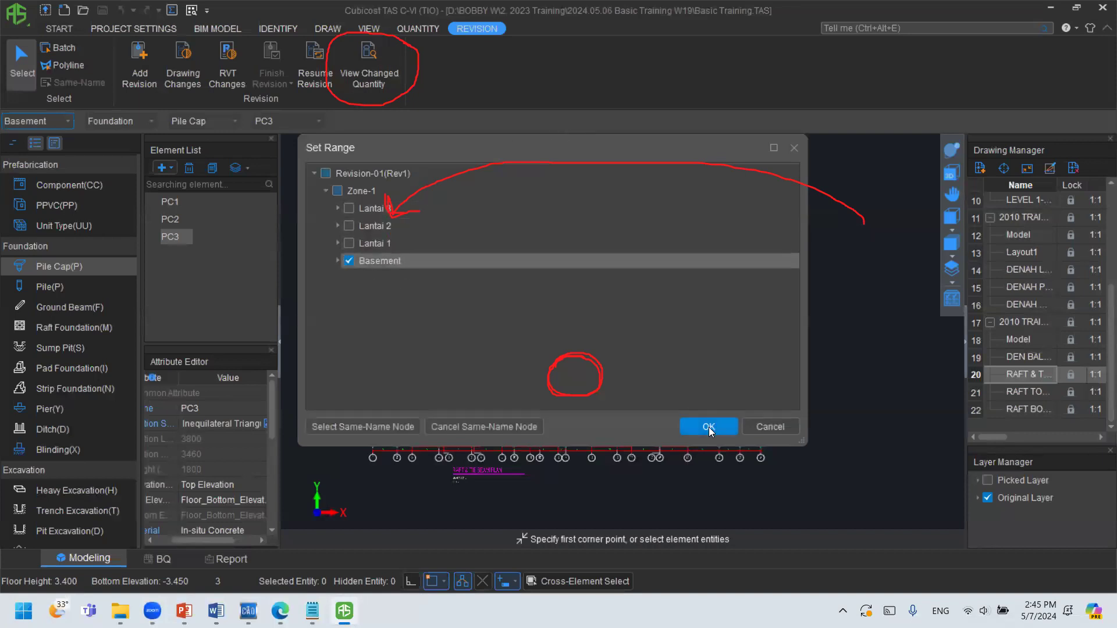
left_click(708, 426)
left_click_drag(630, 161, 625, 390)
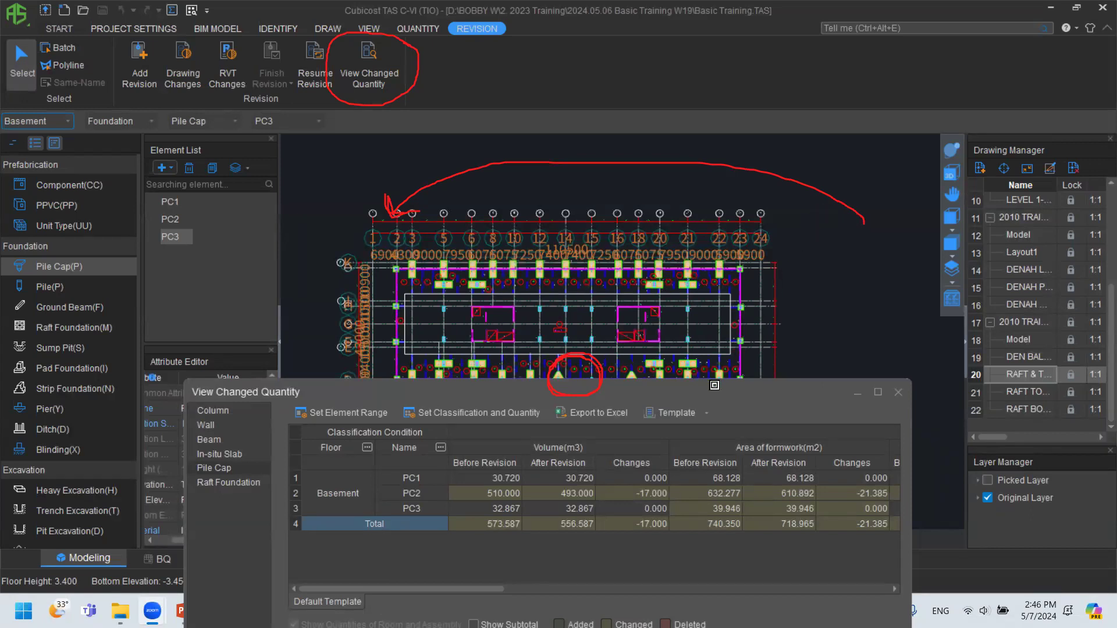
left_click_drag(708, 387, 707, 407)
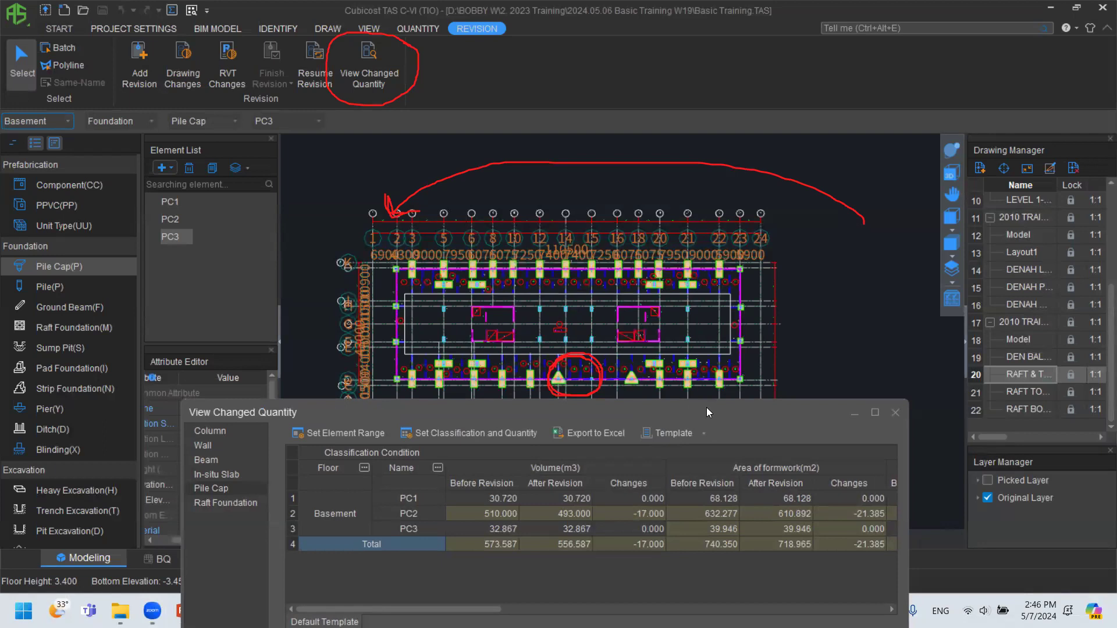
left_click(896, 413)
scroll(576, 379, "up", 5)
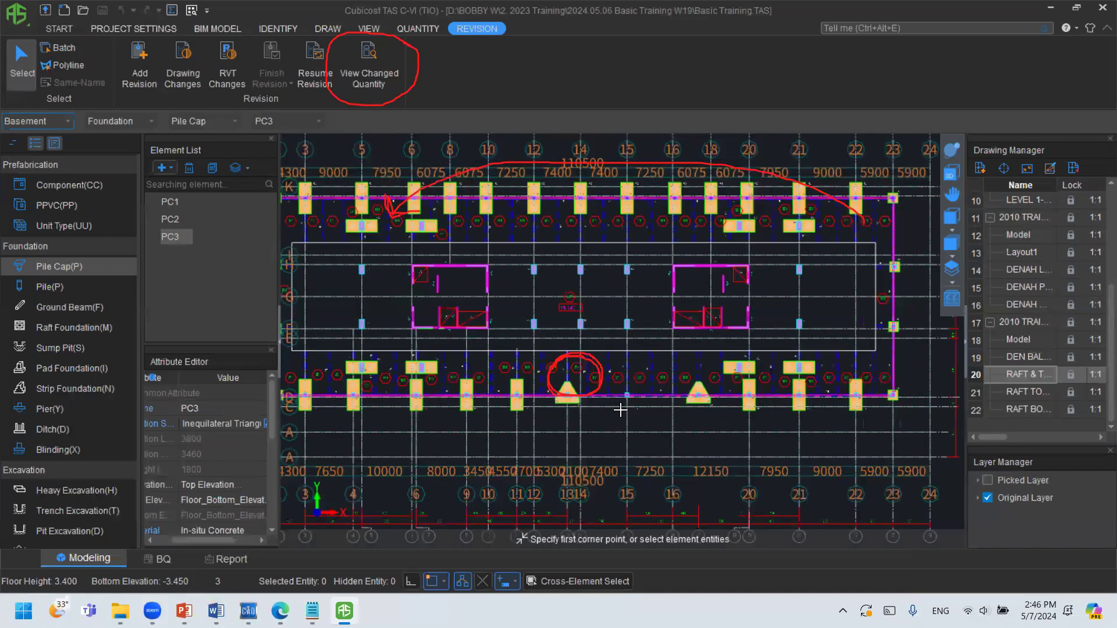
scroll(619, 410, "up", 1)
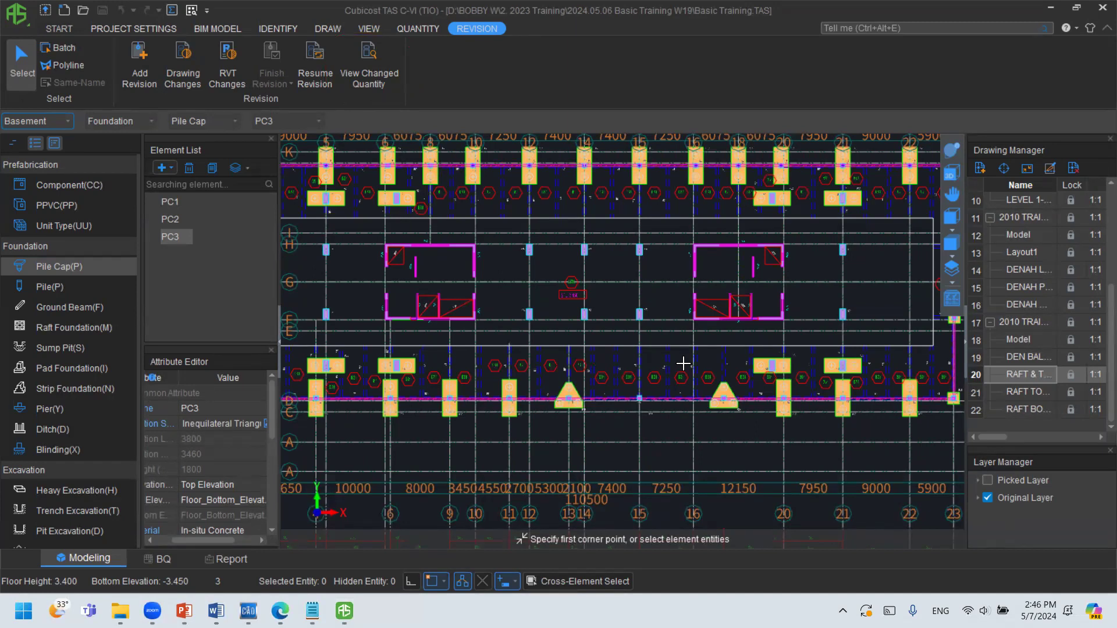
scroll(70, 348, "down", 10)
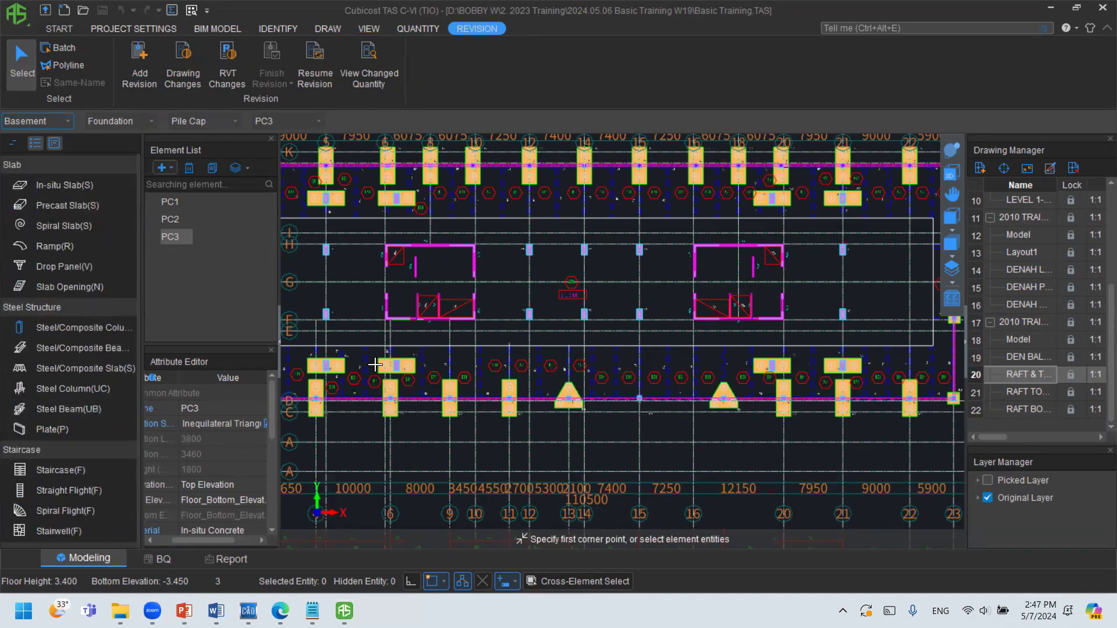
Try copying the PC2 pile cap at axis K, grid 14 to a spot before grid 15, and delete the copy.
middle_click_drag(629, 270, 646, 351)
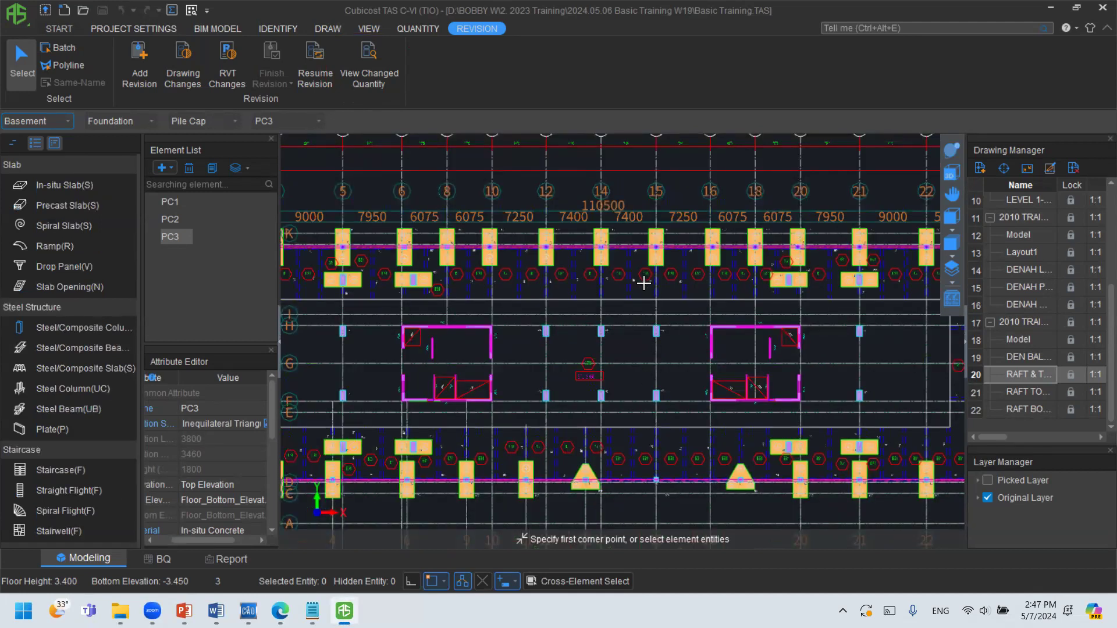
scroll(605, 247, "up", 1)
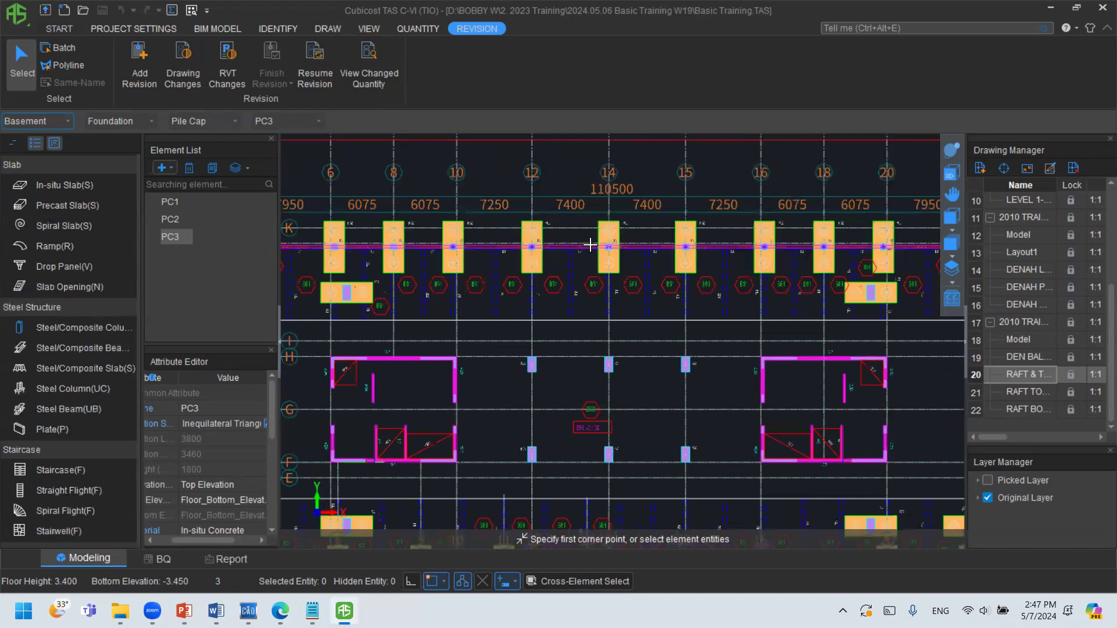
left_click(604, 243)
scroll(606, 245, "up", 4)
scroll(606, 245, "up", 1)
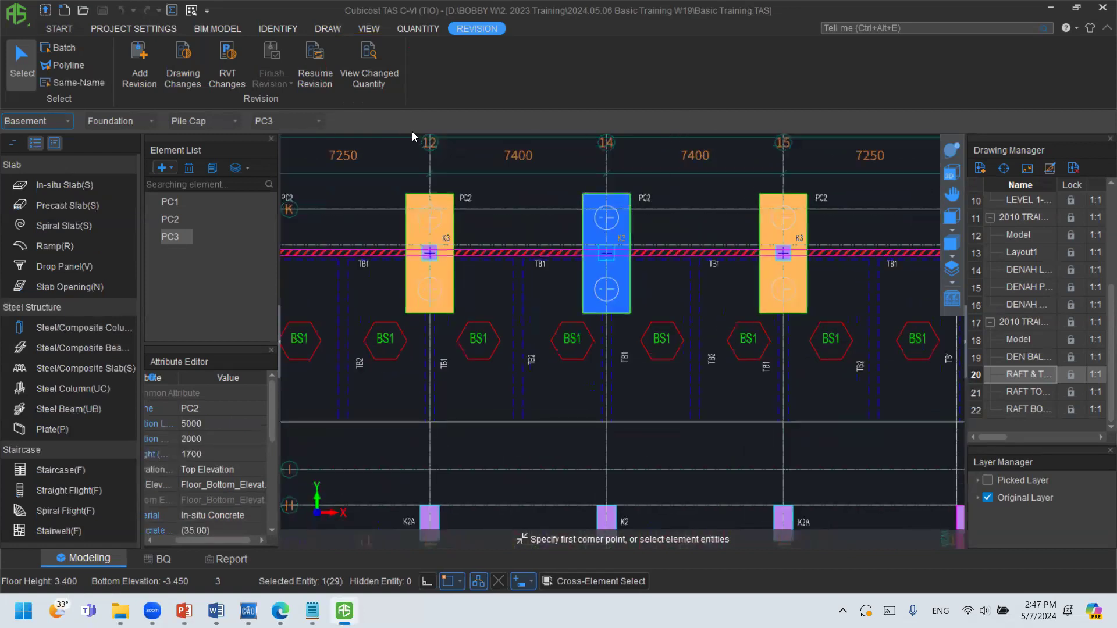
key("Escape")
left_click(591, 215)
right_click(665, 210)
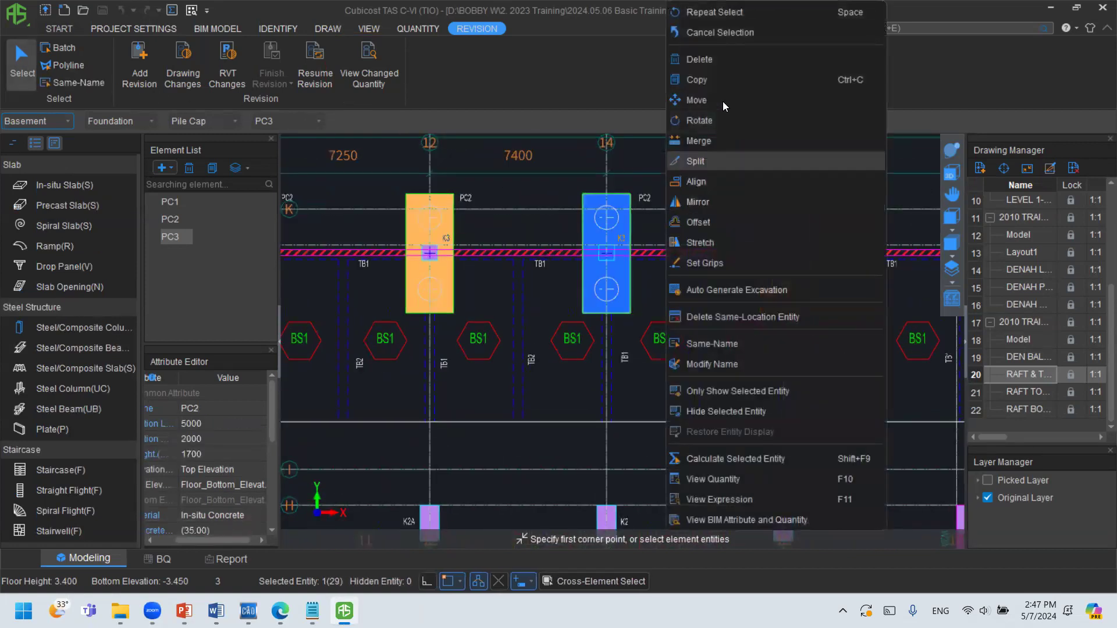
left_click(698, 210)
left_click(664, 211)
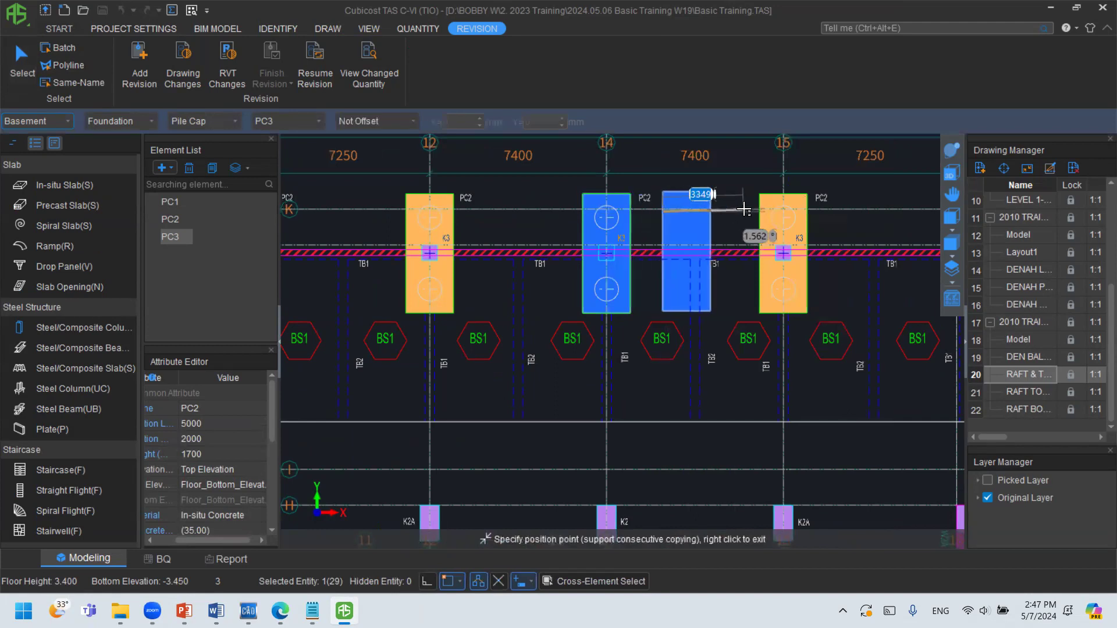
left_click(752, 211)
right_click(721, 213)
left_click(720, 213)
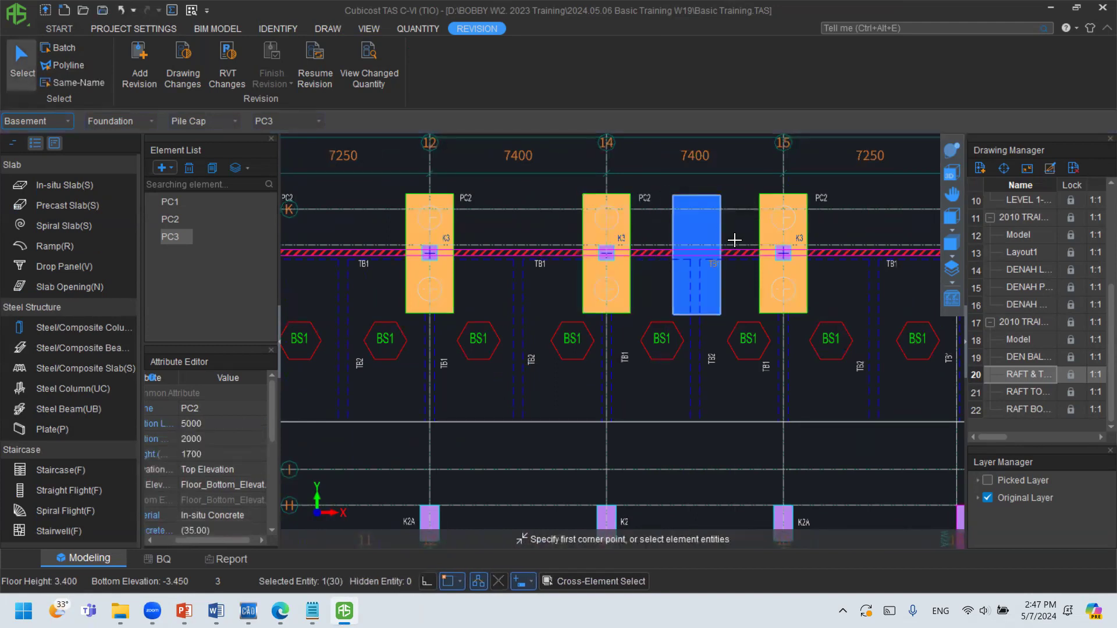
key("Delete")
Copy the PC2 pile cap at axis K, grid 14 from its column centre to about midway between grids 14 and 15.
middle_click_drag(735, 240, 593, 307)
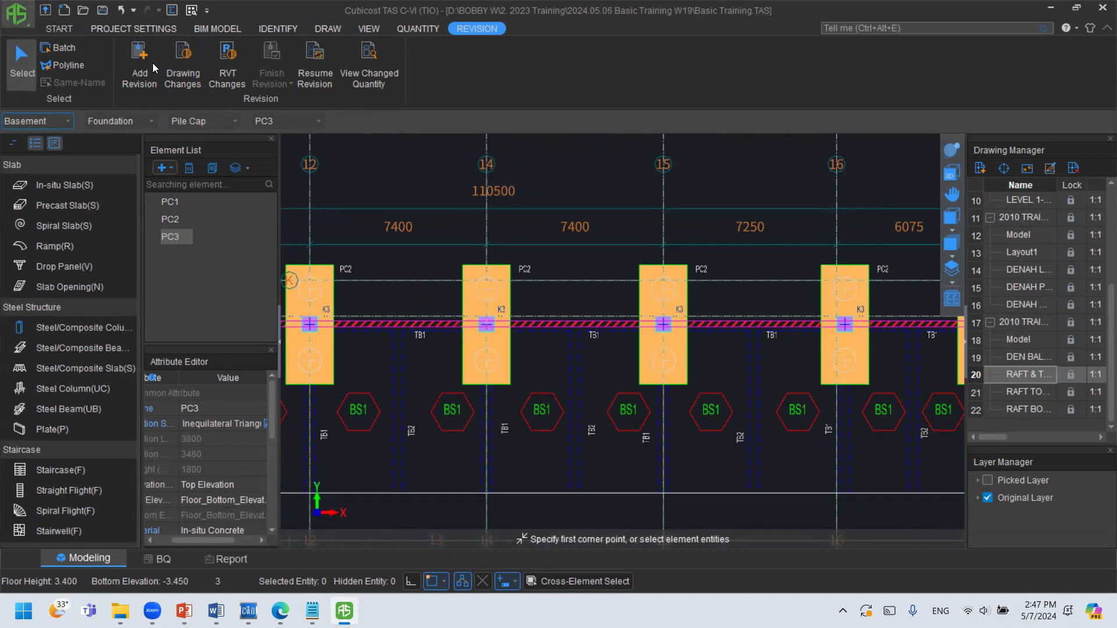
left_click(489, 291)
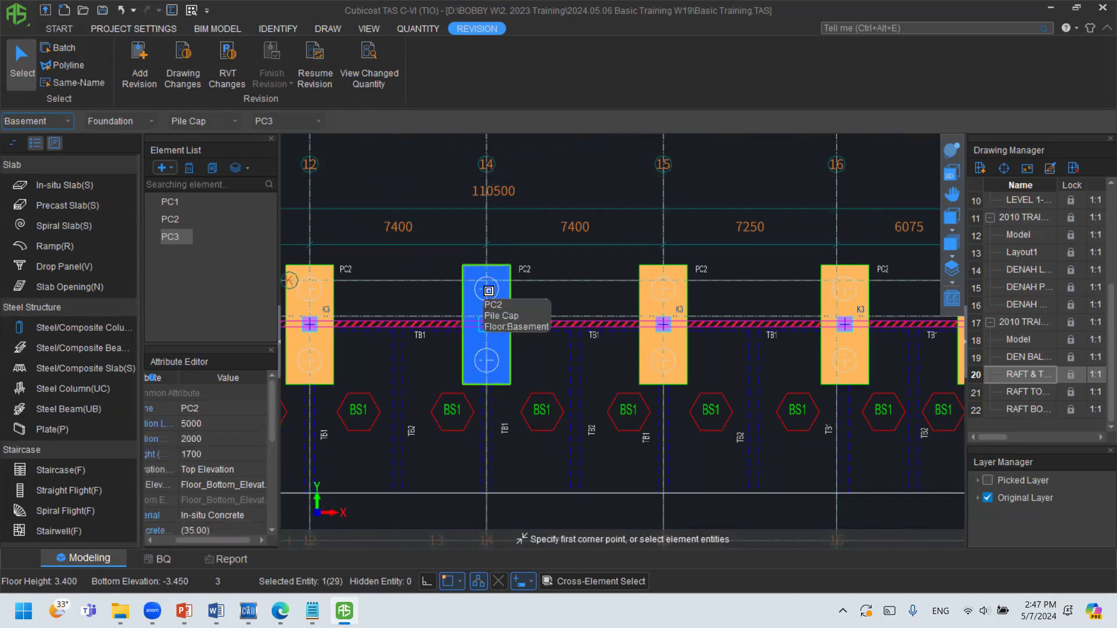
right_click(546, 246)
left_click(558, 100)
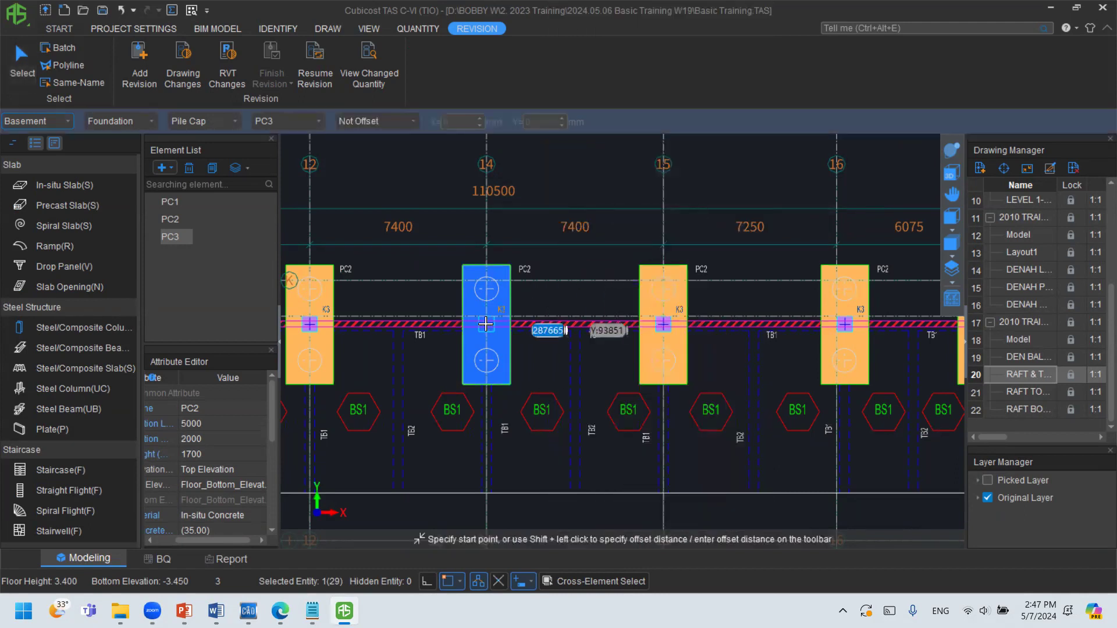
left_click(488, 324)
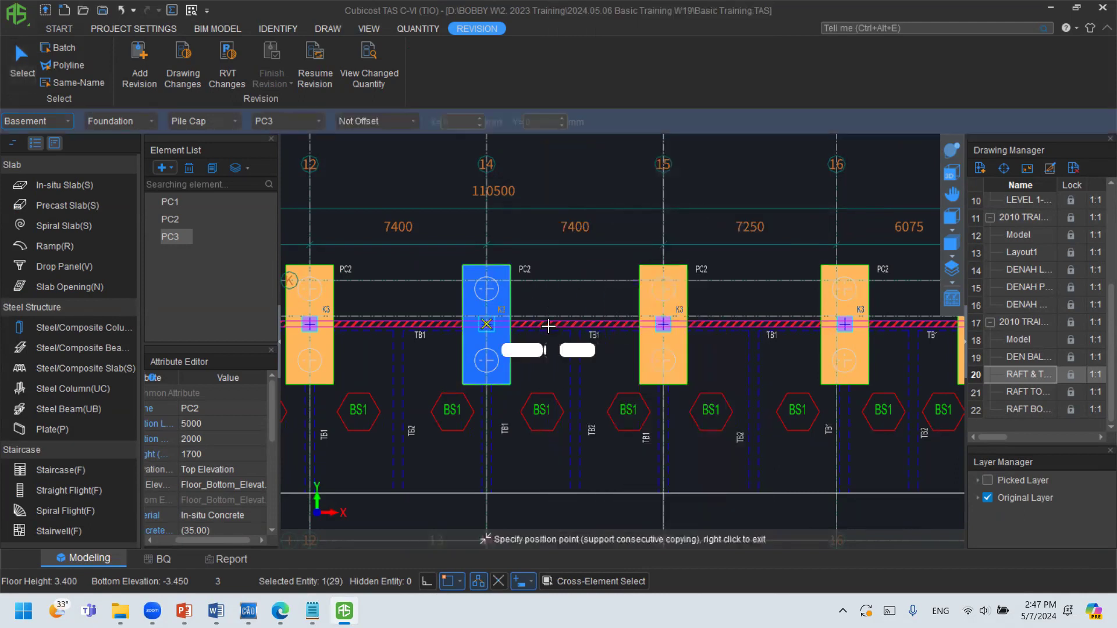
left_click(578, 325)
right_click(579, 297)
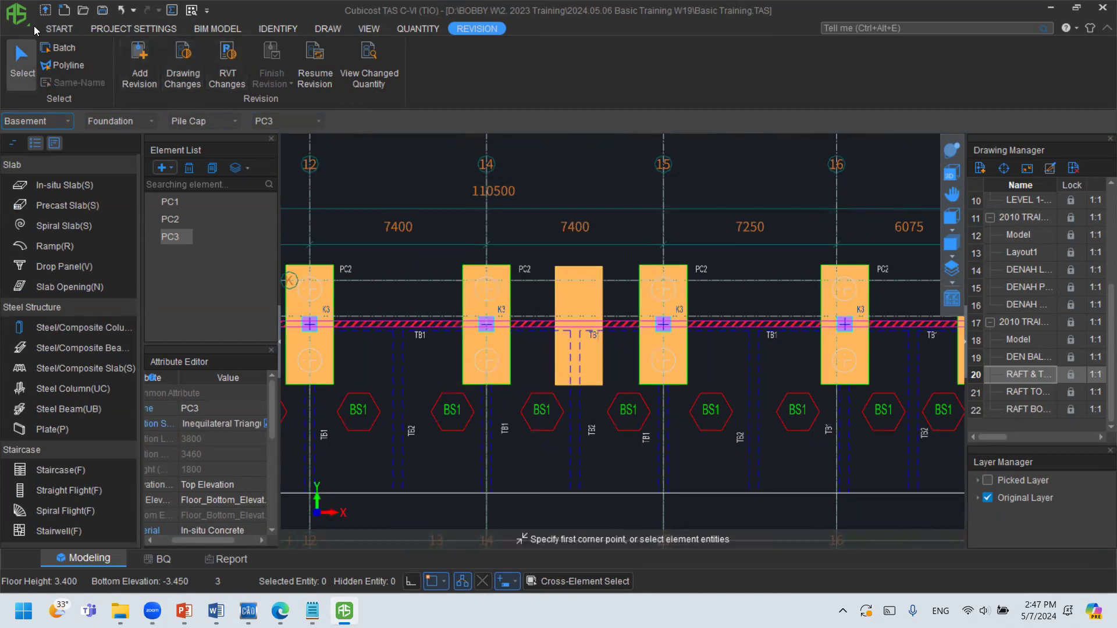
left_click(25, 22)
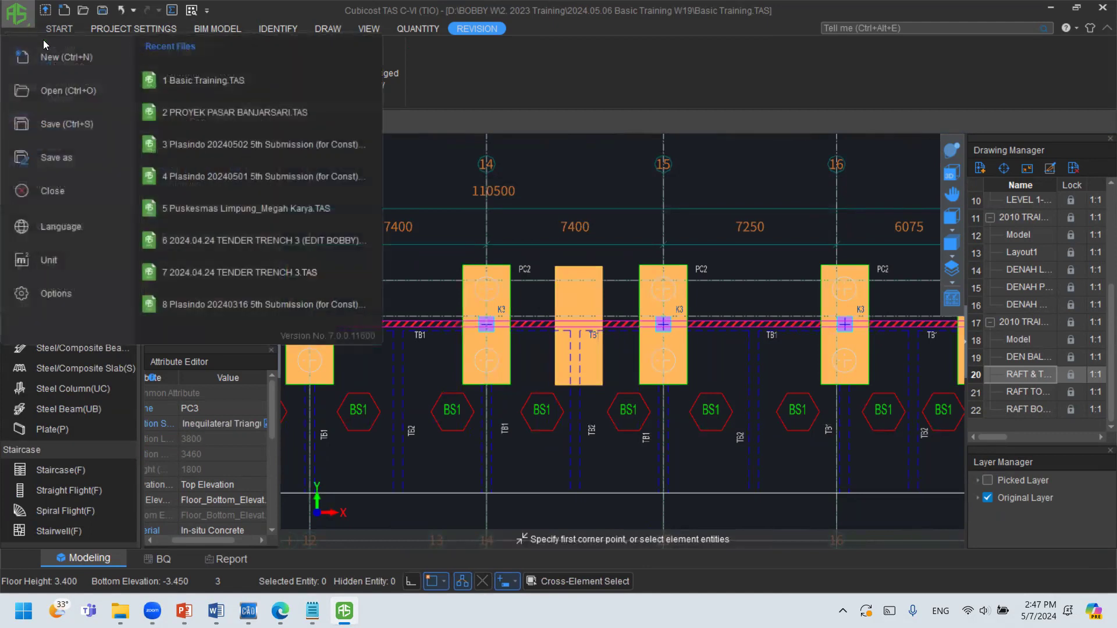
left_click(83, 162)
left_click_drag(545, 114, 830, 119)
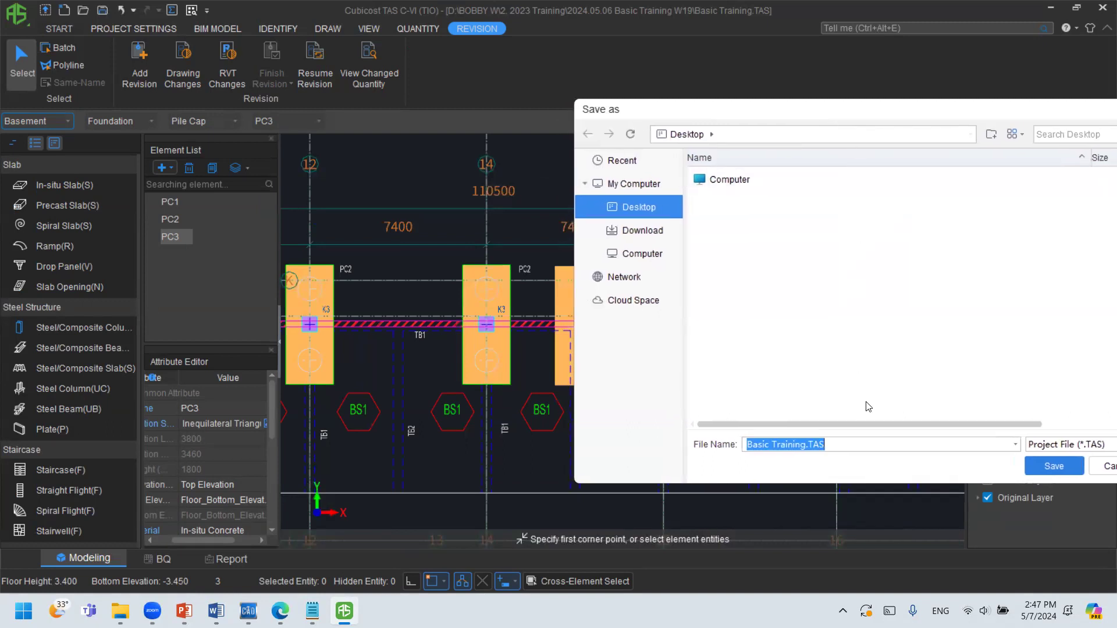
type("2024.")
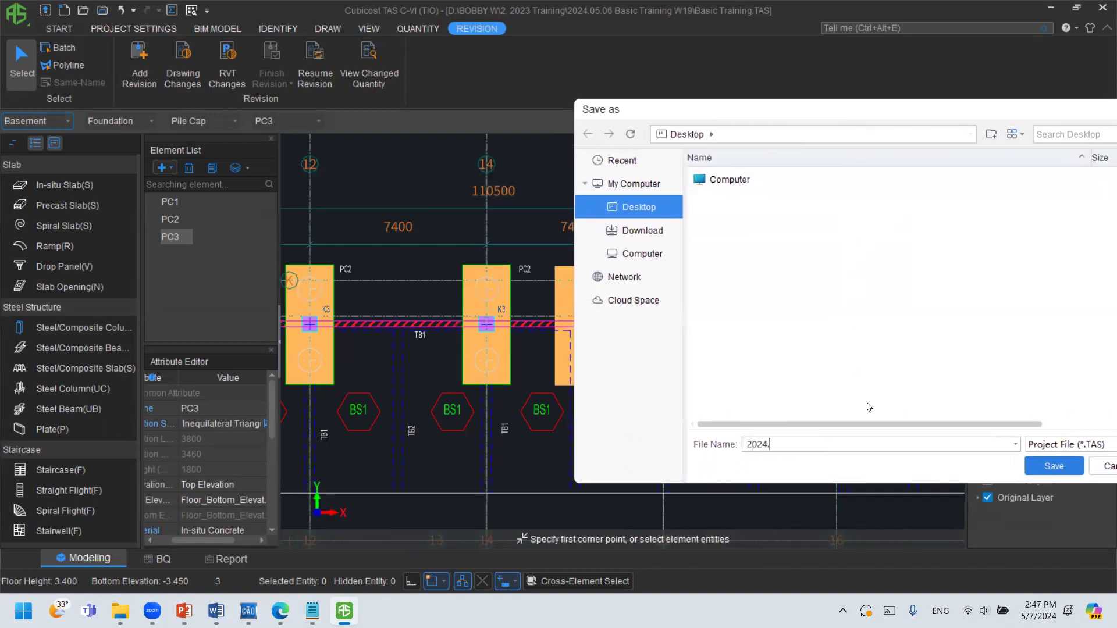
type("05.07")
key("Escape")
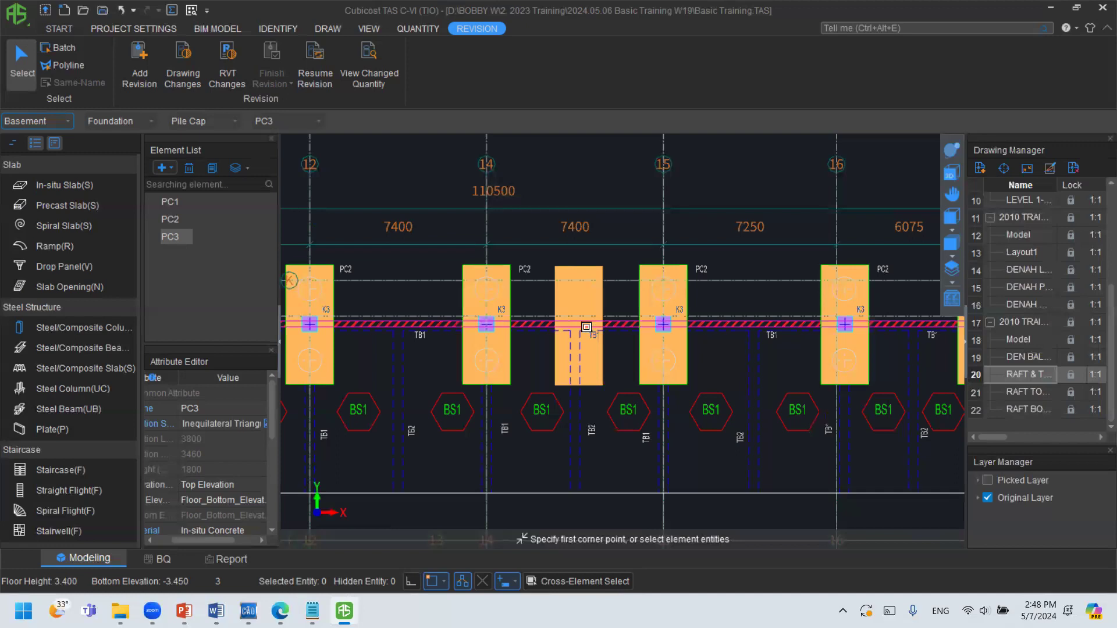
left_click(588, 311)
scroll(588, 311, "up", 2)
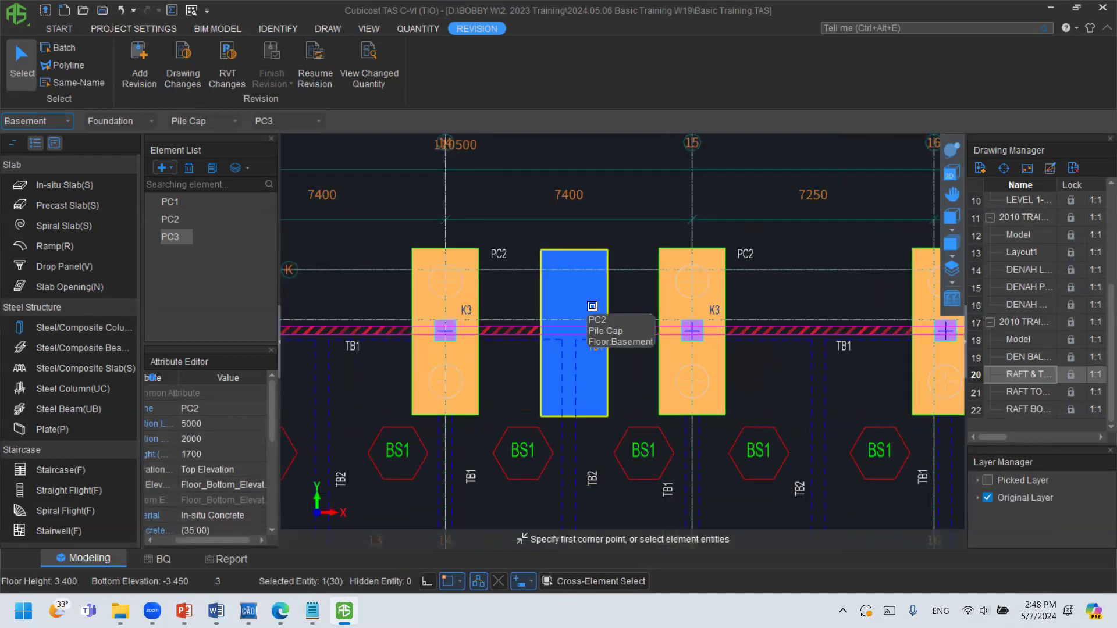
key("Escape")
left_click(596, 305)
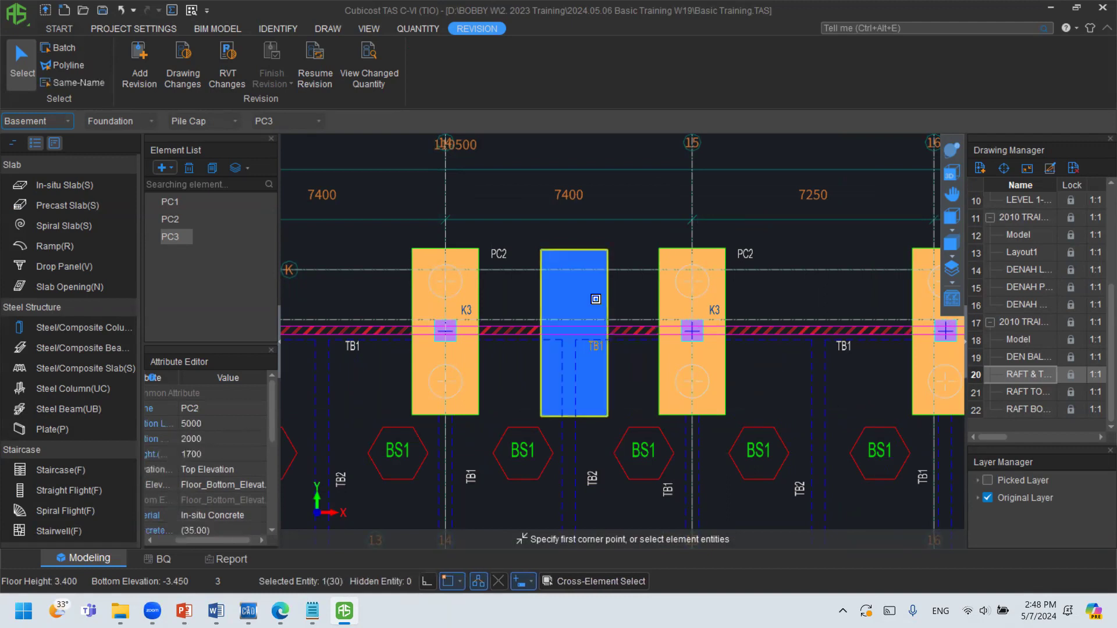
right_click(596, 291)
left_click(653, 100)
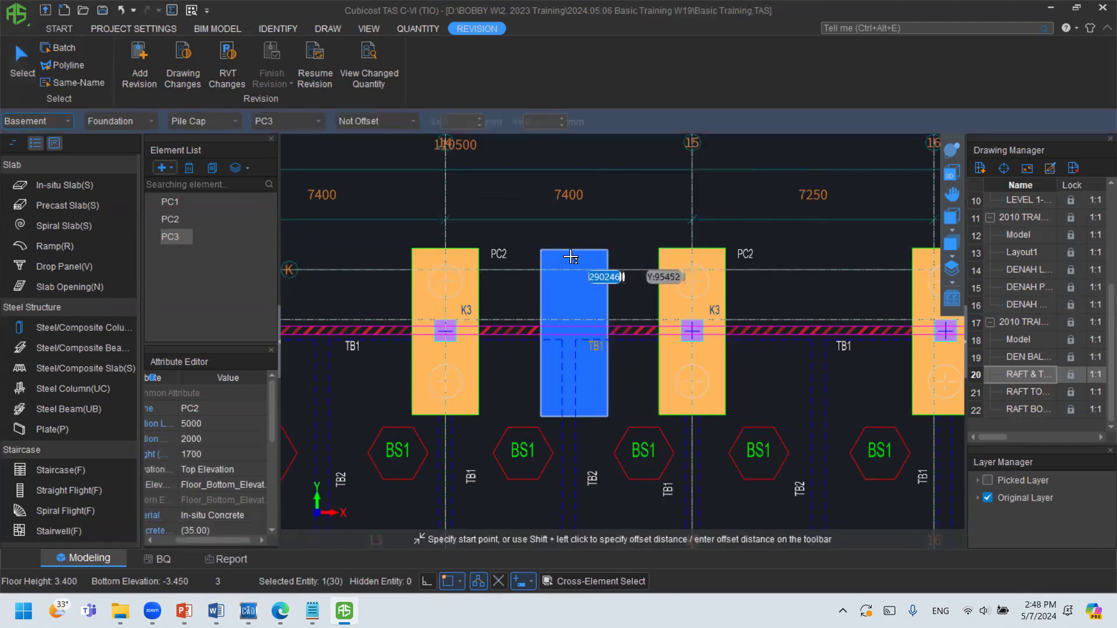
scroll(573, 256, "up", 1)
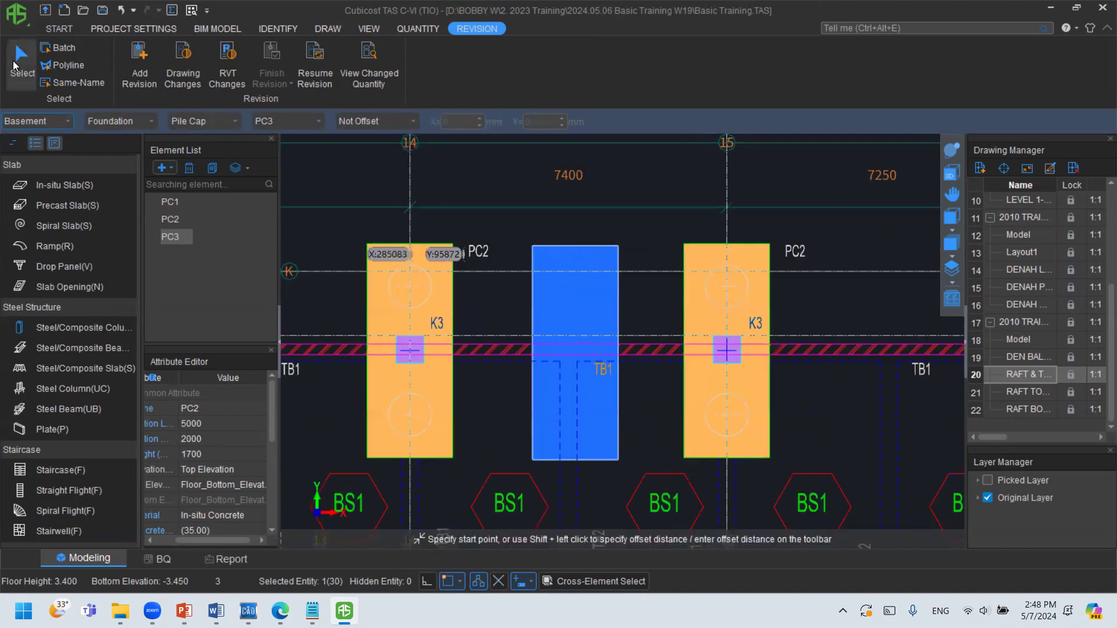
left_click(19, 59)
Delete the PC2 copy between grids 14 and 15, and copy the grid 14 pile cap from its upper edge at a distance of 4000 mm.
left_click(593, 272)
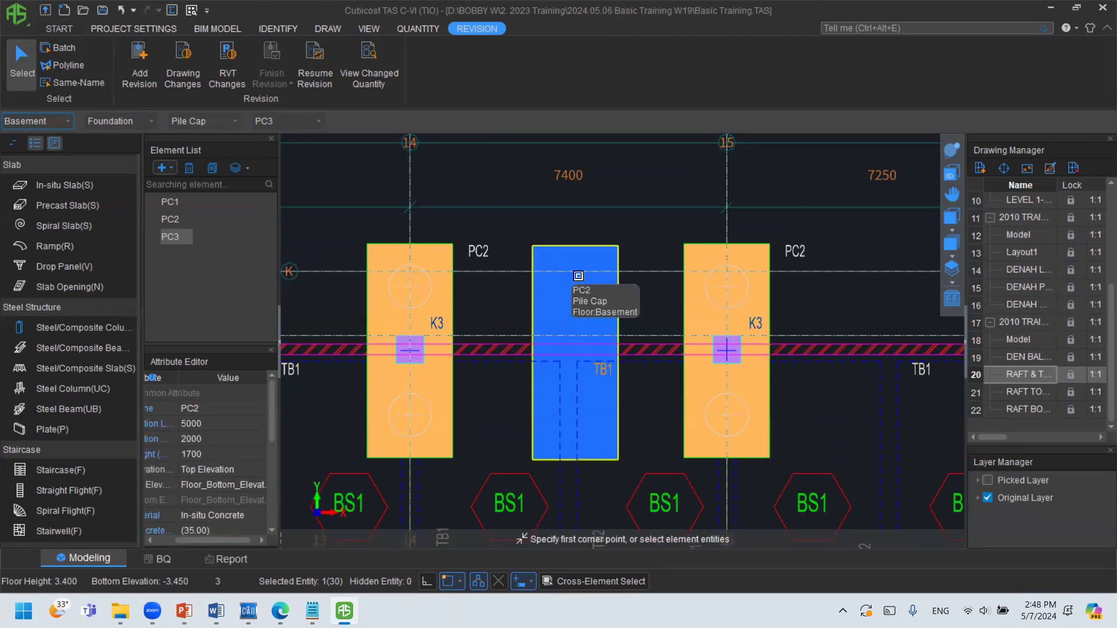
key("Delete")
left_click(410, 285)
right_click(411, 285)
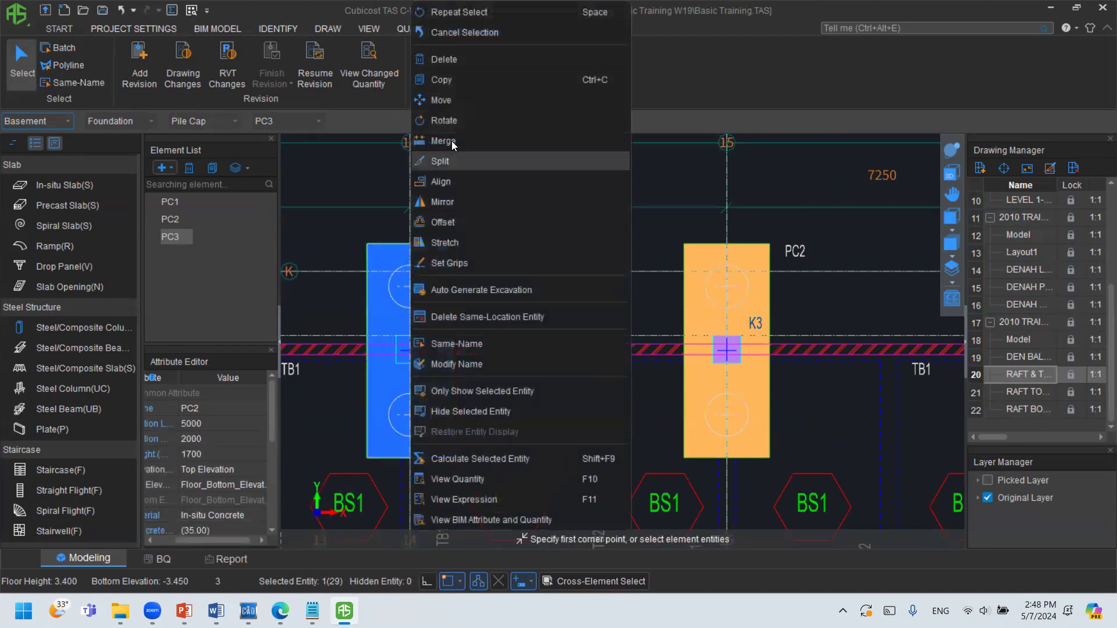
left_click(451, 87)
left_click(410, 244)
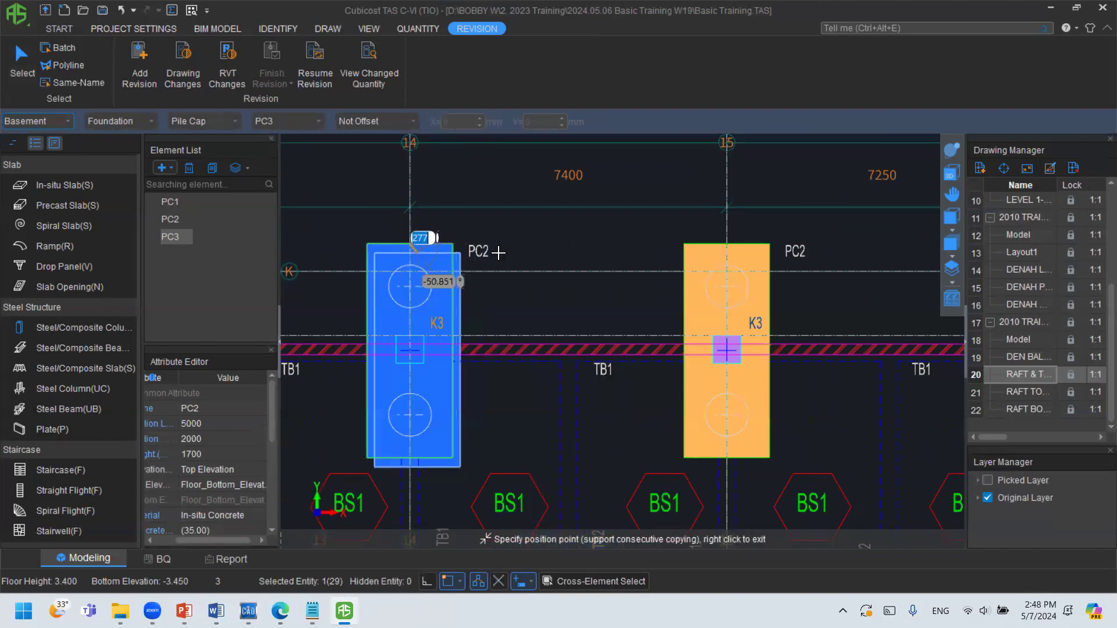
type("4000")
key("Return")
key("Escape")
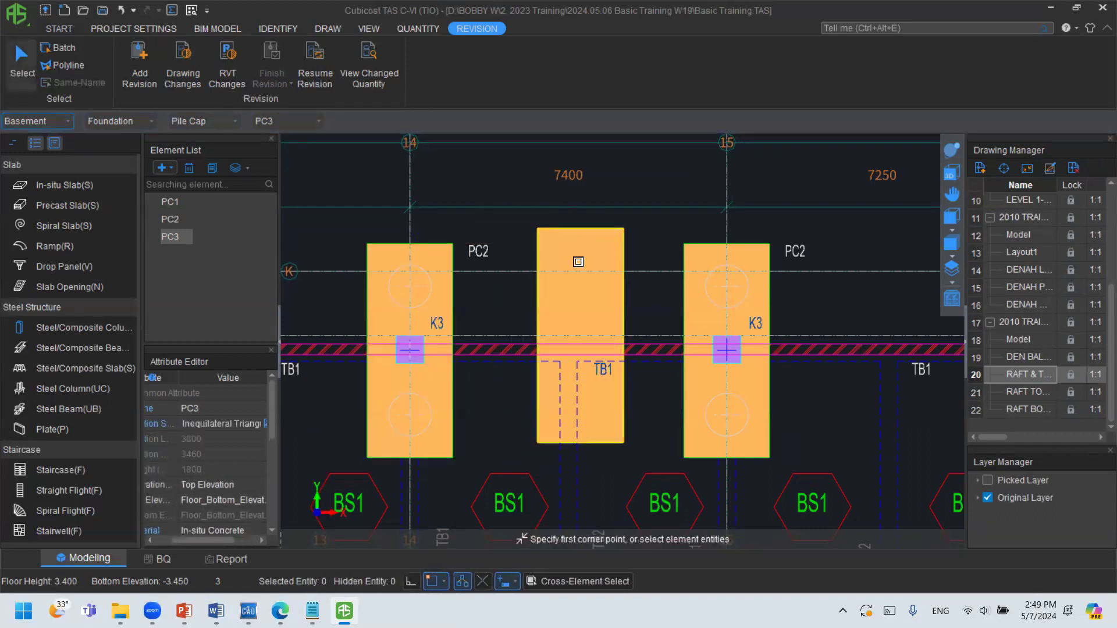
Try to save the project under the new file name 2024.05.07 Basic Training.
left_click(26, 17)
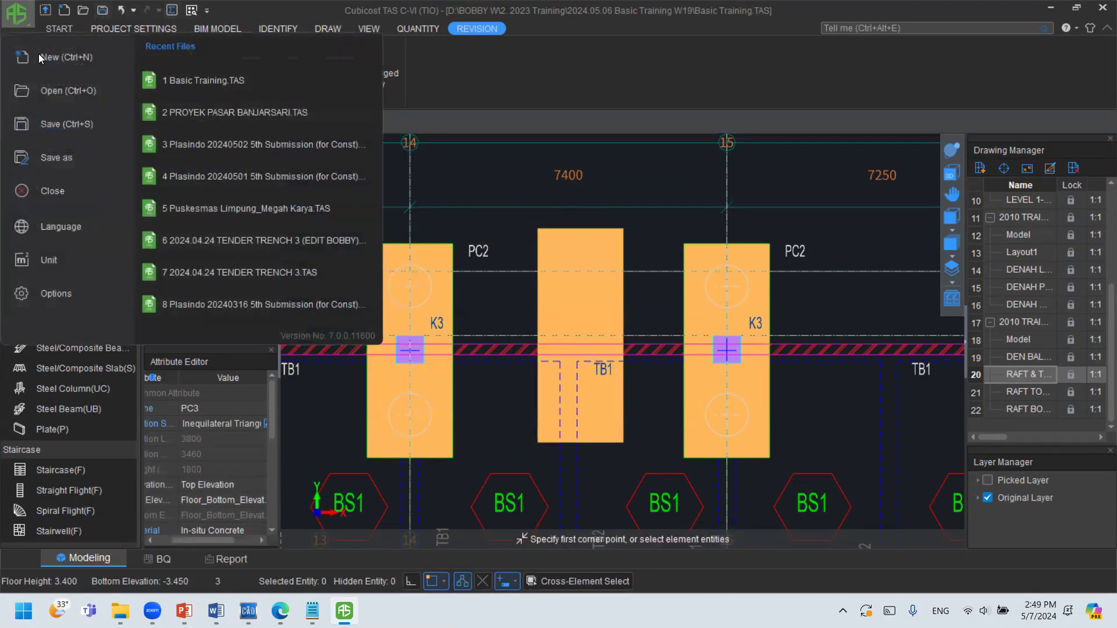
left_click(63, 150)
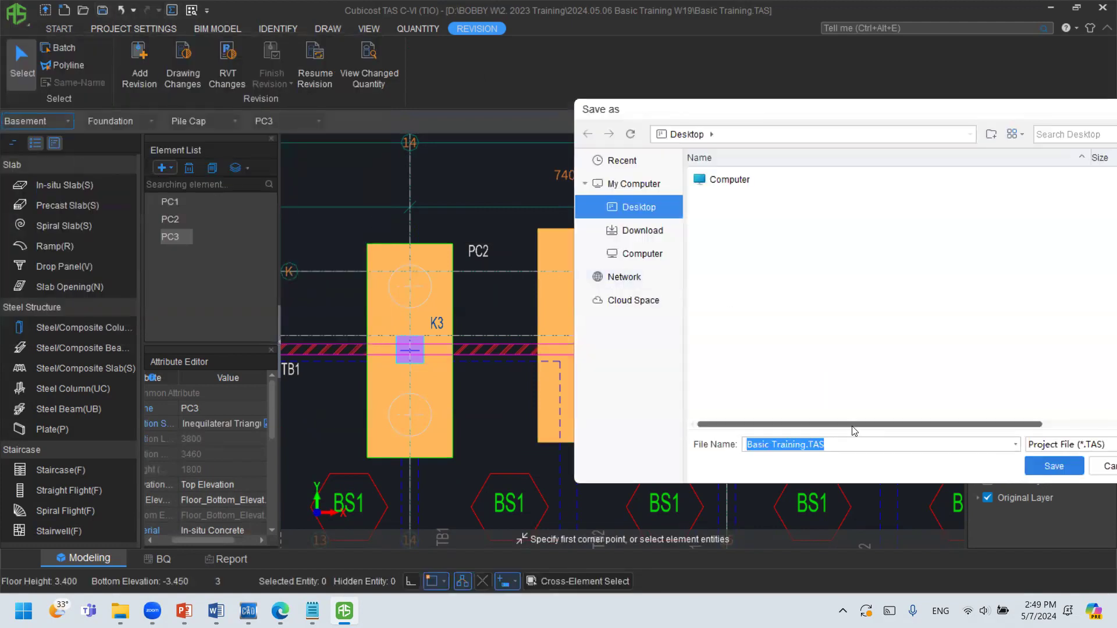
type("2024.05.1")
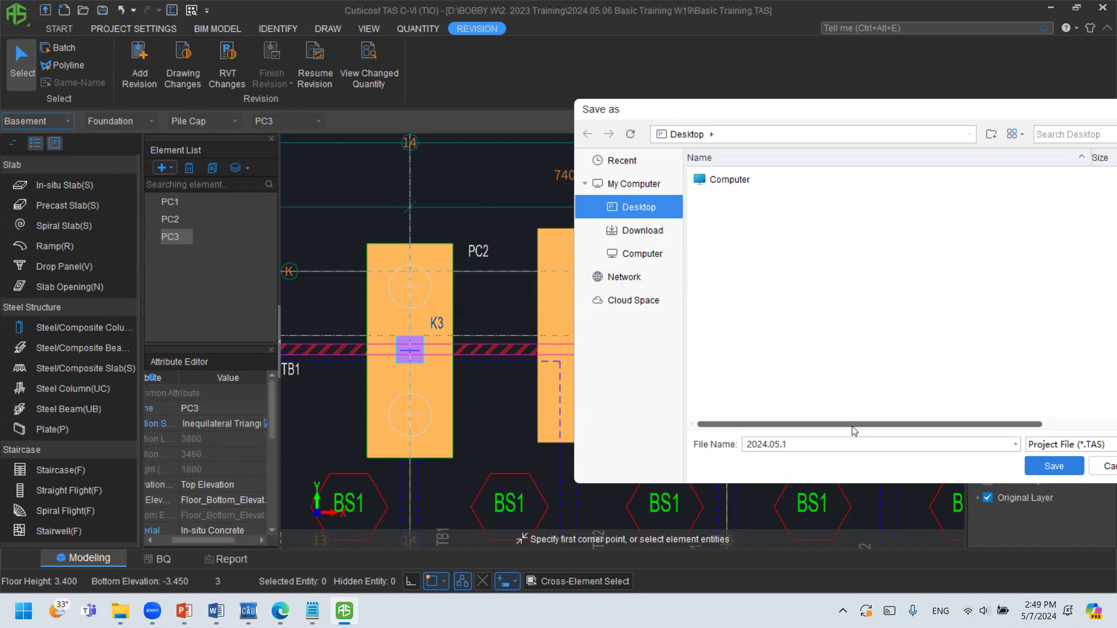
key("BackSpace")
type("07 ")
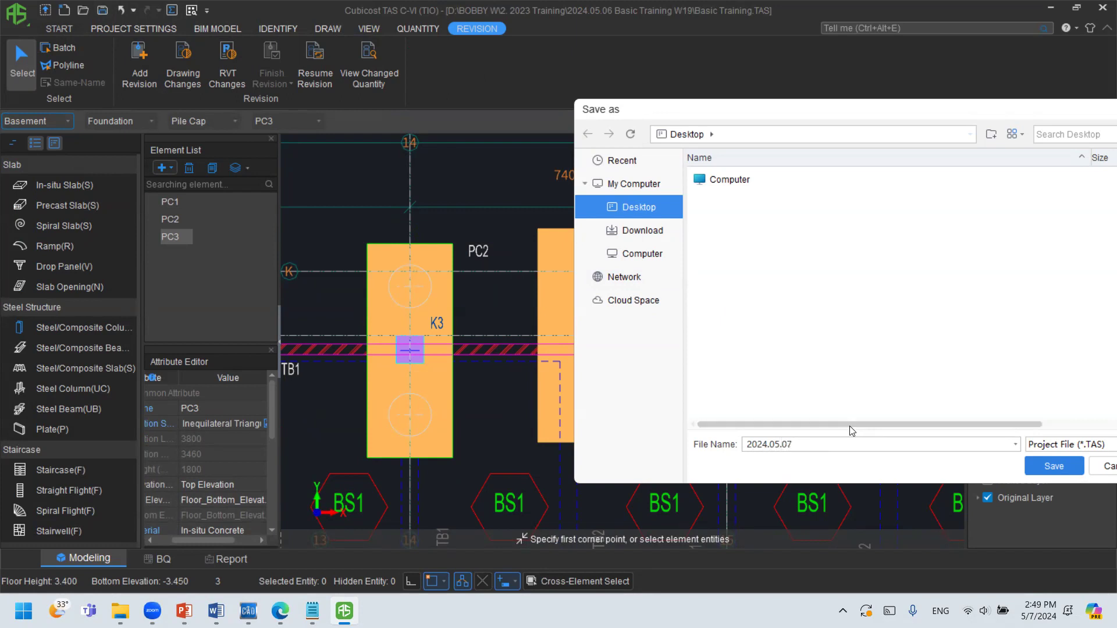
type("Basic Training")
key("Return")
Delete the PC2 pile cap copy between grids 14 and 15 on axis K.
left_click(594, 303)
scroll(605, 298, "down", 8)
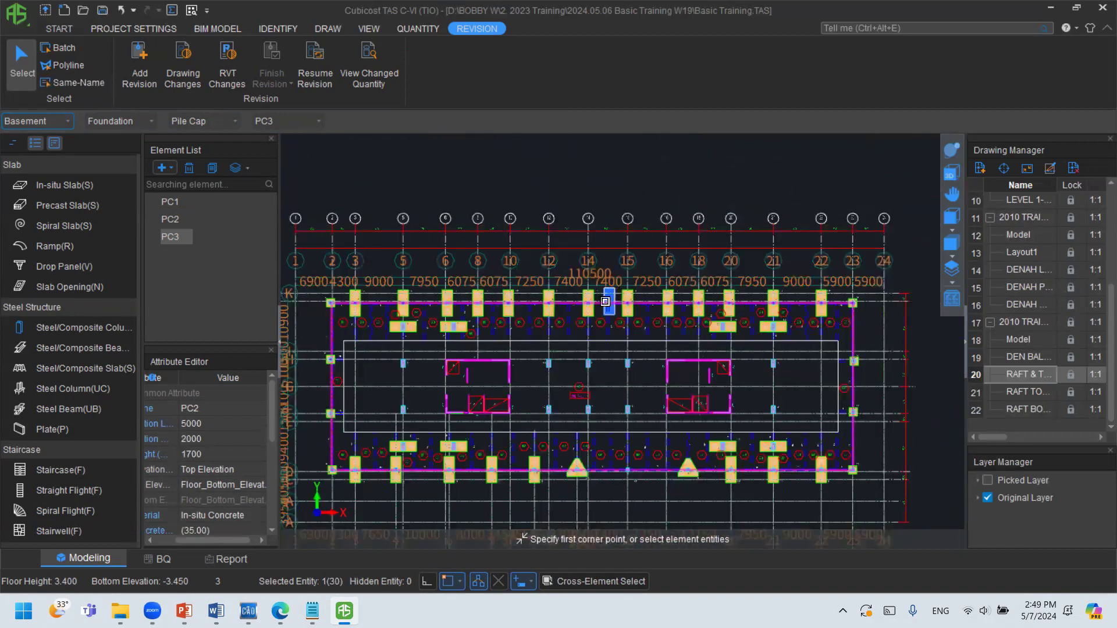
key("Escape")
scroll(628, 283, "up", 1)
scroll(630, 282, "up", 3)
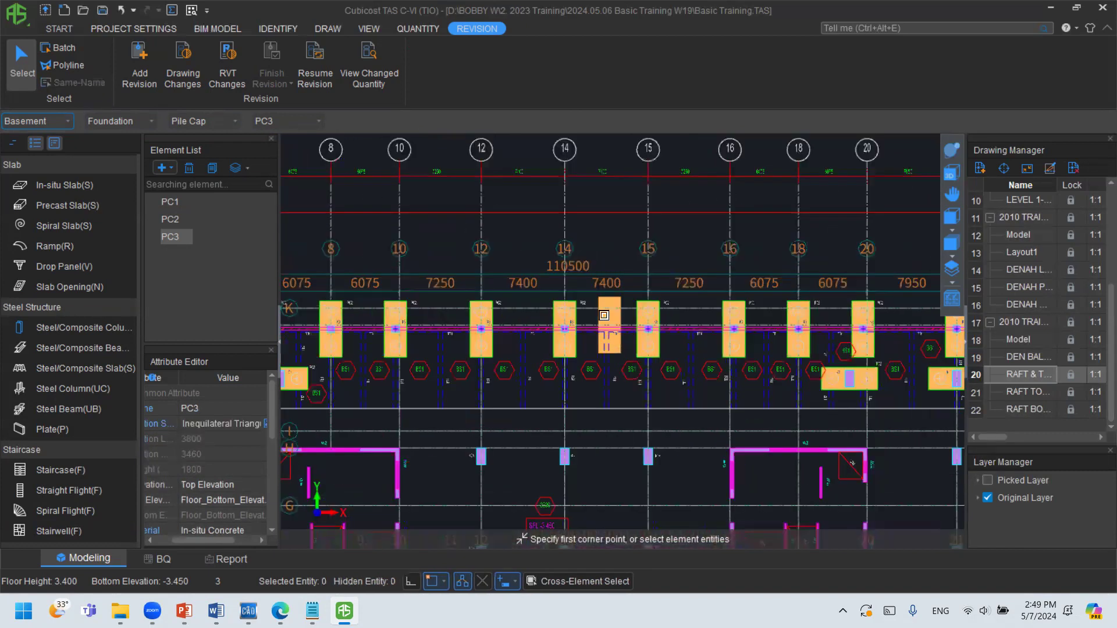
scroll(590, 313, "down", 4)
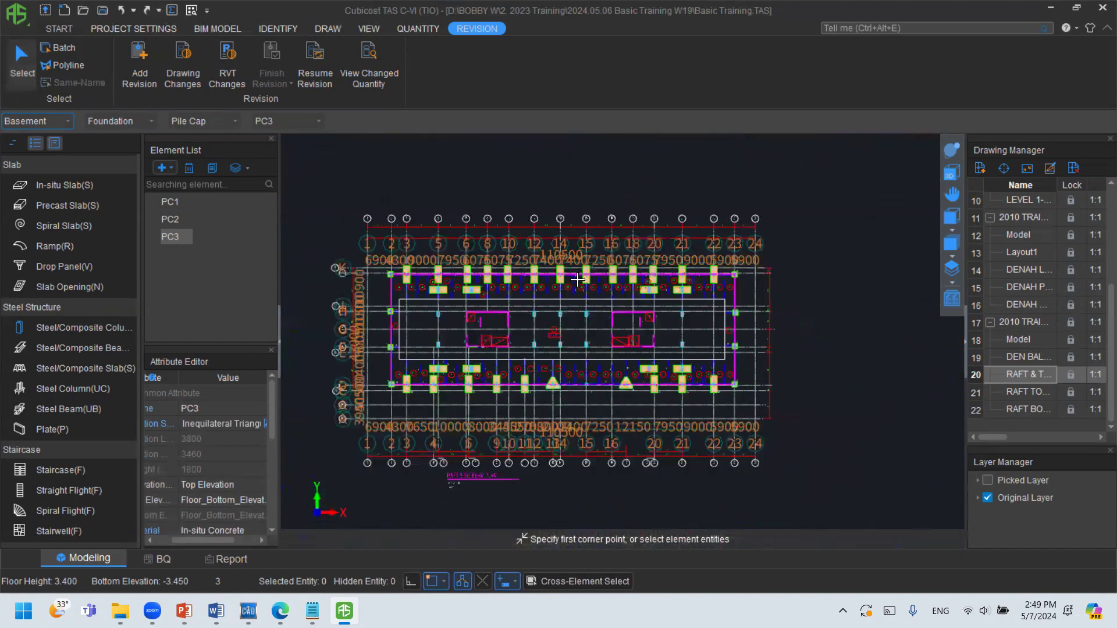
scroll(583, 348, "up", 1)
scroll(583, 348, "up", 1)
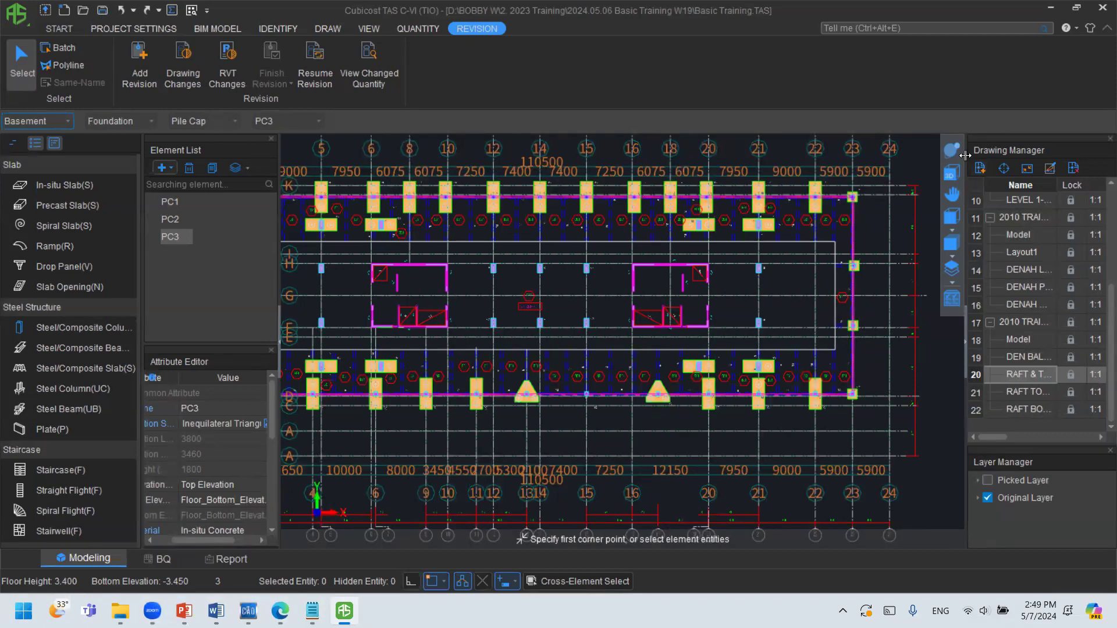
Widen the Drawing Manager and its name column, and open the Model name in the last structure drawing group for editing.
left_click_drag(1057, 185, 1092, 186)
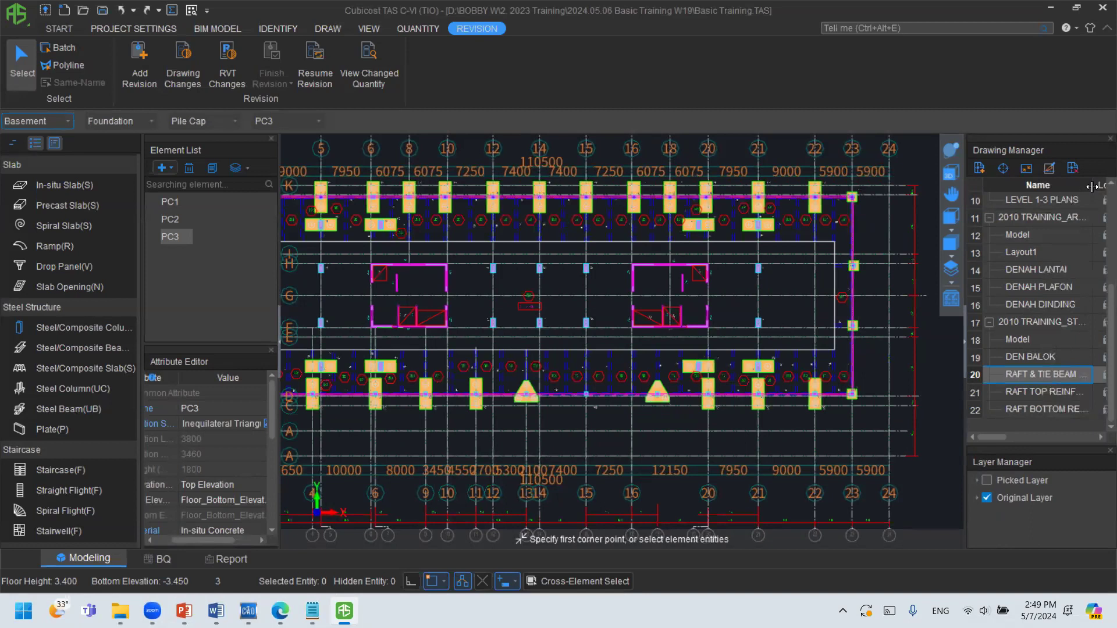
left_click_drag(965, 143, 934, 146)
left_click(962, 323)
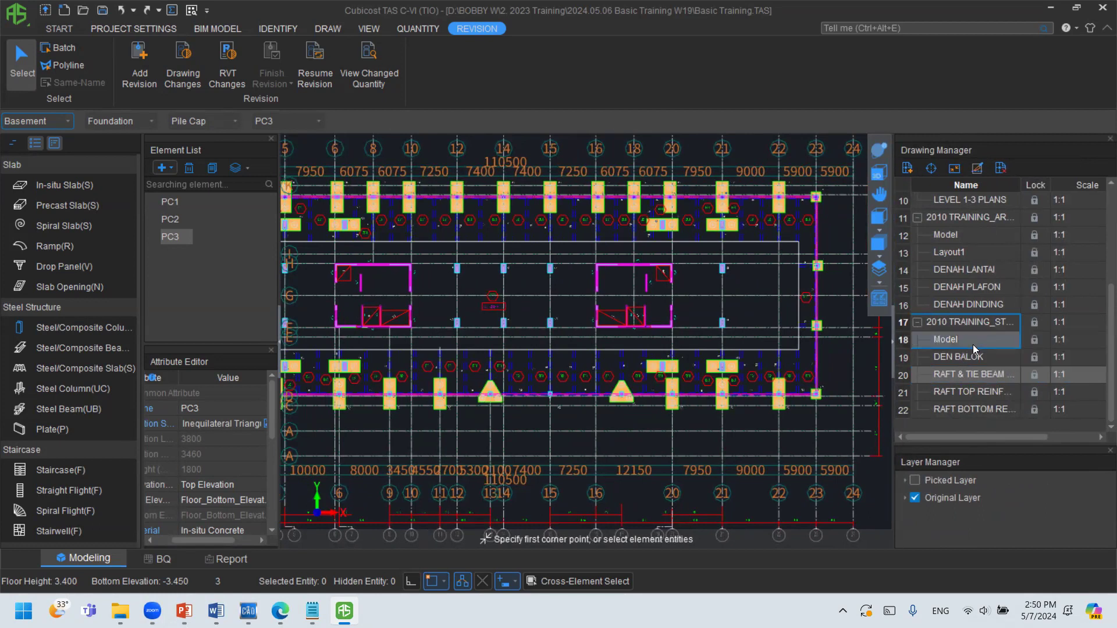
right_click(976, 346)
double_click(950, 341)
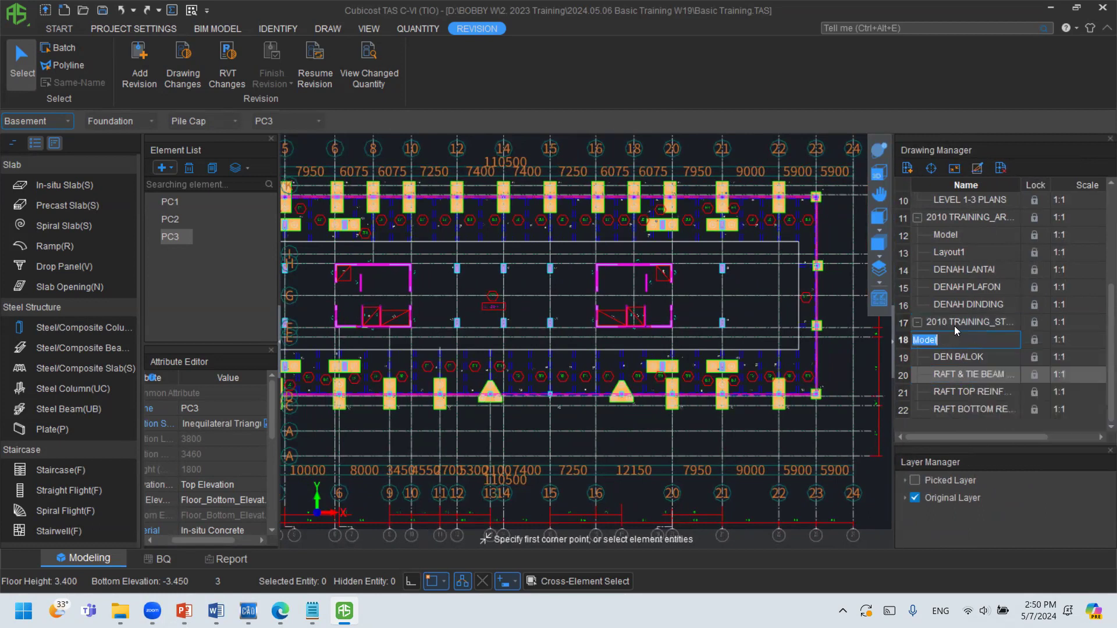
Examine the drawings in the last structure drawing group against the original structure drawings in the Drawing Manager.
left_click_drag(985, 366, 985, 414)
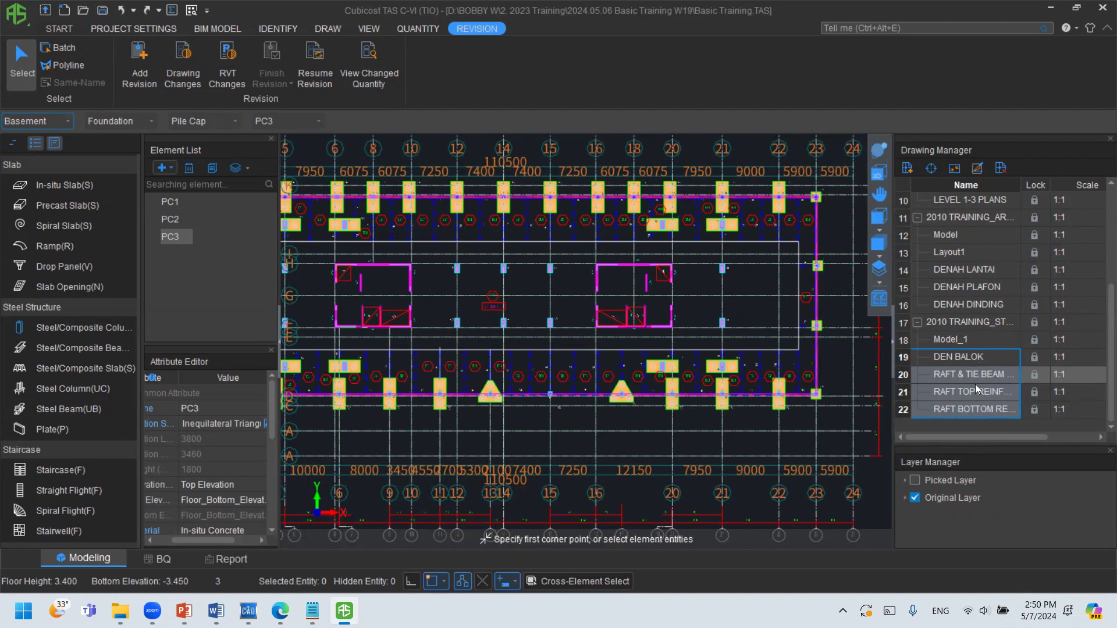
scroll(966, 292, "up", 3)
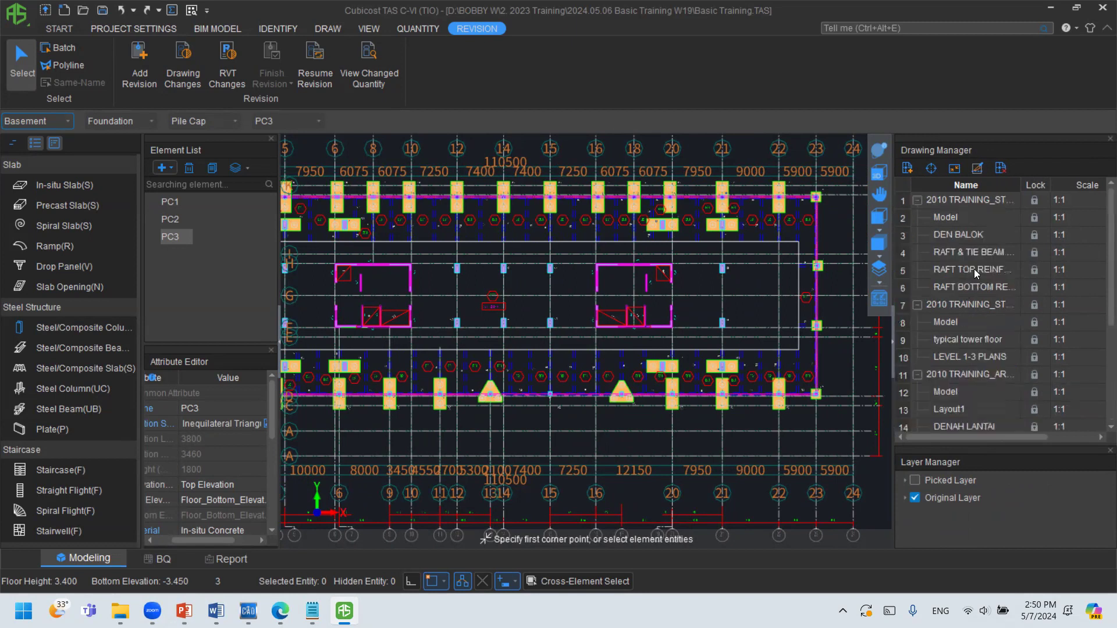
scroll(977, 272, "down", 3)
left_click_drag(981, 375, 976, 408)
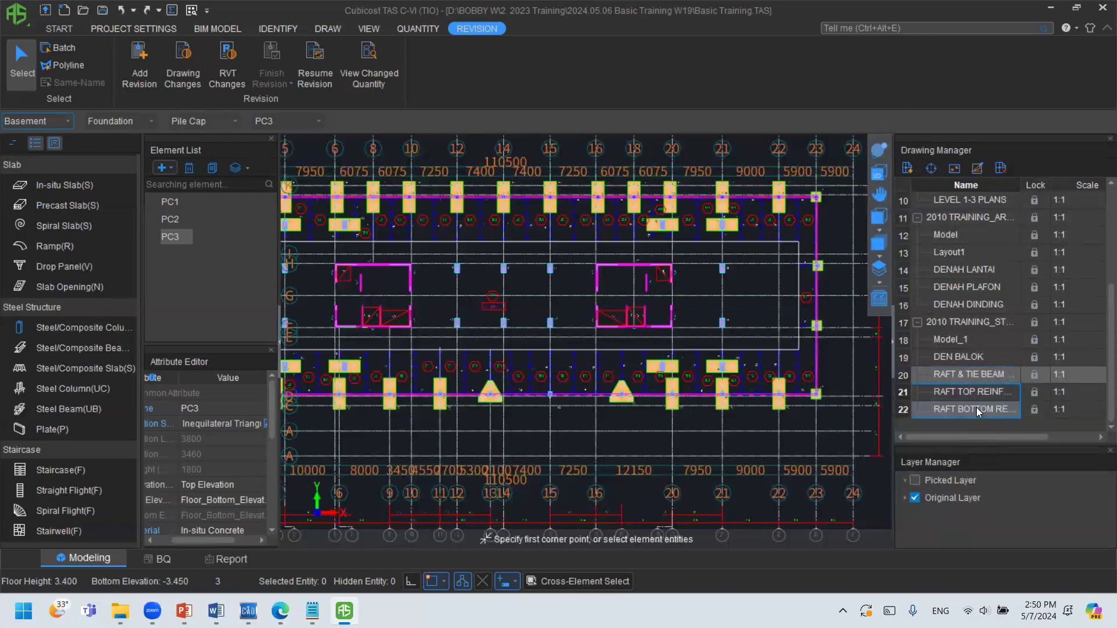
left_click_drag(949, 340, 955, 358)
right_click(955, 359)
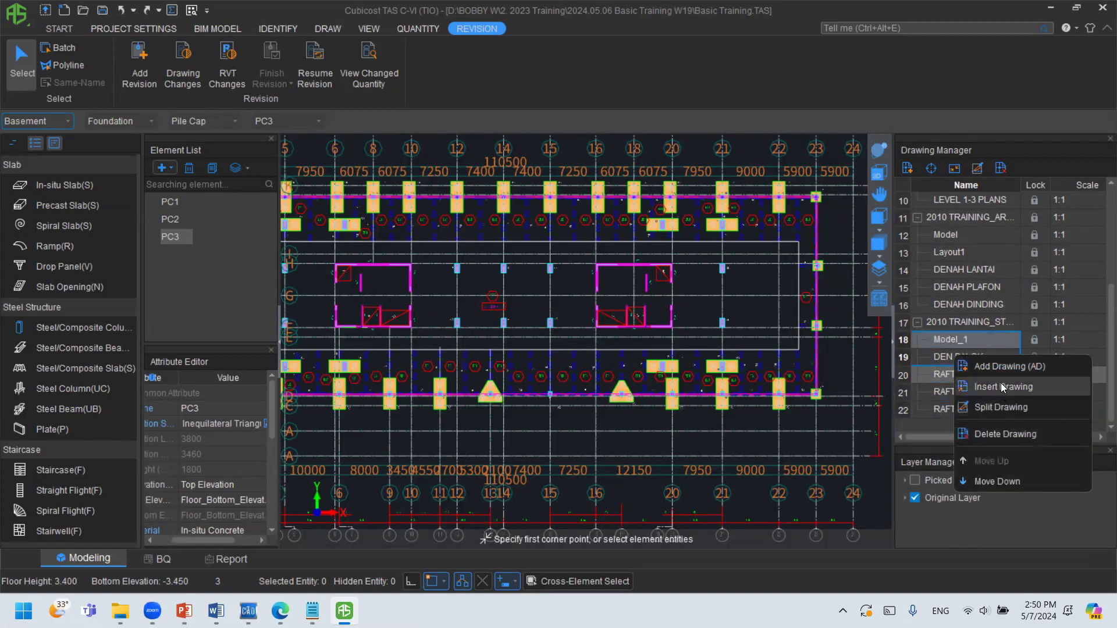
left_click(932, 329)
left_click(919, 322)
left_click(919, 409)
scroll(927, 391, "down", 2)
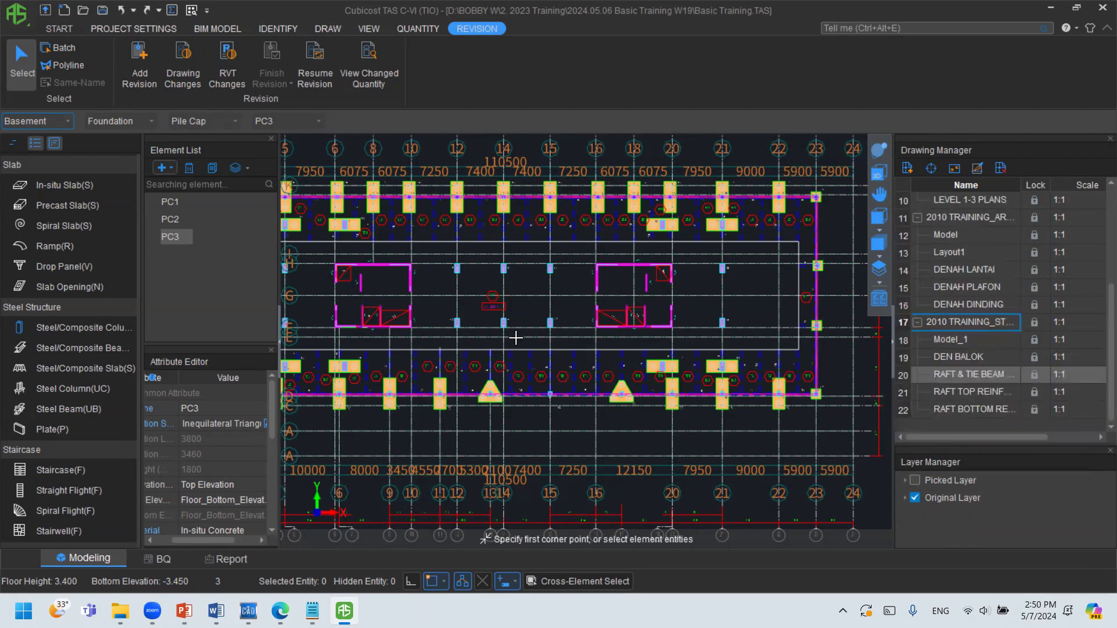
Expand the name column to show full drawing names, and compare RAFT & TIE BEAM PLAN_1 with the original RAFT & TIE BEAM PLAN.
key("alt+Tab")
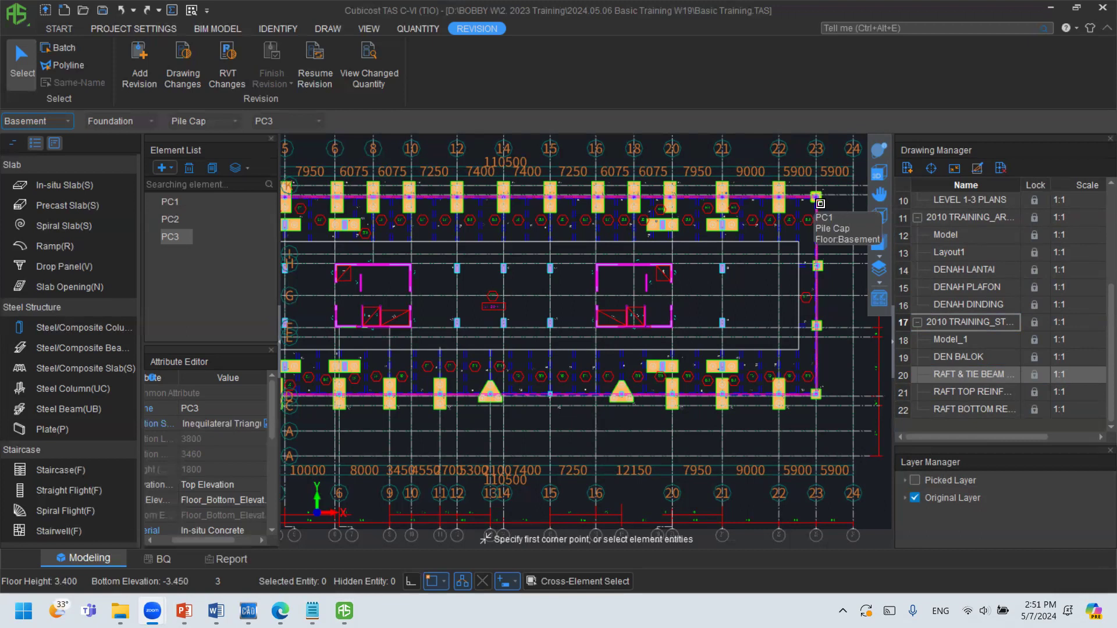
scroll(820, 203, "up", 2)
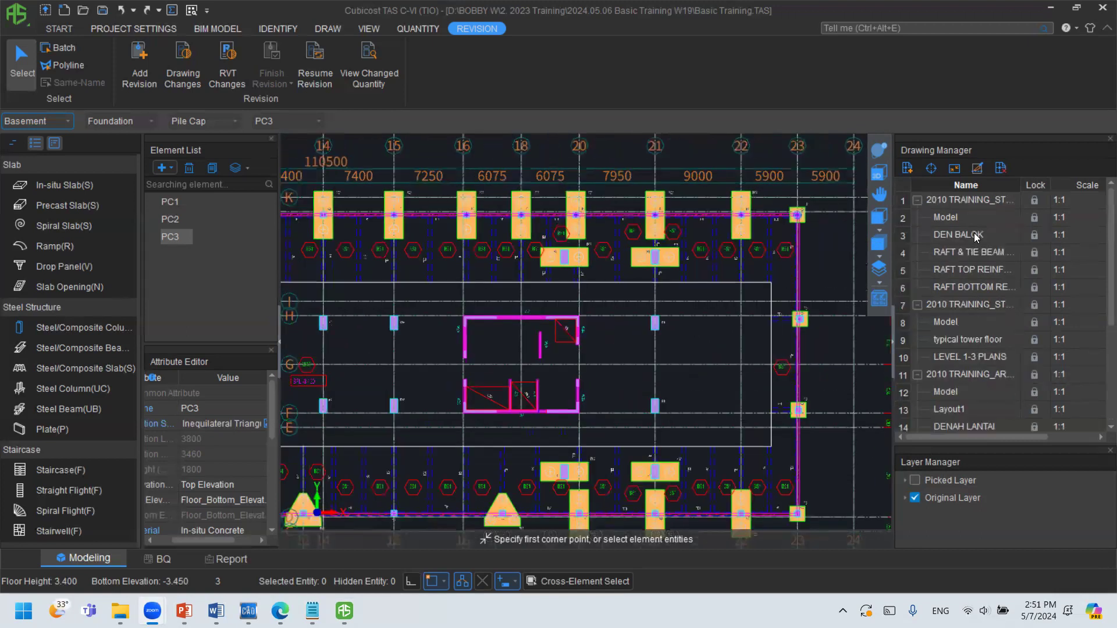
scroll(979, 279, "up", 3)
double_click(1024, 185)
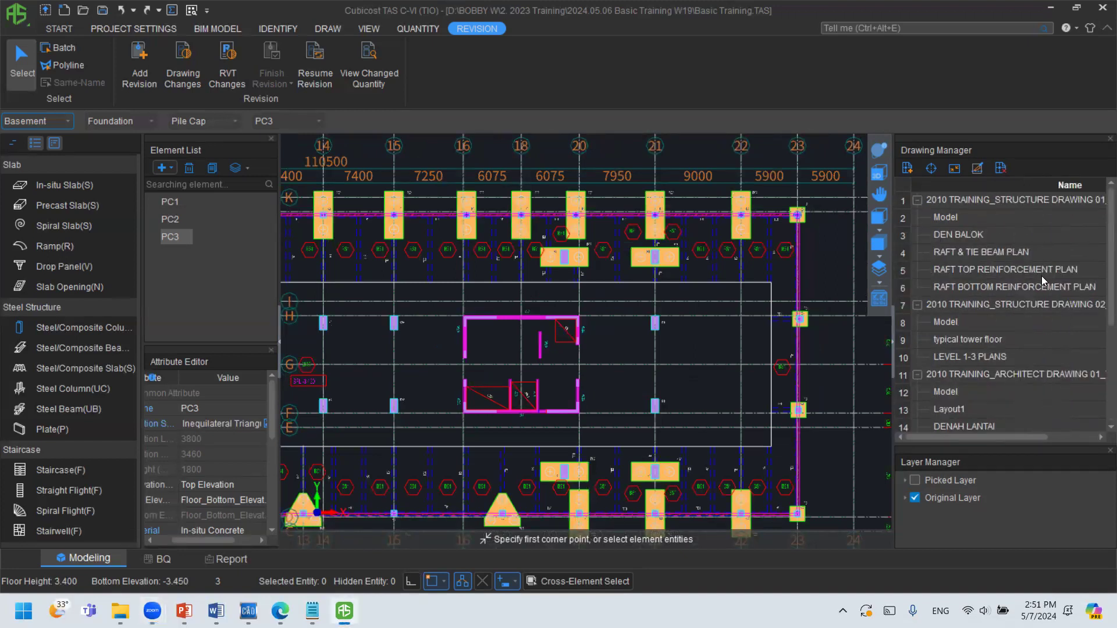
scroll(1045, 276, "down", 3)
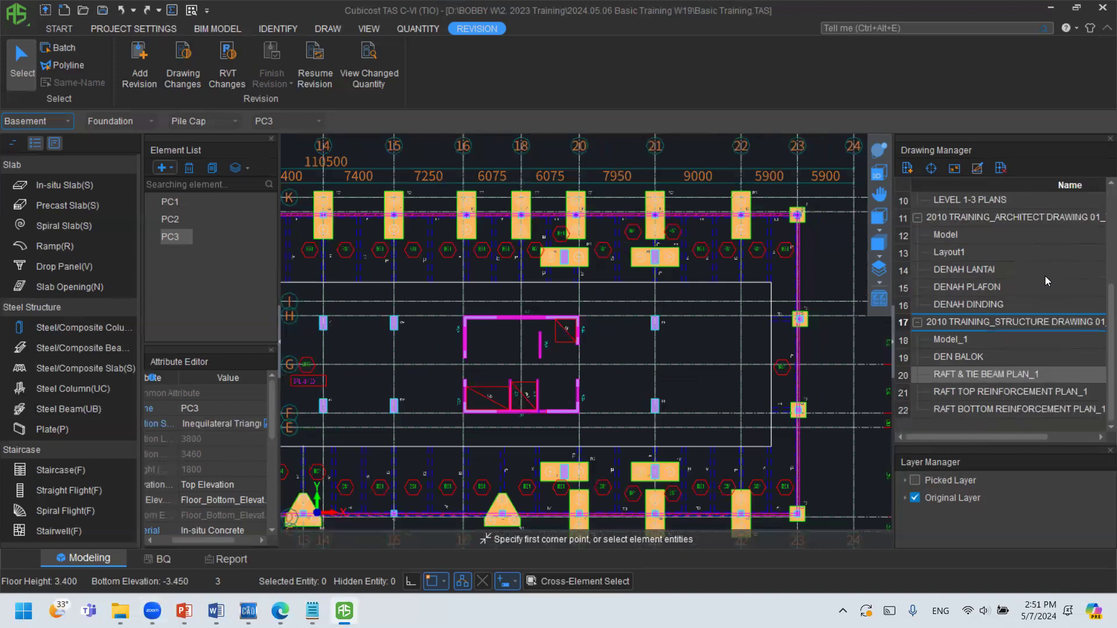
left_click(988, 378)
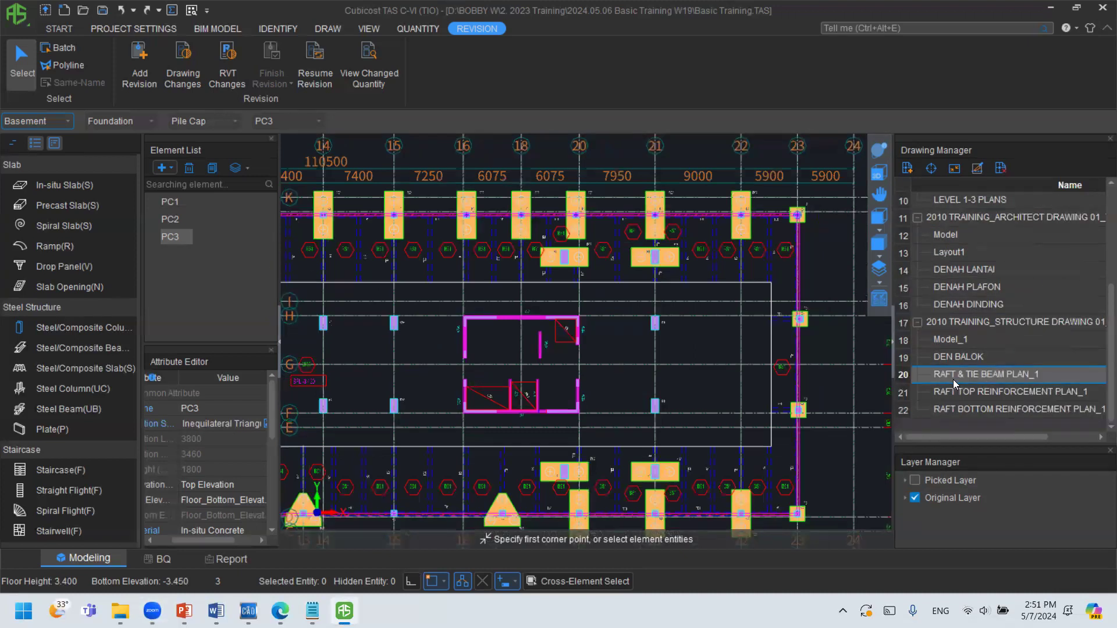
scroll(954, 384, "up", 3)
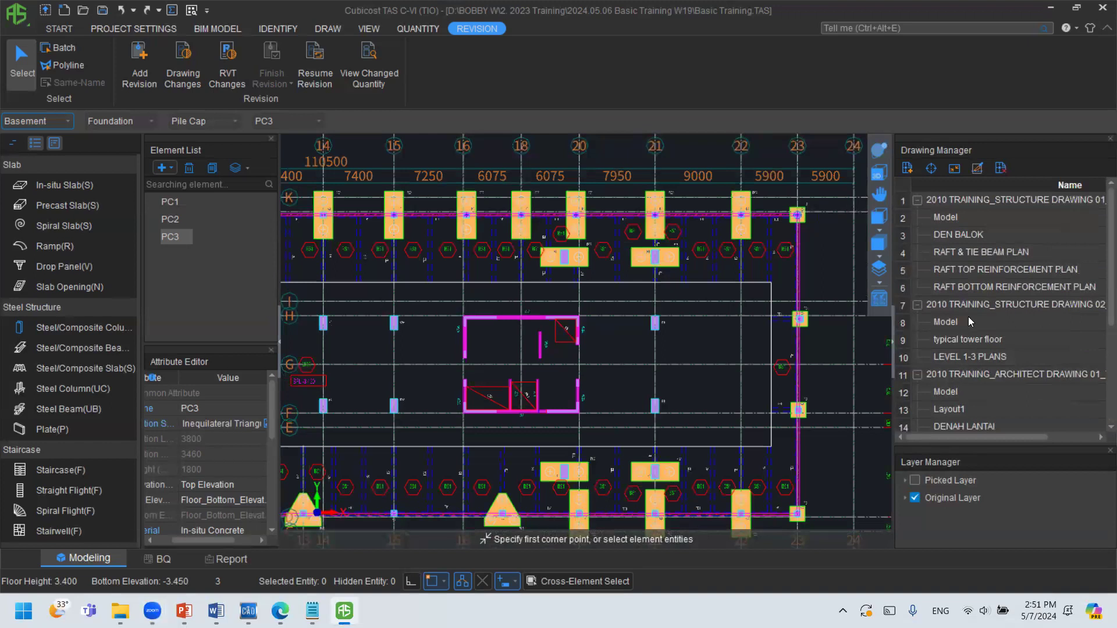
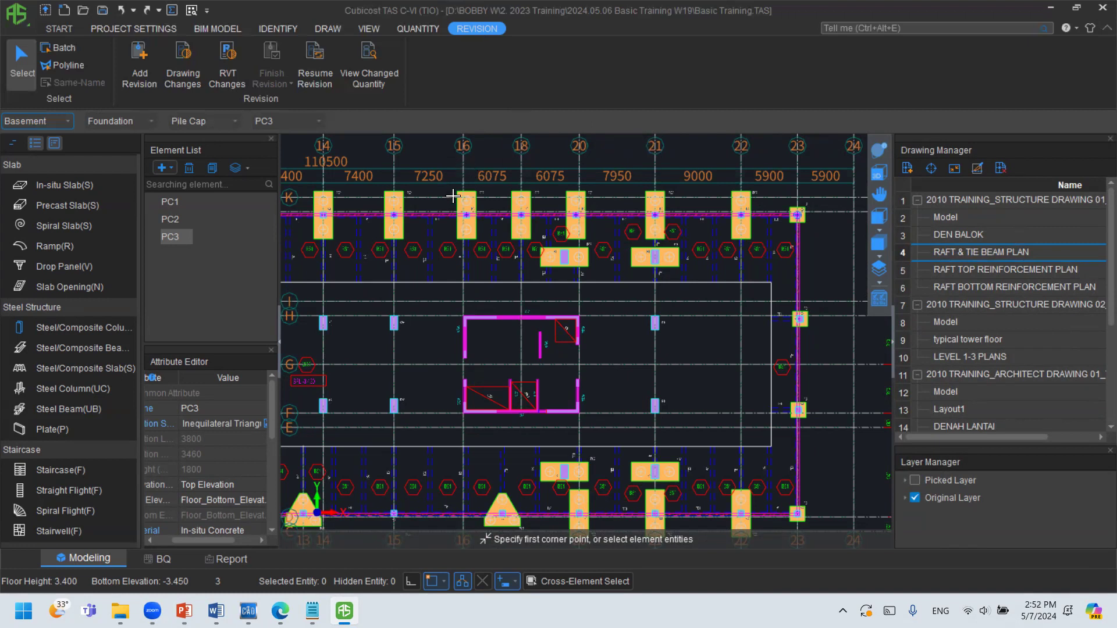
Switch from the current project to Basic Training-Rev0, opening it from the 2024.05.06 Basic Training W19 folder.
mouse_move(127, 605)
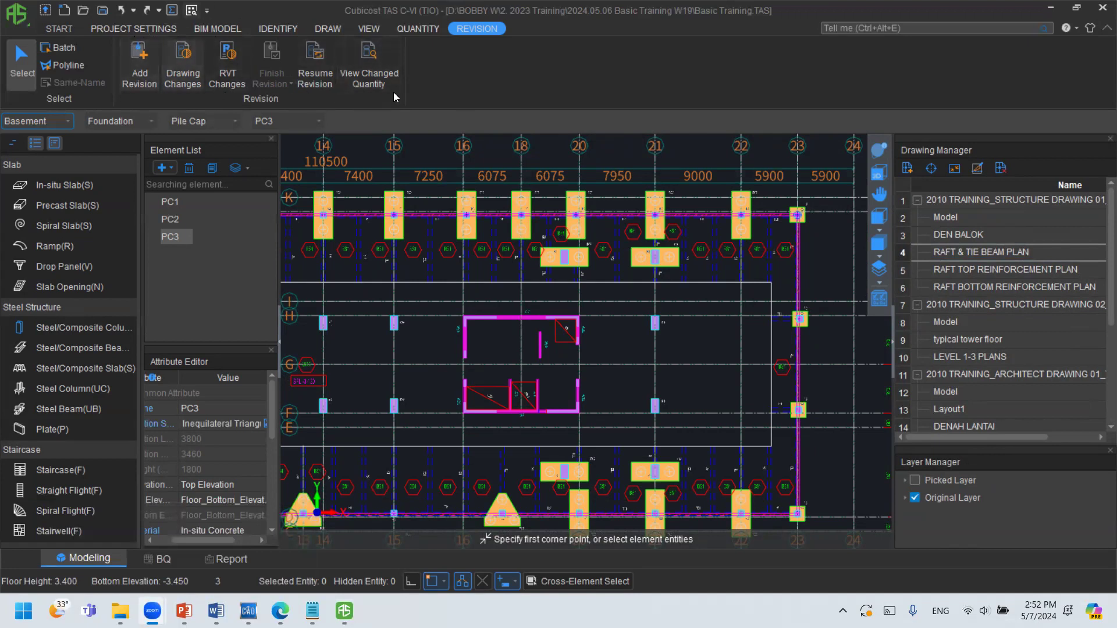
mouse_move(120, 611)
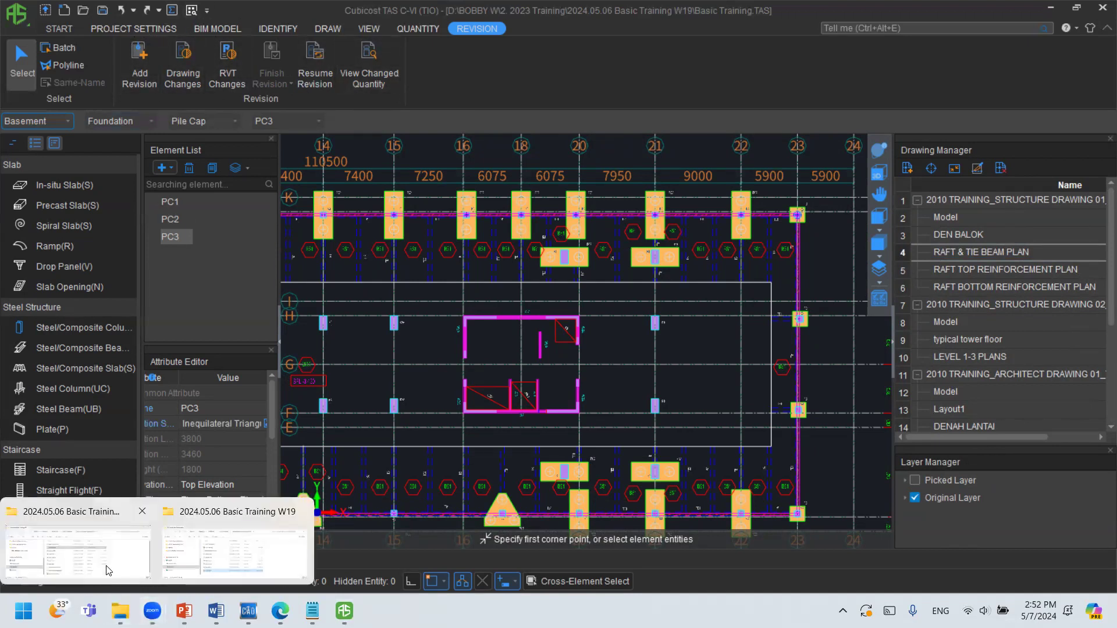
left_click(202, 510)
scroll(443, 360, "down", 1)
left_click(437, 375)
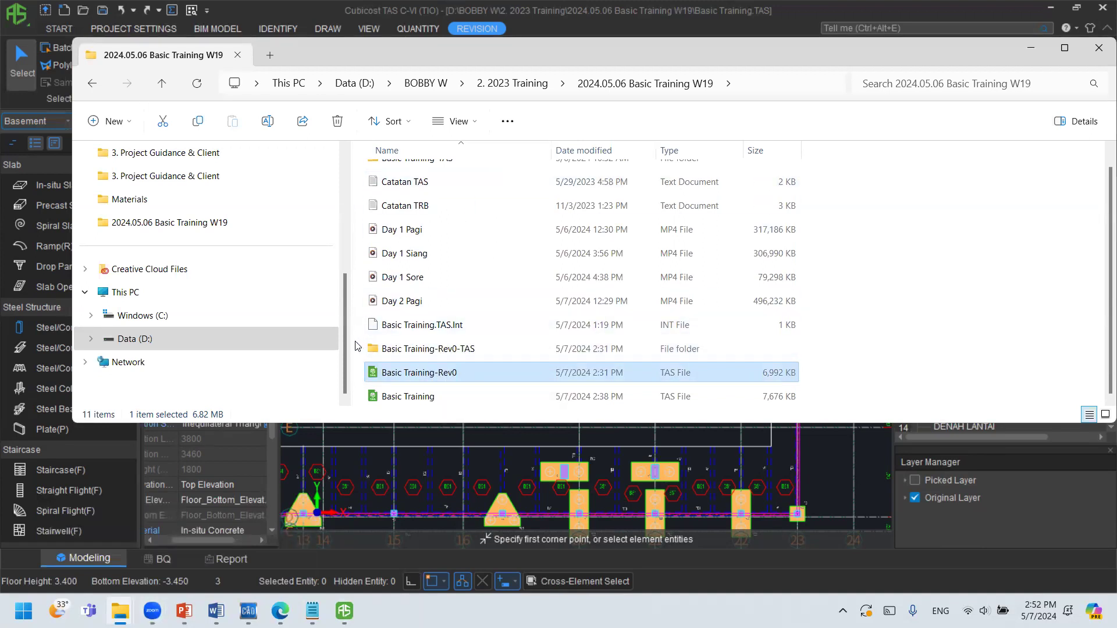
left_click_drag(349, 346, 344, 346)
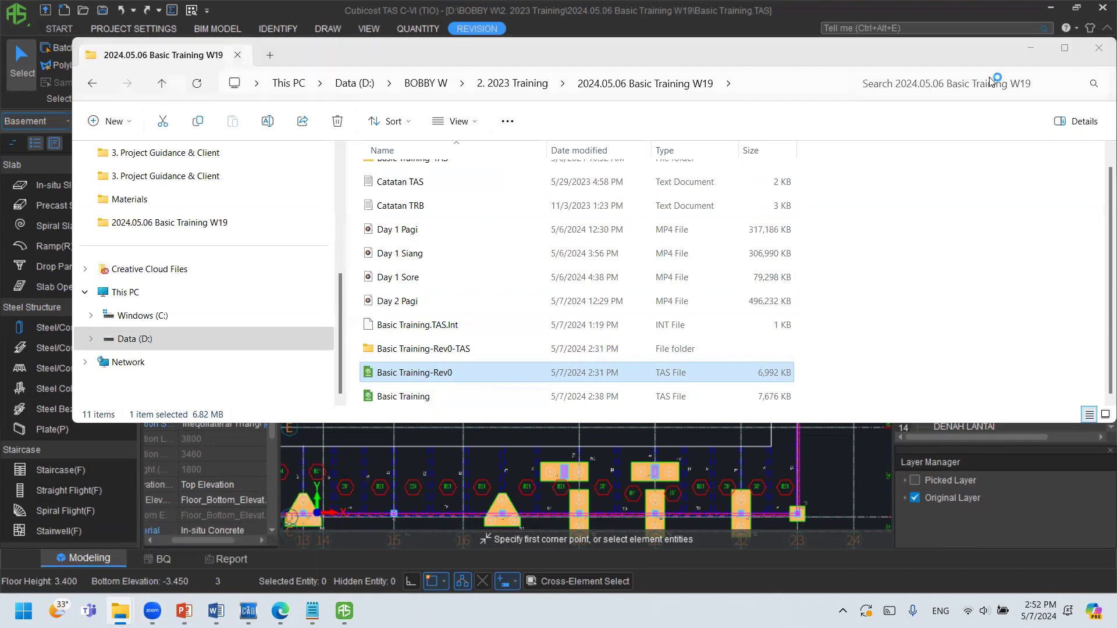
left_click(1099, 48)
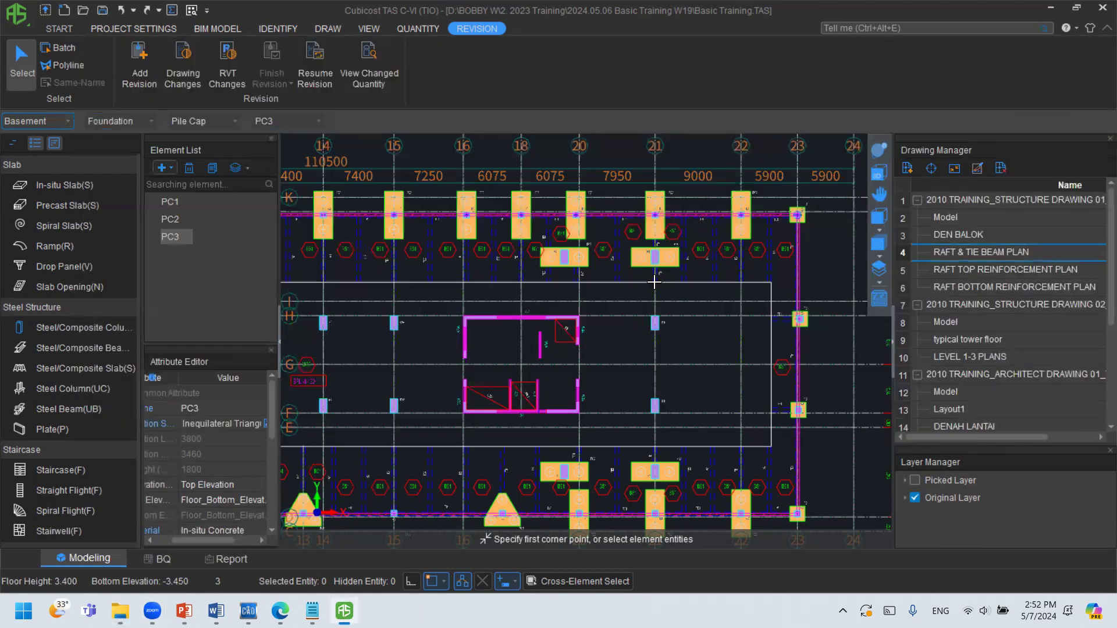
scroll(655, 283, "down", 2)
key("alt+F4")
left_click(592, 326)
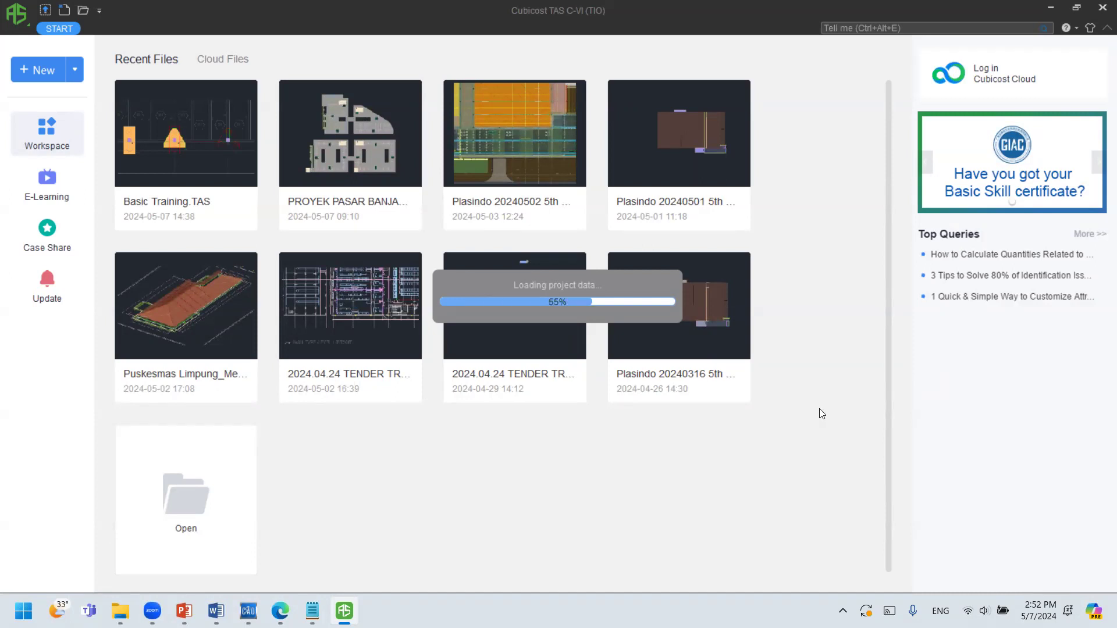
mouse_move(120, 611)
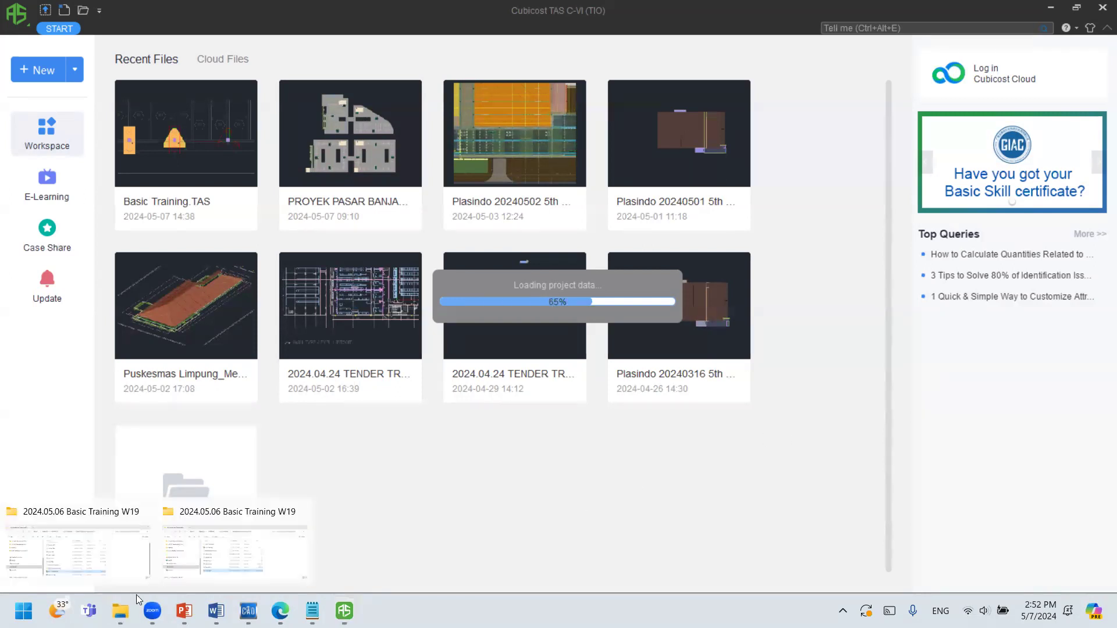
left_click(178, 539)
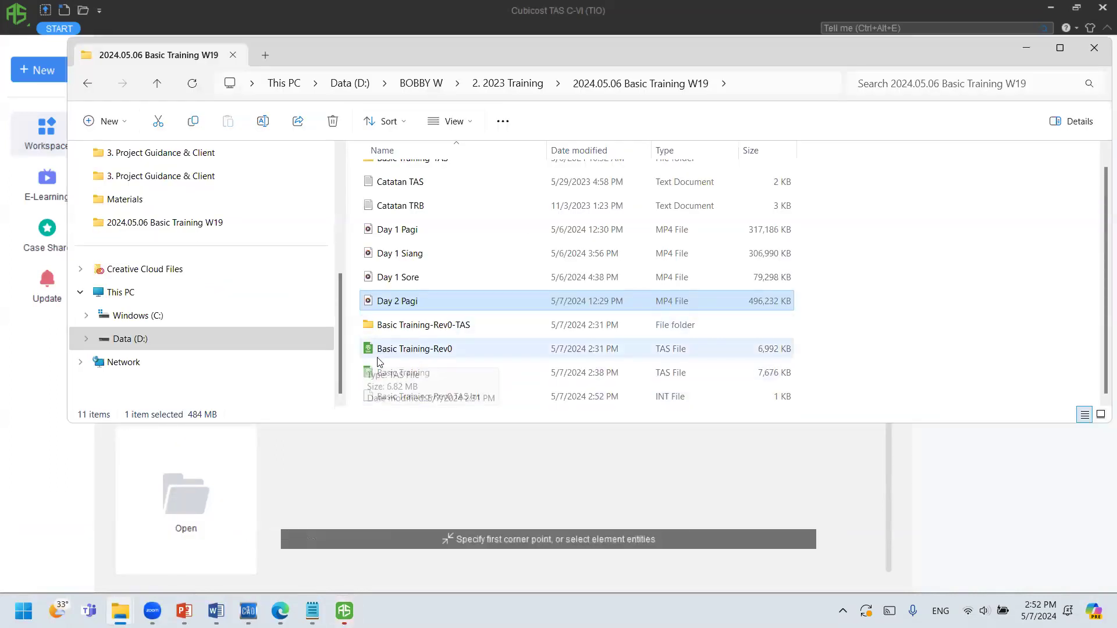
left_click(1031, 49)
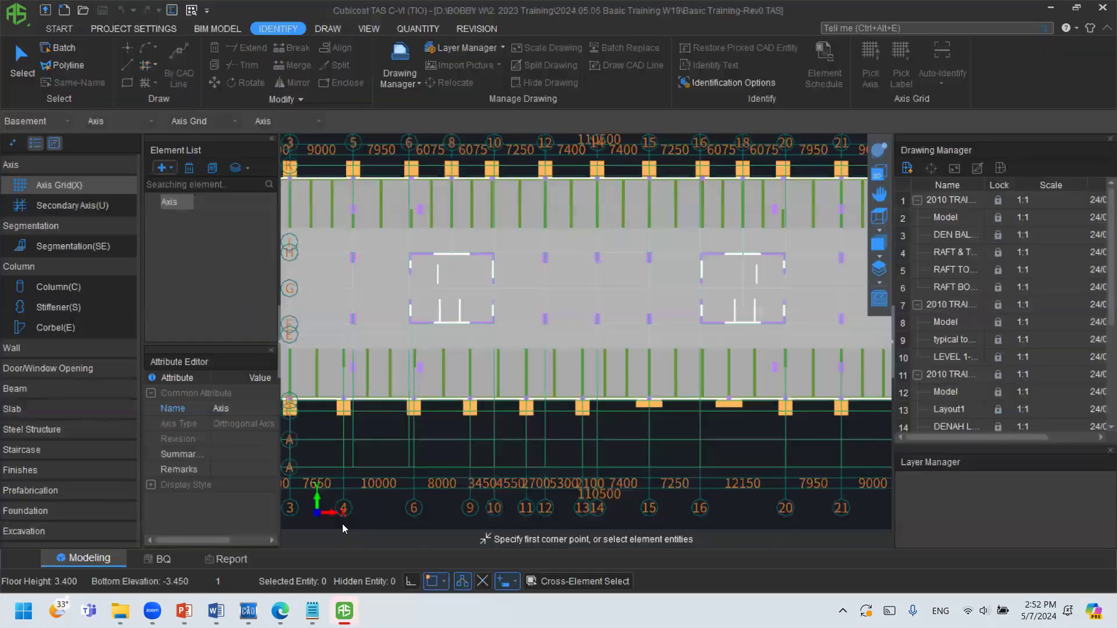
Examine the Rev0 drawing list and the Basement pile caps along axis D between grids 13 and 16.
scroll(954, 344, "down", 3)
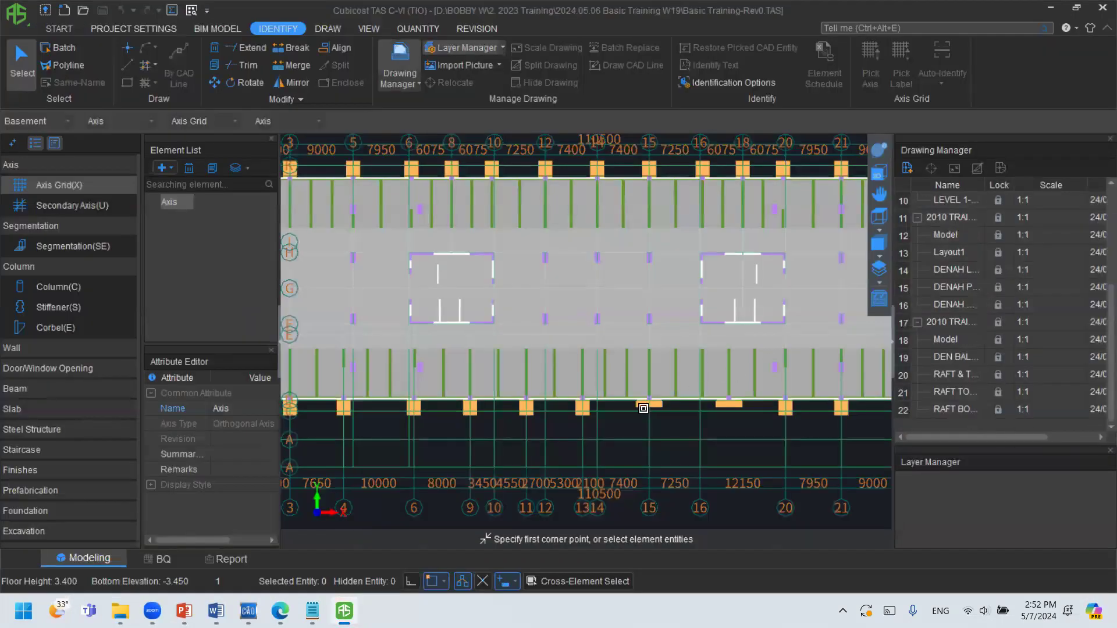
scroll(663, 401, "up", 2)
scroll(662, 402, "up", 2)
left_click(398, 324)
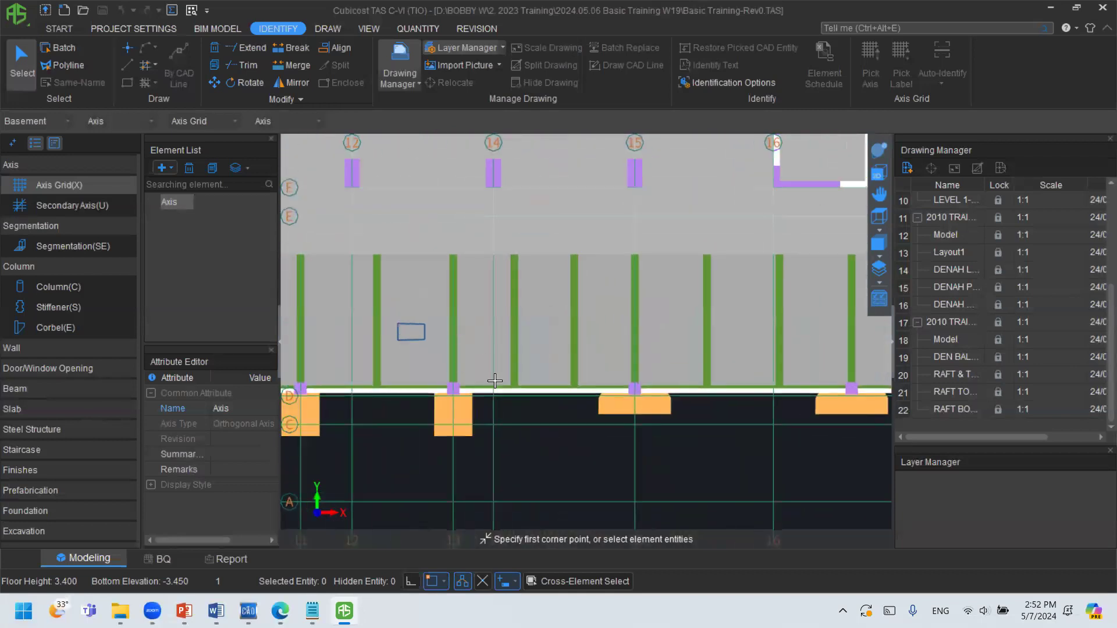
left_click(708, 463)
scroll(904, 367, "up", 3)
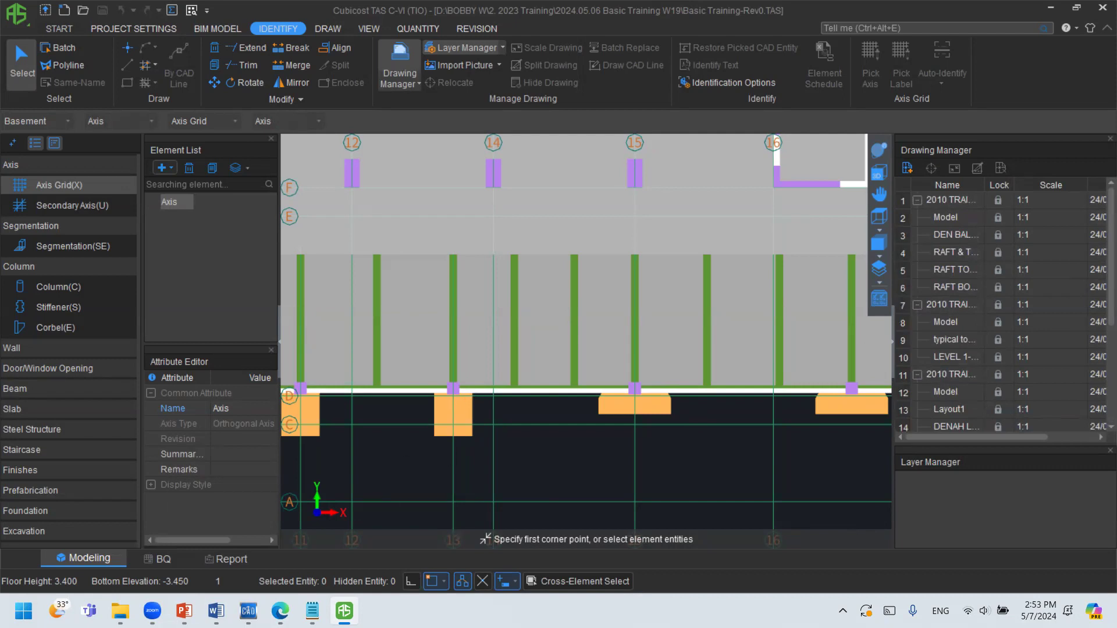
mouse_move(125, 608)
left_click(119, 554)
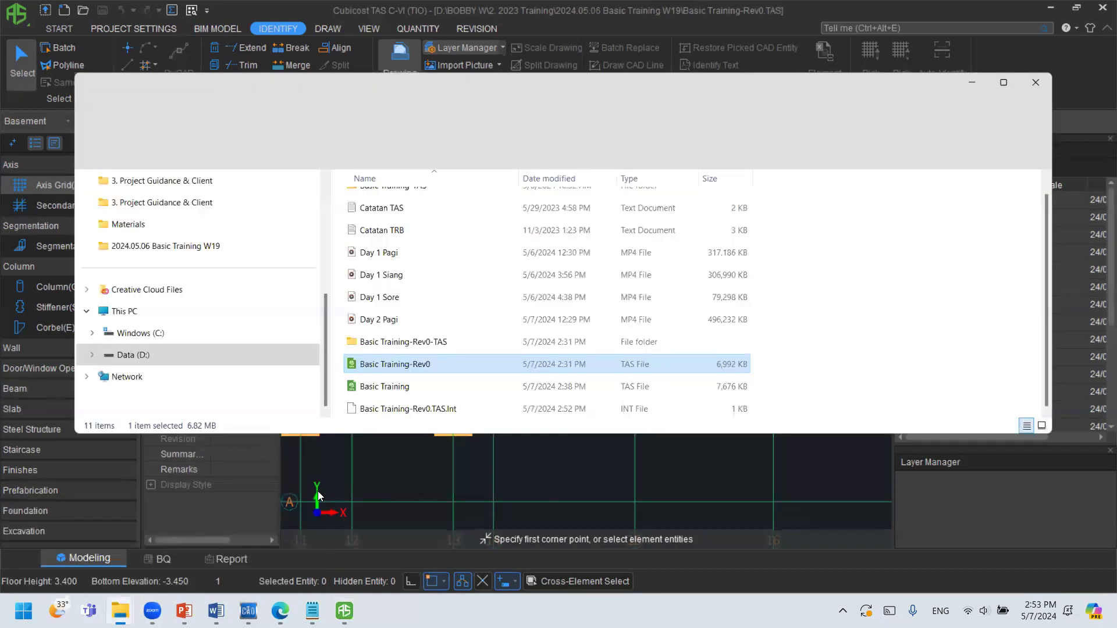
left_click(504, 495)
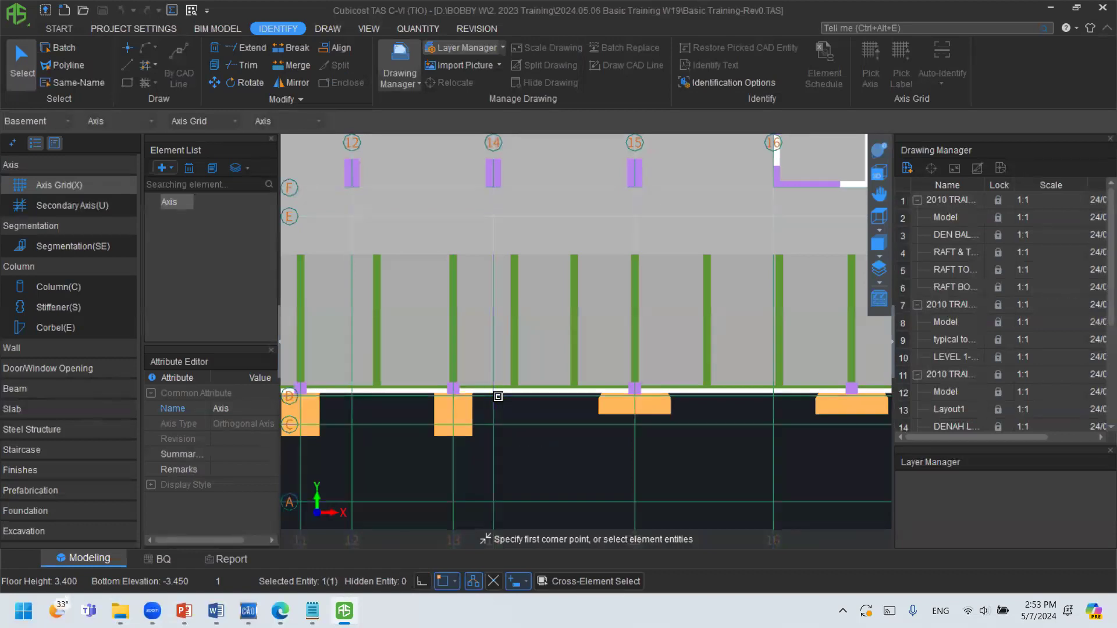
left_click(18, 16)
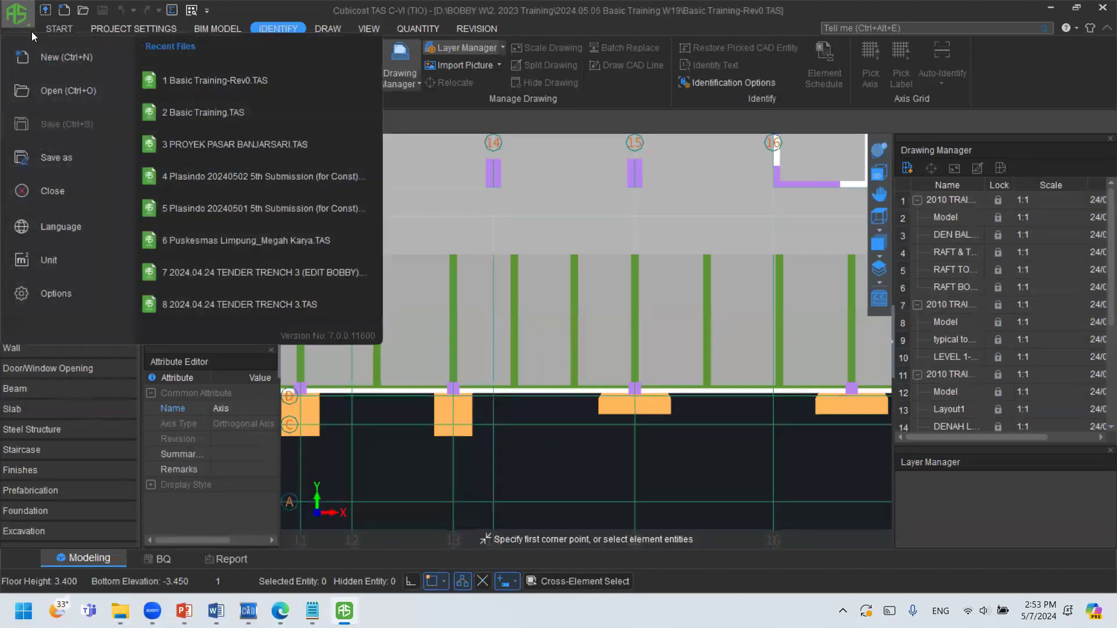
left_click(72, 90)
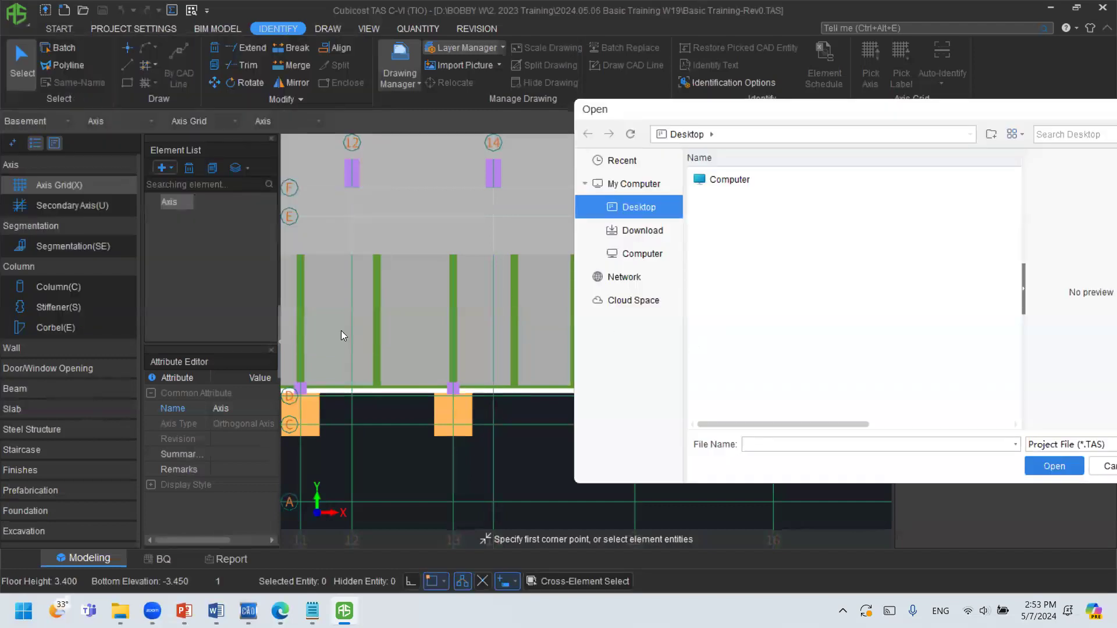
key("Escape")
Open the Basic Training project from the 2024.05.06 Basic Training W19 folder and return to the modeling window.
mouse_move(119, 611)
left_click(75, 547)
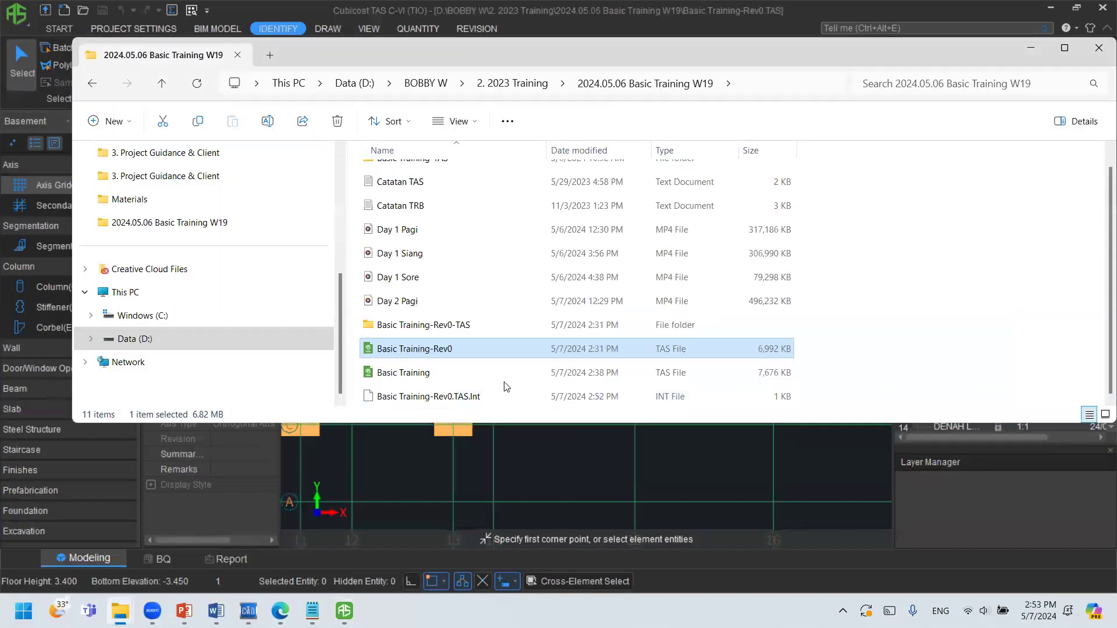
left_click(494, 370)
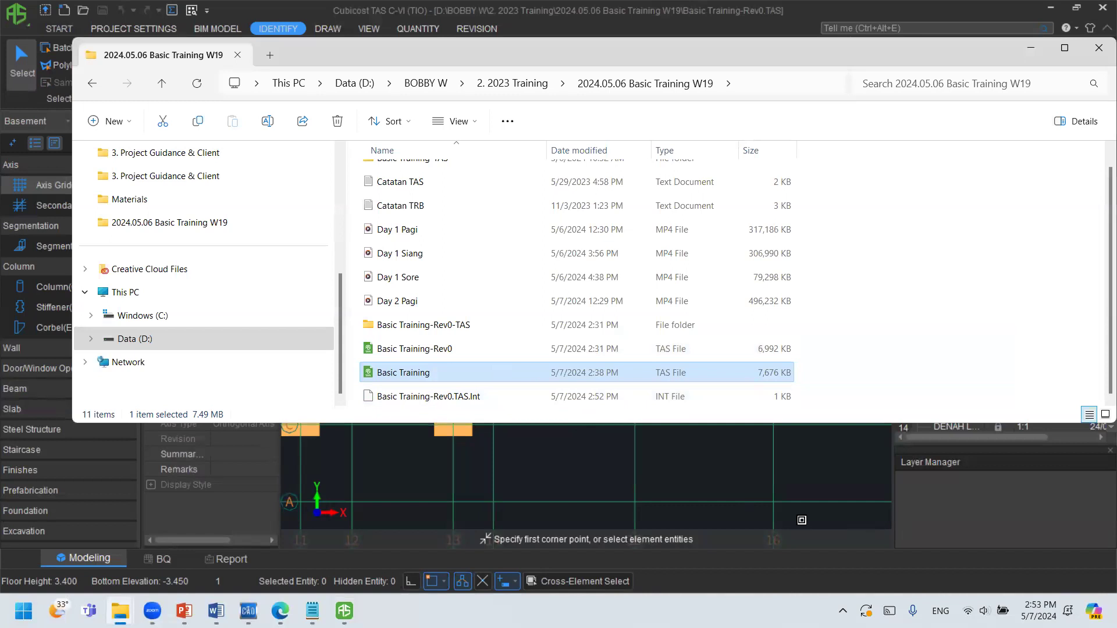
key("XF86AudioRaiseVolume")
key("XF86AudioRaiseVolume")
key("XF86AudioRaiseVolume")
key("XF86AudioRaiseVolume")
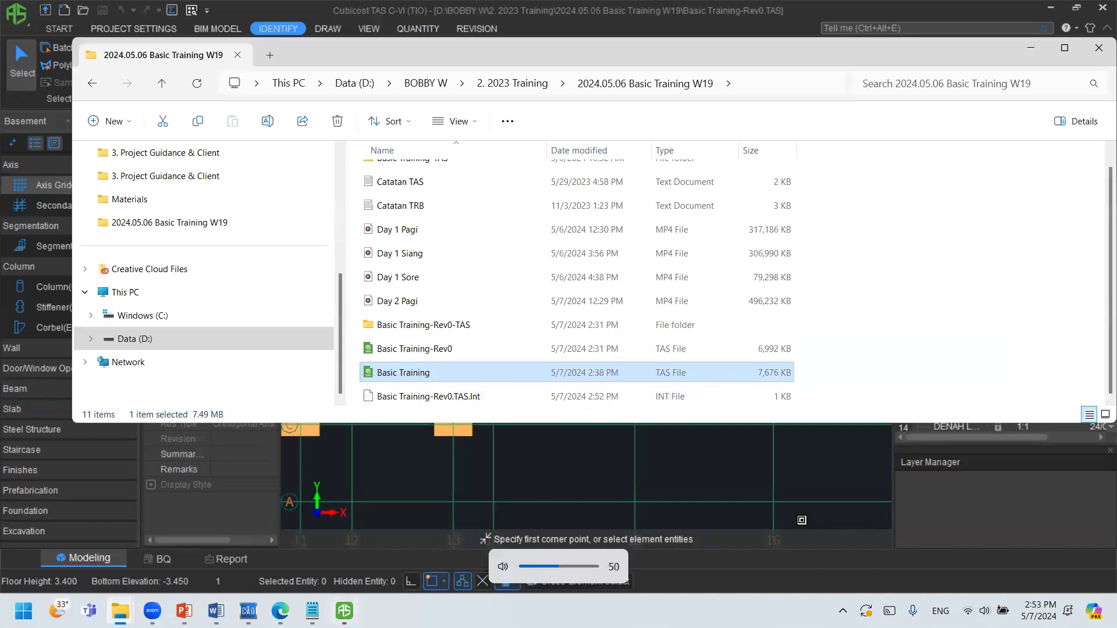
key("XF86AudioRaiseVolume")
key("super")
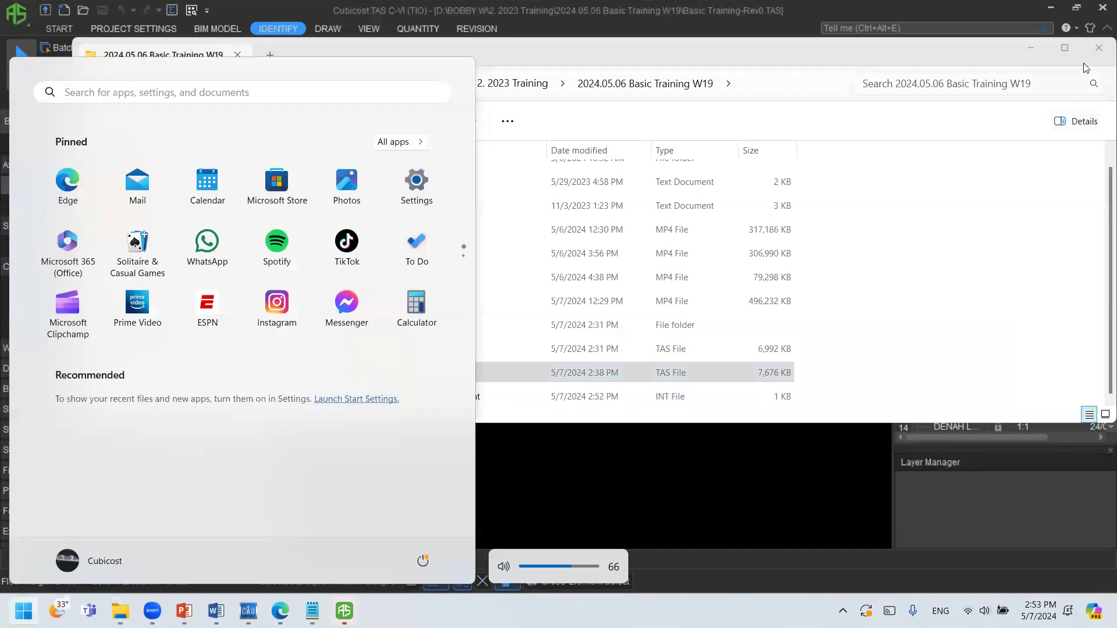
left_click(1036, 49)
left_click(1036, 50)
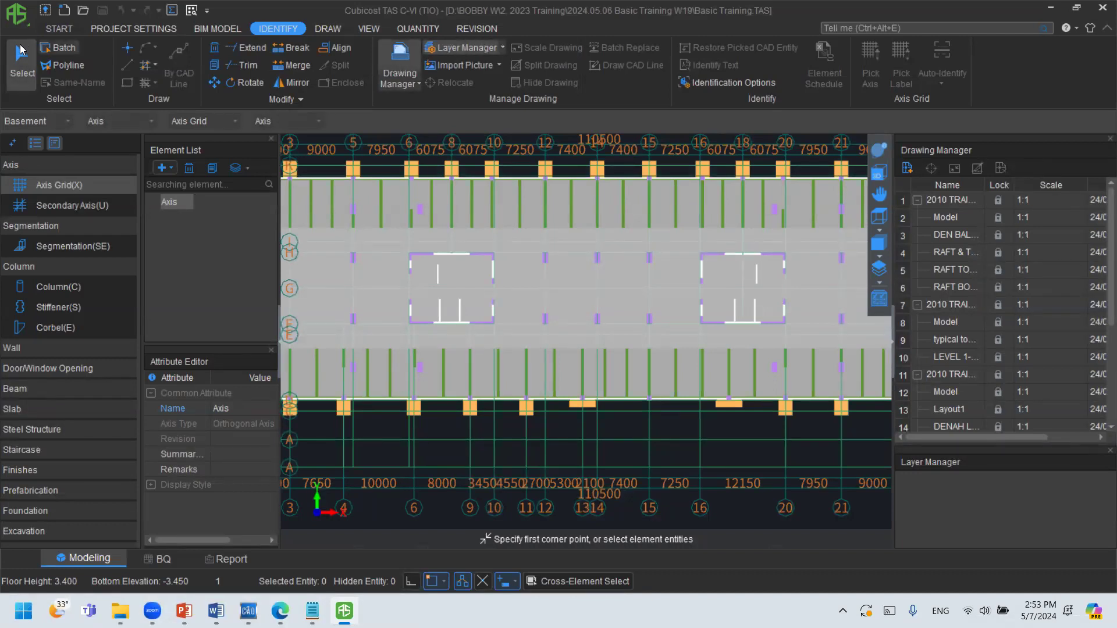
Switch to in-situ slabs on the Basement floor and select the BS1 slab to inspect its extent.
middle_click_drag(518, 239, 583, 351)
scroll(411, 282, "up", 5)
right_click(409, 269)
left_click(35, 406)
left_click(42, 415)
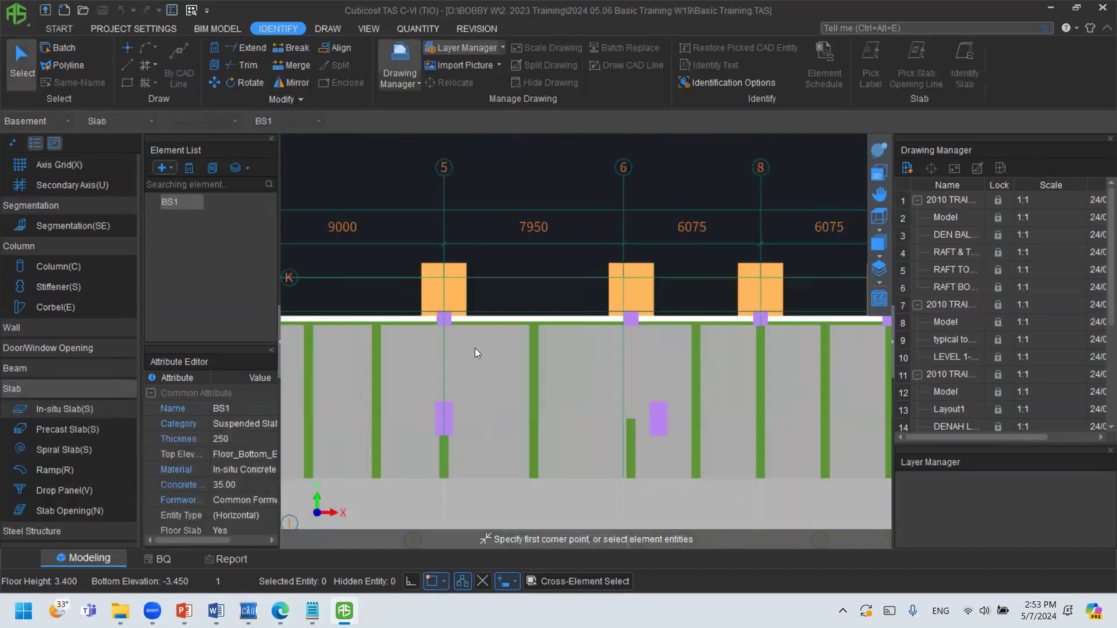
left_click(488, 347)
scroll(491, 270, "down", 2)
scroll(491, 271, "down", 3)
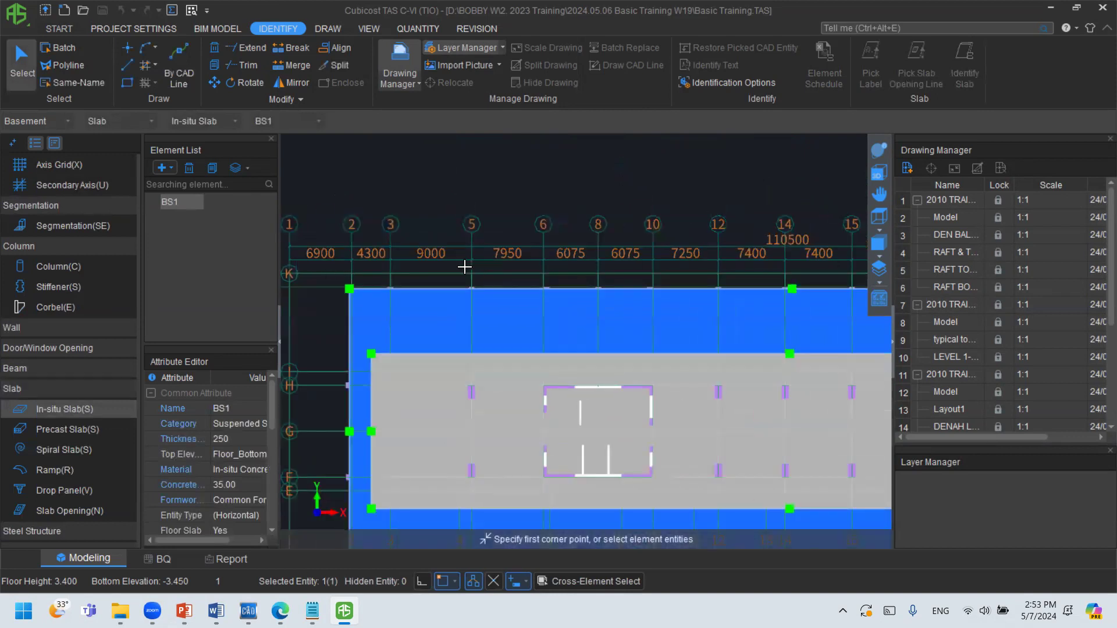
key("Escape")
key("F3")
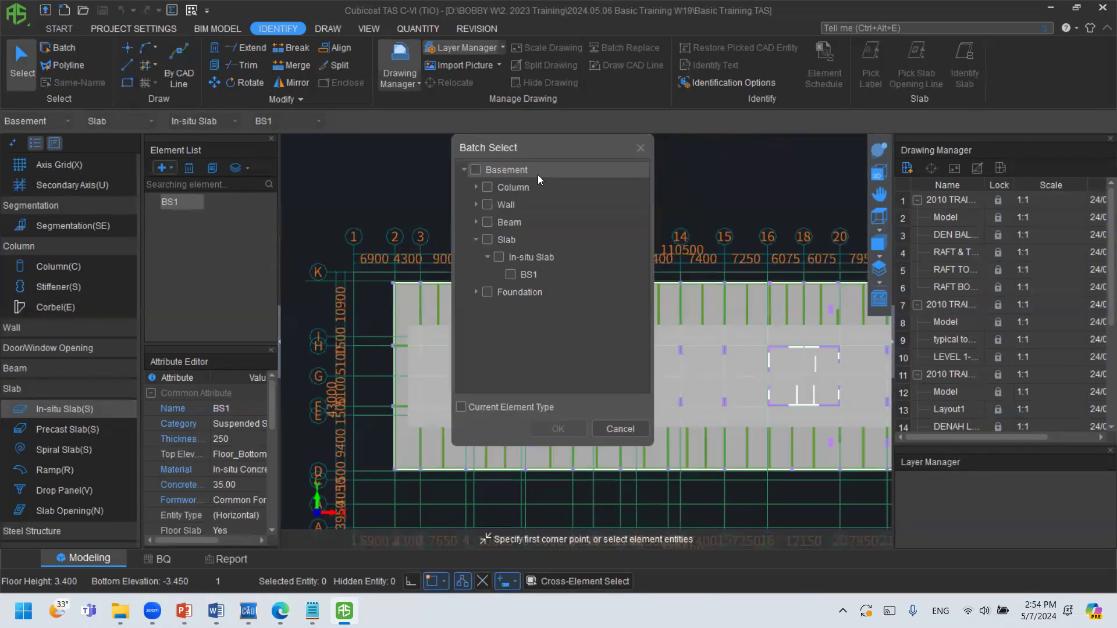
left_click(640, 148)
mouse_move(547, 252)
middle_mouse_down()
mouse_move(562, 334)
mouse_move(579, 356)
middle_mouse_up()
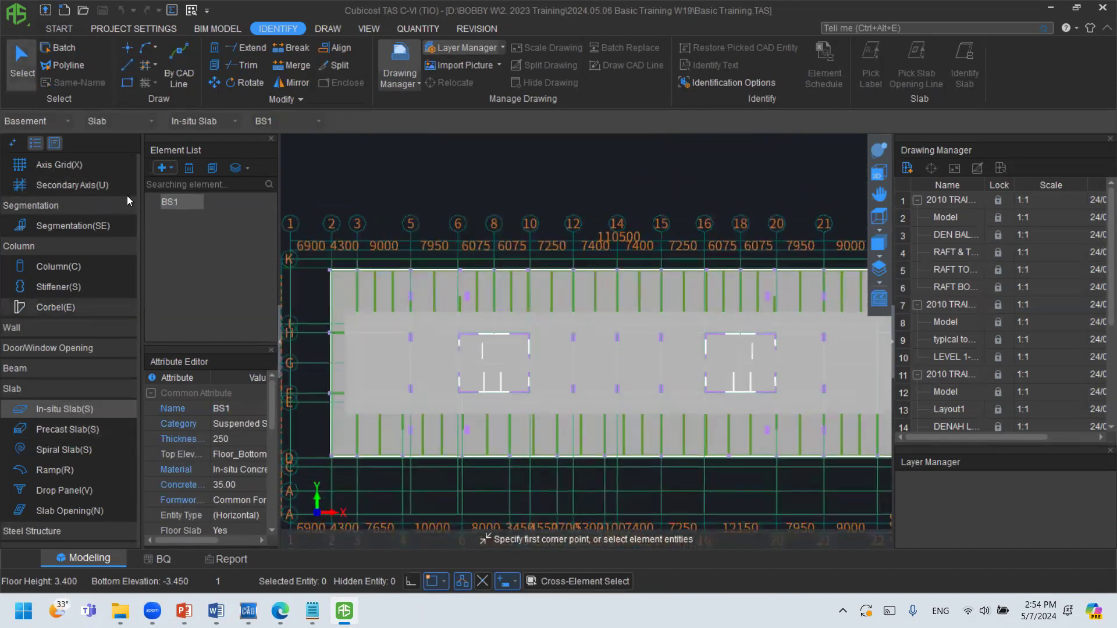
Switch to the Lantai 3 floor and create a new Roof element.
left_click(50, 121)
left_click(44, 143)
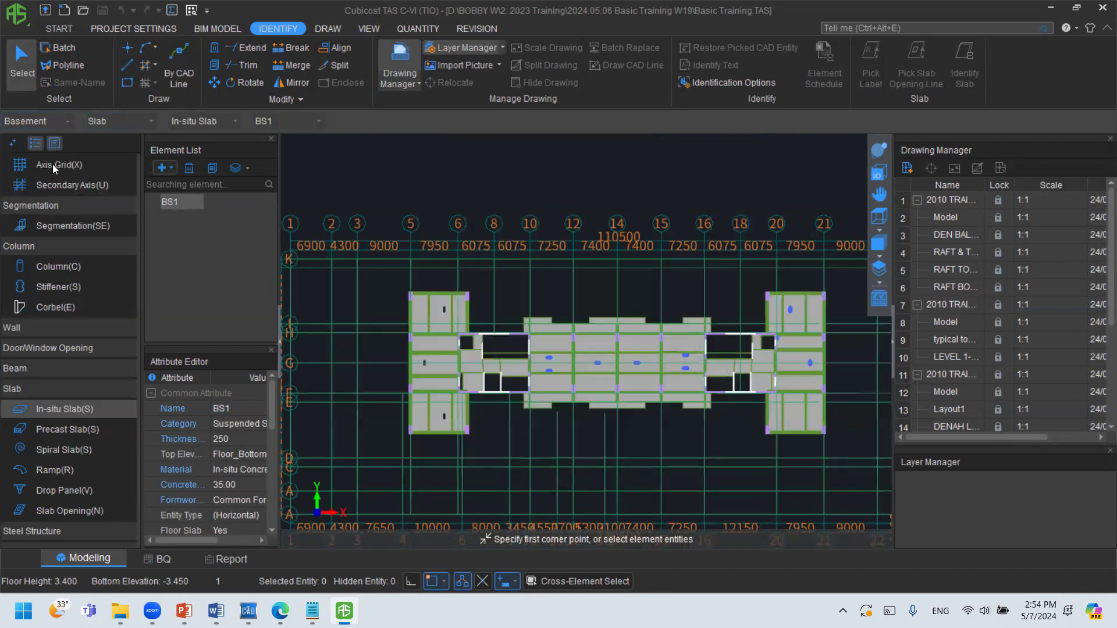
left_click(55, 445)
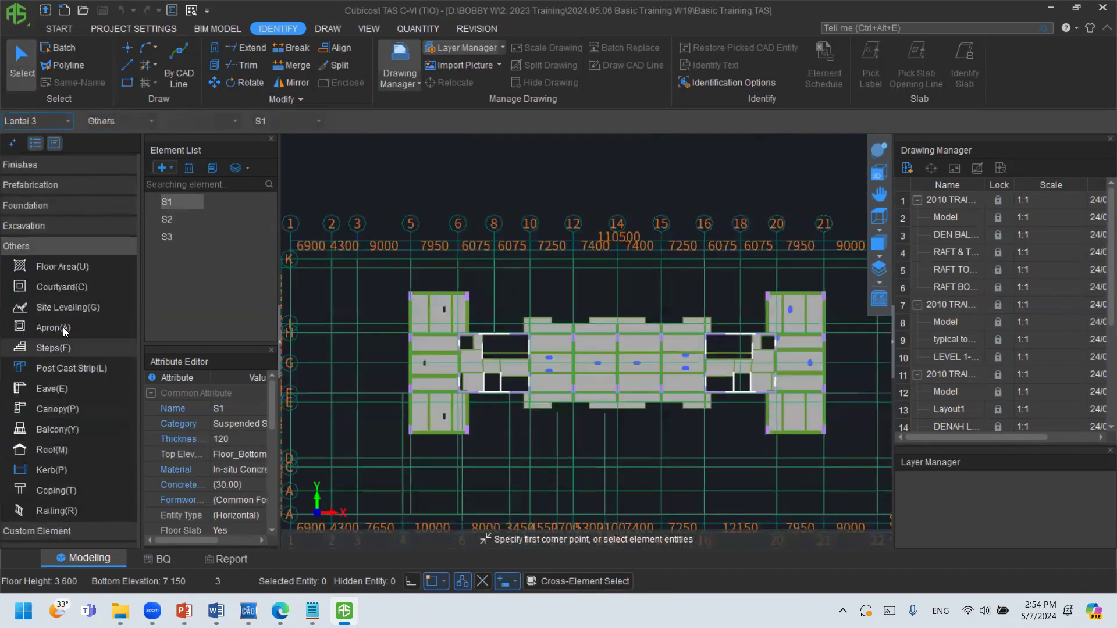
left_click(56, 449)
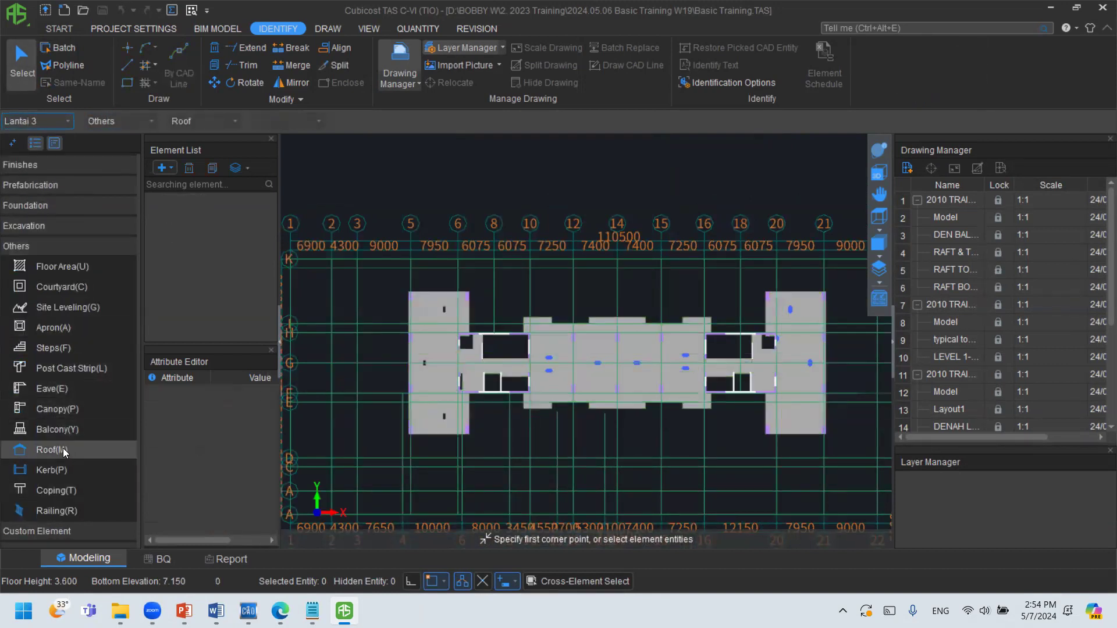
left_click(162, 167)
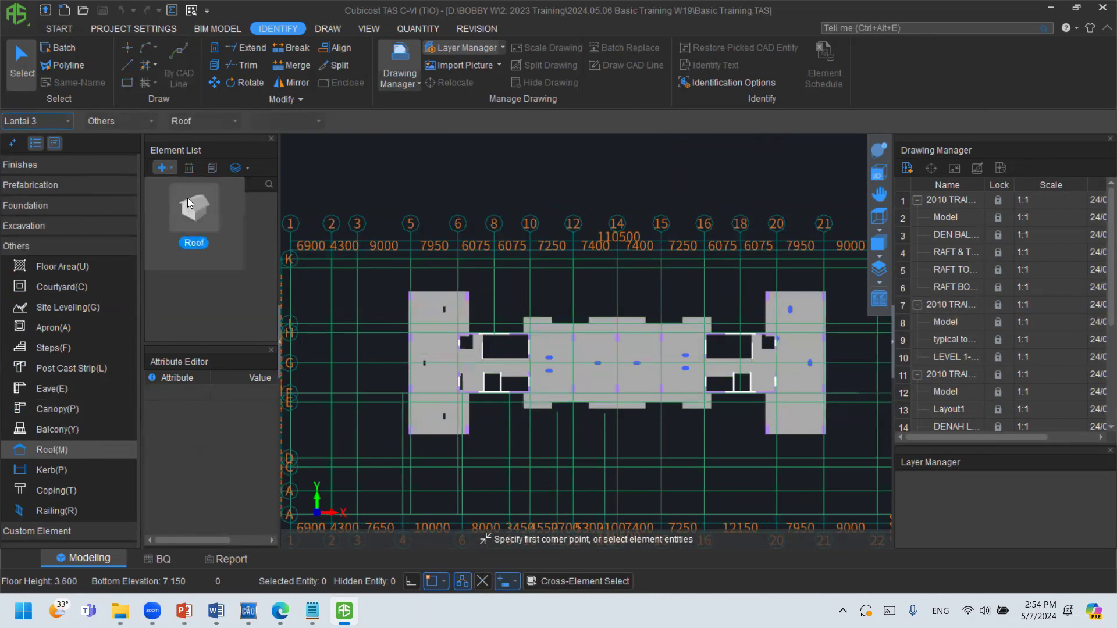
left_click(187, 198)
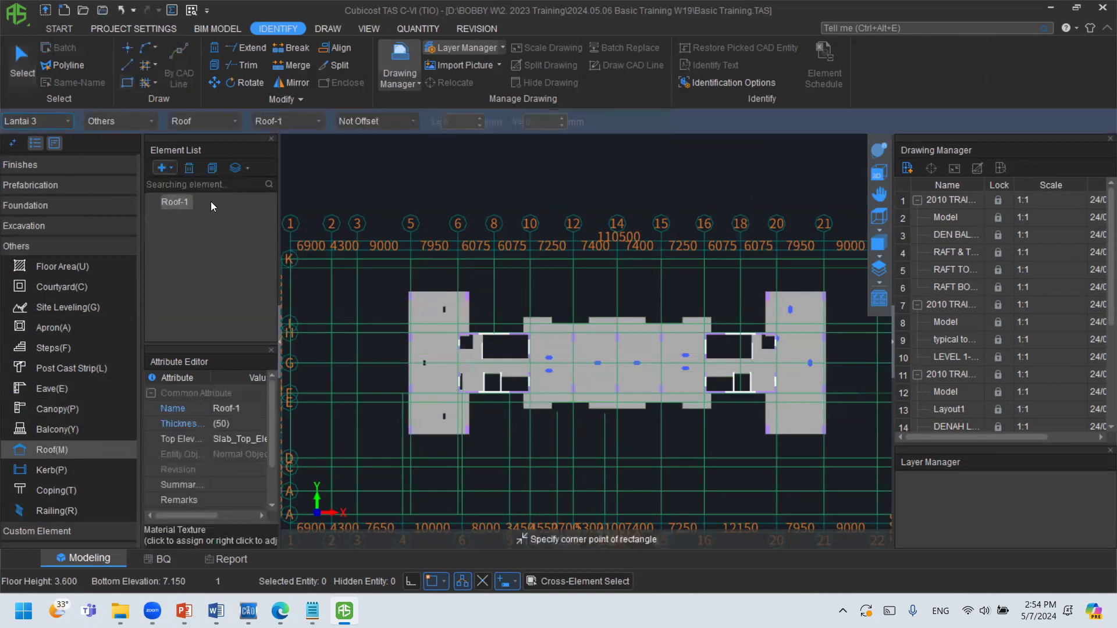
Draw a rectangular roof over the whole building between grids 5 and 21, and check it in 3D.
left_click(407, 291)
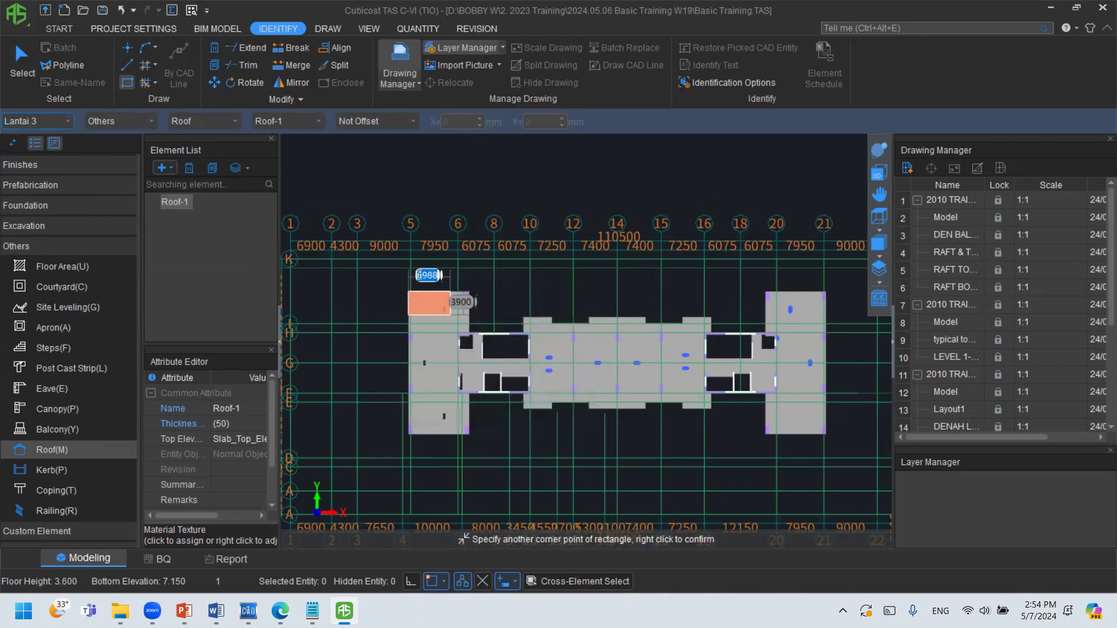
left_click(826, 436)
right_click(808, 413)
left_click(878, 154)
mouse_move(573, 332)
left_mouse_down()
mouse_move(556, 237)
mouse_move(581, 235)
left_mouse_up()
left_click(877, 173)
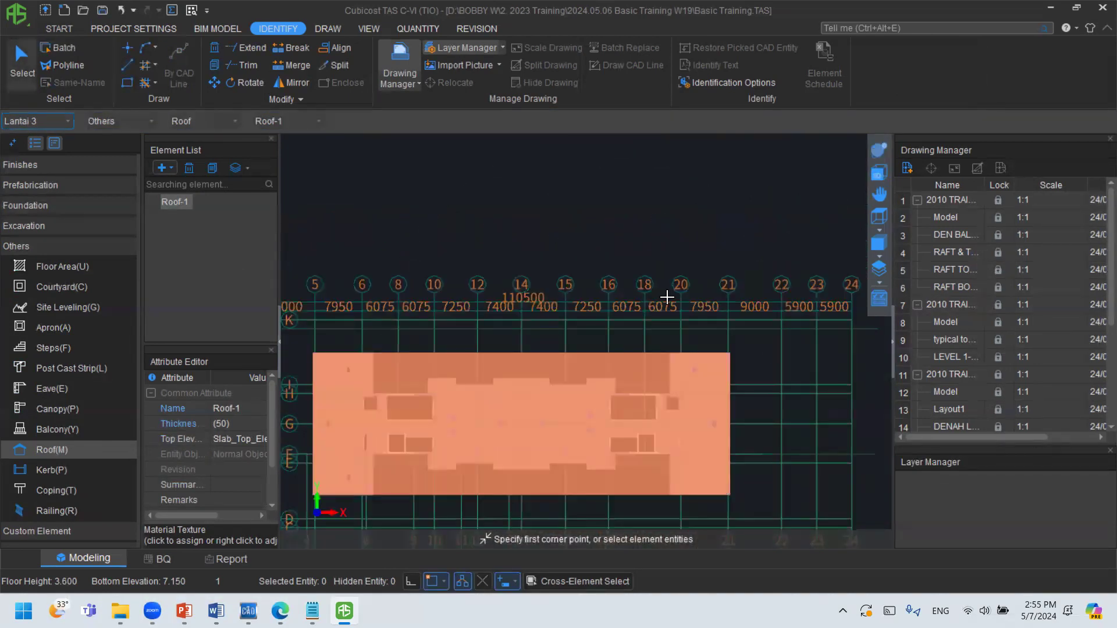
Split the roof lengthwise into two halves along axis G from grid 5 to grid 21.
left_click(531, 378)
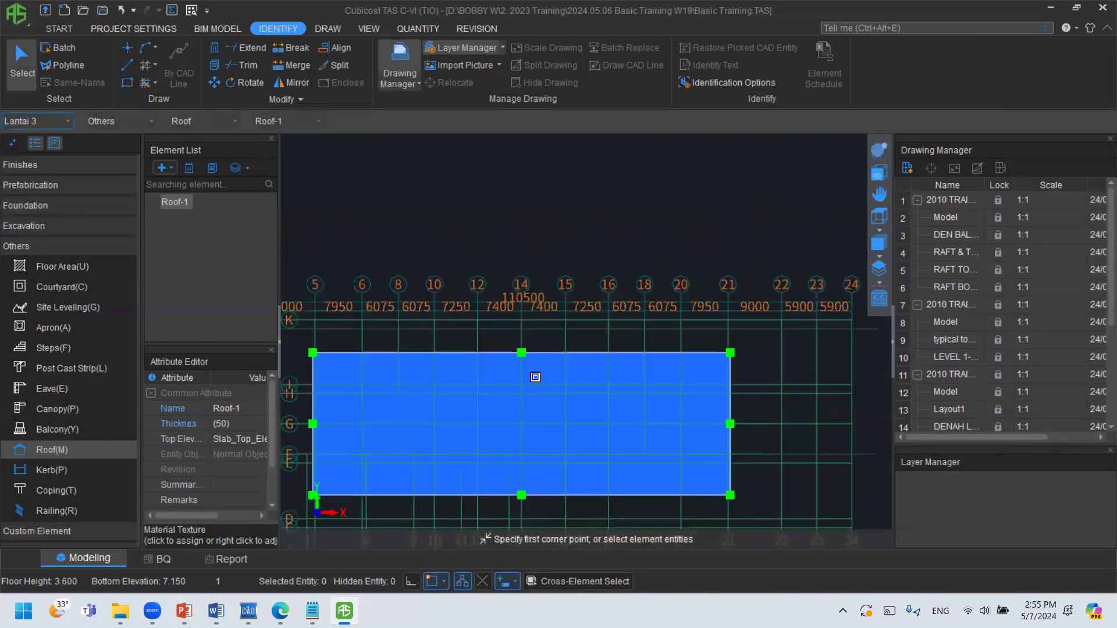
left_click(337, 66)
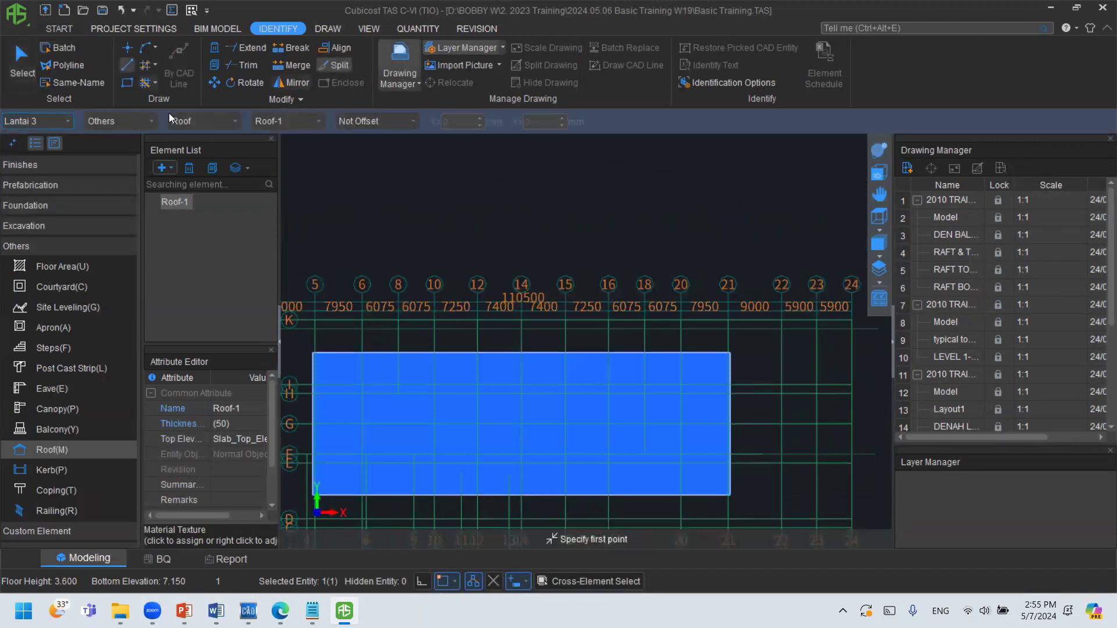
left_click(314, 424)
left_click(729, 424)
right_click(729, 424)
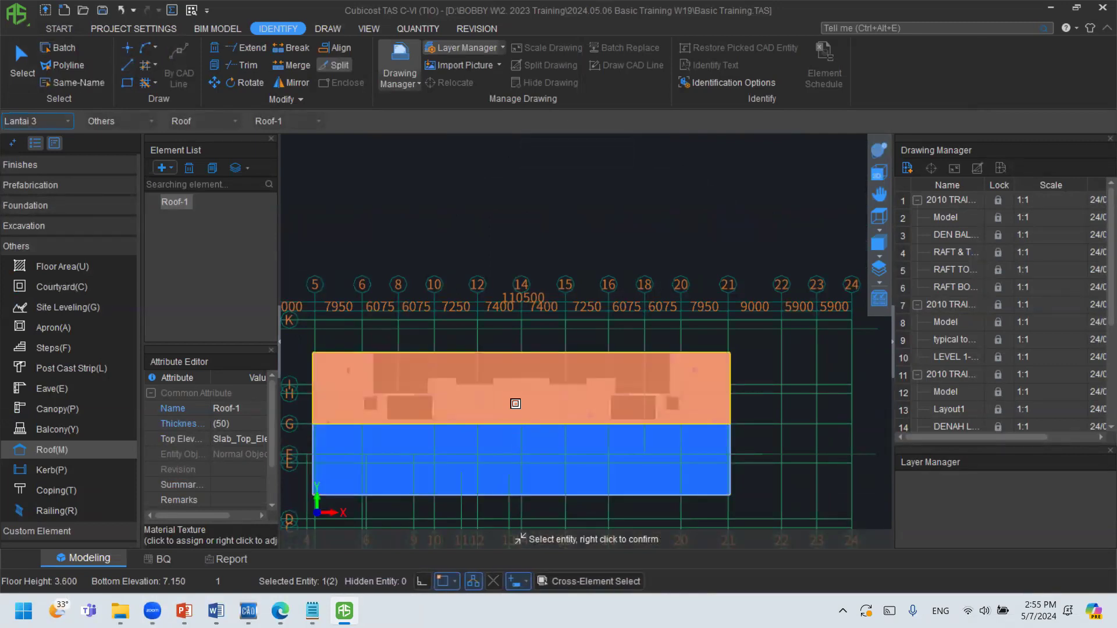
Start sloping the roof half north of axis G by three points and set its vertex at grid 5 and axis G to 20.000.
left_click(26, 69)
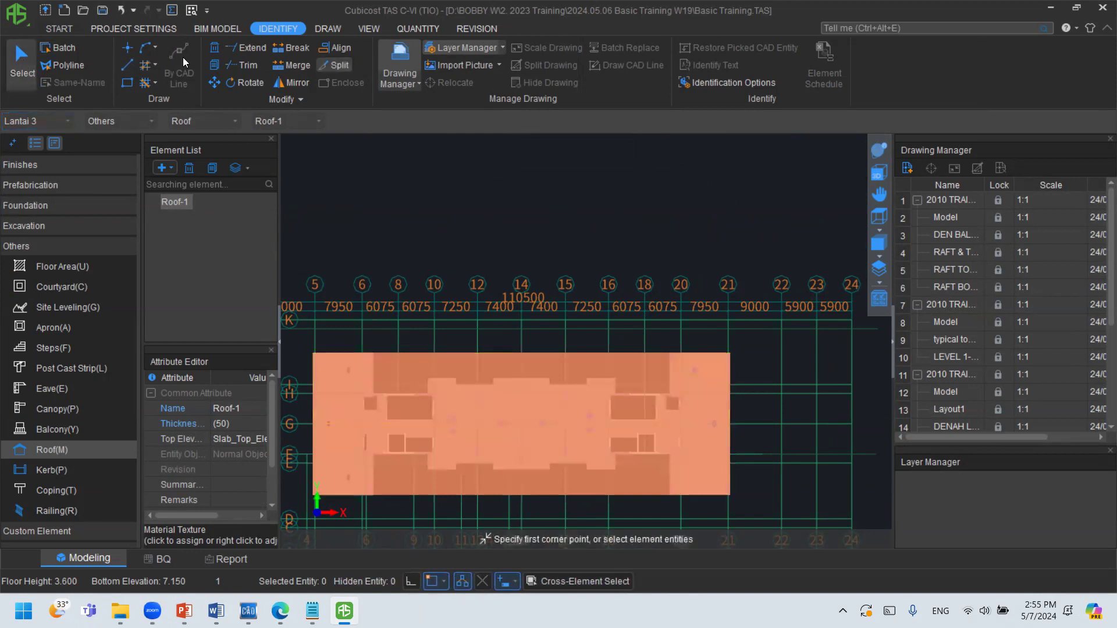
left_click(329, 31)
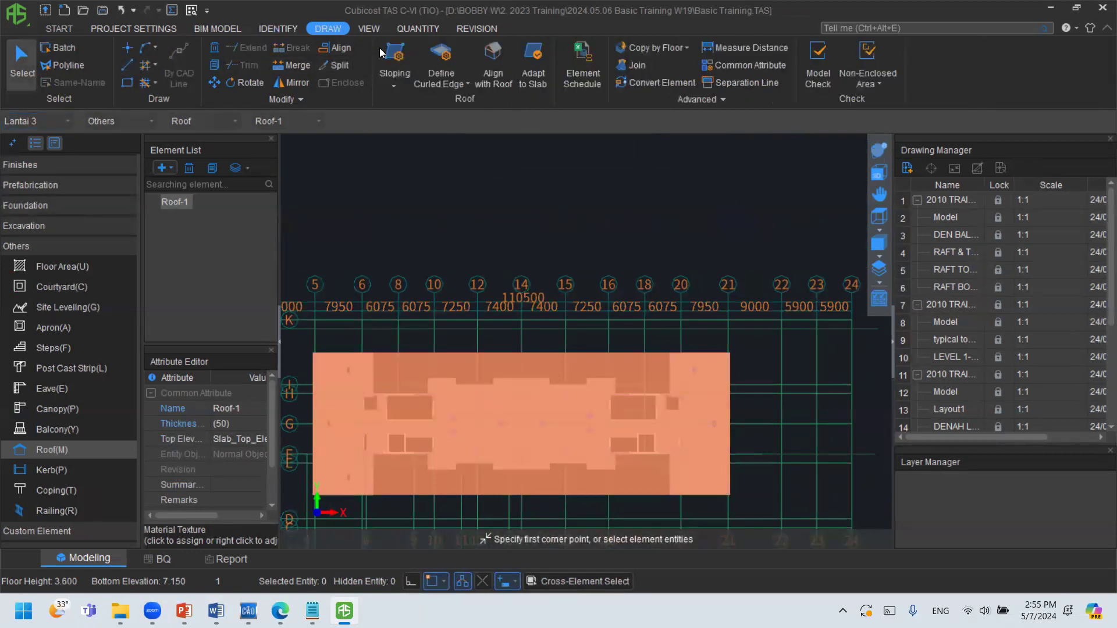
left_click(395, 85)
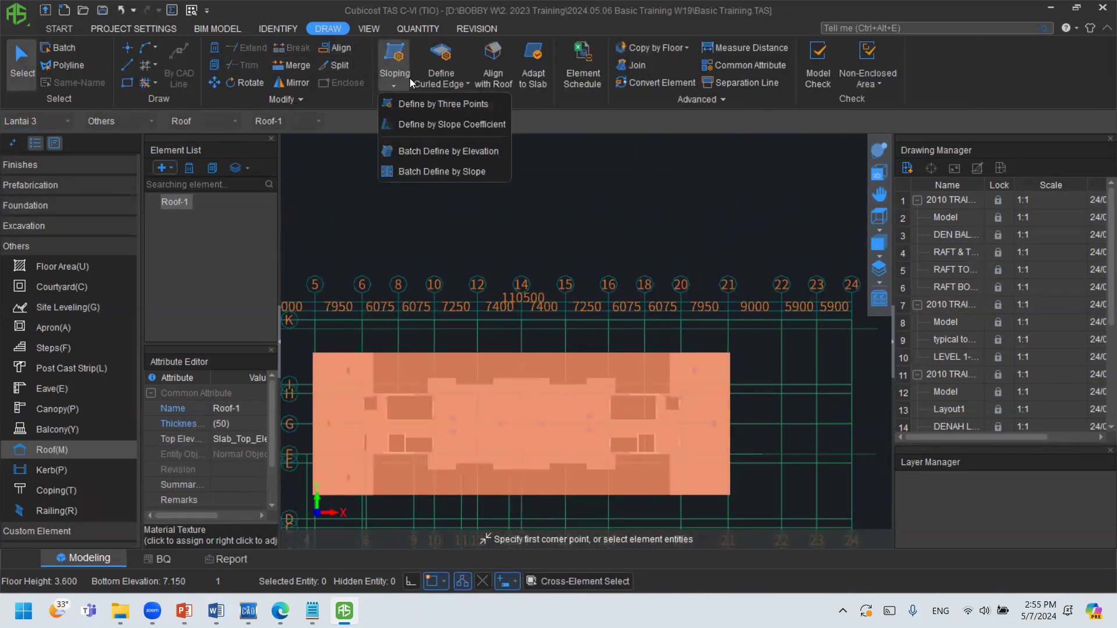
left_click(408, 104)
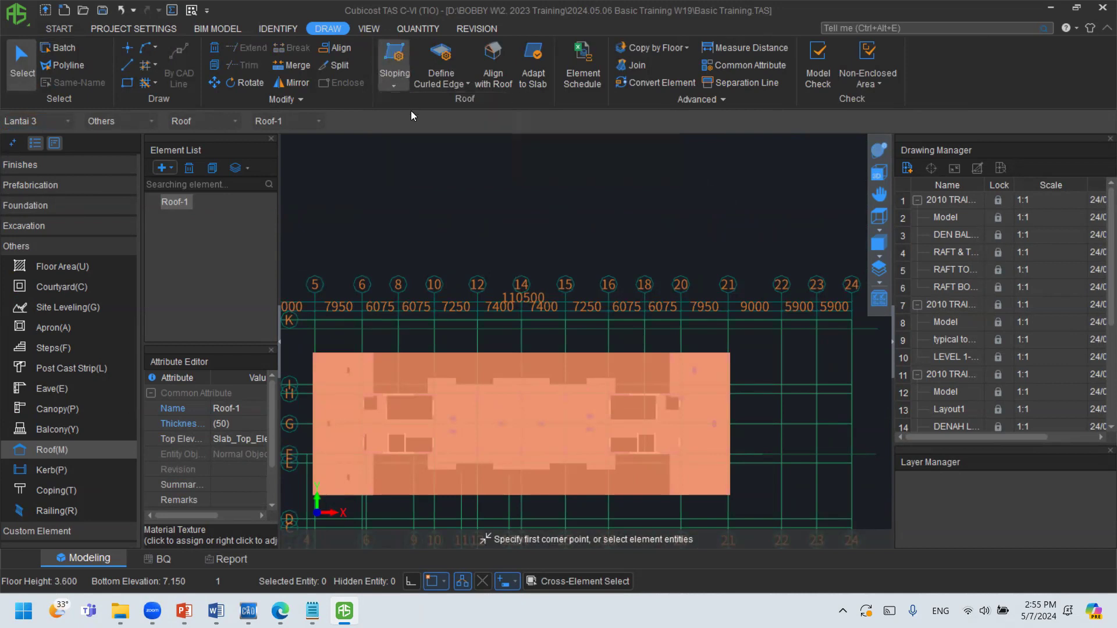
left_click(342, 352)
scroll(314, 353, "up", 5)
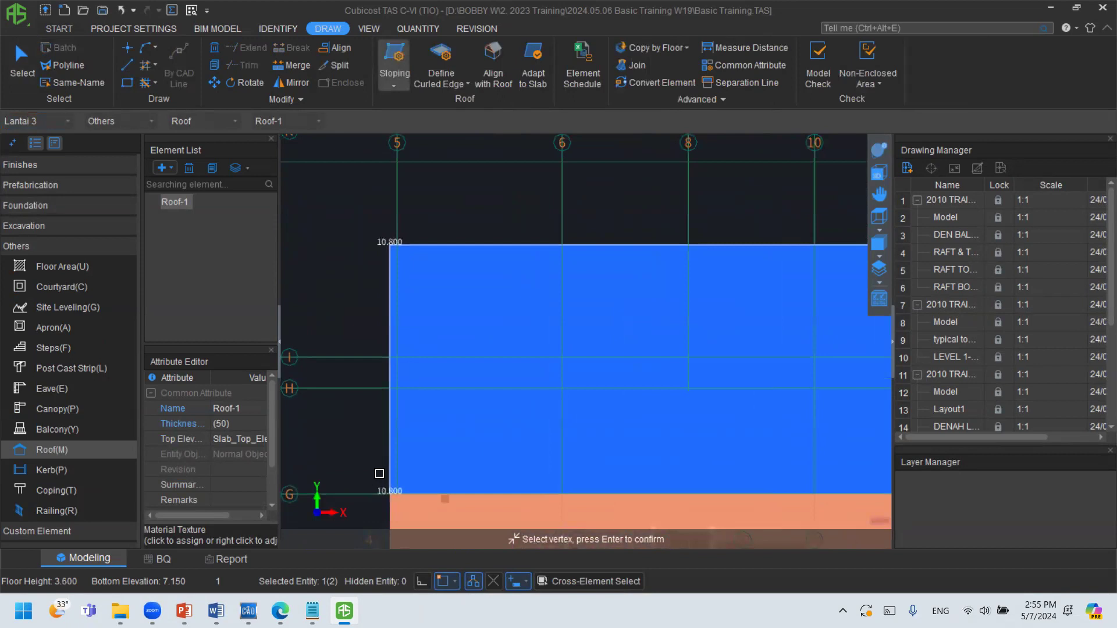
left_click(387, 492)
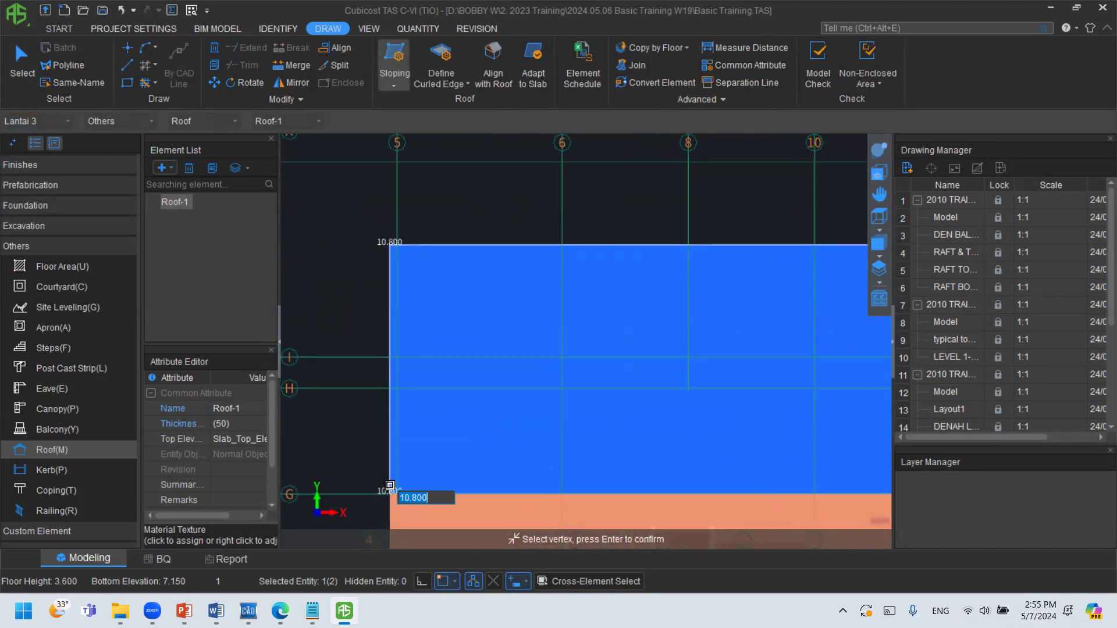
key("Return")
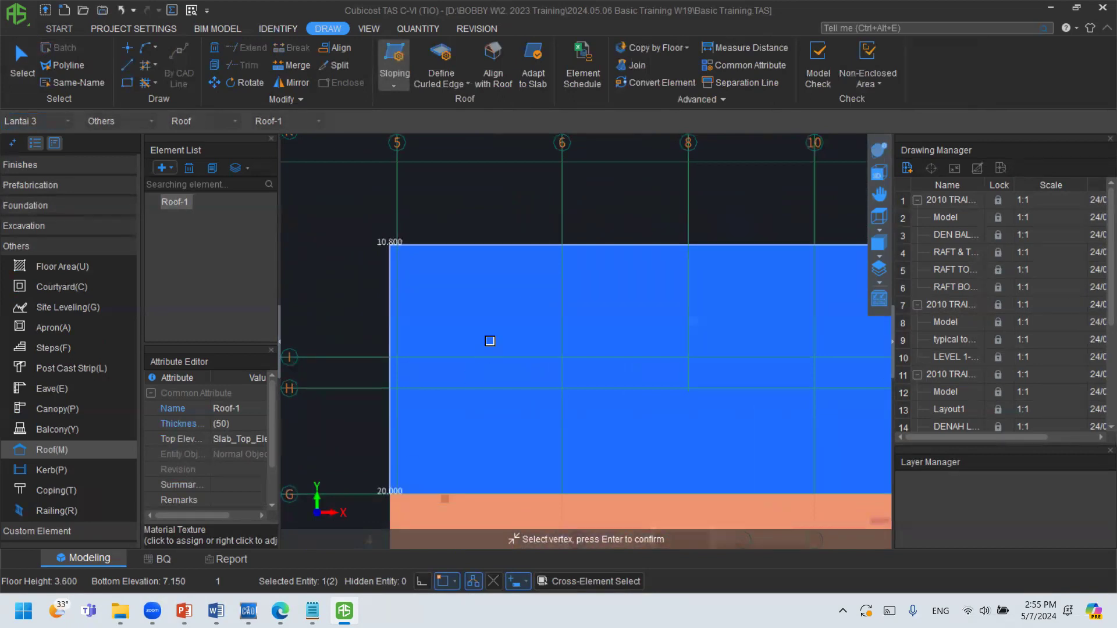
Set the northern roof half's vertex at grid 21 and axis G to 20.000 and complete the slope.
scroll(482, 336, "down", 6)
middle_click_drag(450, 311, 273, 319)
left_click(797, 382)
scroll(822, 396, "up", 2)
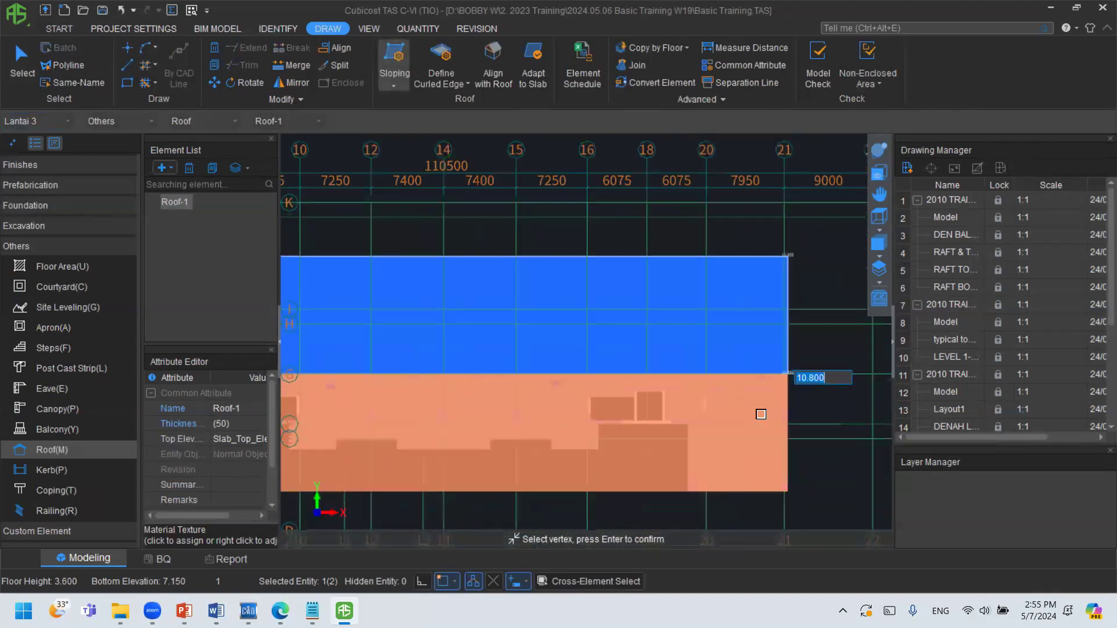
key("Return")
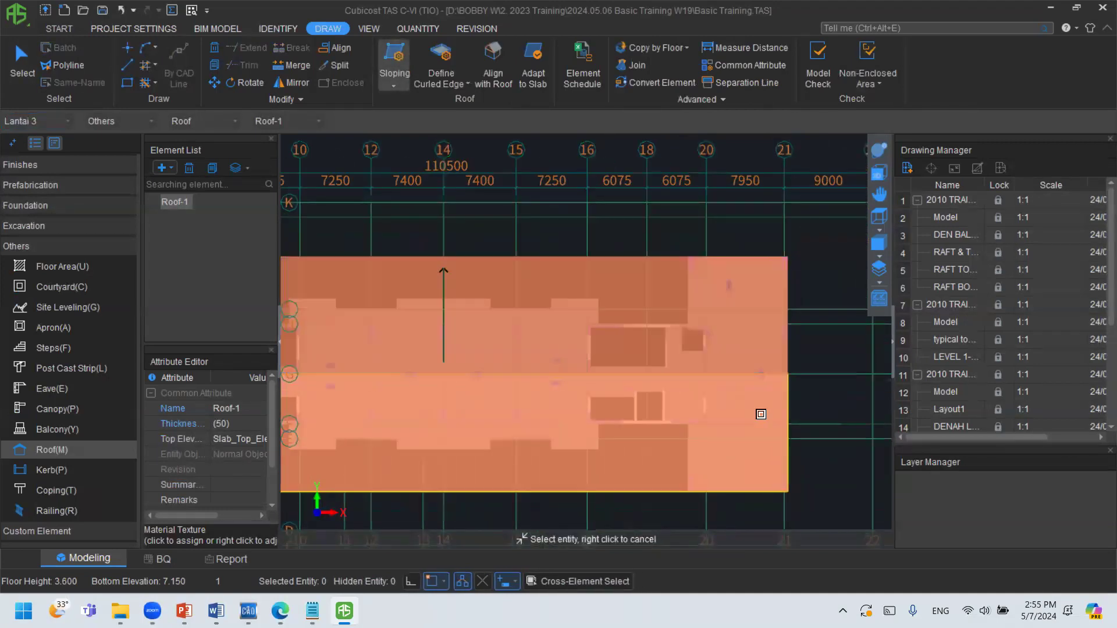
Slope the southern roof half by three points, setting its axis G vertices to 20.
left_click(786, 369)
key("Return")
scroll(621, 381, "down", 2)
middle_click_drag(449, 395, 653, 386)
type("20")
key("Return")
key("Return")
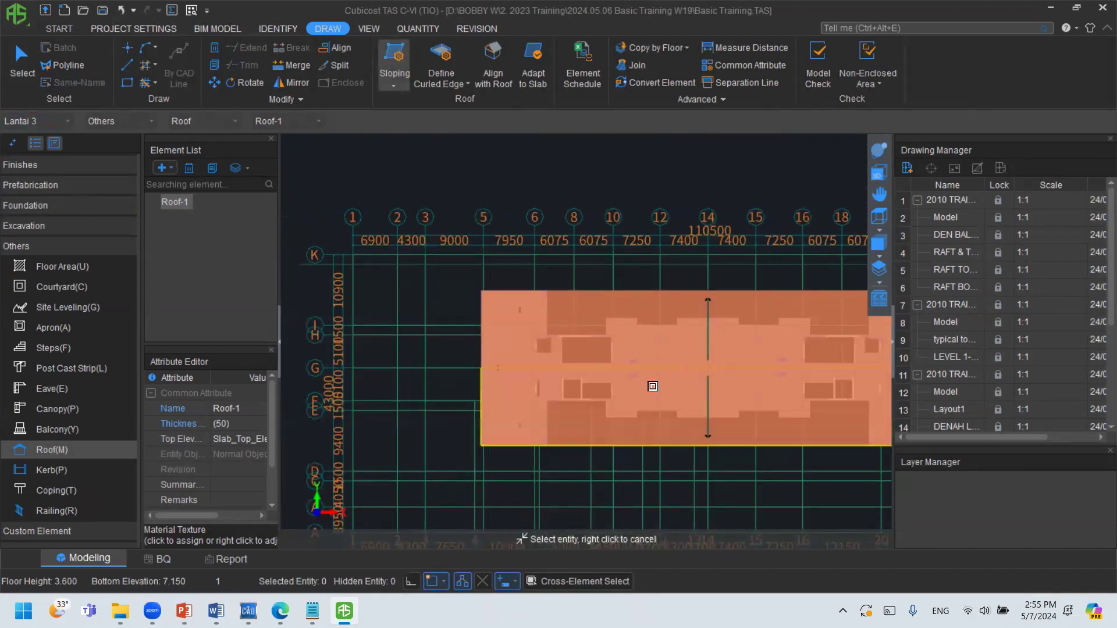
View the sloped roof in 3D and examine the northern half's vertex elevation at the grid 5 end of the ridge.
left_click(879, 173)
left_click_drag(538, 257, 629, 291)
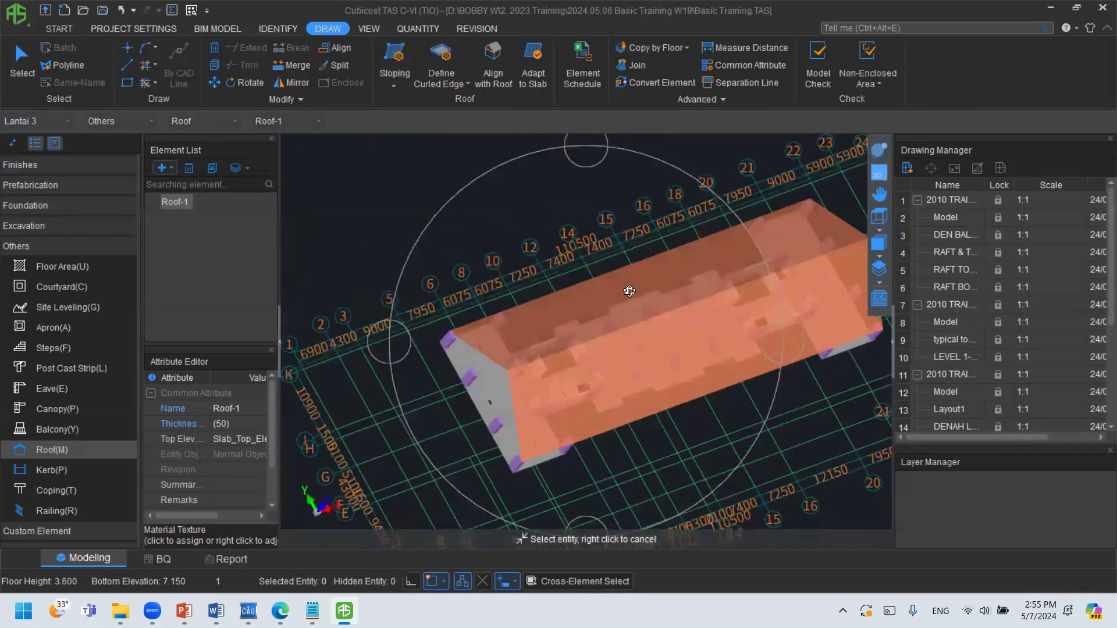
left_click(553, 342)
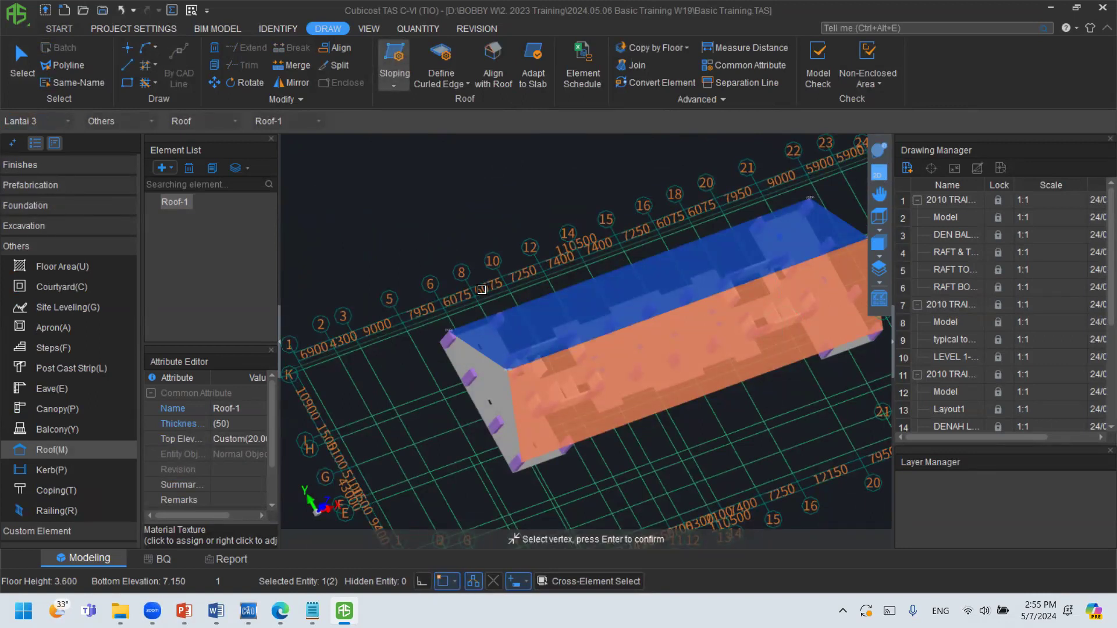
key("Return")
scroll(97, 318, "up", 4)
left_click(535, 322)
scroll(501, 349, "up", 5)
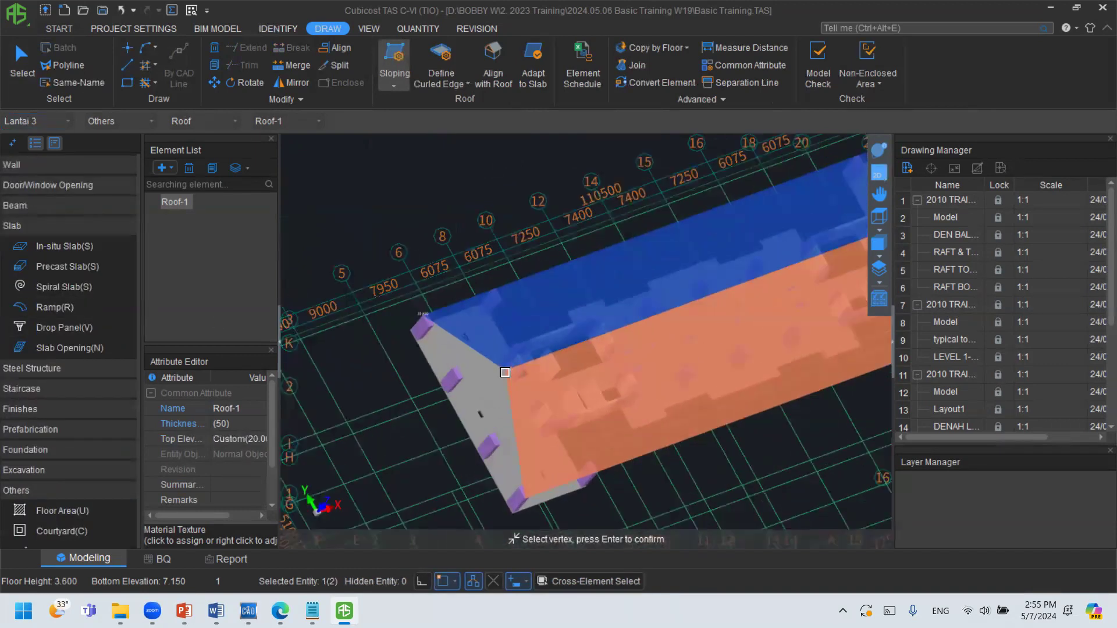
scroll(486, 330, "up", 2)
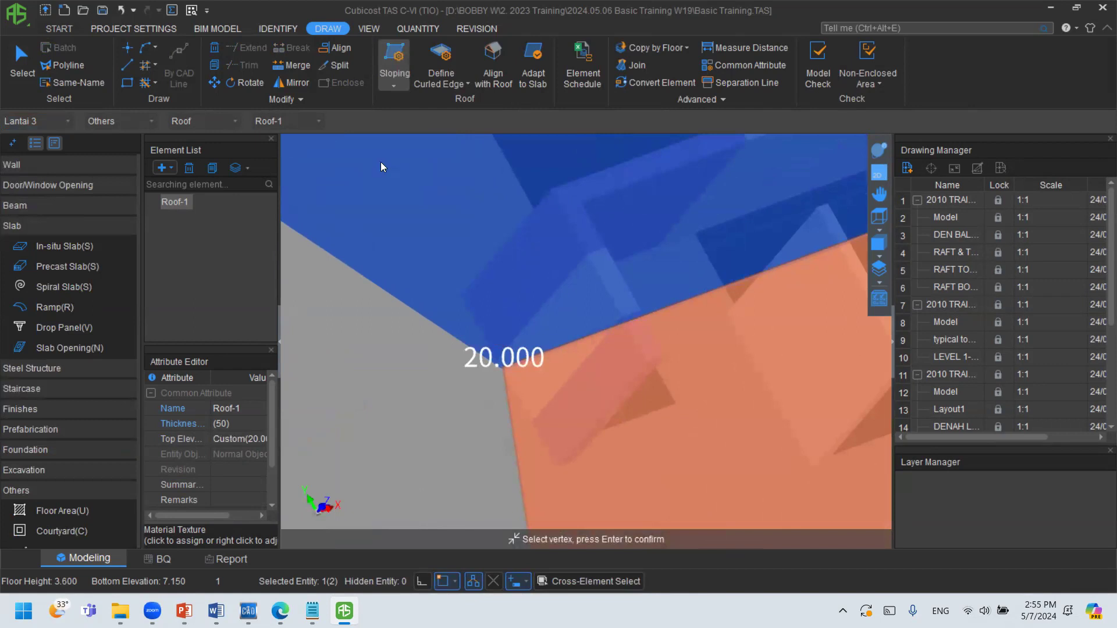
scroll(429, 409, "down", 5)
Orbit to the open gable end at grid 5 and check the northern half's eaves and ridge vertex elevations.
left_click(878, 151)
scroll(605, 369, "down", 5)
left_click_drag(589, 390, 464, 406)
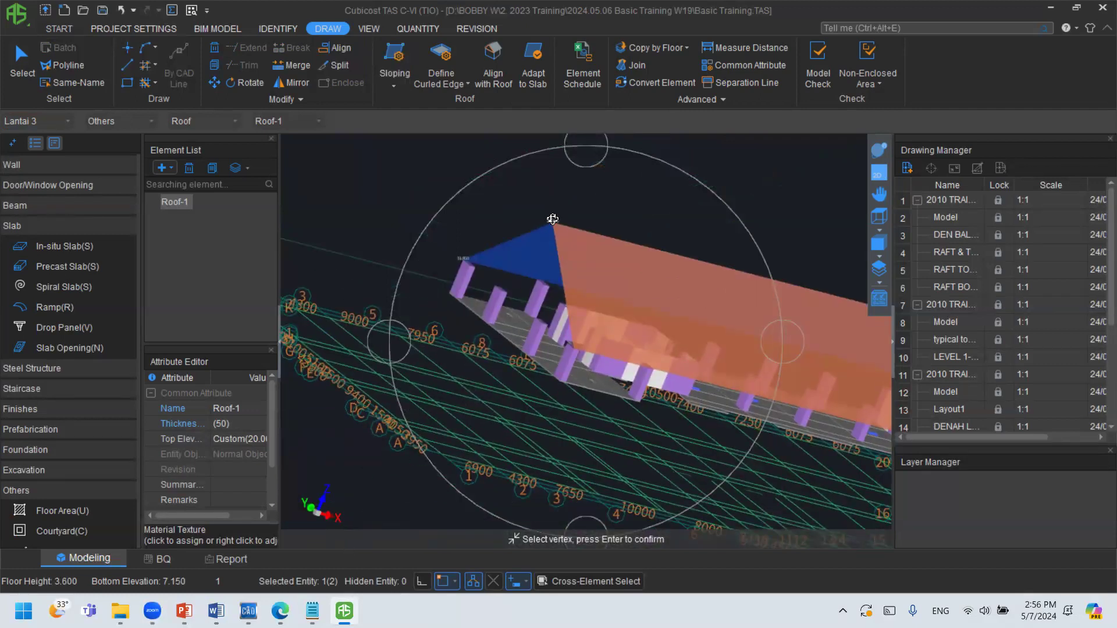
scroll(553, 219, "up", 5)
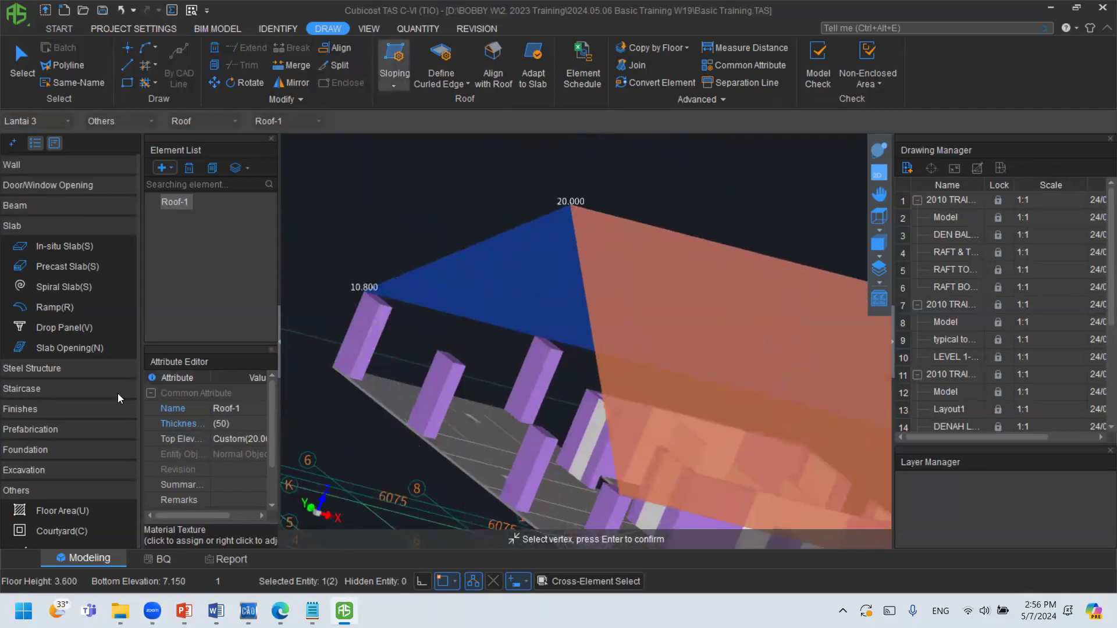
key("Return")
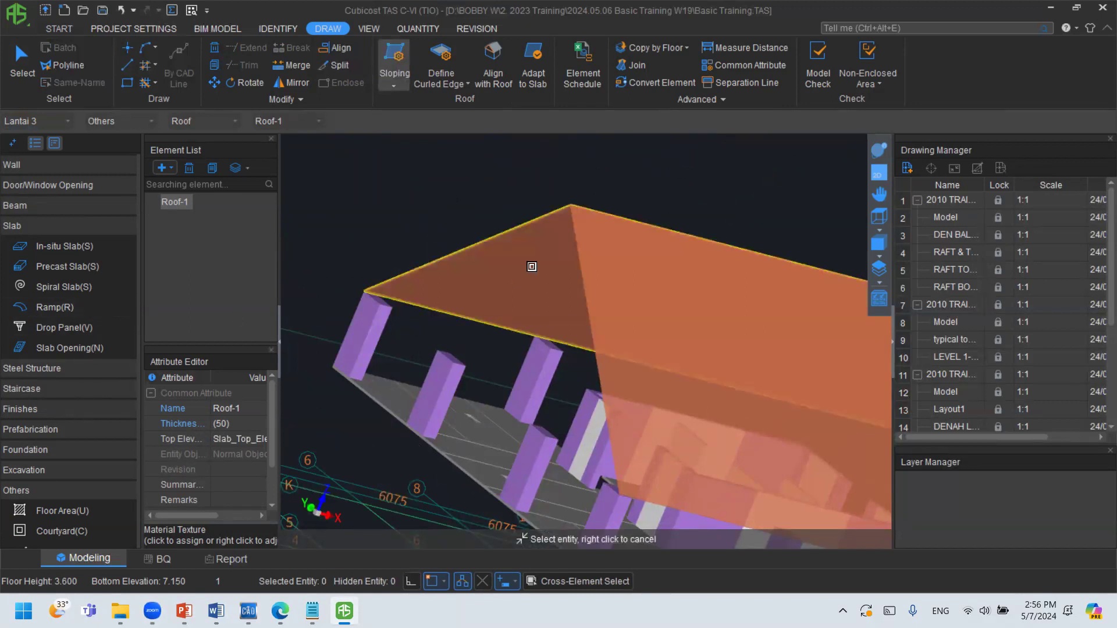
left_click(529, 242)
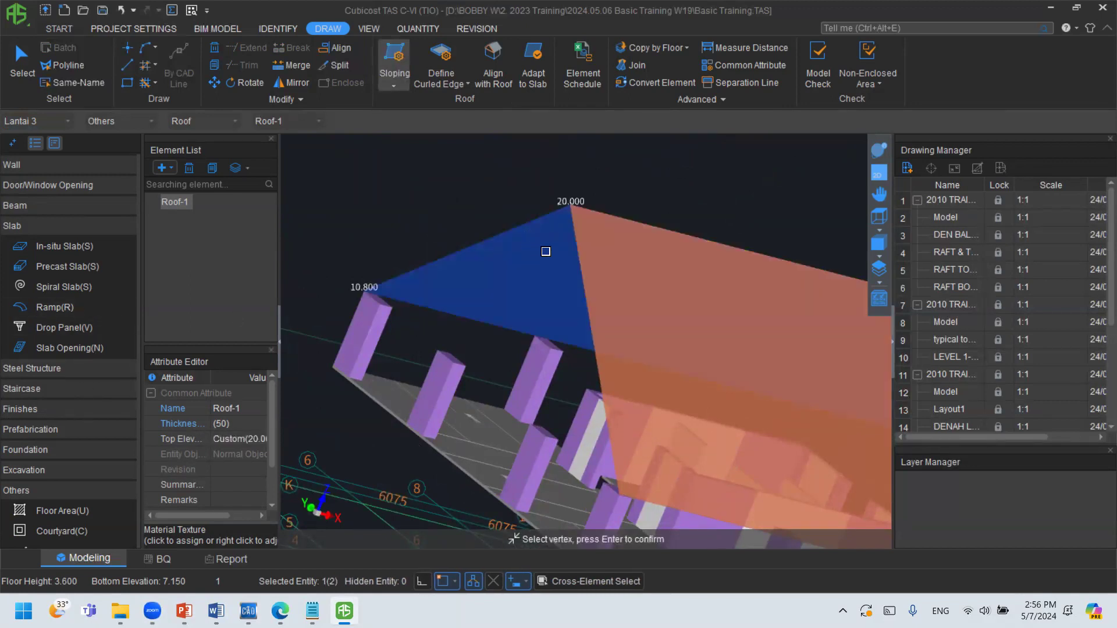
scroll(373, 286, "up", 4)
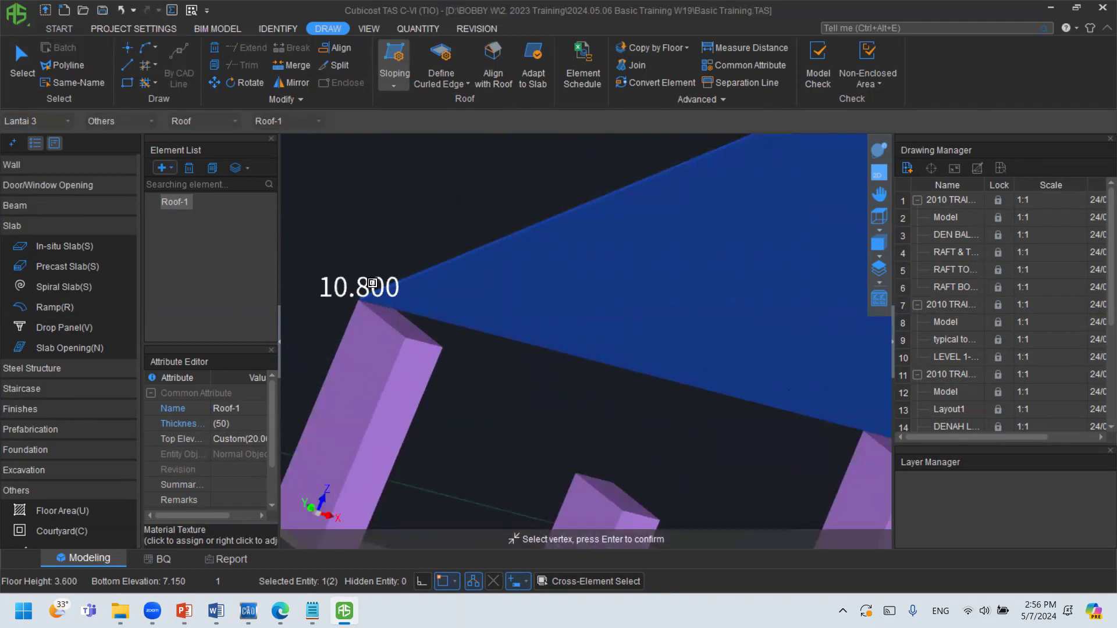
scroll(494, 347, "down", 2)
key("Return")
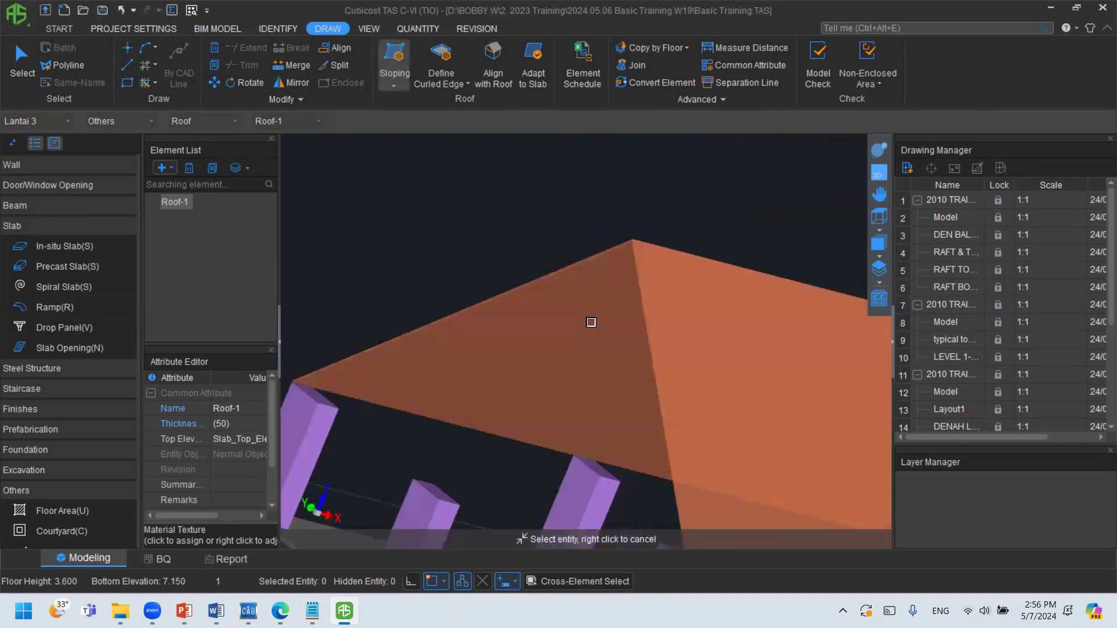
Switch to the Wall element type and return to the 2D plan view.
scroll(349, 322, "down", 2)
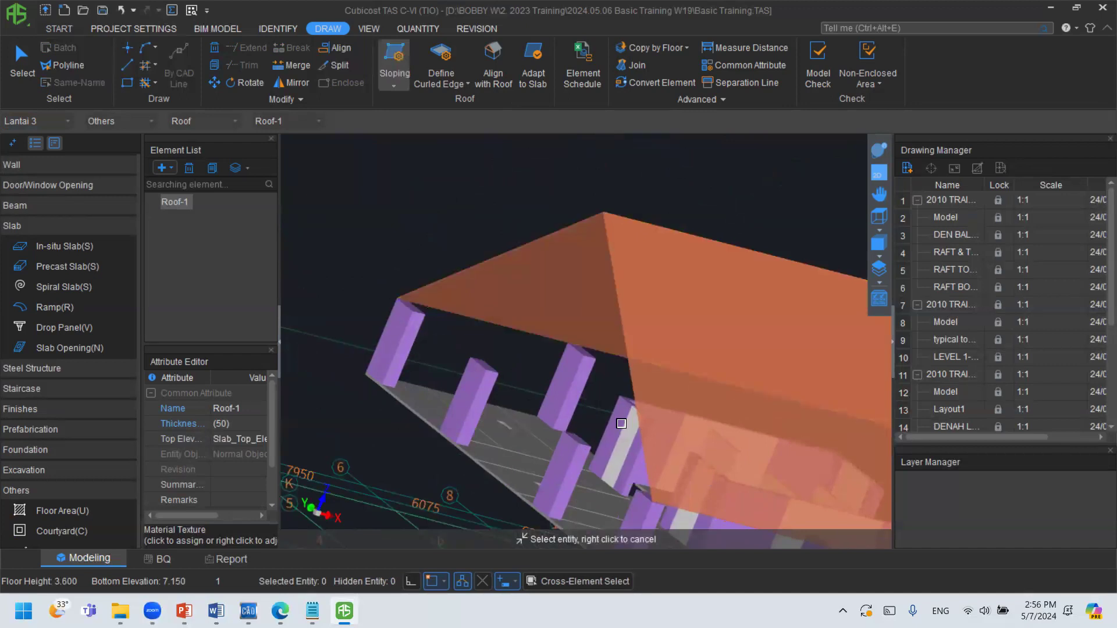
scroll(73, 402, "down", 3)
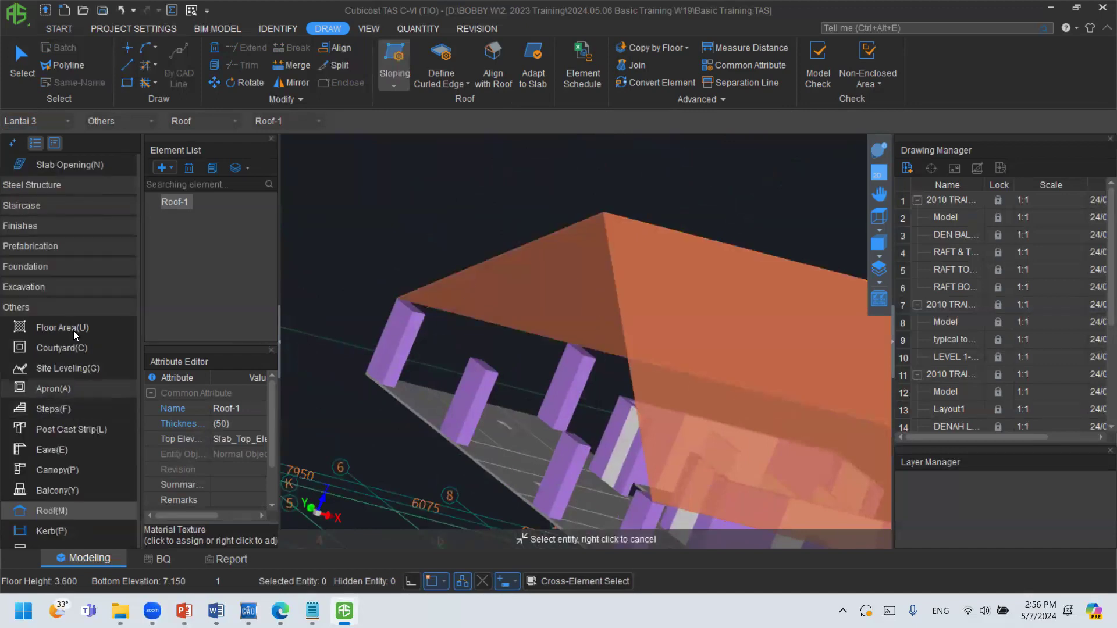
scroll(73, 347, "up", 6)
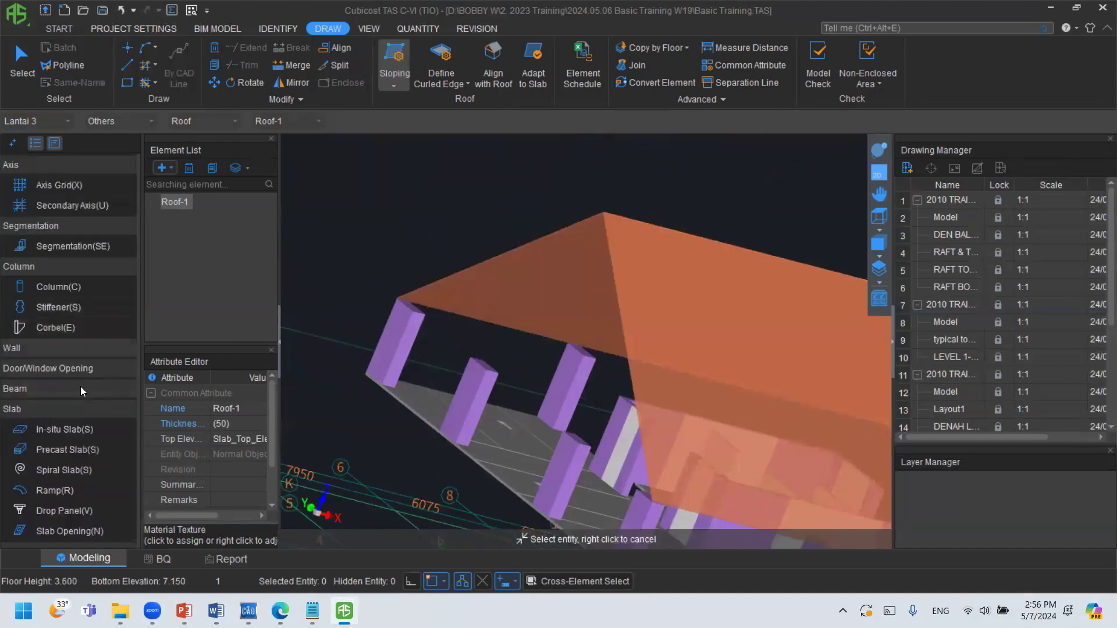
left_click(55, 349)
left_click(52, 368)
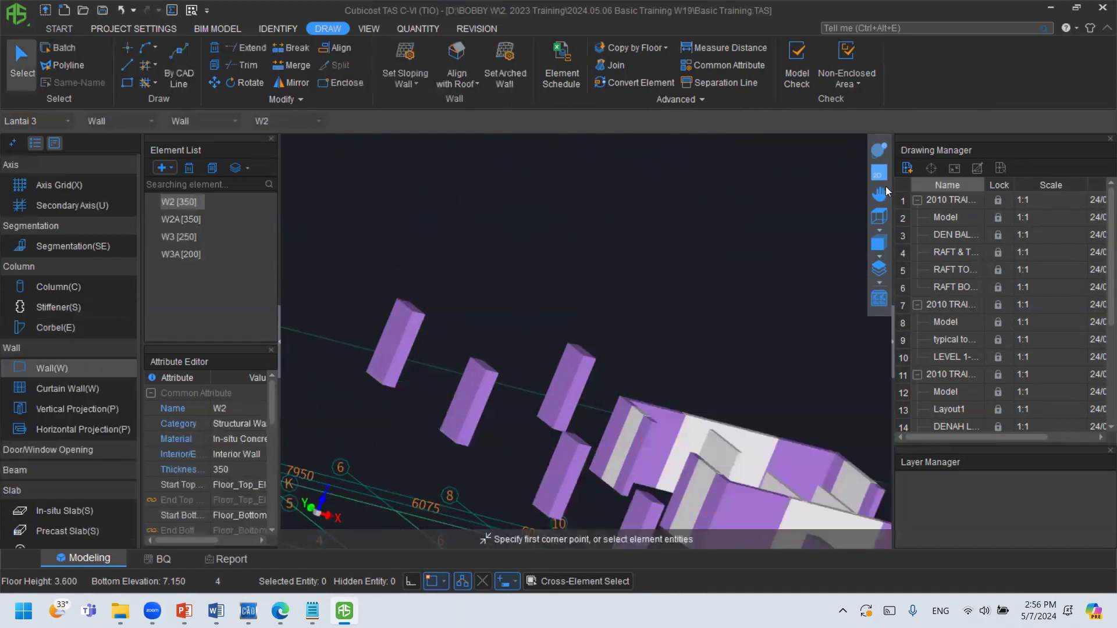
left_click(878, 174)
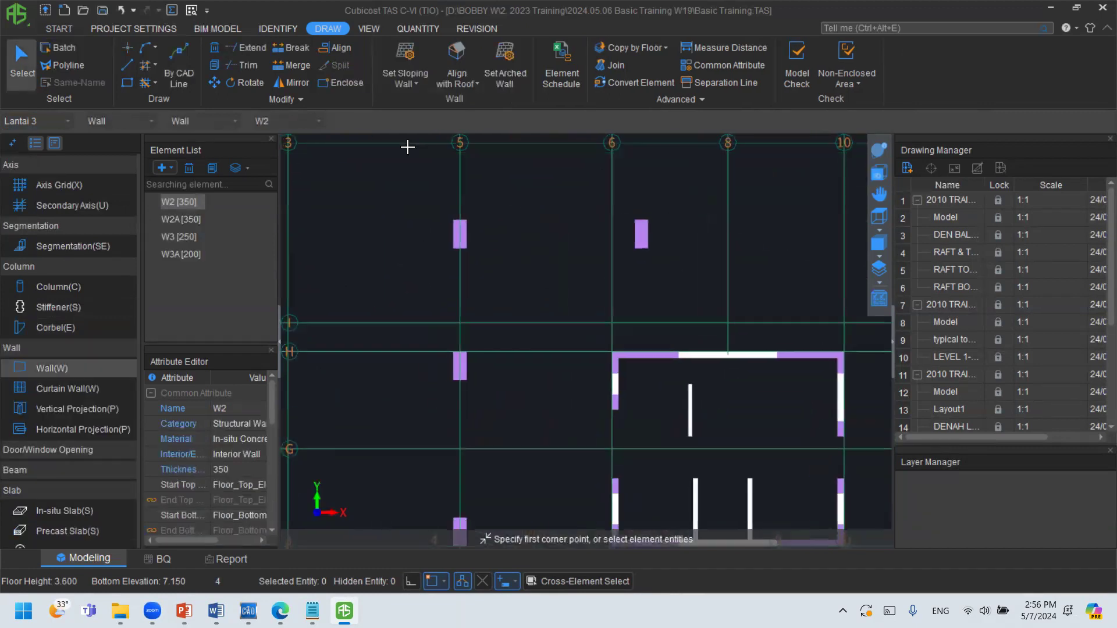
Draw a W2 wall line along grid 5, from the northernmost column to the southernmost column under the roof.
left_click(127, 65)
left_click(456, 222)
middle_click_drag(451, 389, 448, 255)
middle_click_drag(476, 464, 474, 346)
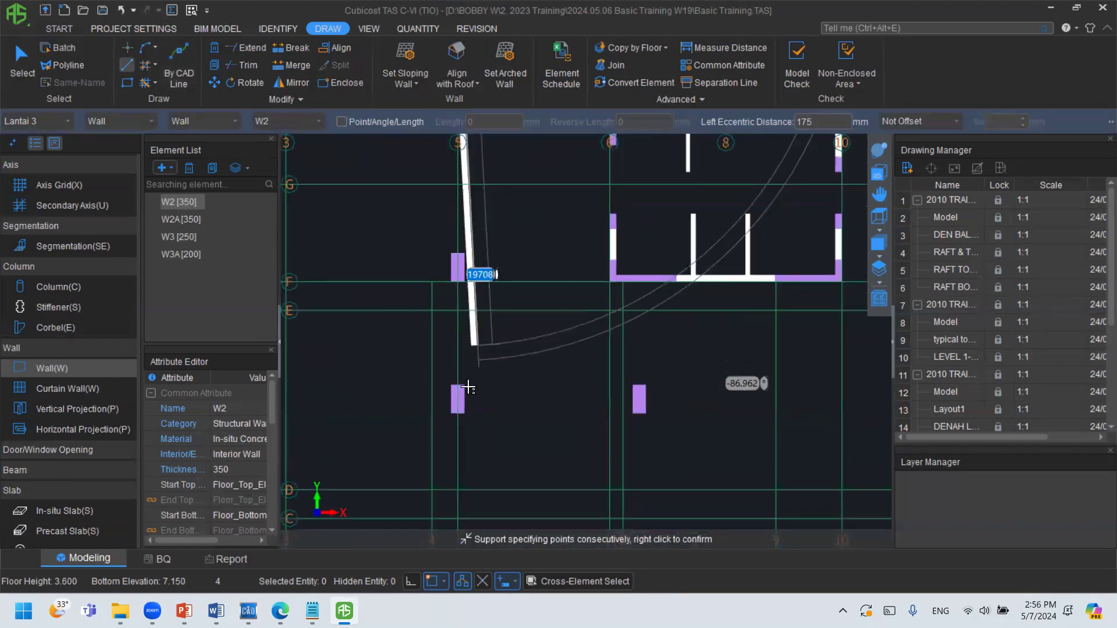
left_click(460, 403)
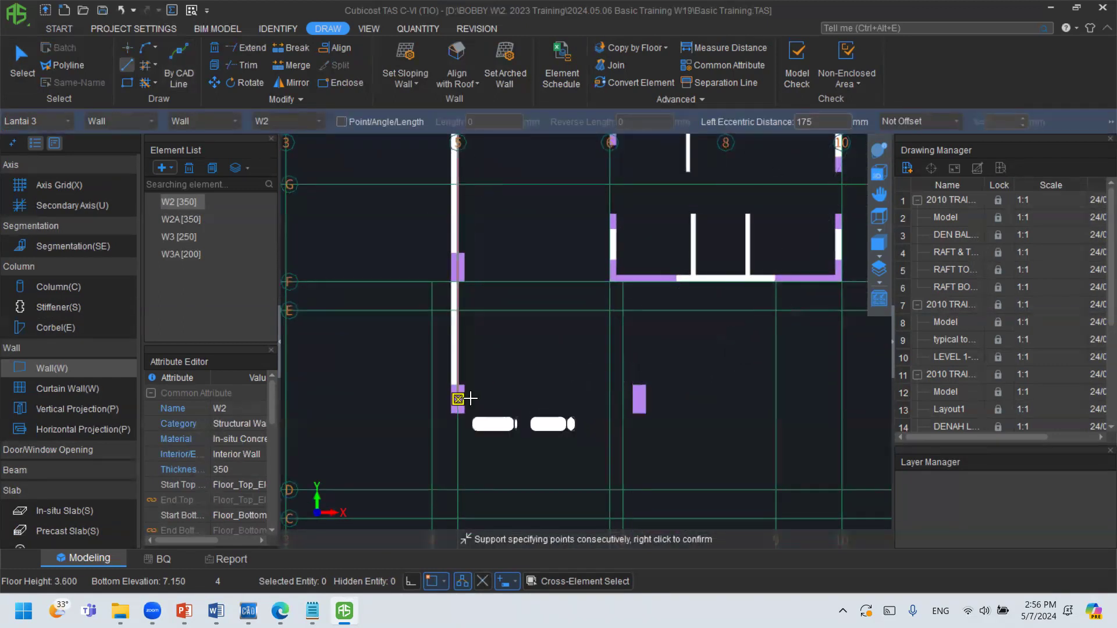
right_click(460, 402)
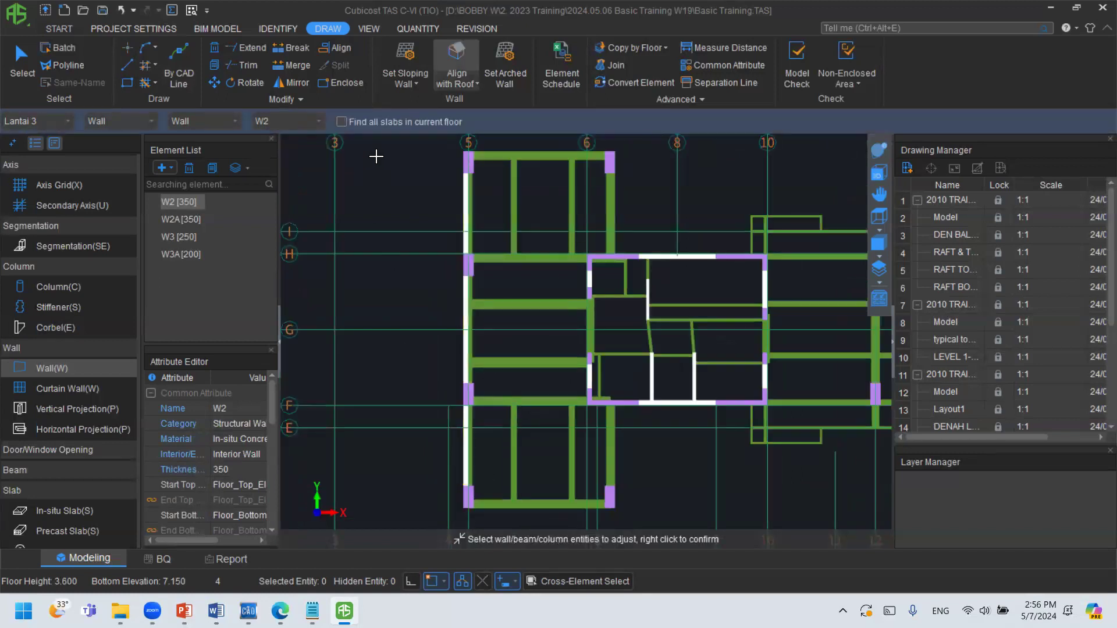
Align the grid 5 wall with both roof halves using Align with Roof, with finding all slabs in the current floor enabled.
middle_click_drag(500, 247, 500, 290)
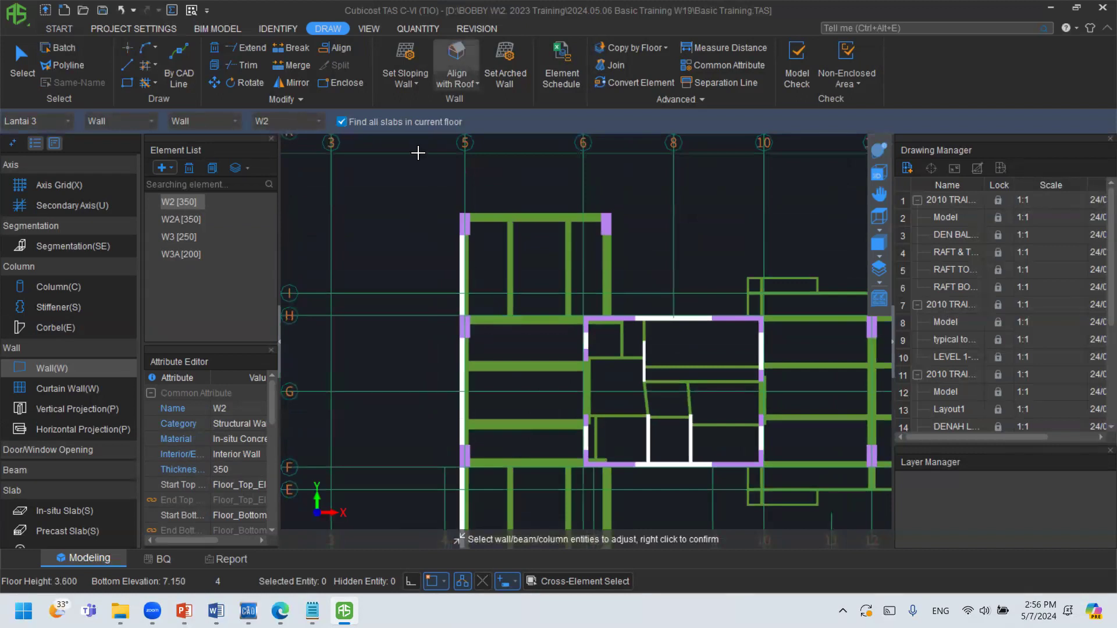
right_click(474, 279)
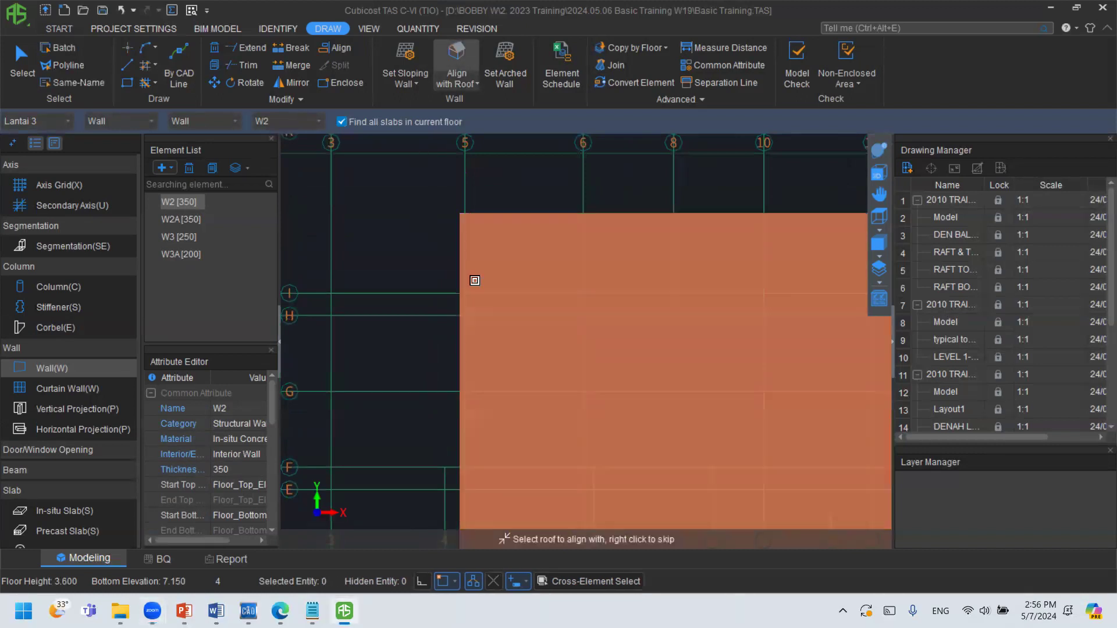
left_click(468, 394)
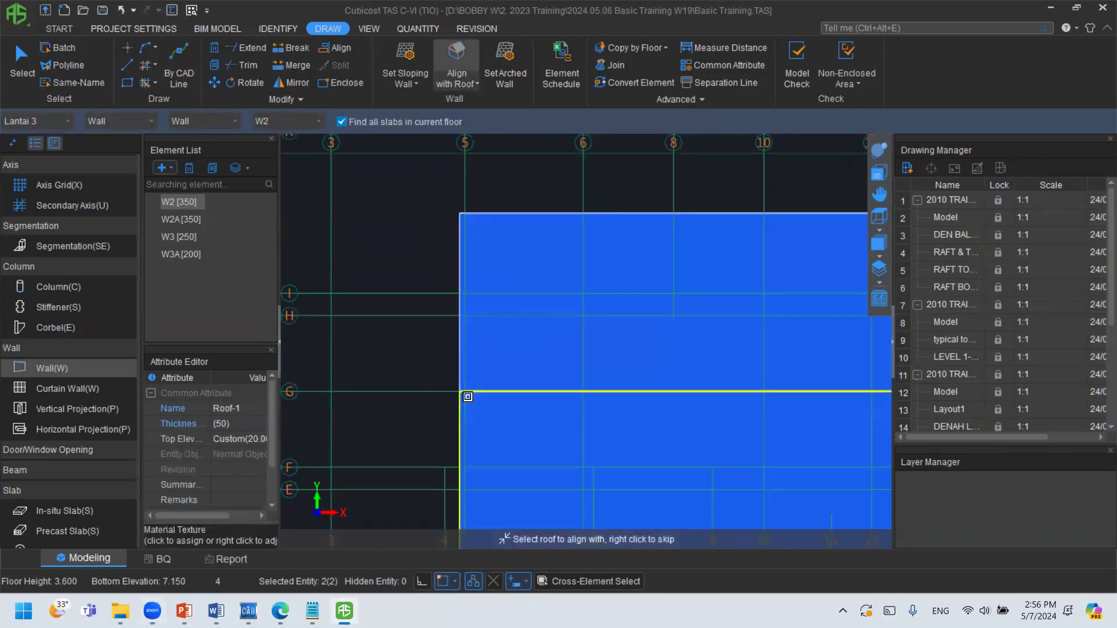
left_click(575, 340)
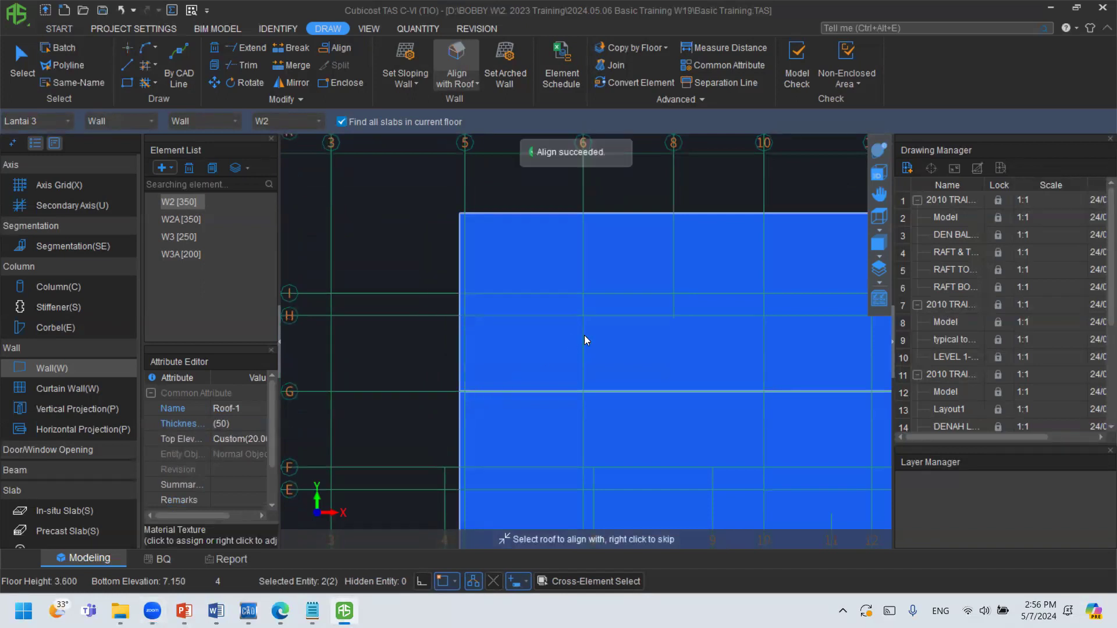
Orbit to the gable wall in 3D and select each of its two segments to inspect its shape.
left_click_drag(558, 287, 691, 224, "ctrl")
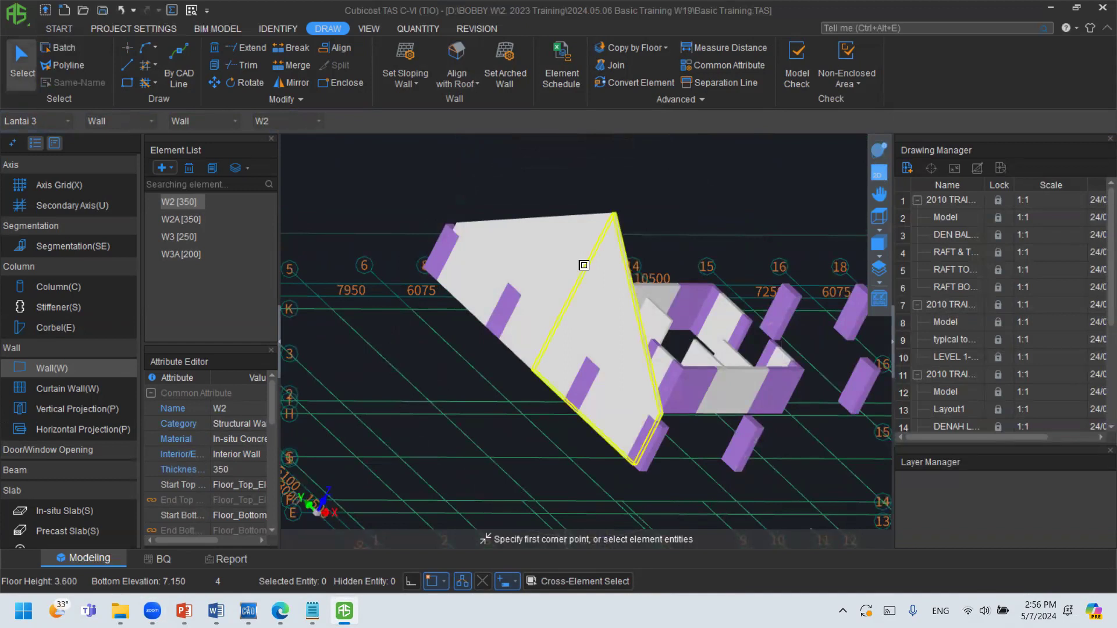
left_click(551, 239)
key("Escape")
left_click(635, 297)
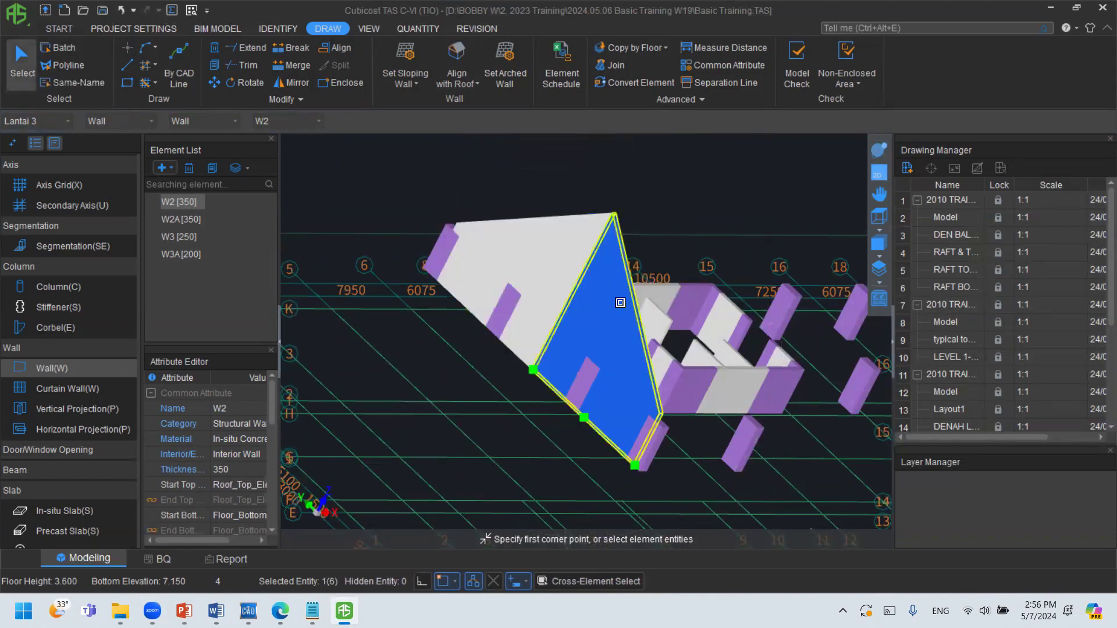
key("Escape")
left_click(504, 260)
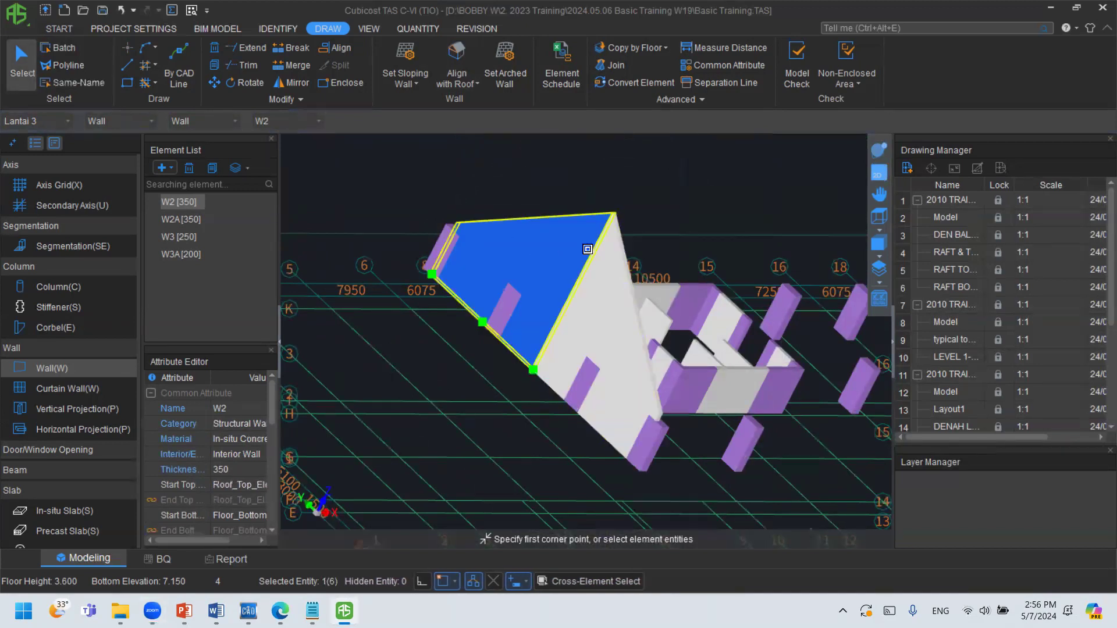
key("Escape")
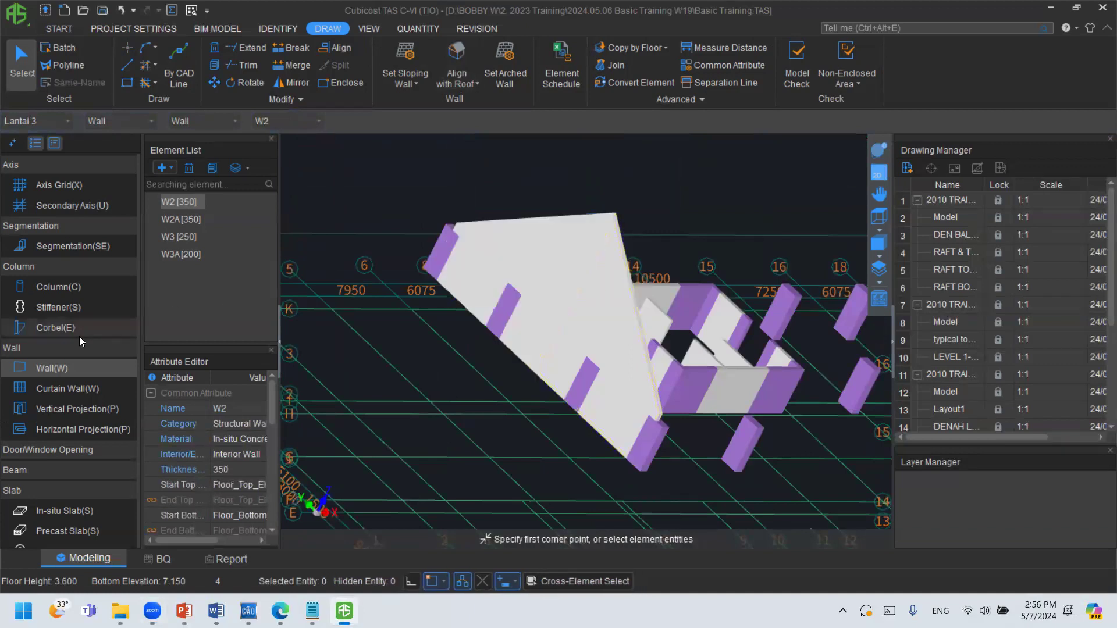
left_click(568, 264)
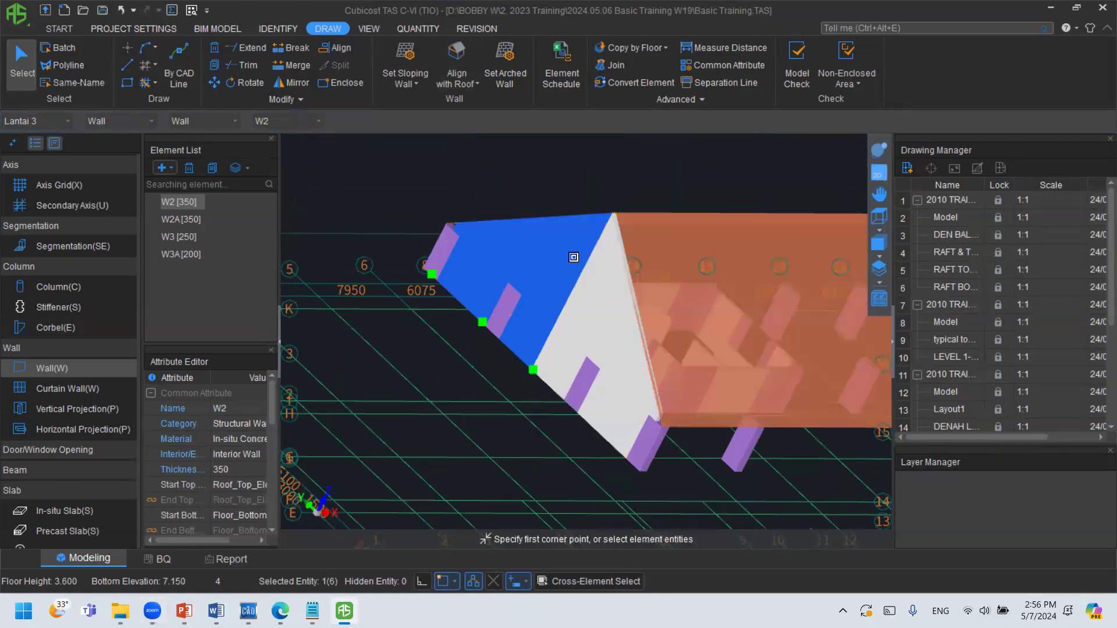
left_click(482, 322)
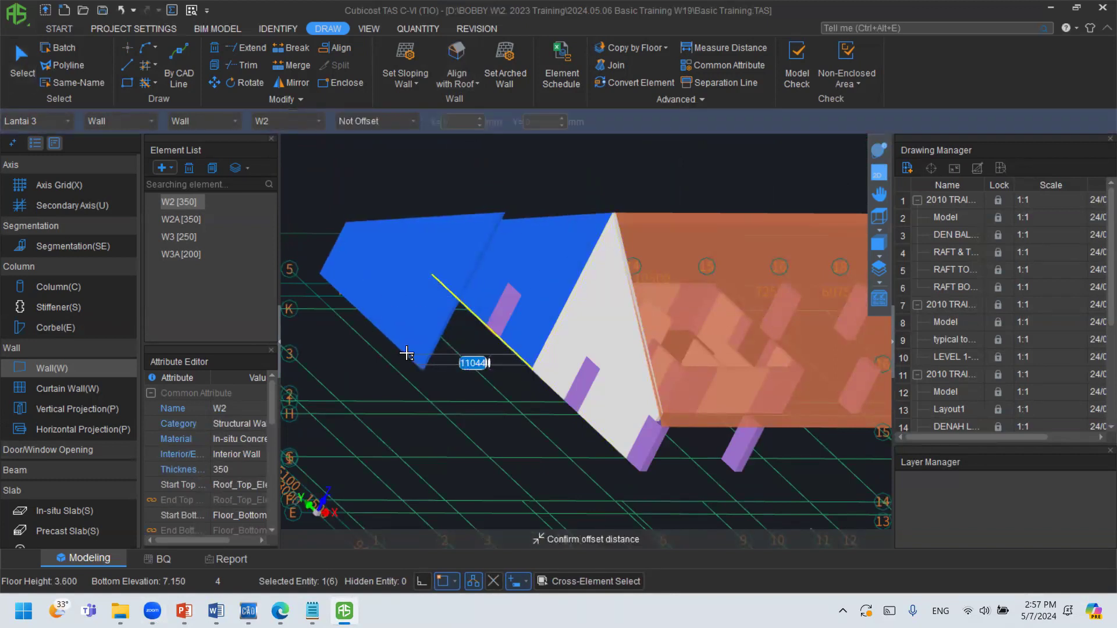
key("Escape")
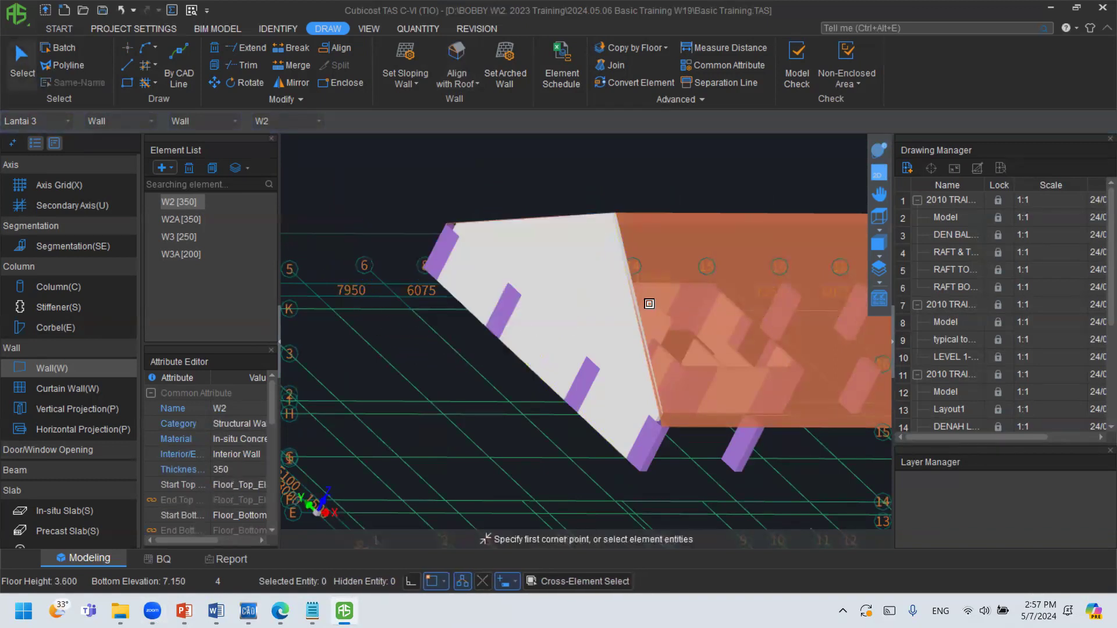
left_click(477, 253)
scroll(454, 277, "up", 5)
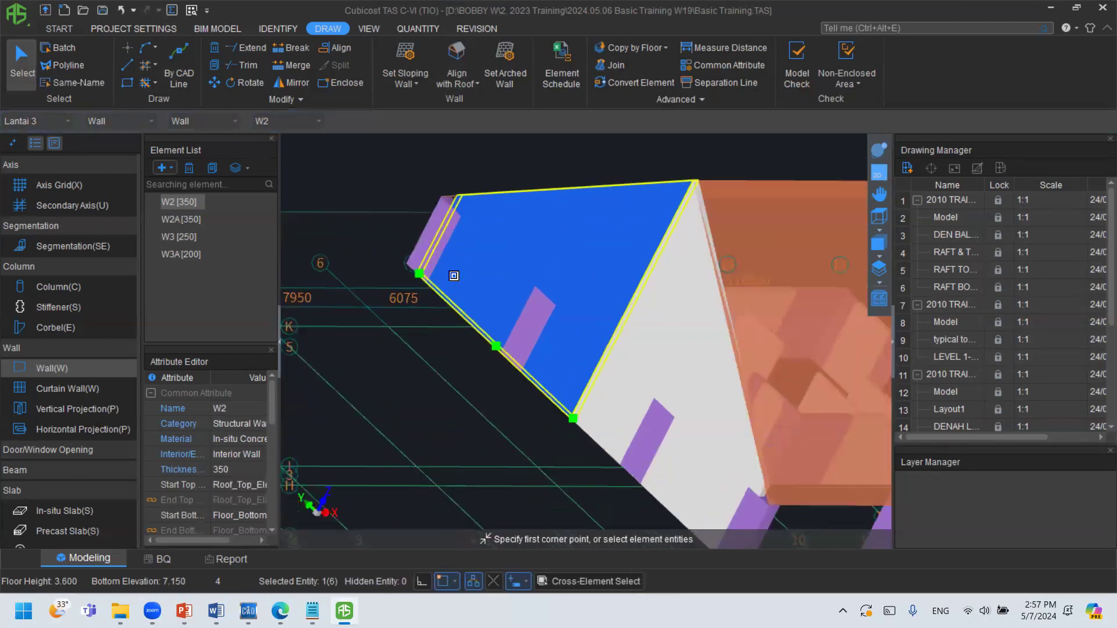
left_click(402, 280)
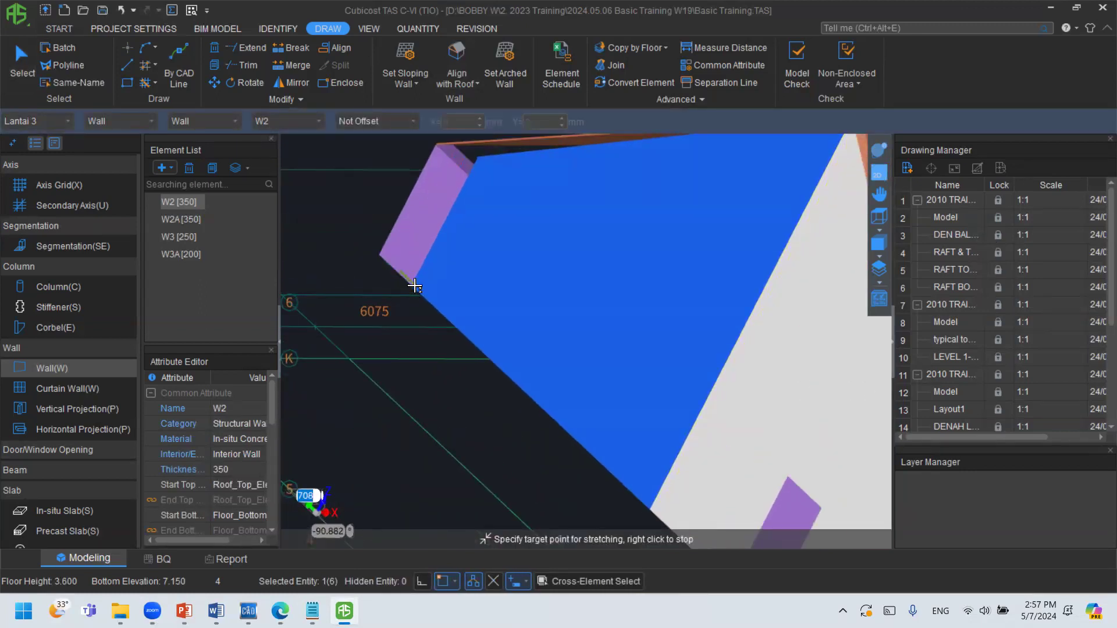
key("Escape")
Move the northern segment of the gable wall 350 mm west from grid 5 and inspect the result in 3D.
left_click(878, 173)
middle_click_drag(610, 275, 593, 364)
scroll(585, 180, "up", 2)
right_click(583, 182)
left_click(616, 98)
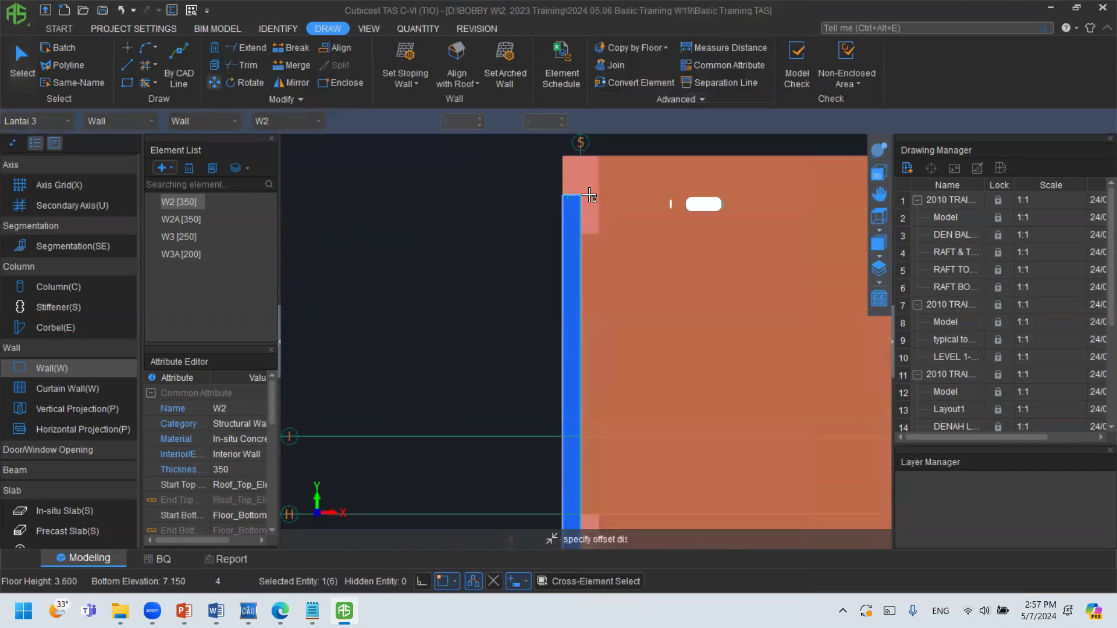
left_click(581, 195)
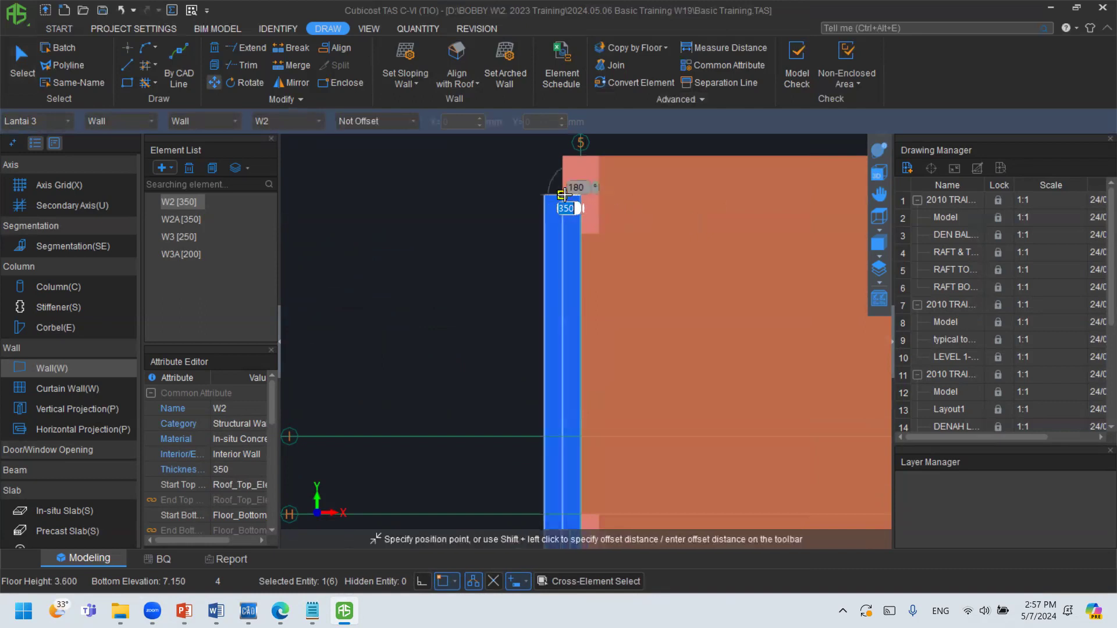
left_click(564, 195)
scroll(617, 206, "down", 4)
left_click(883, 153)
left_click_drag(666, 299, 500, 312)
Switch to the Ramp element type, create a new ramp element and return to the 2D plan view.
scroll(49, 448, "down", 7)
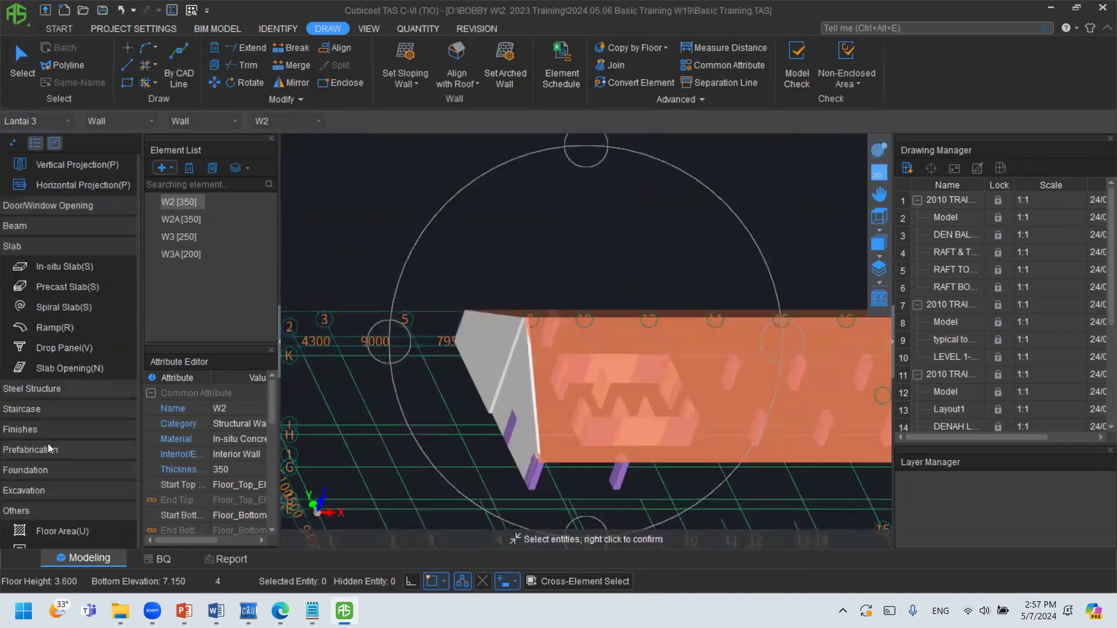
scroll(58, 323, "up", 2)
left_click(63, 247)
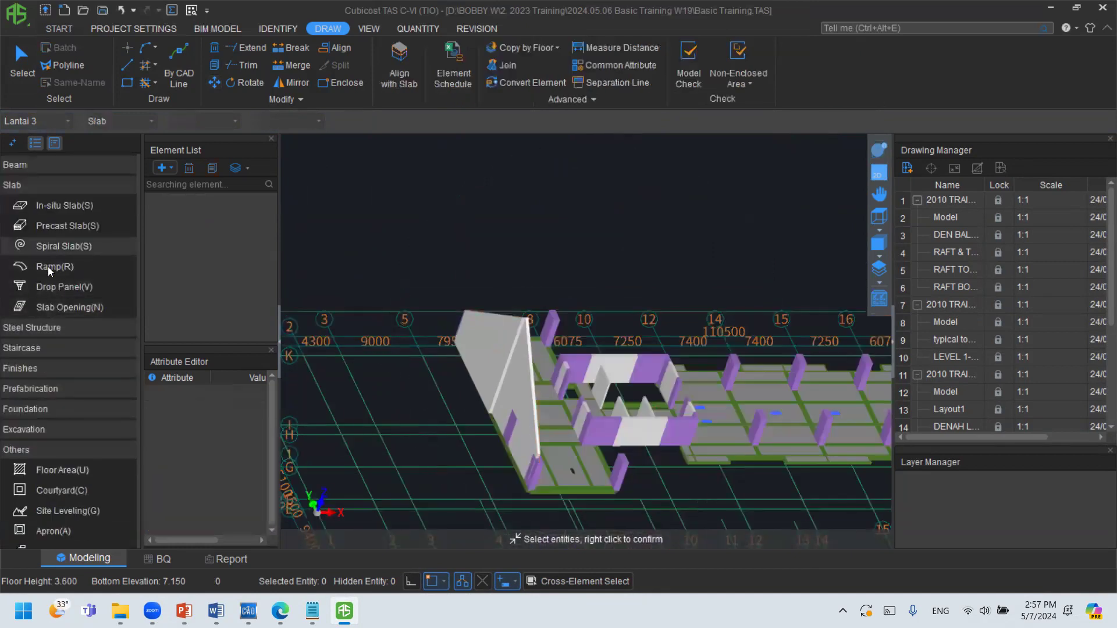
left_click(68, 267)
left_click(65, 244)
left_click(164, 168)
left_click(187, 194)
right_click(391, 263)
left_click(69, 268)
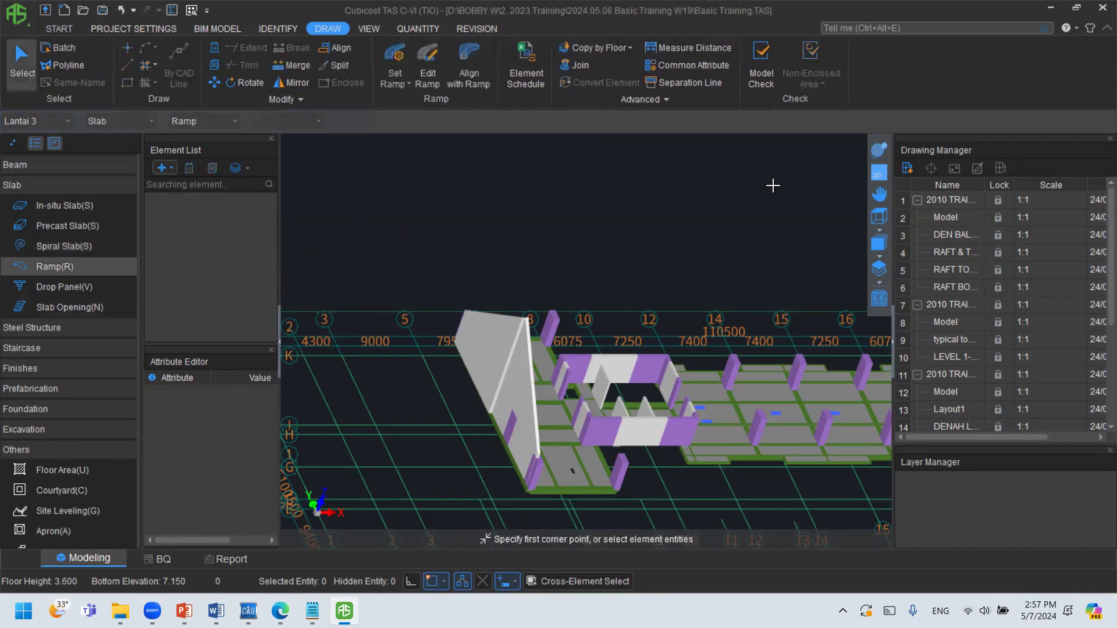
left_click(878, 173)
Try to draw a four-sided ramp outline point by point around grid 3, west of the building.
left_click(372, 244)
left_click(423, 245)
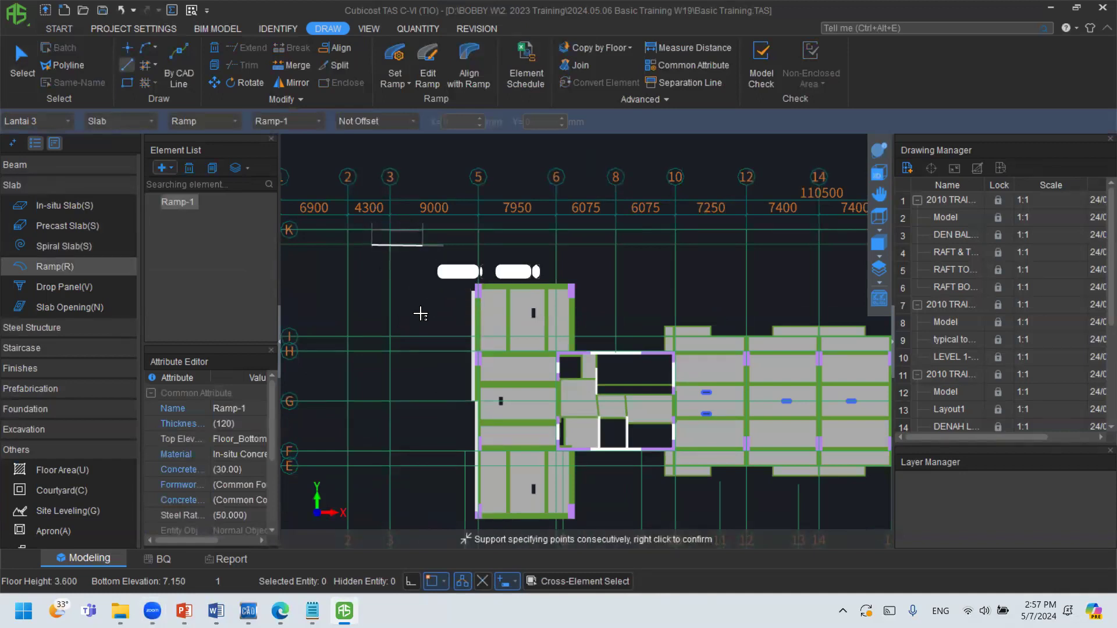
left_click(420, 386)
left_click(377, 386)
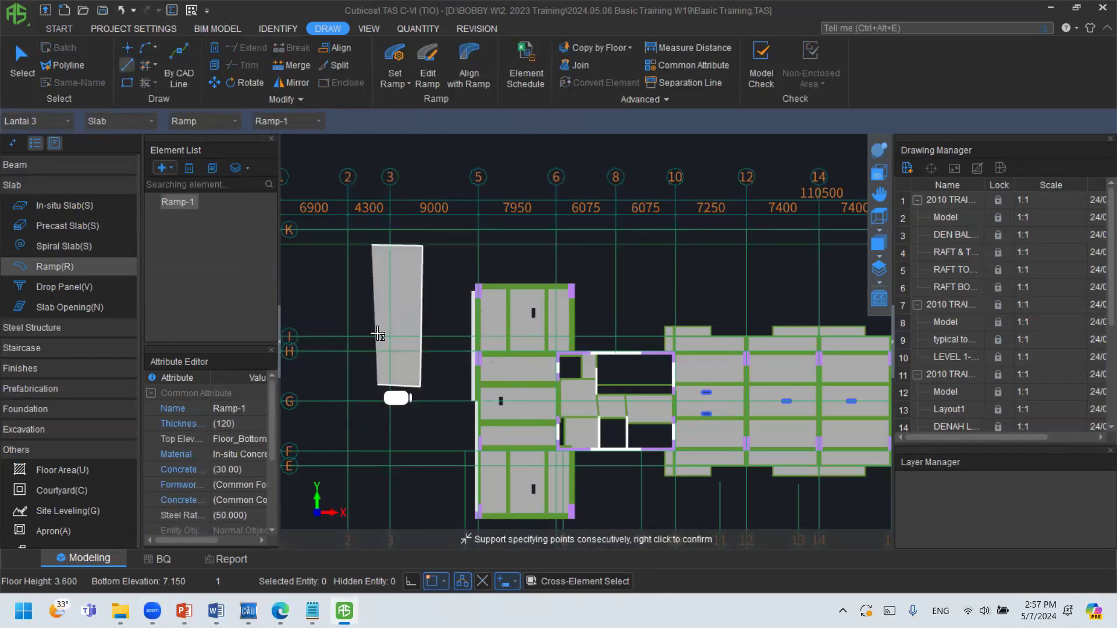
left_click(373, 245)
right_click(373, 245)
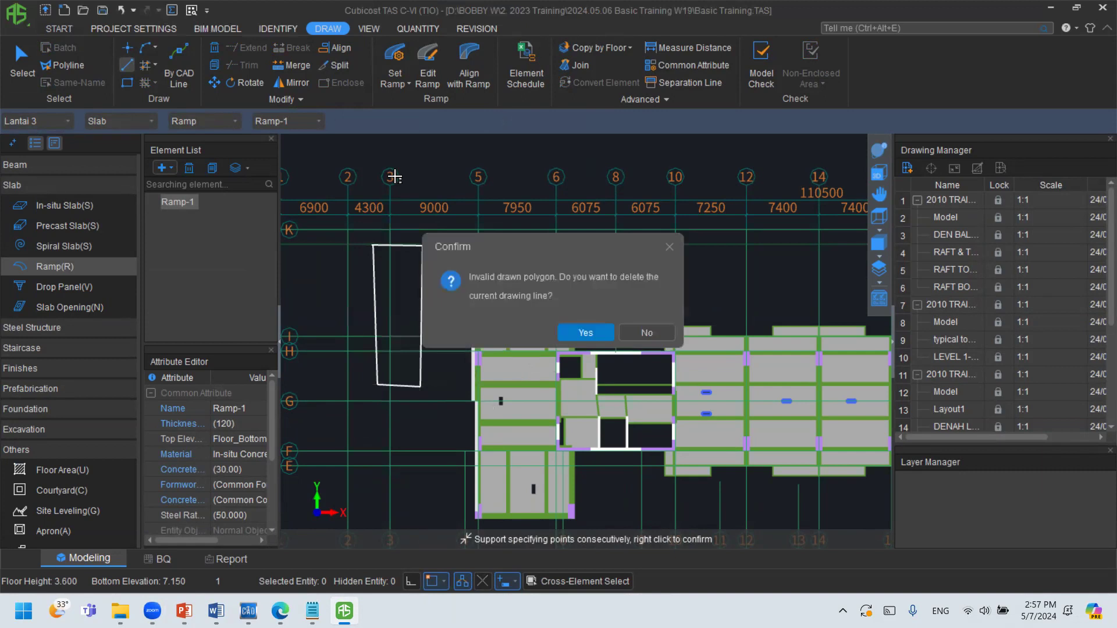
left_click(587, 332)
Draw a rectangular ramp around grid 3, west of the building, from just south of grid K to grid G.
left_click(125, 82)
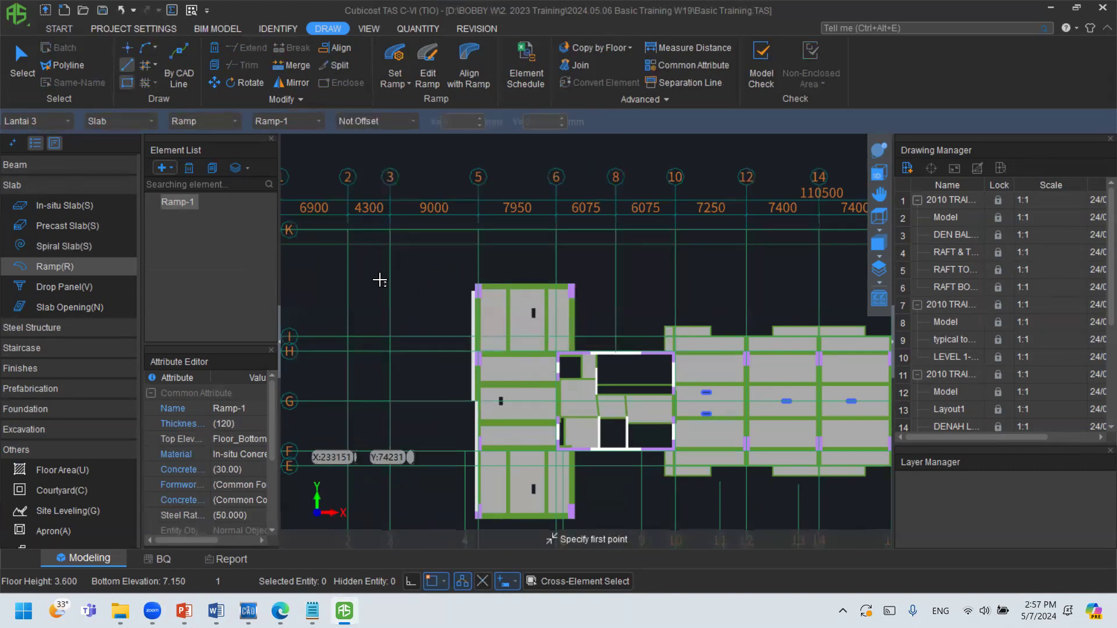
left_click(375, 263)
left_click(434, 404)
Start Set Ramp on the rectangular ramp and draw its centreline from the north edge to the south edge.
left_click(388, 63)
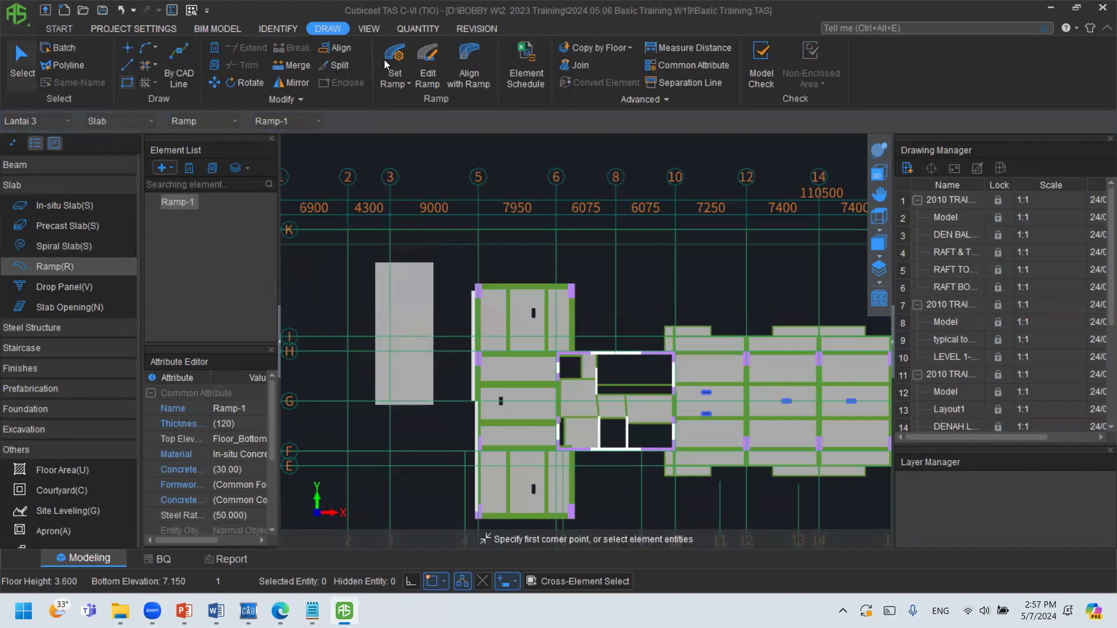
left_click(415, 277)
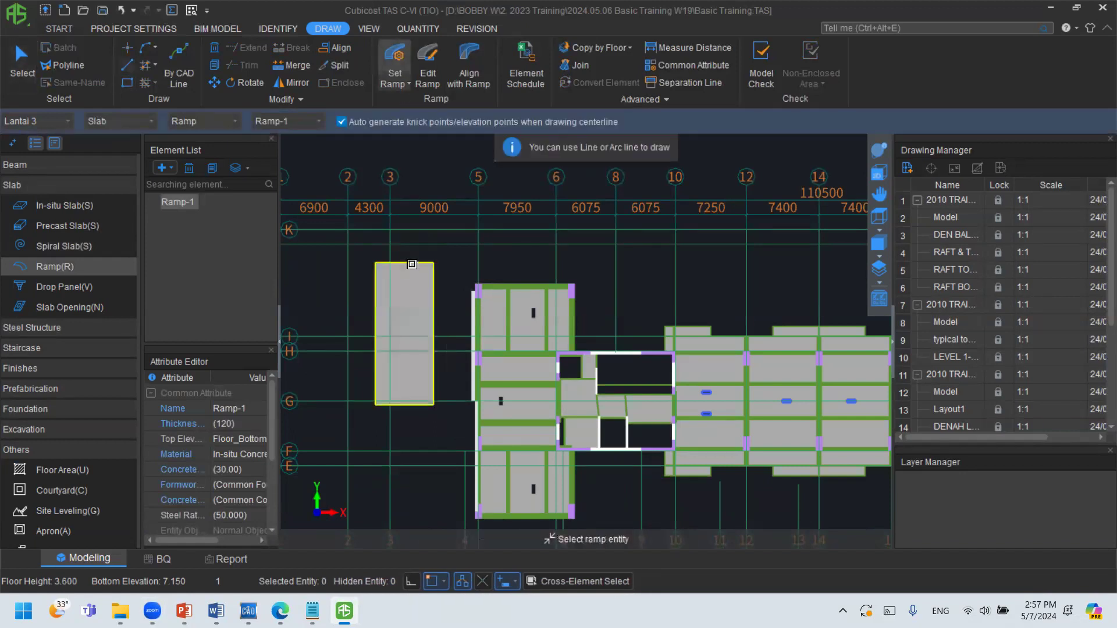
left_click(409, 408)
key("Escape")
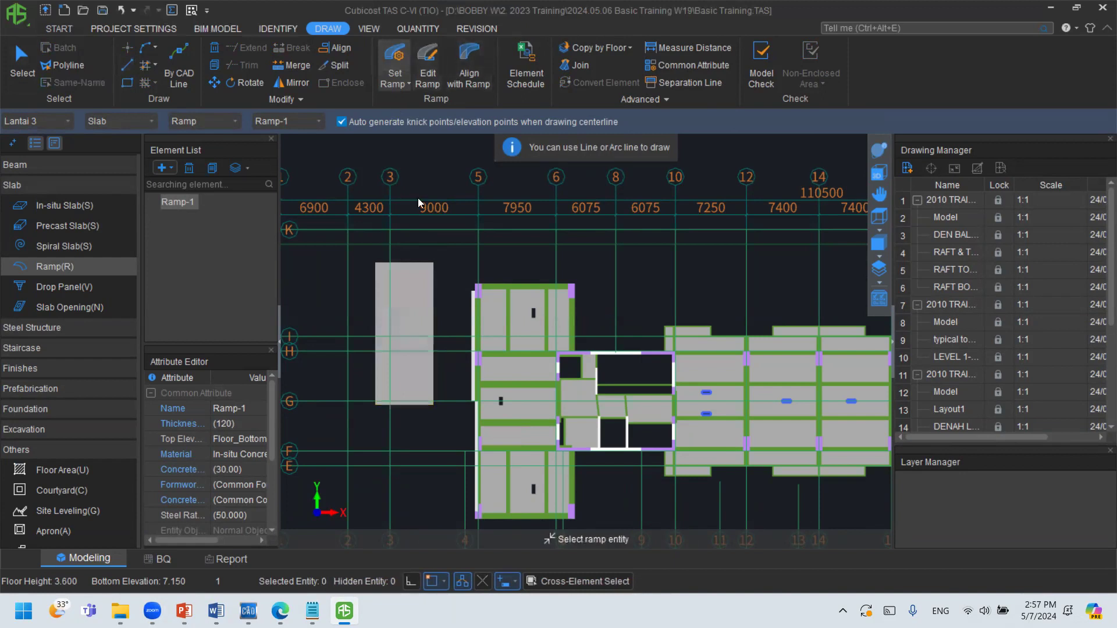
left_click(407, 260)
scroll(405, 251, "up", 1)
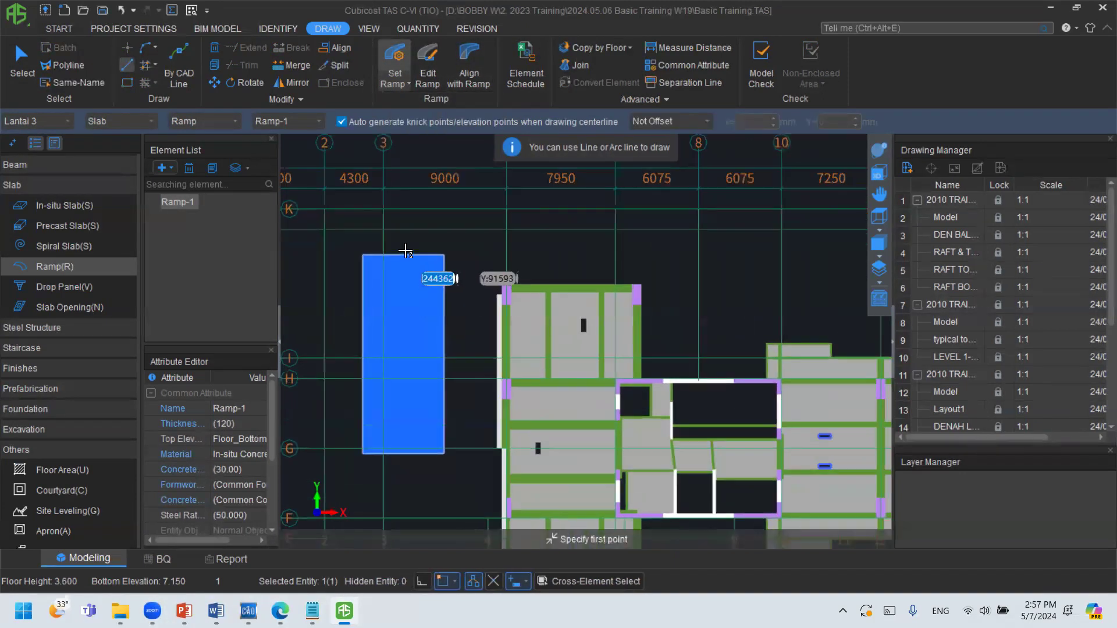
left_click(404, 255)
left_click(403, 451)
right_click(403, 451)
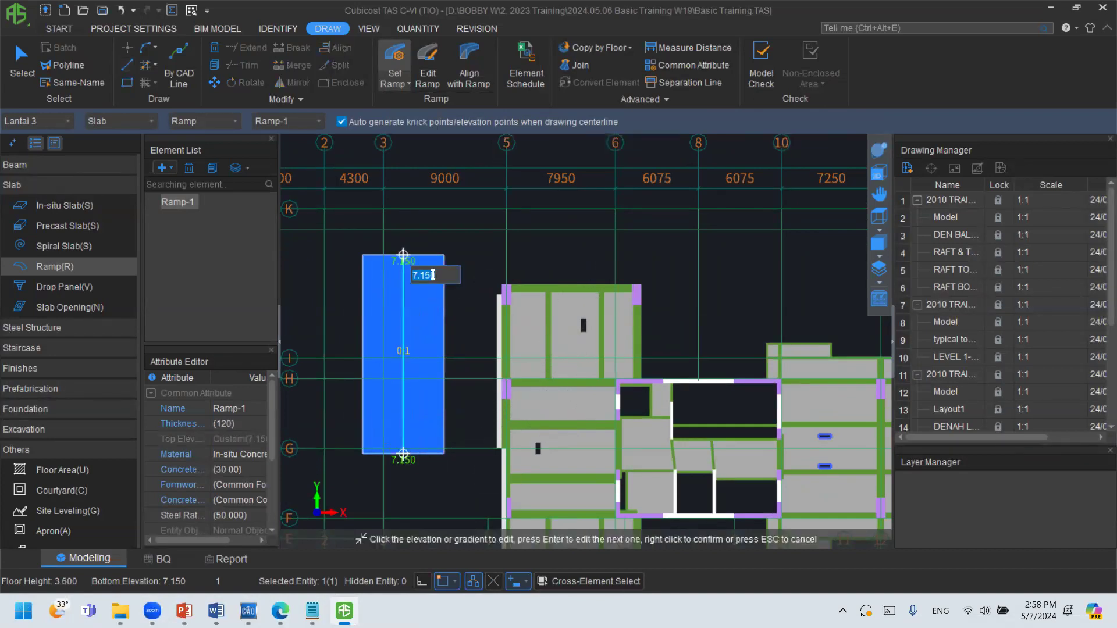
Set the elevation at the ramp's southern end to 10 and inspect the slope in 3D.
left_click(405, 458)
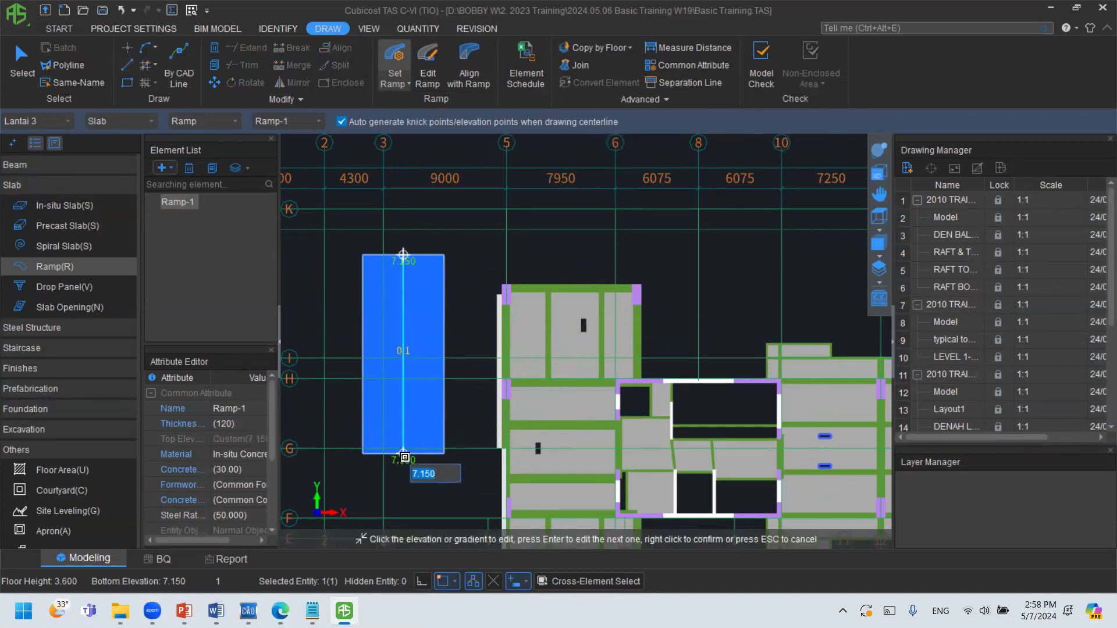
type("10")
key("Return")
right_click(438, 472)
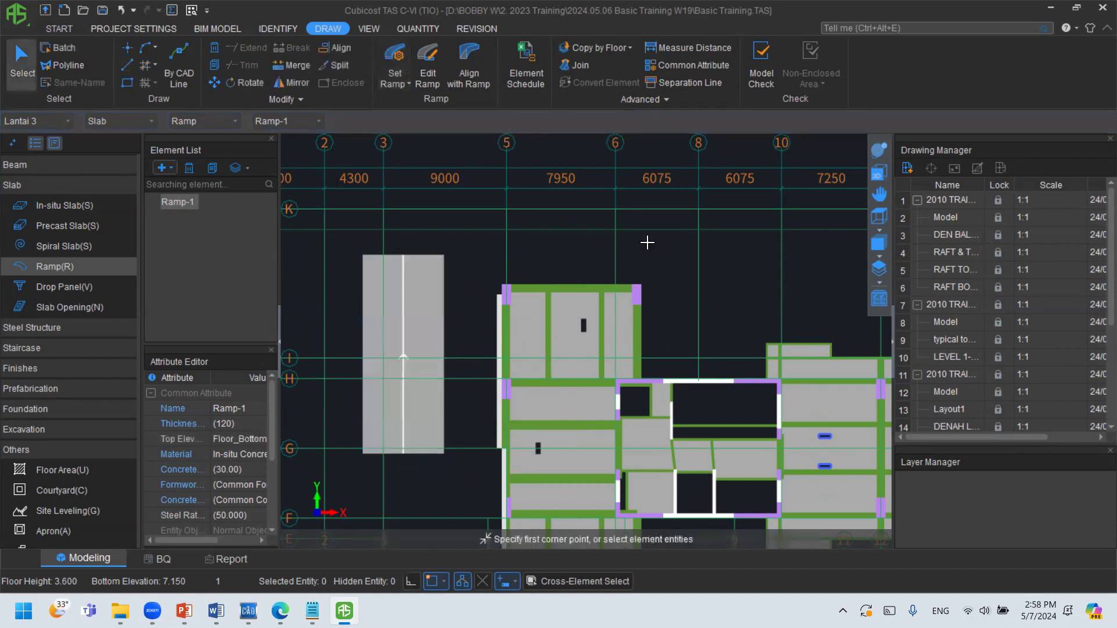
left_click(879, 150)
left_click_drag(590, 232, 648, 175)
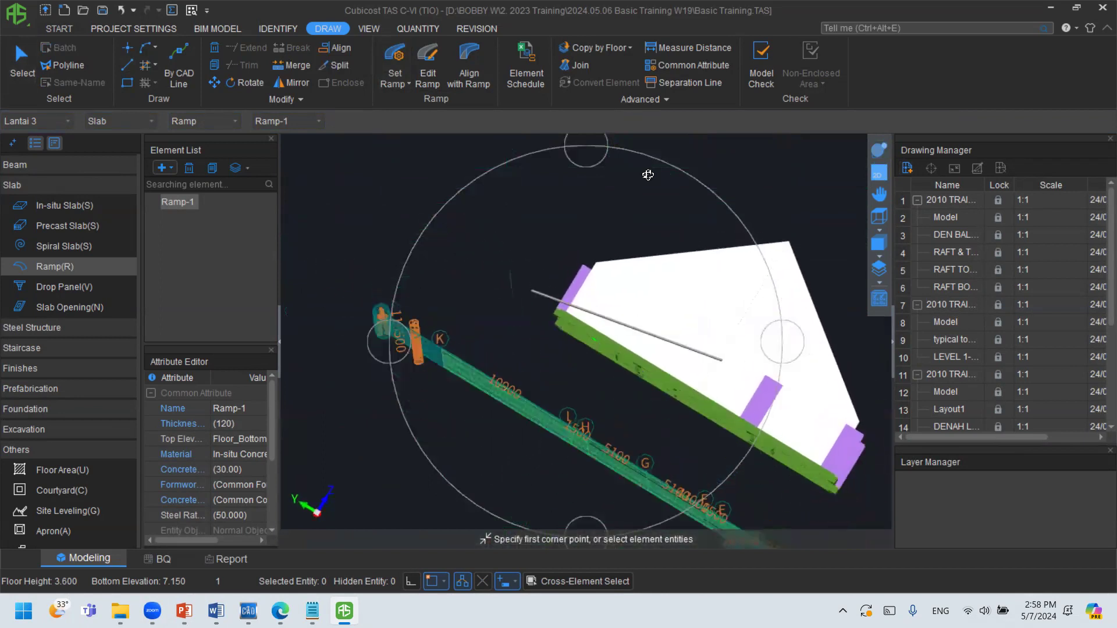
Return to the 2D plan view and undo the ramp's slope, its drawing and the creation of its element.
left_click(879, 173)
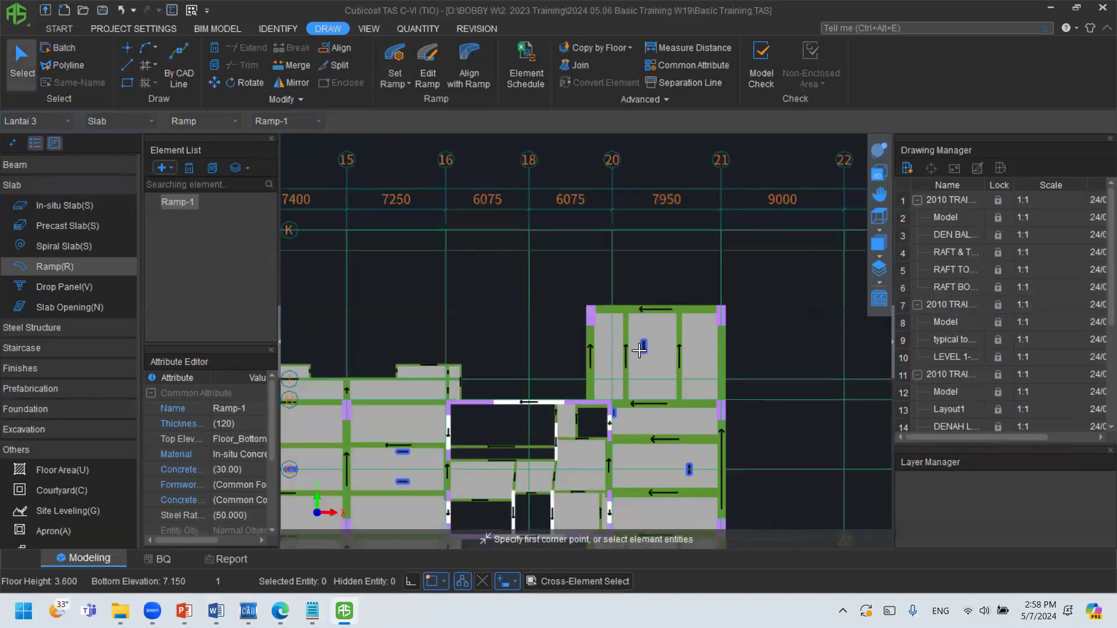
scroll(607, 329, "down", 3)
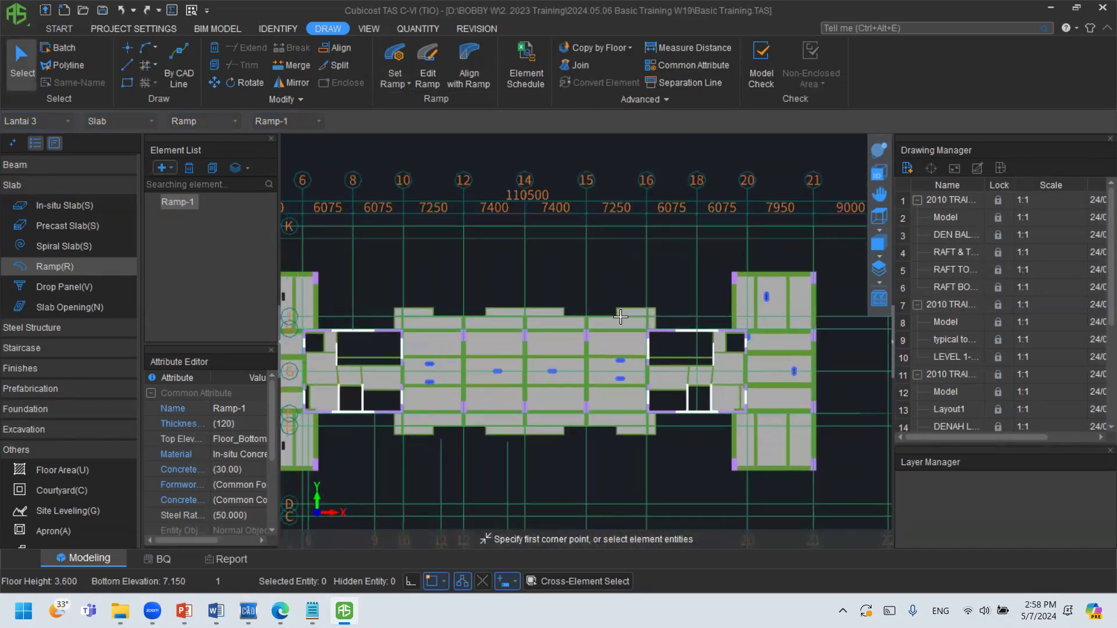
key("ctrl+z")
key("ctrl+z")
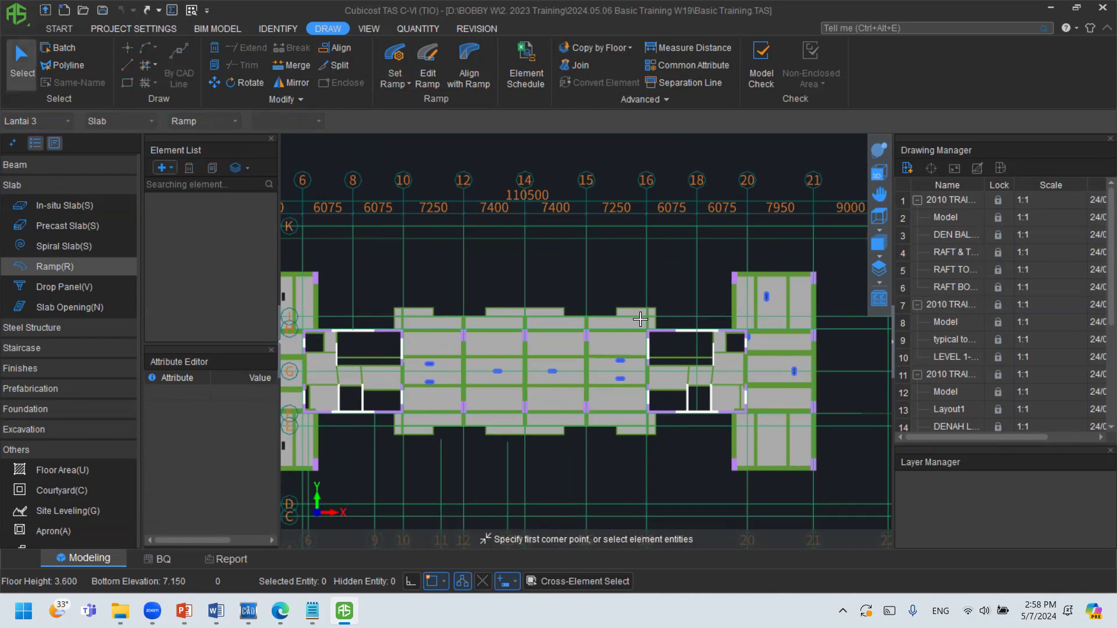
middle_click_drag(472, 300, 500, 303)
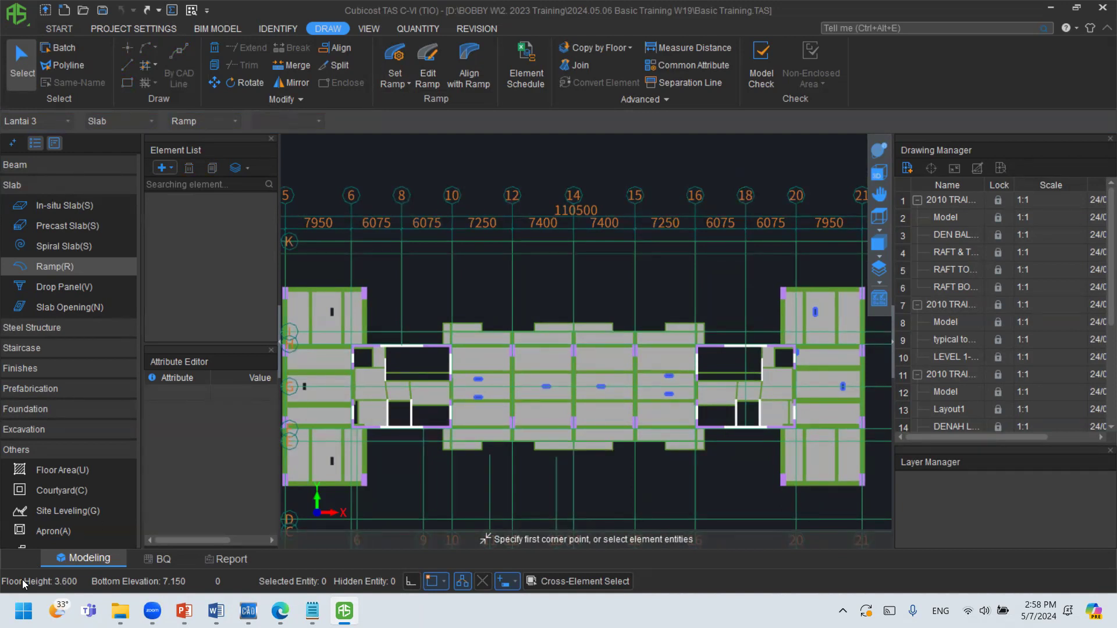
Switch to the PowerPoint training deck and go through the Export to TRB section to the Export Model slide.
left_click(184, 611)
scroll(61, 418, "down", 7)
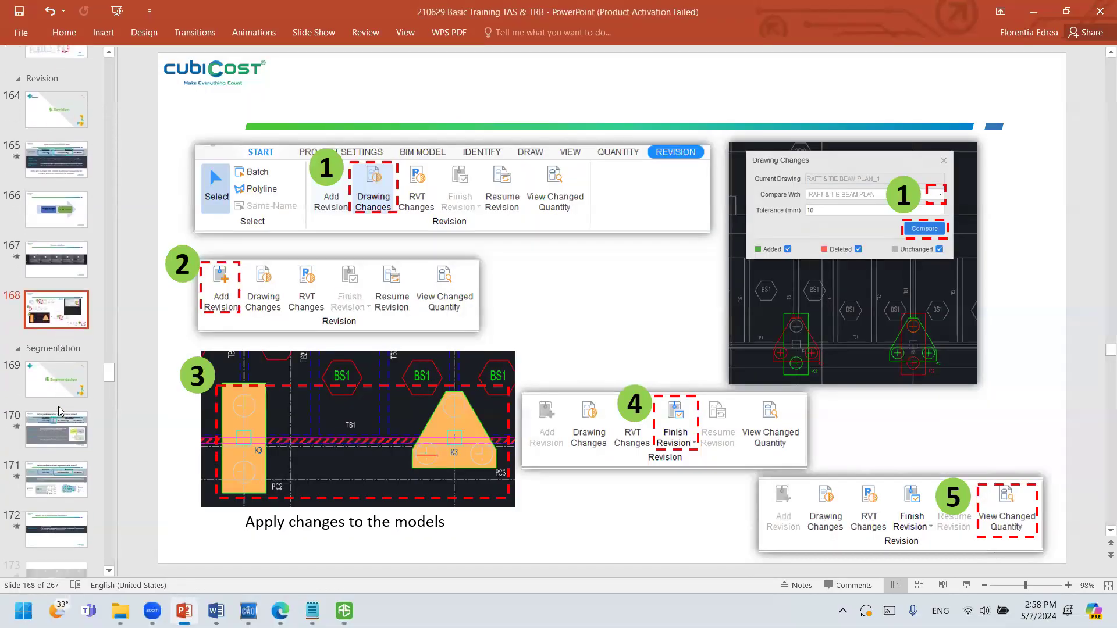
scroll(61, 417, "down", 2)
left_click(58, 391)
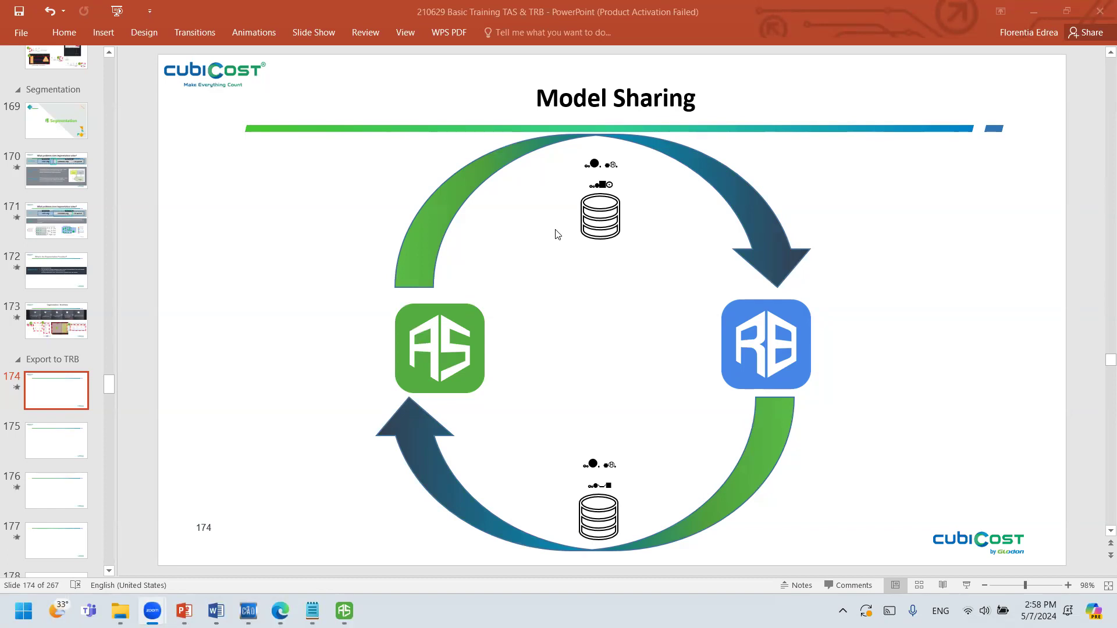
scroll(570, 245, "down", 2)
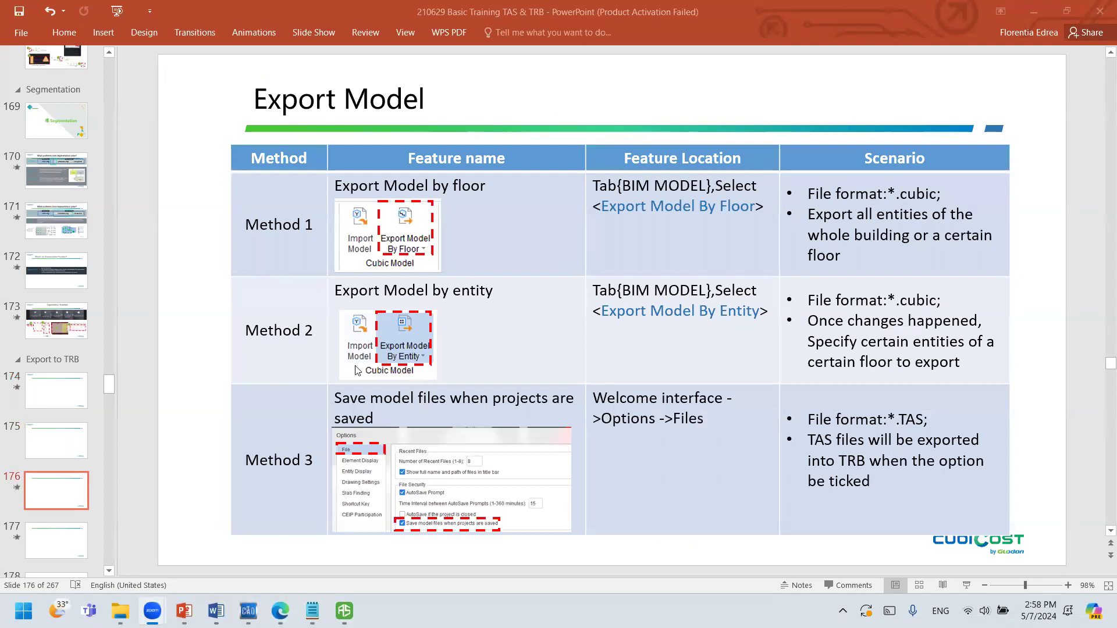
Review the export methods in the Export Model table, highlighting the by-floor and by-entity feature names.
left_click_drag(335, 186, 482, 187)
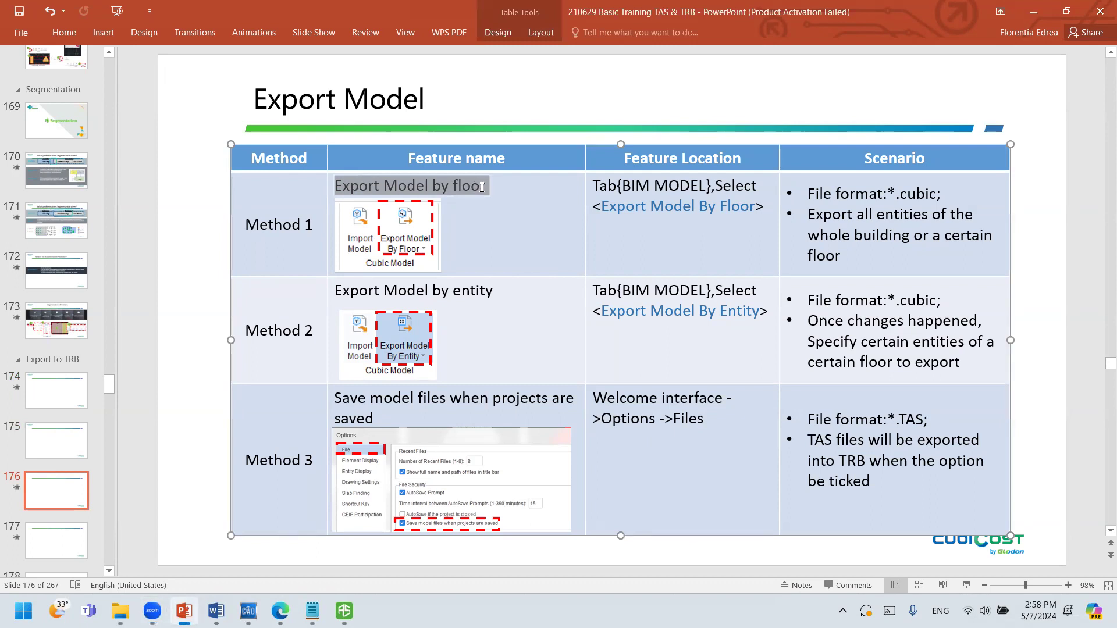
left_click_drag(336, 291, 482, 291)
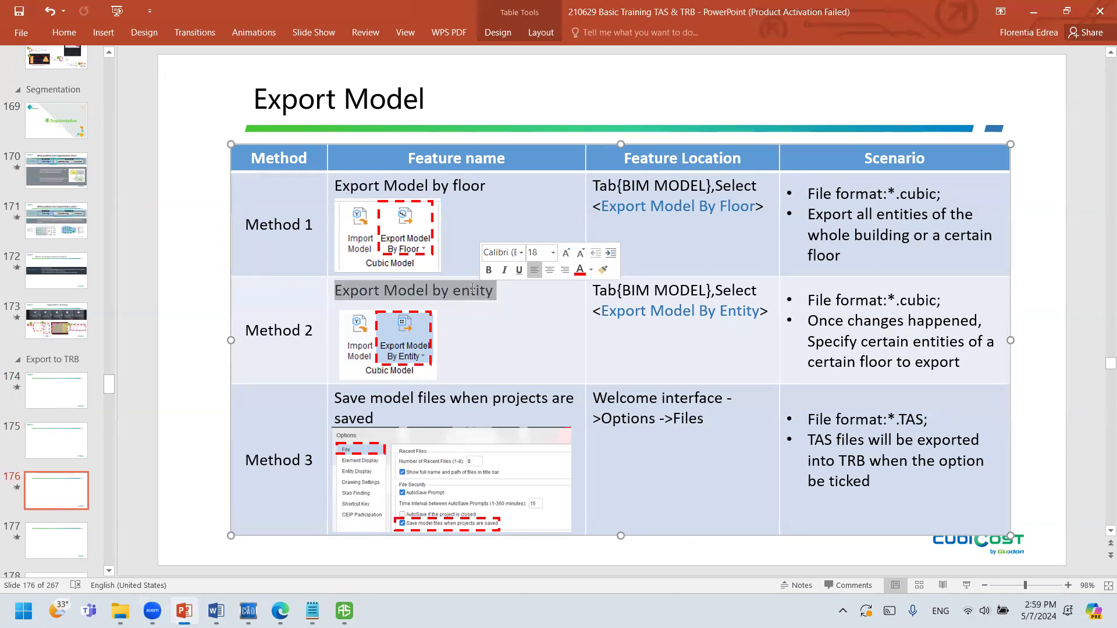
double_click(353, 401)
left_click(338, 399)
left_click(332, 401)
left_click(350, 399)
left_click(358, 399)
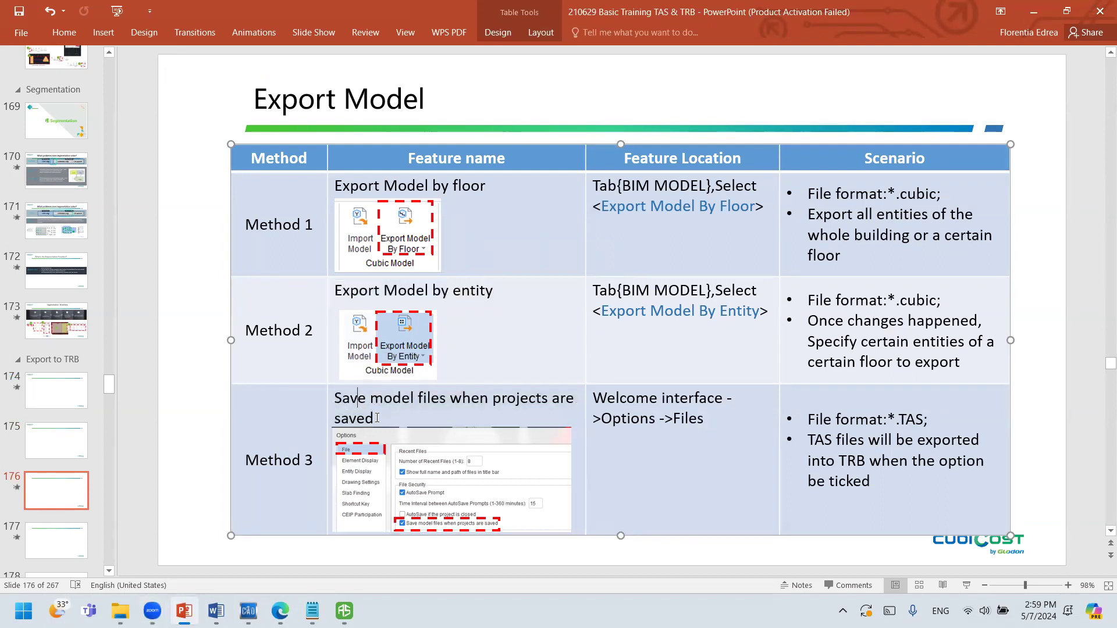
left_click(377, 419)
left_click_drag(359, 402, 378, 417)
left_click(378, 418)
key("ctrl+z")
Highlight the Method 1 name and feature cells in the Export Model table, and go to the Import Model slide.
left_click_drag(249, 238, 461, 243)
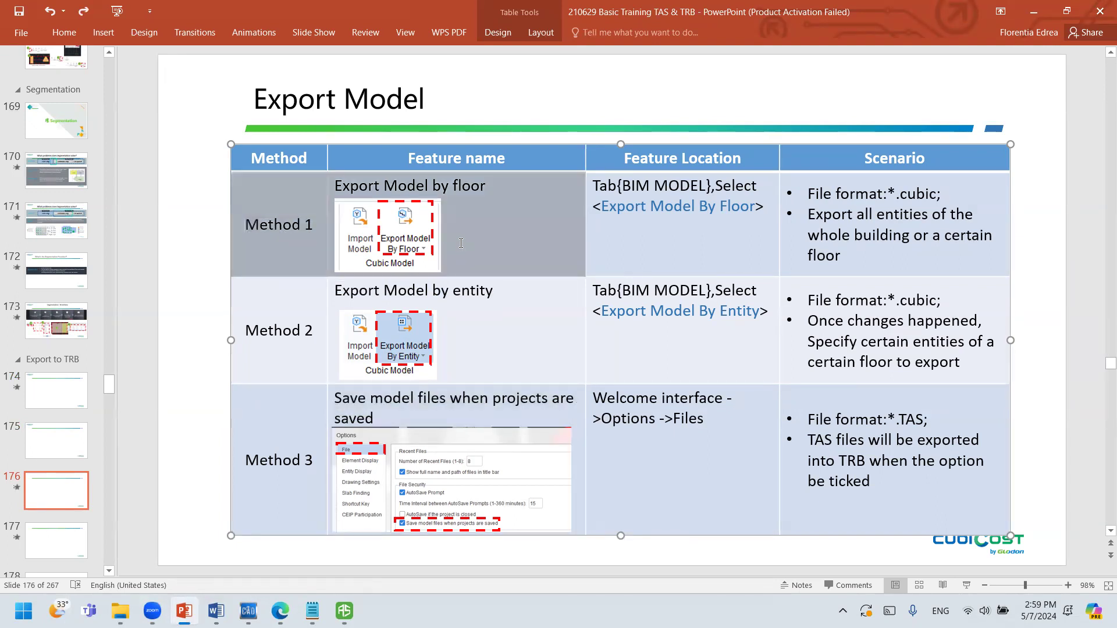
left_click(72, 551)
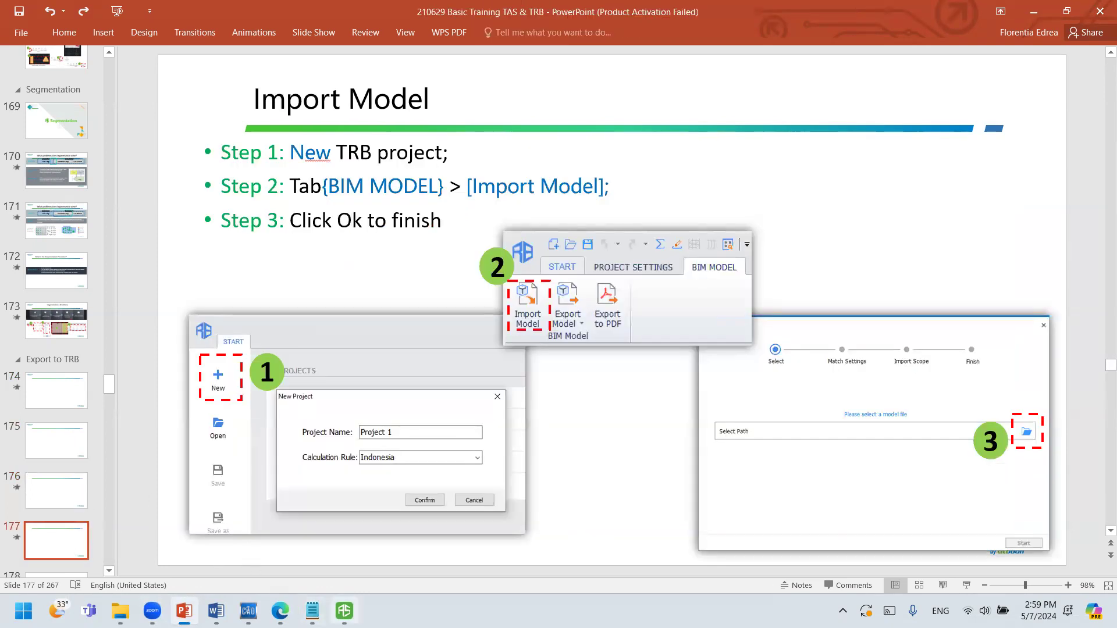
Switch to Cubicost TAS and examine the Lantai 3 model in 3D.
left_click(344, 611)
left_click(879, 151)
left_click_drag(563, 349, 655, 204)
right_click(656, 205)
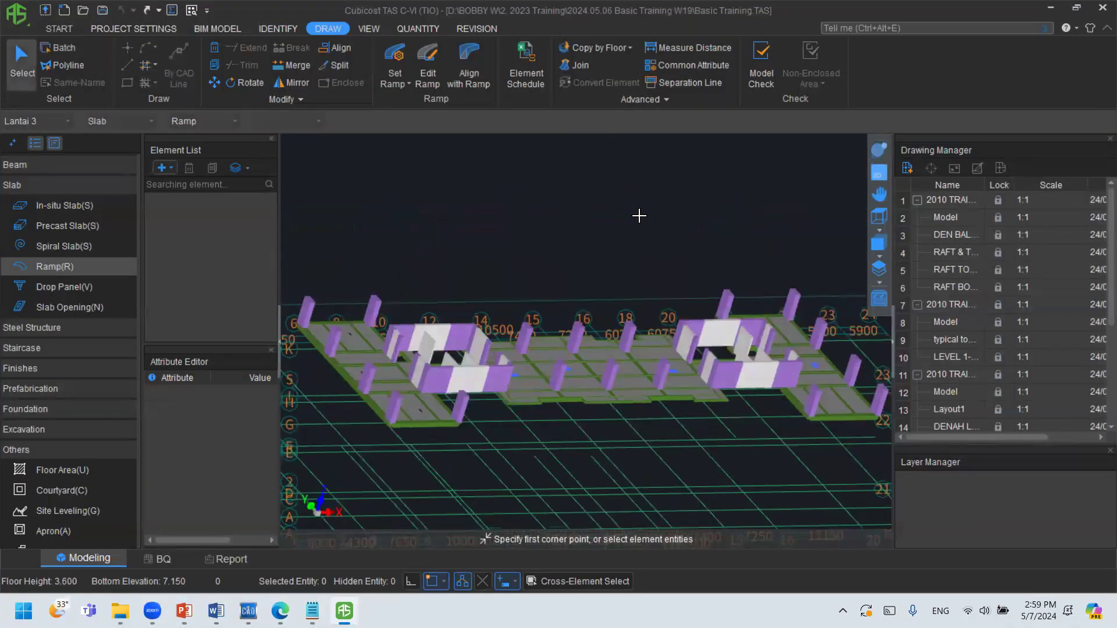
Return to the 2D plan view, change the floor to Lantai 1 and display its in-situ slabs.
scroll(56, 221, "up", 4)
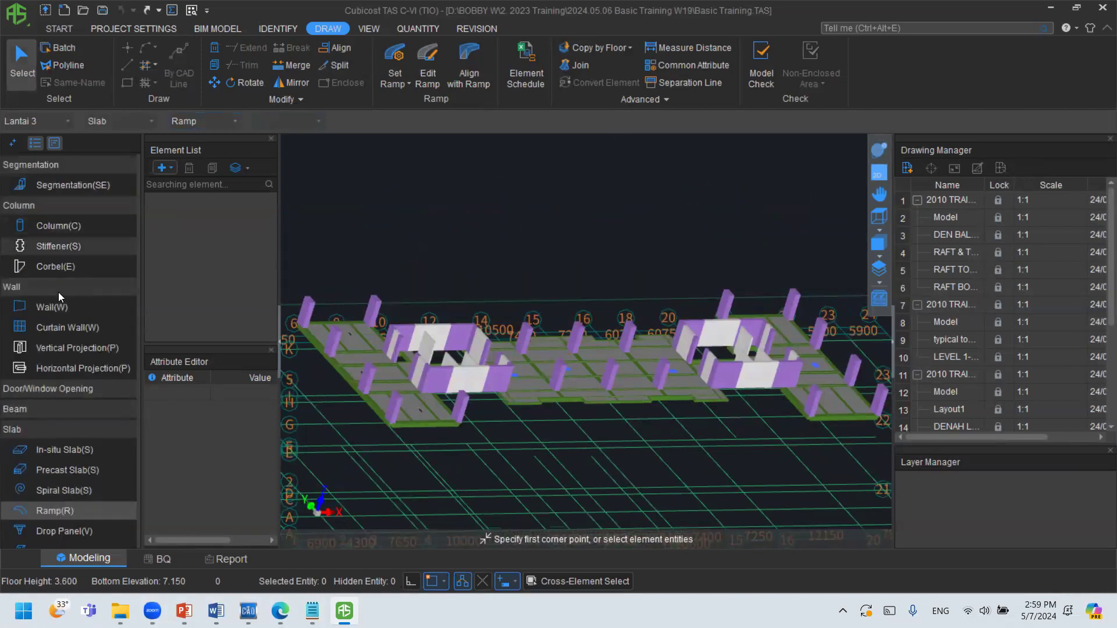
left_click(51, 307)
left_click(879, 173)
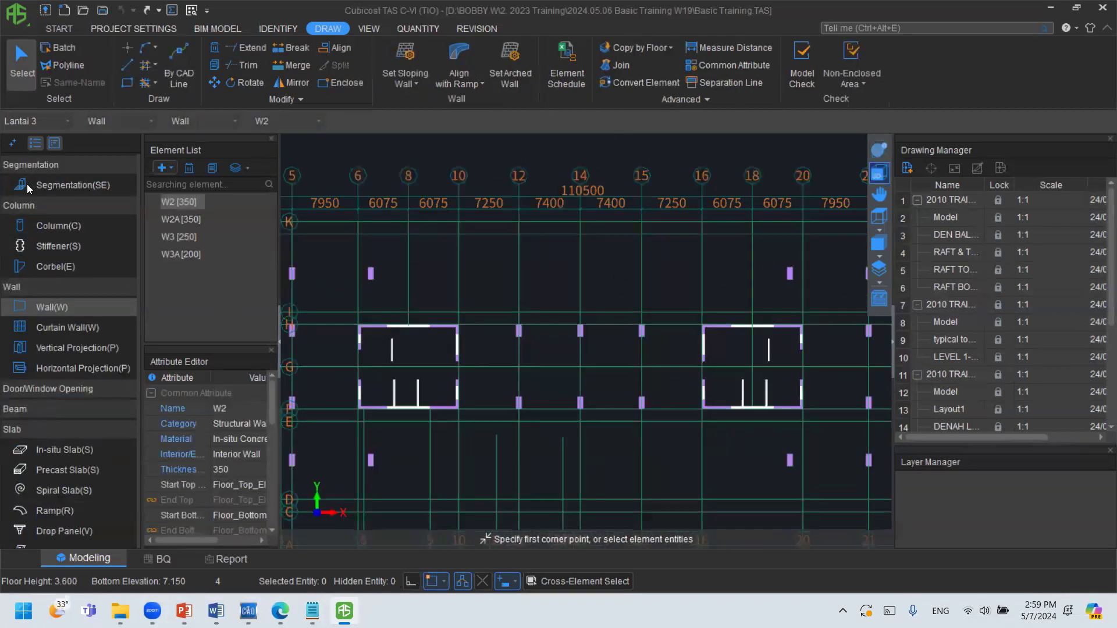
left_click(32, 122)
left_click(38, 171)
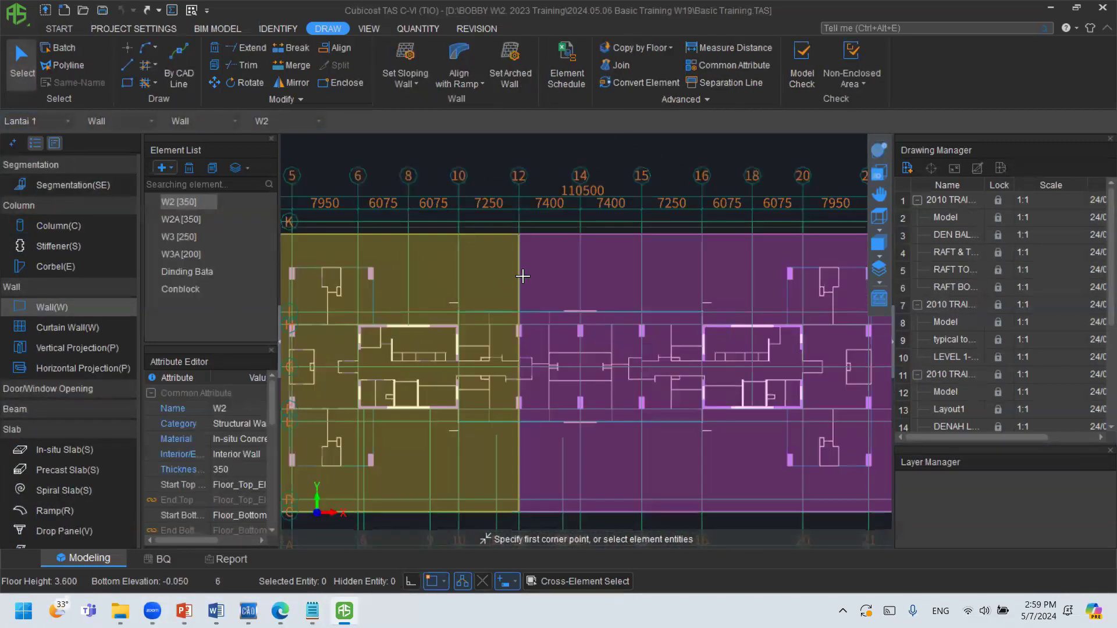
scroll(522, 276, "down", 1)
left_click(64, 450)
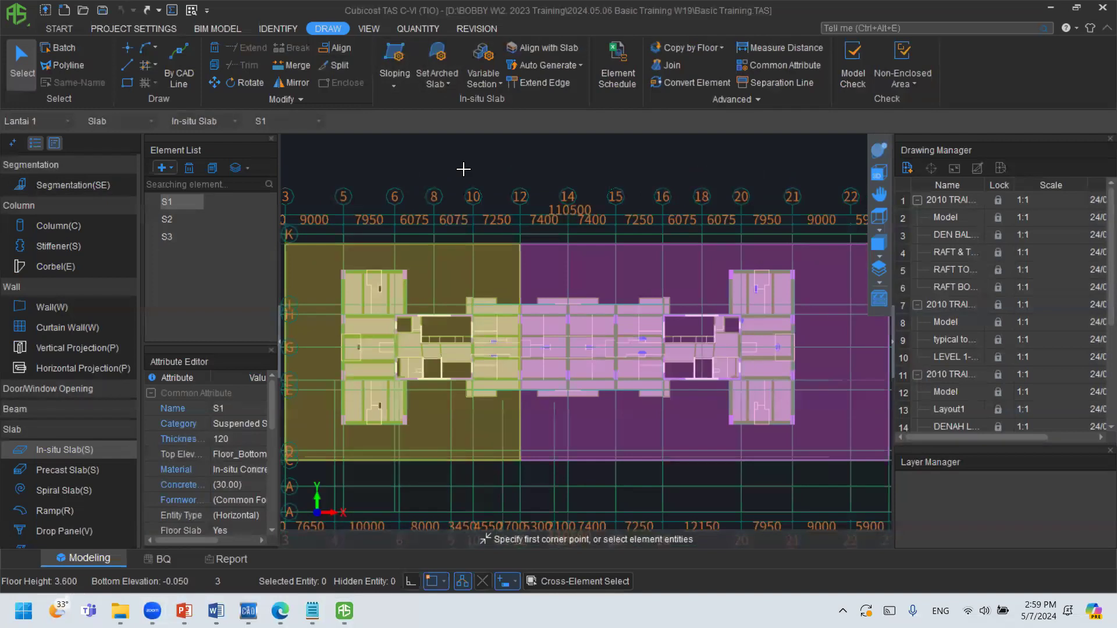
Bring up the BIM model exchange commands, review the floor list and circle the Export Model By Floor command in red.
mouse_move(201, 13)
left_mouse_down()
mouse_move(233, 42)
mouse_move(243, 21)
left_mouse_up()
left_click(228, 32)
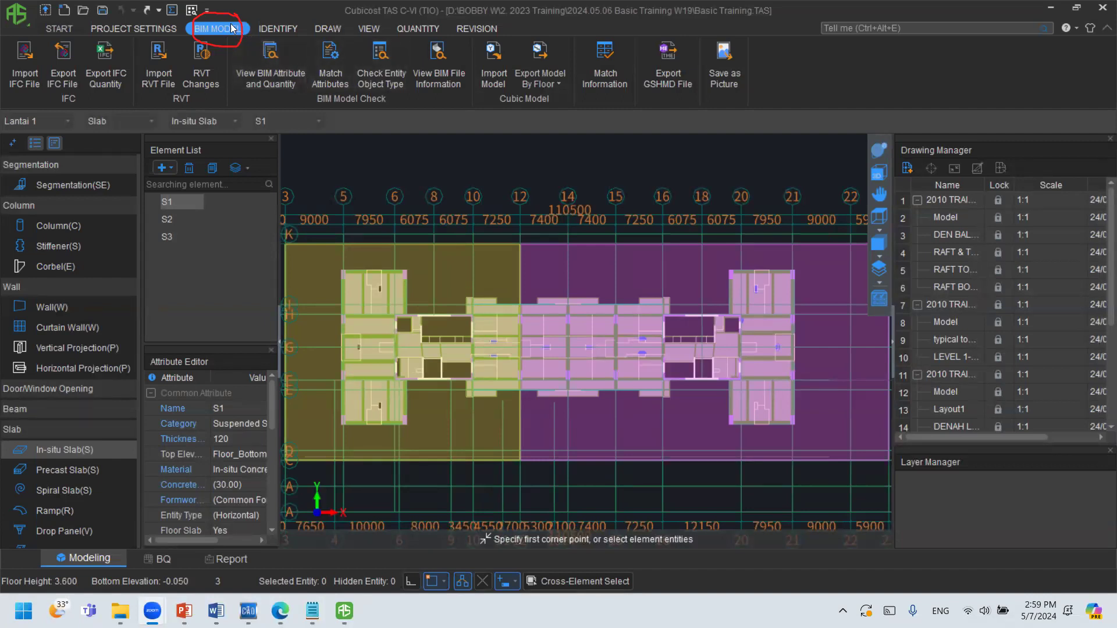
left_click(58, 120)
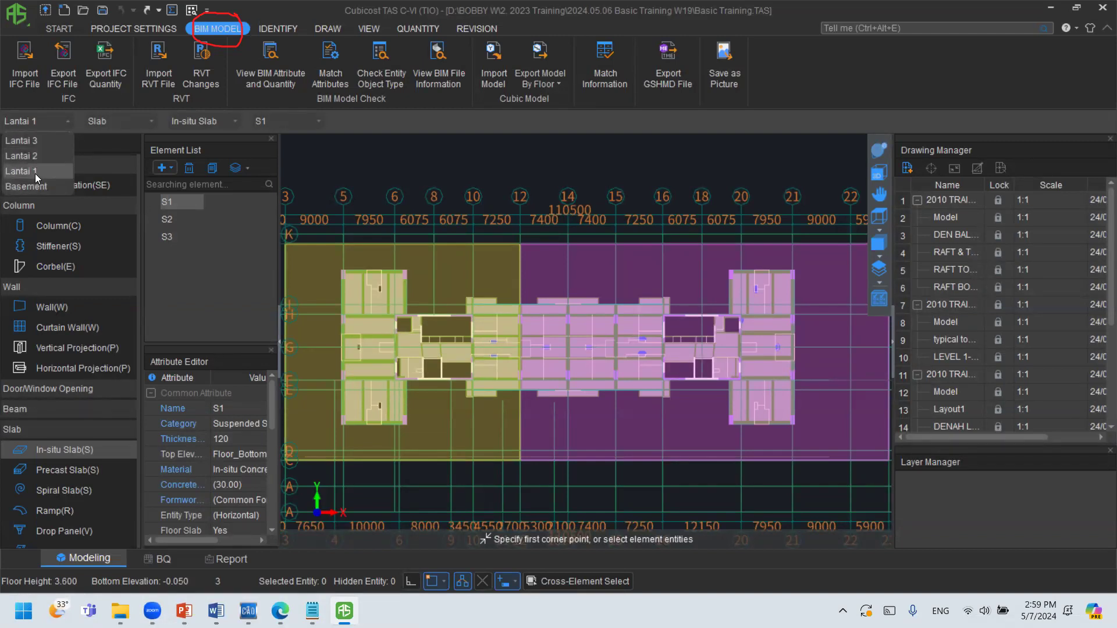
left_click(769, 241)
scroll(969, 318, "down", 3)
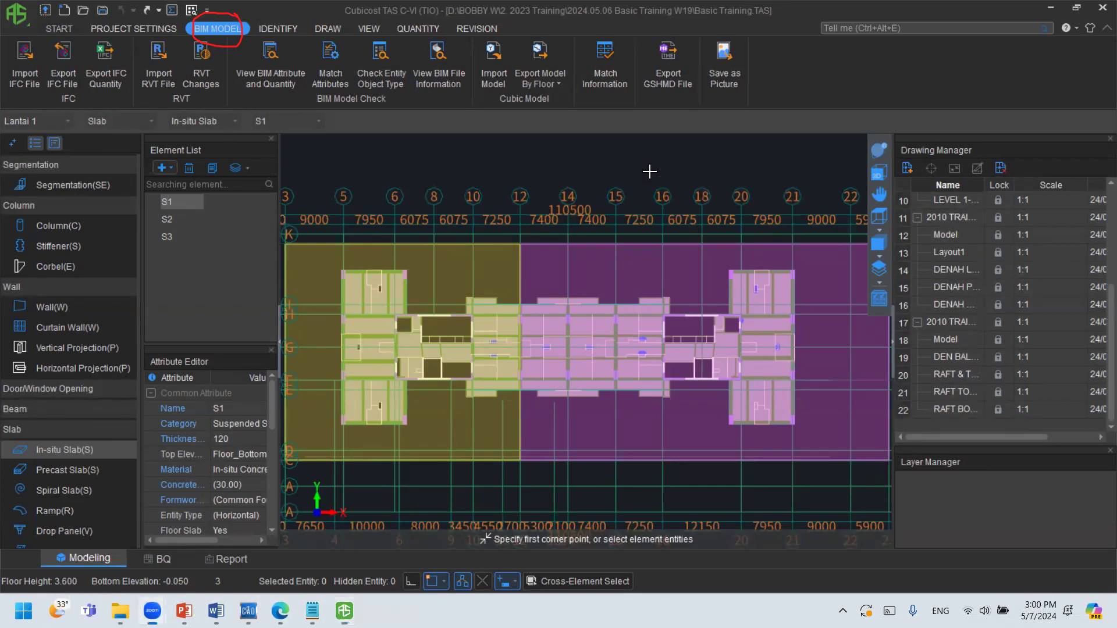
mouse_move(186, 38)
left_mouse_down()
mouse_move(253, 24)
mouse_move(181, 22)
mouse_move(185, 37)
left_mouse_up()
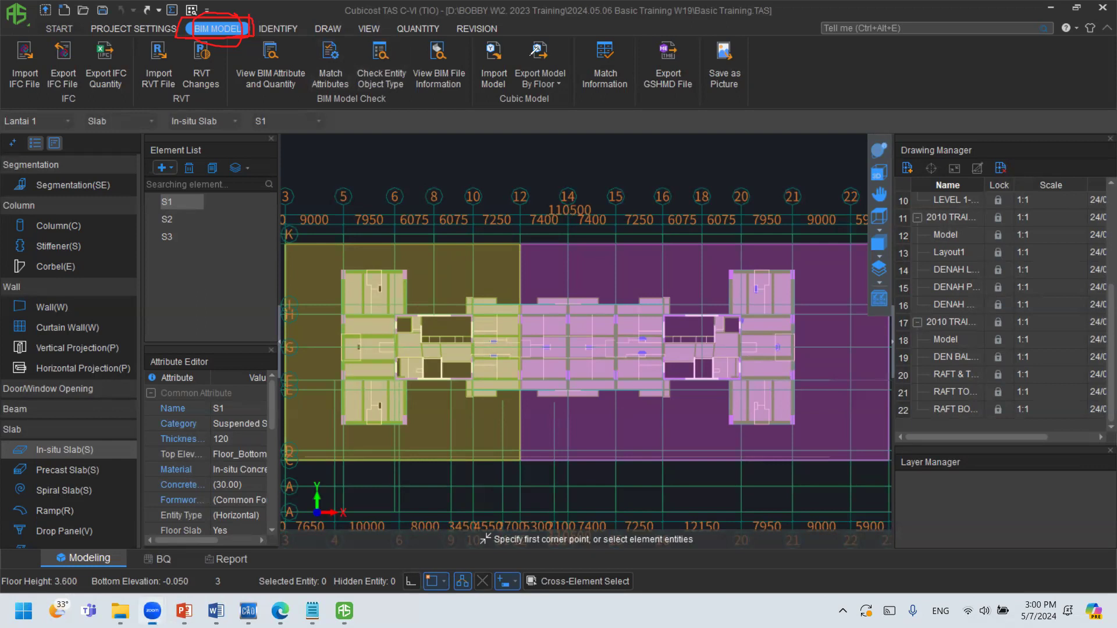
mouse_move(534, 31)
left_mouse_down()
mouse_move(538, 93)
mouse_move(578, 75)
mouse_move(578, 49)
left_mouse_up()
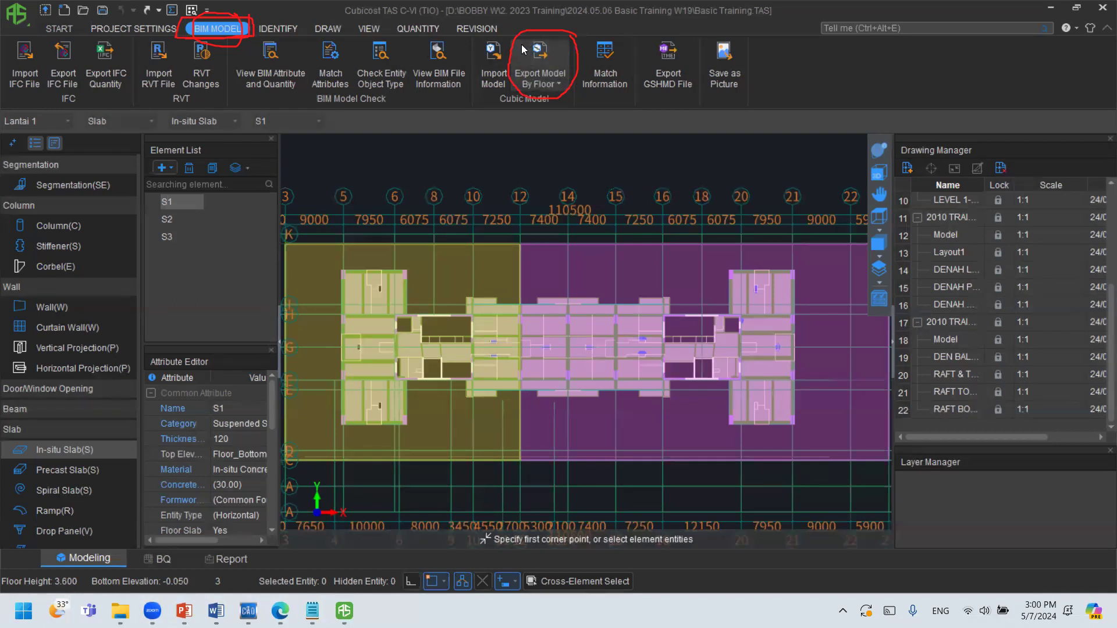
Export the model by floor with every Basic Training floor included, saving it as a TAS Exchange Model named Basic Training.
left_click(535, 82)
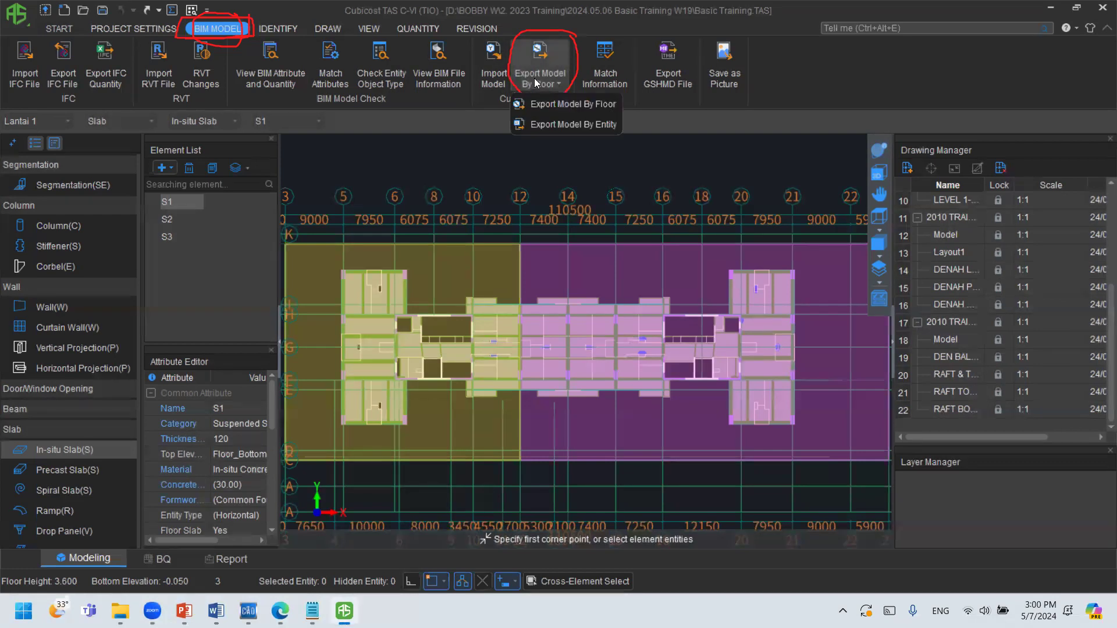
left_click(556, 105)
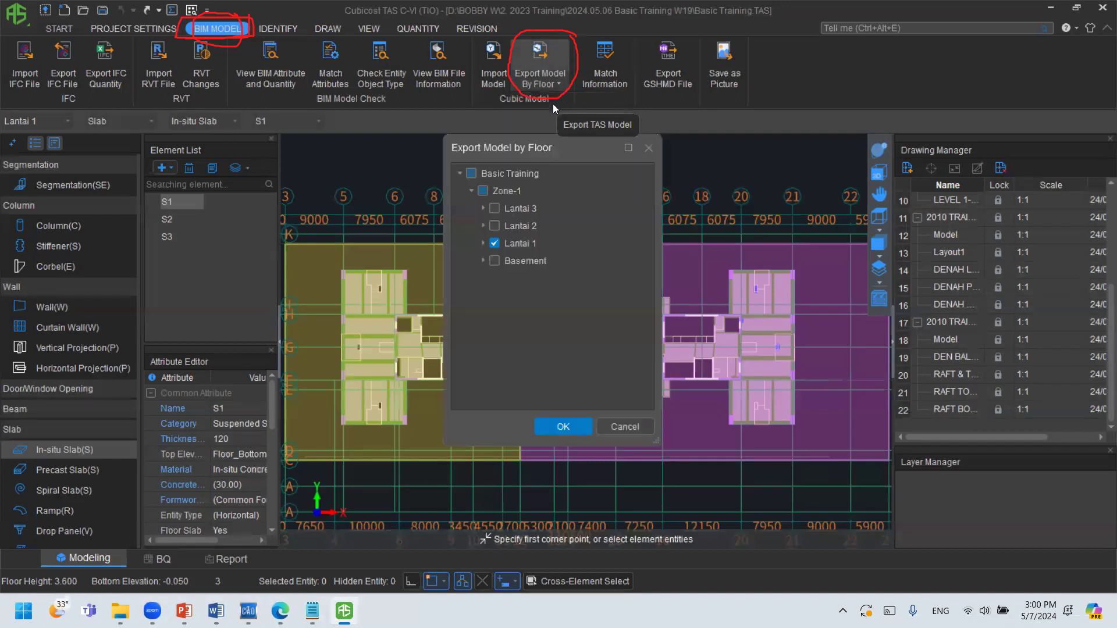
left_click(474, 174)
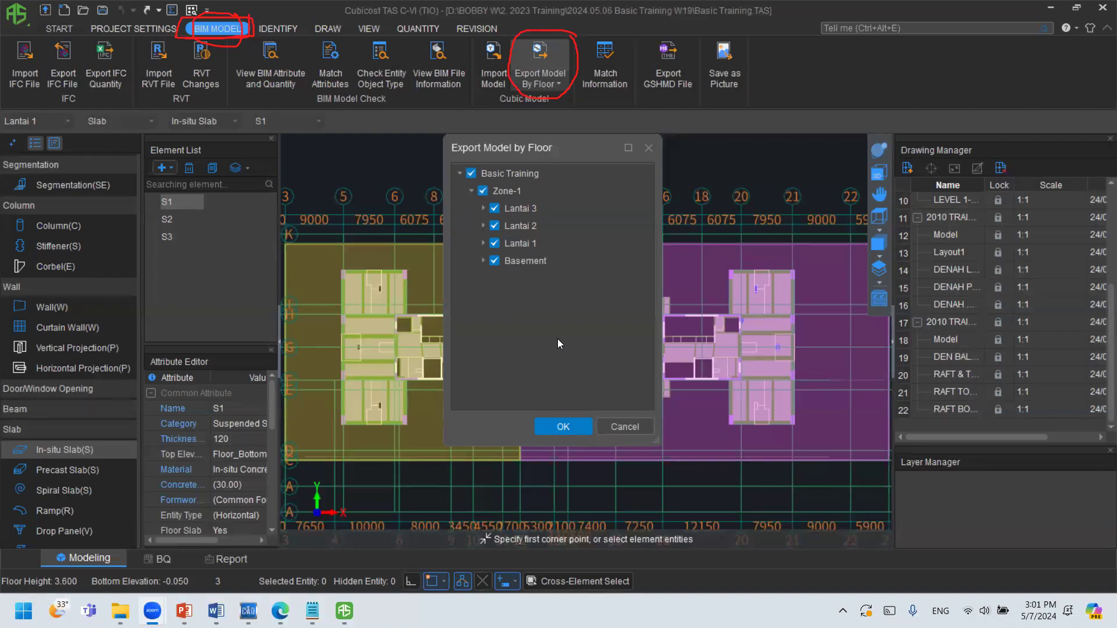
left_click(563, 427)
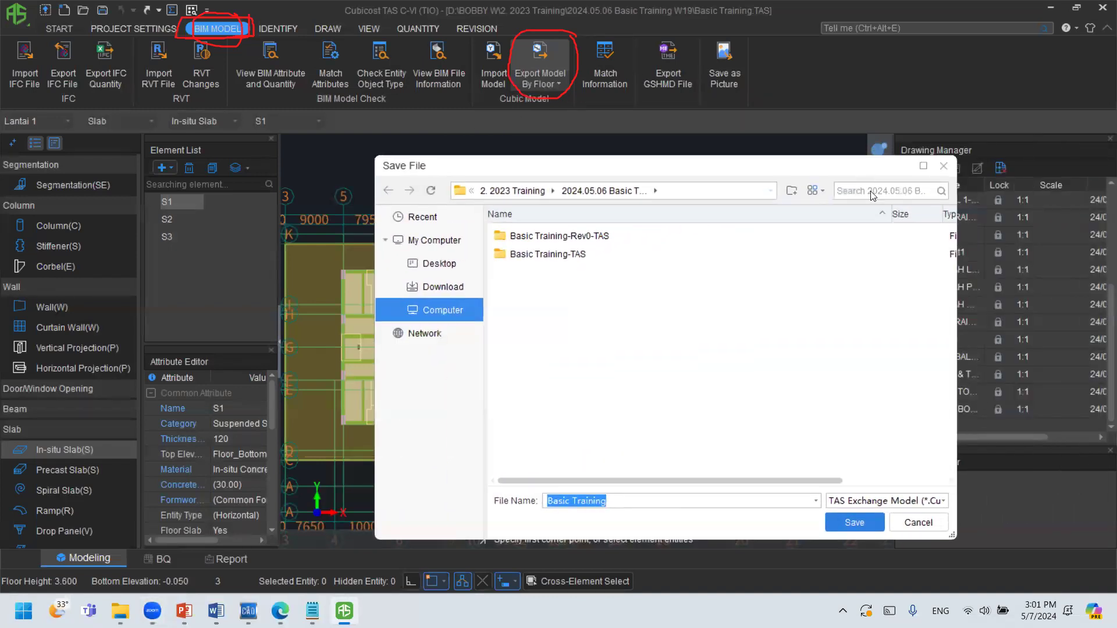
left_click(853, 523)
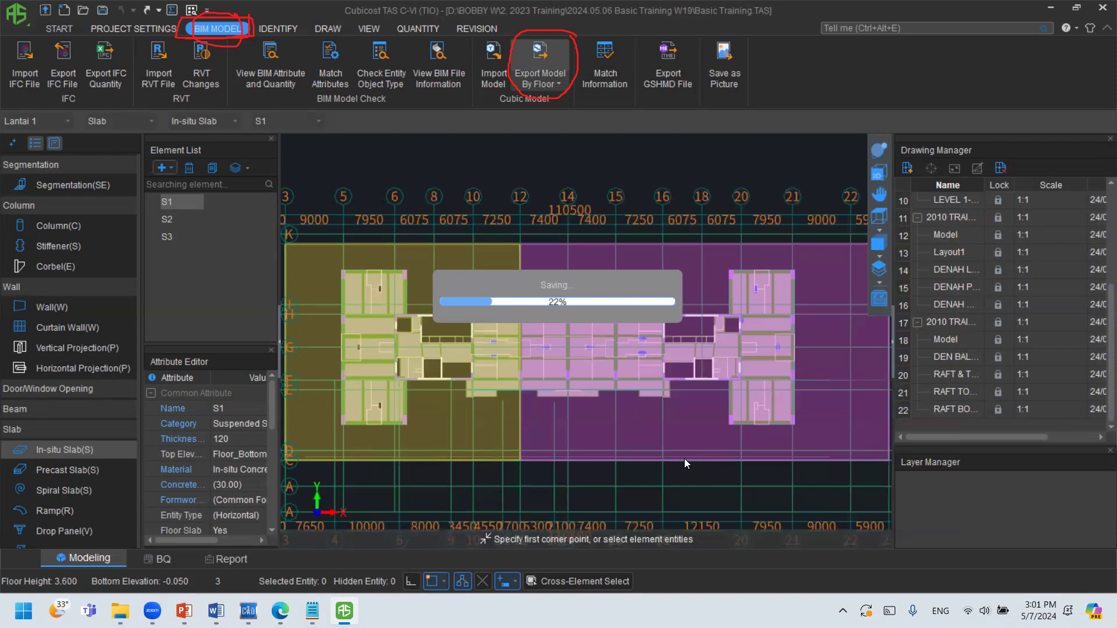